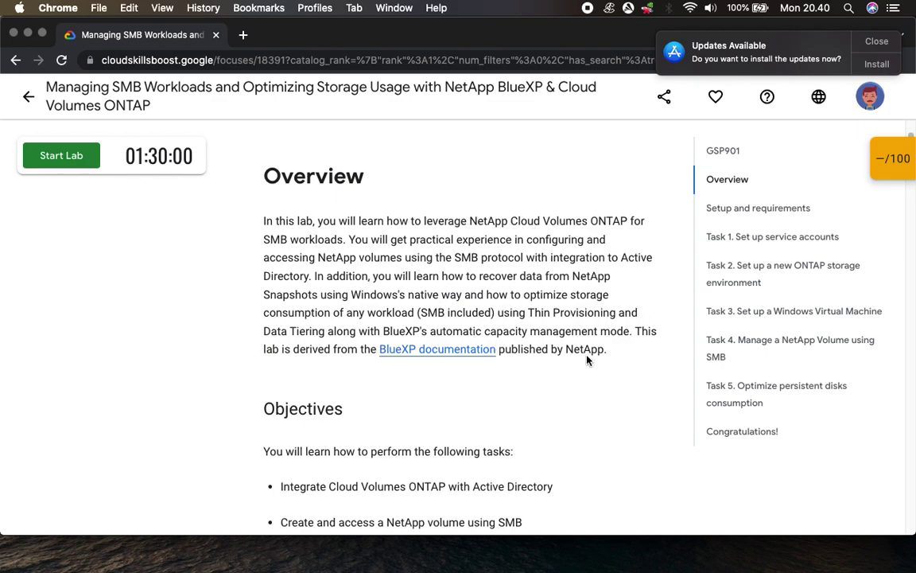
Step: Read the lab's overview, objectives, prerequisites and RDP requirements
scroll(403, 422, "down", 5)
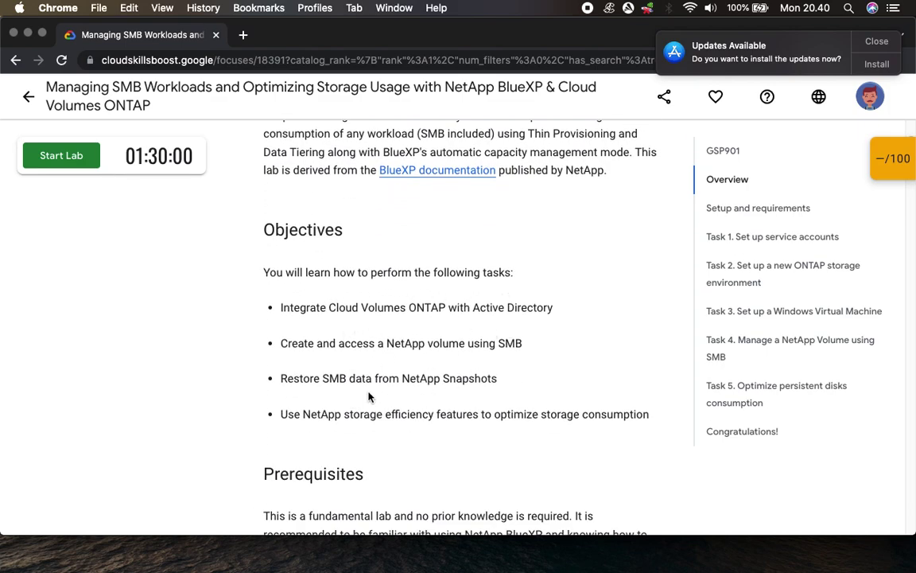
scroll(325, 344, "down", 4)
scroll(325, 344, "down", 3)
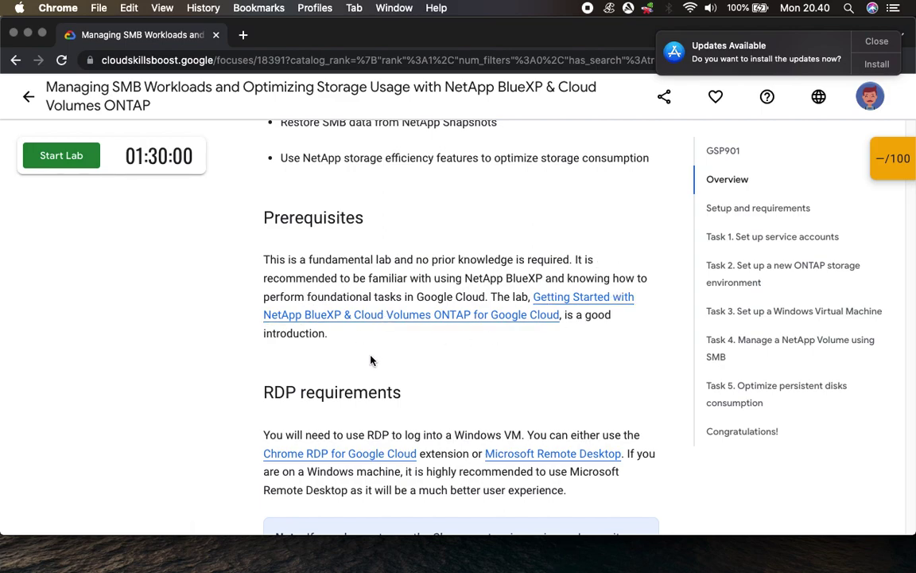
scroll(318, 394, "down", 1)
scroll(318, 394, "down", 4)
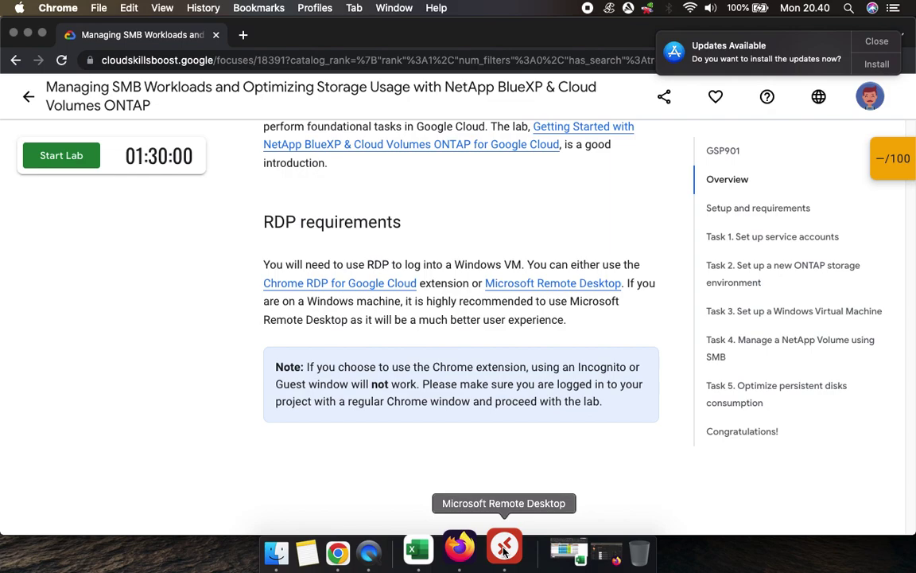
Step: Switch to Microsoft Remote Desktop to view its PC connections window, move it aside and return to the lab page
left_click(504, 547)
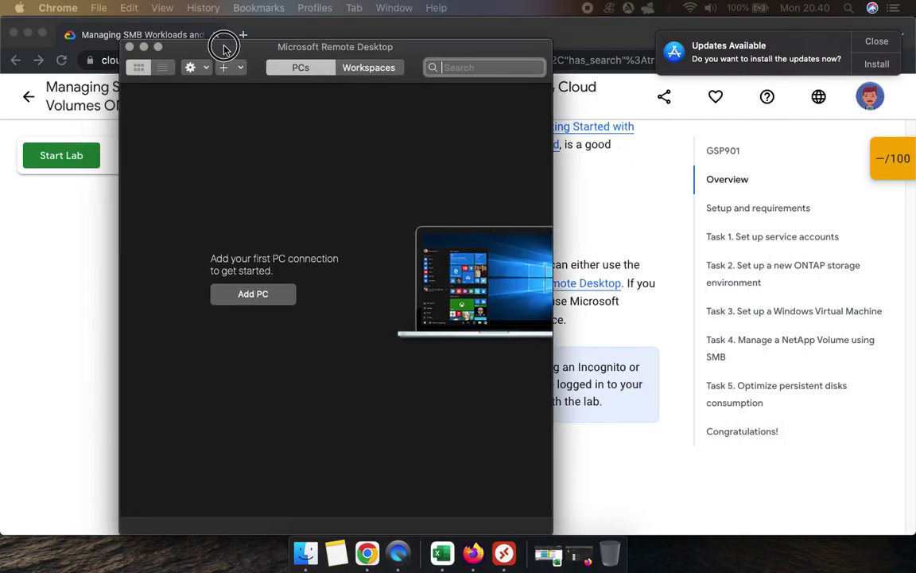
left_click(224, 50)
left_click_drag(240, 58, 112, 97)
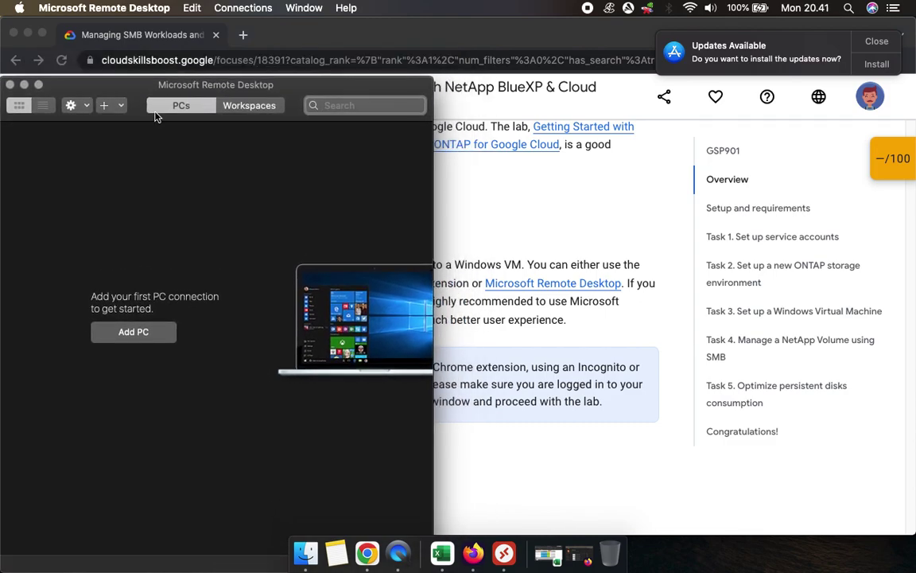
left_click(518, 195)
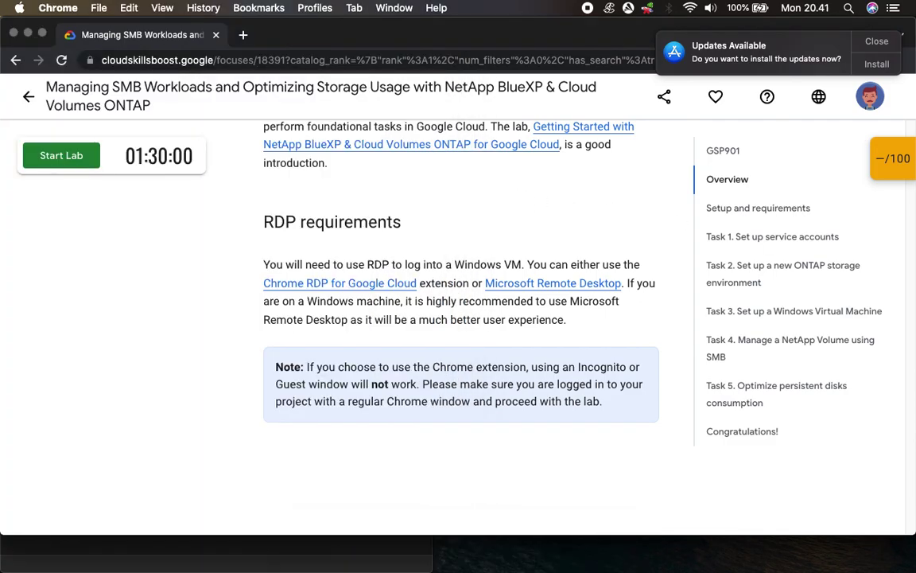
Step: Review the lab's scored checkpoints and close their list
left_click(884, 158)
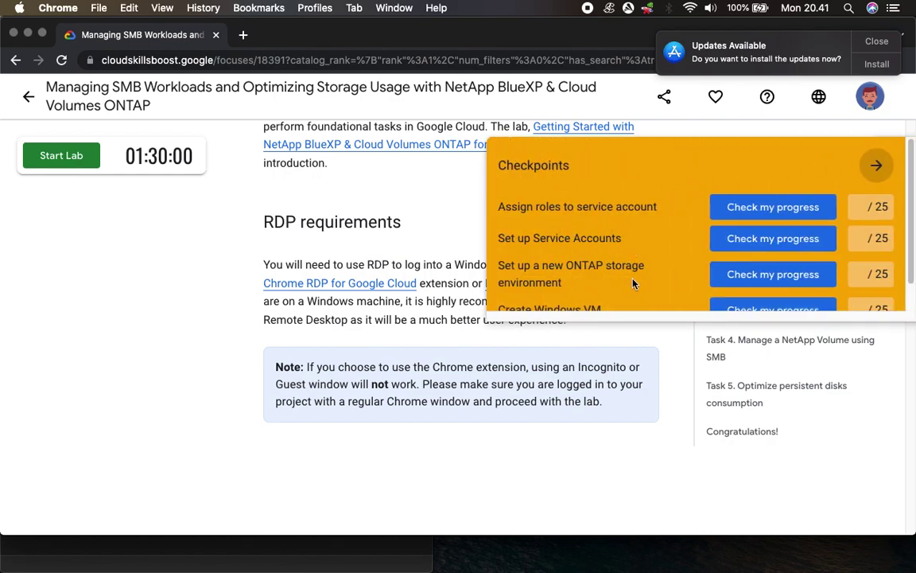
scroll(621, 284, "down", 1)
scroll(753, 203, "up", 1)
left_click(876, 164)
Step: Examine the setup instructions for starting the lab, signing in to the Cloud Console and activating Cloud Shell
scroll(608, 280, "down", 2)
scroll(608, 281, "down", 1)
scroll(473, 231, "down", 4)
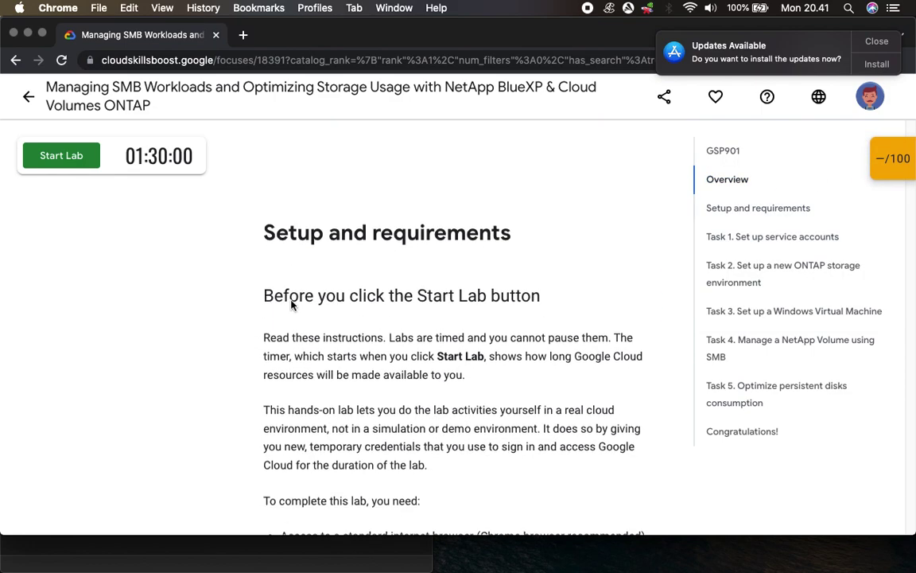
scroll(282, 305, "down", 7)
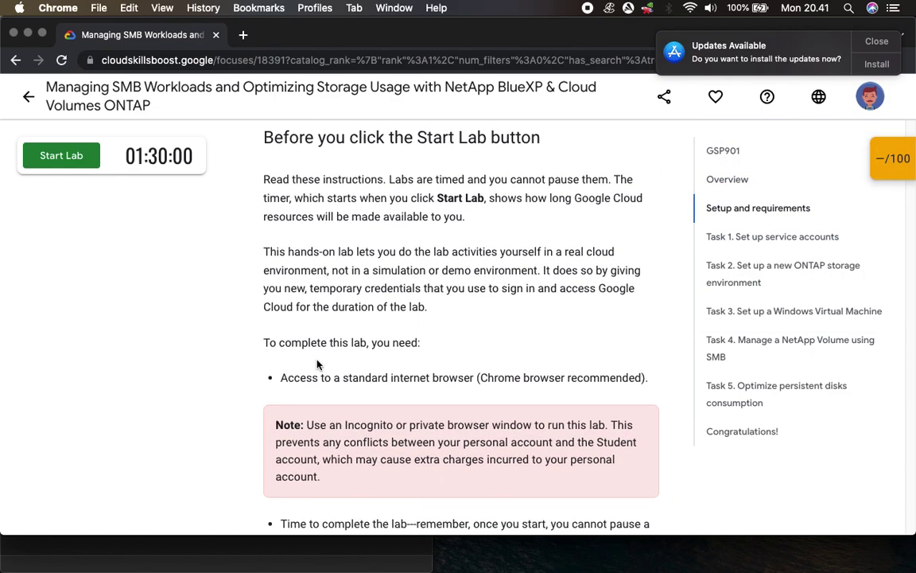
scroll(405, 341, "down", 6)
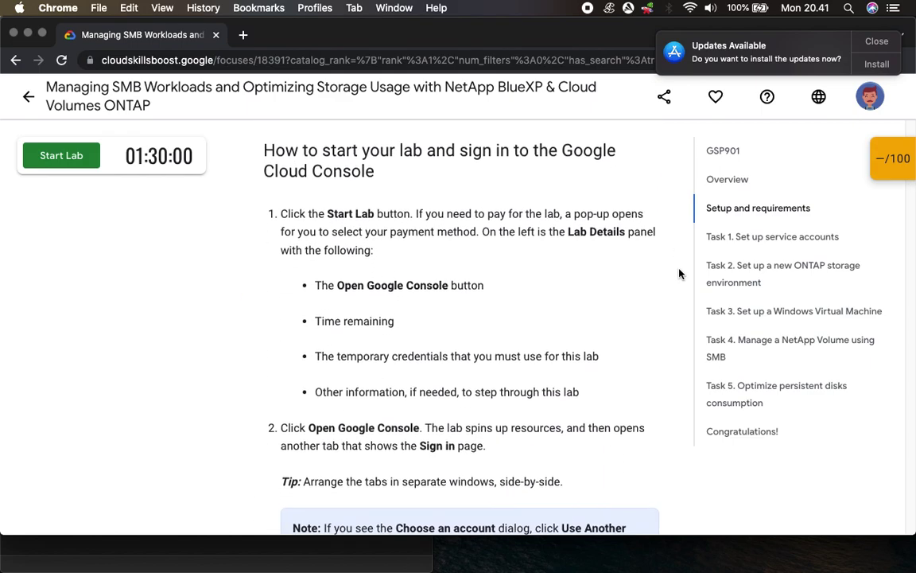
scroll(471, 339, "down", 1)
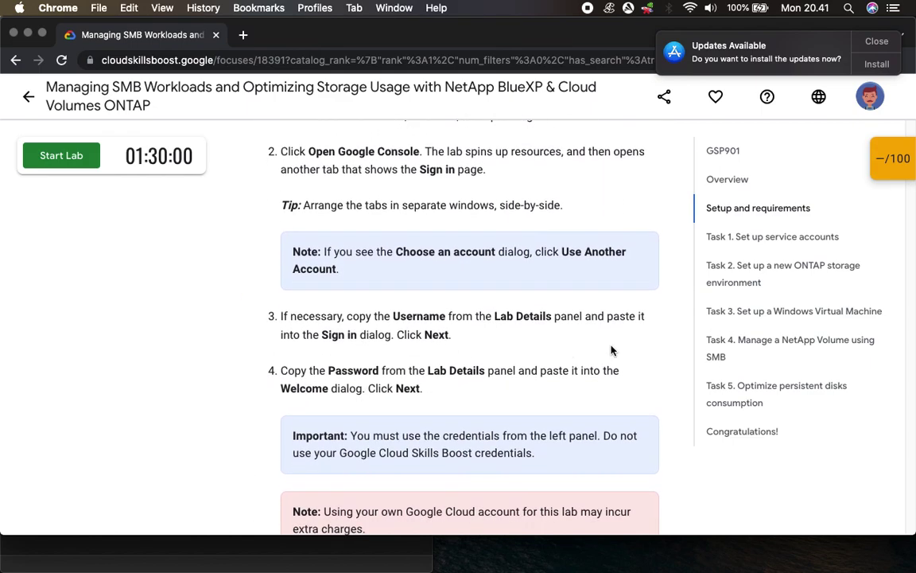
scroll(552, 391, "down", 6)
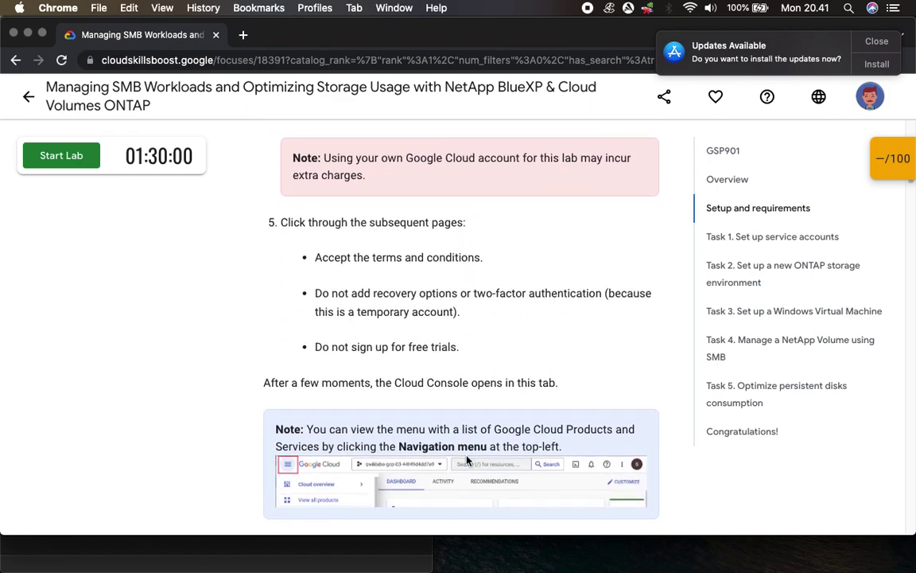
scroll(447, 326, "down", 5)
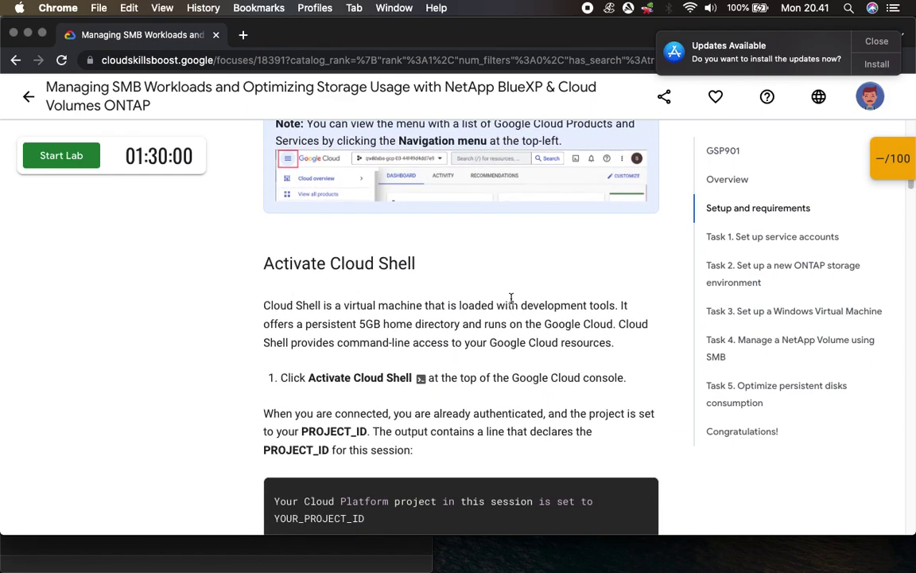
left_click_drag(291, 352, 477, 353)
scroll(554, 382, "down", 3)
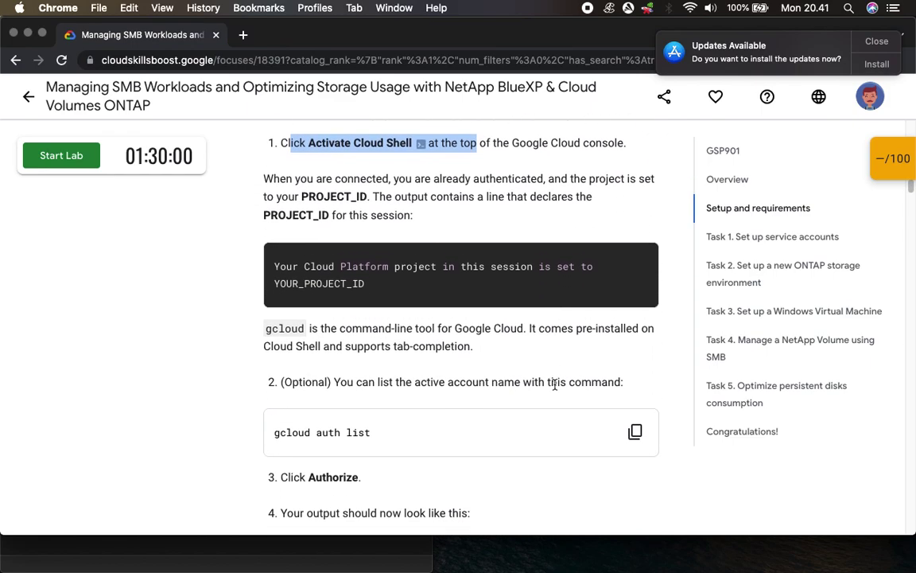
scroll(466, 439, "down", 3)
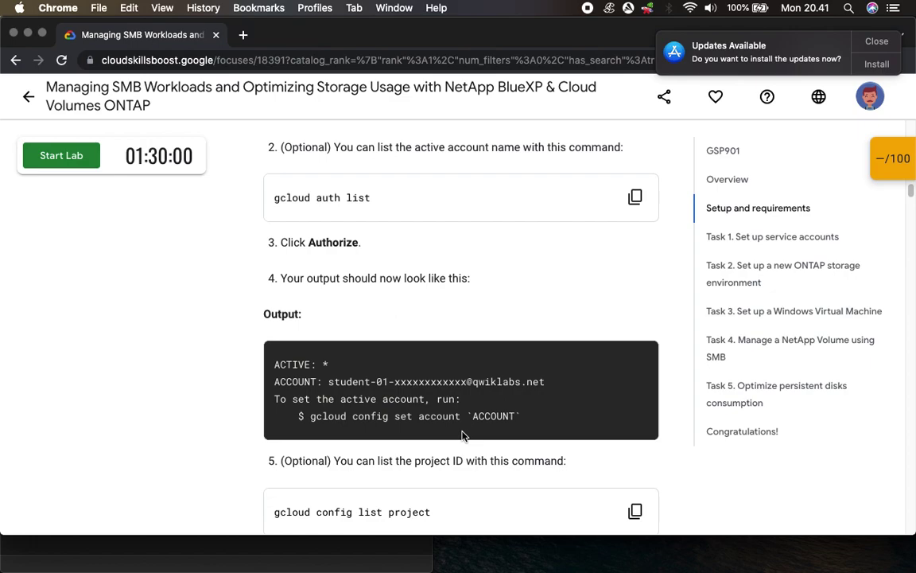
Step: Start the lab and confirm the launch despite the lifetime quota notice
left_click(82, 159)
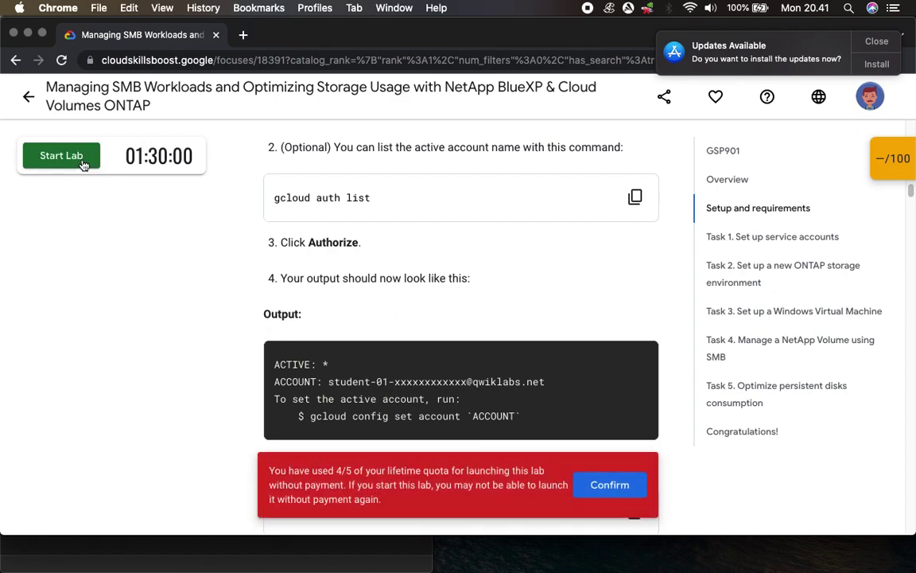
left_click(630, 493)
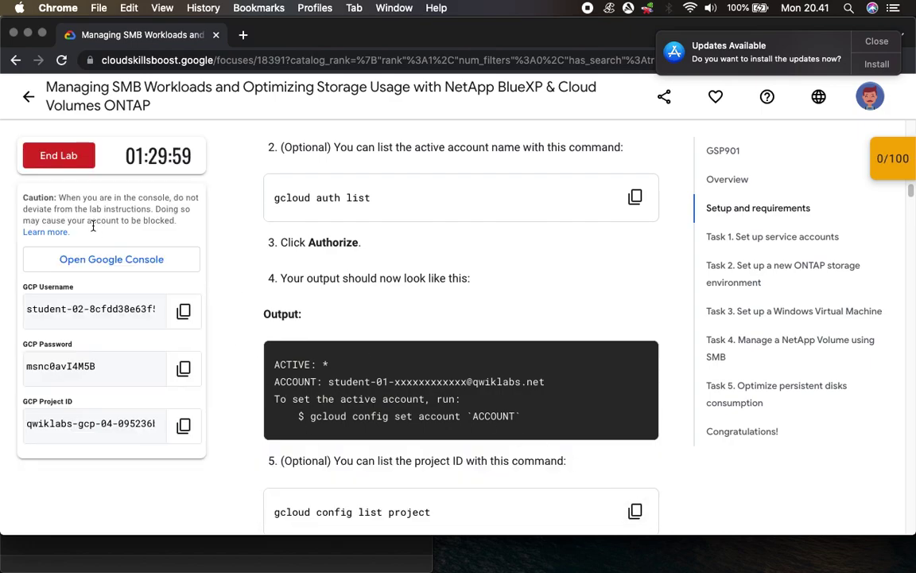
Step: Open the Google Console and sign in with the prefilled lab username and the GCP password copied from the lab details
left_click(184, 368)
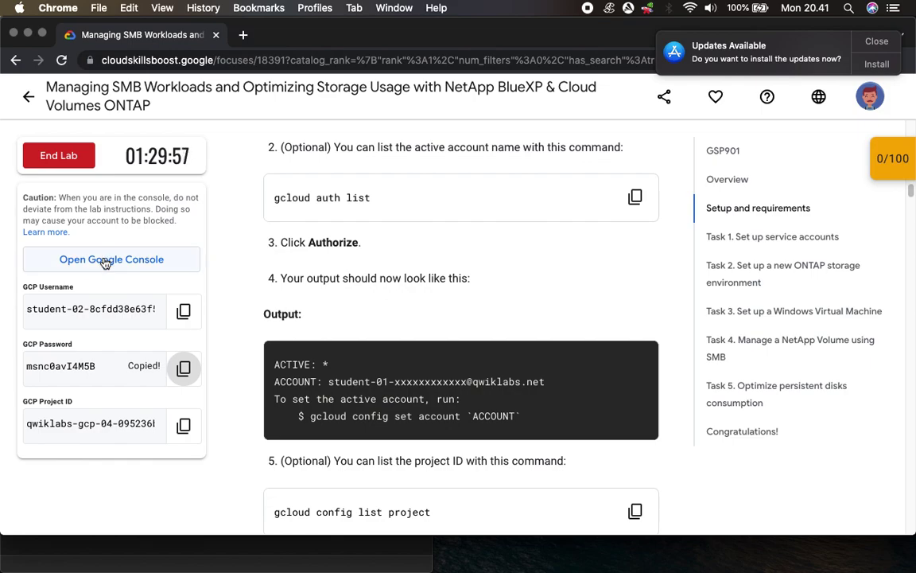
left_click(103, 259)
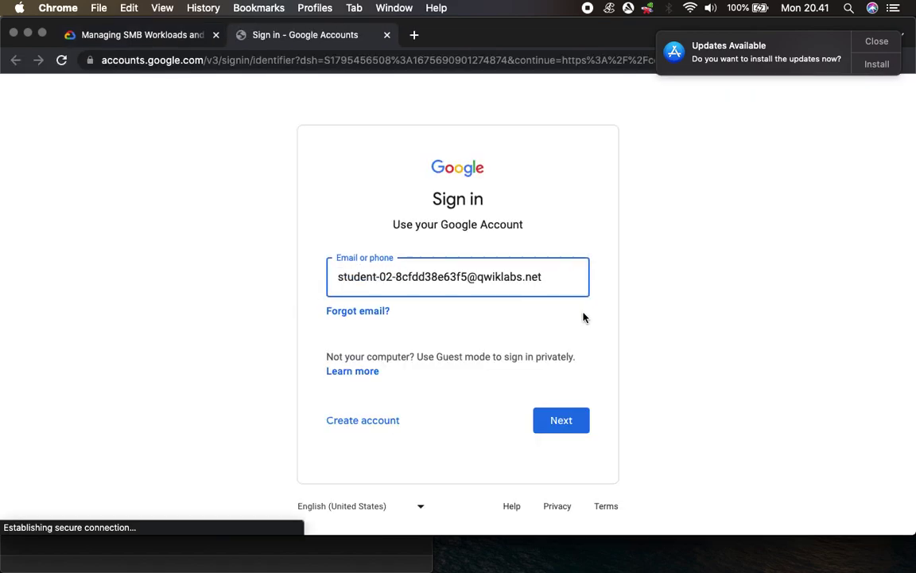
left_click(568, 427)
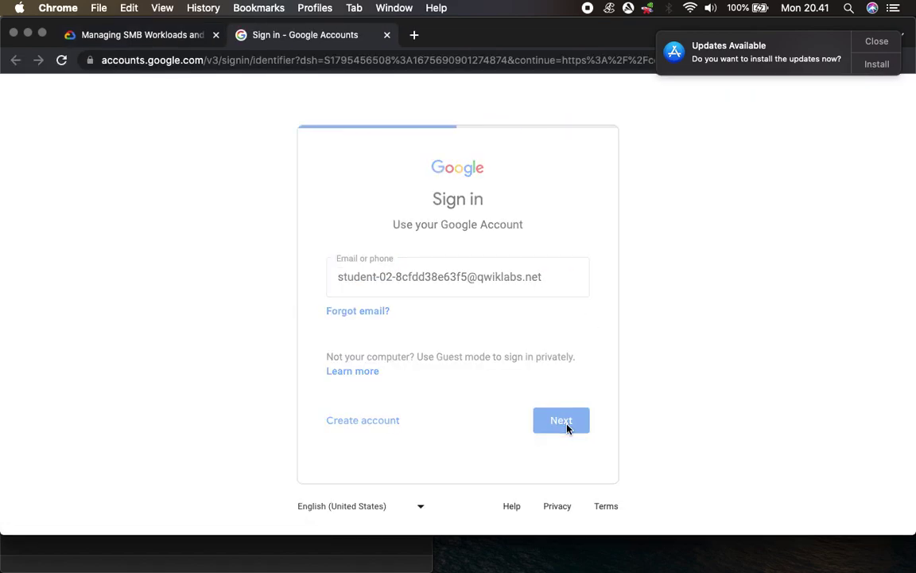
left_click(877, 44)
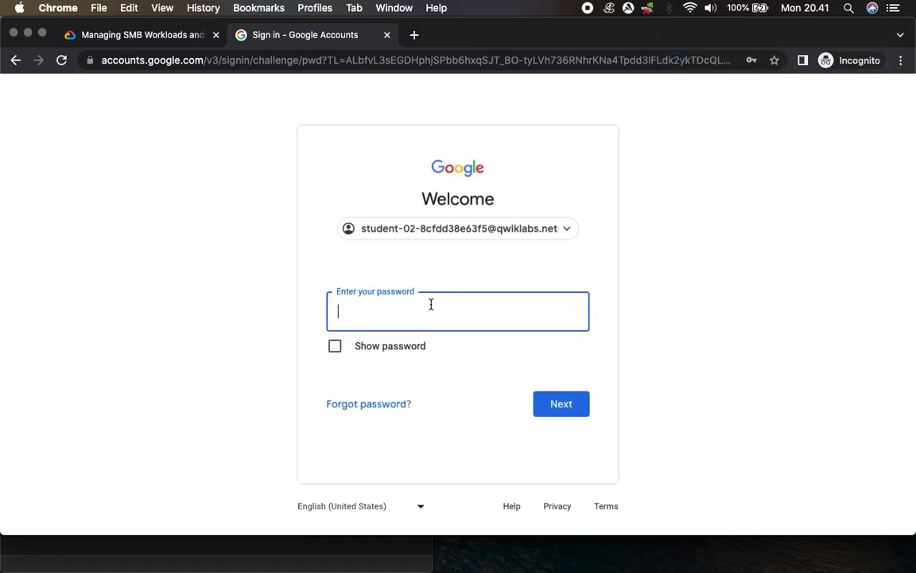
key("super+v")
left_click(541, 403)
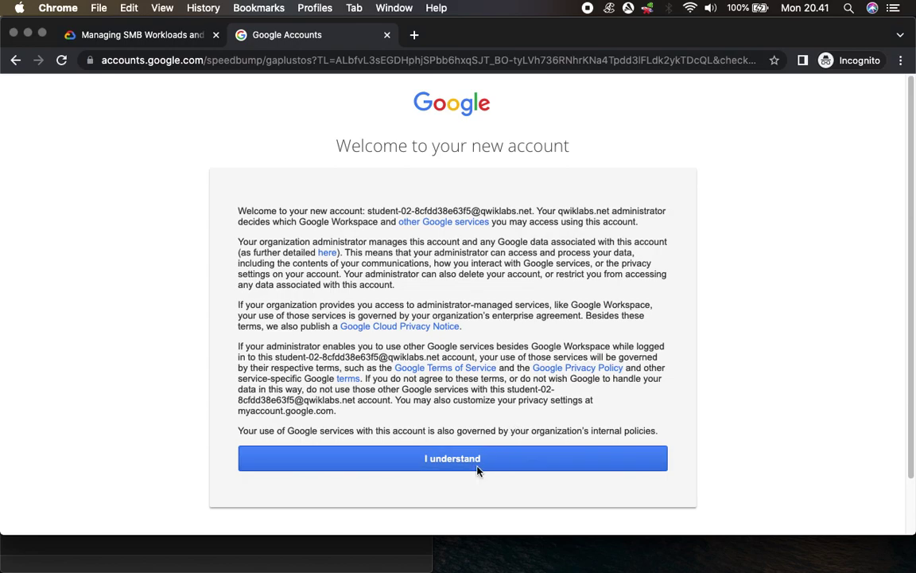
Step: Accept the new account notice and agree to the Google Cloud welcome terms
left_click(476, 470)
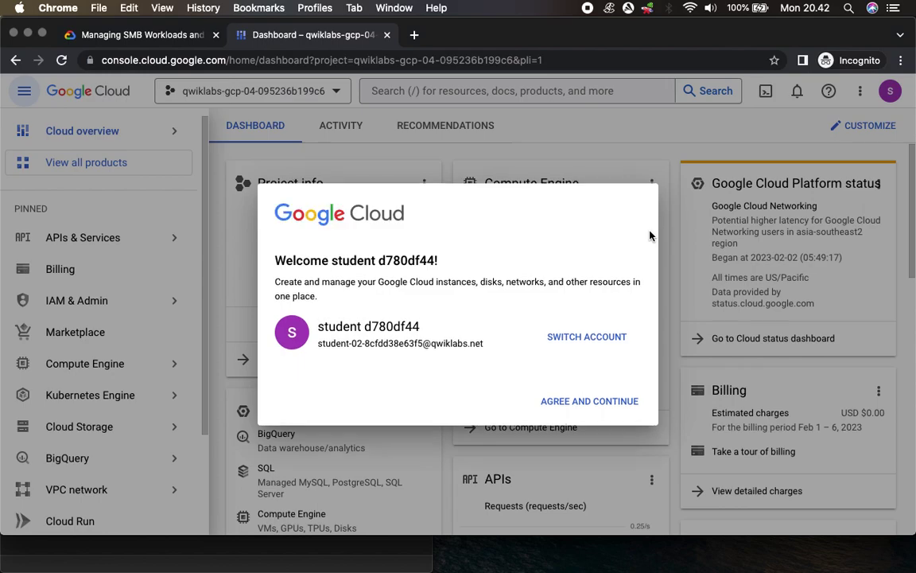
left_click(275, 364)
left_click(588, 510)
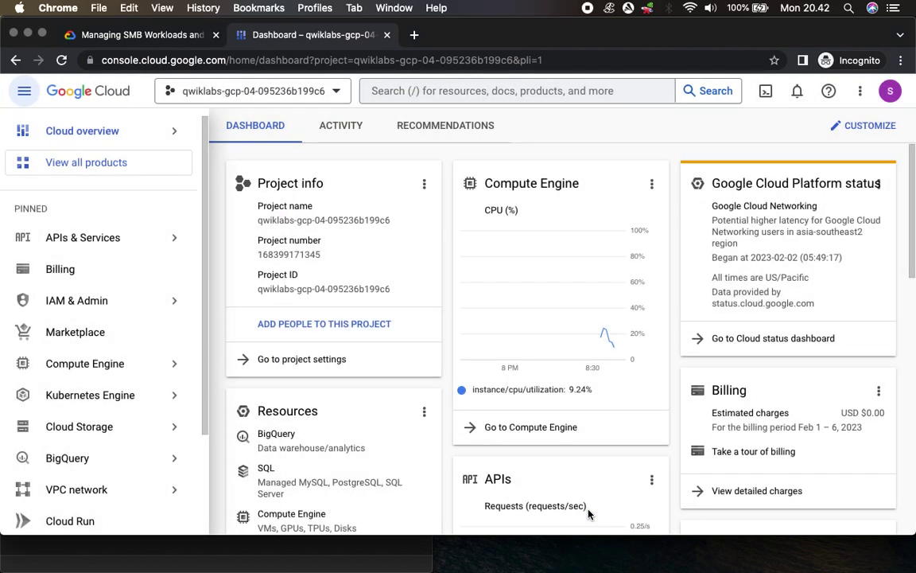
Step: Activate Cloud Shell for the lab project and continue past its introduction to the terminal
left_click(766, 92)
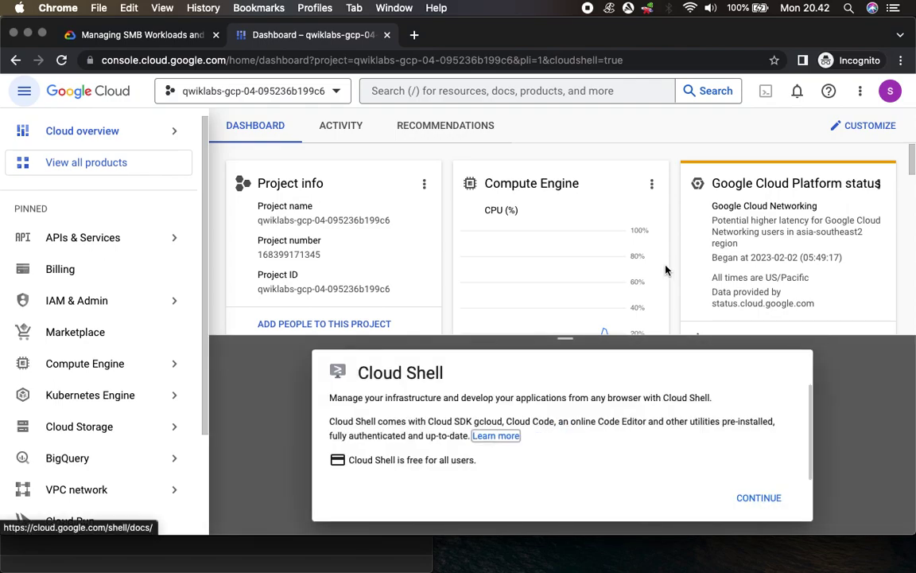
left_click(759, 498)
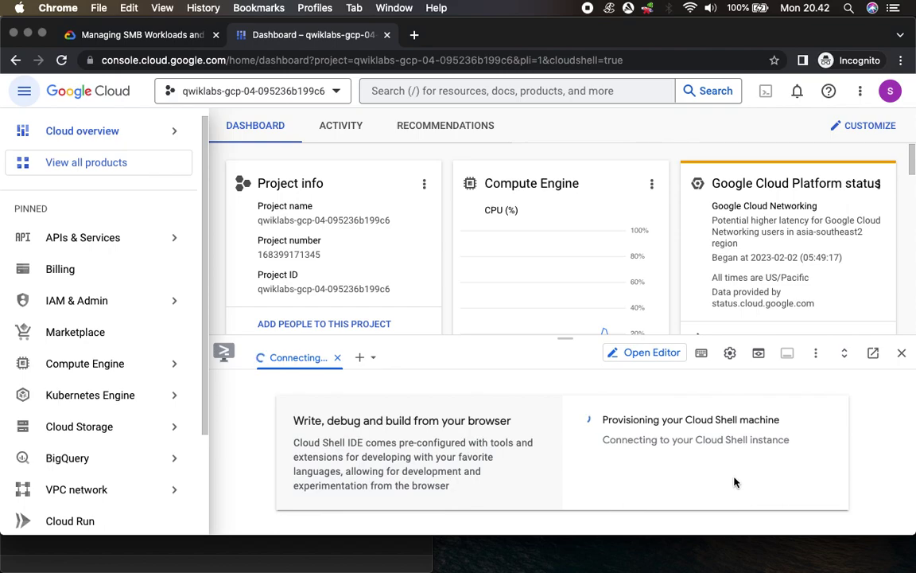
left_click(692, 437)
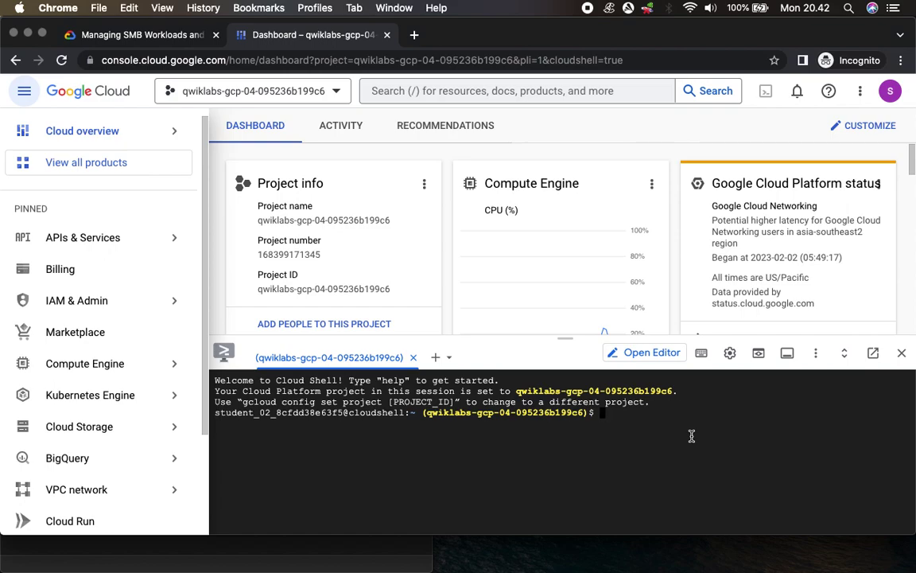
Step: Set the Cloud Shell terminal's text size to Medium
left_click(730, 352)
mouse_move(660, 410)
mouse_move(488, 435)
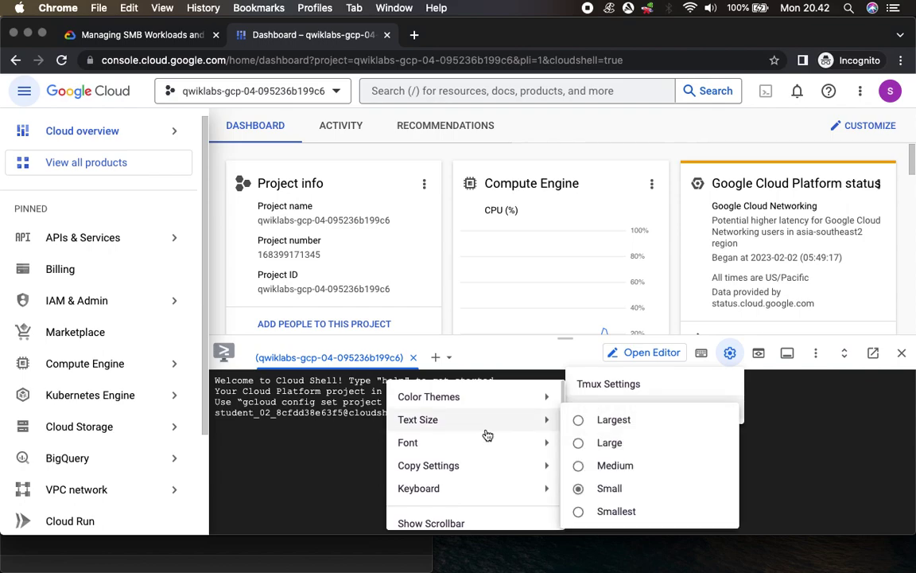
left_click(624, 465)
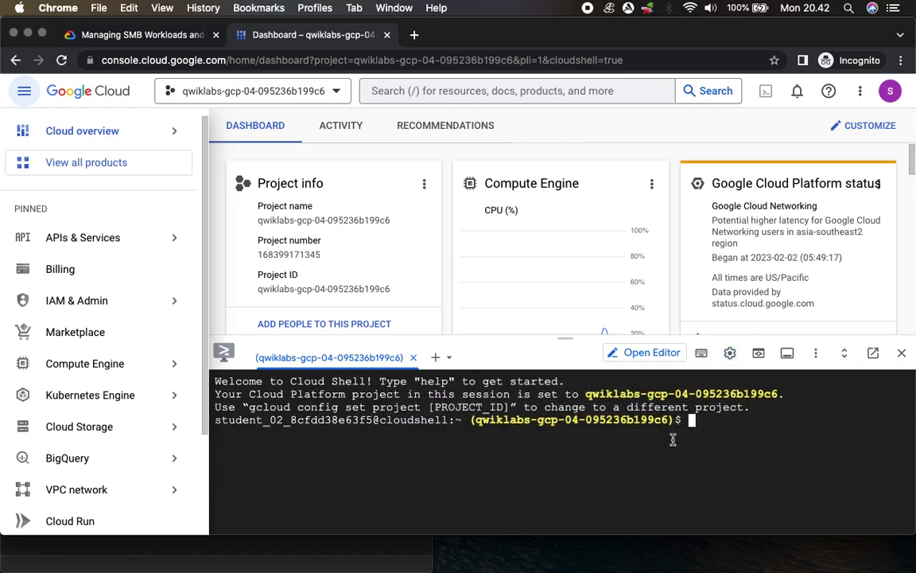
Step: Copy the gcloud auth list command from the lab instructions, run it in Cloud Shell and authorize the credentials request
left_click(139, 34)
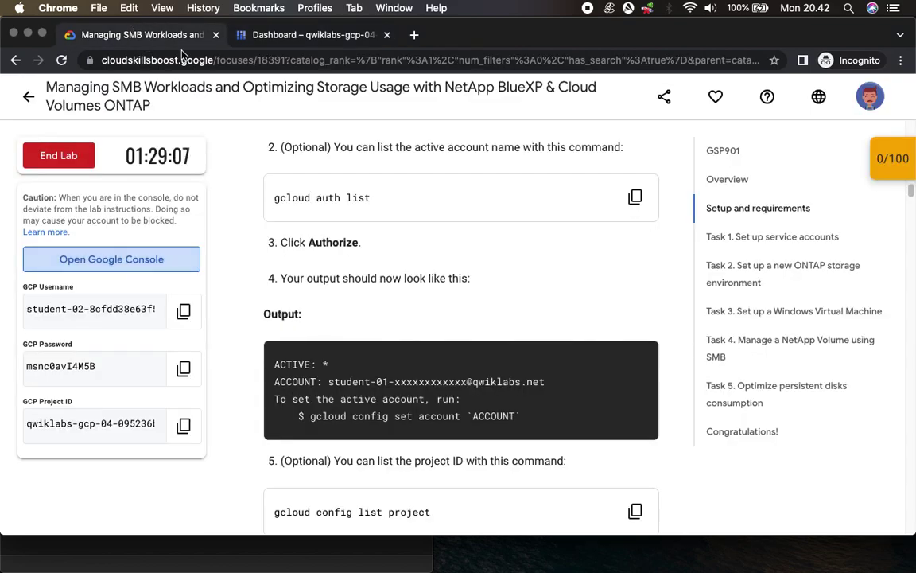
left_click(634, 197)
left_click(315, 34)
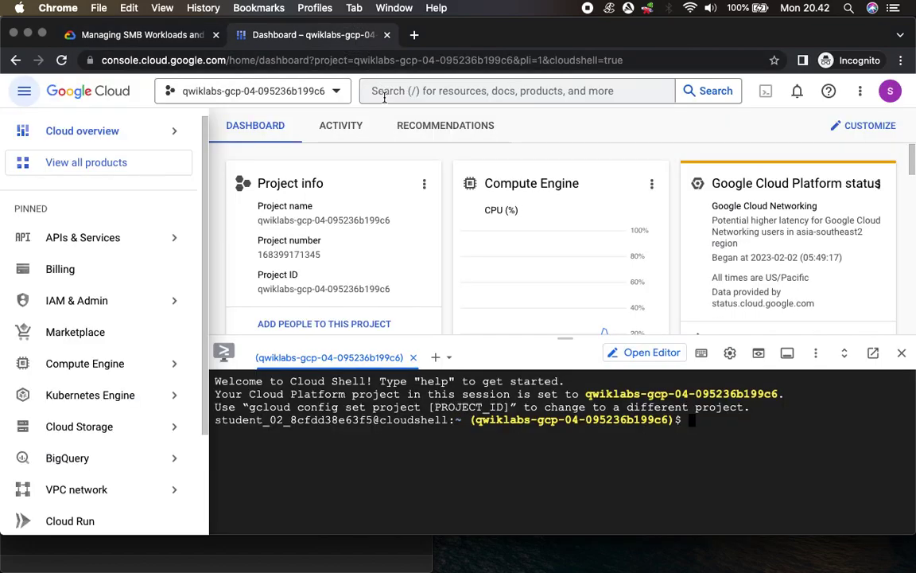
key("super+v")
key("Return")
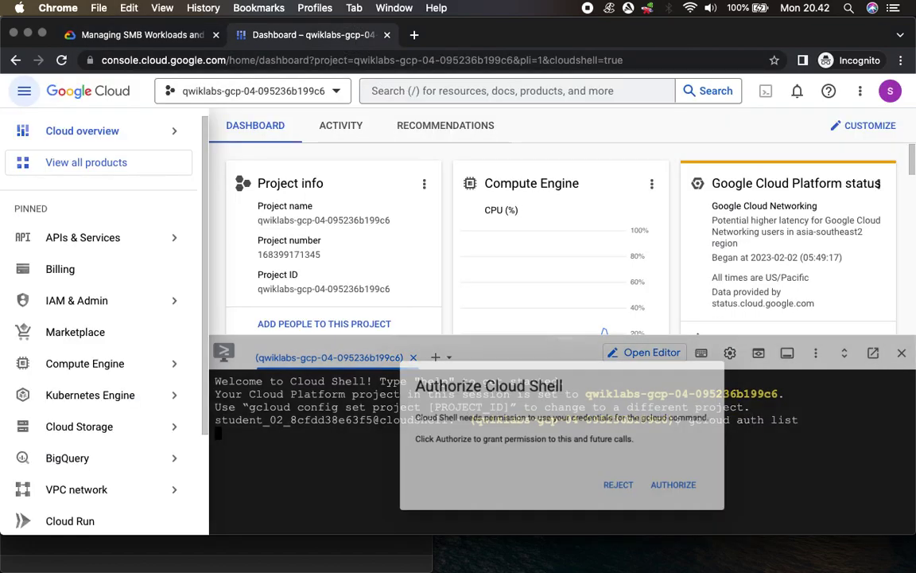
left_click(684, 491)
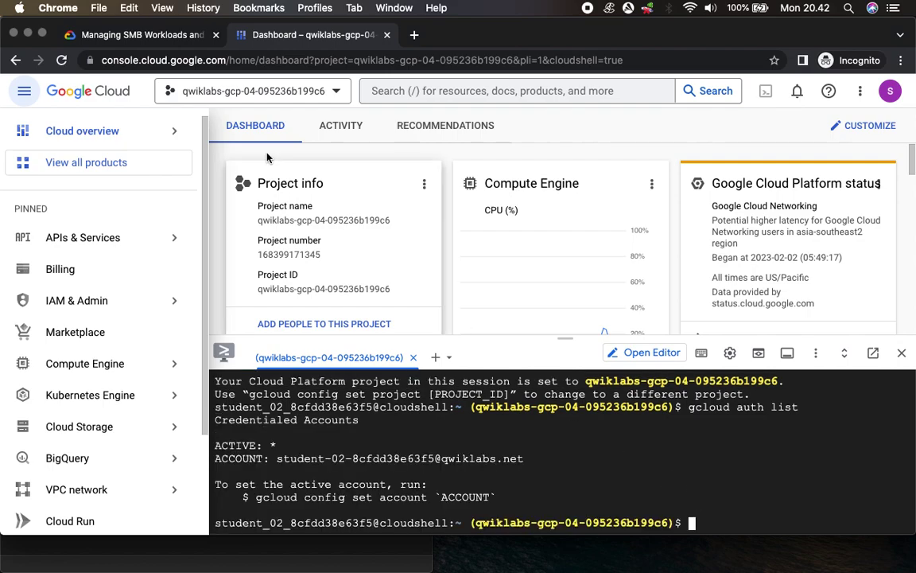
Step: Copy the gcloud config list project command from the lab instructions and run it in Cloud Shell
left_click(169, 40)
scroll(546, 283, "down", 5)
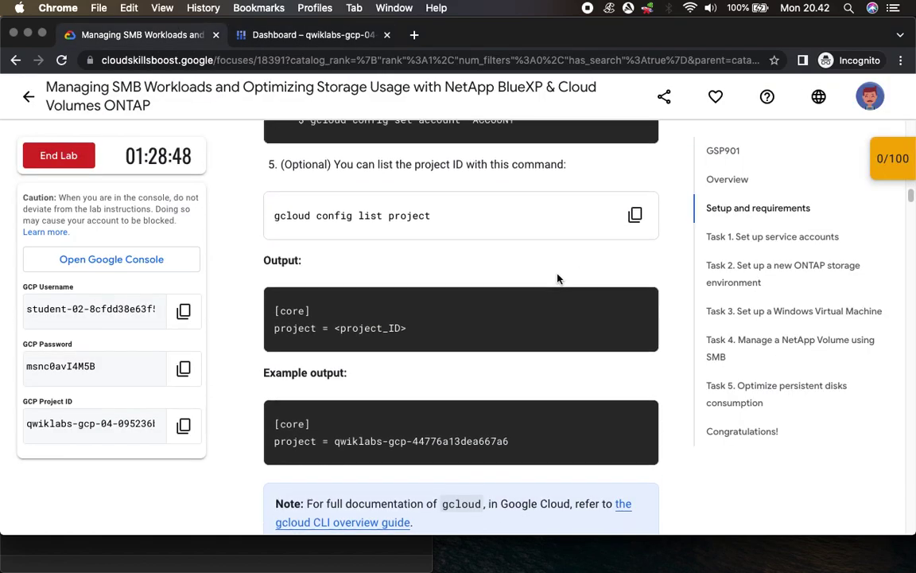
left_click(636, 202)
left_click(342, 38)
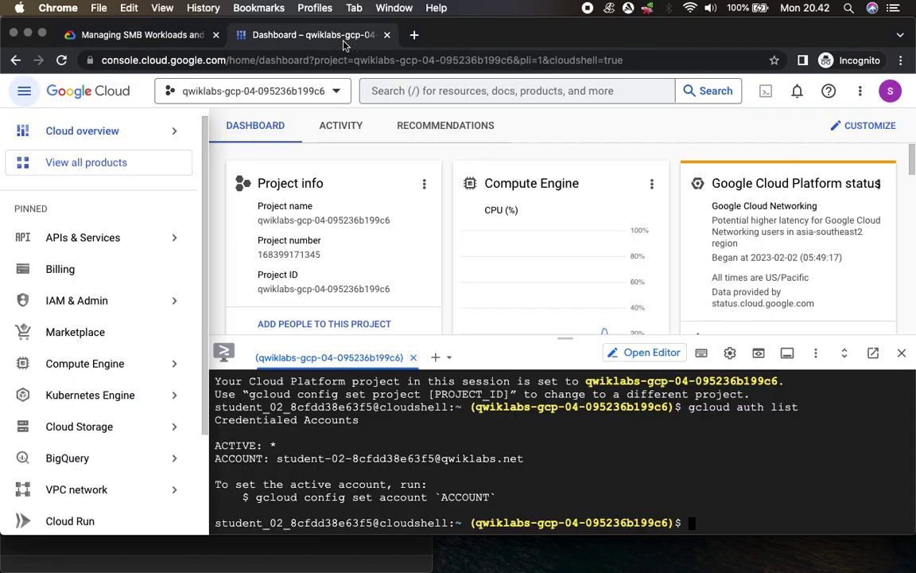
key("super+v")
key("Return")
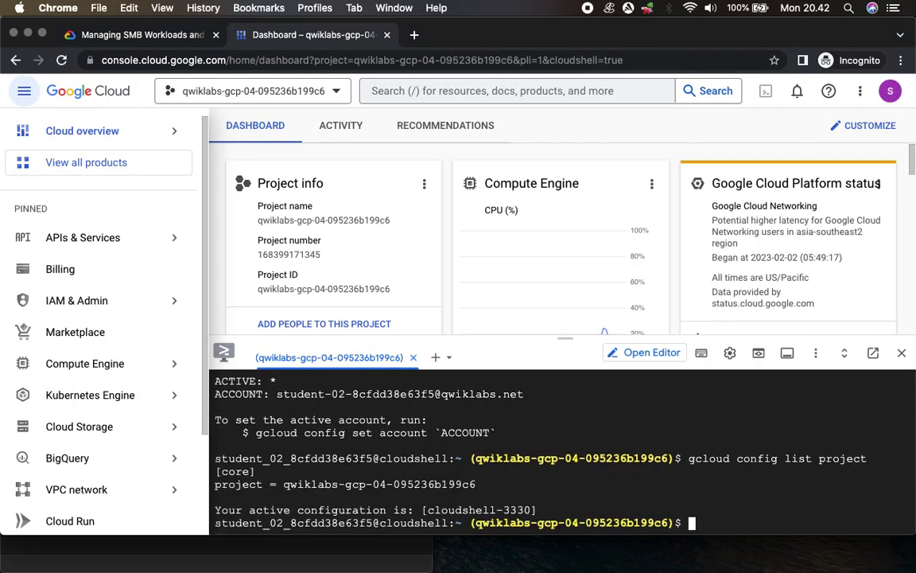
Step: Copy Task 1's export commands for PROJECT_ID, serviceAccount and serviceAccount2 from the lab instructions and run them in Cloud Shell
left_click(127, 35)
scroll(487, 255, "down", 5)
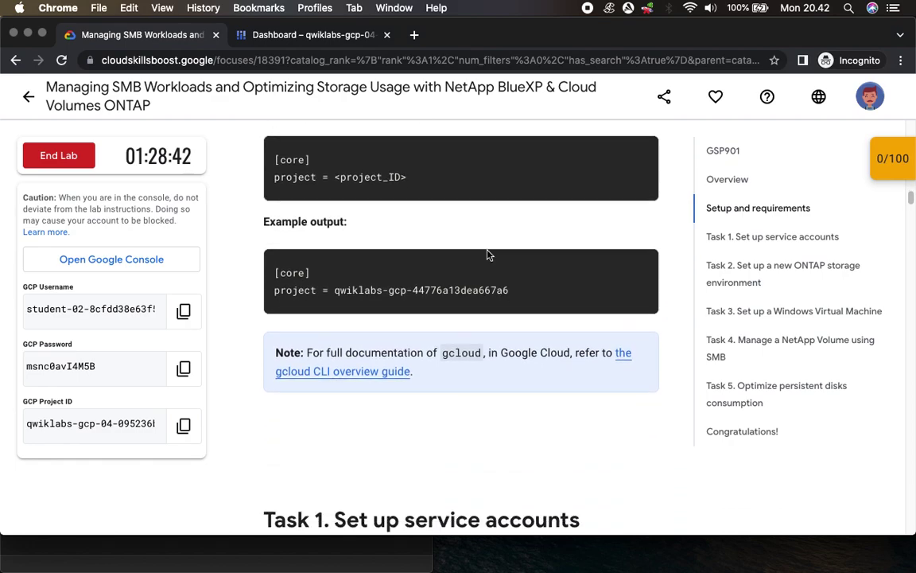
scroll(488, 255, "down", 3)
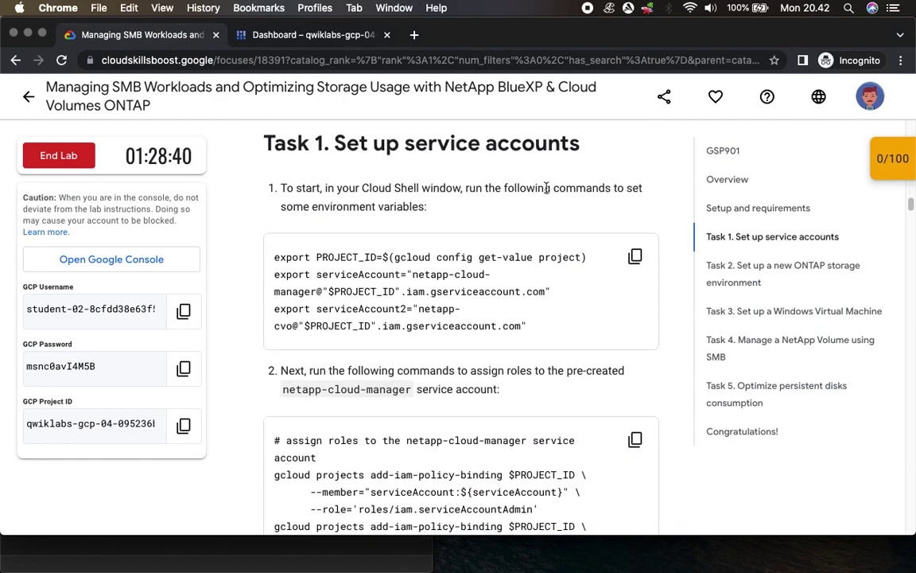
scroll(406, 236, "down", 3)
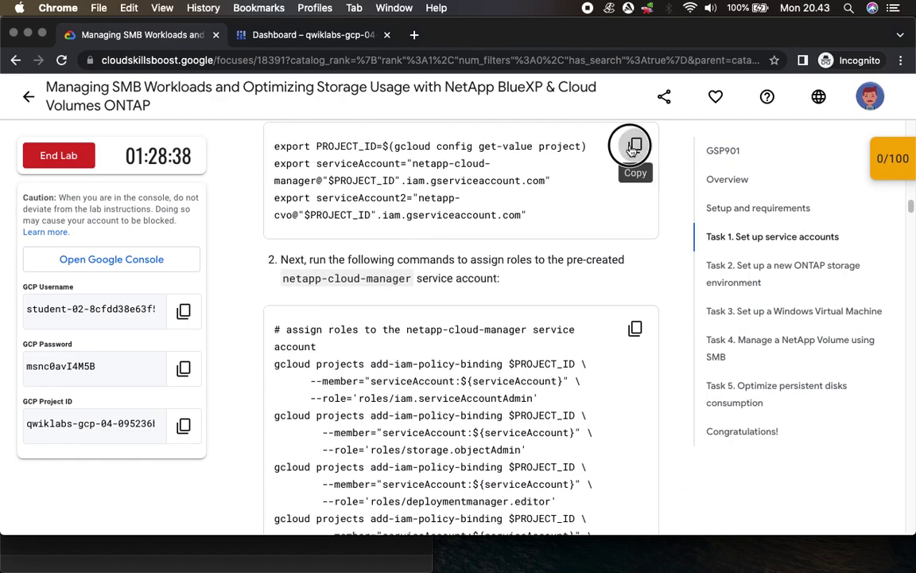
left_click(635, 146)
left_click(348, 41)
key("super+v")
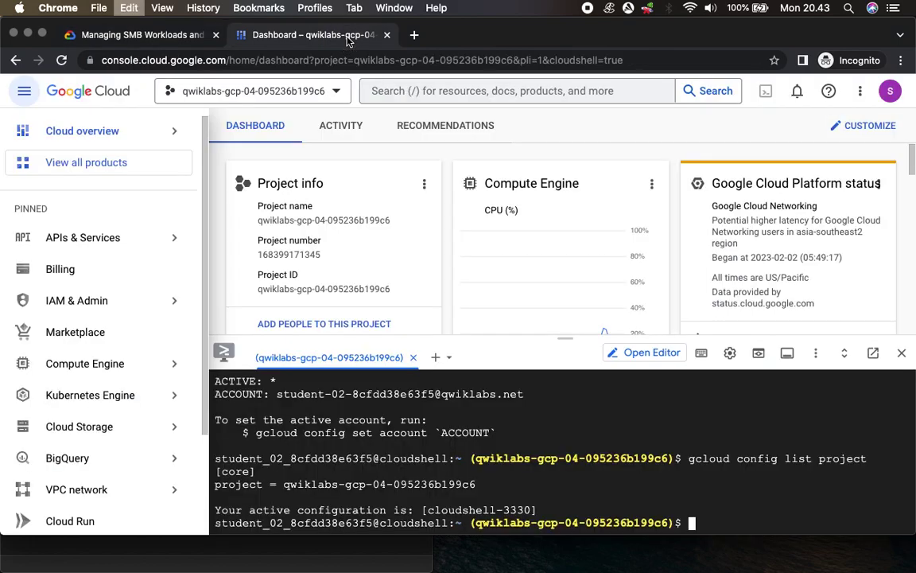
key("Return")
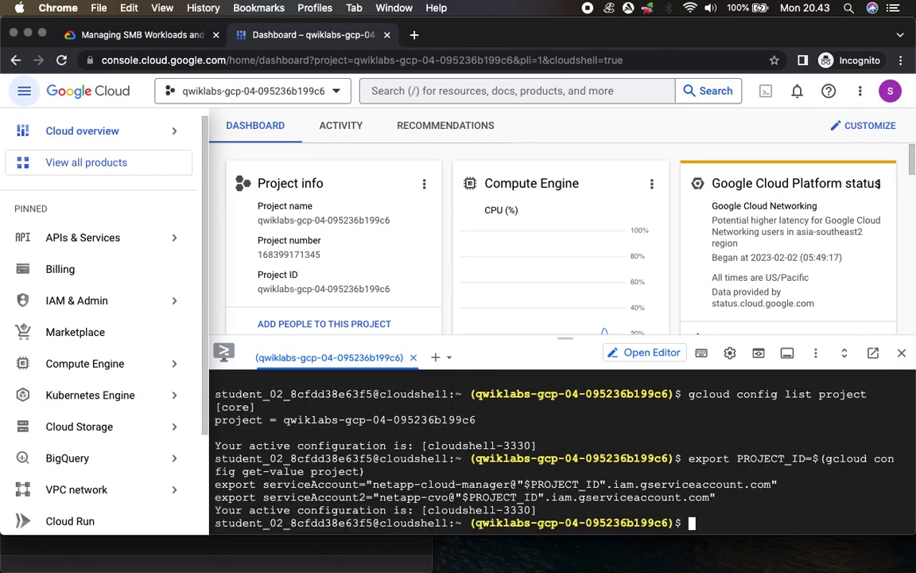
Step: Copy the role assignment commands for the netapp-cloud-manager service account, run them in Cloud Shell and enlarge the terminal area
left_click(149, 34)
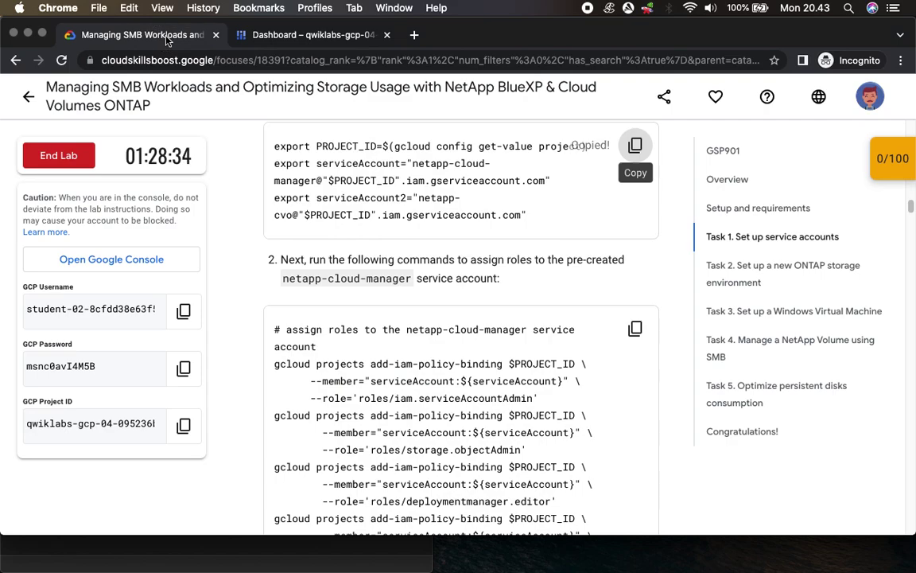
scroll(324, 195, "down", 3)
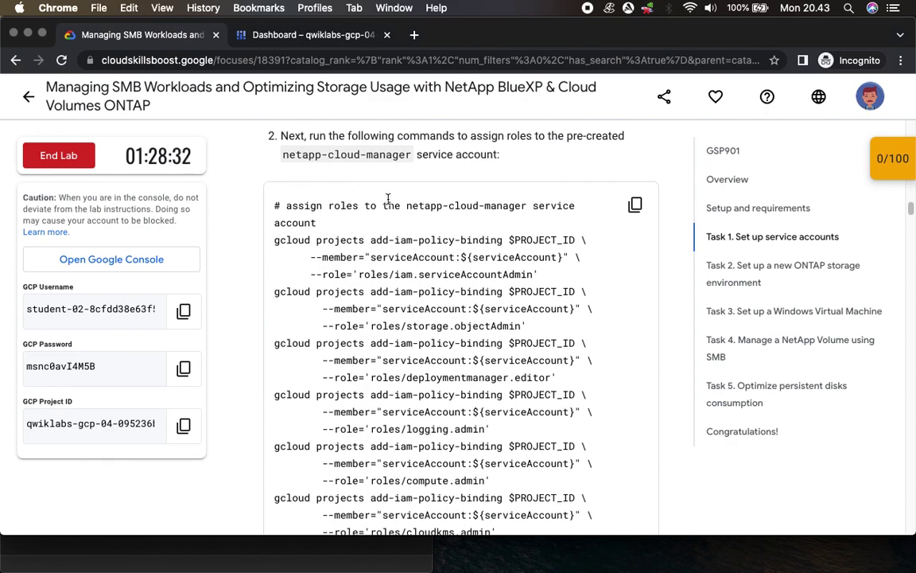
left_click(634, 205)
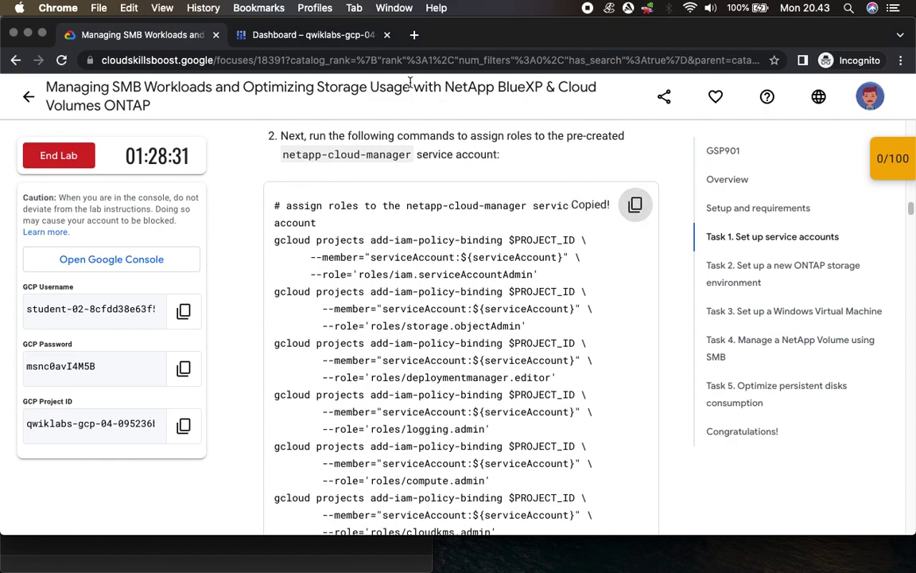
left_click(344, 40)
key("super+v")
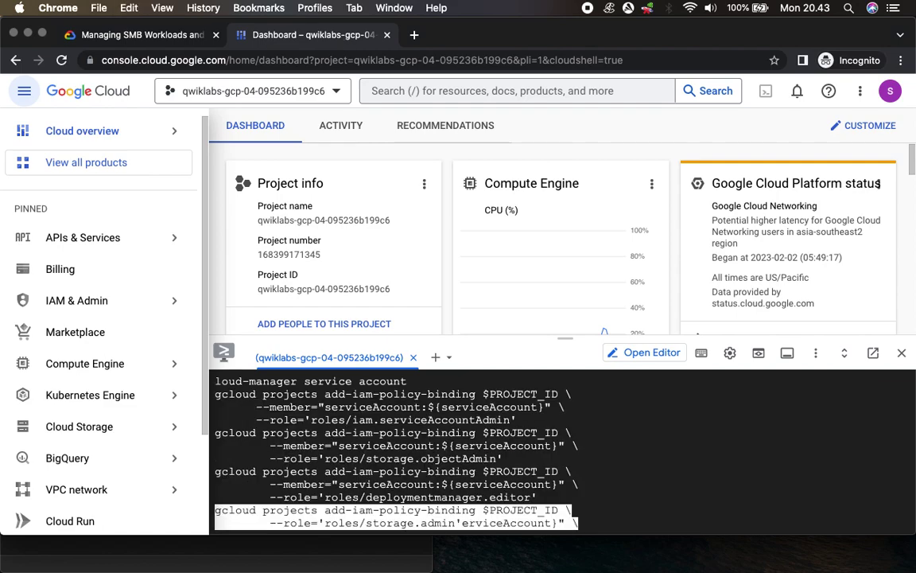
left_click_drag(561, 338, 566, 278)
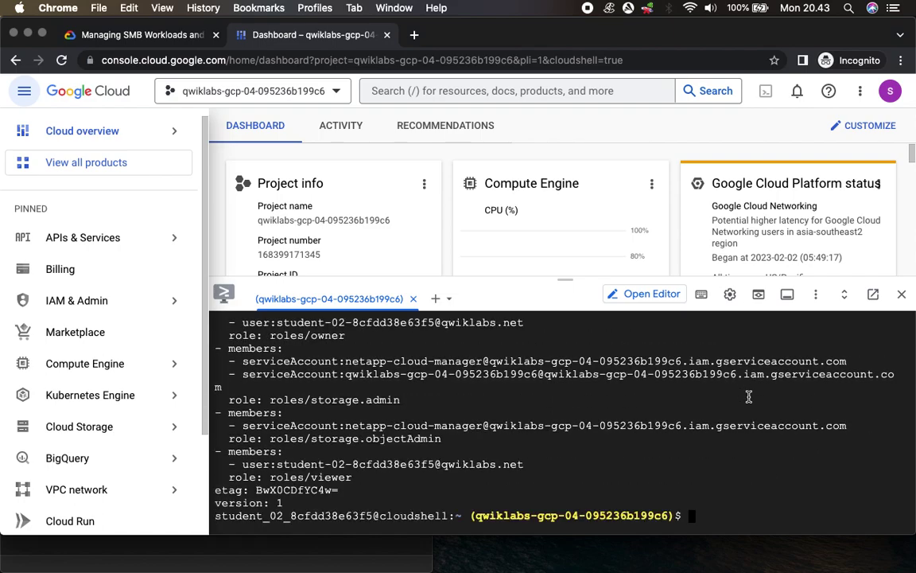
Step: Check the lab progress for the "Assign roles to service account" objective, repeating the check until it is graded
left_click(183, 39)
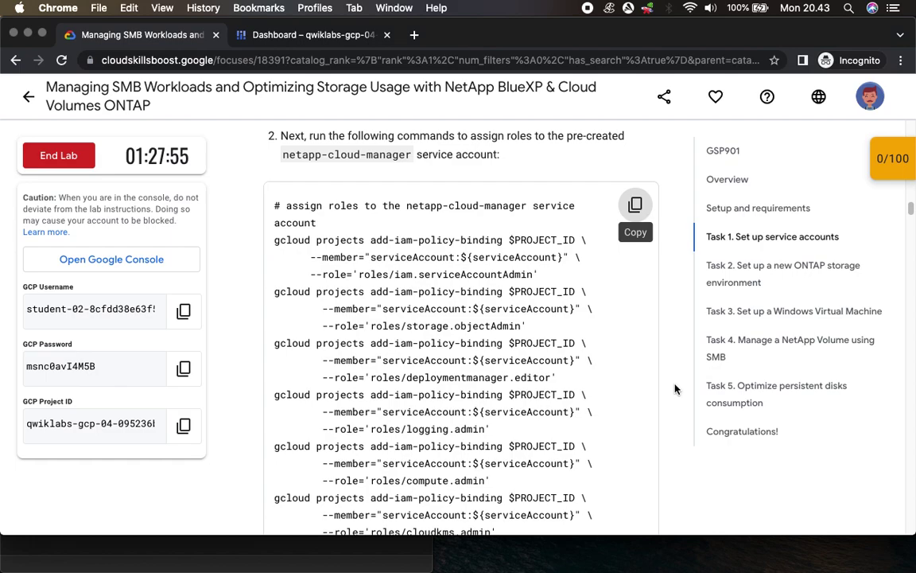
scroll(669, 386, "down", 10)
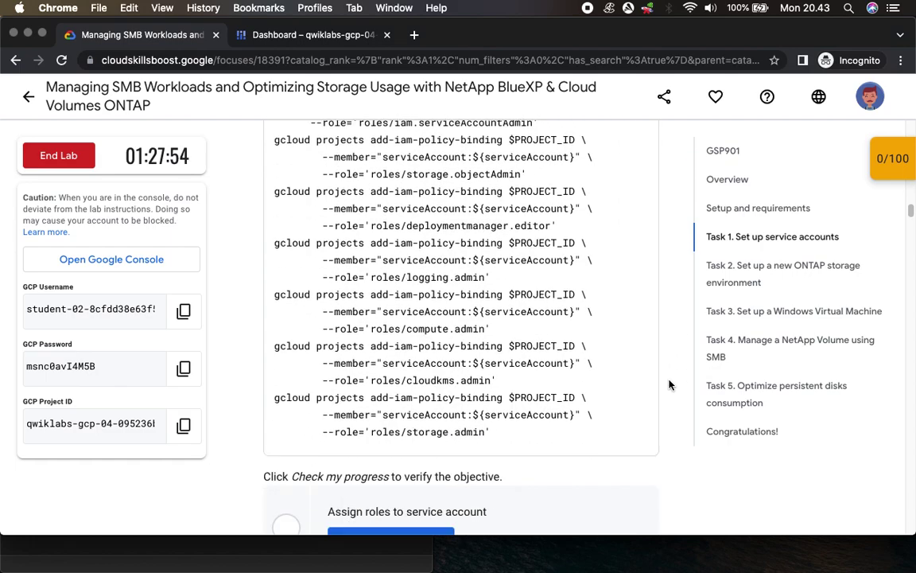
scroll(589, 282, "down", 2)
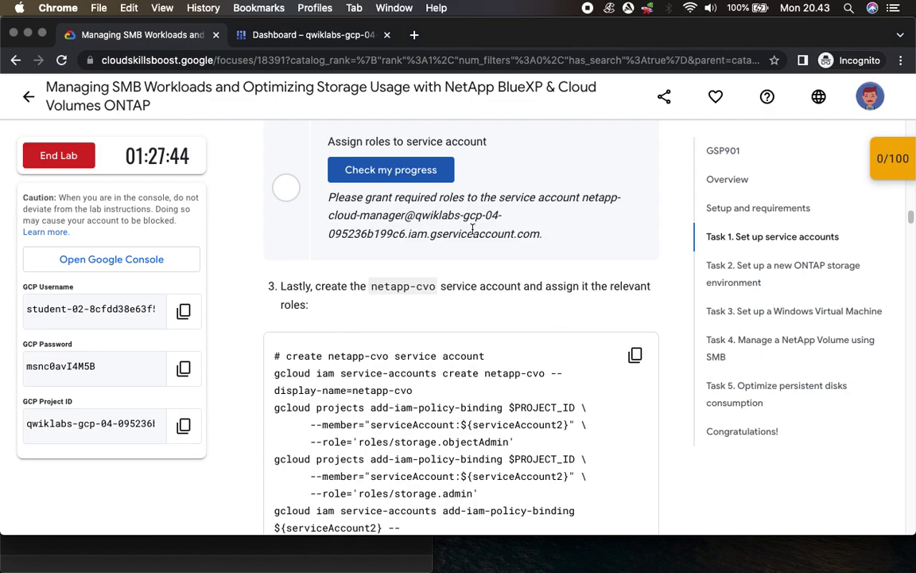
scroll(544, 277, "up", 5)
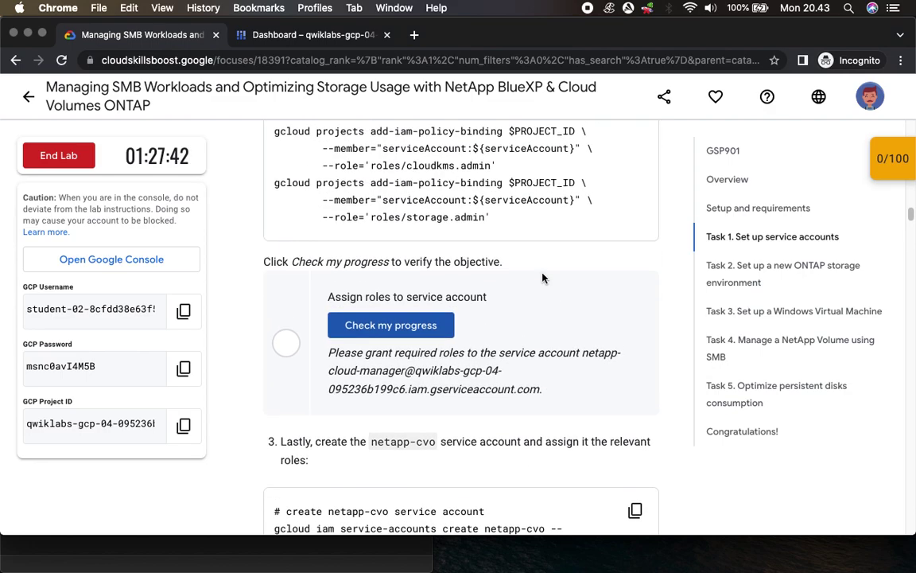
scroll(543, 277, "up", 8)
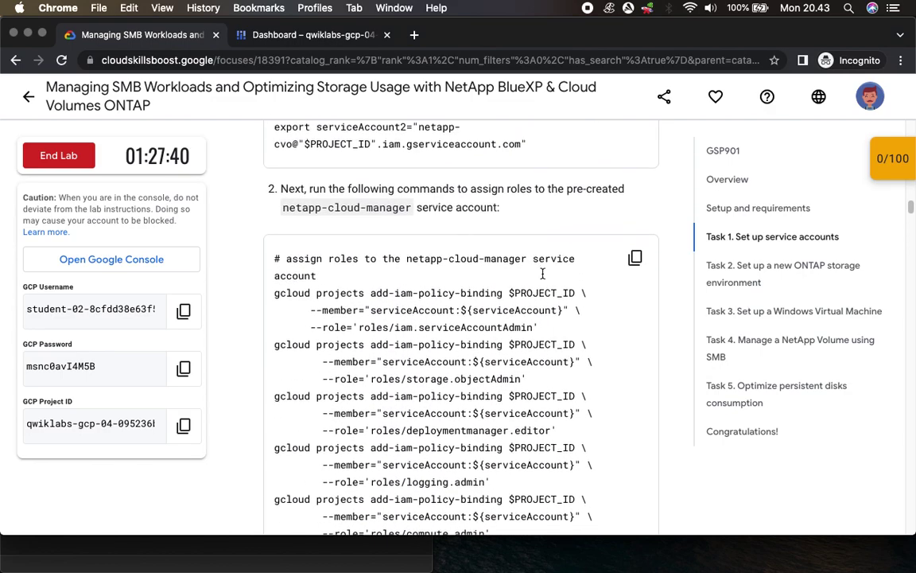
scroll(543, 273, "up", 1)
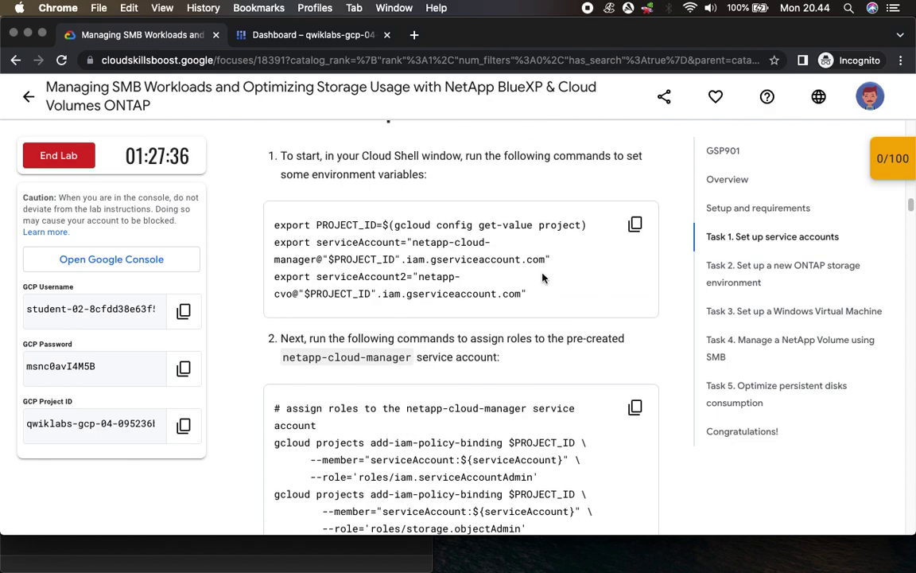
scroll(544, 277, "up", 3)
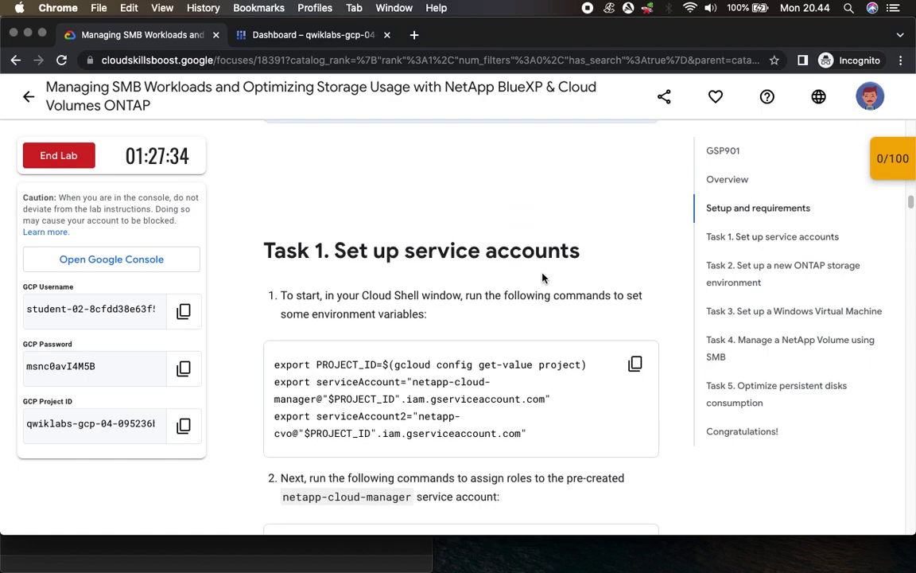
scroll(543, 278, "up", 4)
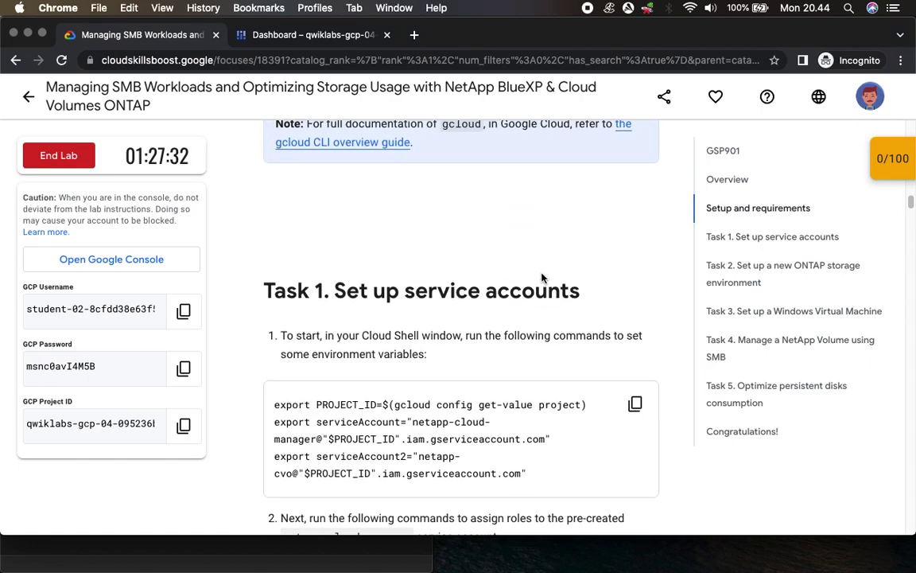
scroll(549, 307, "down", 12)
scroll(549, 307, "down", 10)
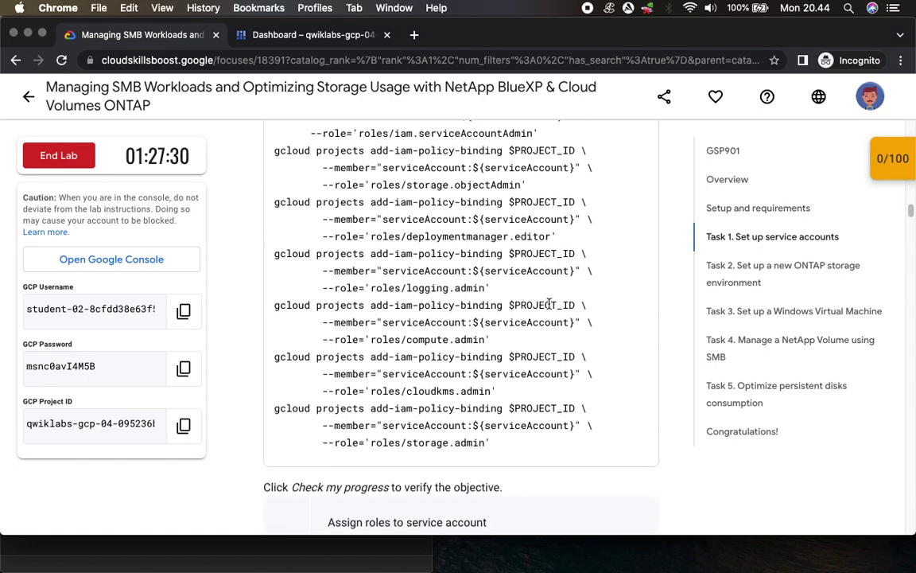
left_click(419, 283)
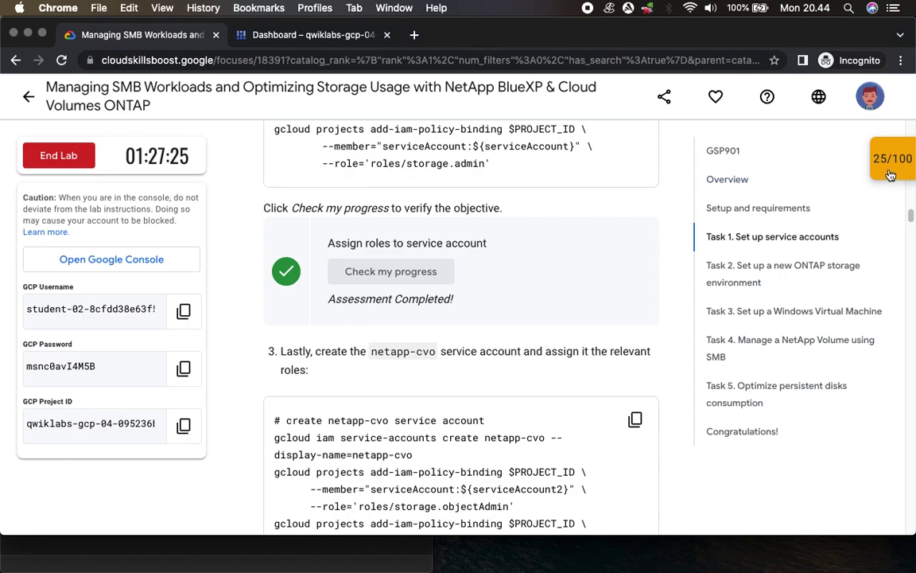
Step: Copy the commands that create the netapp-cvo service account and assign its roles, and run them in Cloud Shell
mouse_move(886, 225)
scroll(705, 253, "down", 3)
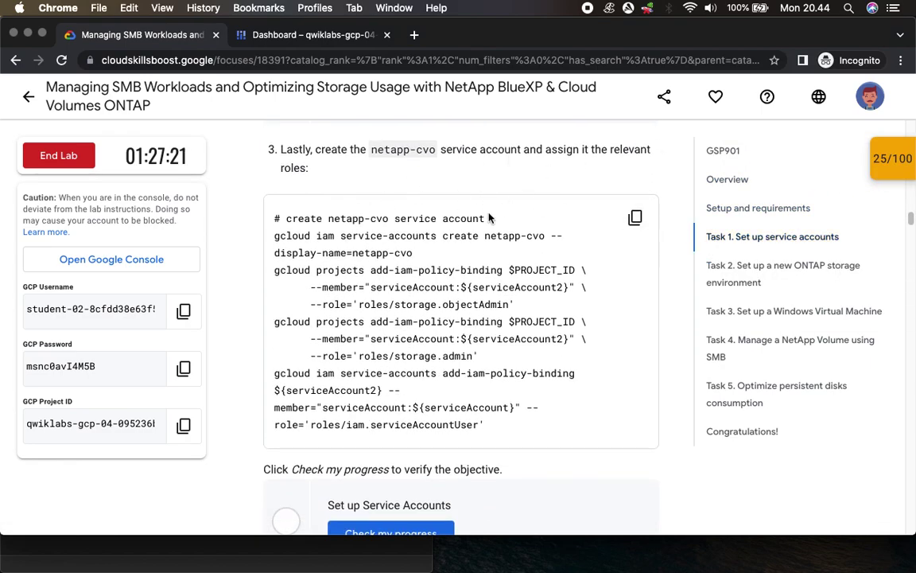
scroll(385, 365, "down", 1)
left_click(635, 178)
left_click(293, 35)
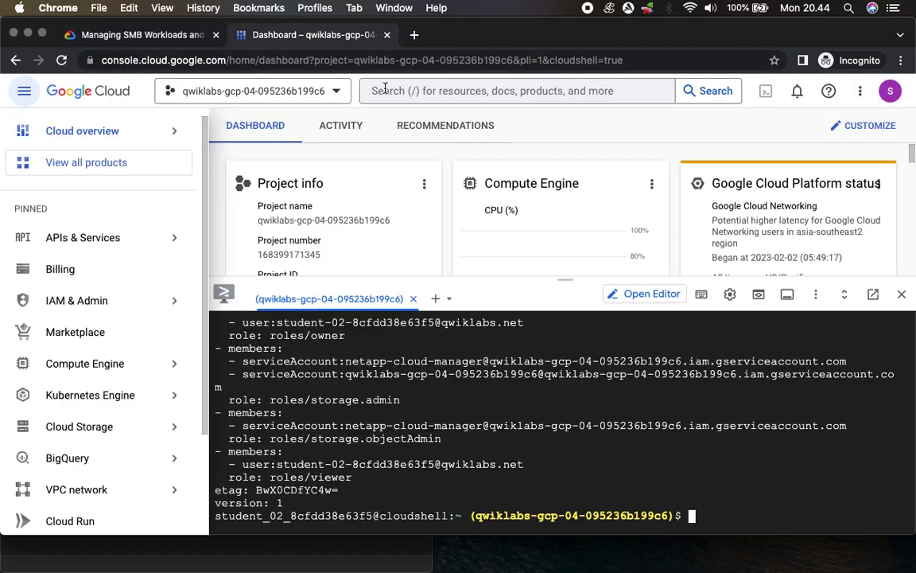
key("super+v")
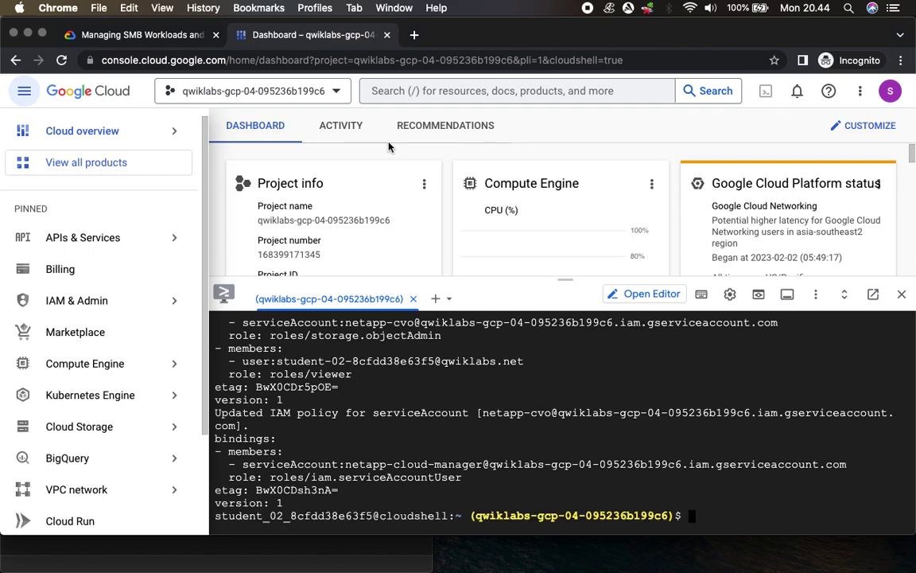
Step: Check the lab progress for the "Set up Service Accounts" objective below the netapp-cvo commands, repeating the check once
left_click(167, 38)
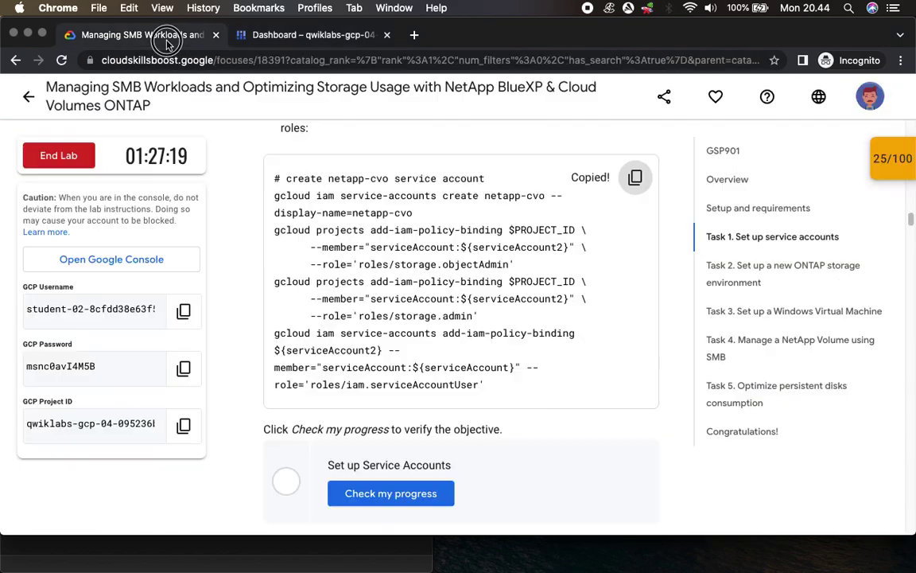
scroll(549, 397, "down", 5)
left_click(402, 276)
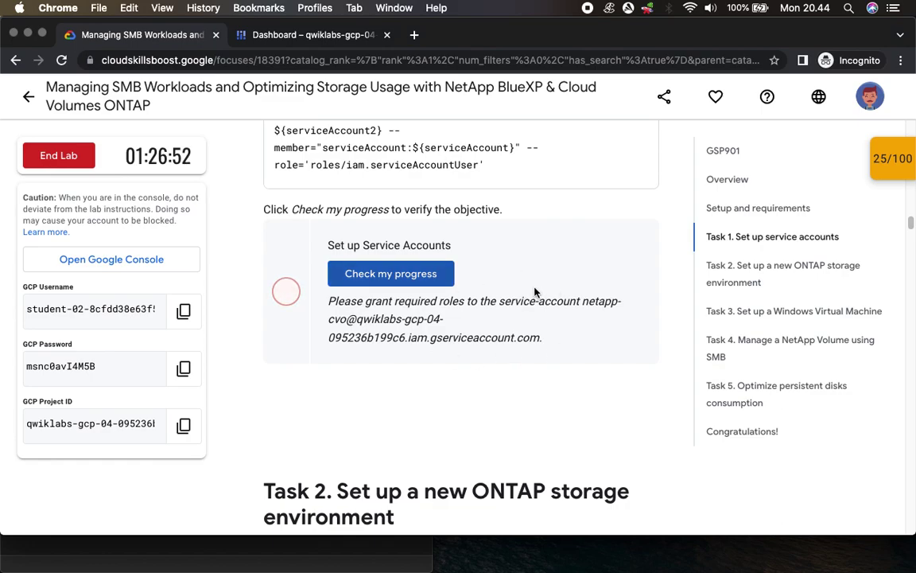
scroll(535, 290, "up", 5)
scroll(534, 290, "down", 6)
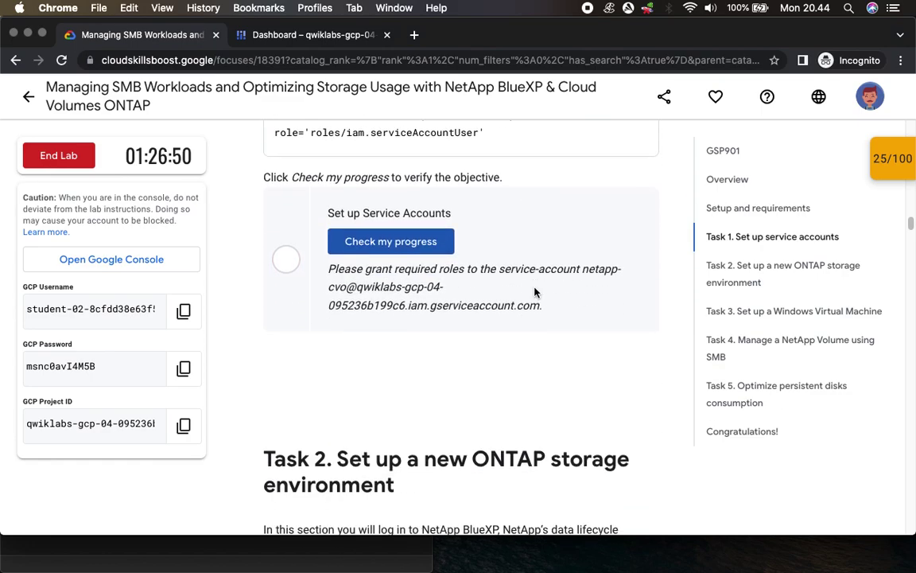
left_click(378, 220)
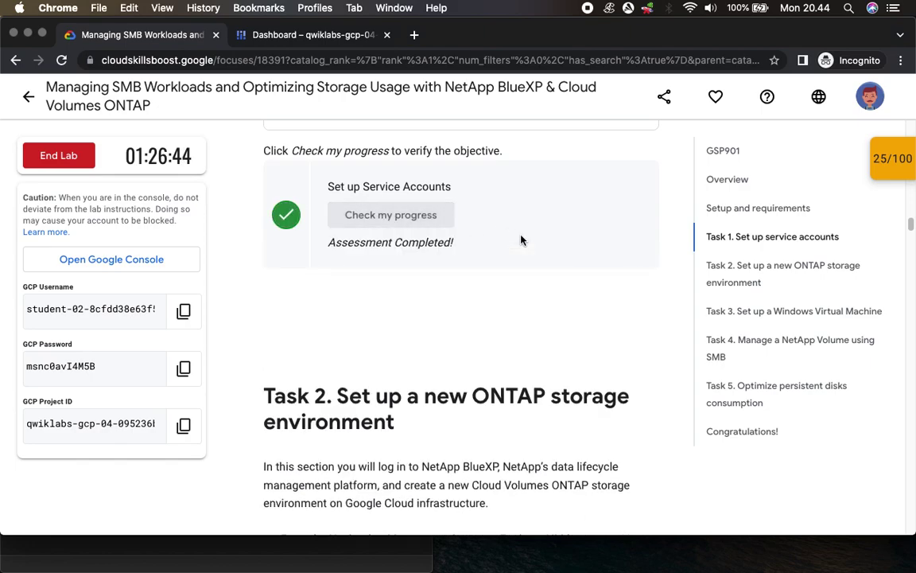
Step: Expand the lab score overview, check the "Set up Service Accounts" progress from there and collapse the overview
left_click(899, 159)
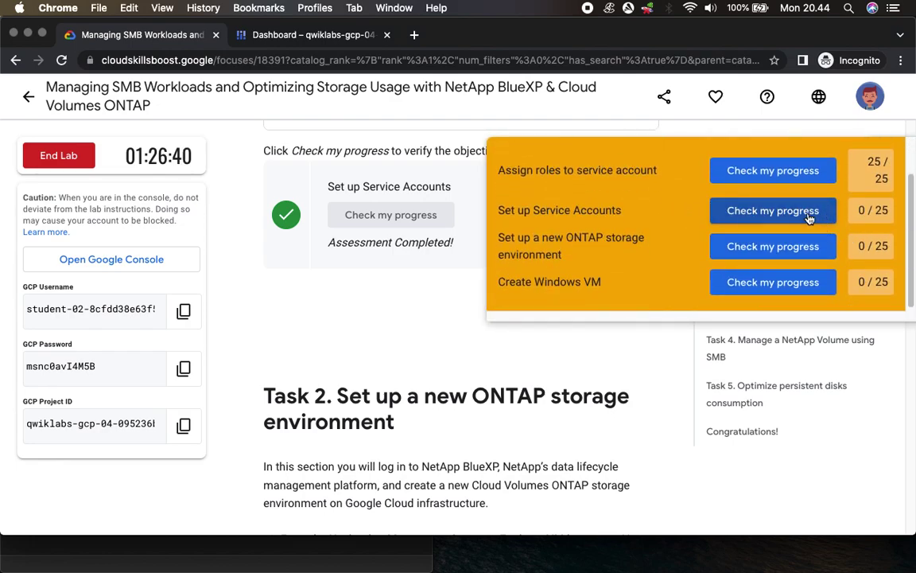
left_click(809, 217)
scroll(868, 182, "up", 2)
left_click(875, 166)
Step: Follow Task 2's first instruction: shrink the Cloud Shell area in the Google Cloud console and open Compute Engine's VM instances page
scroll(668, 210, "down", 3)
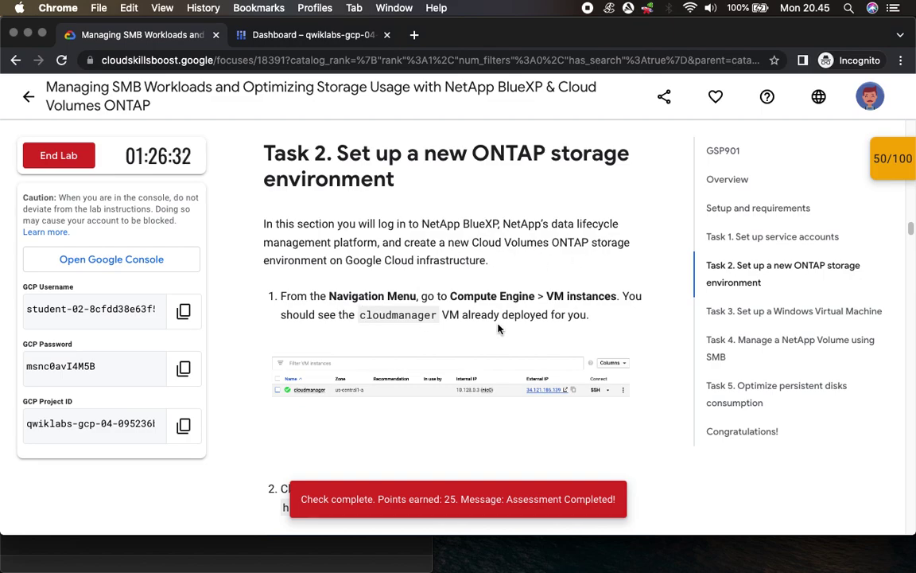
scroll(501, 324, "down", 3)
left_click_drag(451, 163, 618, 164)
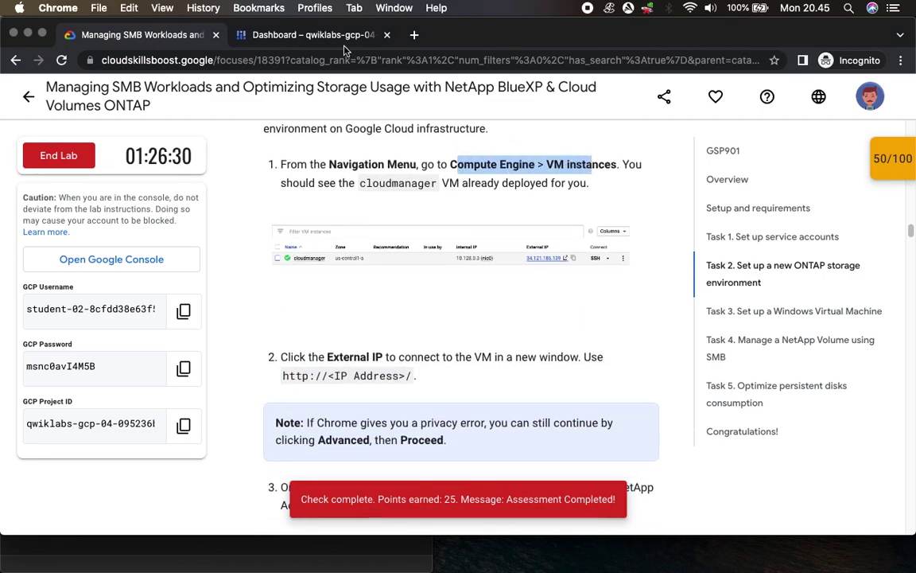
left_click(304, 35)
left_click_drag(569, 281, 566, 504)
mouse_move(101, 366)
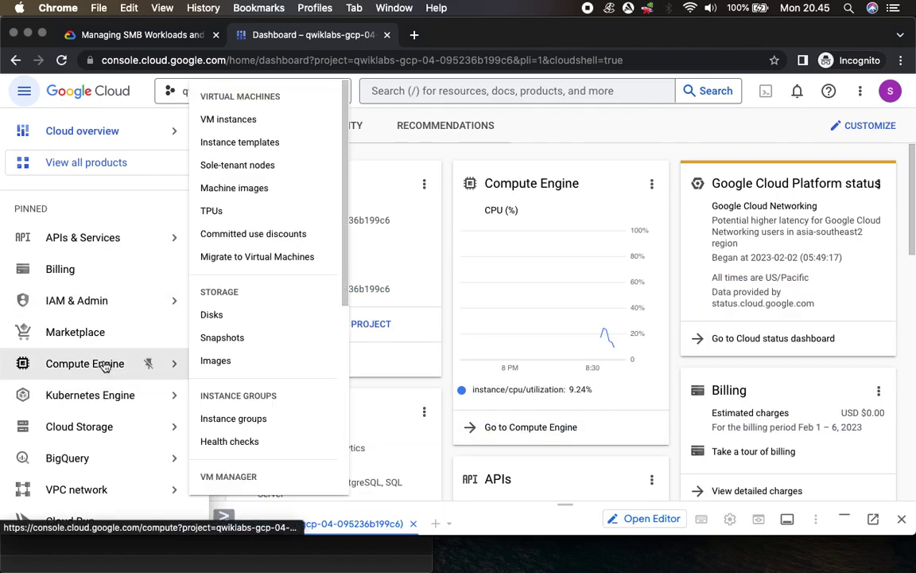
left_click(246, 119)
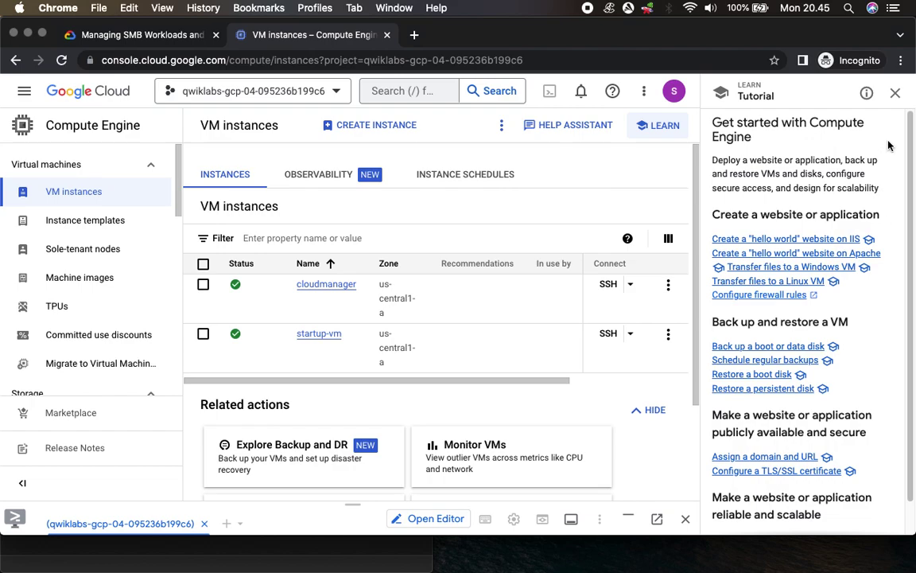
Step: Close the Compute Engine tutorial, review Task 2's VM connection instructions in the lab, and open the cloudmanager VM's external IP
left_click(894, 93)
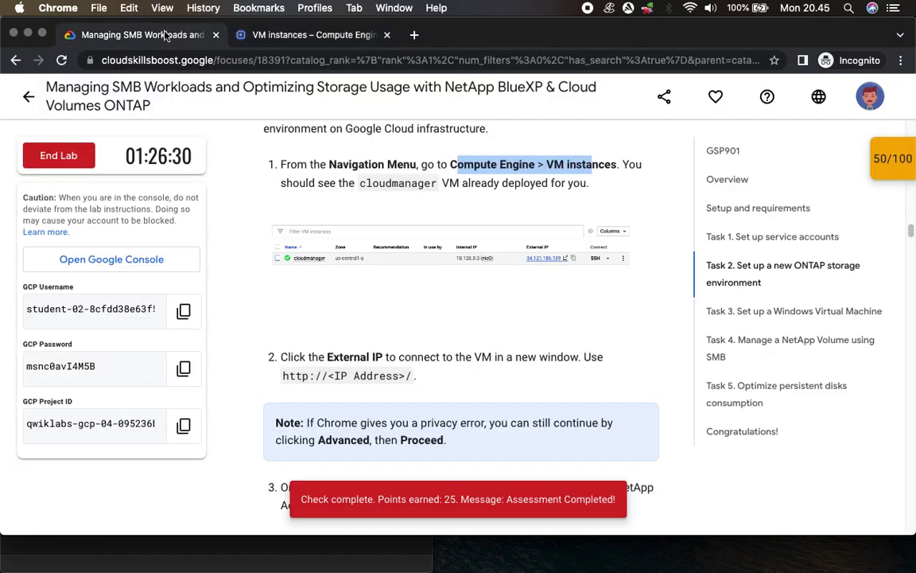
left_click(147, 34)
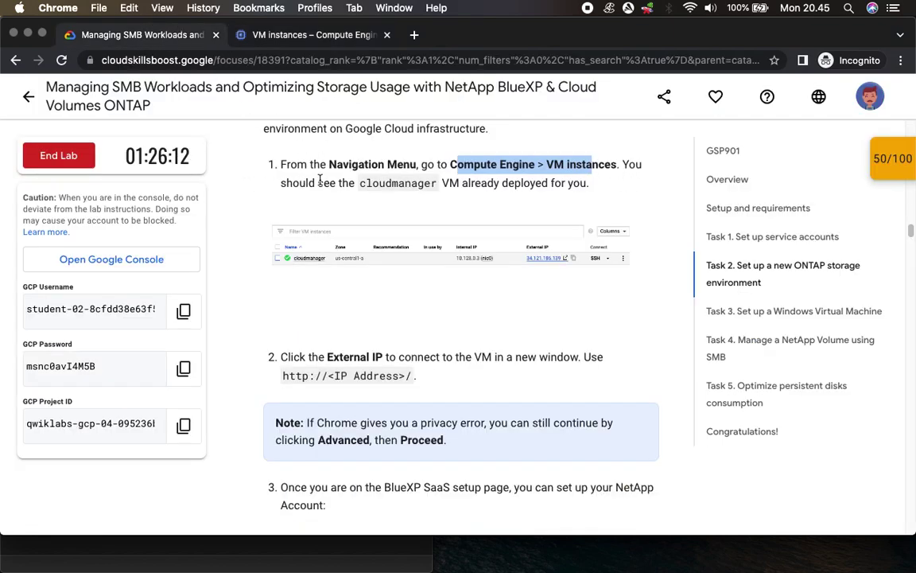
left_click(357, 183)
left_click_drag(357, 183, 438, 185)
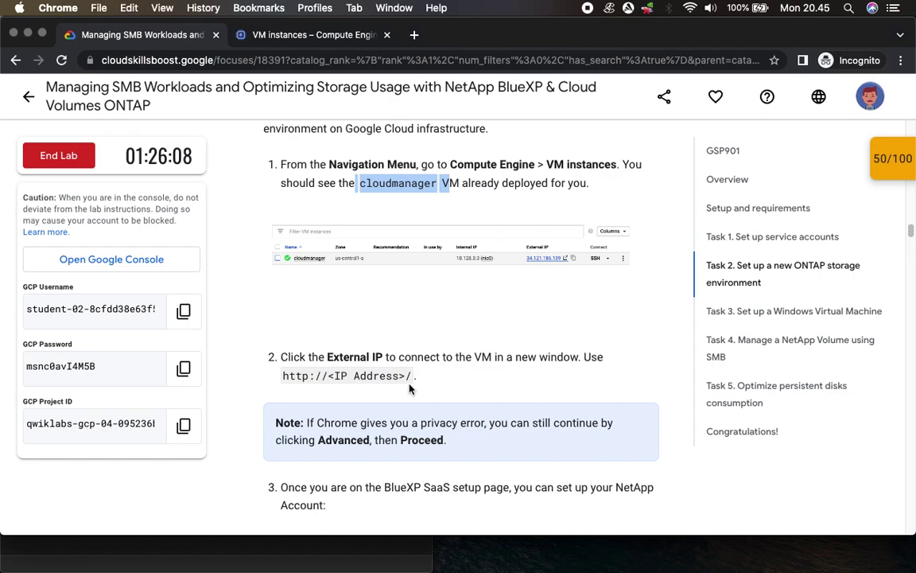
scroll(524, 400, "down", 3)
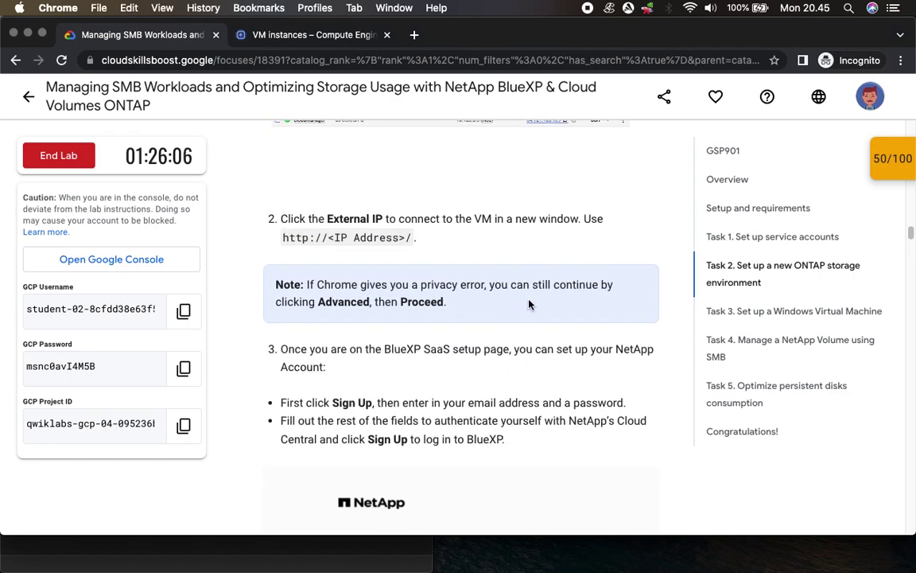
left_click_drag(318, 302, 446, 302)
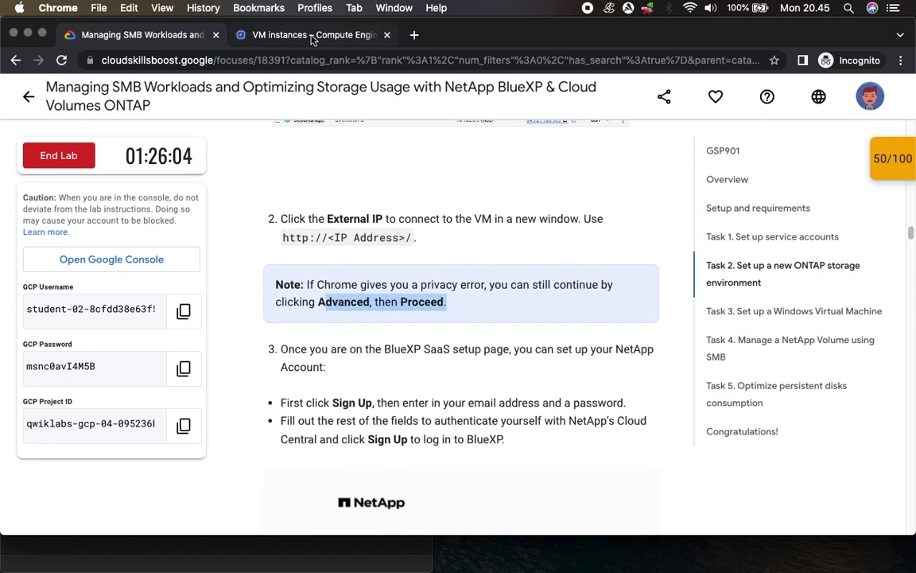
scroll(318, 207, "up", 2)
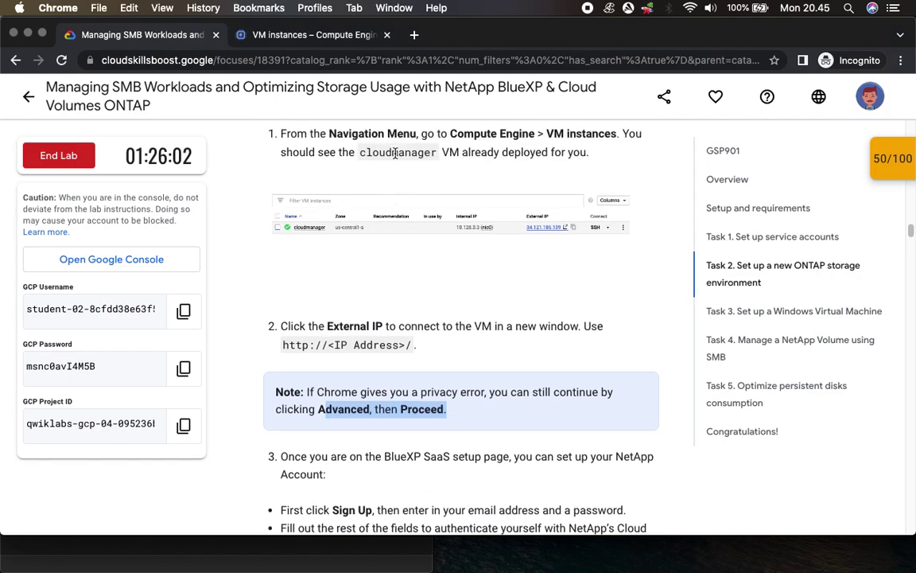
left_click(335, 44)
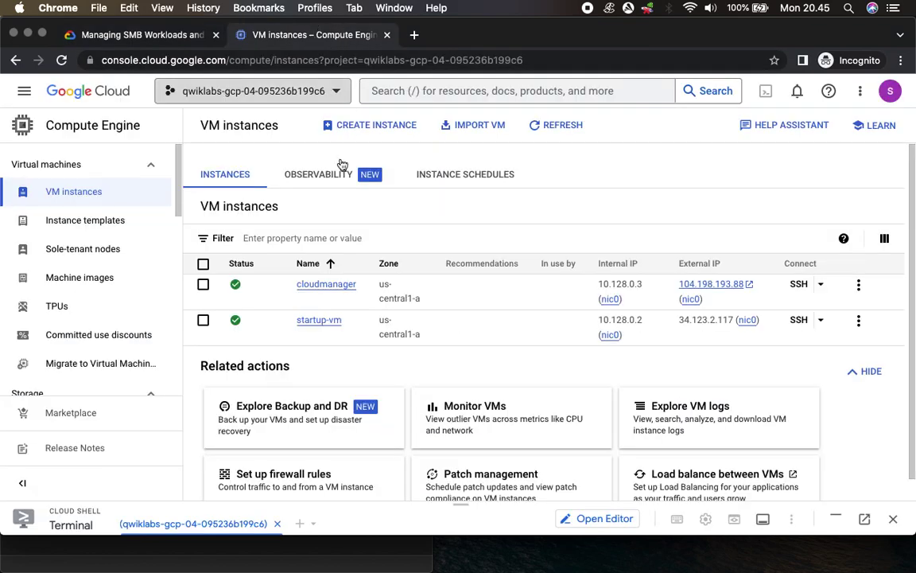
left_click(737, 288)
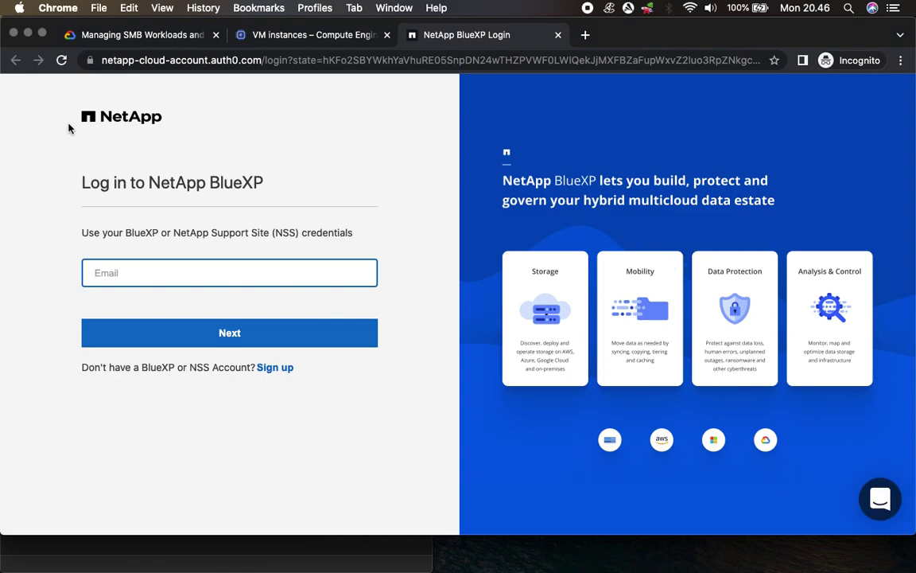
Step: Copy the GCP username from the lab page and try to log in to NetApp BlueXP with it
left_click(99, 35)
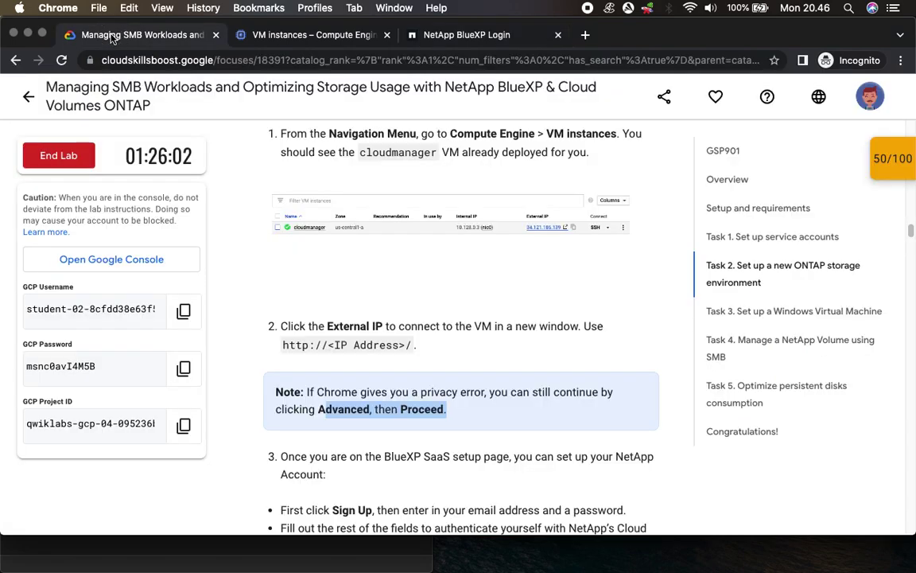
left_click(184, 311)
left_click(459, 35)
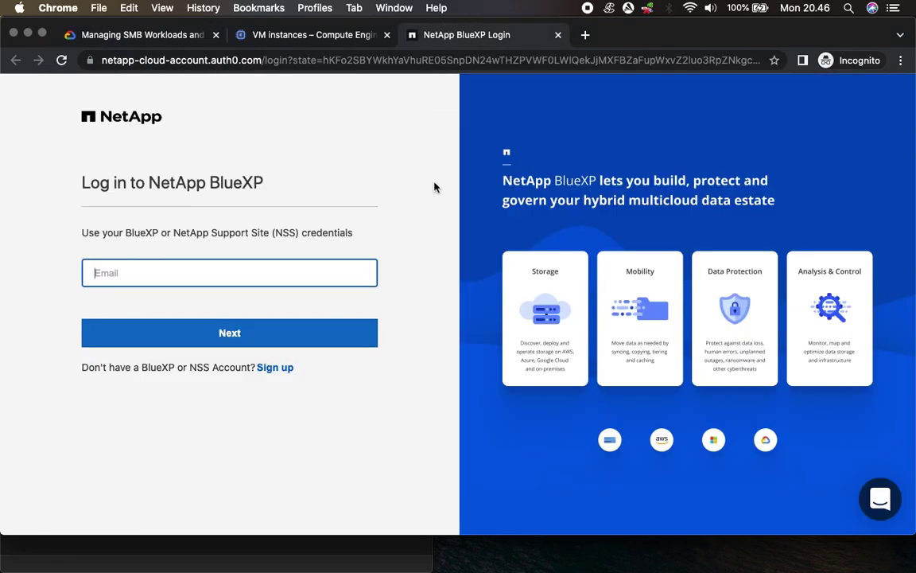
key("super+v")
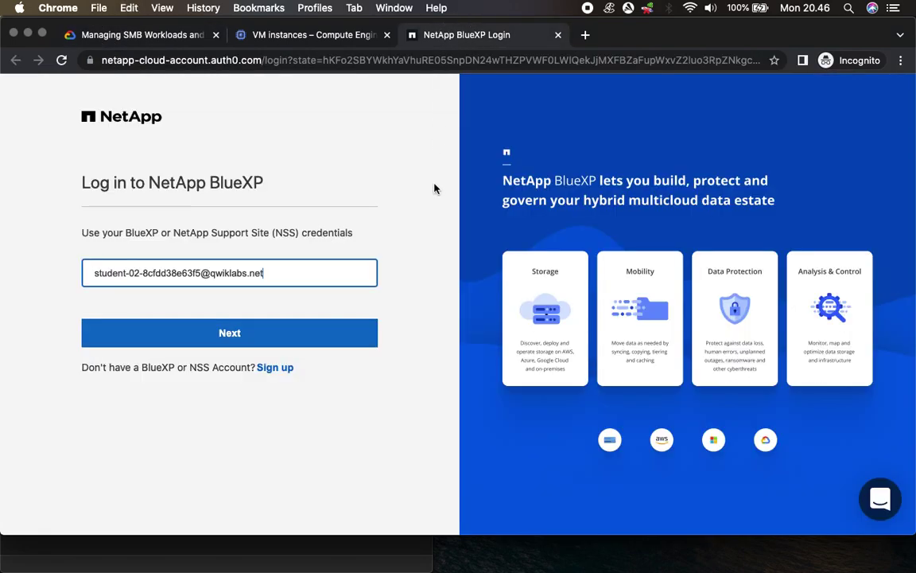
left_click(256, 339)
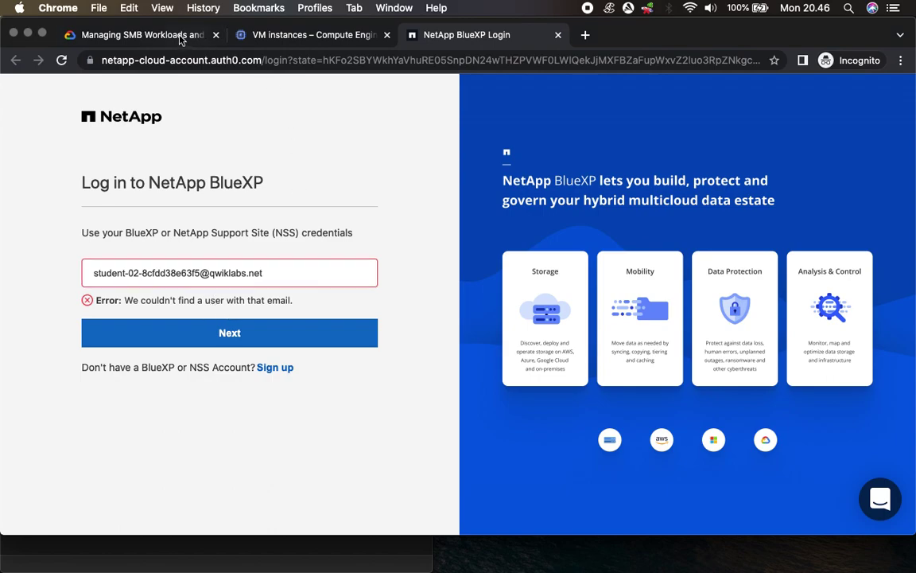
Step: Read the lab's instructions for setting up a NetApp account and open the BlueXP sign-up form
left_click(143, 34)
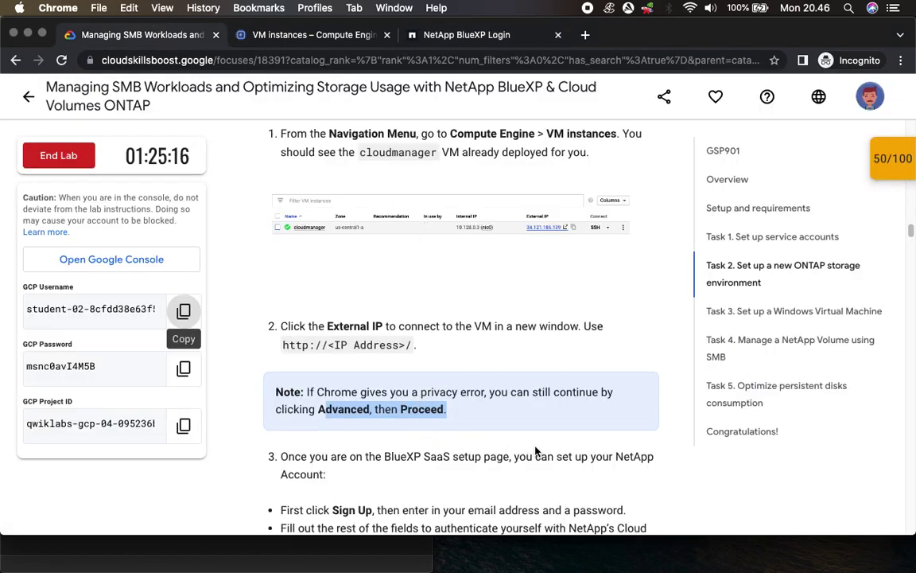
scroll(538, 455, "down", 5)
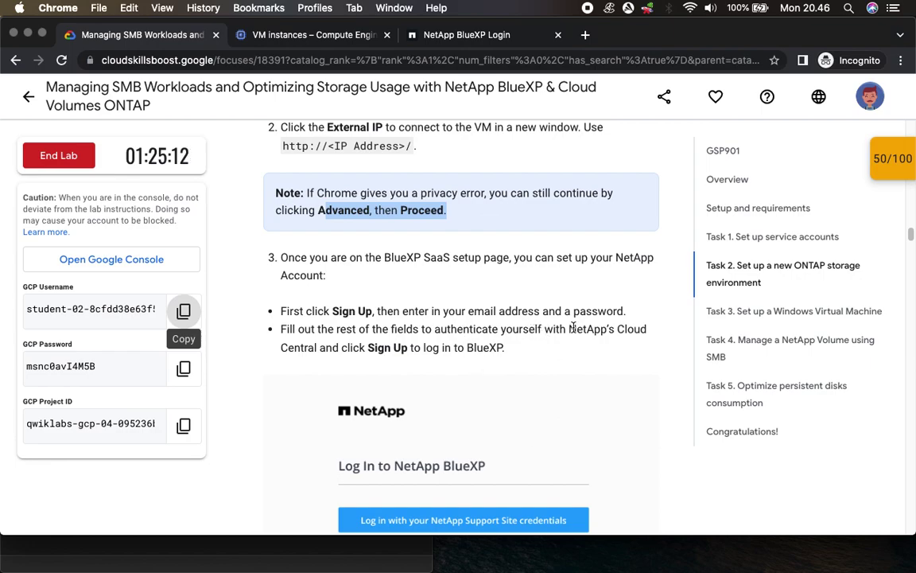
left_click(465, 32)
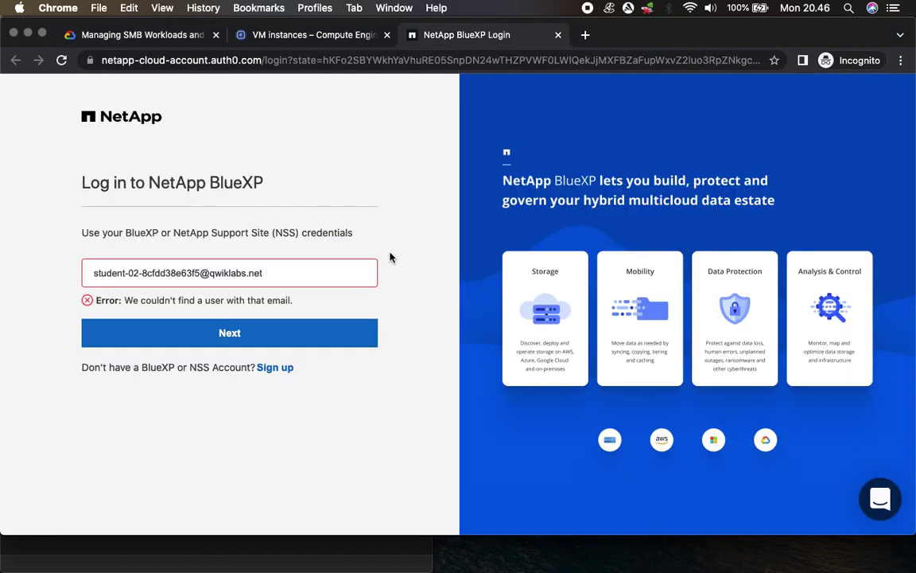
left_click(284, 379)
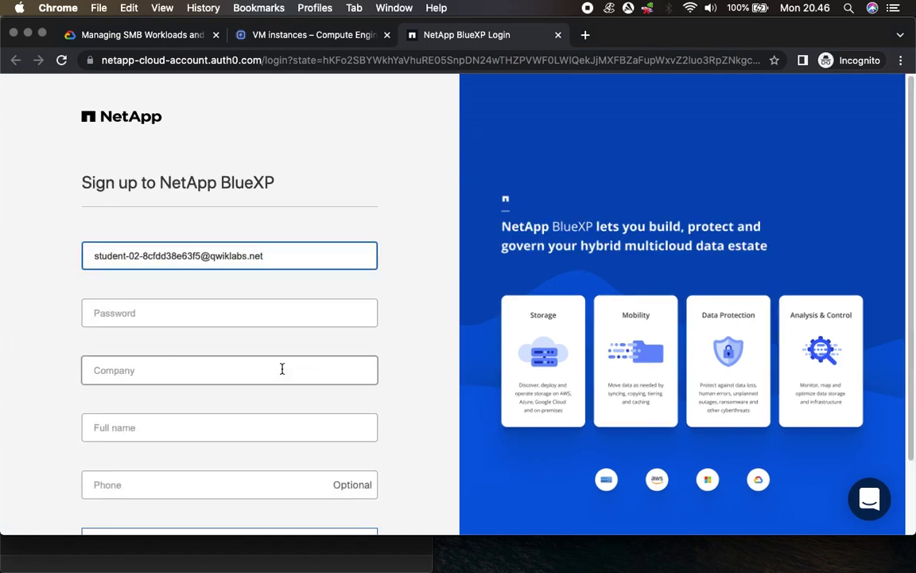
Step: Copy the GCP password from the lab page and paste it into the sign-up form's password field
left_click(129, 34)
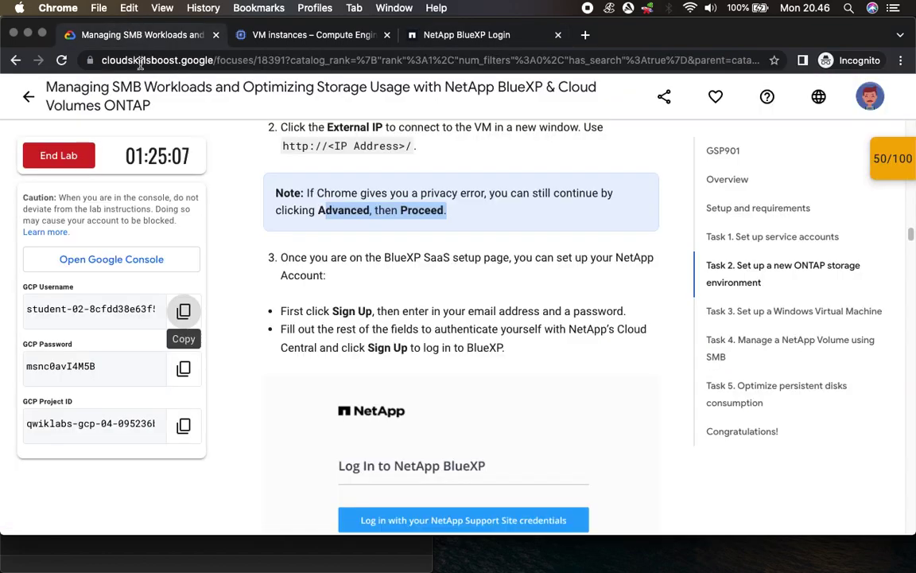
left_click(183, 368)
left_click(513, 44)
key("Tab")
key("super+v")
key("Tab")
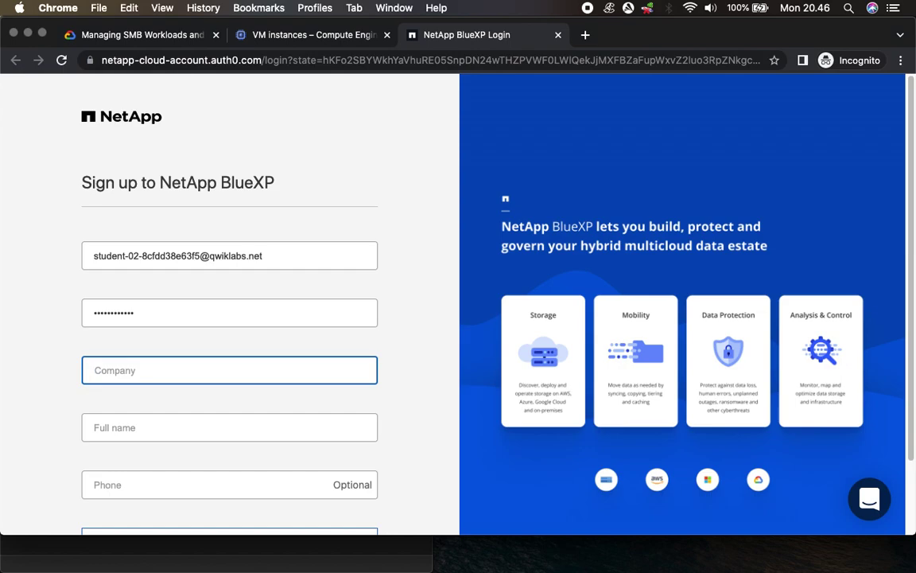
Step: Enter Qwiklabs as the company and fill in the full name on the sign-up form
type("Qwiklabs")
key("Tab")
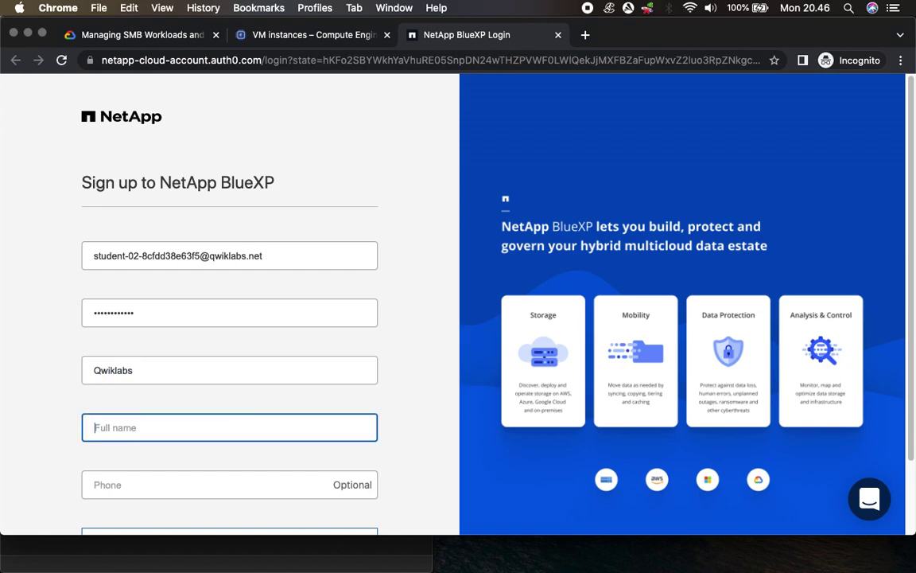
scroll(447, 195, "down", 2)
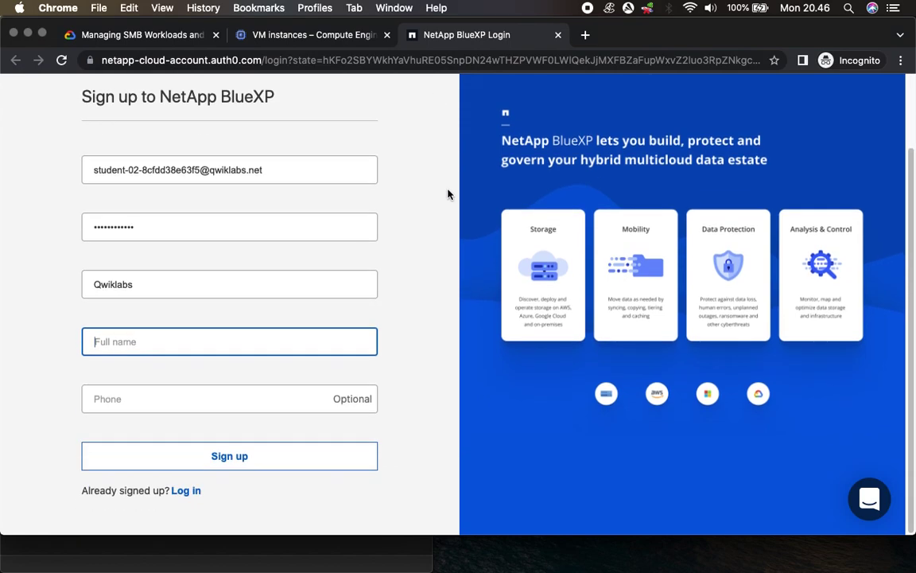
type("Qwiklabs Student")
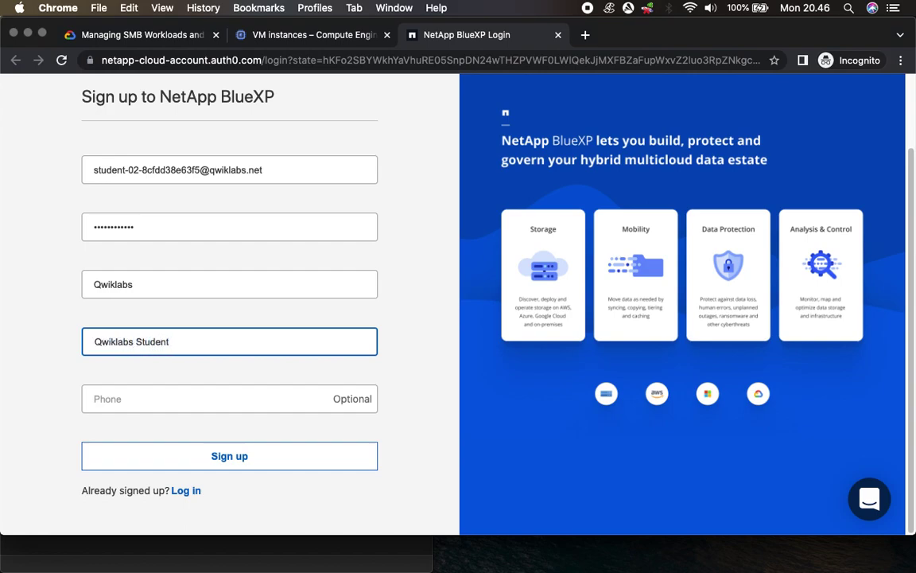
Step: Submit the BlueXP sign-up and accept the terms and conditions of the End User License Agreement
left_click(251, 462)
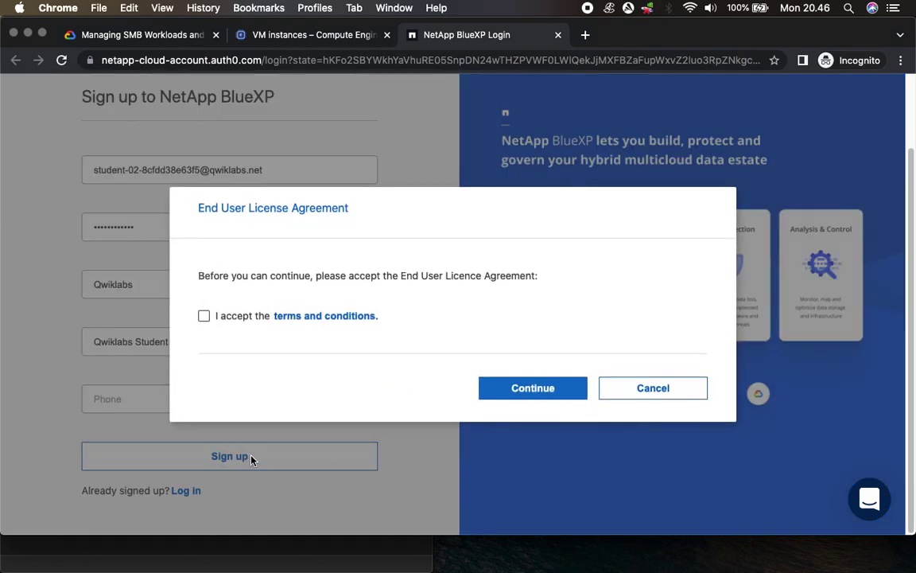
left_click(231, 318)
left_click(521, 389)
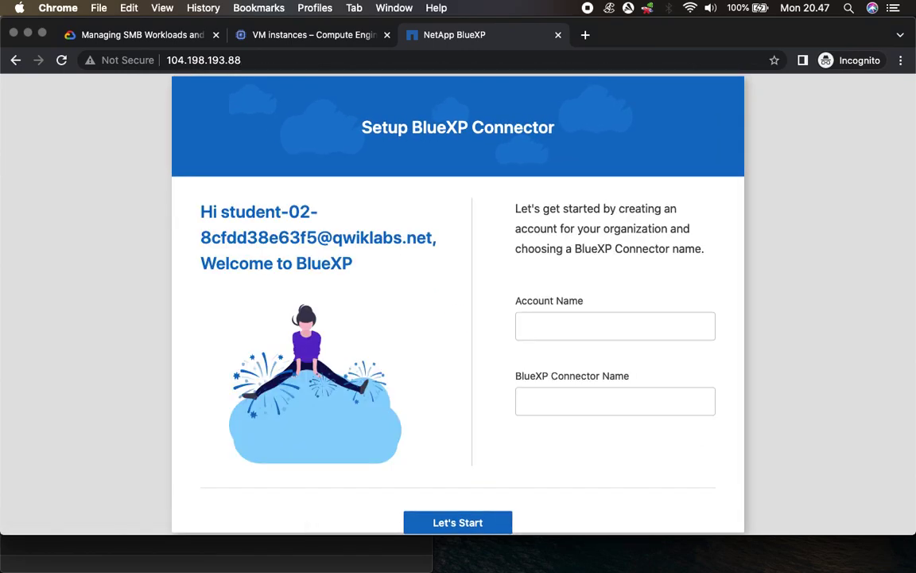
Step: Look up the lab's instruction 4, dismiss the BlueXP chat message, and enter "user" as both the account name and the BlueXP Connector name
left_click(118, 33)
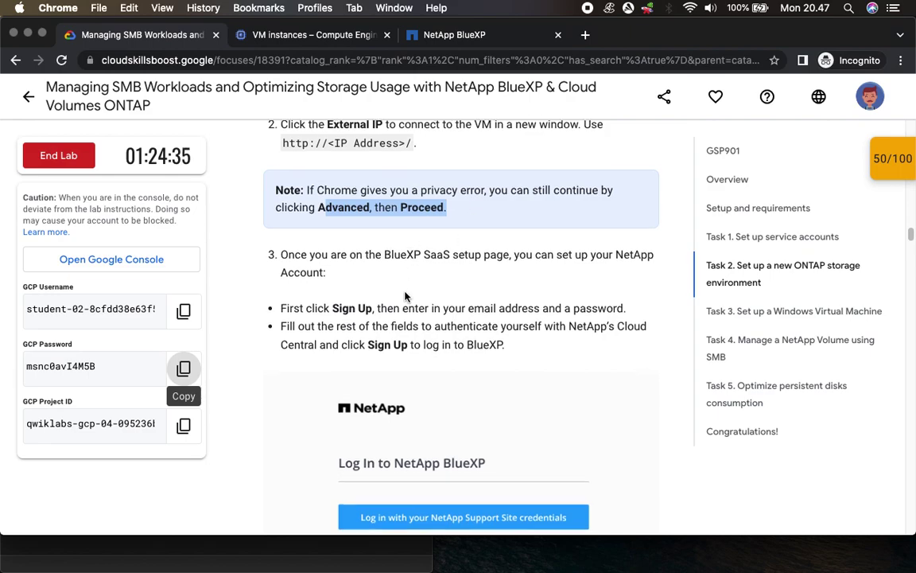
scroll(437, 208, "down", 4)
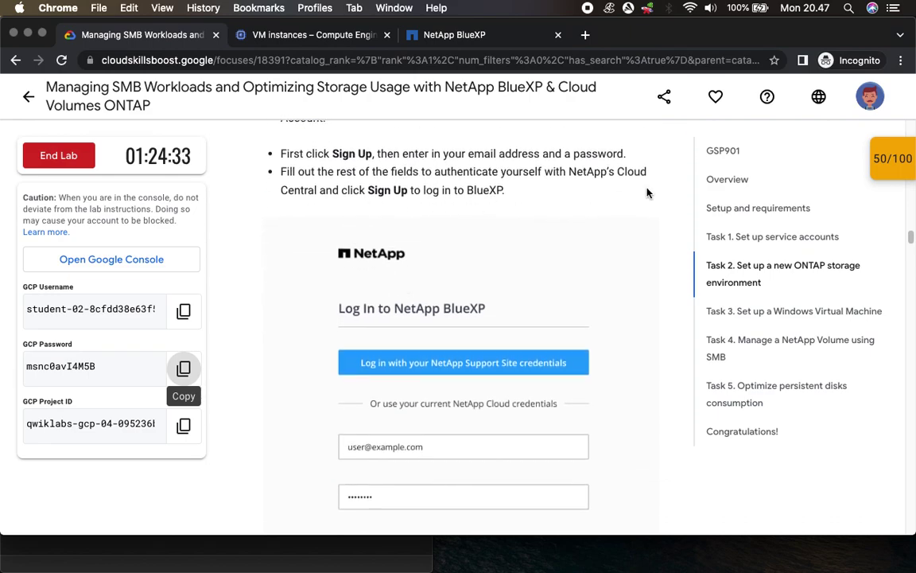
scroll(448, 225, "down", 14)
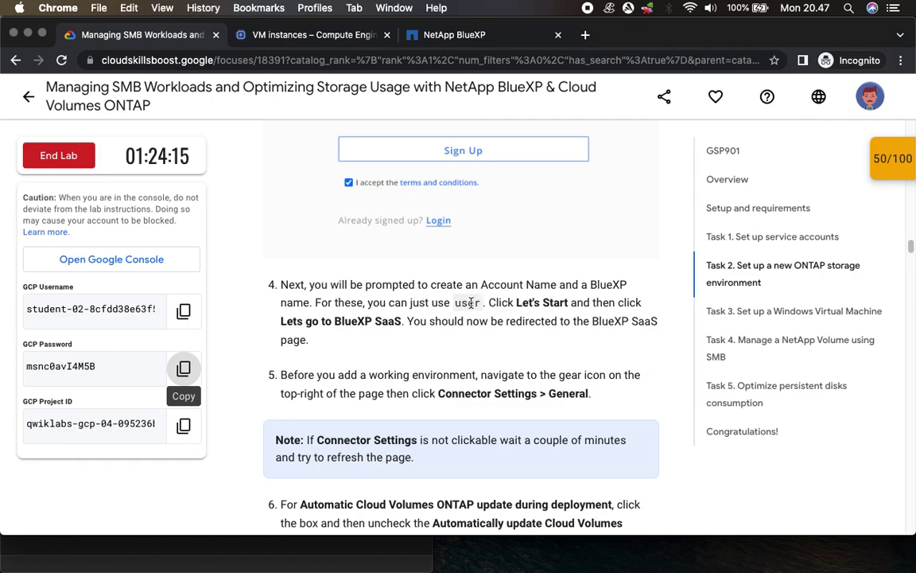
scroll(468, 302, "down", 2)
left_click(448, 38)
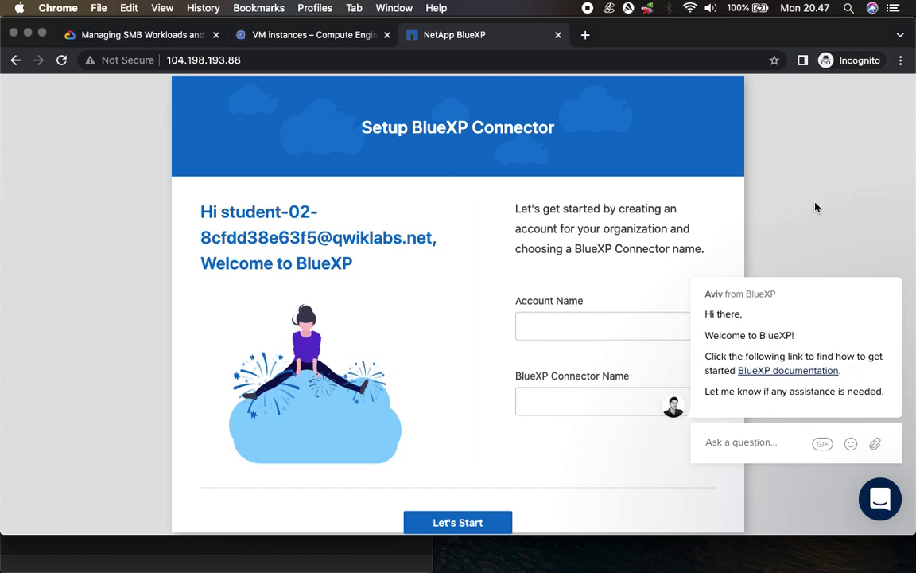
mouse_move(797, 394)
left_click(889, 253)
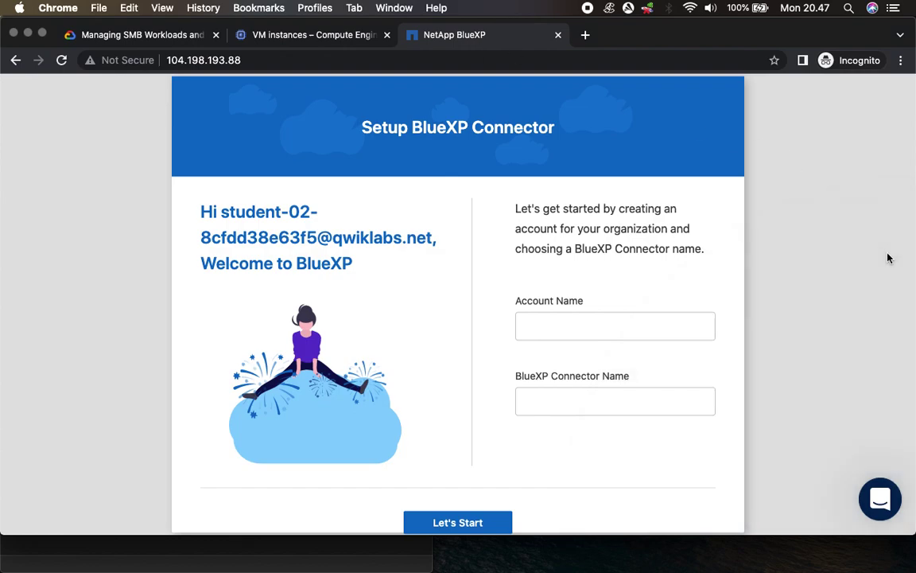
type("user")
key("Tab")
type("user")
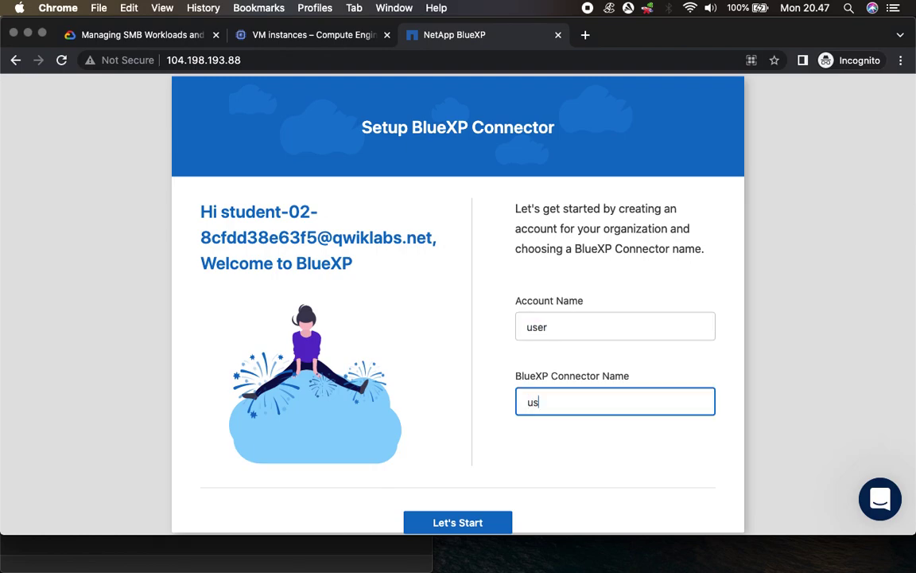
Step: Recheck the lab's instruction 4 and start the BlueXP Connector setup with the entered names
left_click(122, 35)
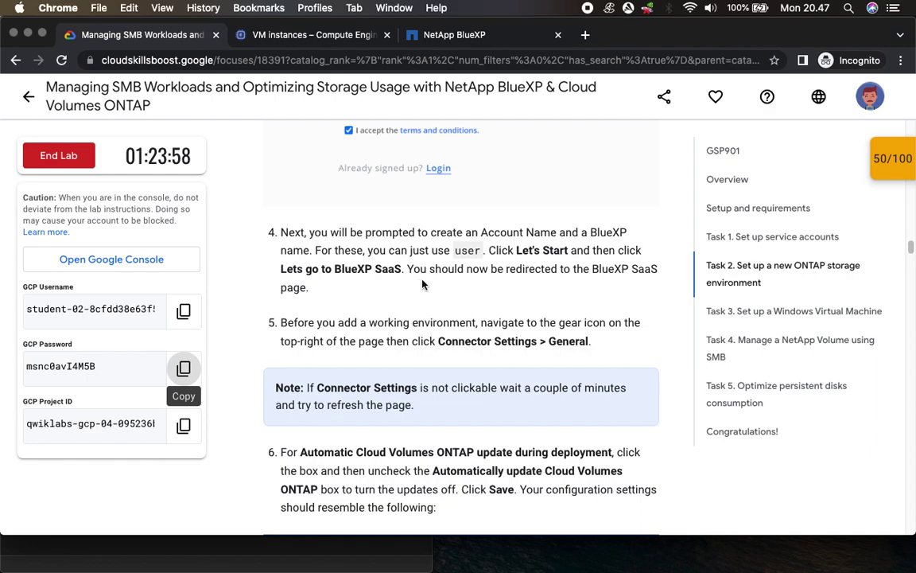
left_click(500, 38)
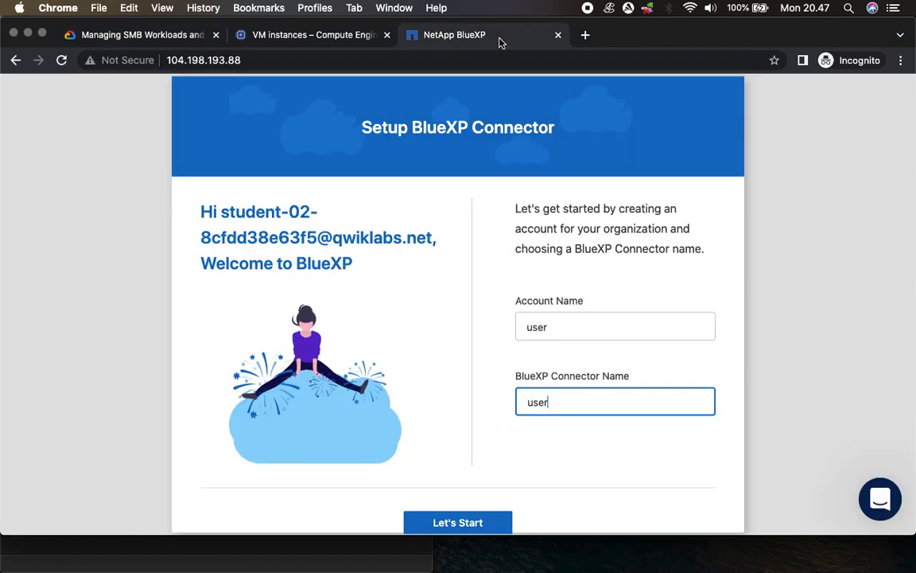
left_click(460, 520)
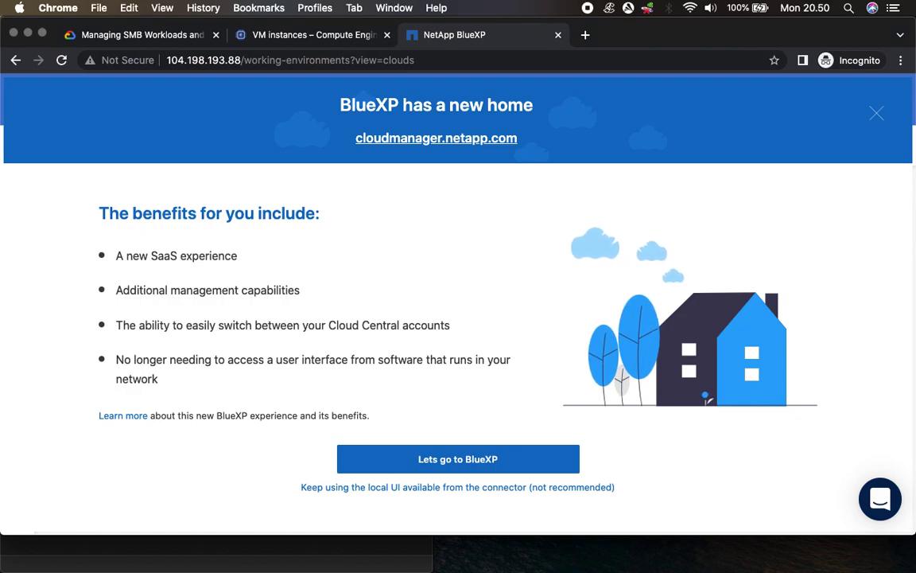
Step: Reread the lab's instruction about moving to BlueXP SaaS and continue from the connector's local page to BlueXP
left_click(161, 35)
left_click_drag(296, 281, 411, 280)
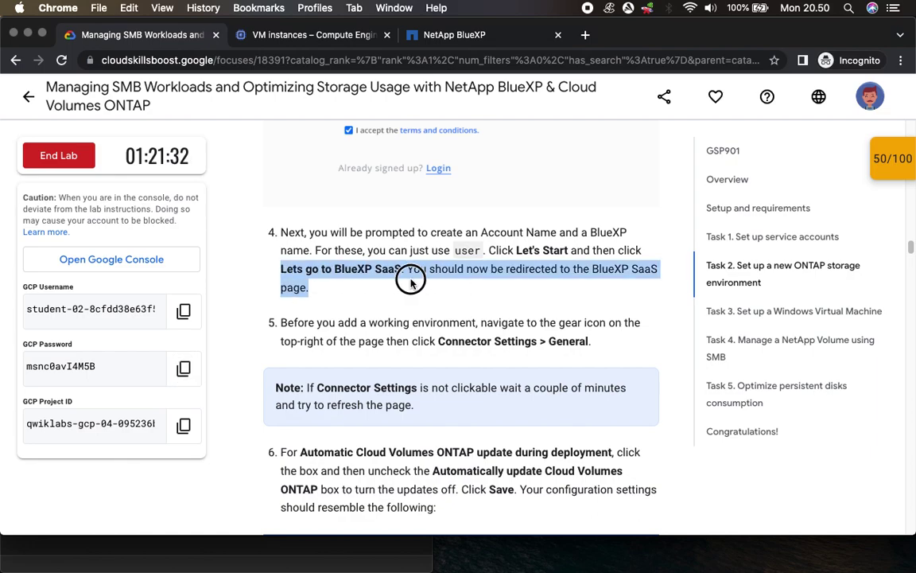
left_click(454, 35)
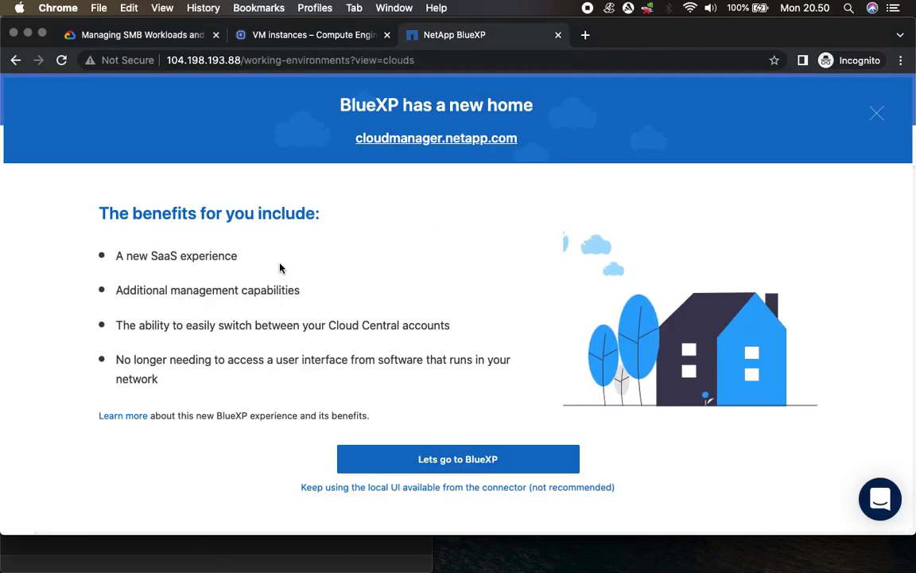
left_click(469, 462)
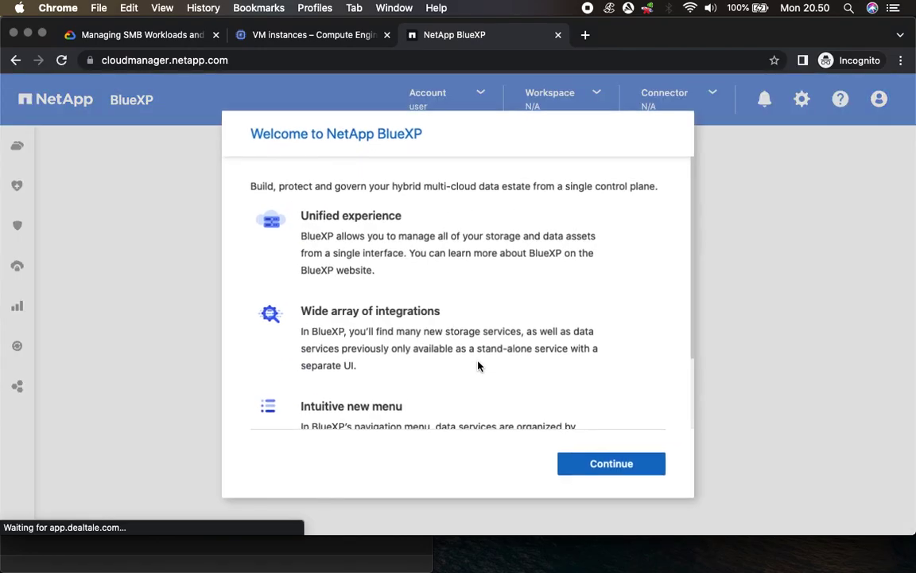
Step: Read the lab's instruction 5 about opening the general connector settings before adding a working environment
left_click(158, 36)
scroll(353, 290, "down", 3)
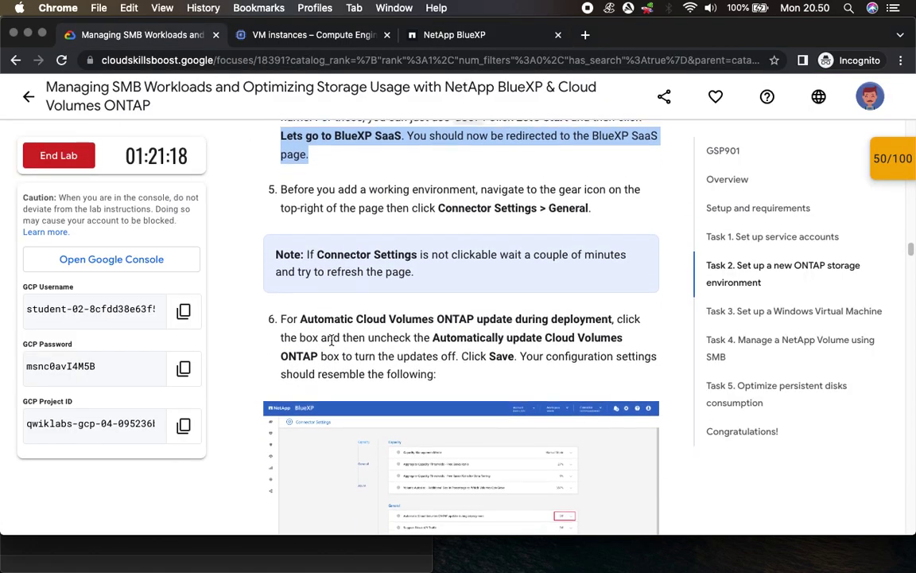
left_click_drag(438, 173, 585, 173)
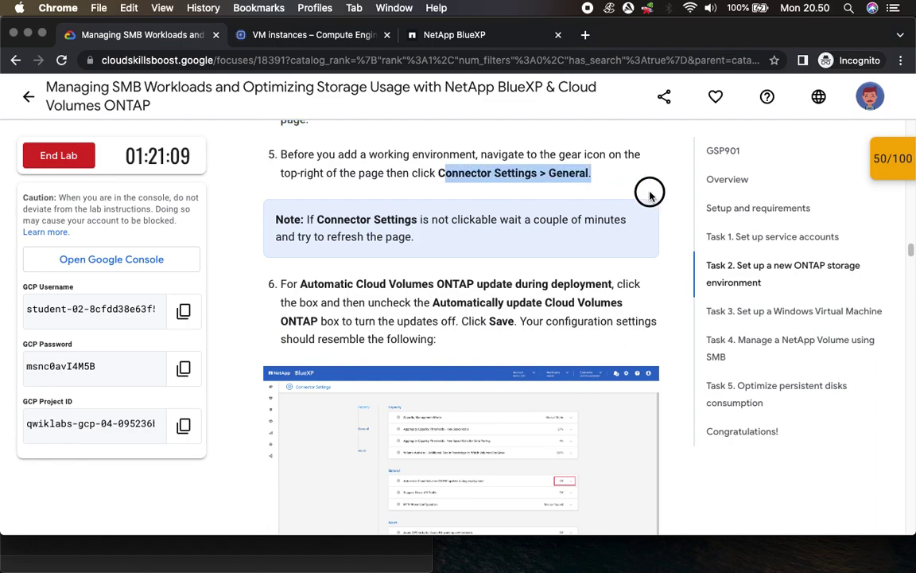
Step: Return to BlueXP, read through the welcome message and continue past it to the Canvas
left_click(460, 35)
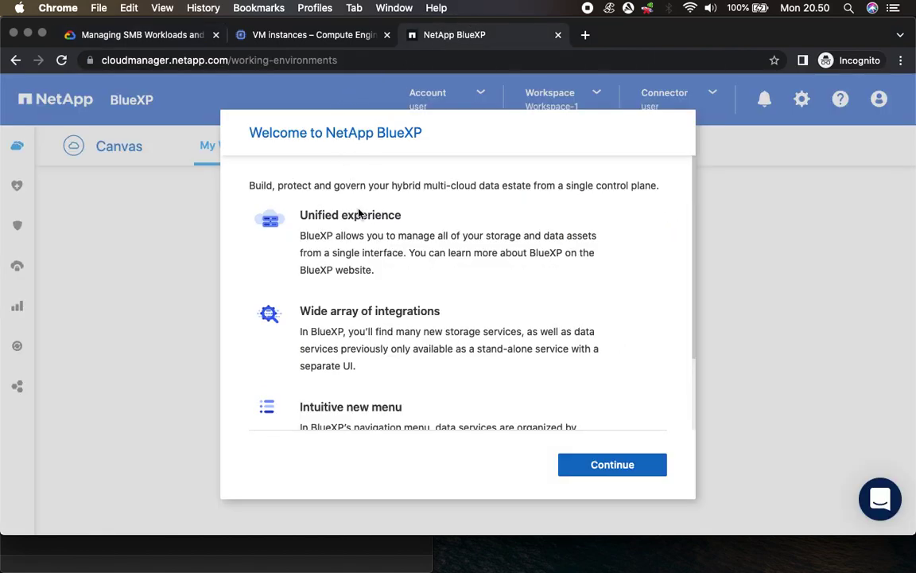
scroll(388, 332, "down", 3)
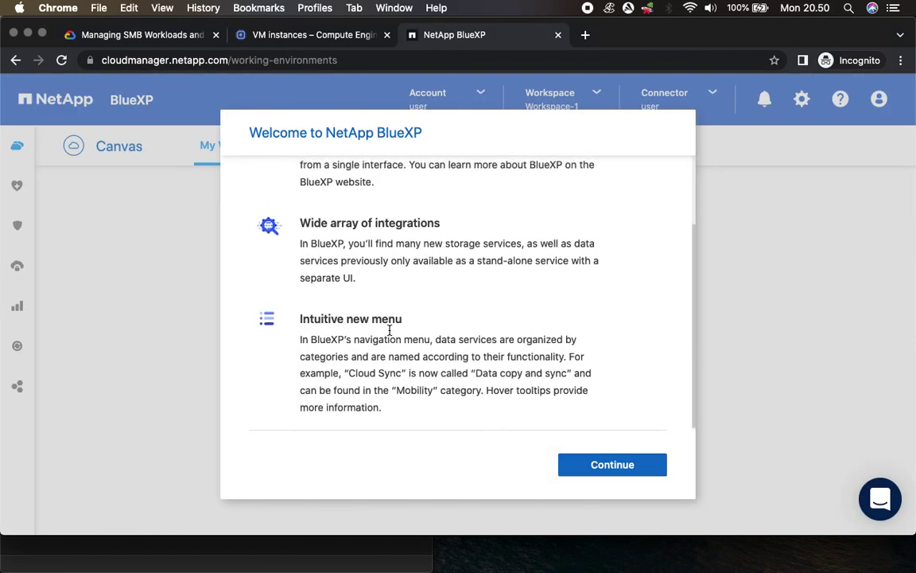
scroll(388, 331, "up", 3)
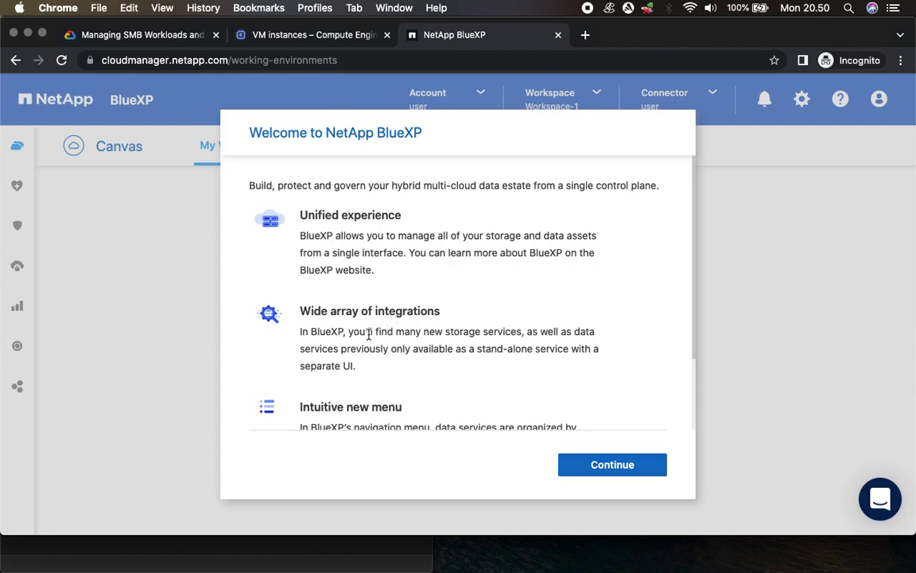
scroll(369, 334, "down", 3)
left_click(599, 471)
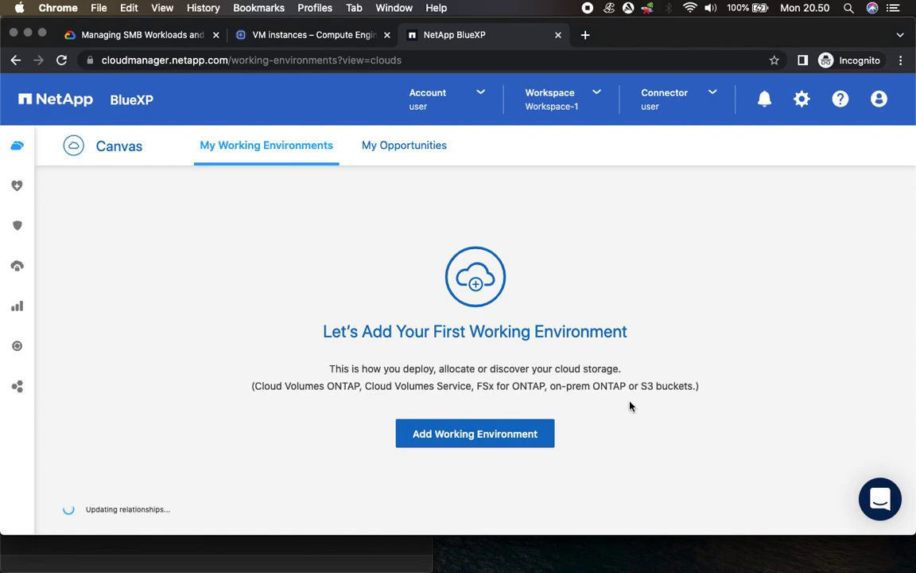
Step: Check the lab's note about Connector Settings being unavailable, and open the General section of Connector Settings in BlueXP
left_click(113, 35)
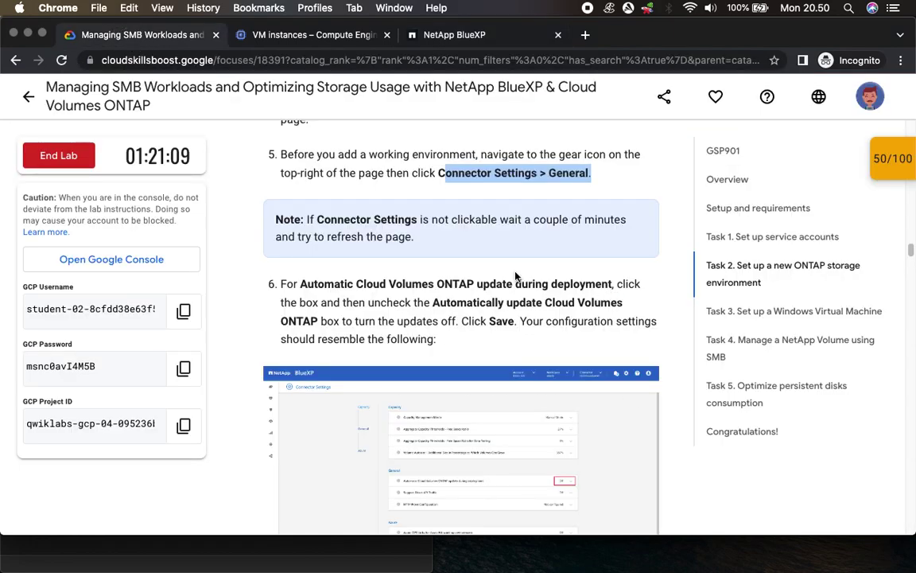
left_click_drag(350, 220, 475, 241)
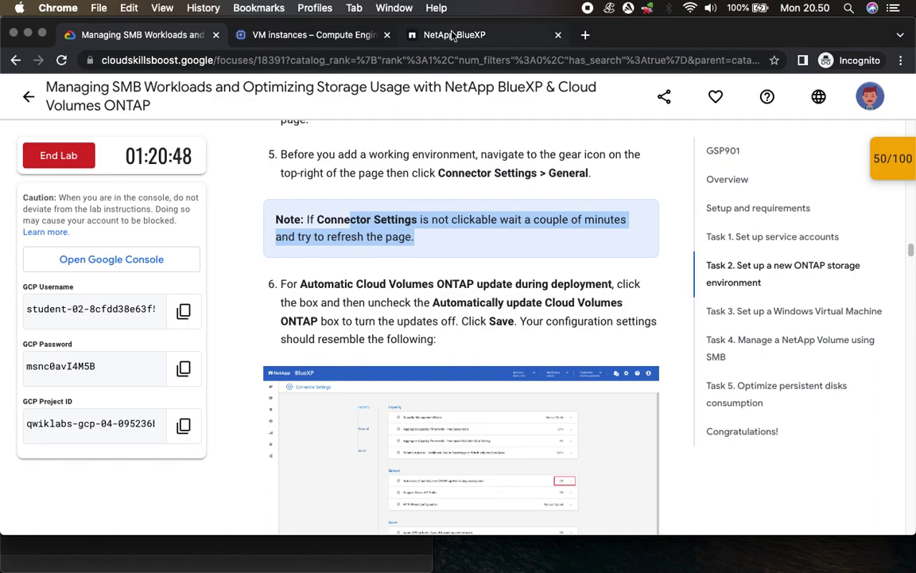
left_click(412, 35)
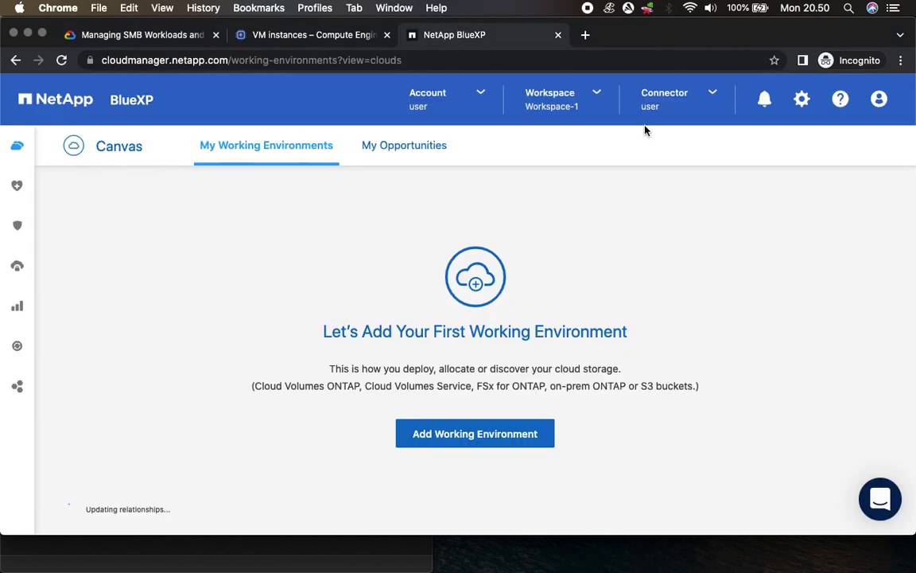
left_click(803, 105)
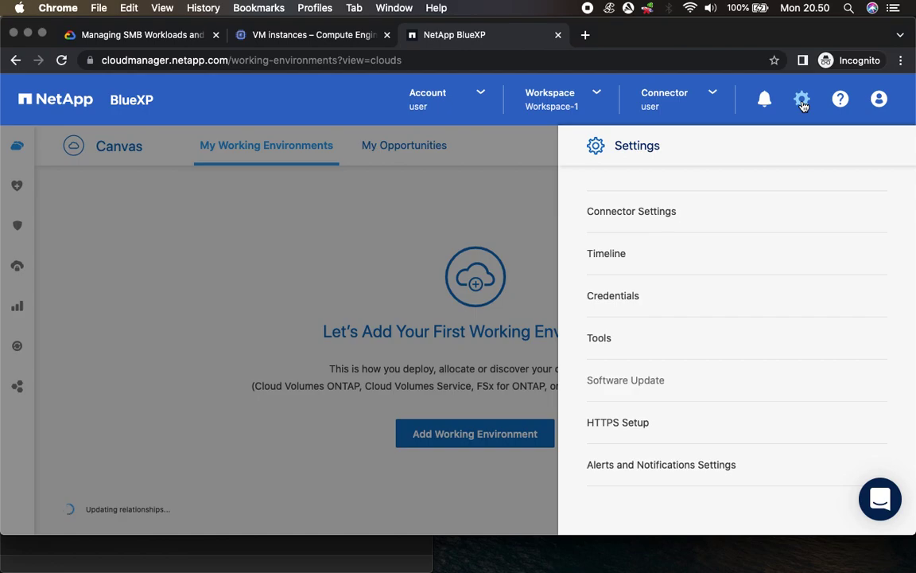
left_click(651, 211)
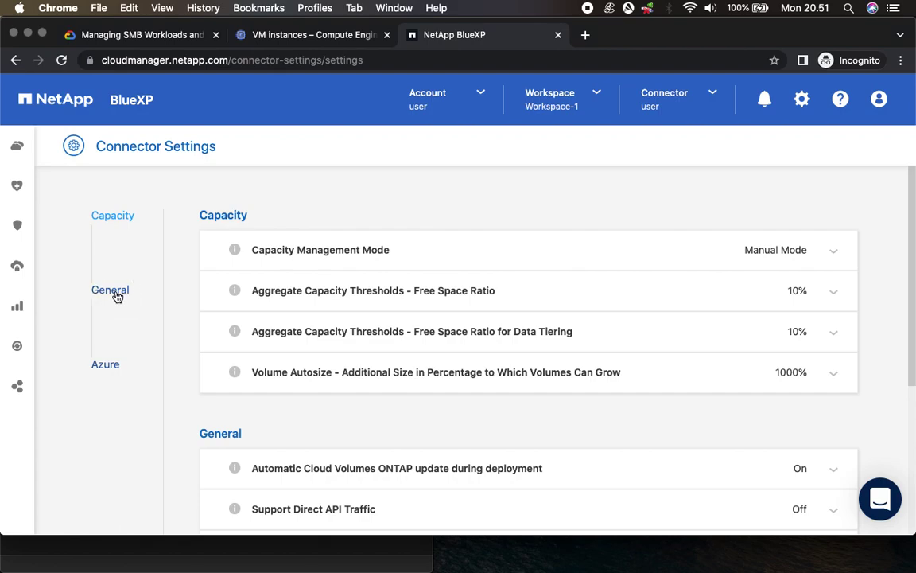
scroll(175, 379, "down", 3)
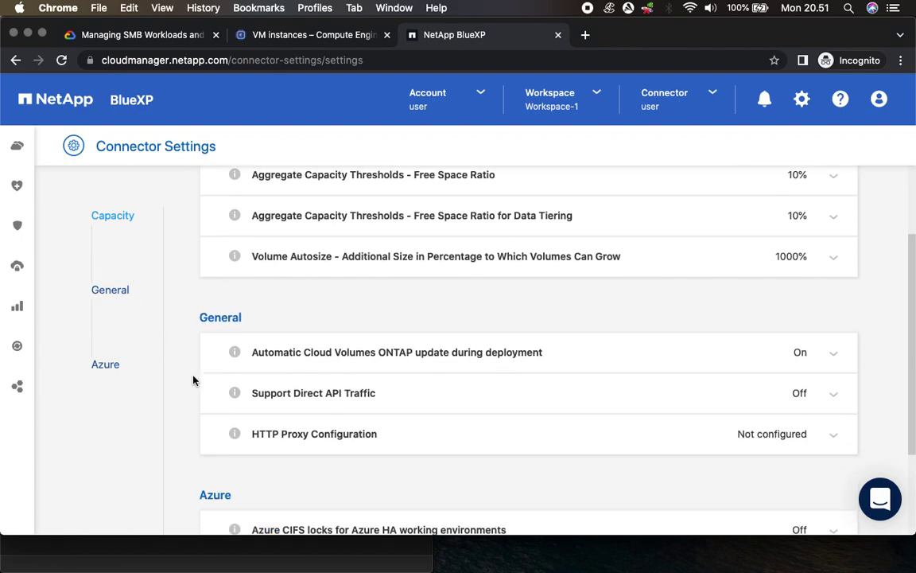
Step: Following the lab's instruction 6, disable automatic Cloud Volumes ONTAP updates during deployment and save the setting
left_click(137, 35)
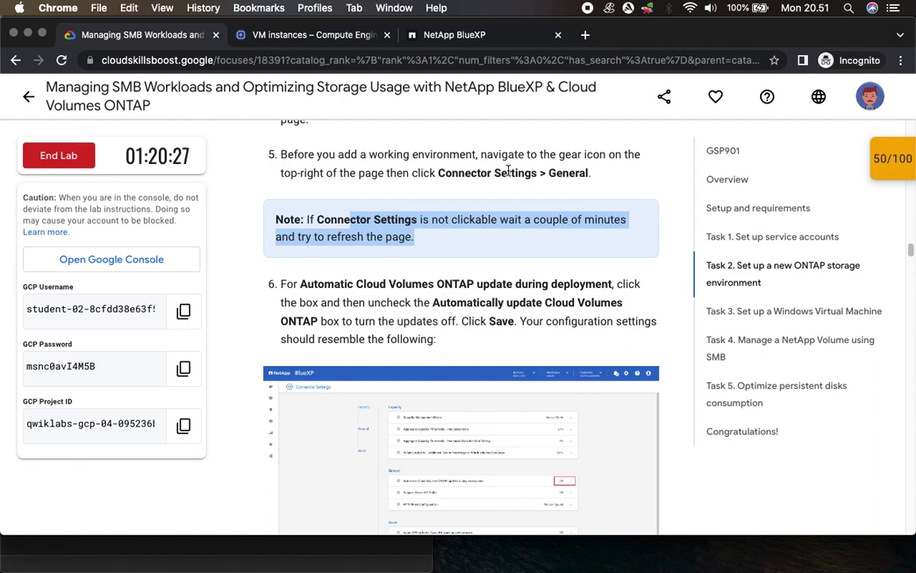
left_click(458, 38)
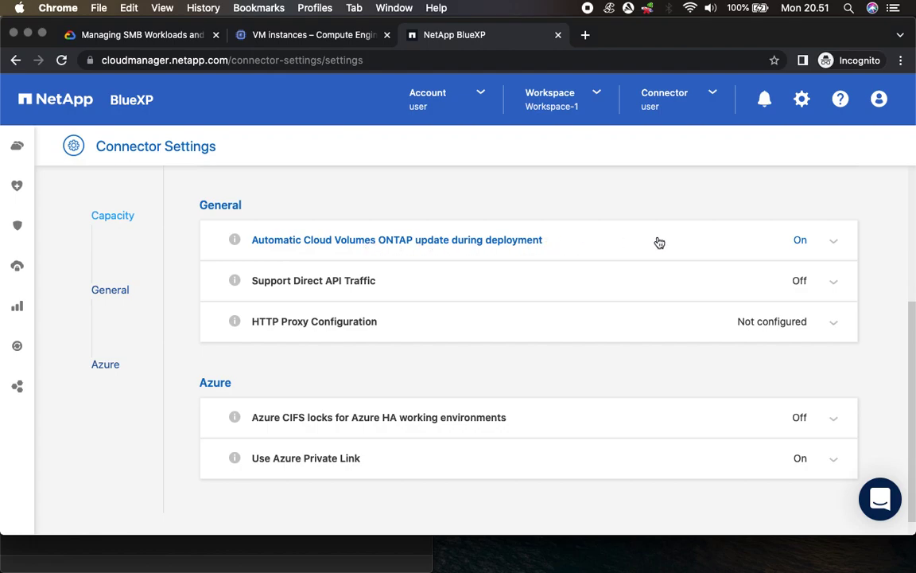
left_click(837, 244)
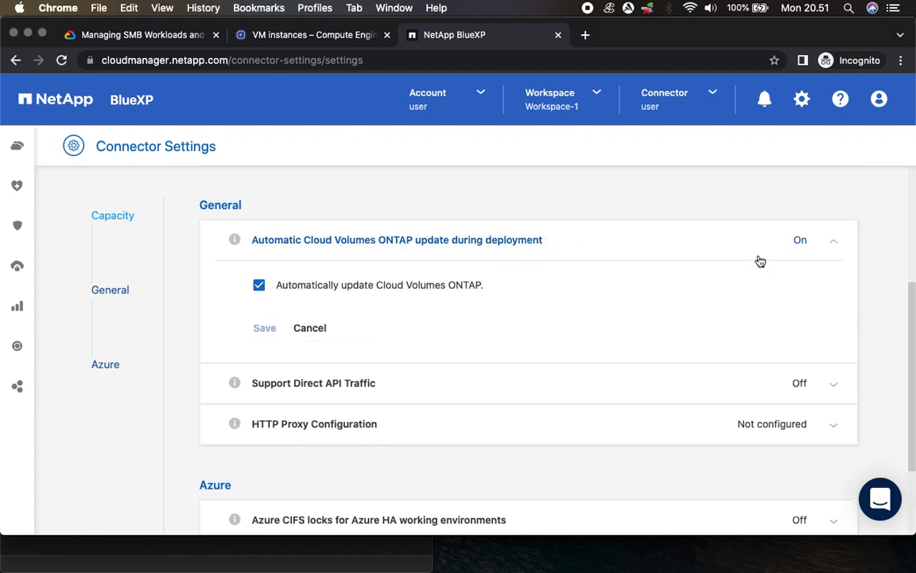
left_click(388, 288)
left_click(265, 327)
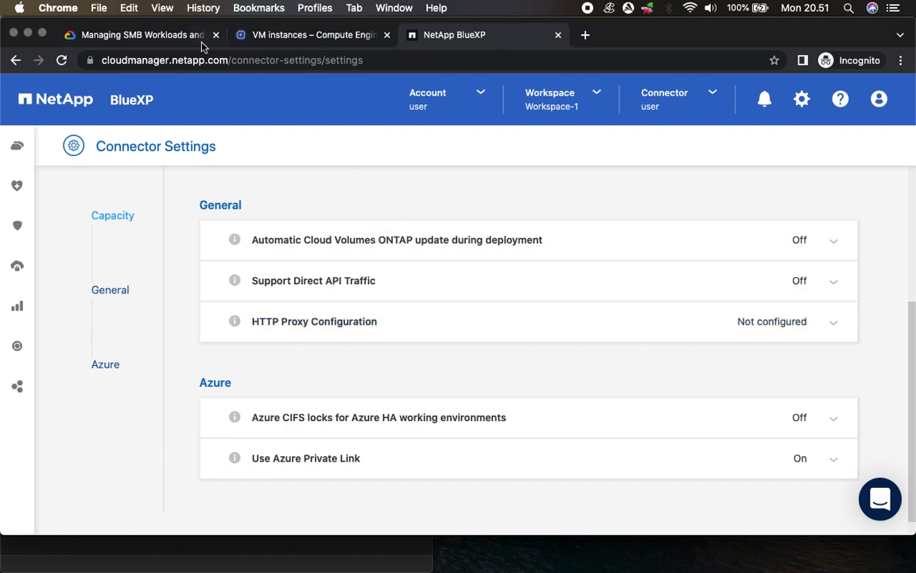
Step: Compare the connector's Capacity, General and Azure settings with the lab's enlarged reference screenshot
left_click(143, 36)
scroll(398, 334, "down", 1)
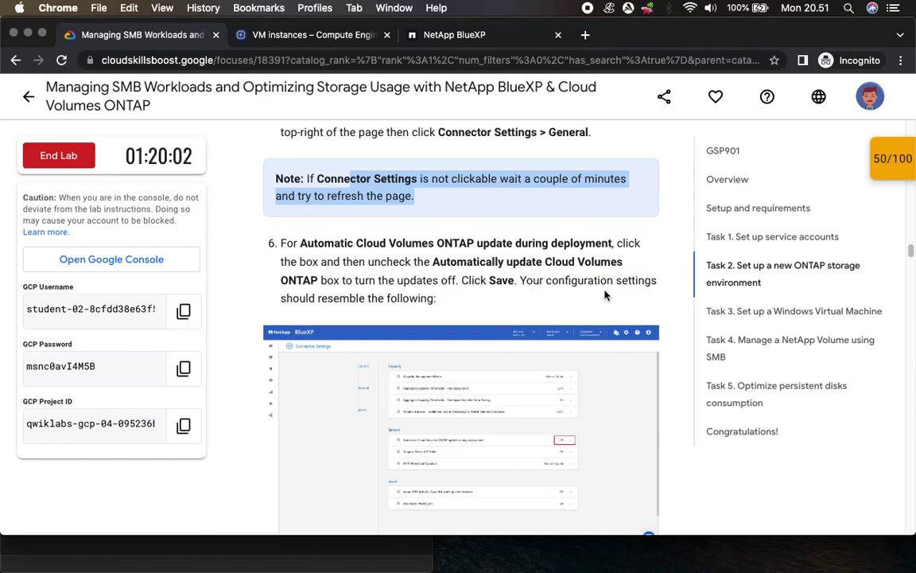
scroll(418, 271, "down", 4)
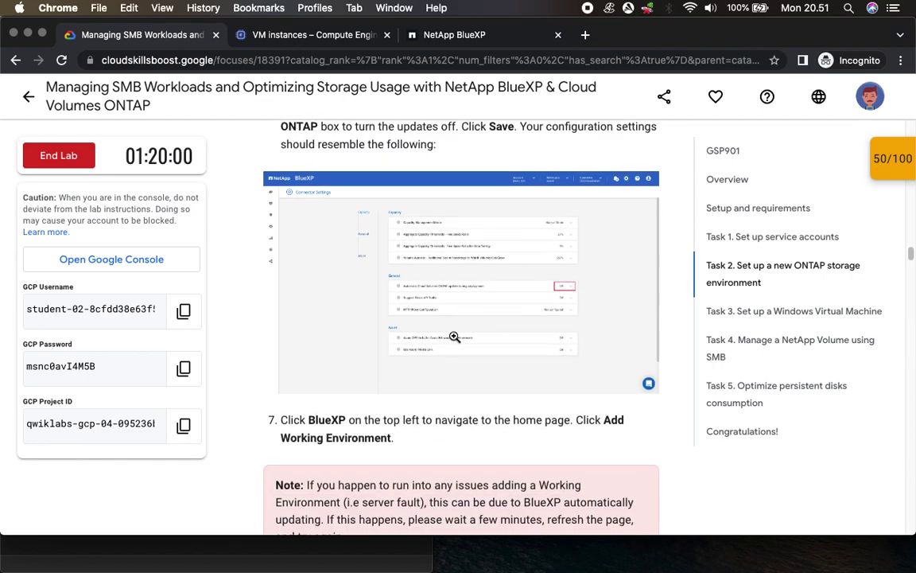
left_click(488, 296)
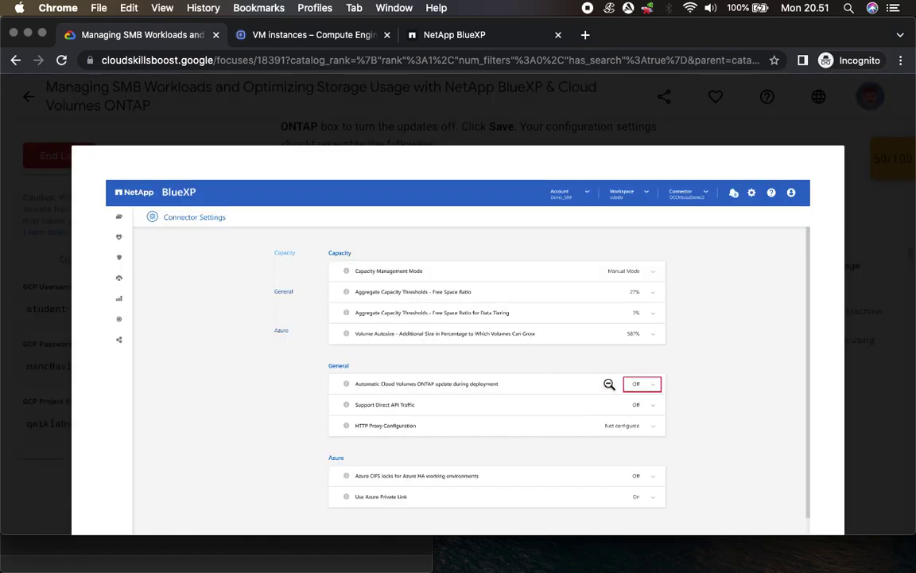
left_click(662, 405)
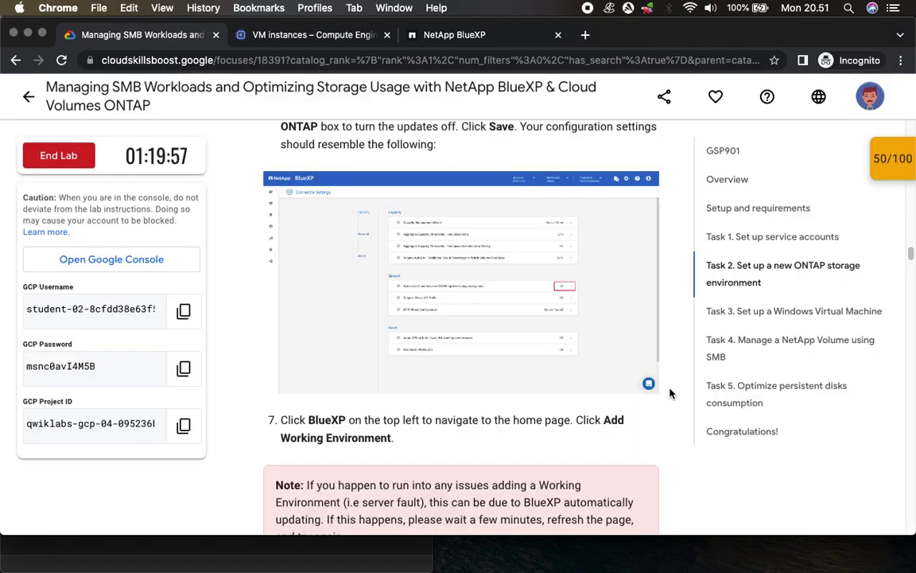
left_click(468, 36)
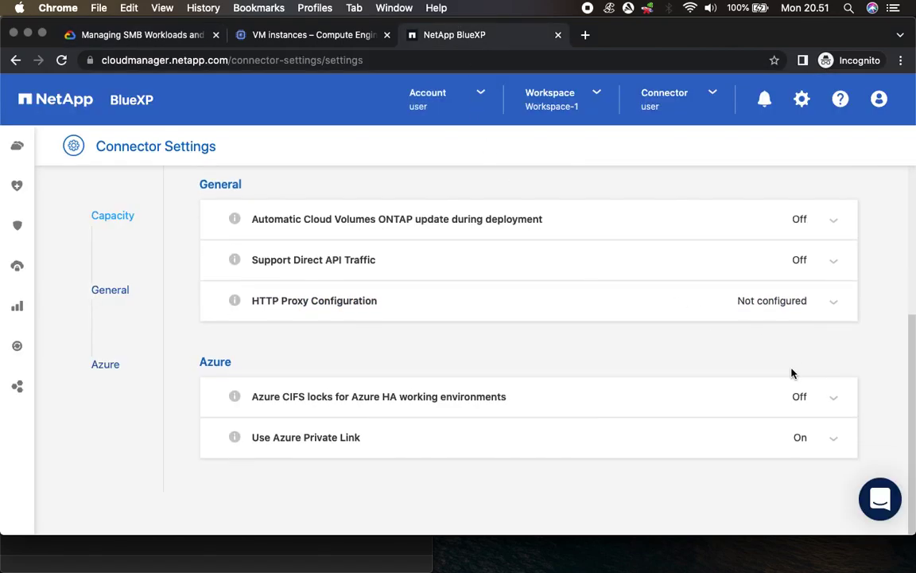
scroll(792, 373, "up", 5)
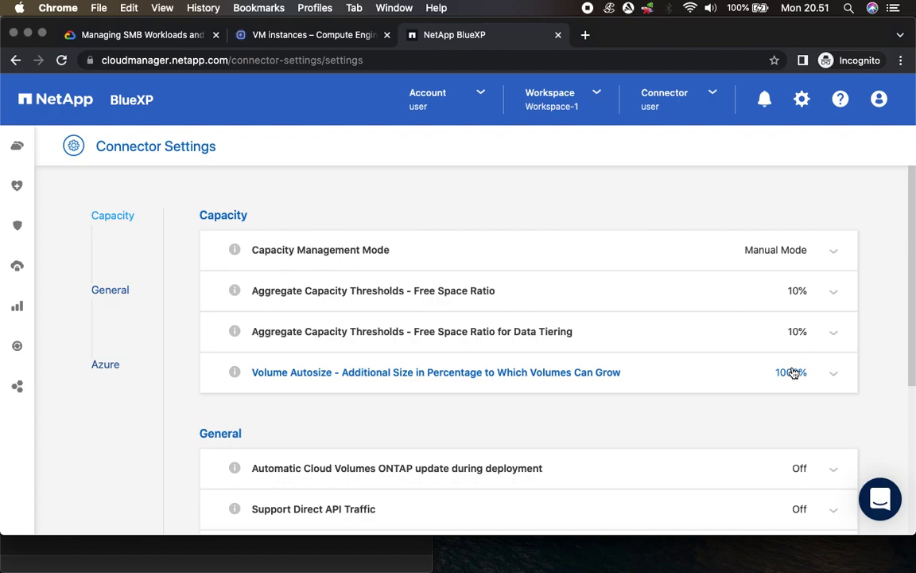
scroll(792, 373, "down", 3)
scroll(792, 373, "down", 4)
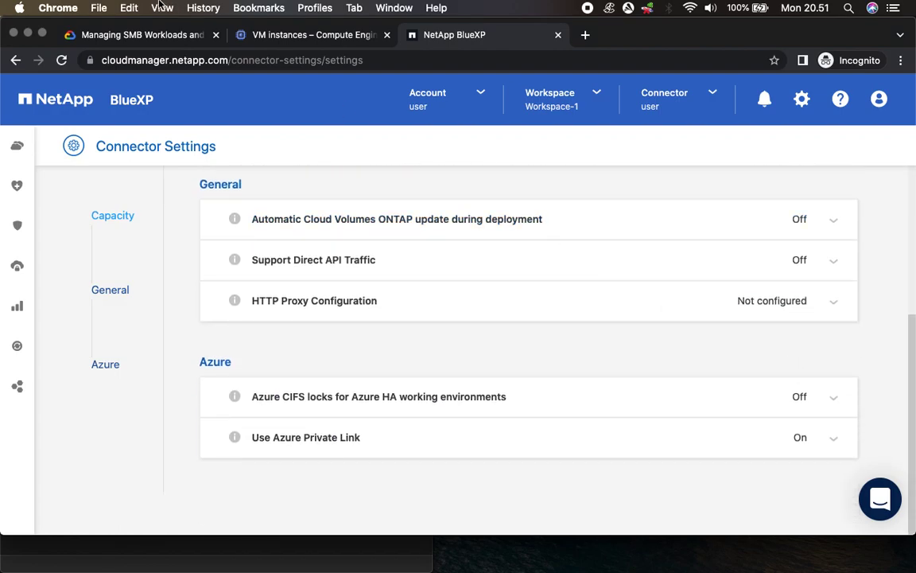
Step: Recheck the lab's instruction 6 and its reference screenshot of the connector settings
left_click(127, 35)
scroll(390, 257, "up", 4)
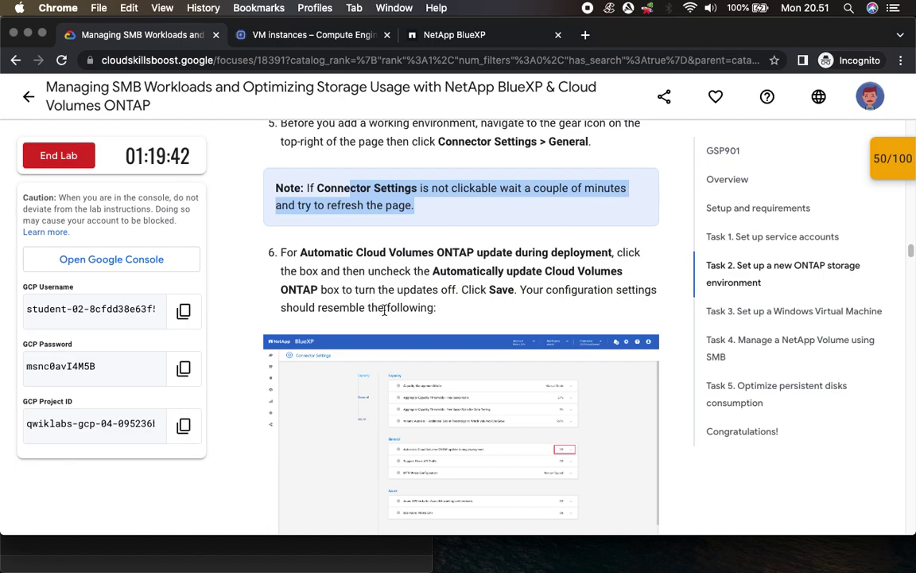
left_click(556, 418)
left_click(558, 420)
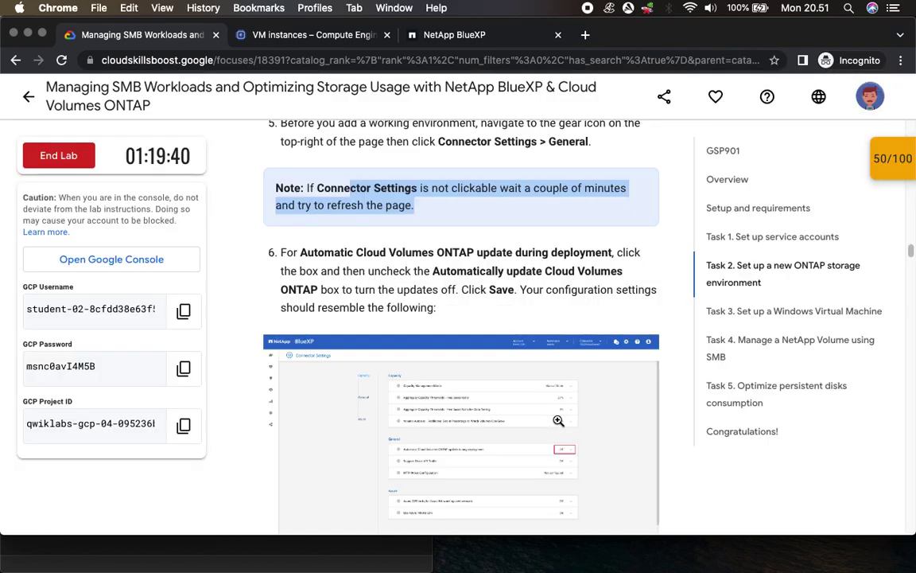
left_click(280, 35)
Step: Read the lab's instruction 7 and go from Connector Settings to the BlueXP home page
left_click(128, 35)
scroll(430, 262, "down", 5)
left_click_drag(301, 232, 364, 234)
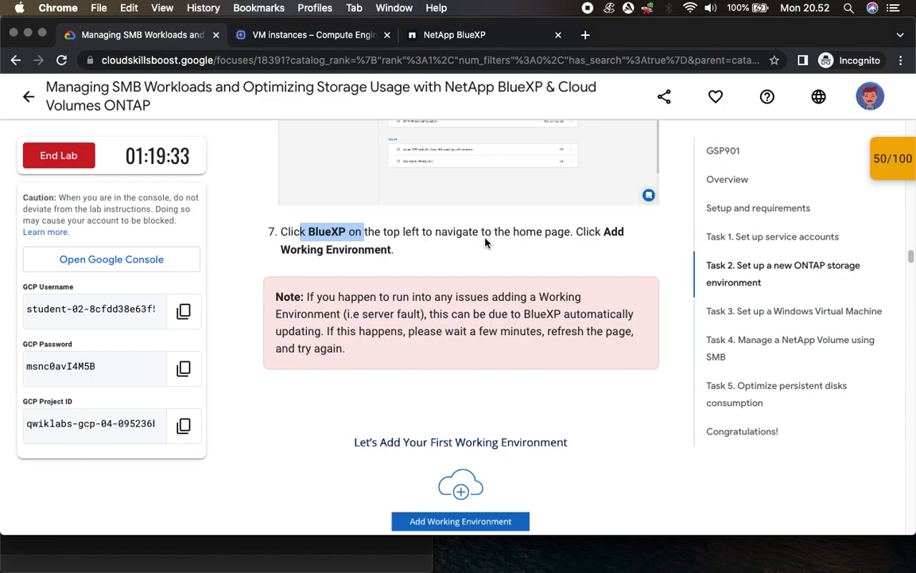
left_click(458, 35)
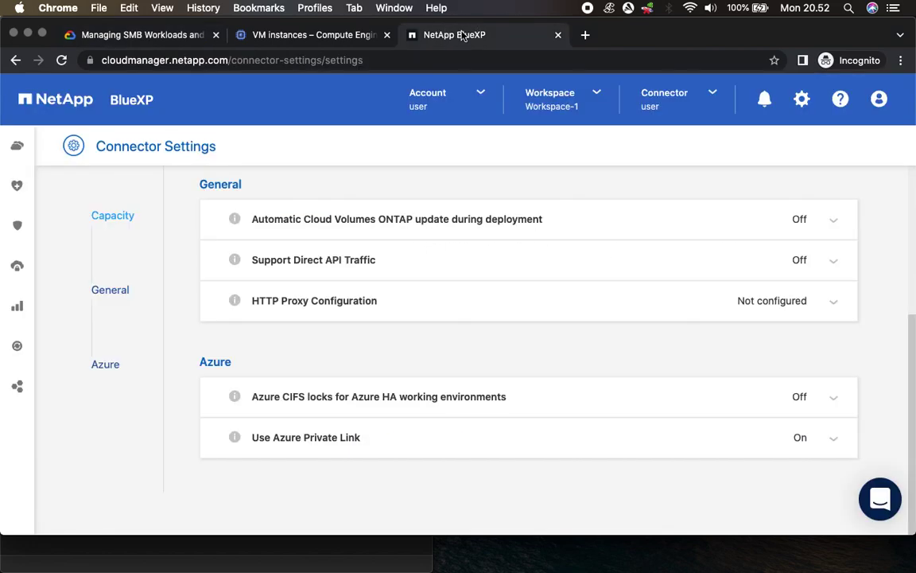
left_click(143, 103)
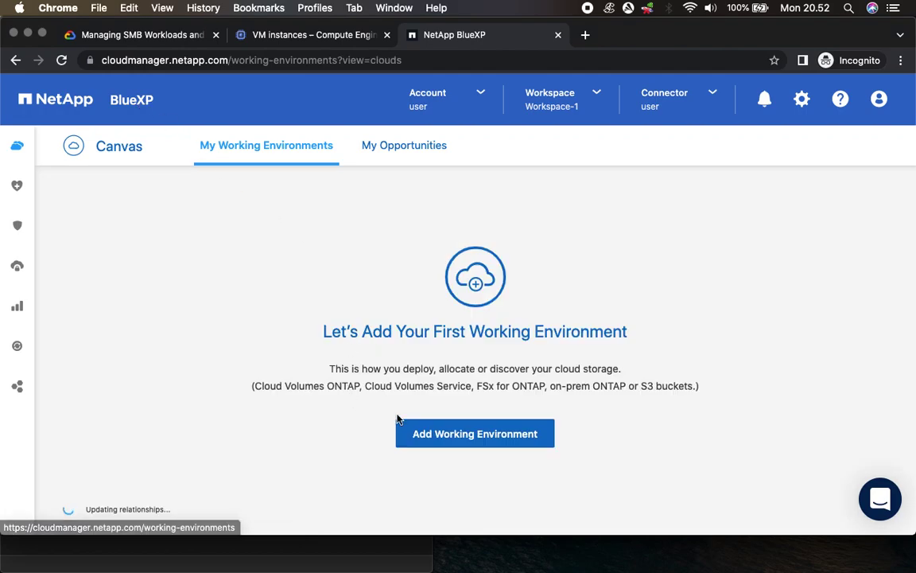
Step: Reread the lab's instruction about adding a working environment and start adding one from the BlueXP Canvas
left_click(177, 37)
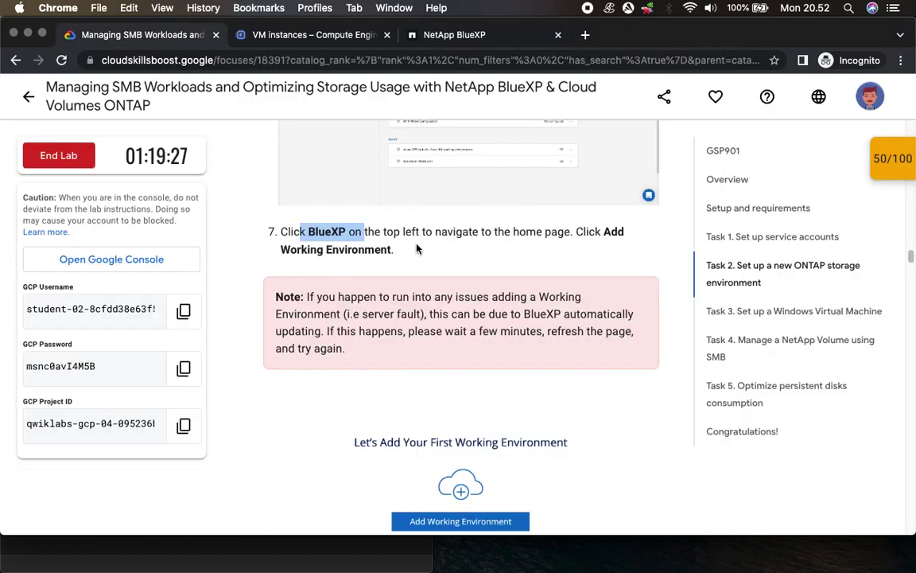
left_click_drag(606, 231, 612, 258)
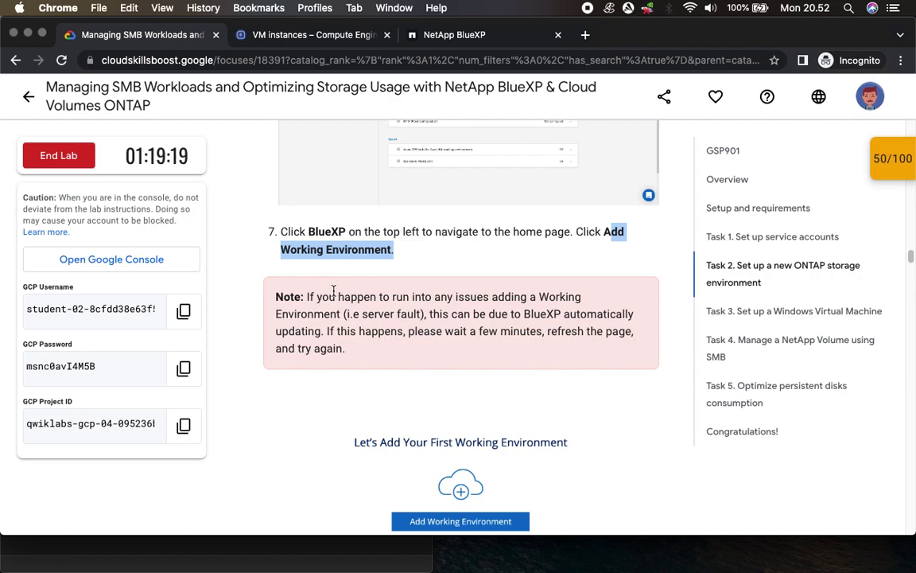
left_click(441, 35)
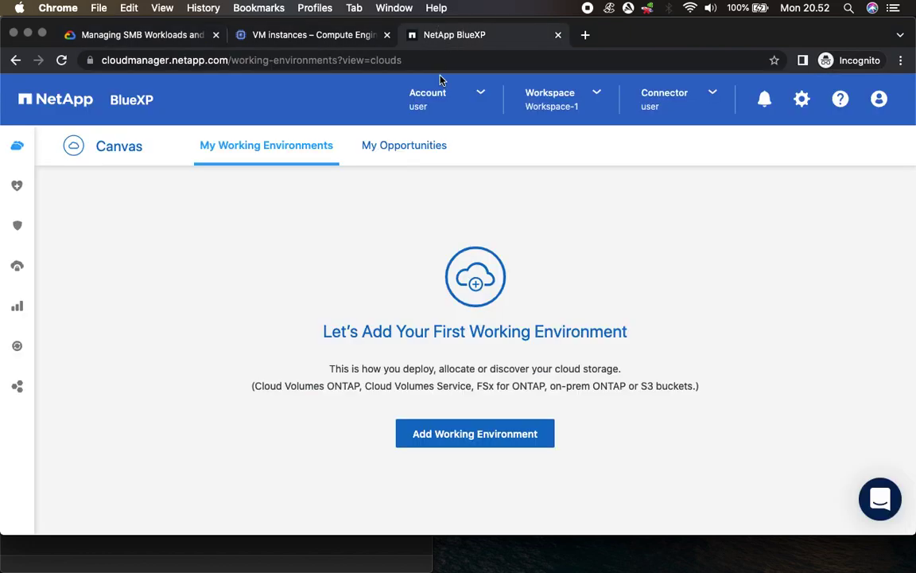
left_click(509, 441)
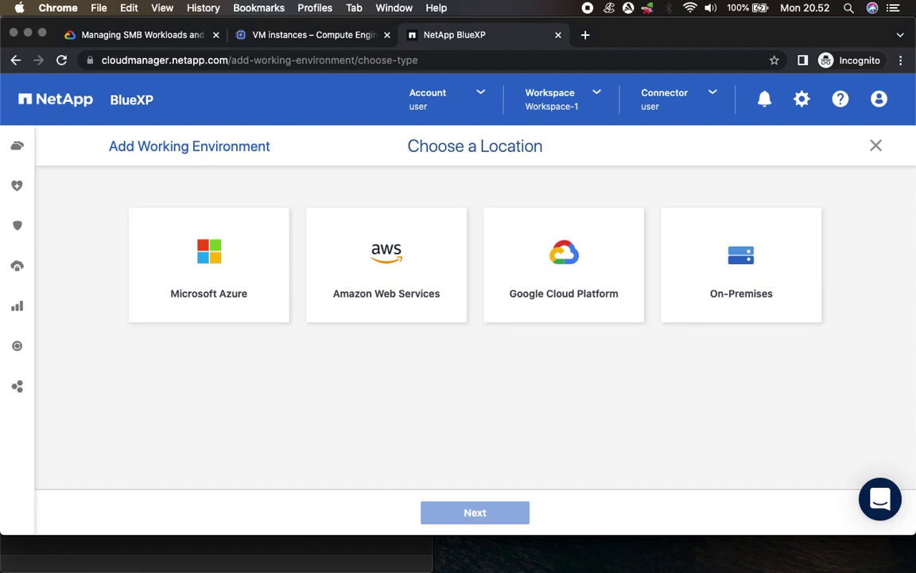
Step: Look up the lab's instruction 8 for the location of the new working environment
left_click(119, 37)
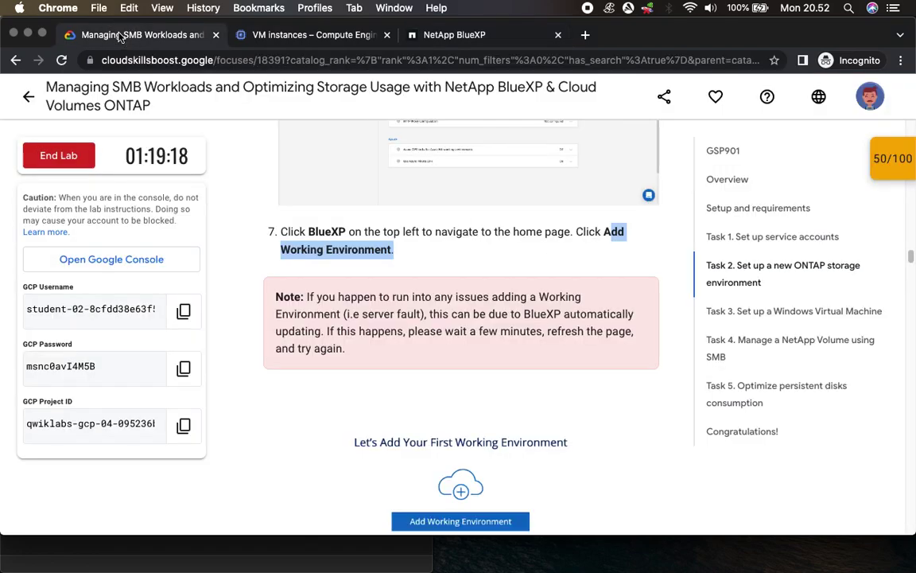
scroll(517, 388, "down", 5)
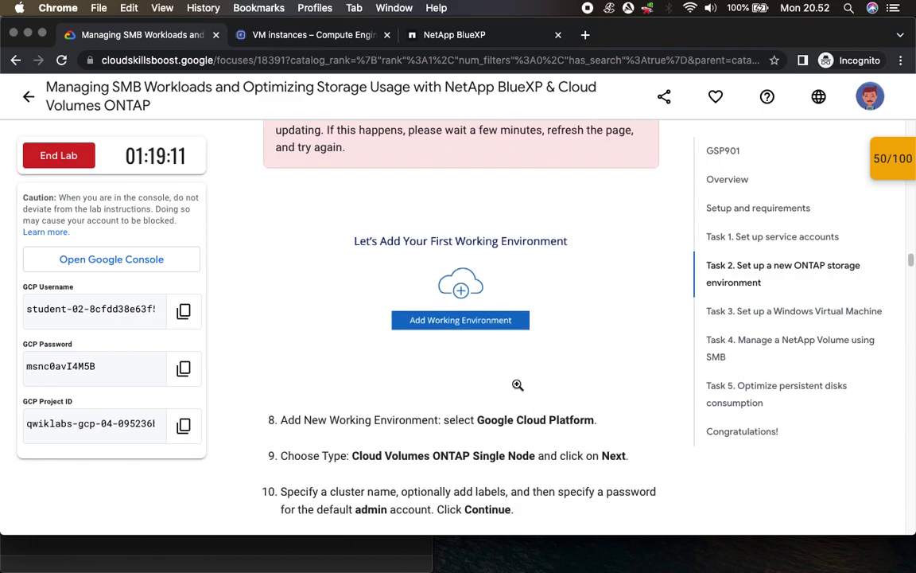
left_click_drag(478, 211, 594, 227)
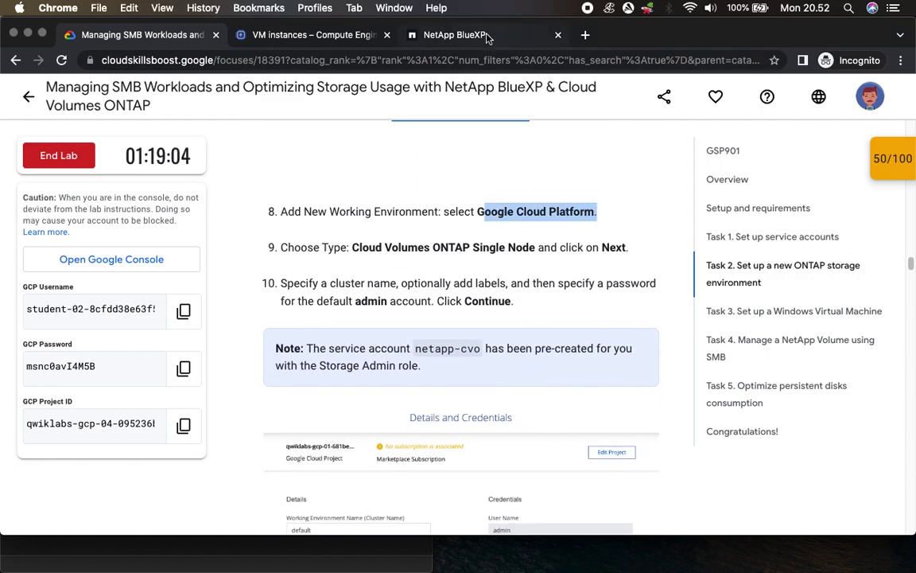
Step: Choose Google Cloud Platform as the working environment's location and Cloud Volumes ONTAP Single Node as its type
left_click(454, 35)
left_click(605, 254)
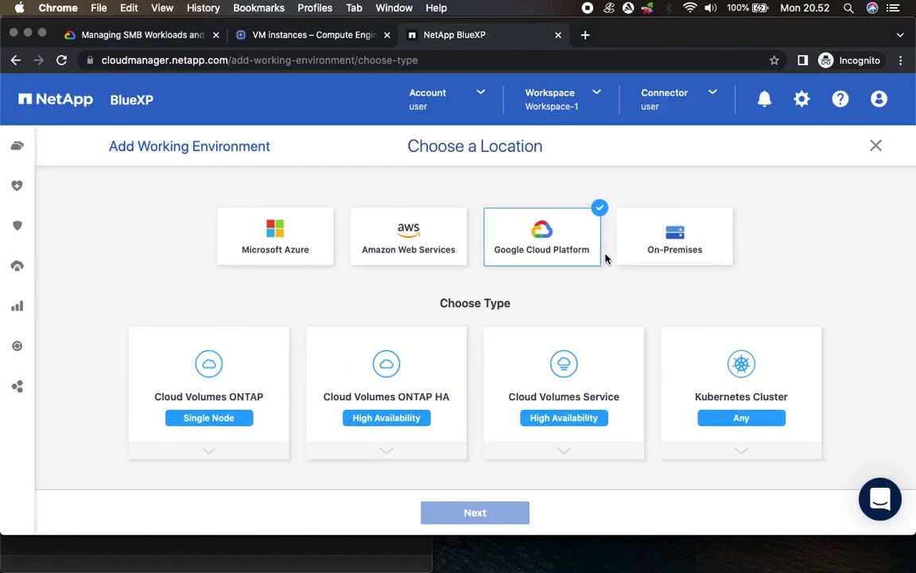
left_click(135, 37)
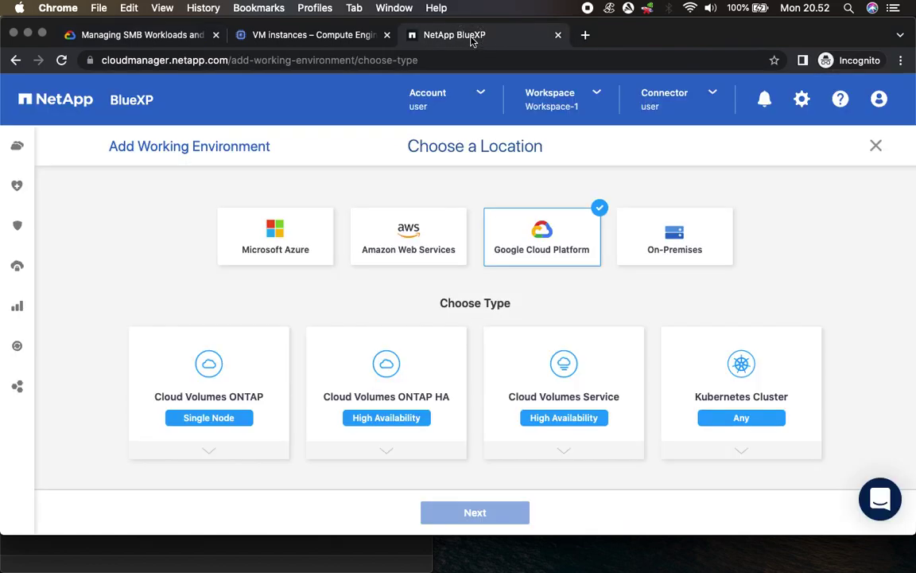
left_click(428, 35)
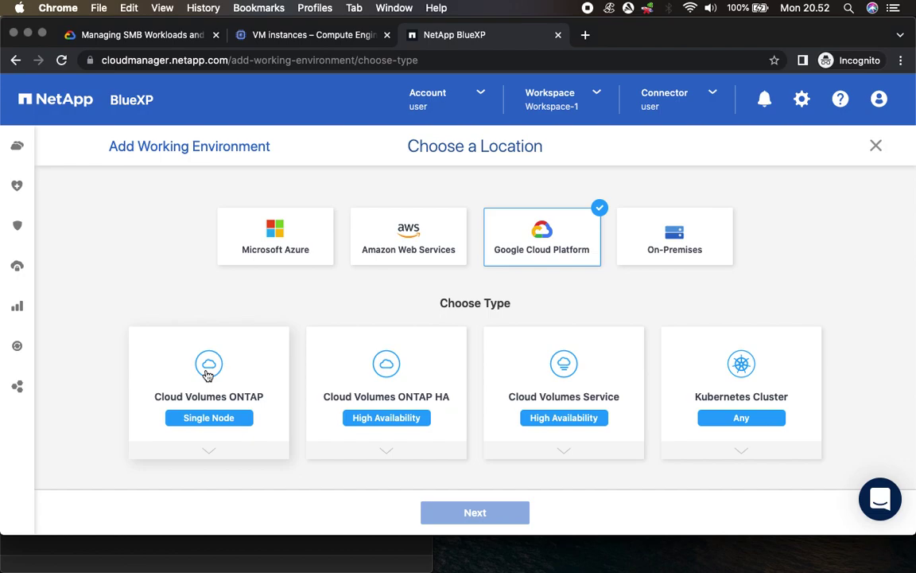
left_click(225, 386)
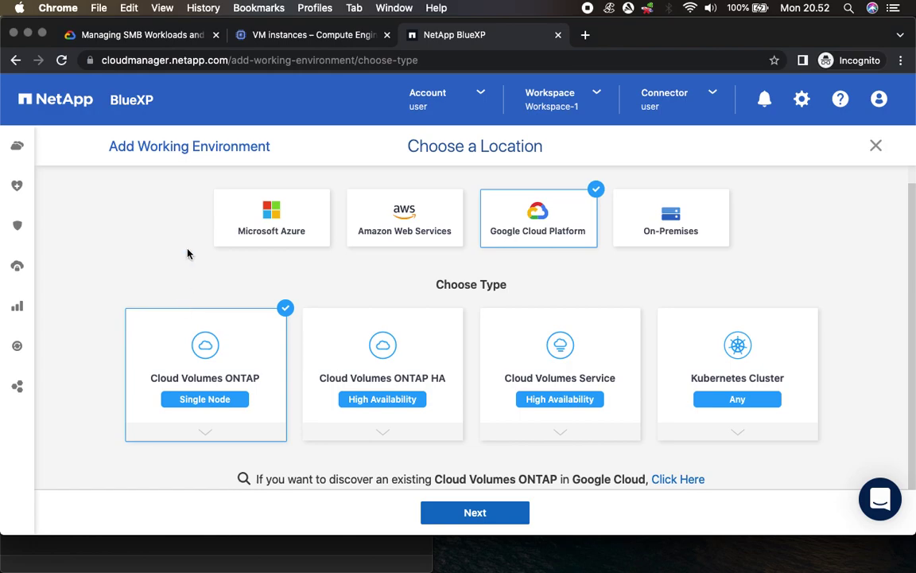
Step: Check the lab's instructions 9 and 10, then proceed to the working environment's Details and Credentials page
left_click(153, 36)
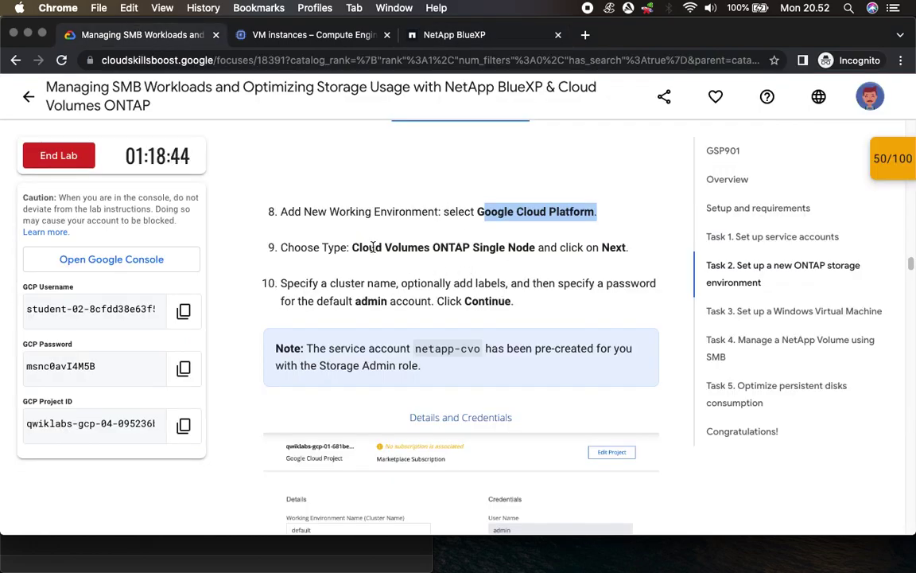
triple_click(665, 246)
left_click(464, 286)
scroll(464, 287, "down", 3)
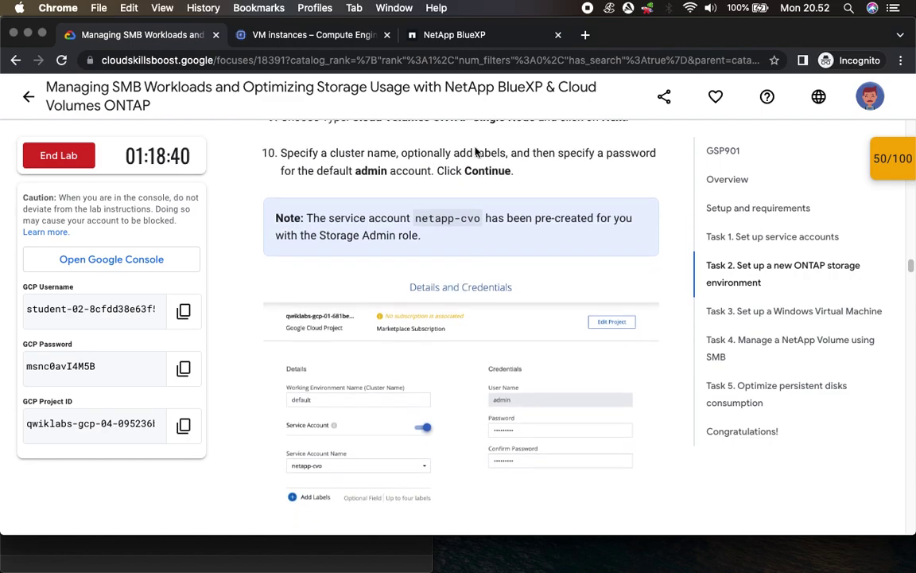
left_click(458, 35)
left_click(481, 518)
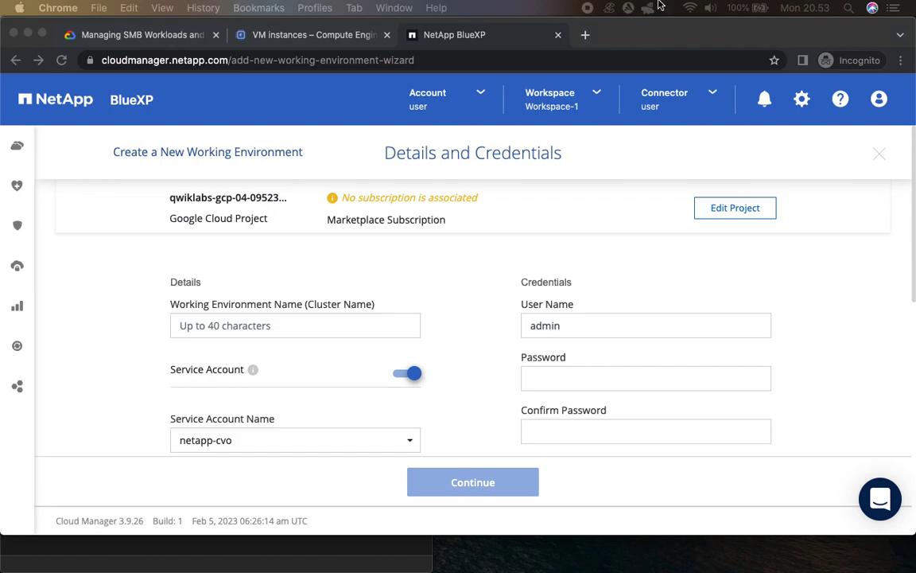
Step: Check the lab's cluster name requirement and name the new working environment "default"
left_click(147, 39)
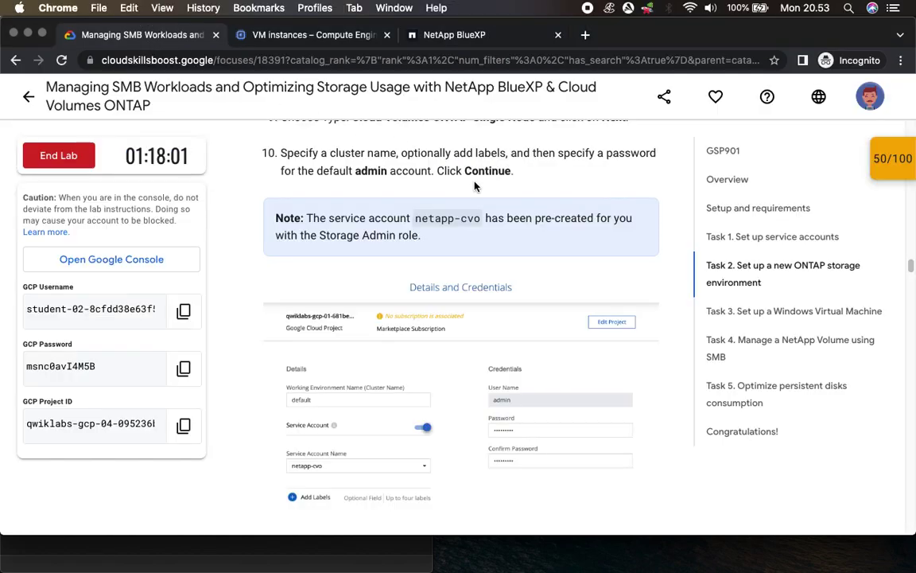
left_click_drag(331, 153, 397, 154)
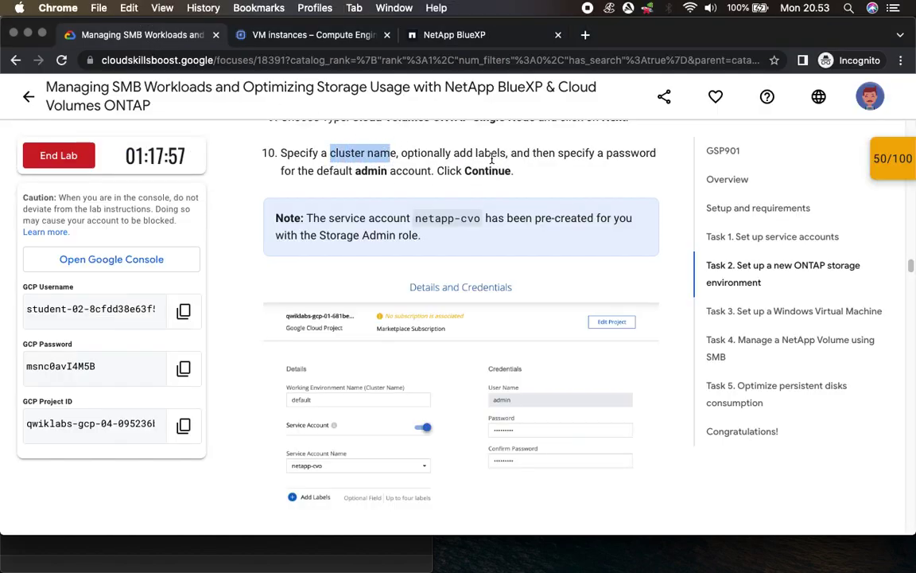
left_click(457, 35)
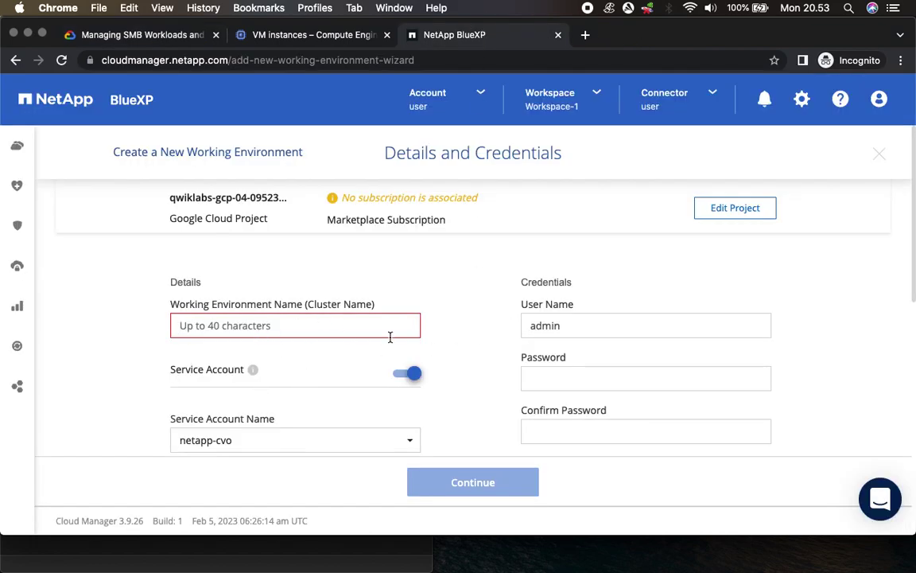
type("default")
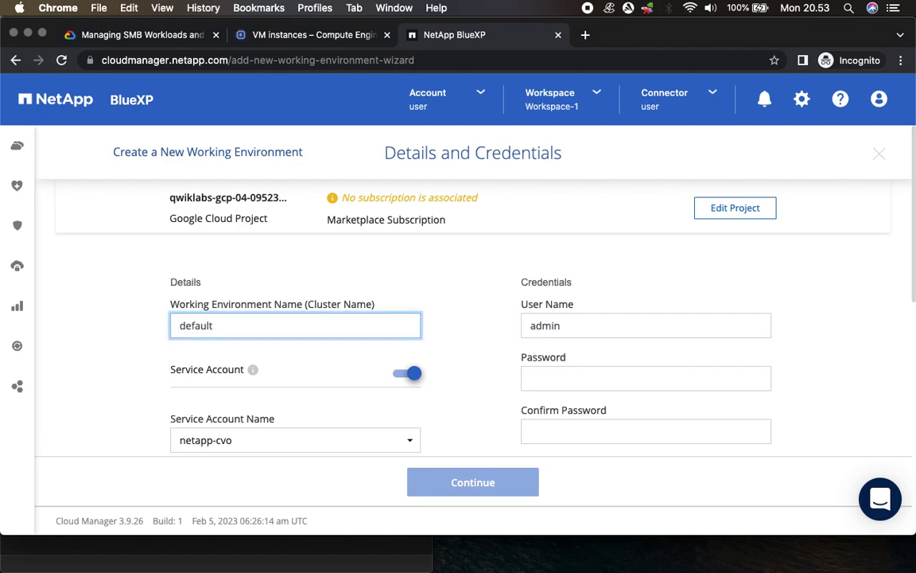
Step: Use netapp-cvo as the working environment's service account, checking it against the lab's note
left_click(295, 440)
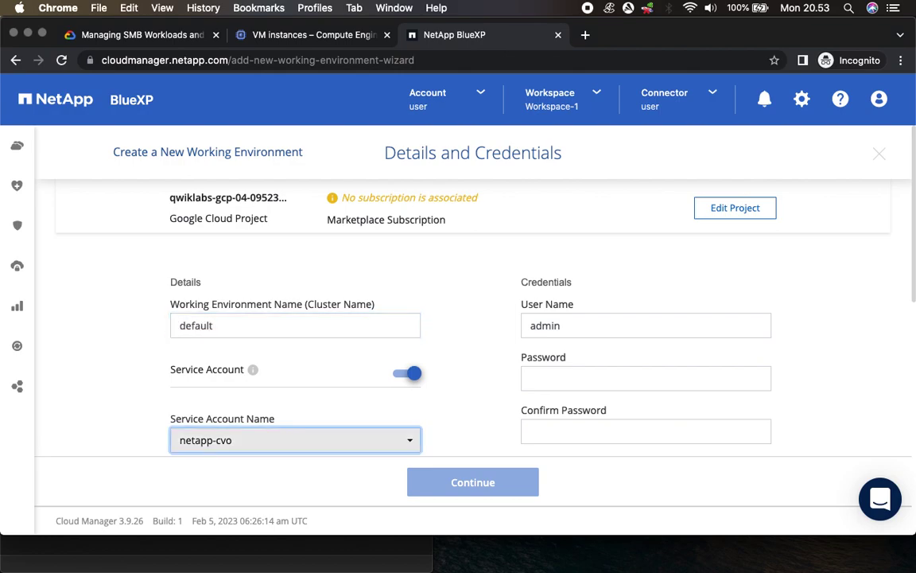
scroll(499, 367, "down", 2)
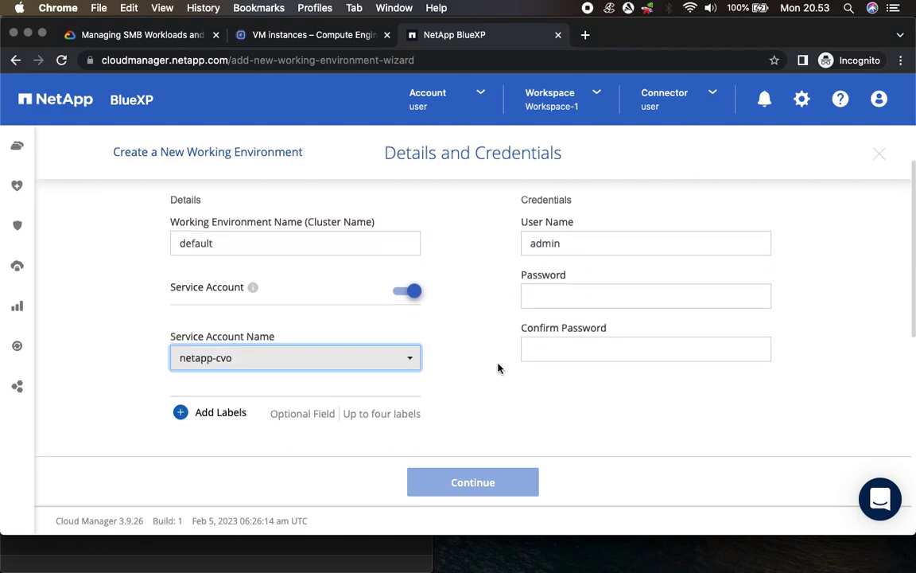
left_click(91, 34)
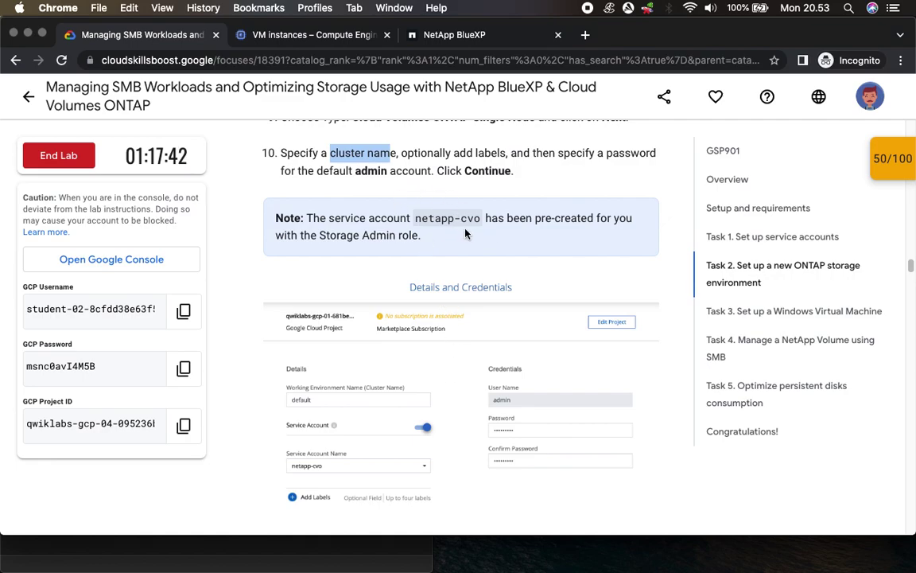
left_click(477, 35)
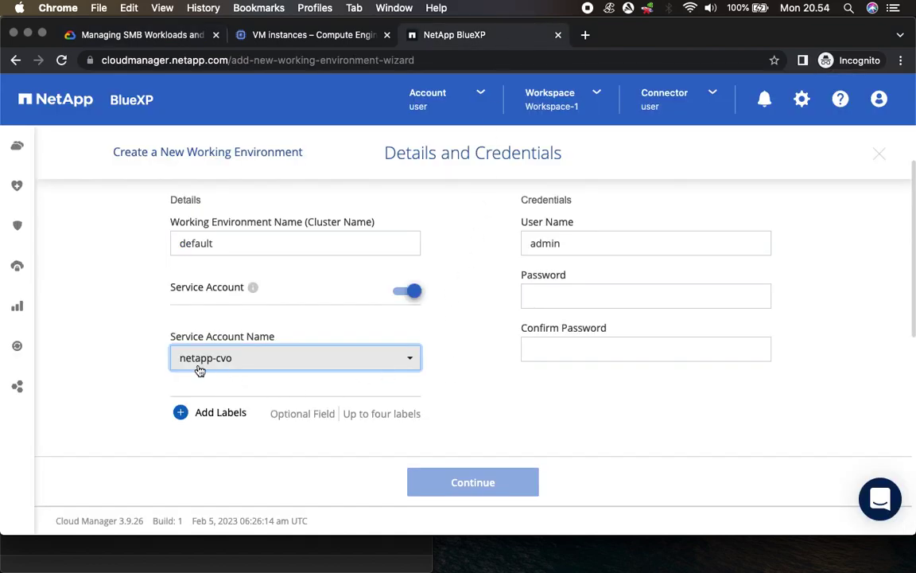
left_click(141, 34)
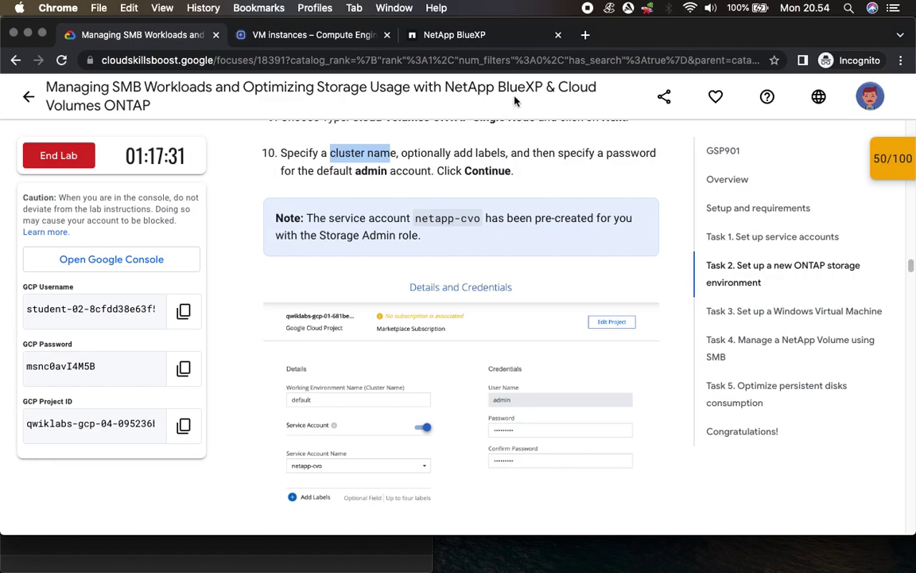
left_click(484, 35)
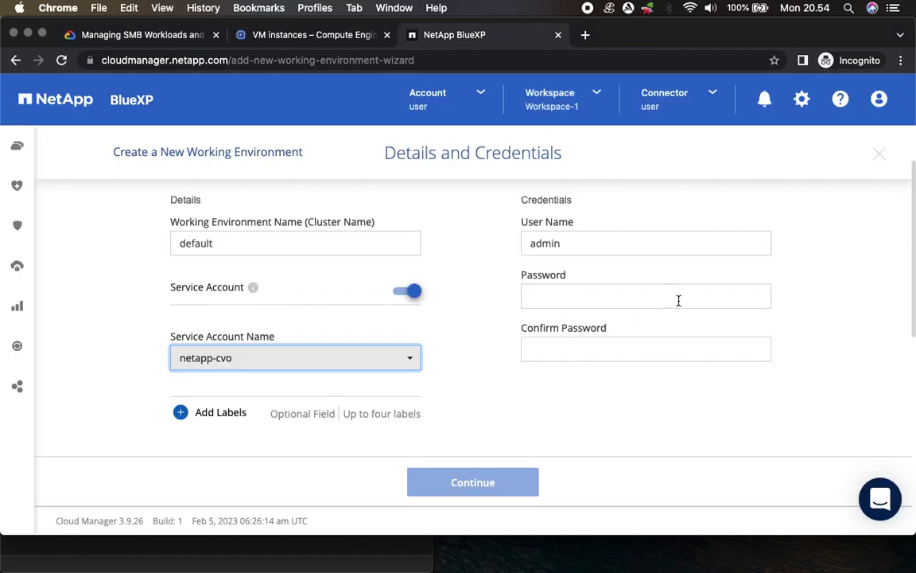
Step: Copy the lab's GCP password and enter it as the admin account's password and its confirmation
left_click(765, 295)
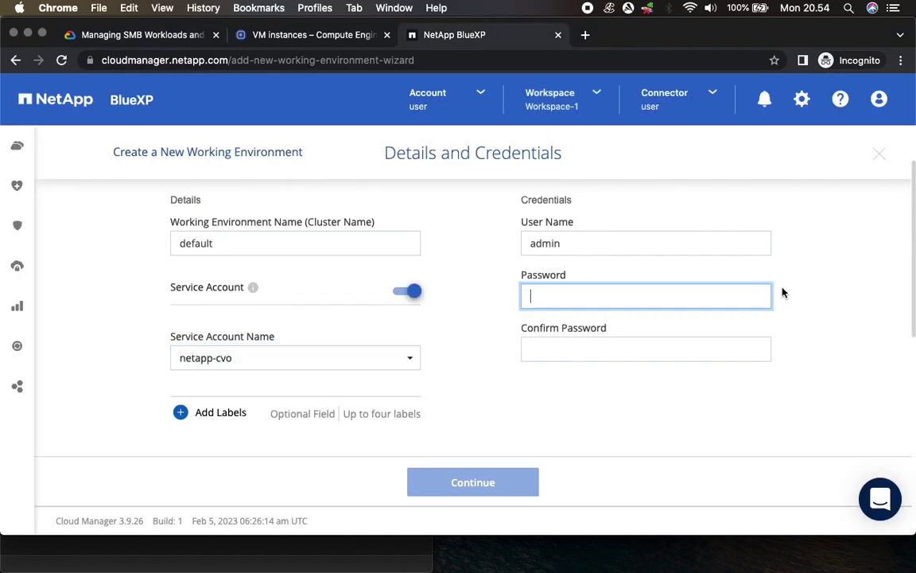
left_click(140, 35)
left_click(183, 368)
left_click(455, 34)
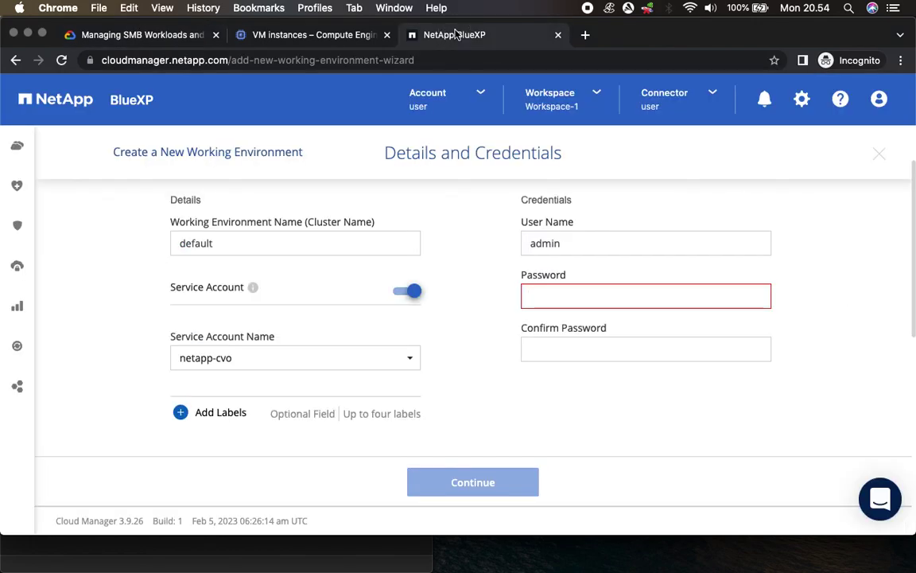
key("super+v")
left_click(588, 351)
key("super+v")
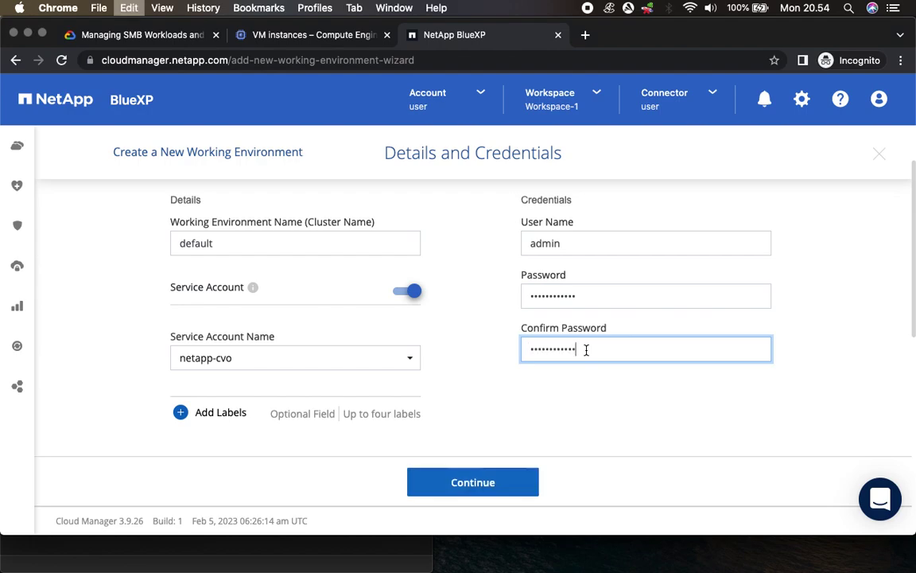
Step: Compare the form with the lab's reference screenshot and submit the details and credentials to reach the Services page
left_click(163, 40)
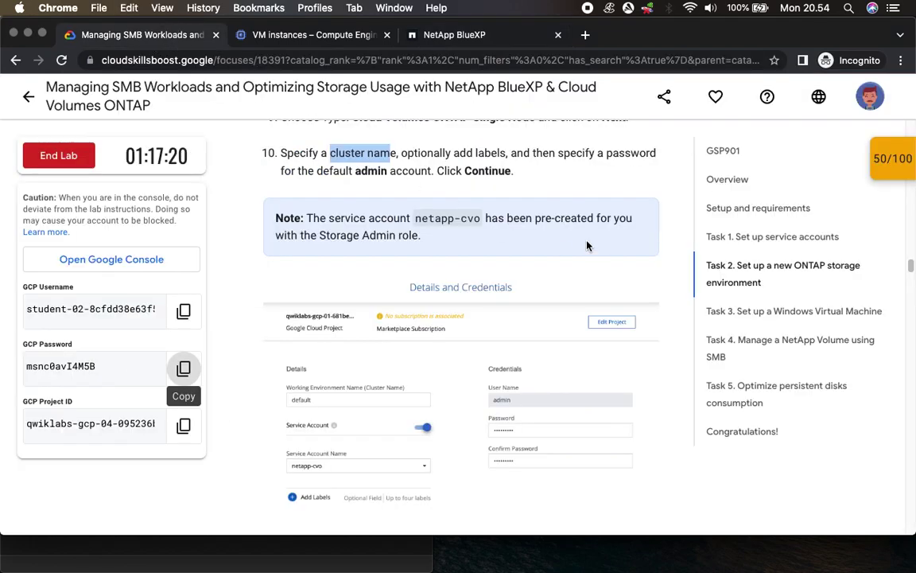
scroll(544, 251, "down", 5)
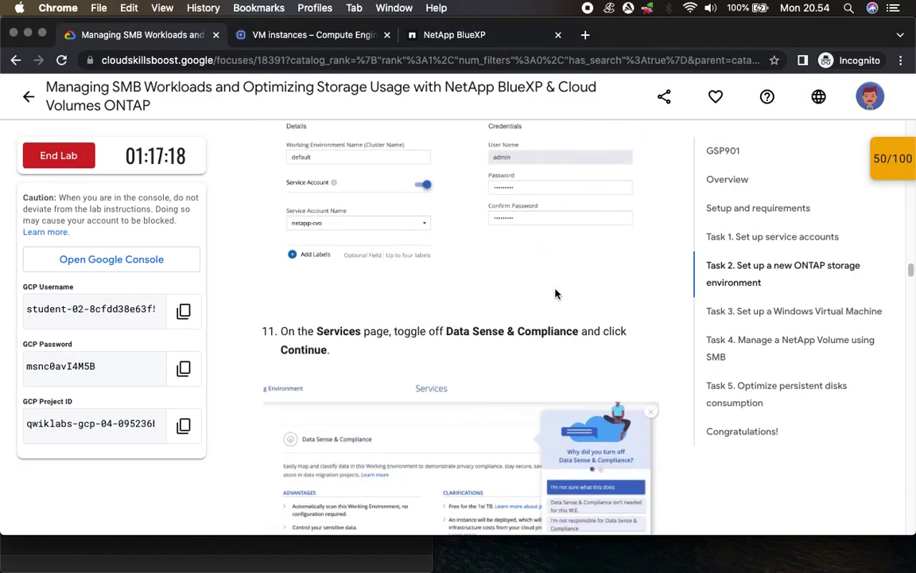
left_click(508, 38)
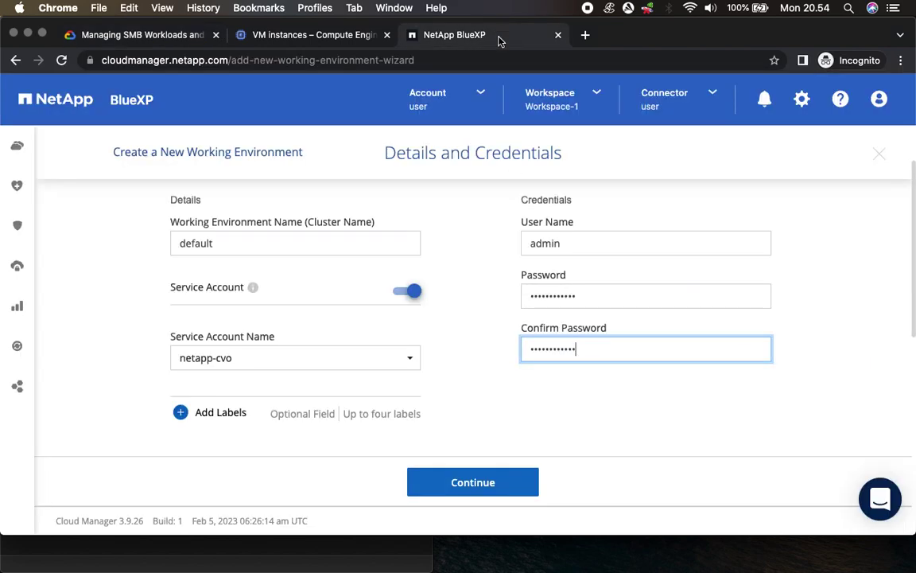
left_click(505, 480)
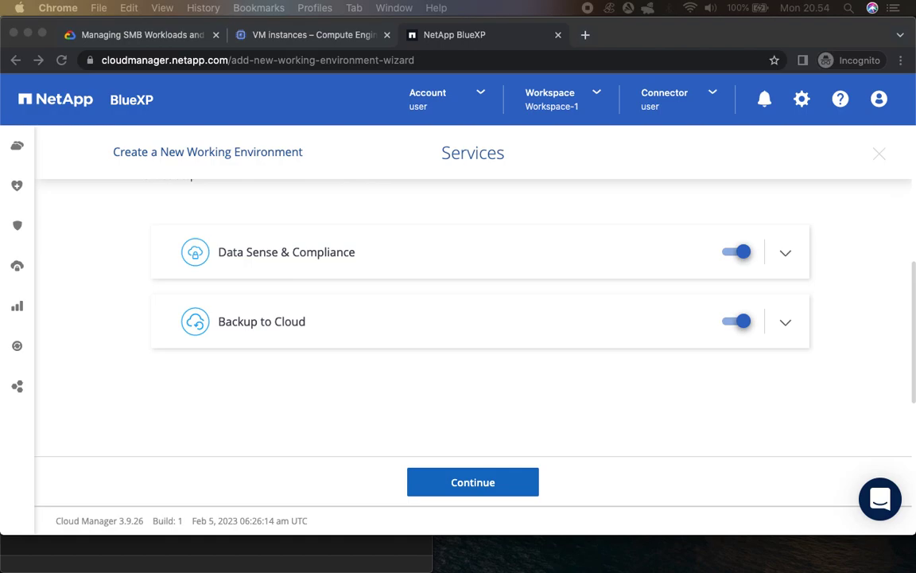
Step: Read the lab's instruction 11 about the Services page and turn off Data Sense & Compliance for the new working environment
left_click(168, 37)
left_click_drag(316, 200, 389, 201)
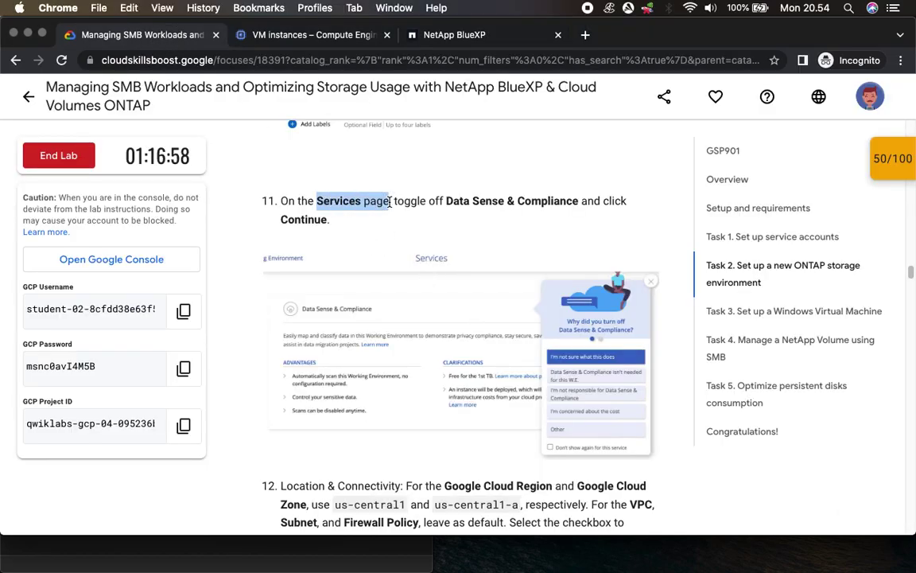
left_click_drag(446, 200, 578, 200)
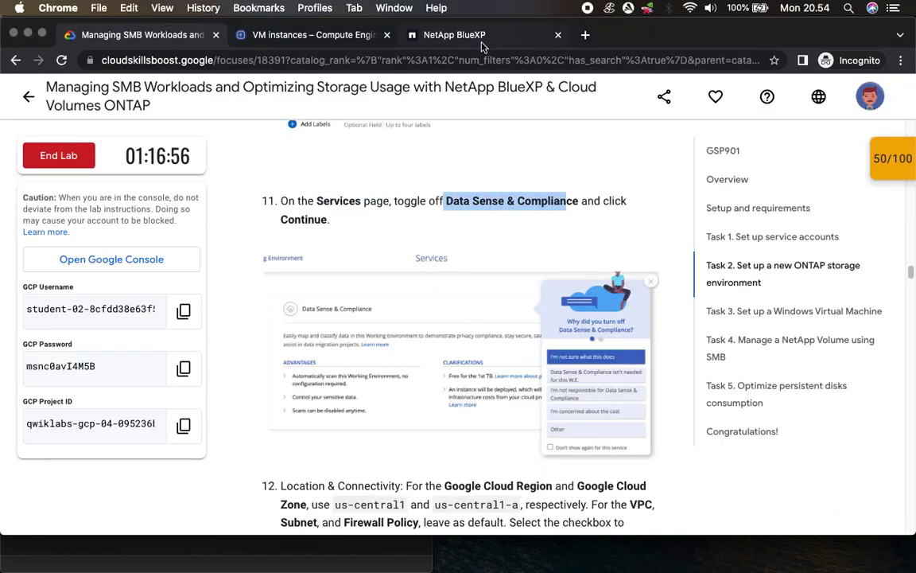
left_click(477, 36)
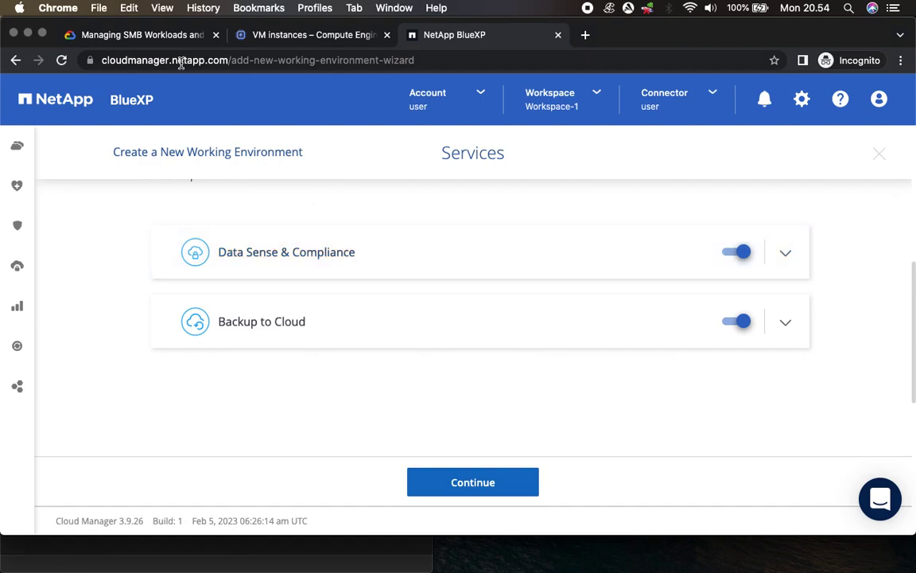
left_click(142, 36)
left_click(538, 208)
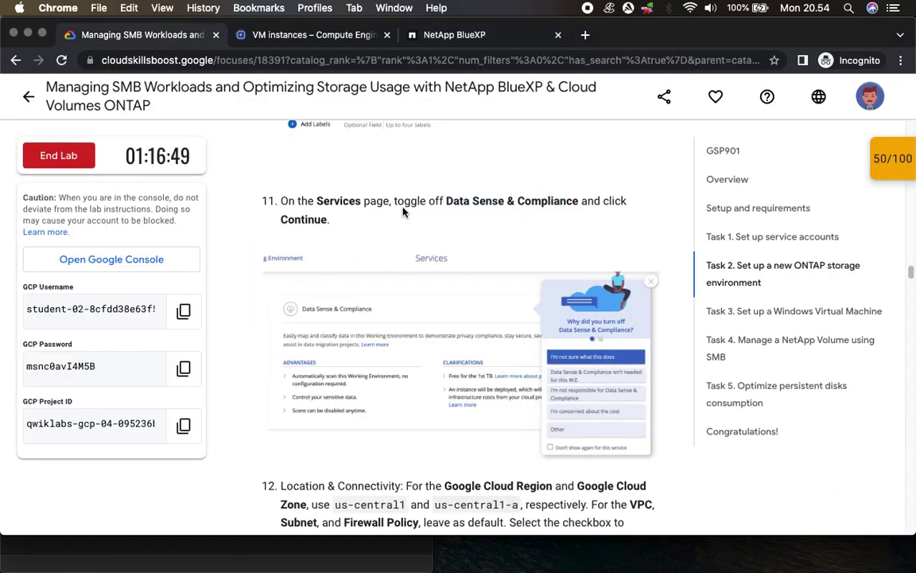
left_click_drag(395, 201, 444, 202)
left_click(462, 35)
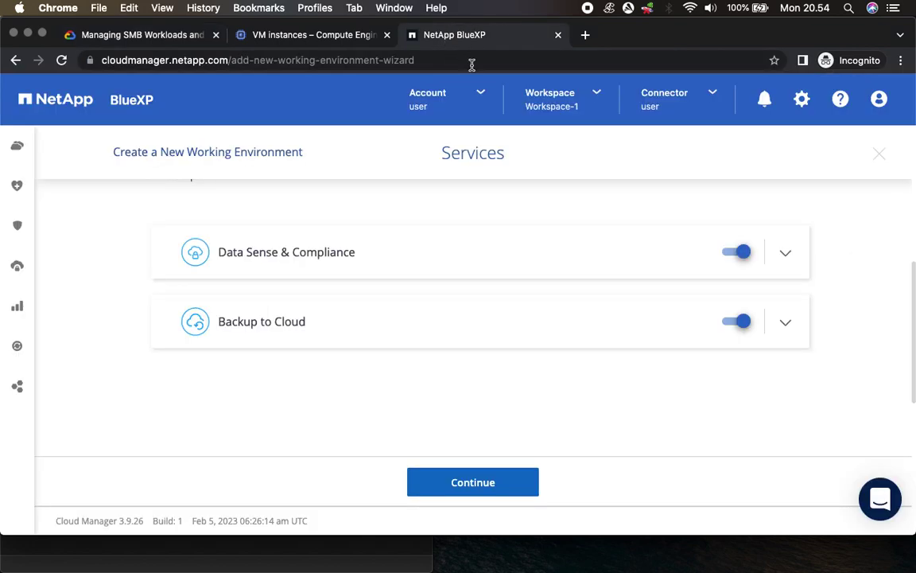
left_click(745, 253)
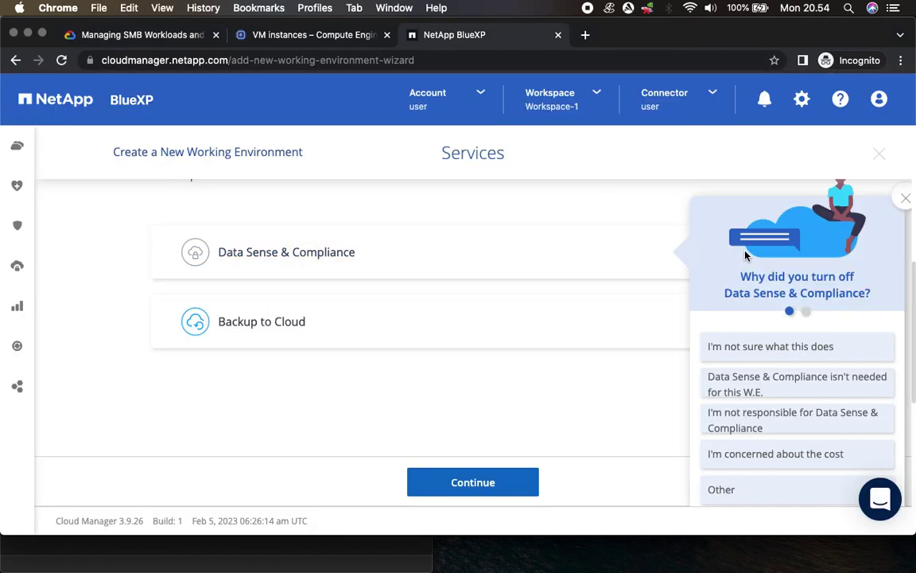
Step: Check the lab's Services instruction, submit Other as the reason for turning off Data Sense & Compliance, and continue to Location & Connectivity
left_click(133, 38)
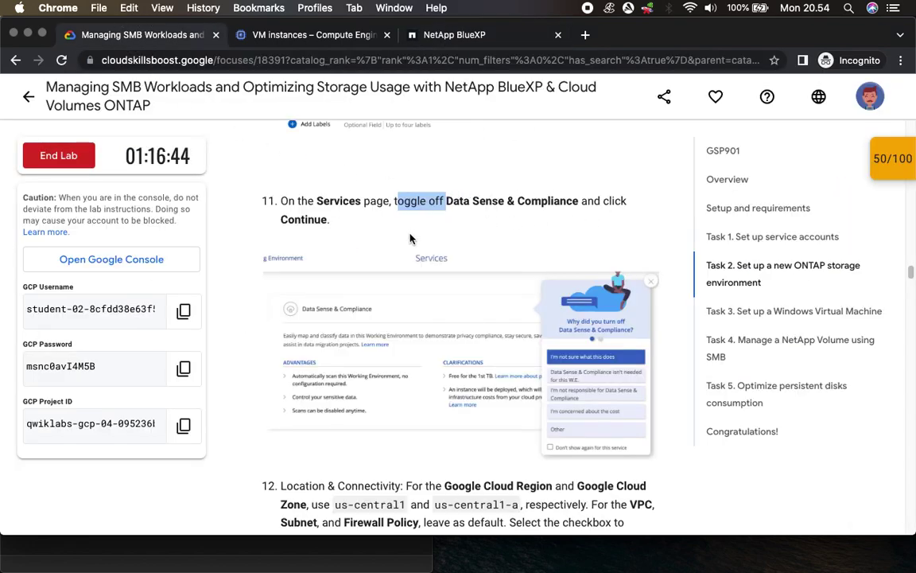
scroll(528, 441, "down", 3)
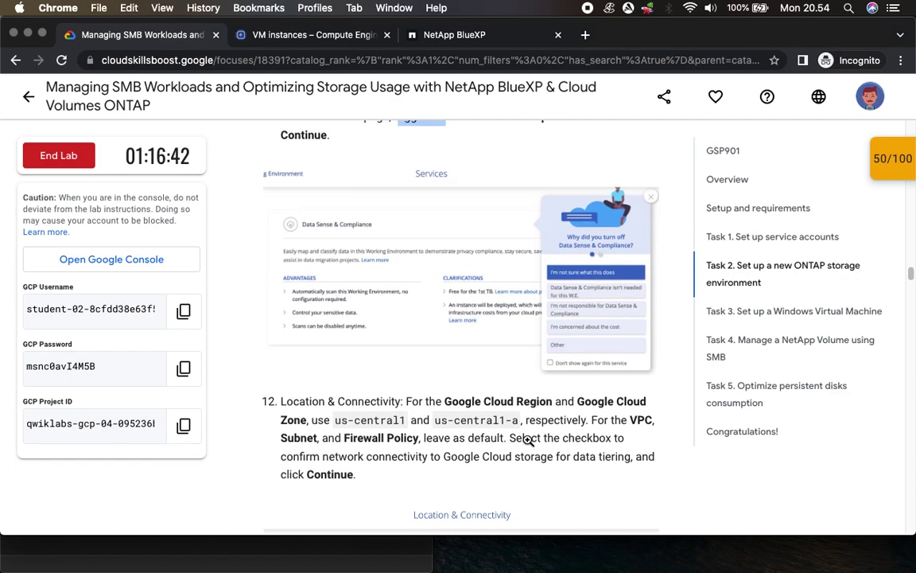
left_click(422, 35)
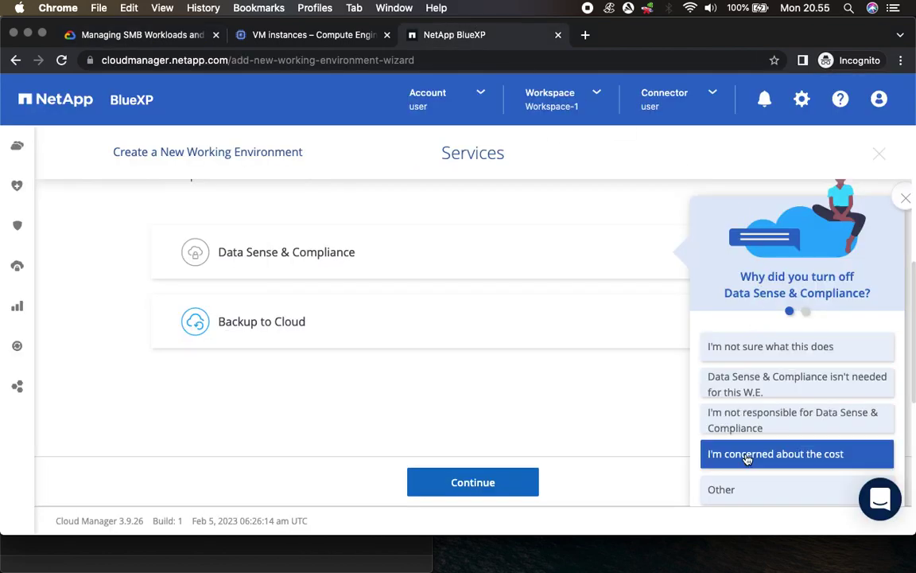
left_click(742, 490)
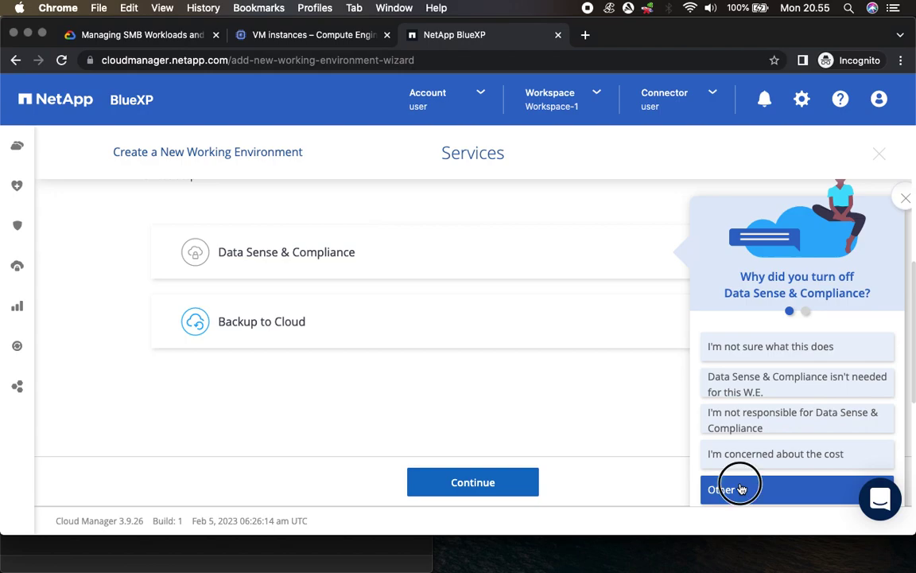
scroll(771, 437, "down", 5)
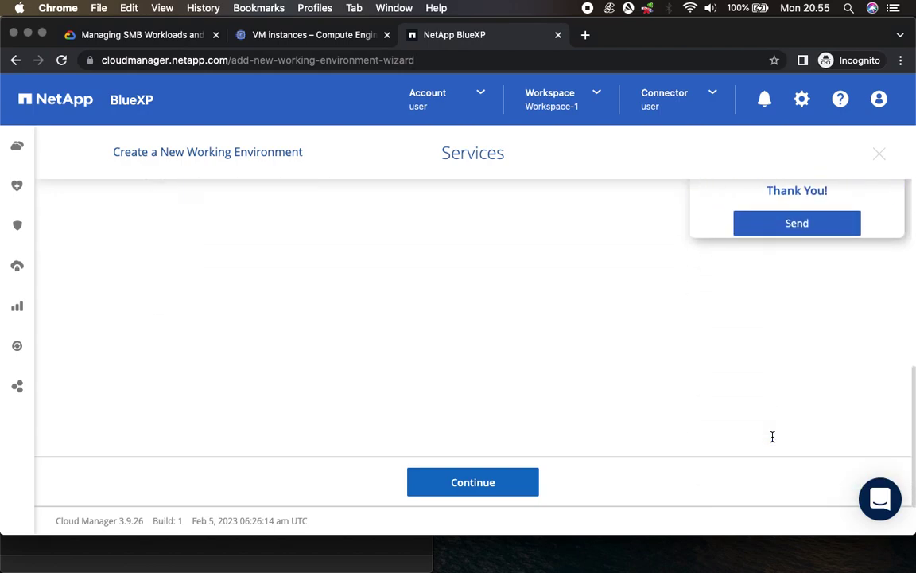
left_click(802, 229)
scroll(706, 307, "up", 5)
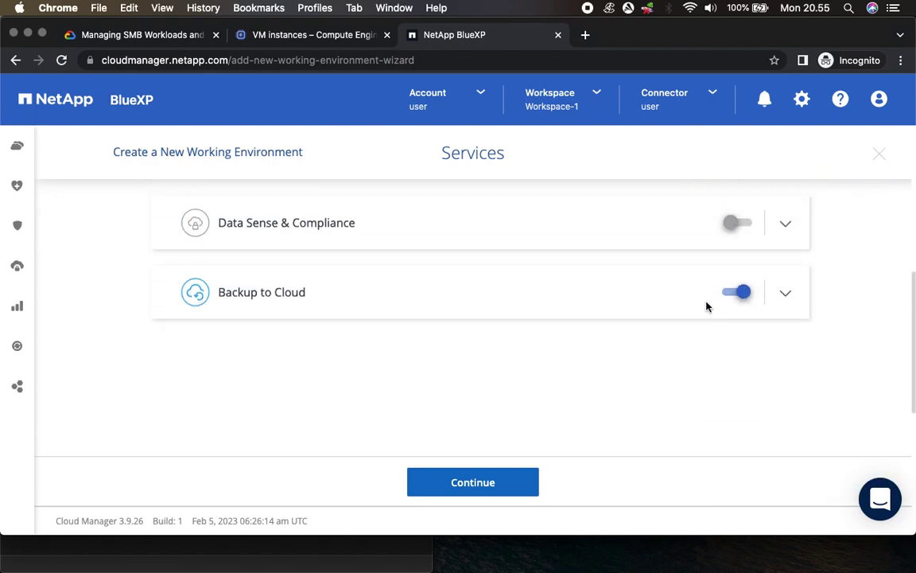
left_click(472, 484)
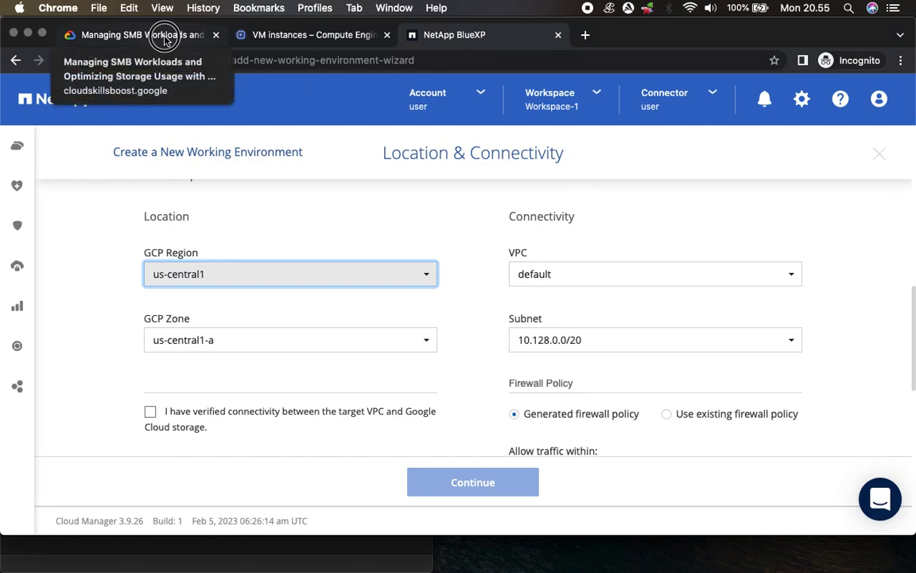
Step: Compare the region and zone on the Location & Connectivity page with the lab's instruction 12
left_click(165, 38)
scroll(418, 360, "down", 5)
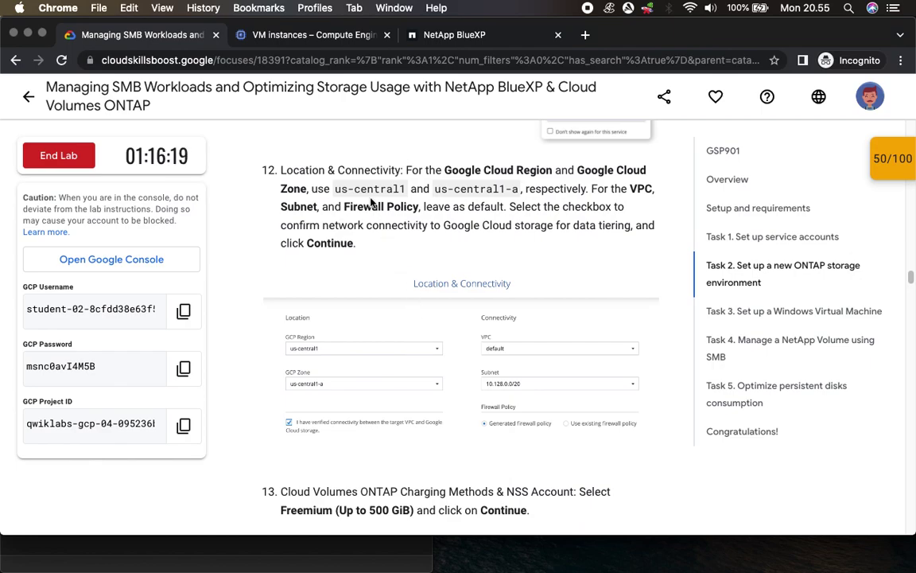
left_click(470, 38)
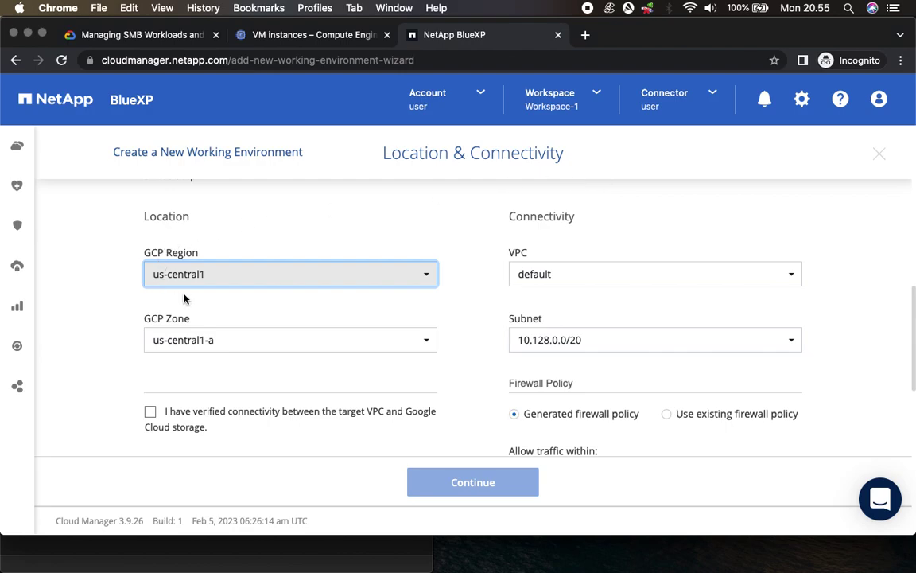
left_click(188, 37)
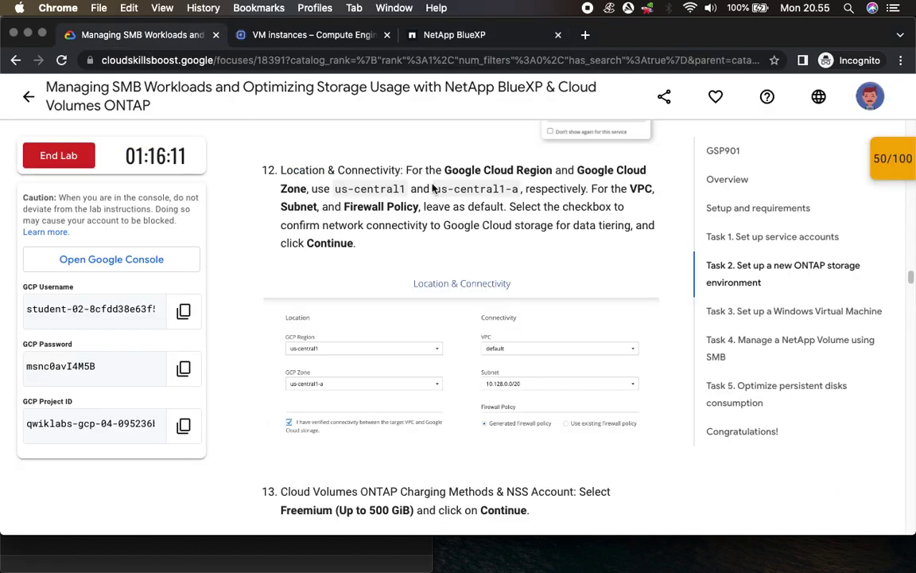
left_click(505, 40)
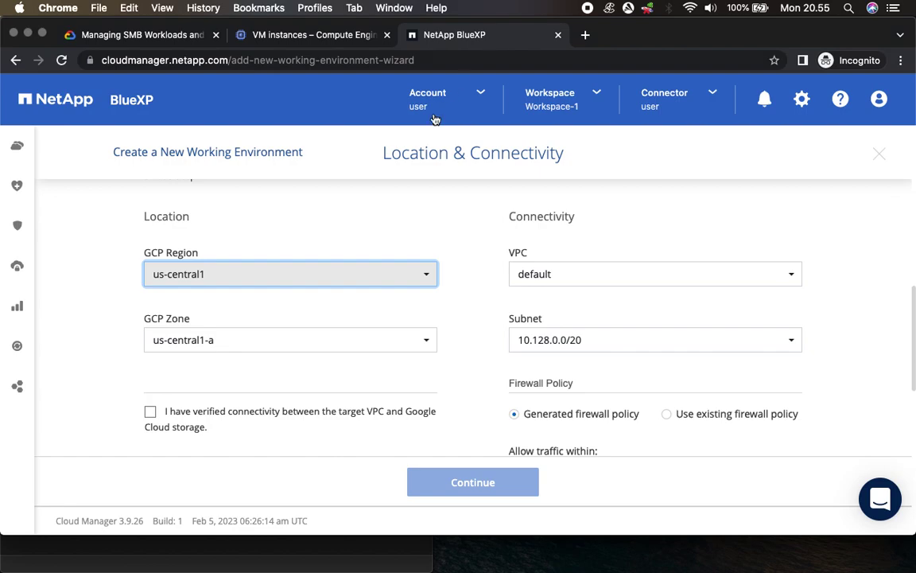
Step: Confirm verified connectivity between the target VPC and Google Cloud storage as the lab instructs, and continue to the charging methods
left_click(157, 40)
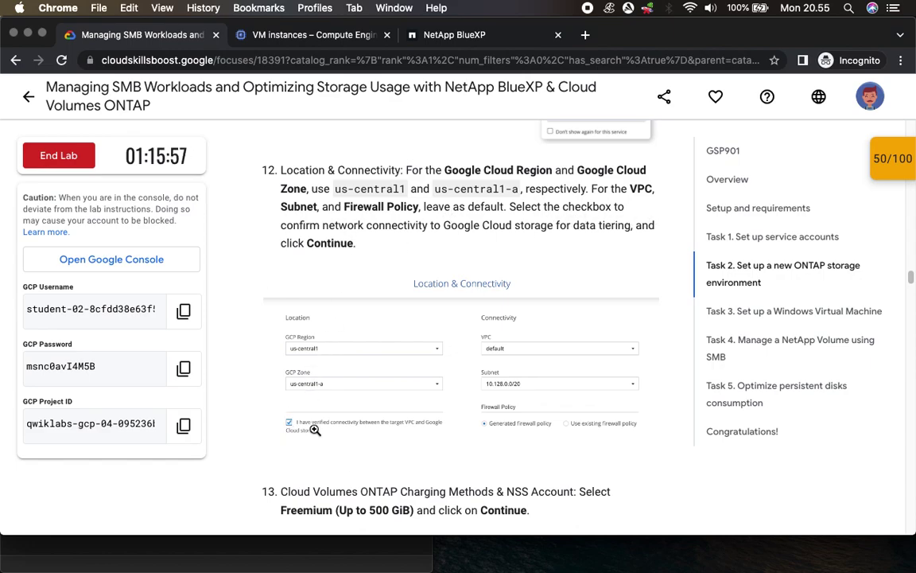
left_click(511, 39)
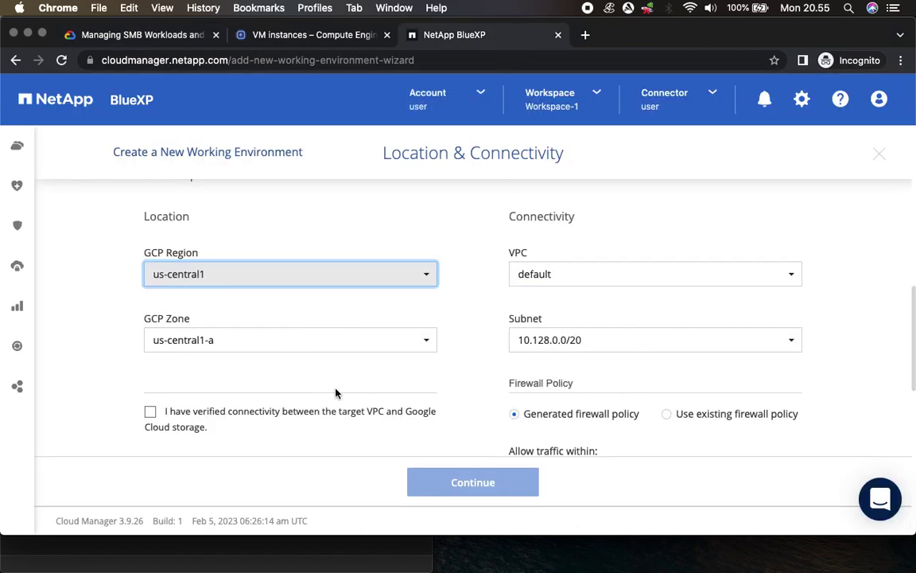
scroll(374, 374, "down", 5)
left_click(149, 257)
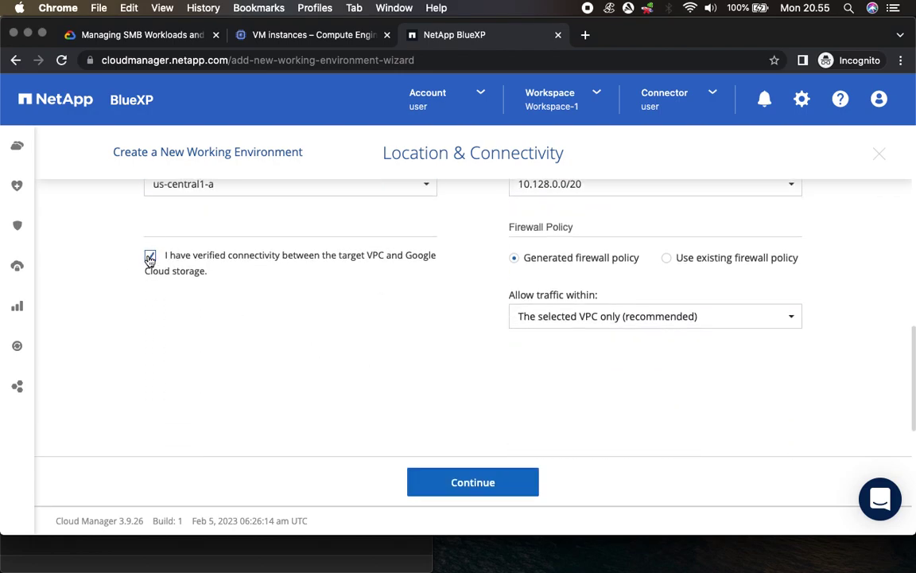
left_click(182, 40)
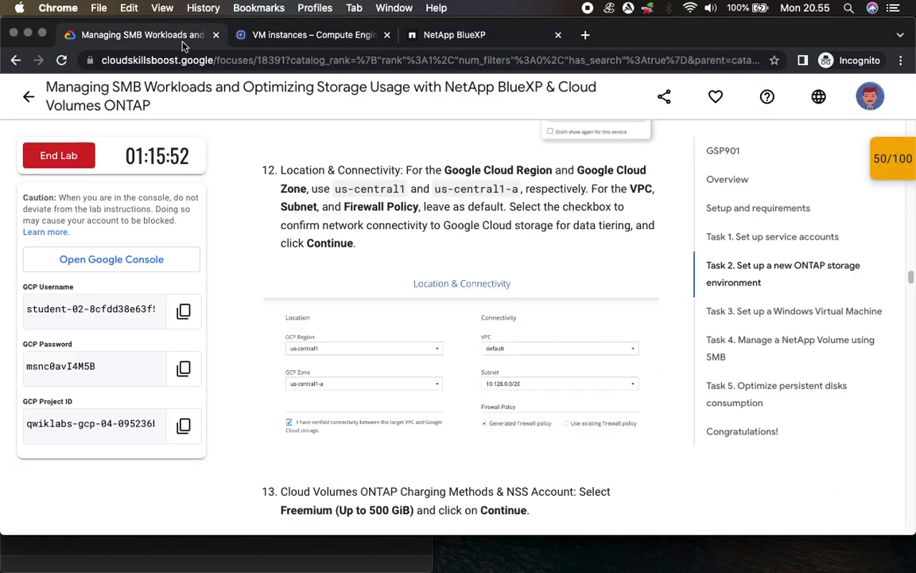
double_click(329, 243)
left_click(454, 34)
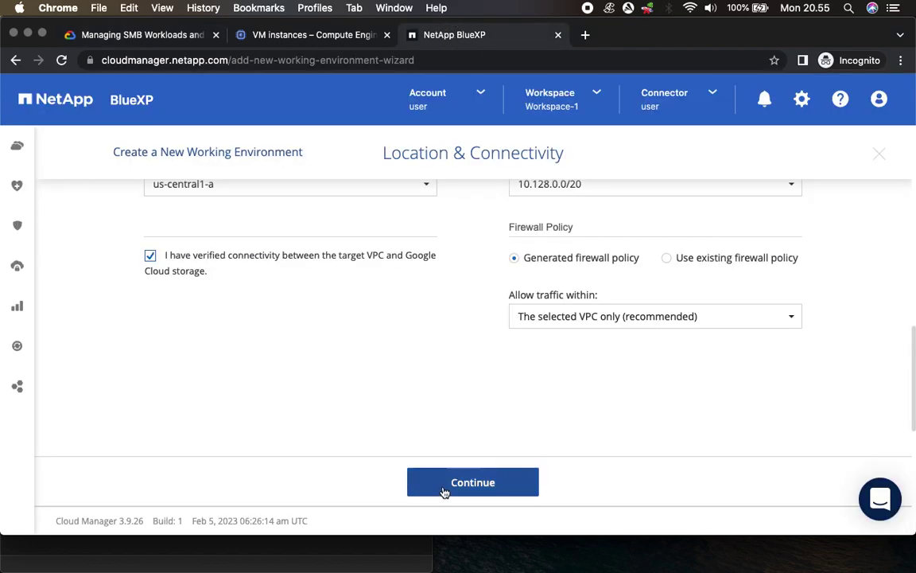
left_click(454, 487)
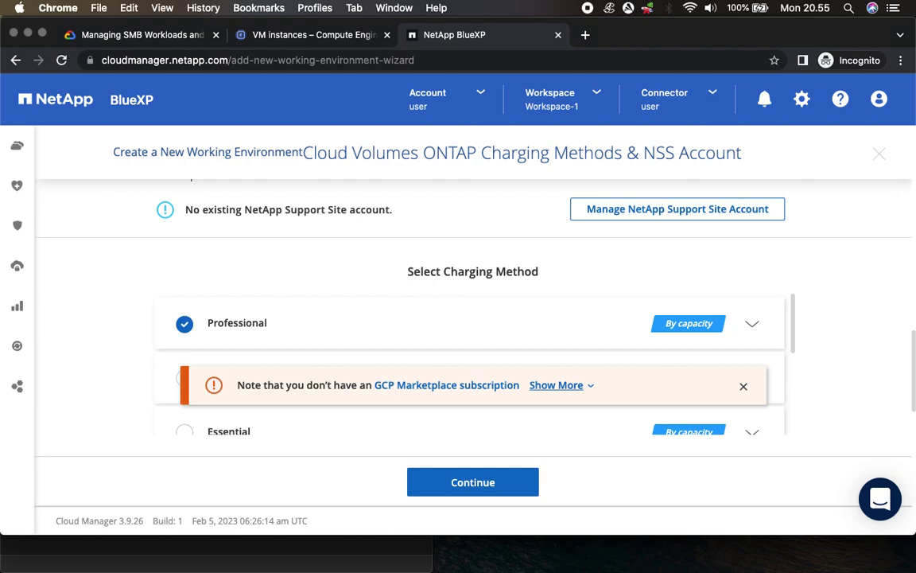
Step: Read the lab's instruction 13, choose the Freemium (Up to 500 GiB) charging method, and continue to Preconfigured Packages
left_click(146, 35)
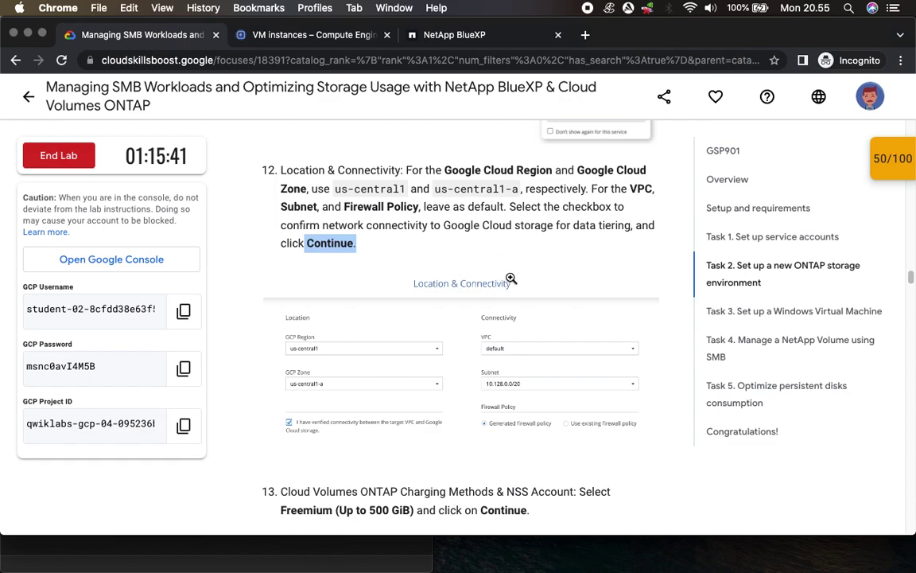
scroll(511, 278, "down", 5)
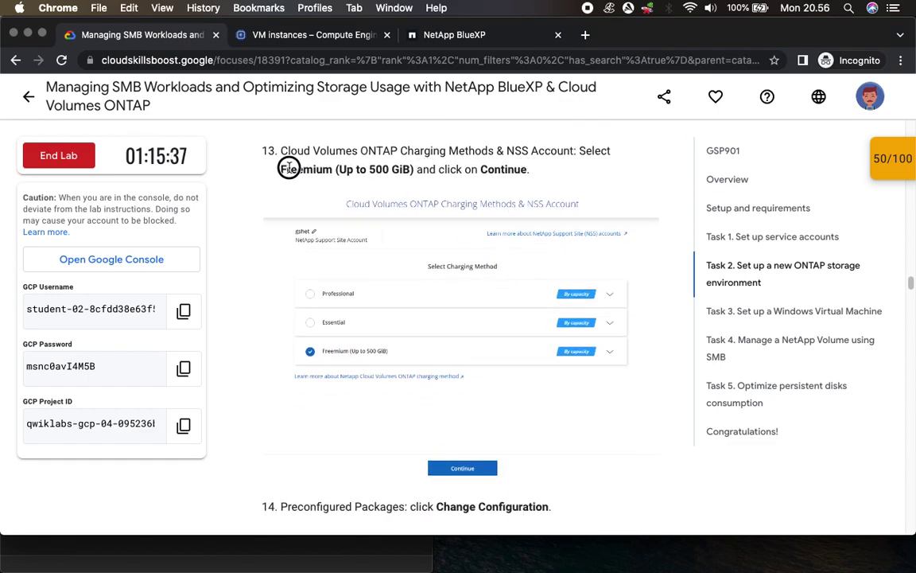
left_click_drag(280, 169, 414, 174)
left_click(480, 37)
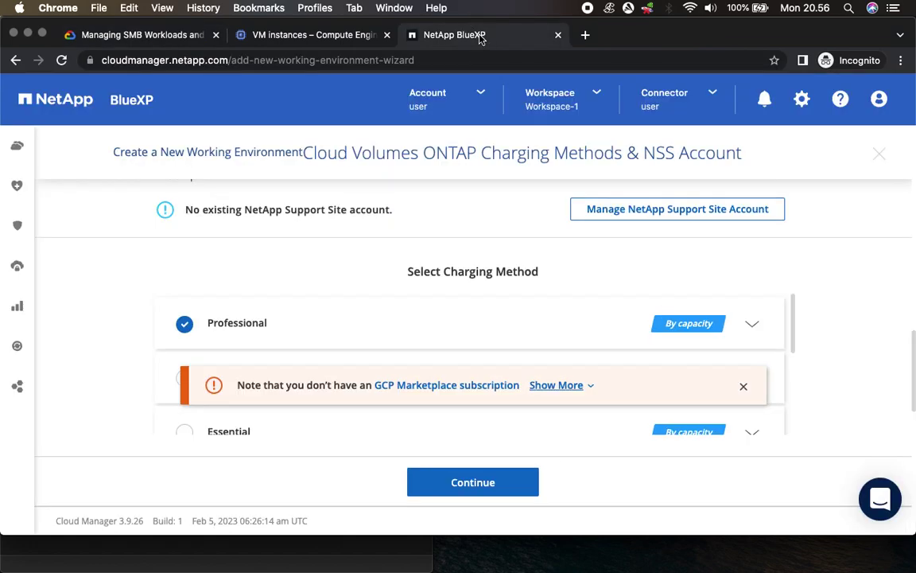
scroll(398, 318, "down", 8)
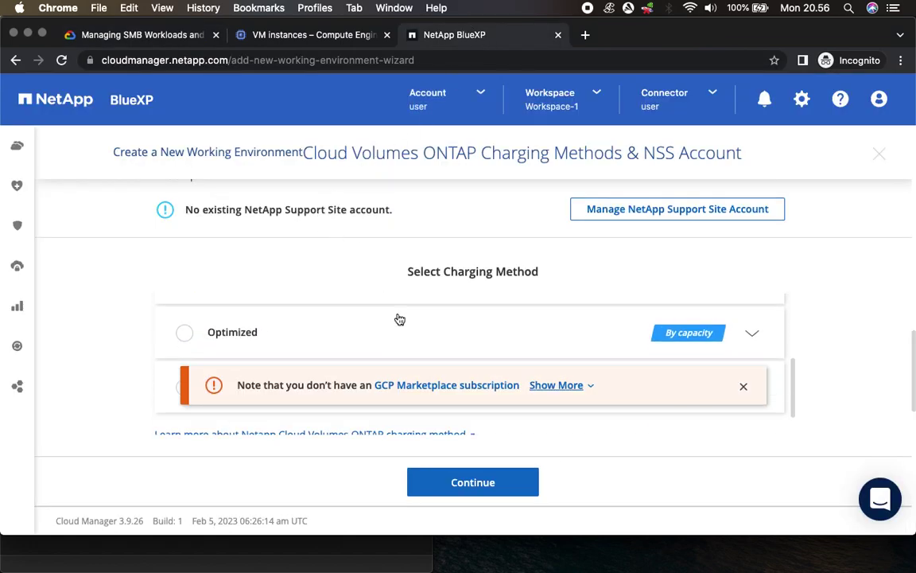
left_click(747, 385)
left_click(507, 368)
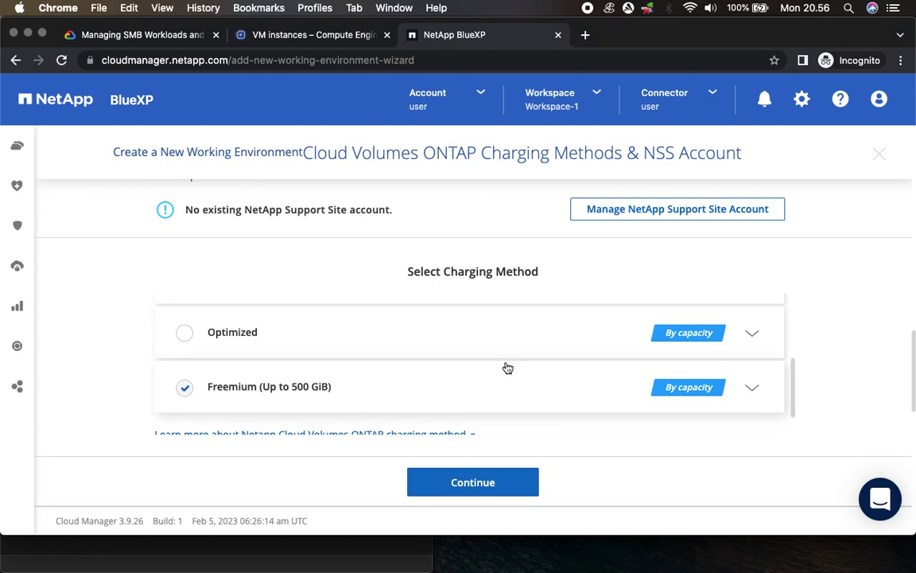
scroll(506, 369, "down", 1)
left_click(186, 373)
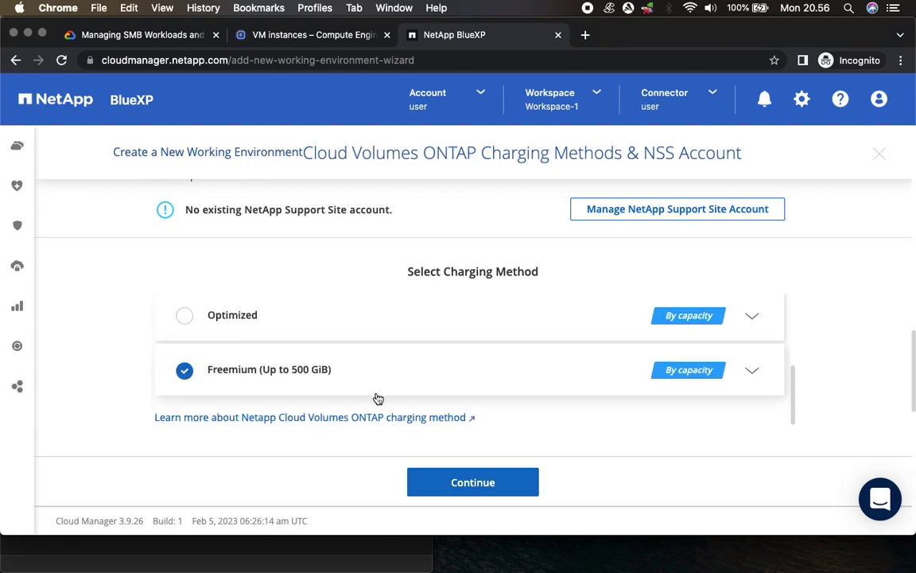
scroll(390, 396, "down", 1)
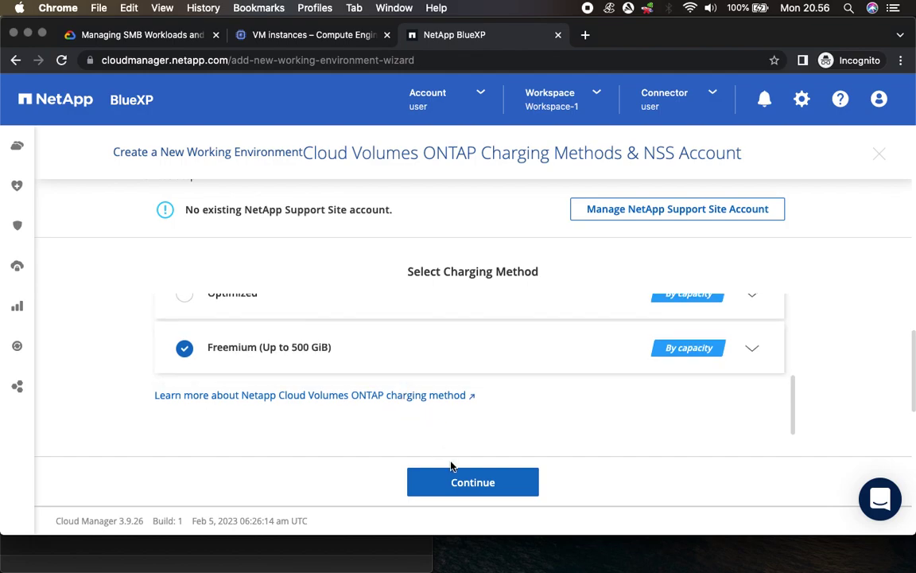
left_click(458, 482)
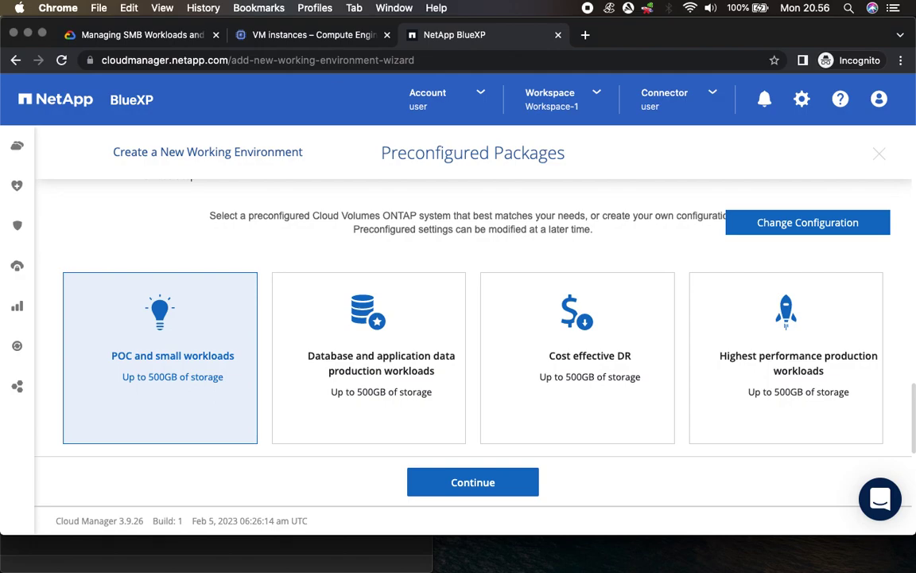
Step: Read the lab's instruction 14 and choose to change the preconfigured package's configuration, reaching the Licensing page
left_click(143, 34)
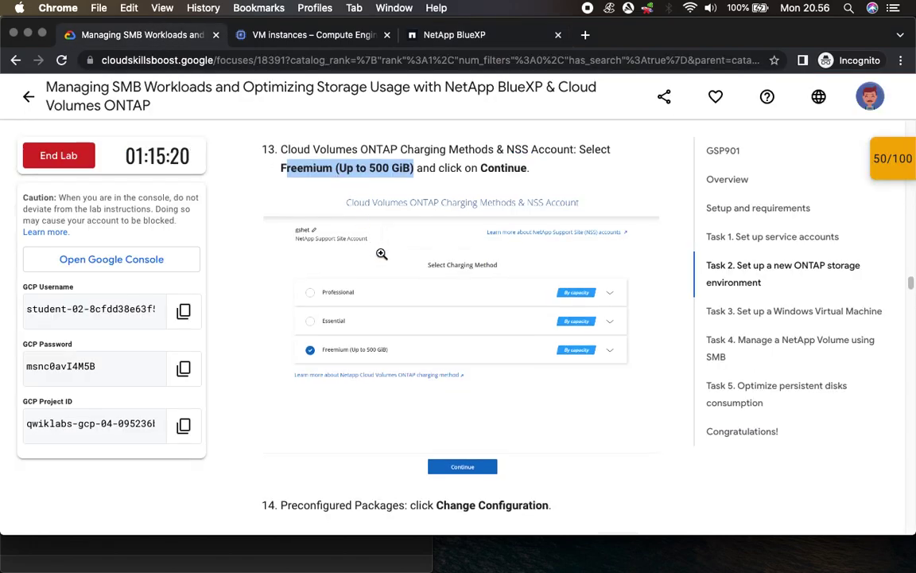
scroll(379, 257, "down", 5)
left_click_drag(437, 229, 551, 229)
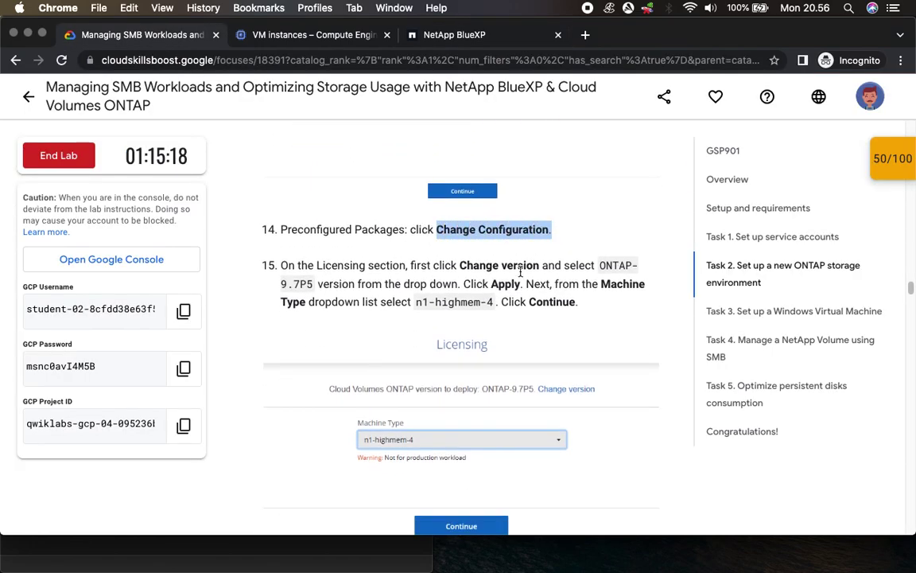
scroll(520, 272, "down", 2)
left_click(436, 35)
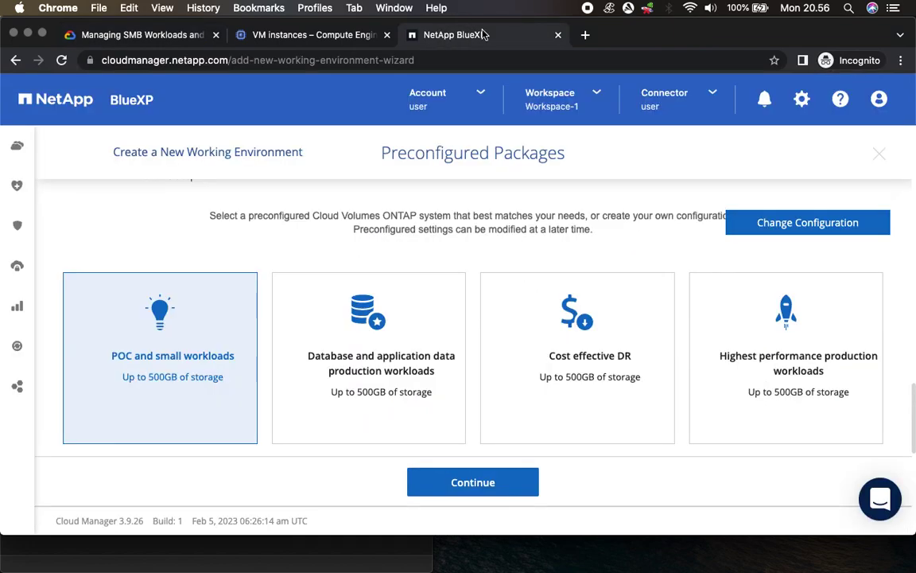
left_click(756, 226)
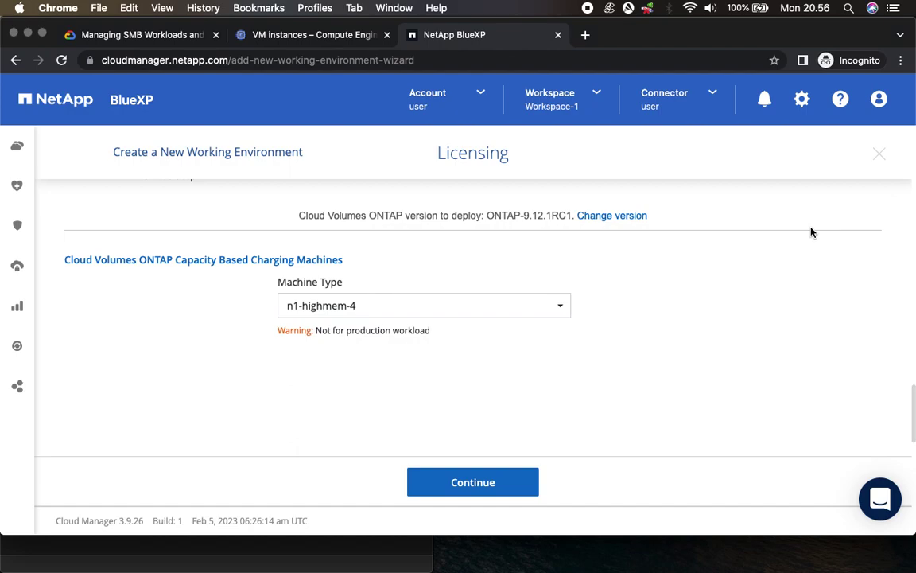
Step: Read the lab's instruction 15 and change the Cloud Volumes ONTAP version to deploy to ONTAP-9.7P5, applying the change
left_click(116, 35)
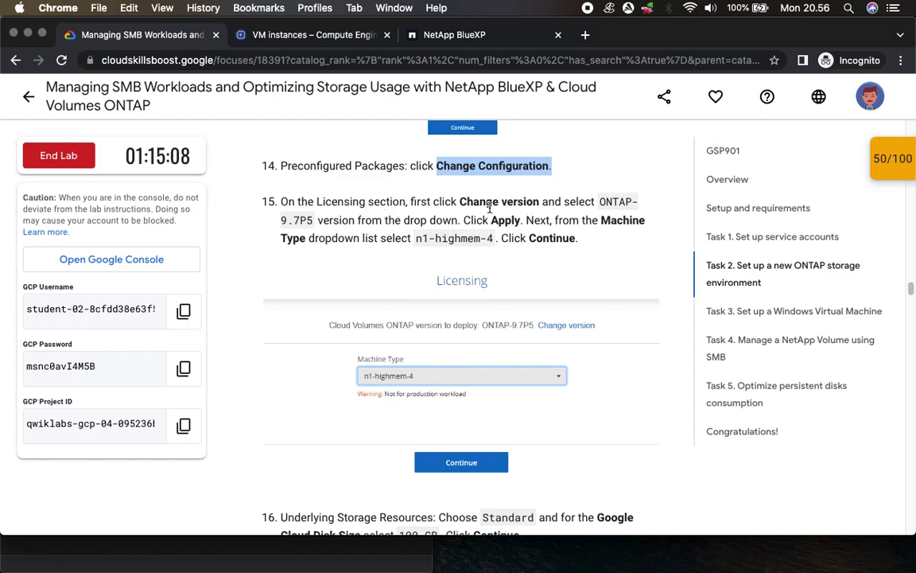
left_click(504, 40)
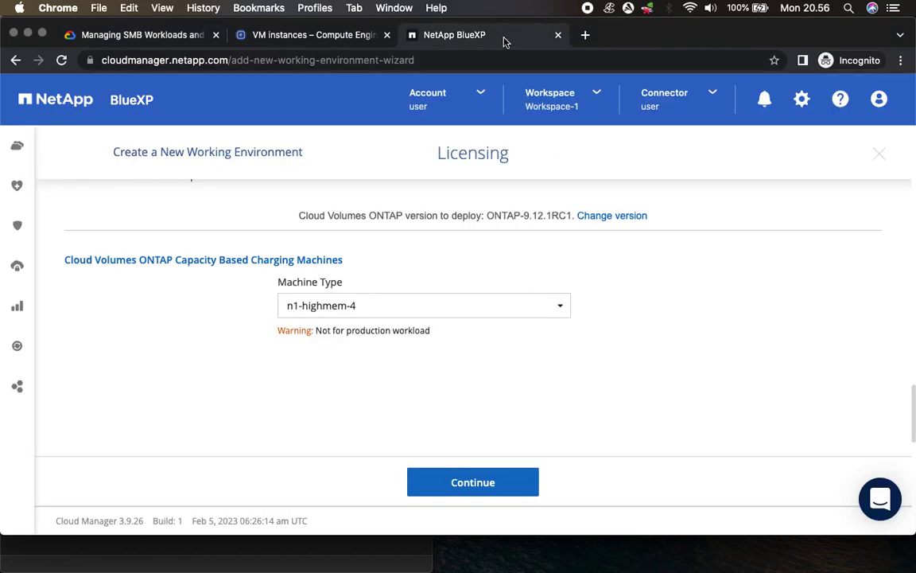
left_click(632, 217)
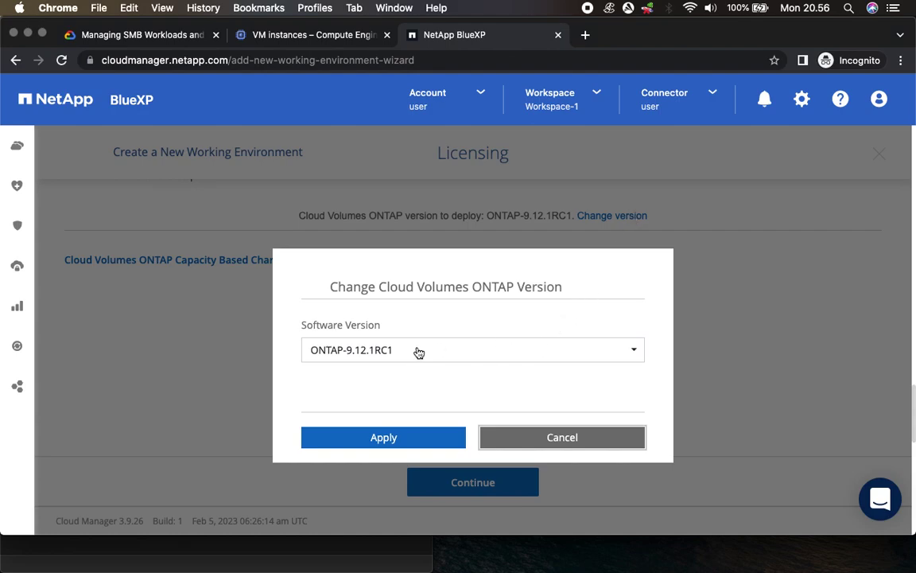
left_click(389, 351)
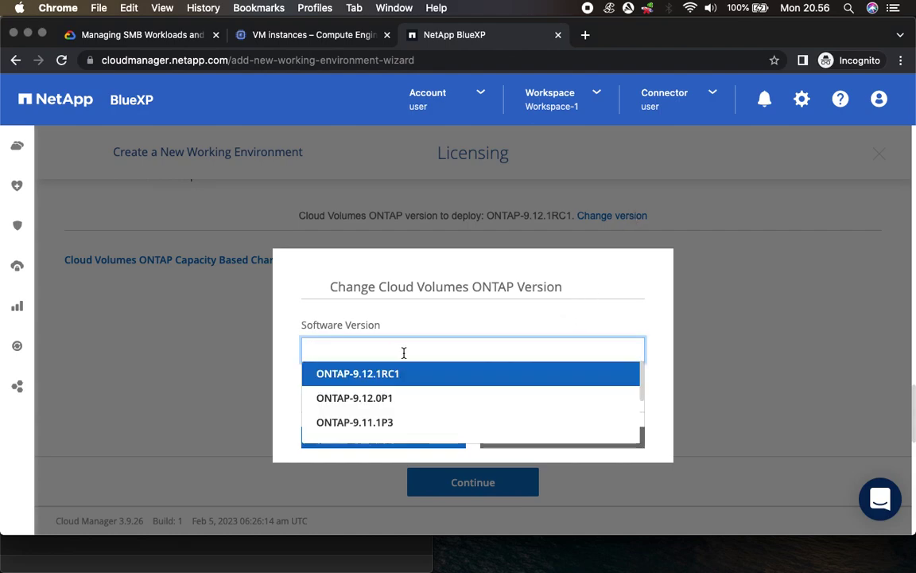
scroll(393, 406, "up", 1)
scroll(398, 409, "down", 3)
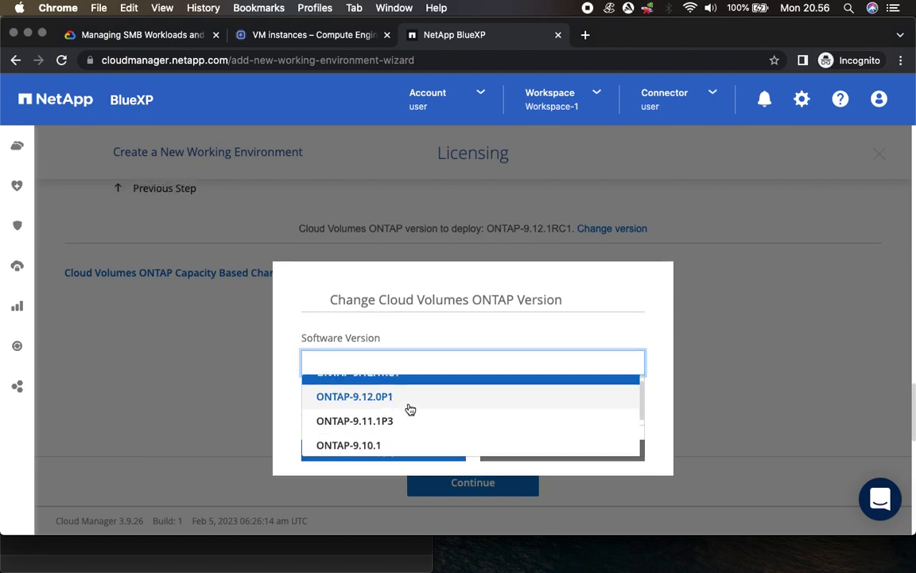
scroll(424, 413, "down", 1)
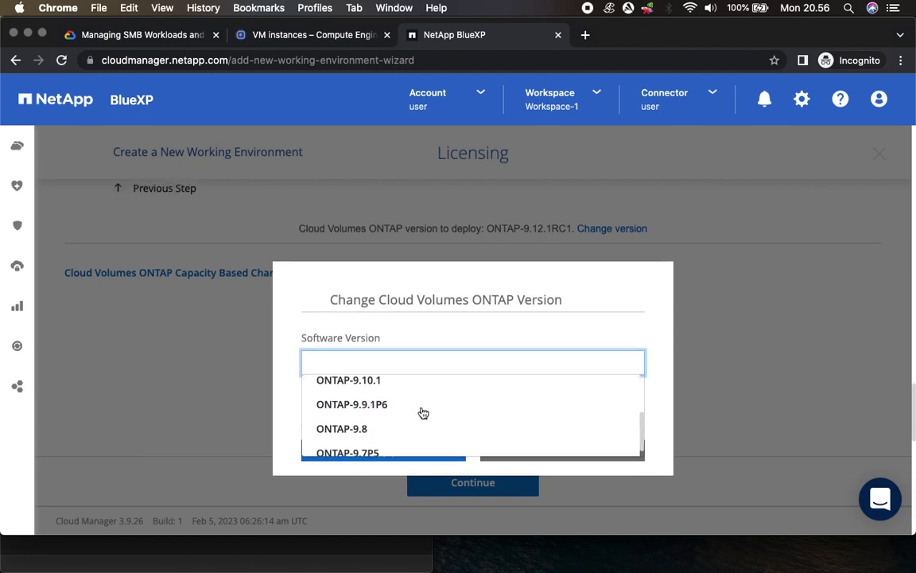
scroll(401, 408, "up", 2)
scroll(399, 409, "down", 2)
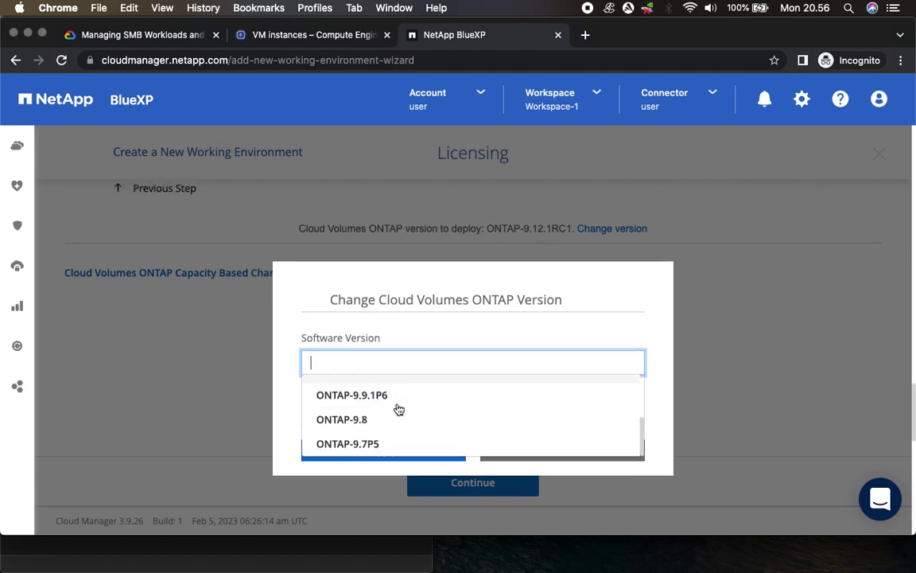
left_click(371, 444)
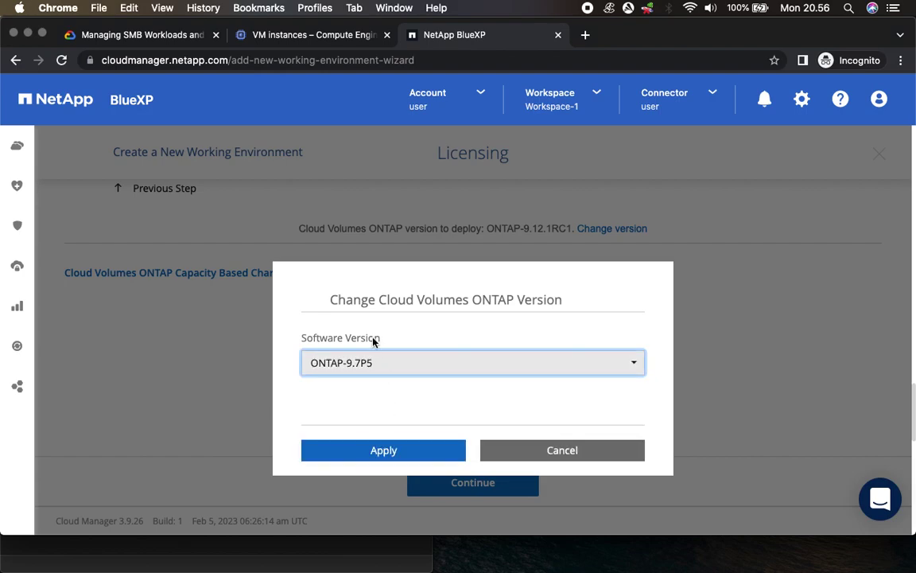
left_click(128, 37)
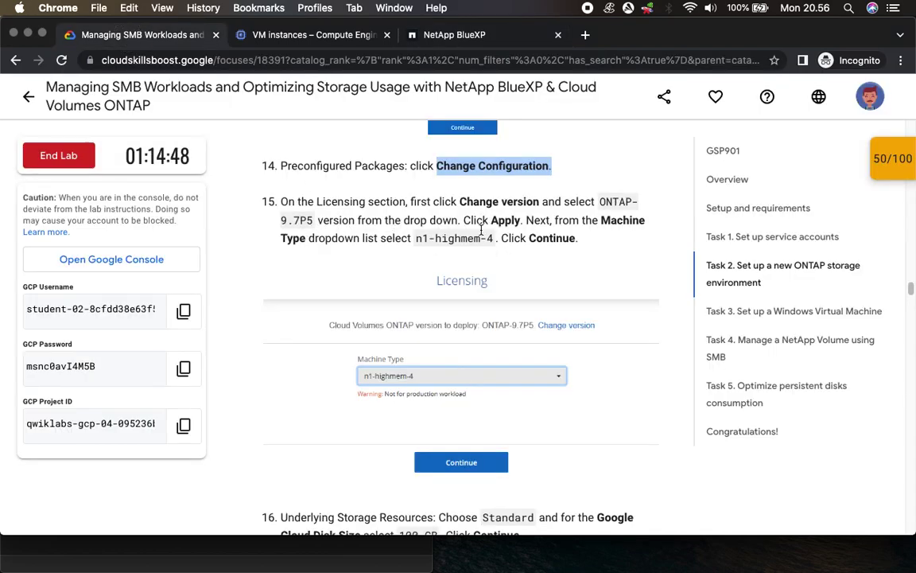
left_click(466, 35)
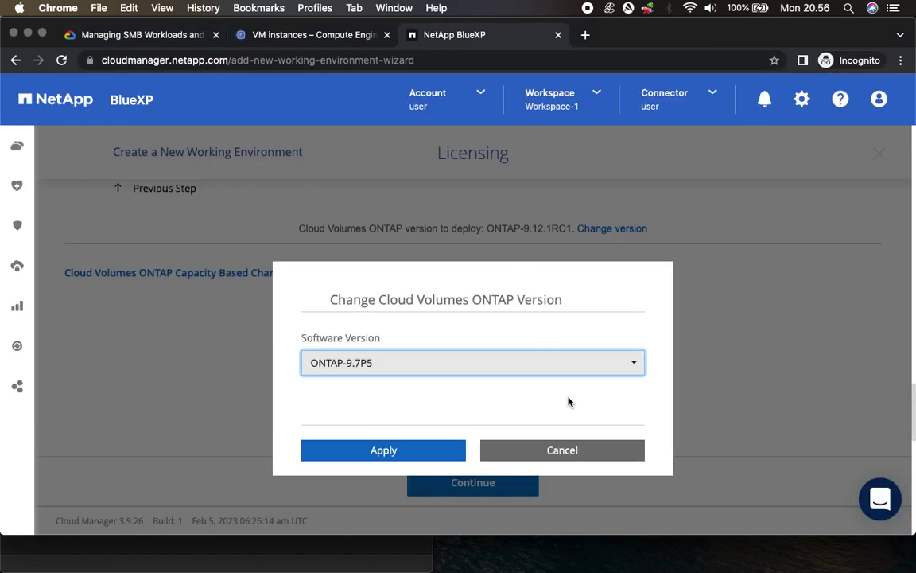
left_click(393, 451)
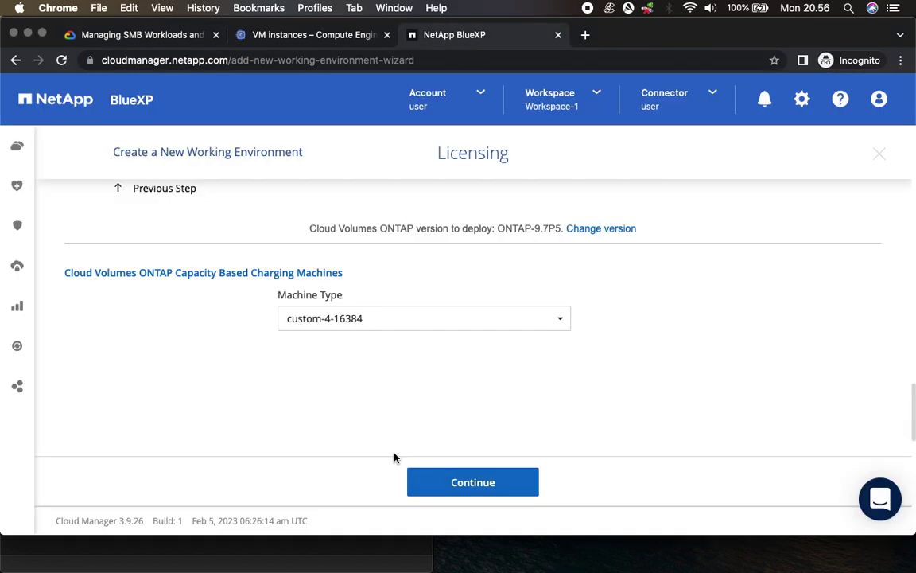
Step: Set the machine type to n1-highmem-4 as instruction 15 requires, and continue to Underlying Storage Resources
left_click(159, 32)
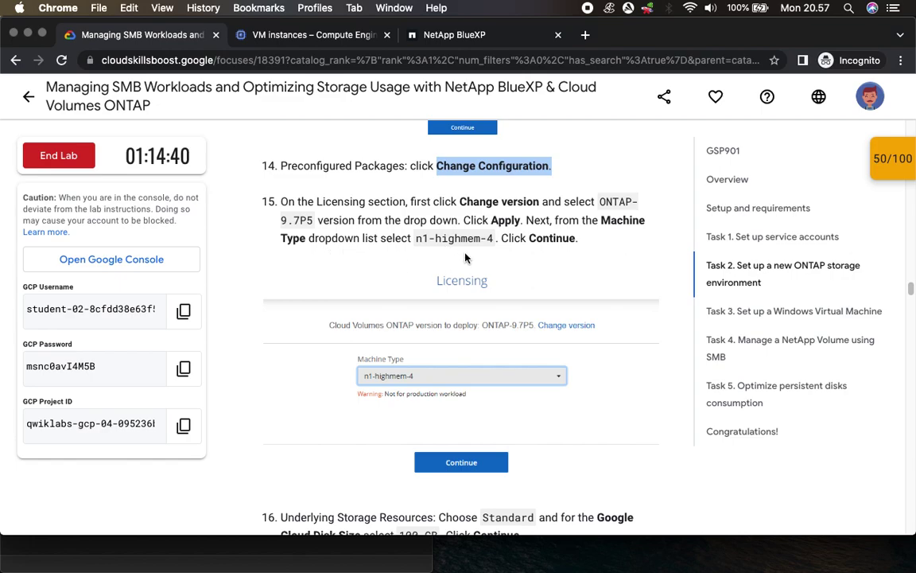
left_click(436, 34)
left_click(358, 321)
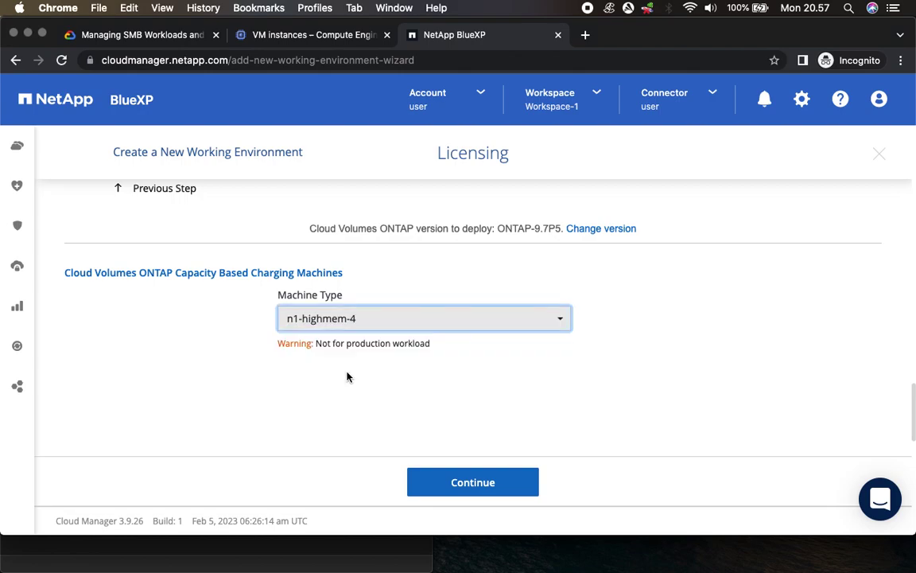
left_click(147, 42)
left_click_drag(514, 239, 618, 250)
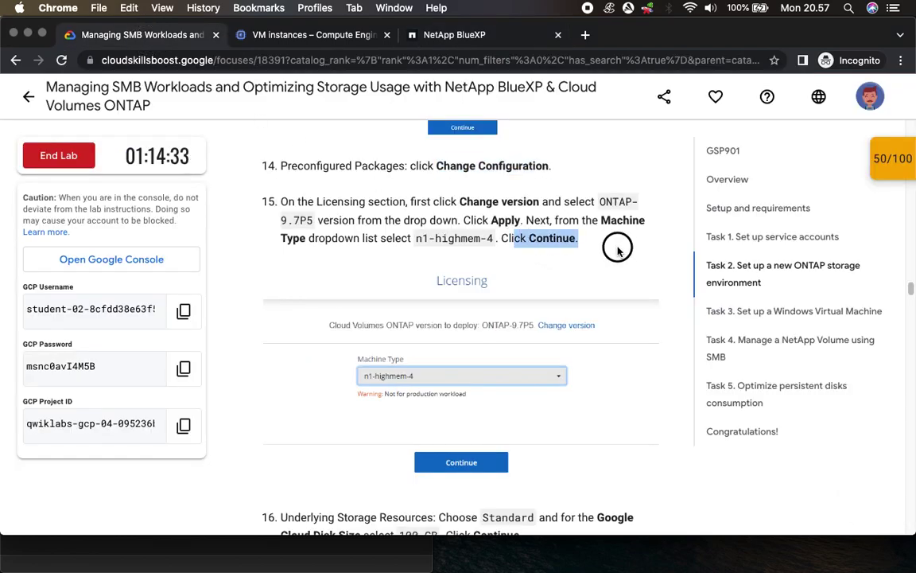
left_click(477, 38)
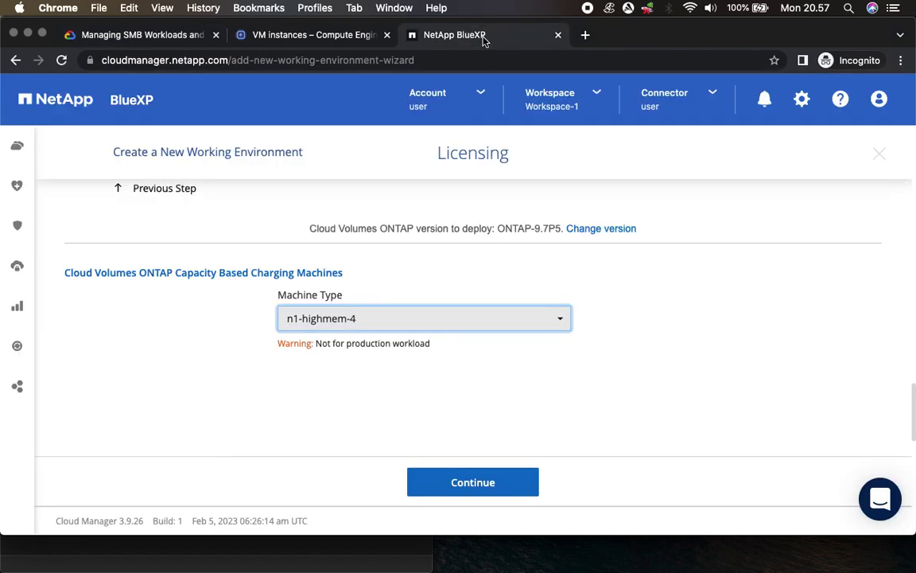
left_click(474, 483)
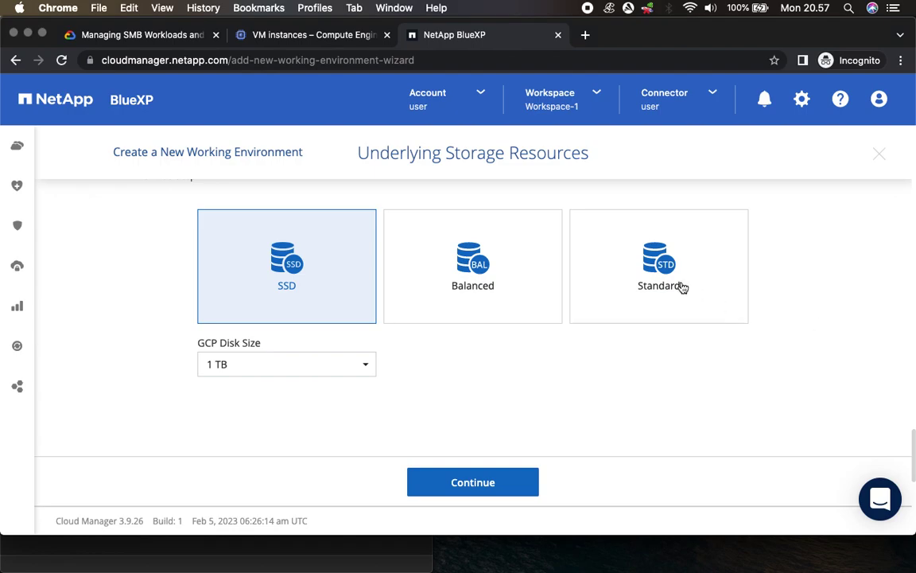
Step: Following the lab's instruction 16, choose Standard storage with a 100 GB GCP disk size and continue to the WORM page
left_click(155, 36)
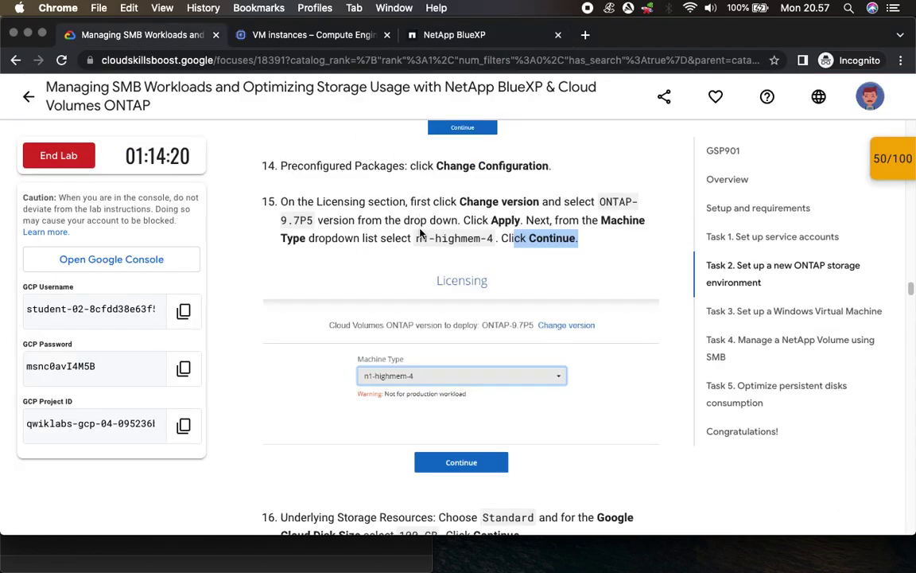
scroll(466, 308, "down", 5)
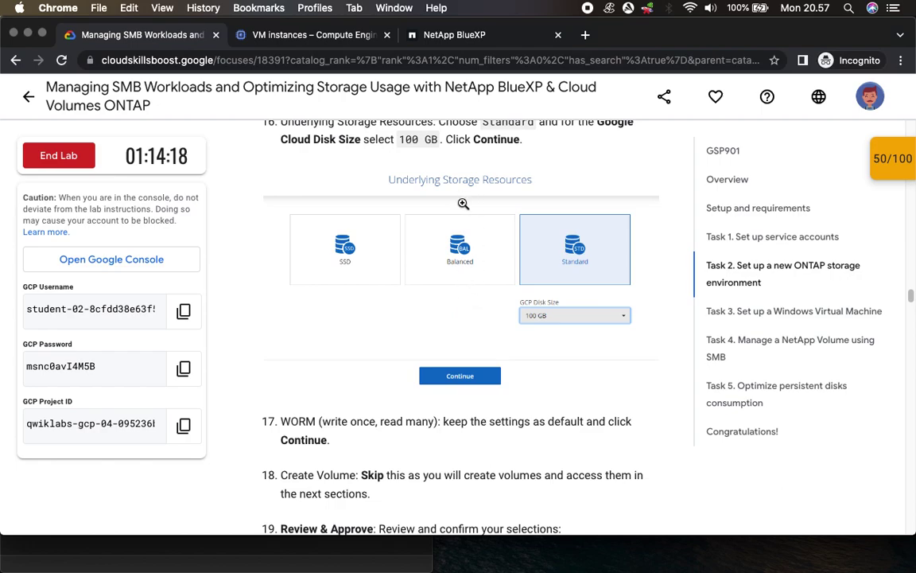
scroll(446, 195, "up", 1)
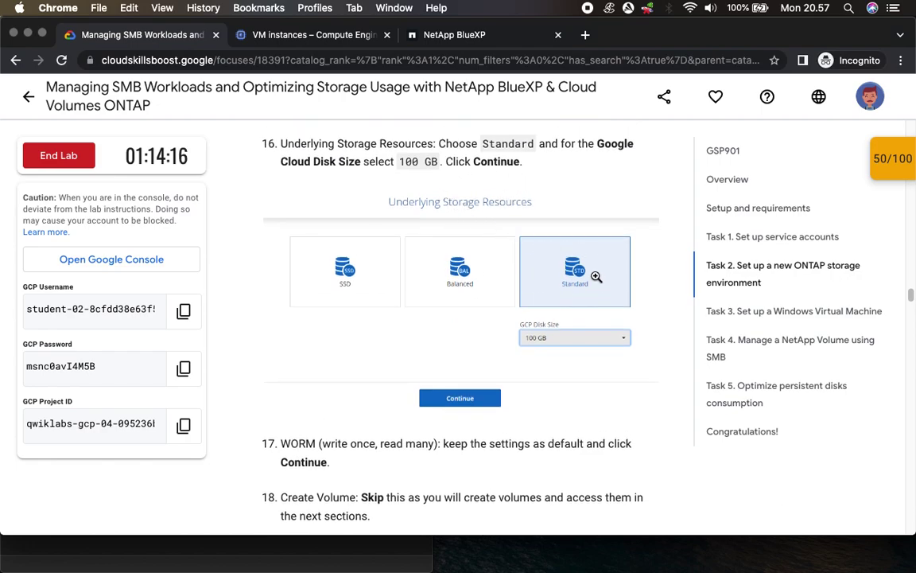
left_click(443, 38)
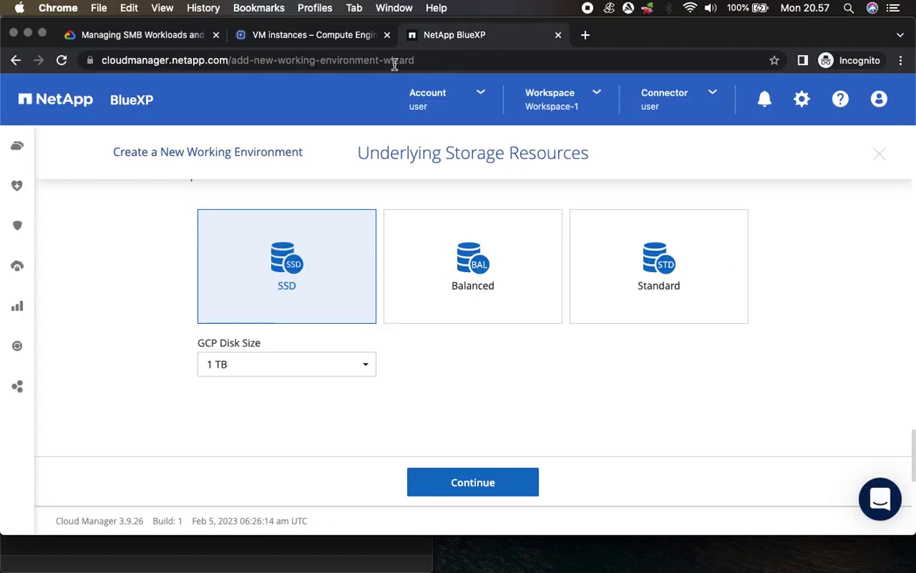
left_click(654, 267)
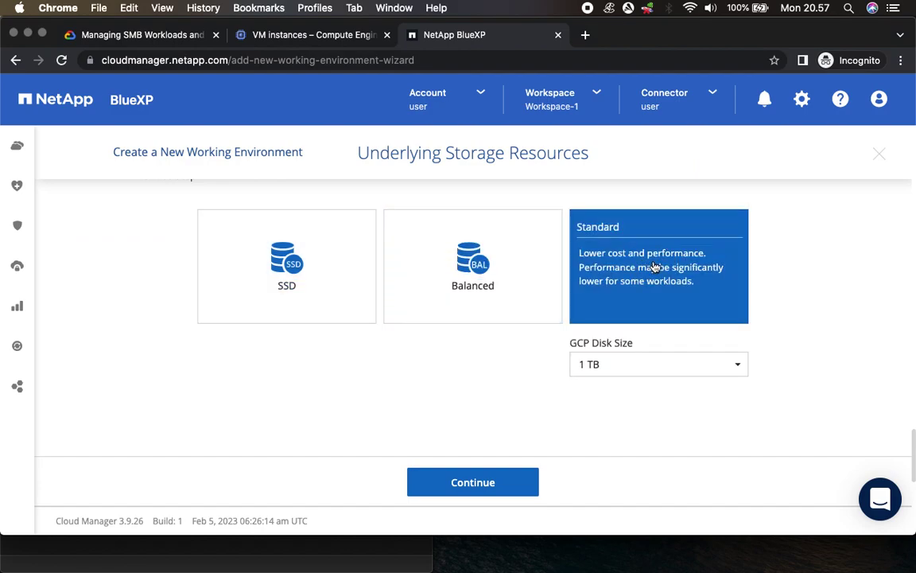
left_click(720, 365)
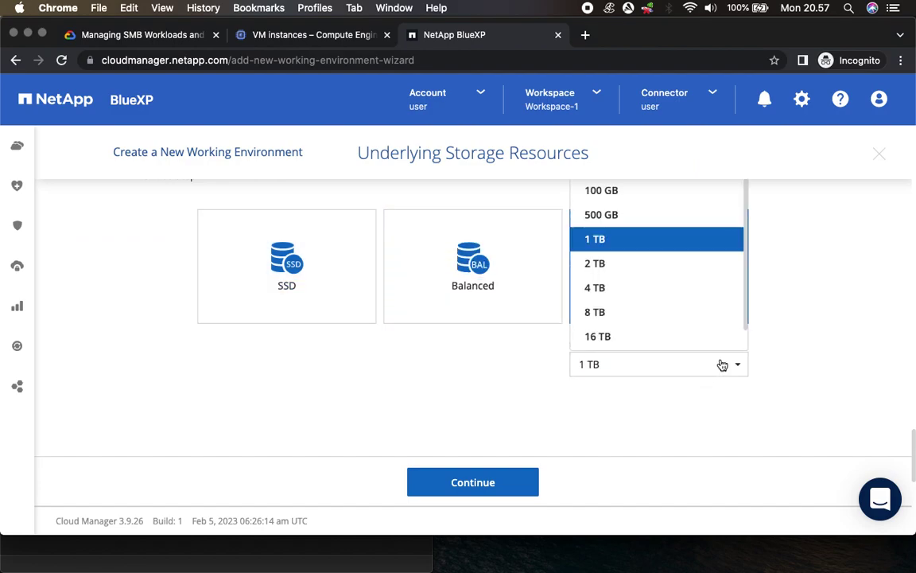
left_click(606, 193)
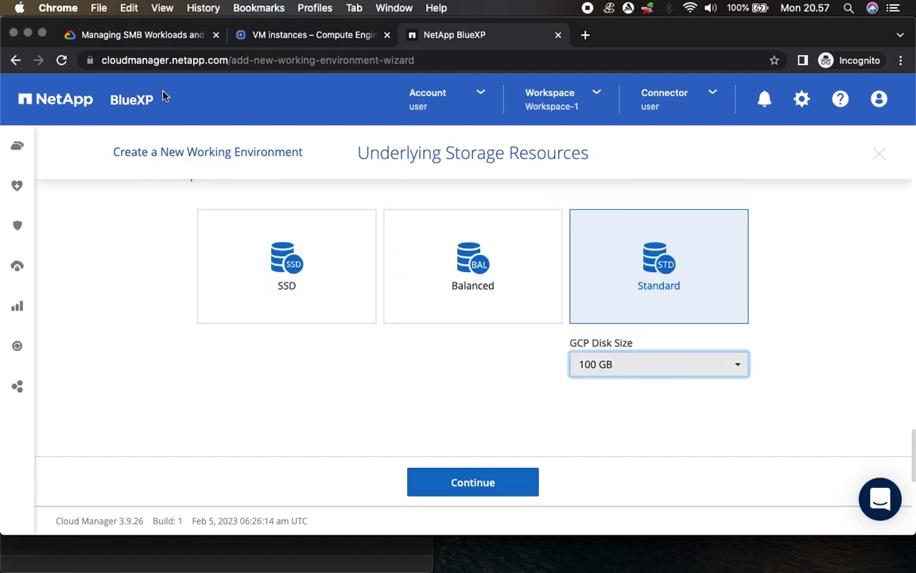
left_click(133, 37)
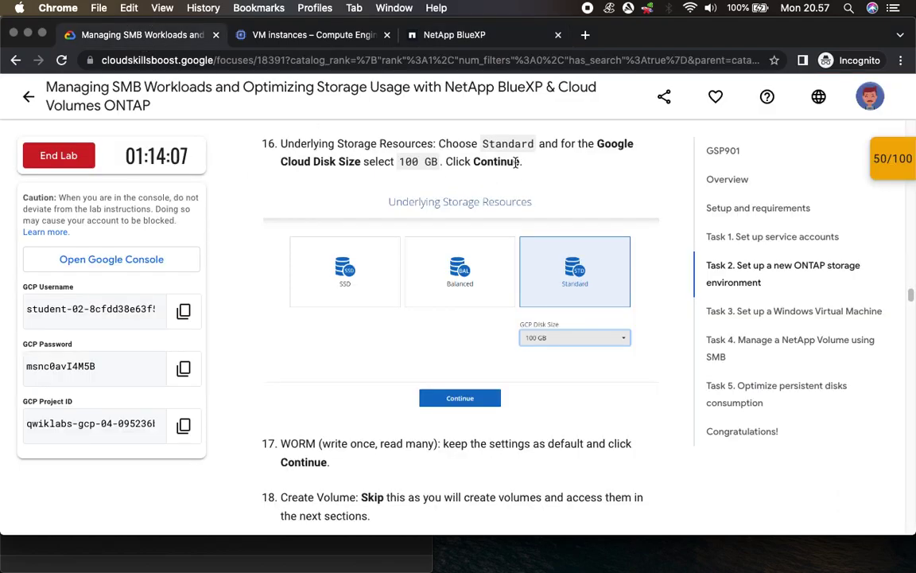
left_click(462, 33)
left_click(473, 481)
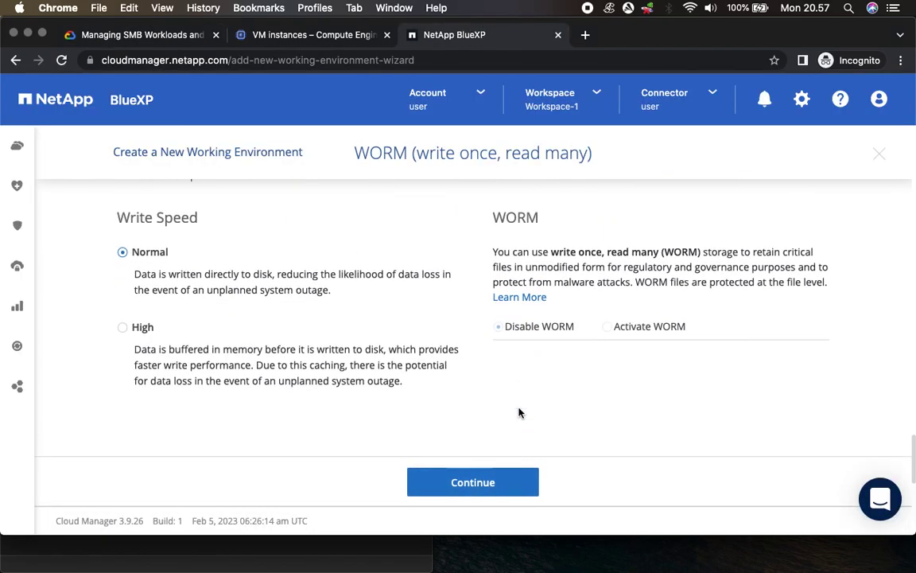
Step: Read the lab's instruction 17, keep the default write speed and WORM settings, and continue to Create Volume
left_click(133, 36)
scroll(536, 386, "down", 4)
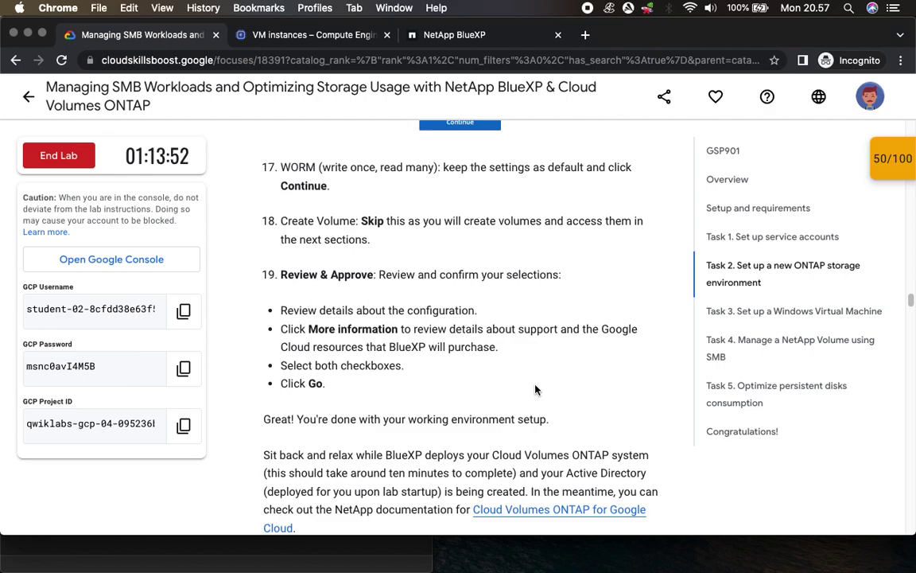
left_click(449, 34)
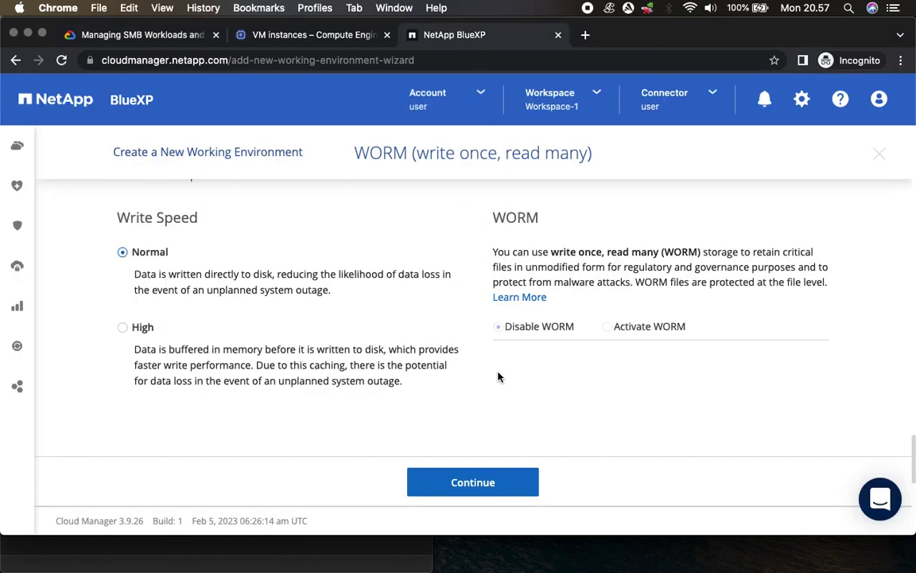
left_click(494, 484)
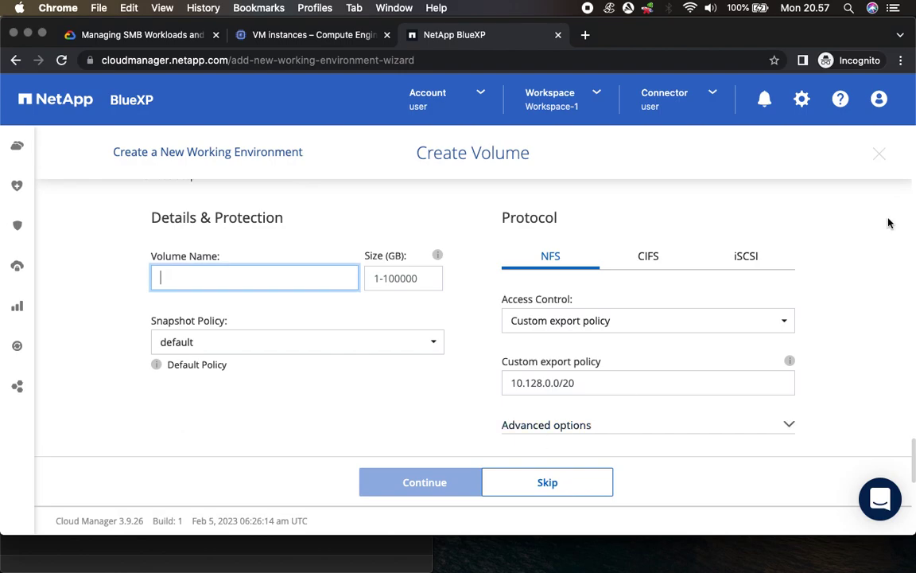
Step: Check the lab's instruction 18 and skip volume creation, reaching the Review & Approve page
left_click(137, 37)
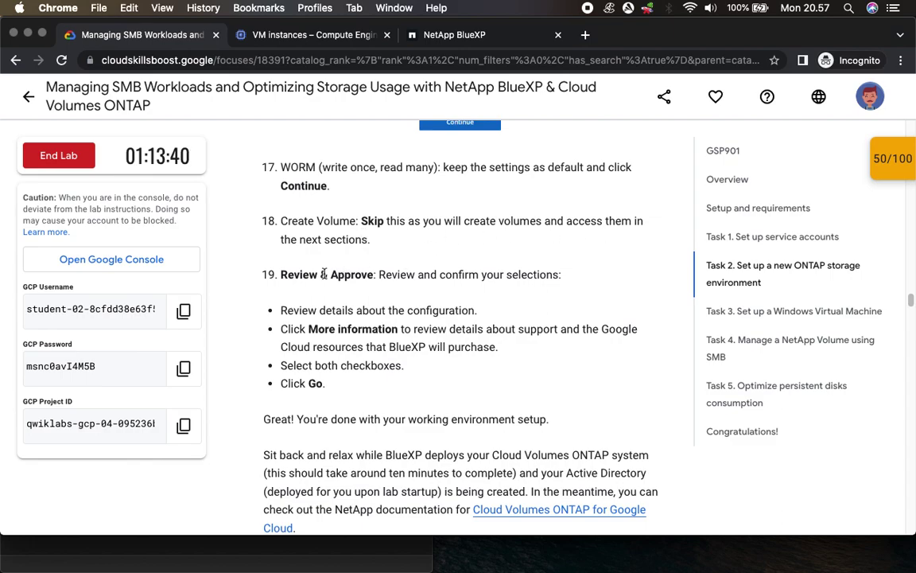
left_click(431, 36)
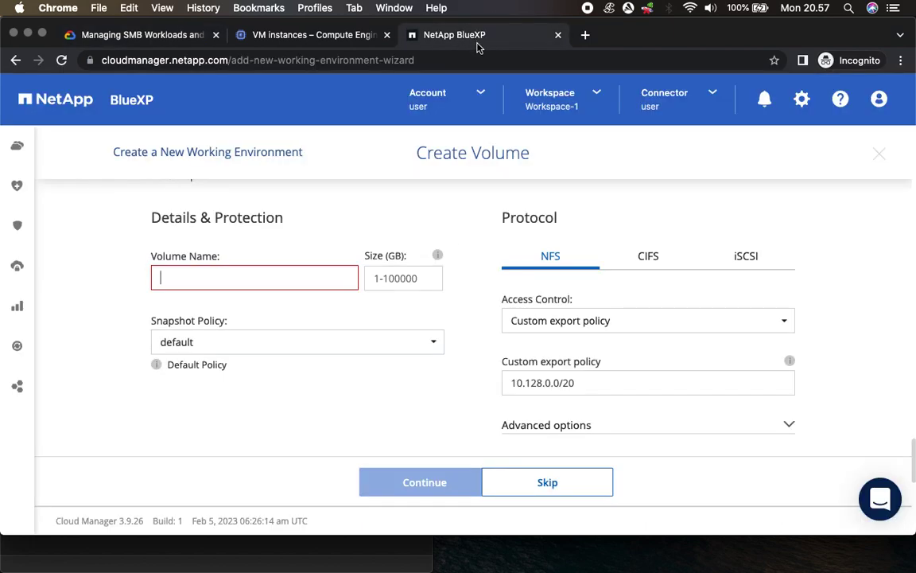
left_click(555, 488)
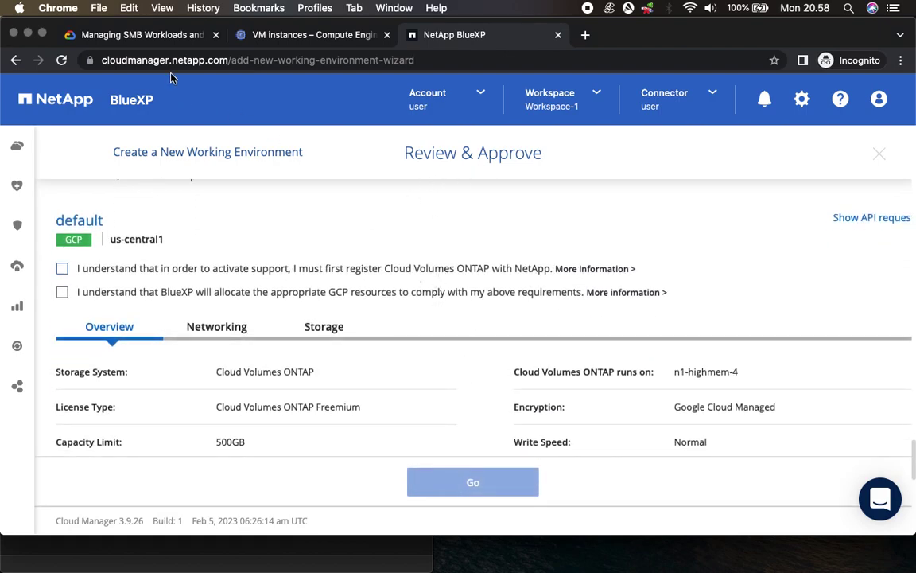
Step: Following the lab's instruction 19, accept both the support registration and GCP resource acknowledgements and start deploying the working environment
left_click(143, 35)
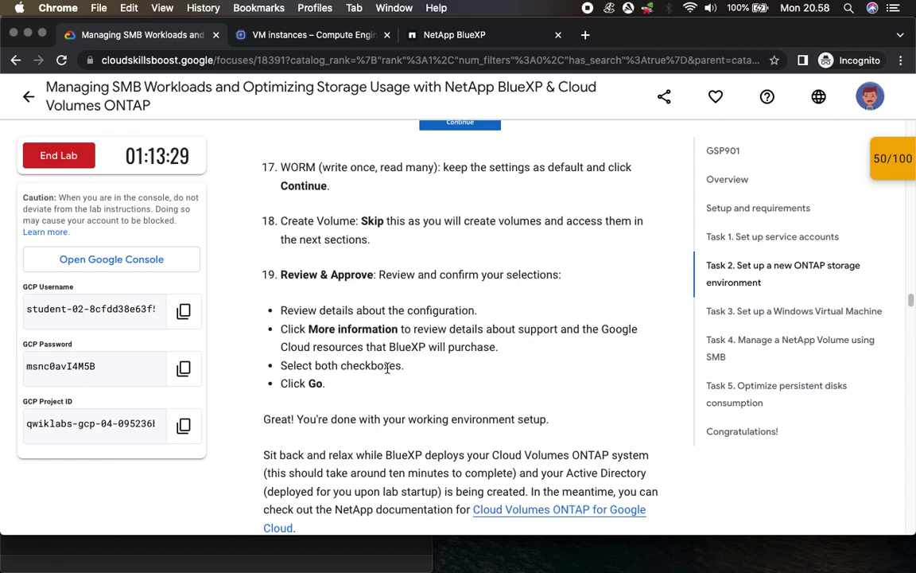
left_click(477, 35)
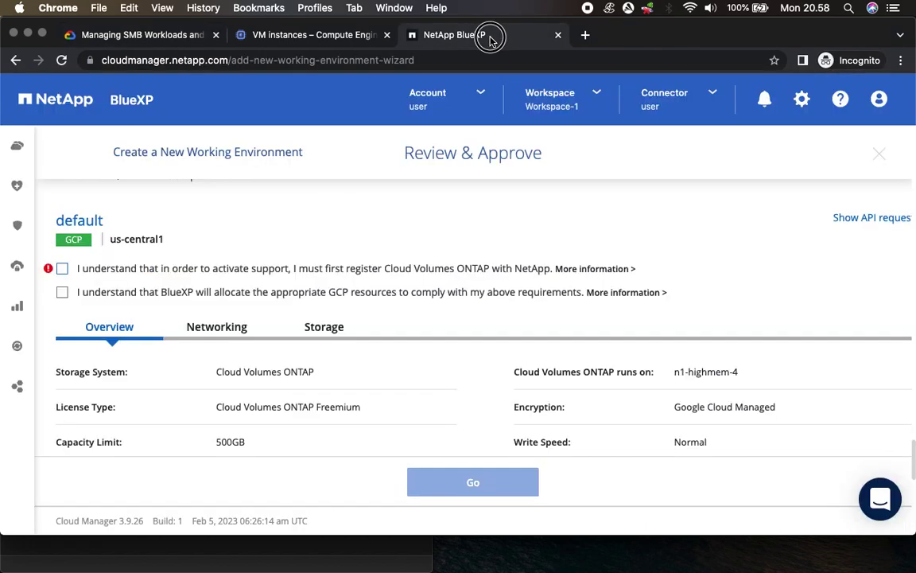
scroll(473, 277, "down", 5)
scroll(473, 276, "up", 5)
scroll(472, 277, "up", 5)
scroll(147, 354, "down", 5)
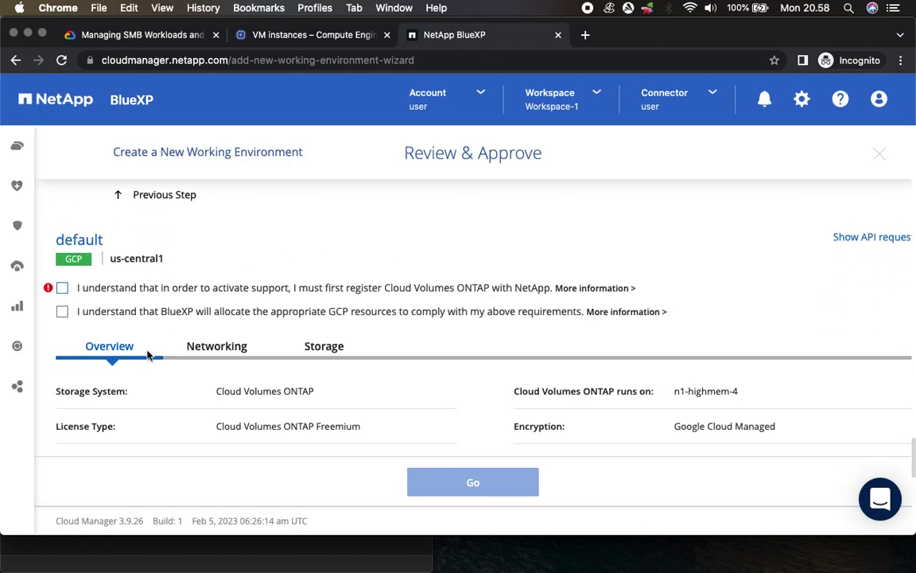
left_click(62, 286)
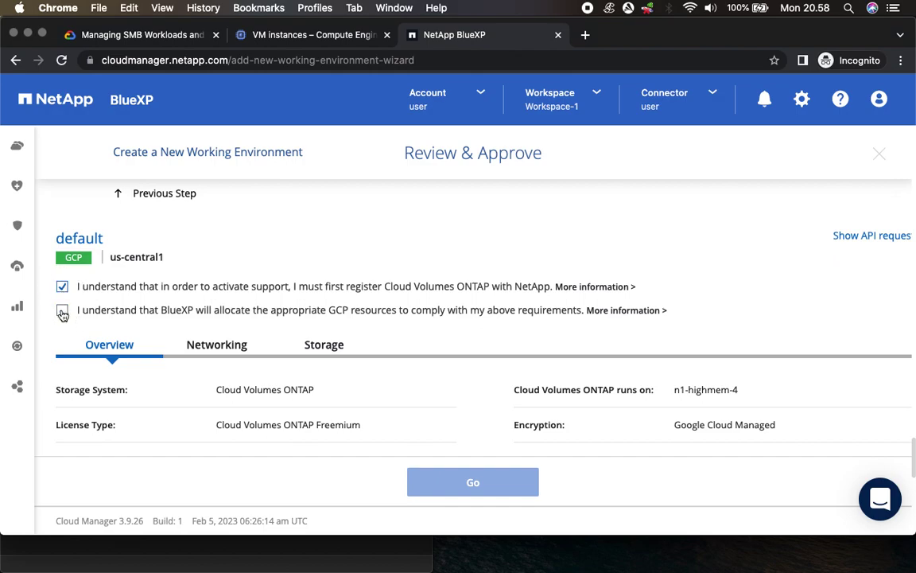
left_click(62, 311)
left_click(455, 482)
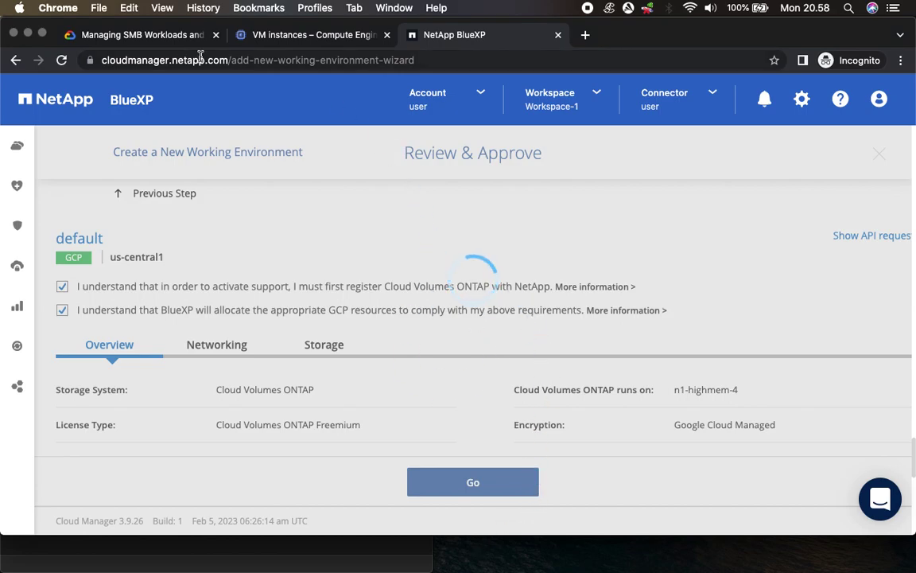
Step: Read the lab's note on how long the Cloud Volumes ONTAP deployment takes, and return to the BlueXP deployment page
left_click(165, 40)
scroll(609, 302, "down", 5)
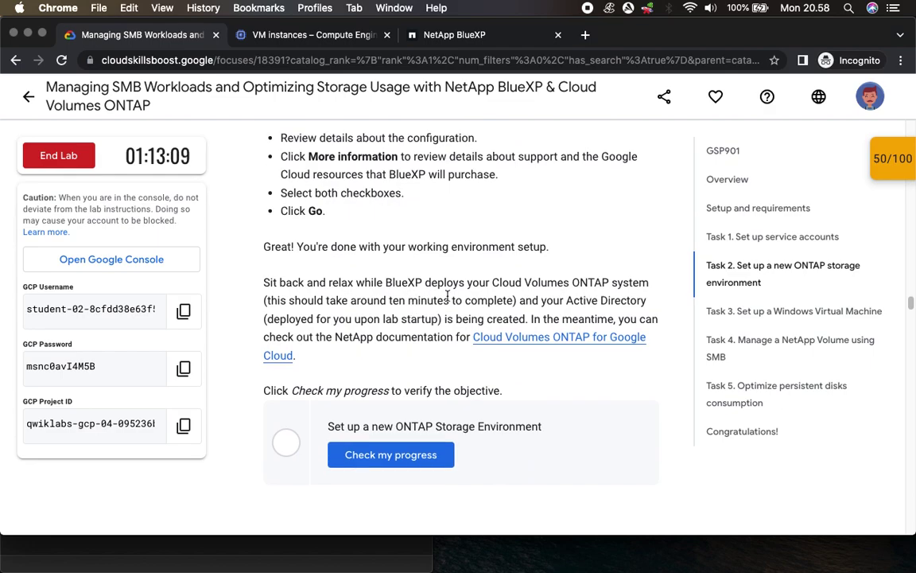
left_click_drag(387, 301, 517, 300)
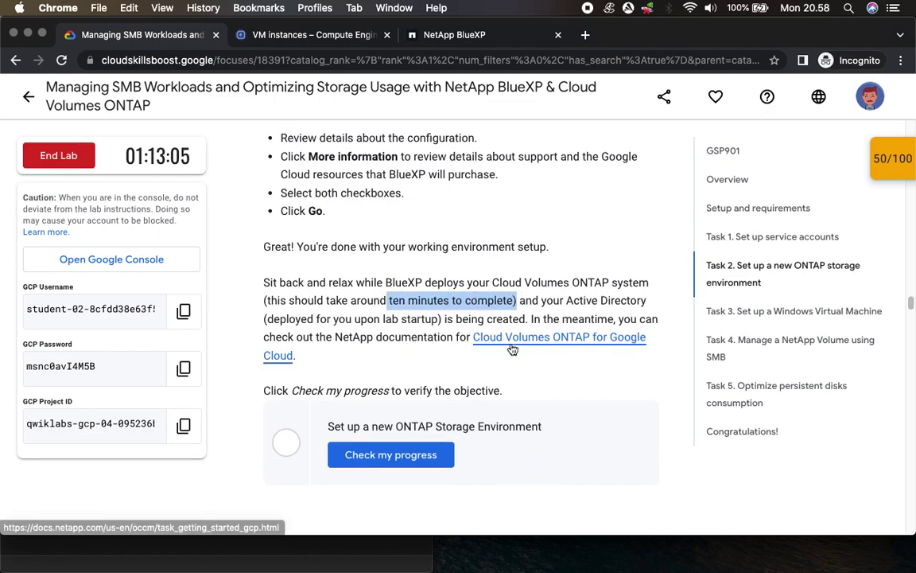
scroll(513, 422, "down", 3)
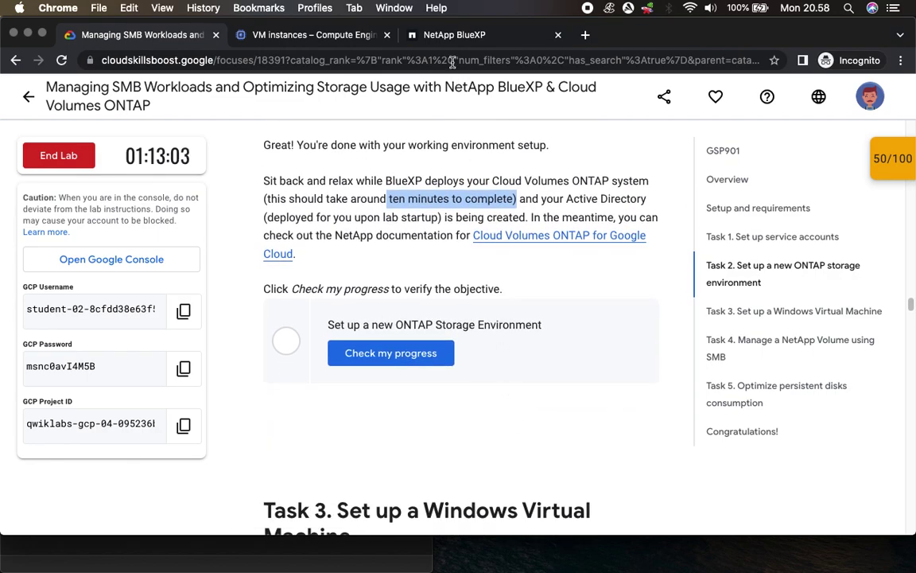
left_click(459, 37)
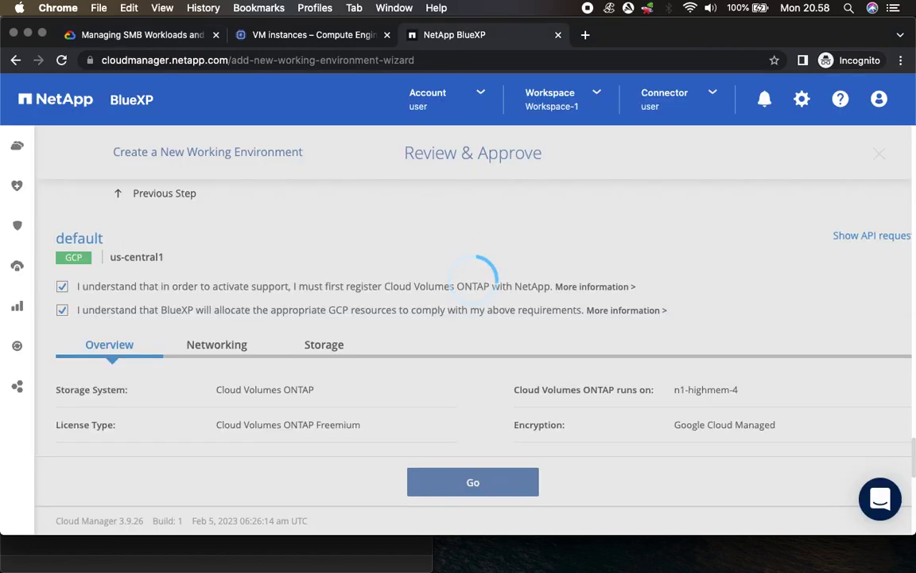
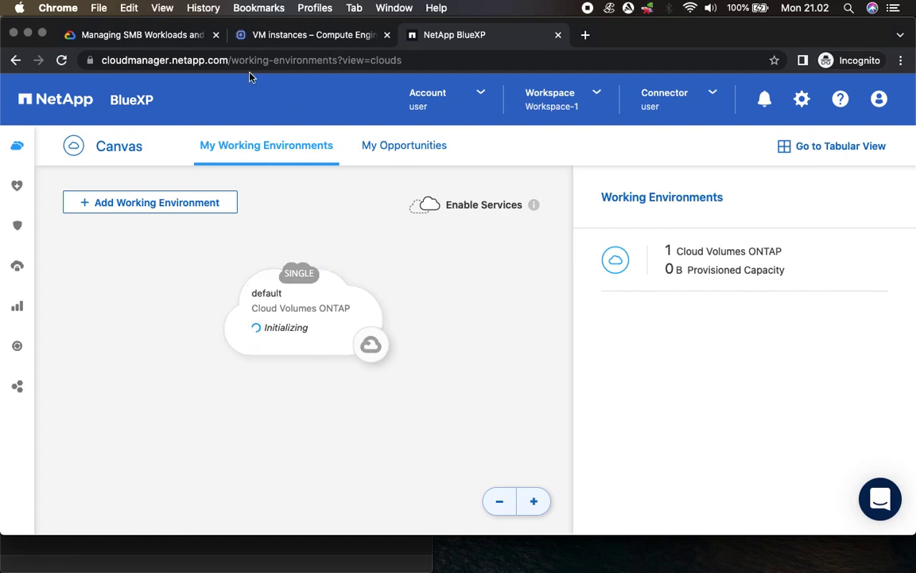
Step: Check the lab progress for Set up a new ONTAP Storage Environment, and return to the BlueXP canvas
left_click(134, 35)
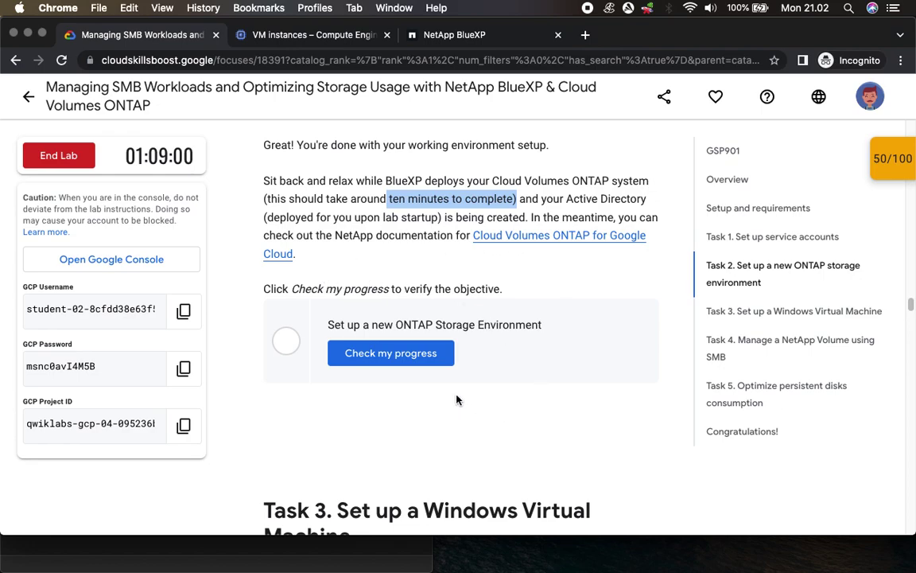
left_click(390, 353)
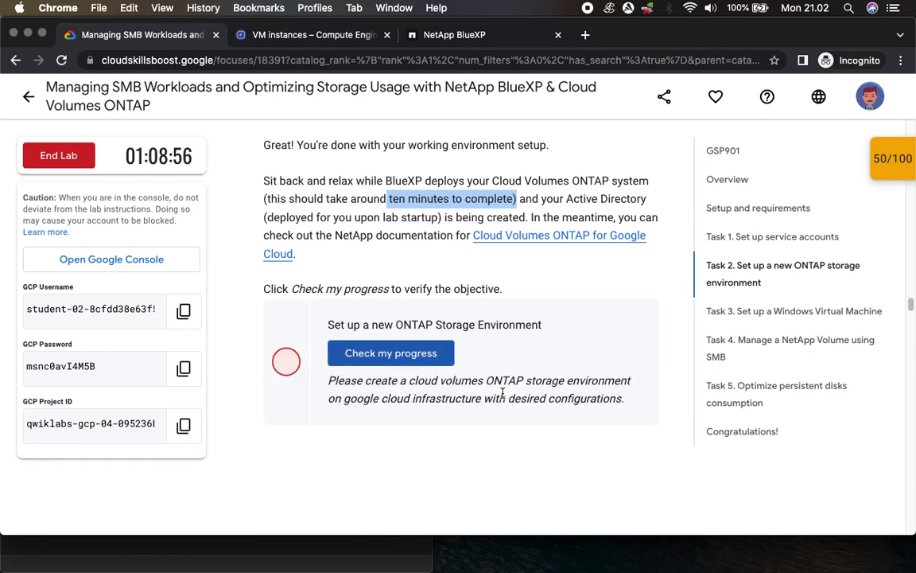
left_click(465, 35)
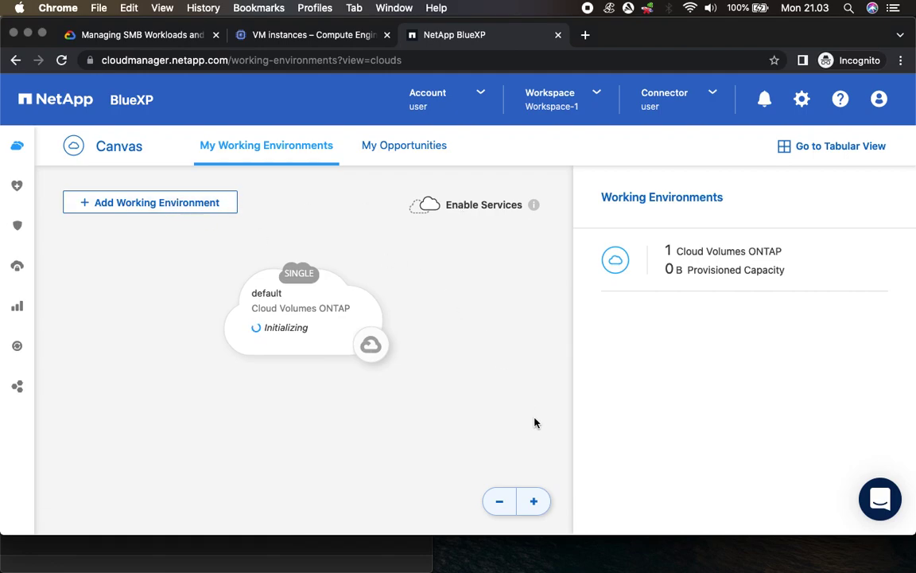
left_click(499, 507)
left_click(498, 508)
left_click(499, 507)
left_click(496, 506)
left_click(496, 506)
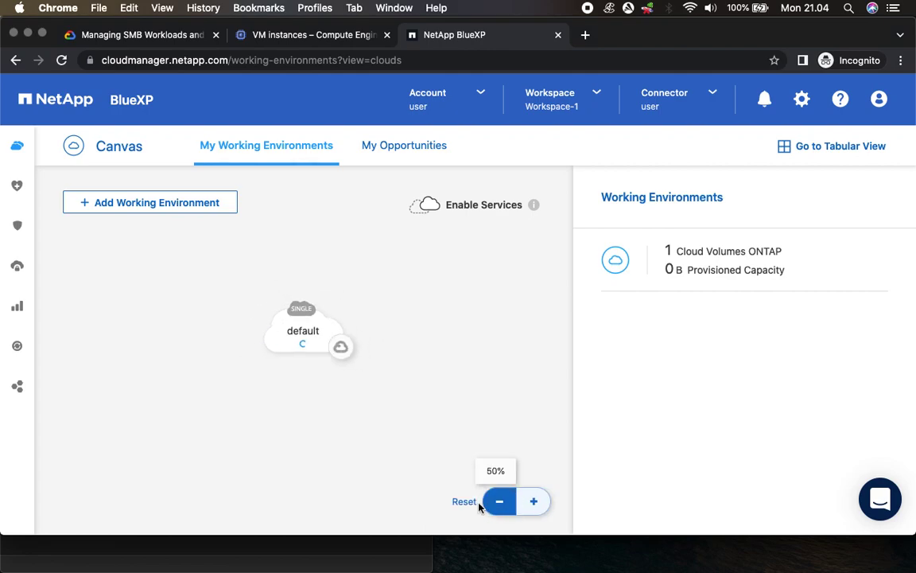
left_click(466, 501)
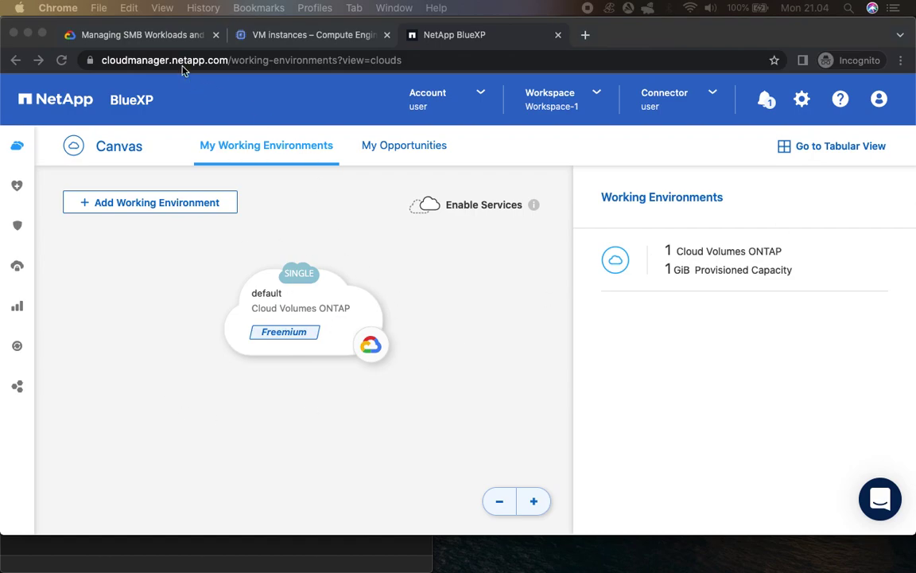
Step: Verify the new ONTAP storage environment objective on the lab page and in its Checkpoints list
left_click(179, 35)
left_click(417, 366)
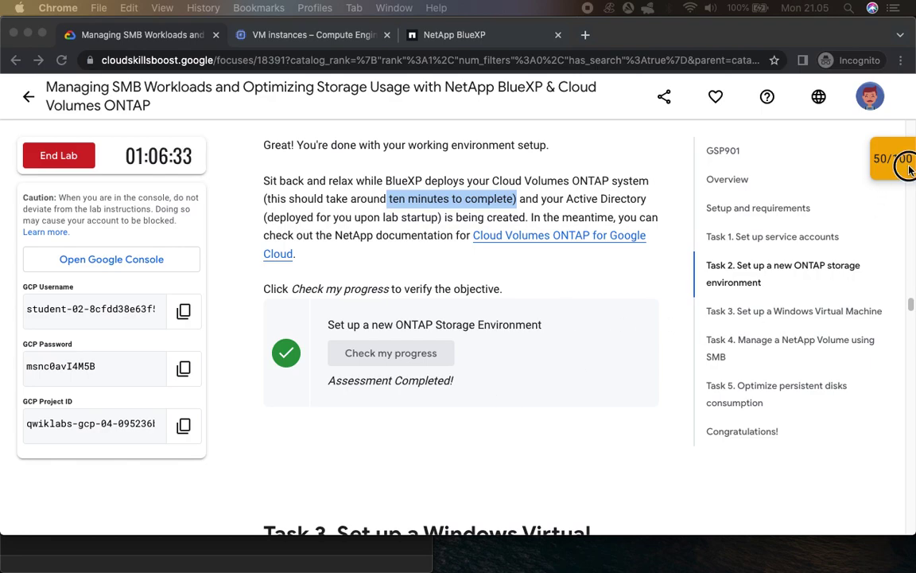
left_click(883, 181)
scroll(848, 270, "down", 1)
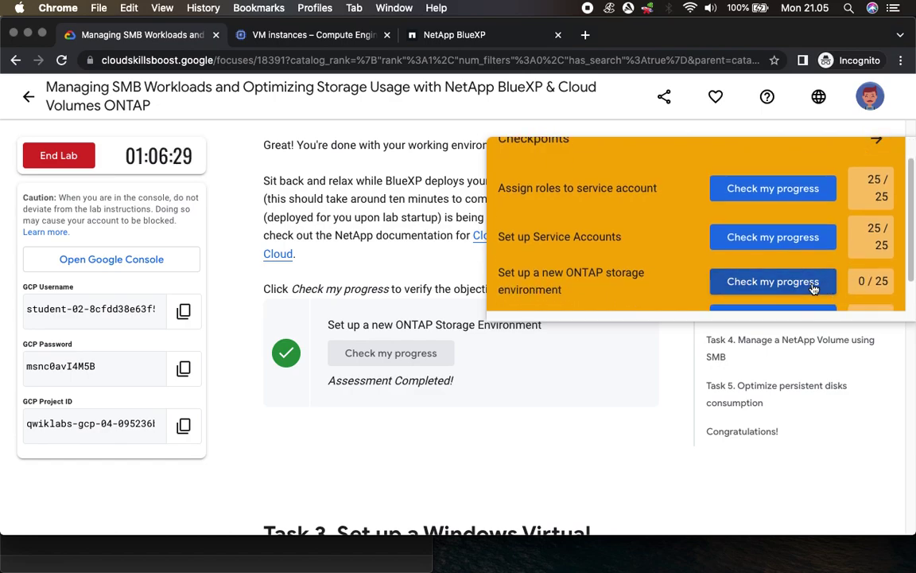
left_click(814, 286)
left_click(879, 143)
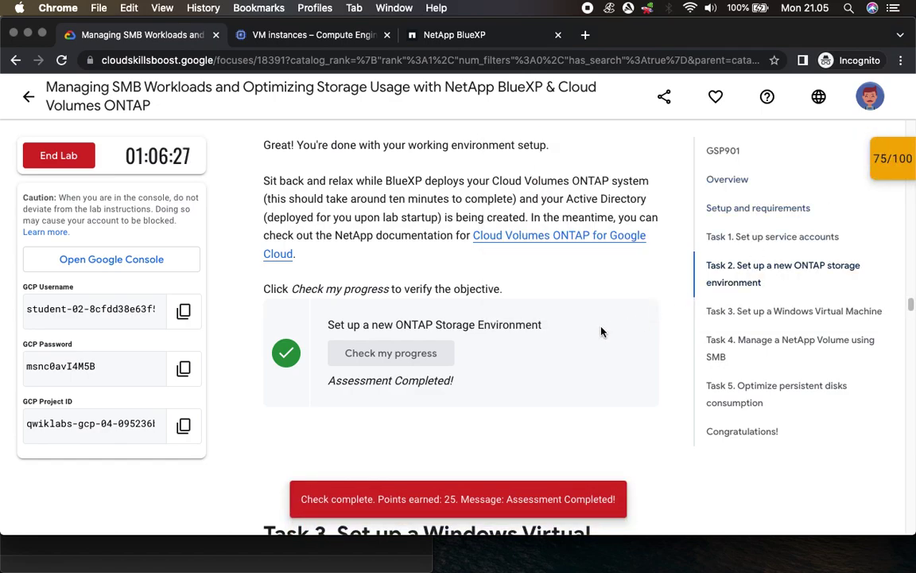
Step: Read the lab's Task 3 introduction and copy the instruction 1 commands that create the windows-vm instance
scroll(541, 292, "down", 5)
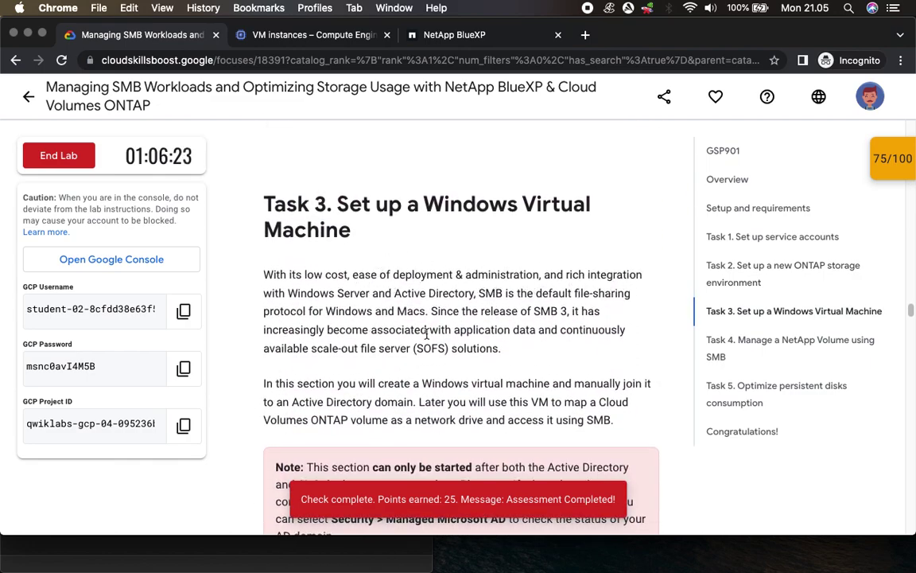
scroll(509, 302, "down", 2)
scroll(533, 260, "down", 4)
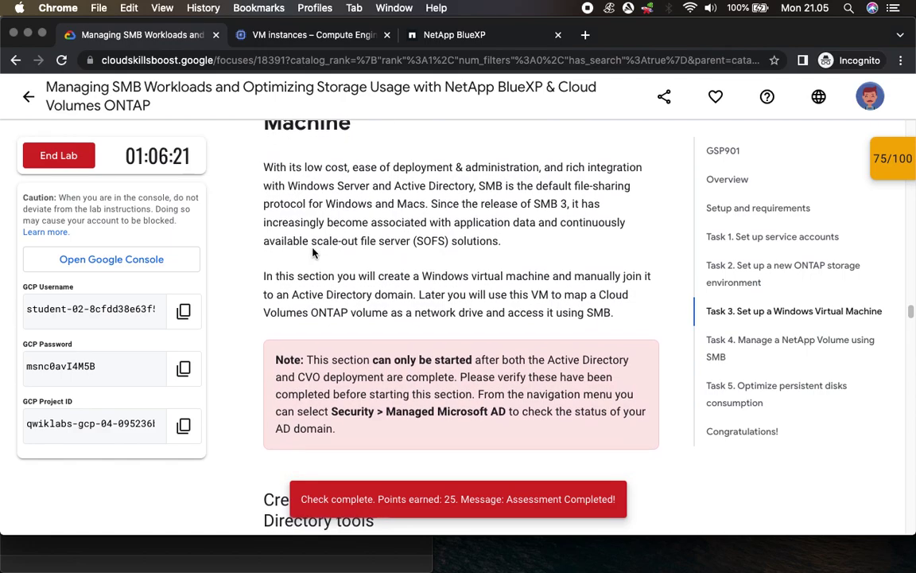
scroll(293, 247, "down", 1)
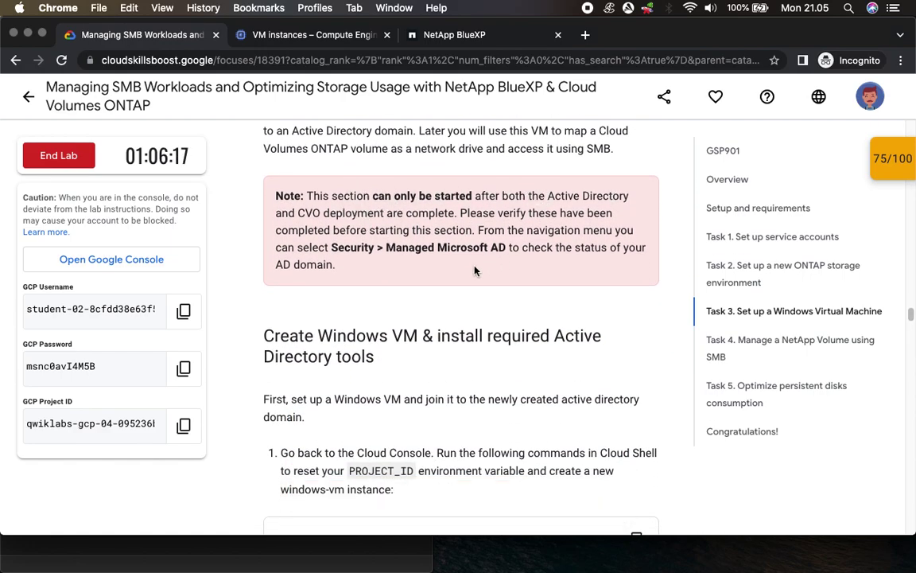
scroll(534, 296, "down", 4)
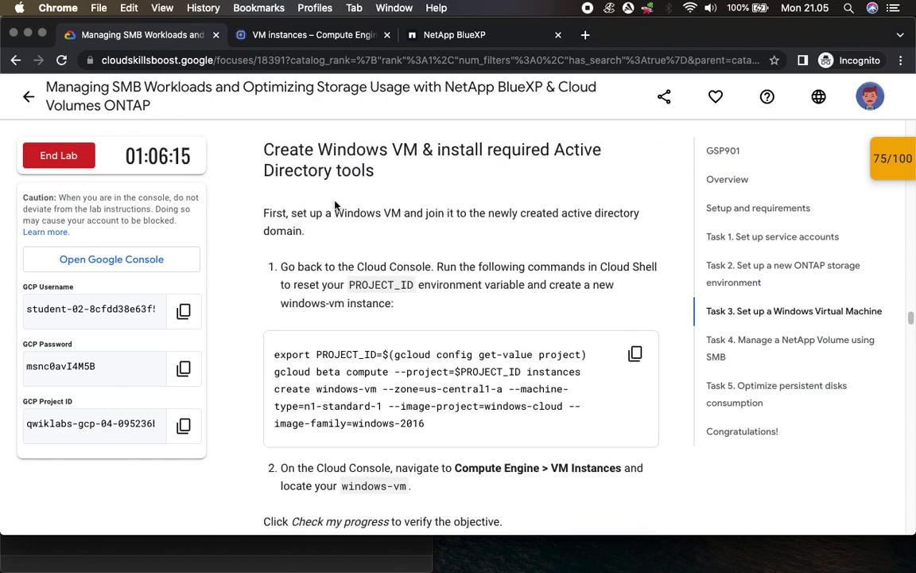
scroll(459, 261, "down", 3)
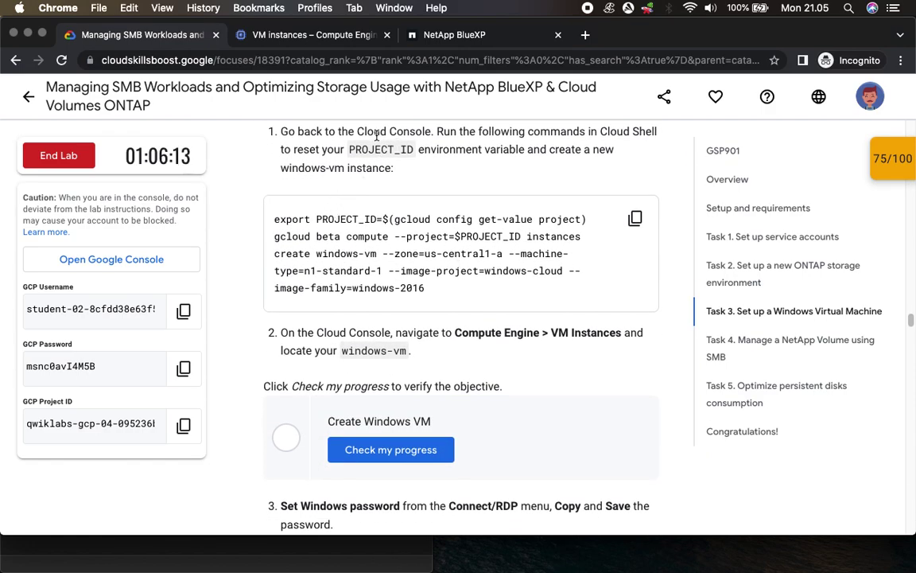
left_click_drag(367, 140, 438, 134)
left_click(635, 226)
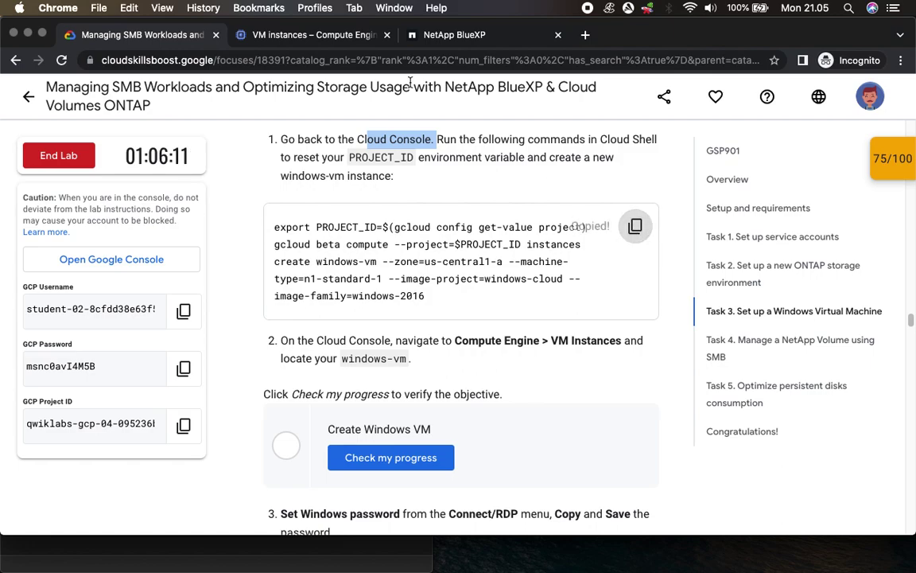
Step: Switch to the Google Cloud console, enlarge the Cloud Shell terminal and reconnect its session
left_click(320, 41)
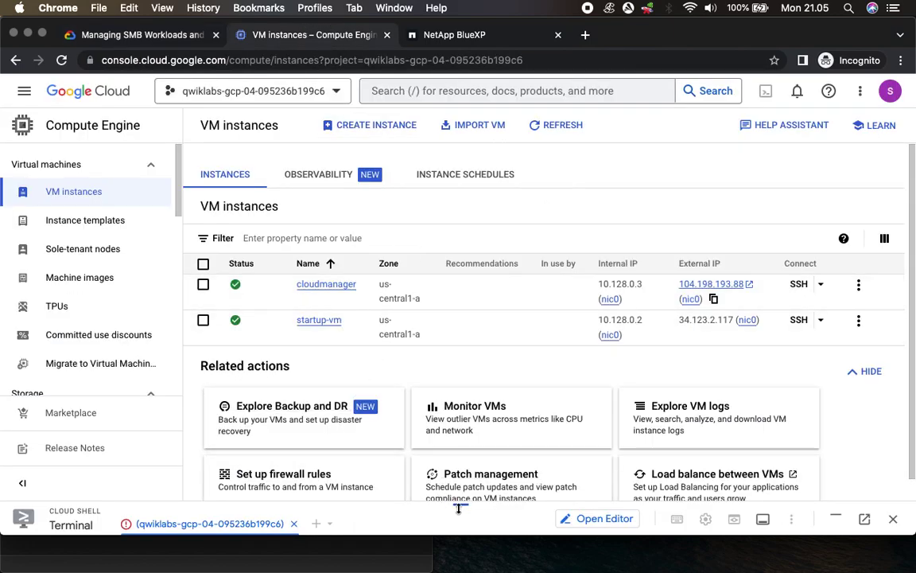
left_click_drag(461, 437, 470, 256)
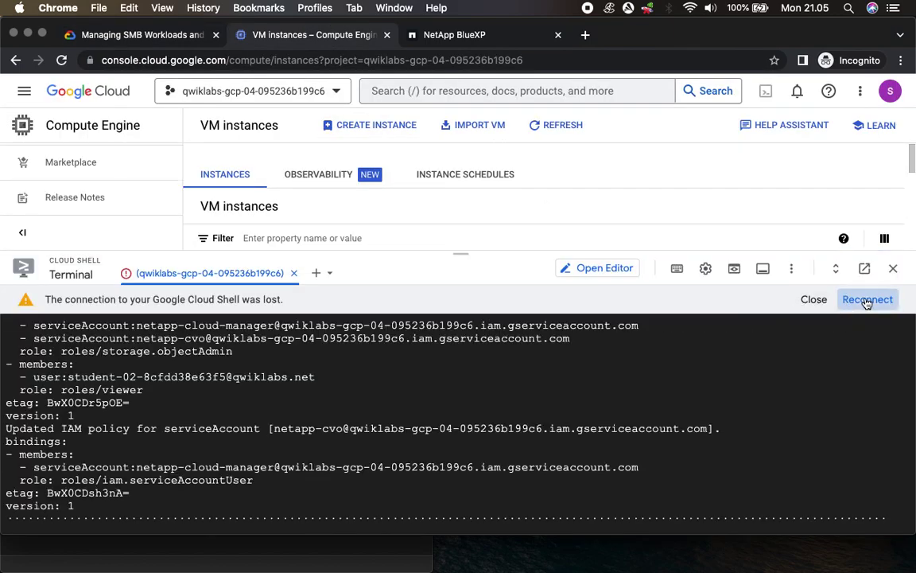
left_click(866, 299)
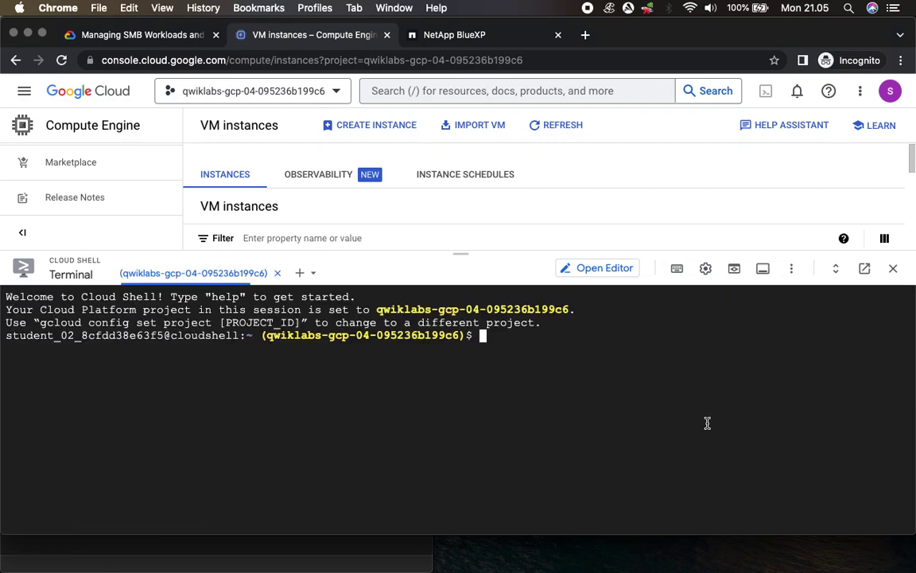
Step: Run the copied commands to create windows-vm in us-central1-a with machine type n1-standard-1 and image family windows-2016, authorizing Cloud Shell
key("super+v")
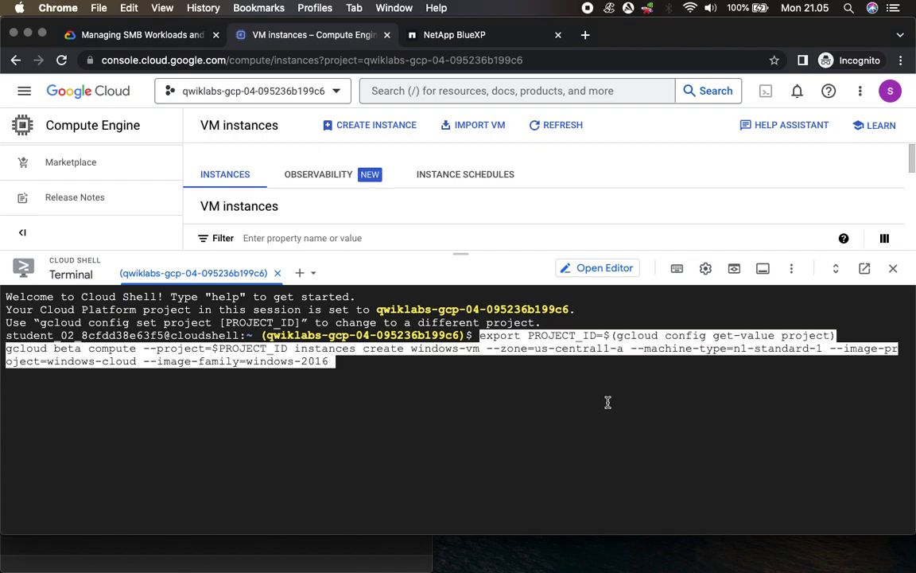
key("Return")
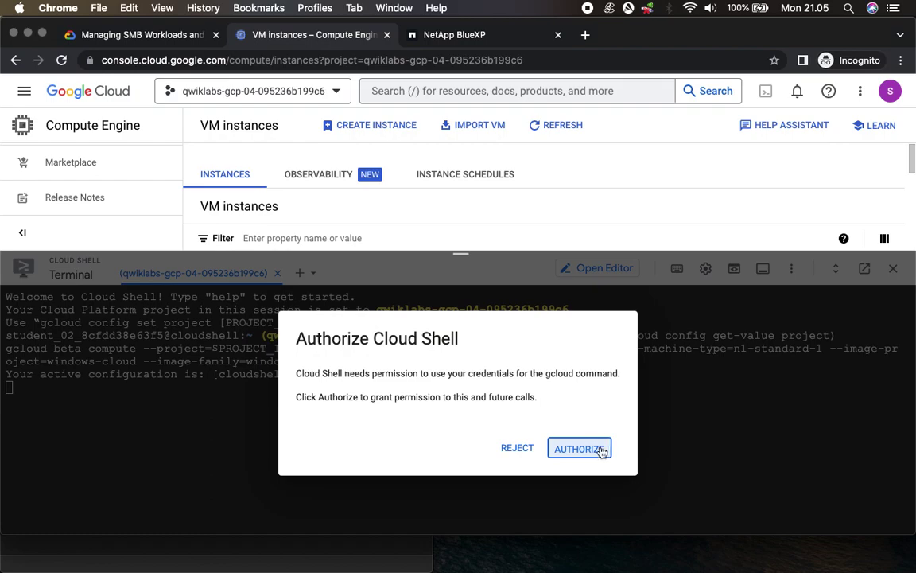
left_click(579, 449)
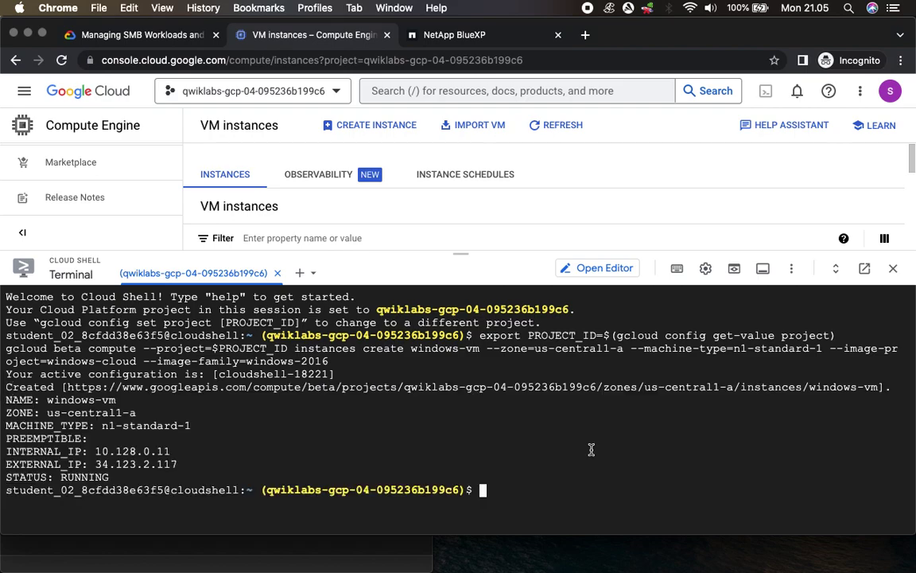
Step: Shrink the Cloud Shell terminal, refresh the VM instances list to locate windows-vm, and return to the lab instructions
left_click(468, 310)
left_click_drag(468, 310, 466, 370)
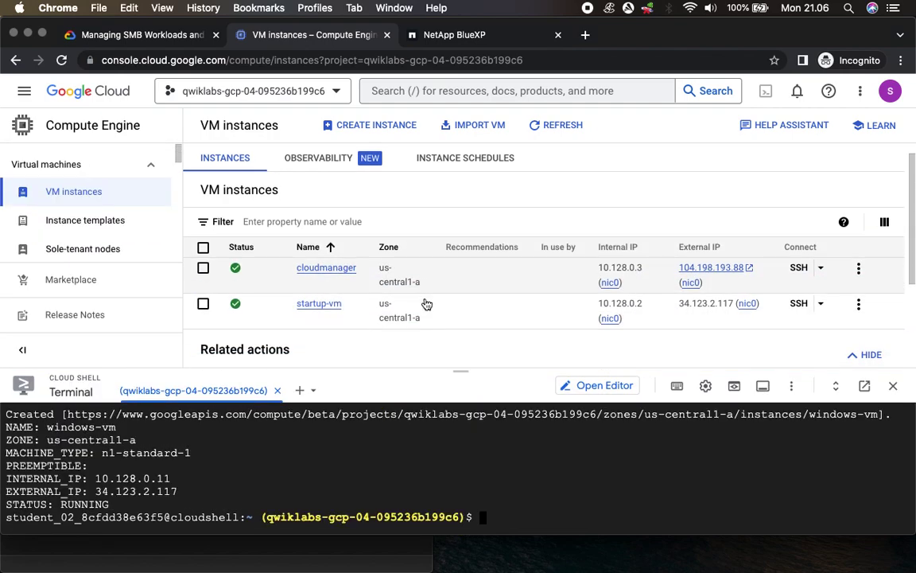
scroll(427, 303, "down", 2)
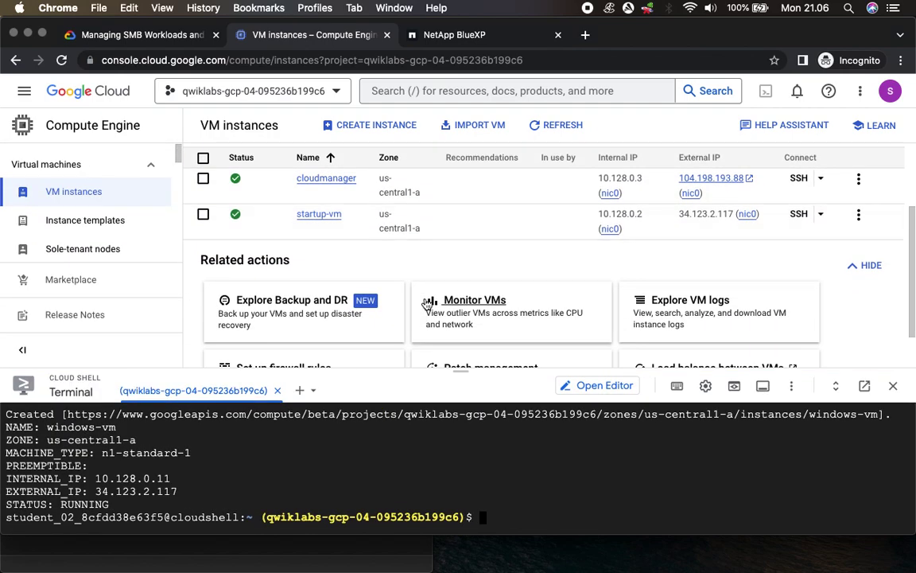
left_click(554, 127)
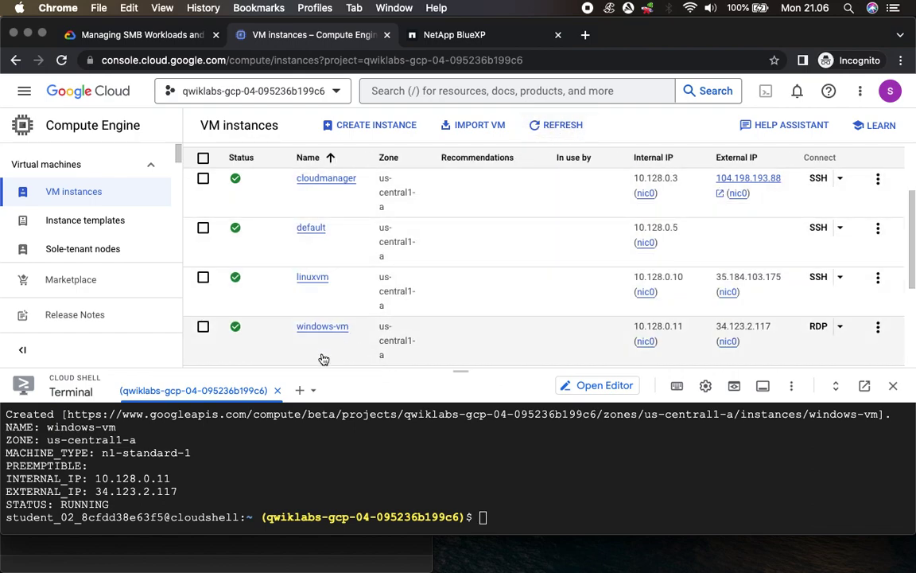
scroll(430, 301, "up", 3)
scroll(429, 301, "down", 5)
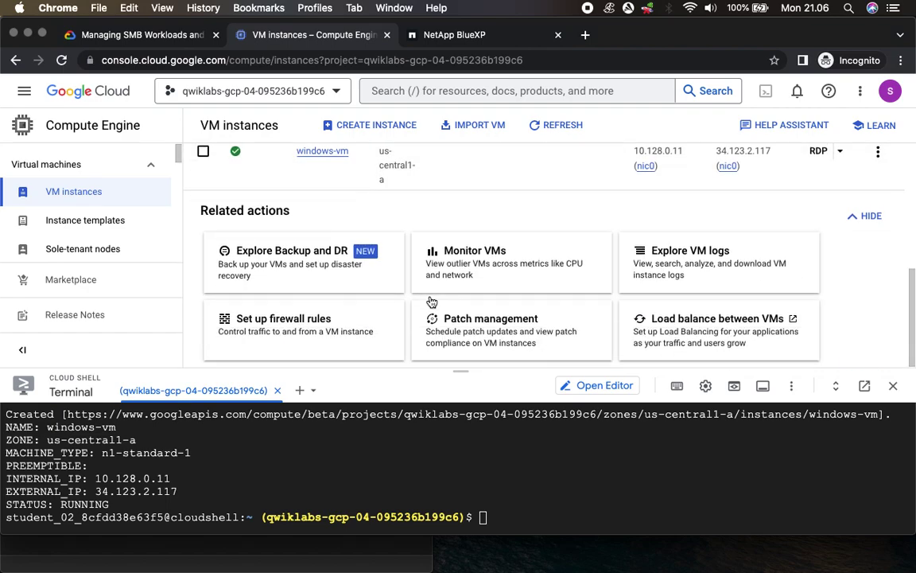
scroll(429, 301, "up", 5)
left_click(145, 35)
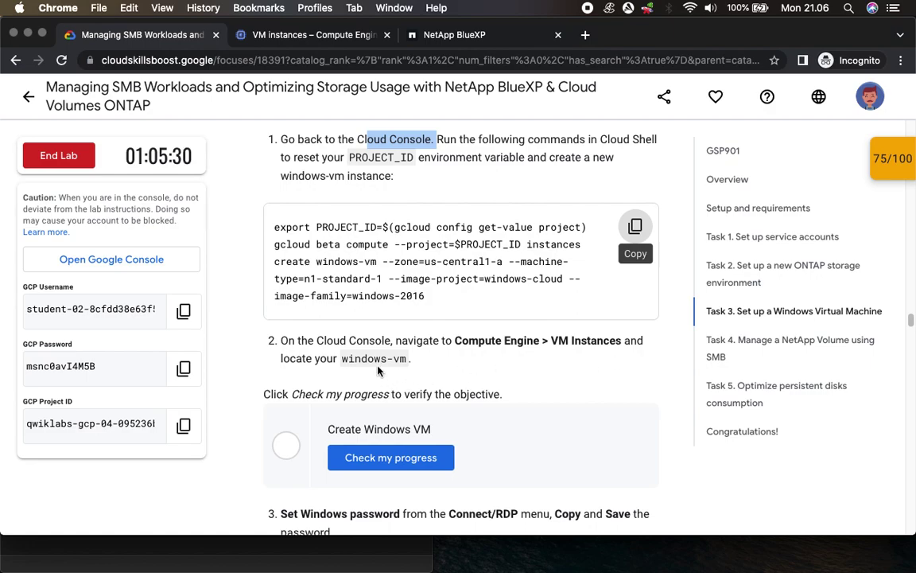
Step: Verify the Create Windows VM objective in the lab, then open the Checkpoints score overview, recheck progress there and close it
left_click_drag(342, 359, 445, 365)
left_click(398, 458)
scroll(525, 463, "down", 5)
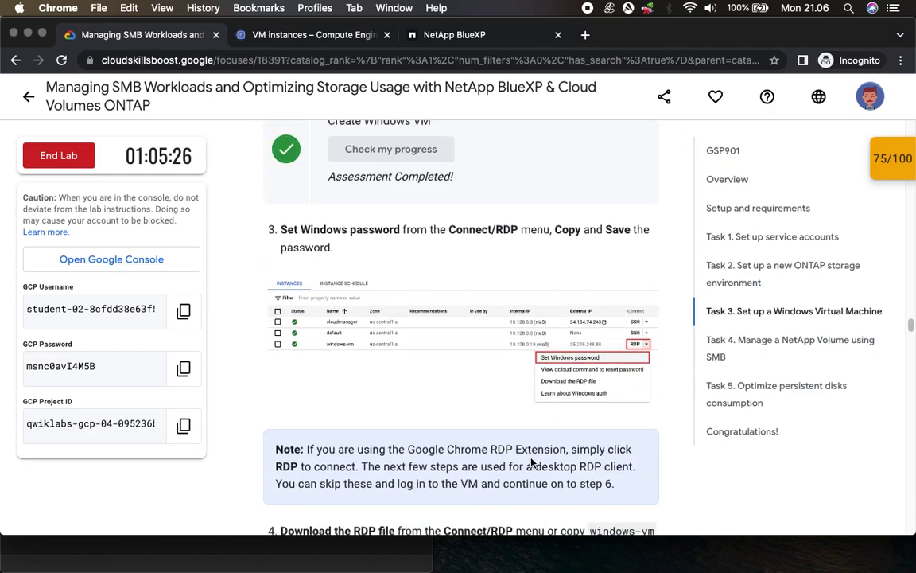
left_click(889, 159)
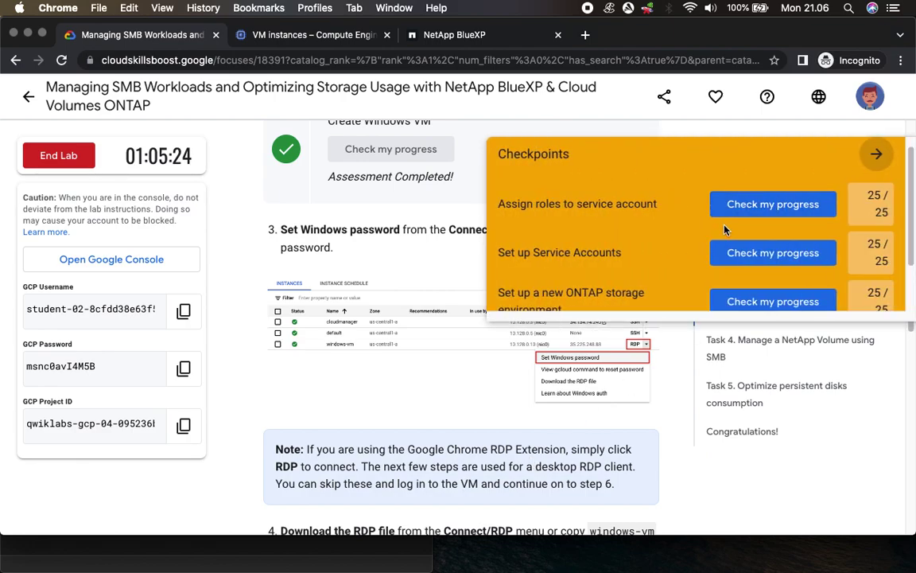
left_click(760, 282)
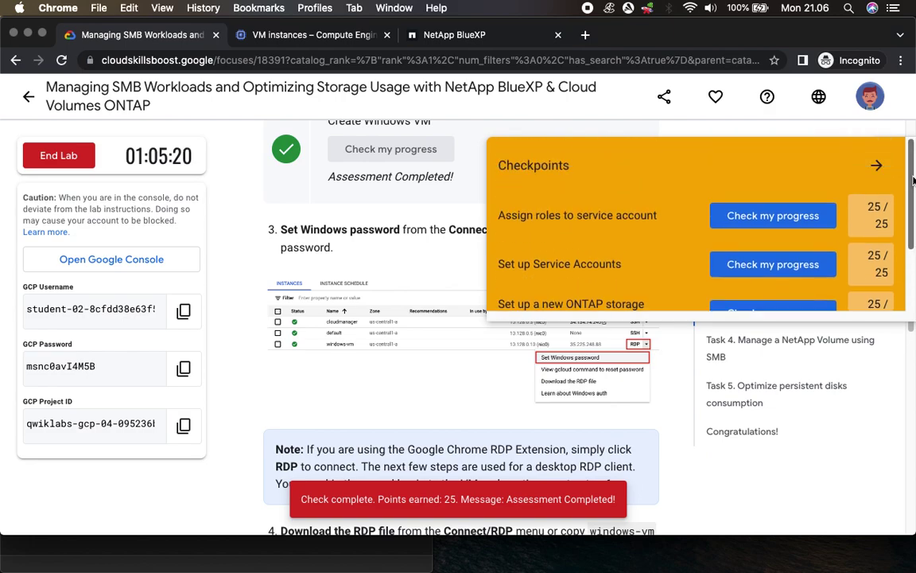
left_click(882, 169)
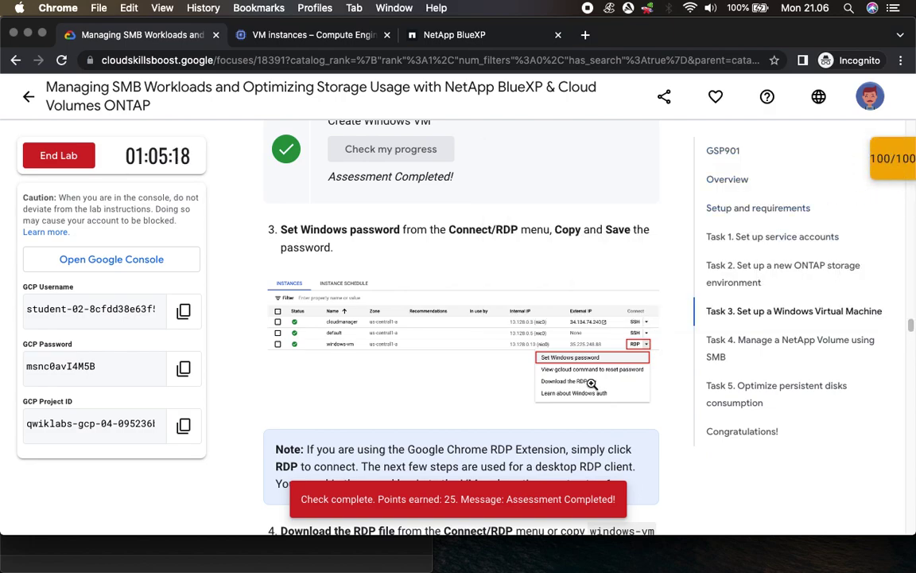
Step: Return to the Google Cloud console, shrink the Cloud Shell terminal and open the Windows password setup for windows-vm
scroll(570, 373, "down", 2)
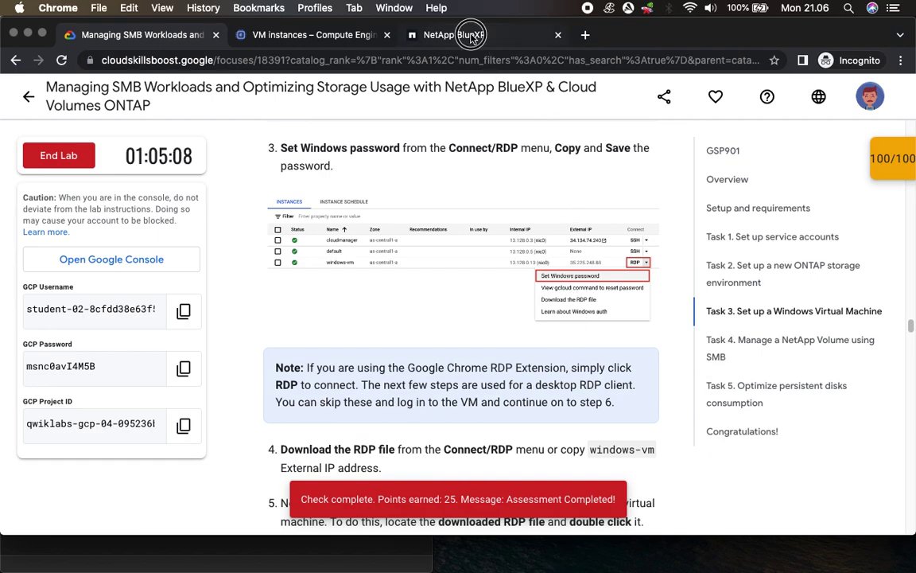
left_click(426, 34)
left_click(319, 38)
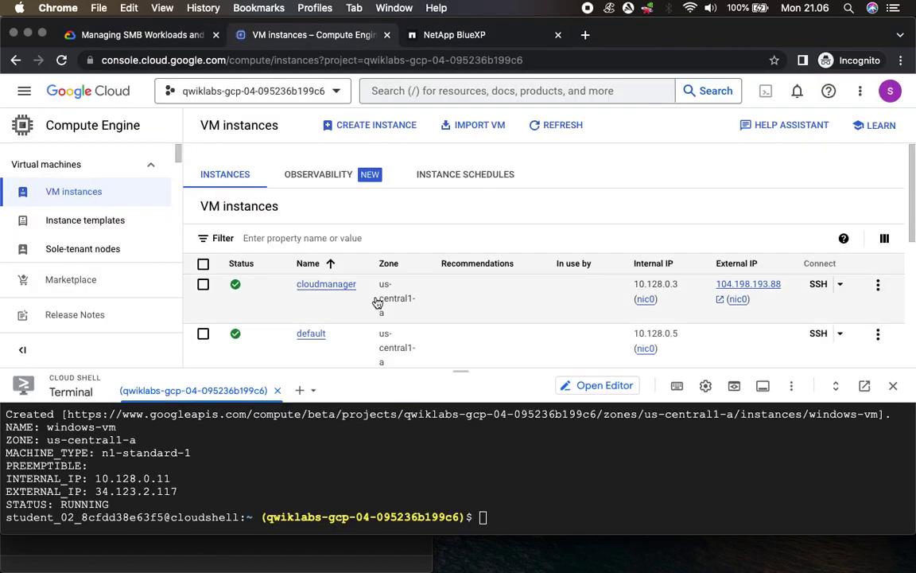
scroll(416, 298, "down", 3)
left_click_drag(459, 369, 466, 515)
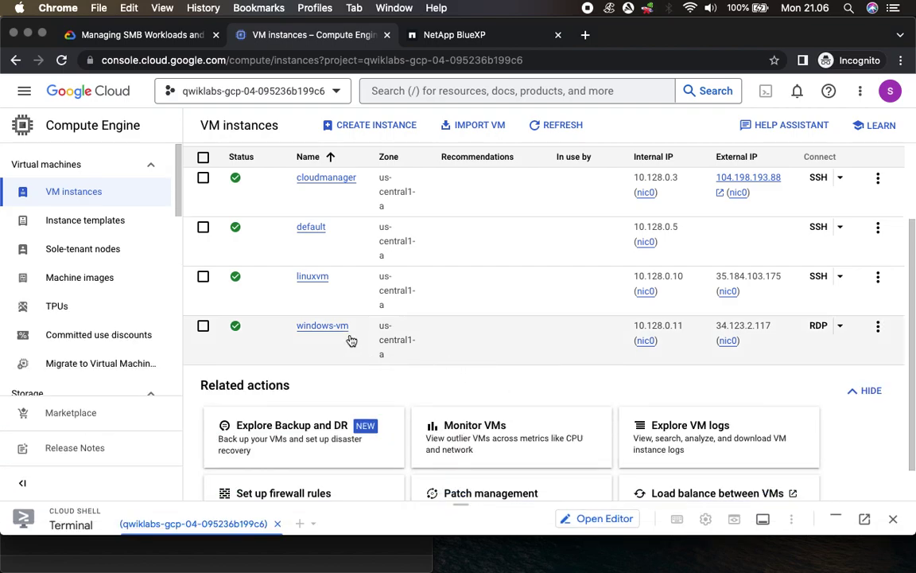
left_click(839, 325)
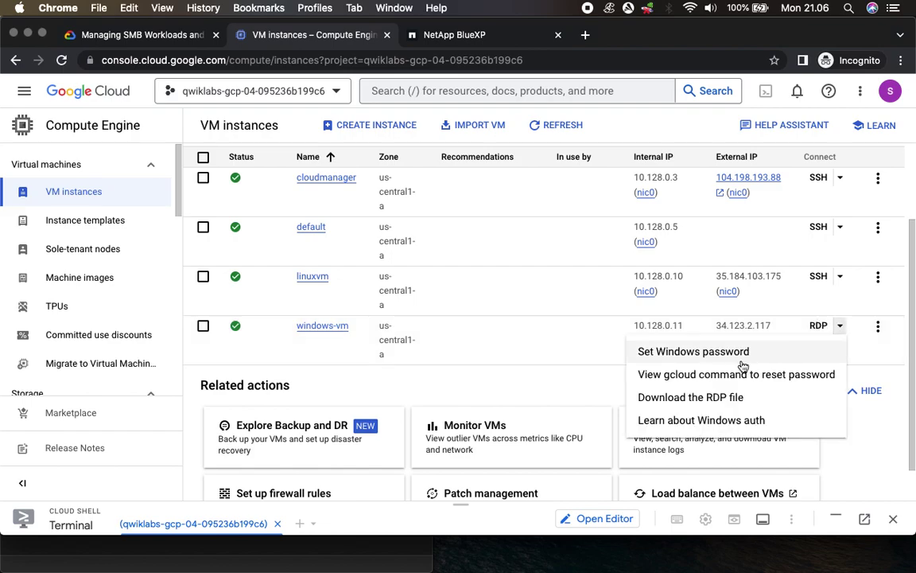
left_click(701, 355)
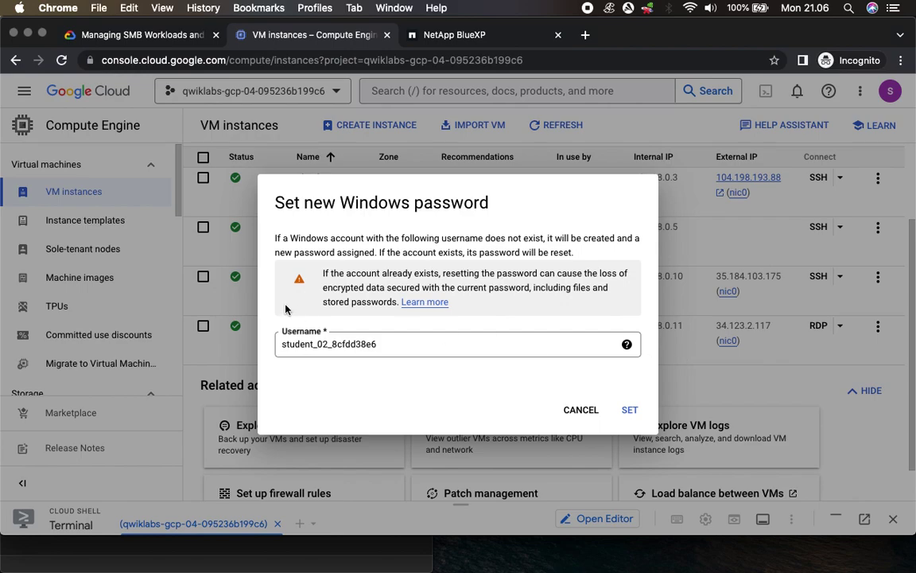
Step: Copy the proposed Windows username, keep it in the address field of a new browser tab, and return to the password dialog
double_click(448, 340)
key("super+c")
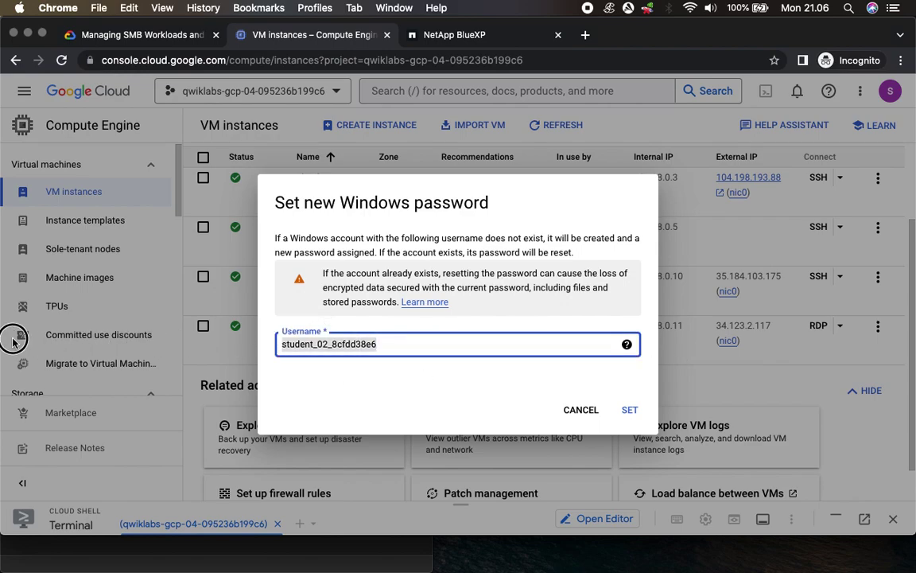
key("super+t")
key("super+v")
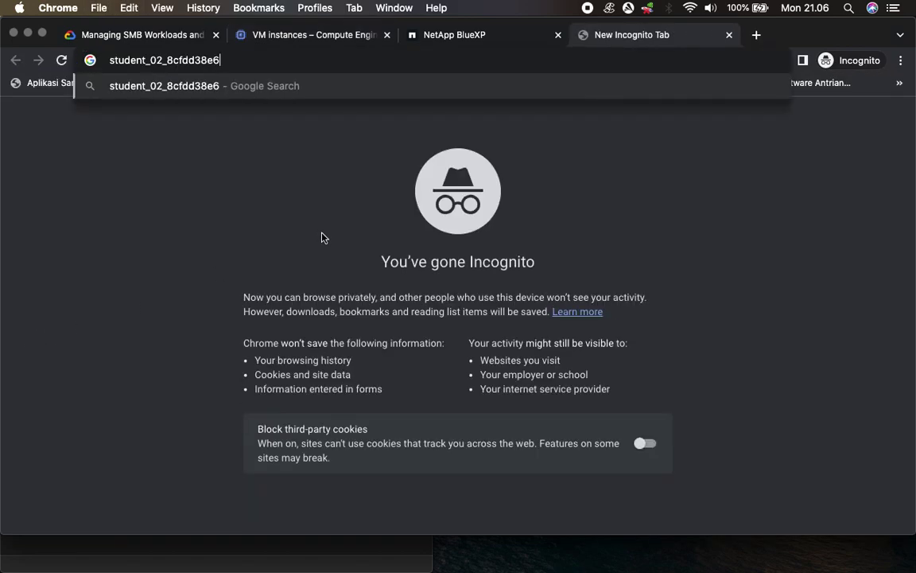
left_click(501, 39)
left_click(301, 36)
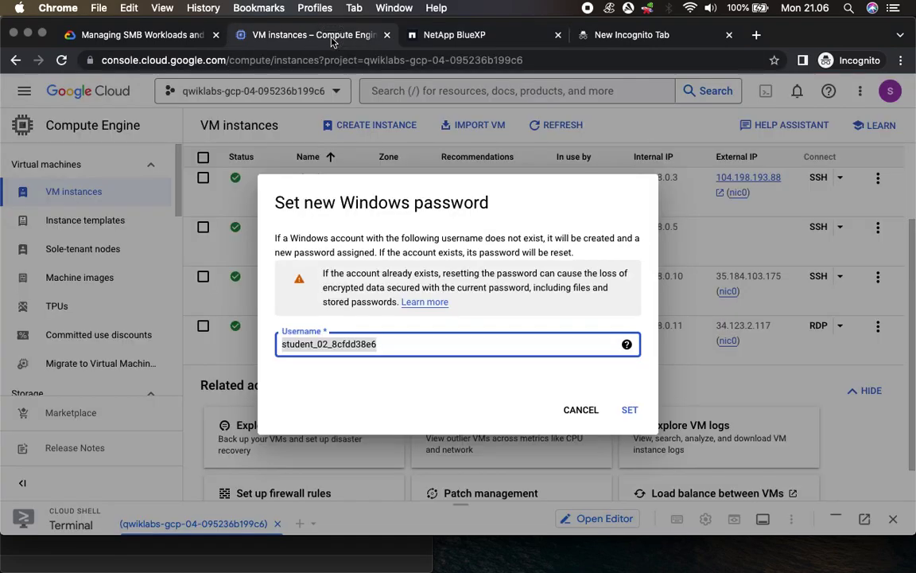
Step: Generate the new Windows password for the proposed username, copy it and paste the password into another new browser tab for safekeeping
left_click(629, 410)
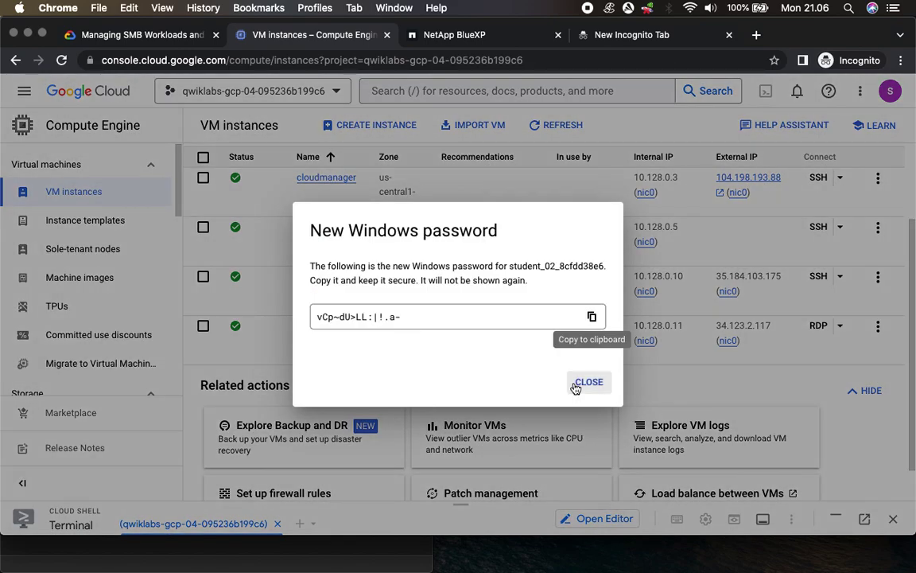
left_click(592, 316)
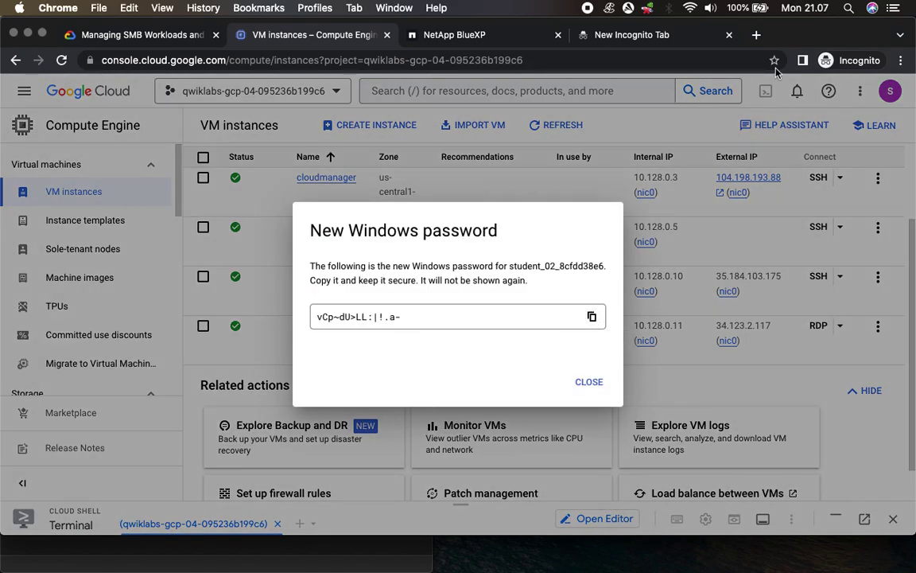
left_click(757, 36)
key("super+v")
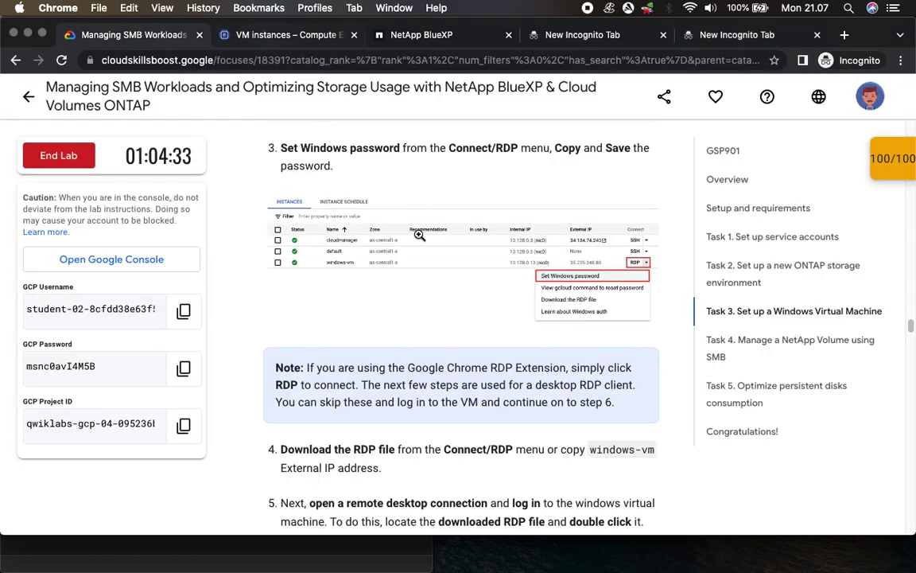
Step: Read lab instructions 4 to 6, close the new Windows password dialog in the console and download the RDP file for windows-vm
scroll(413, 465, "down", 3)
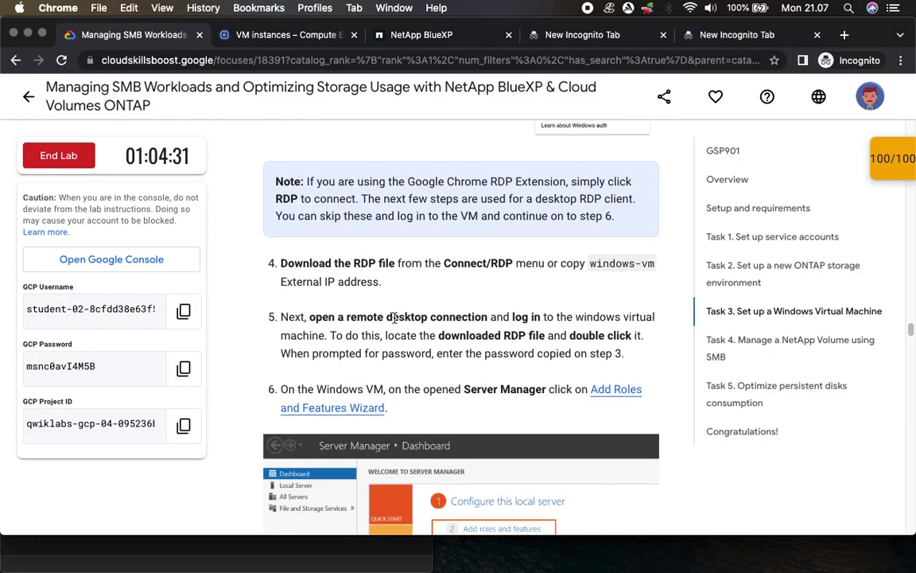
left_click(302, 35)
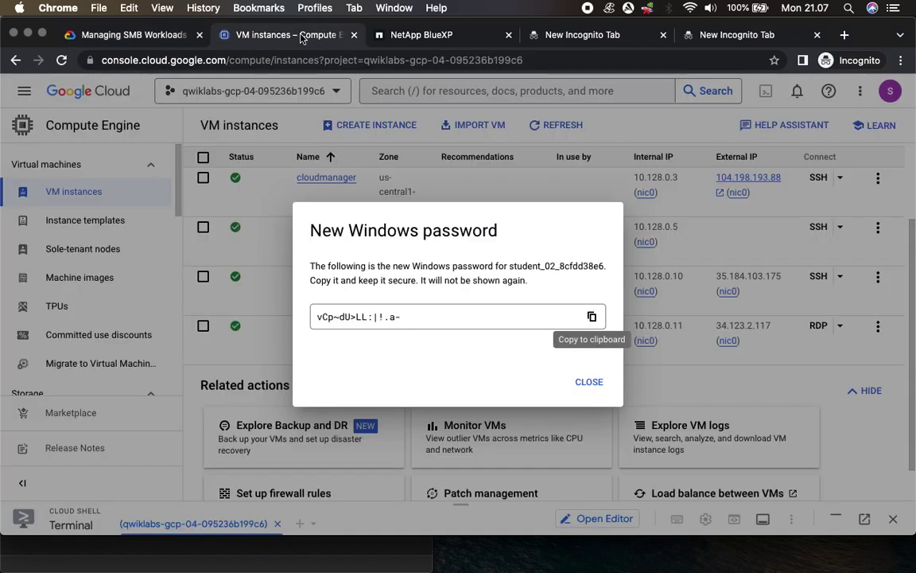
left_click(593, 386)
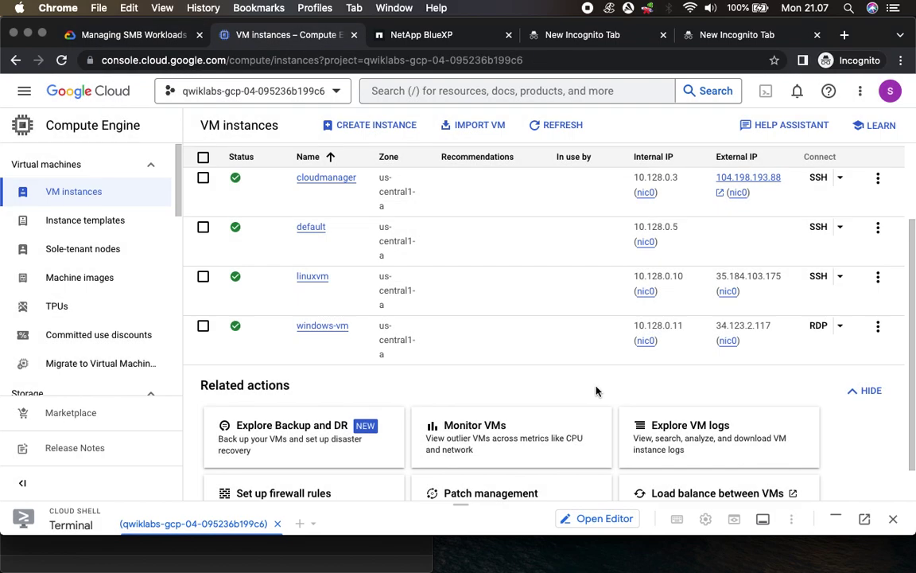
left_click(840, 328)
left_click(678, 397)
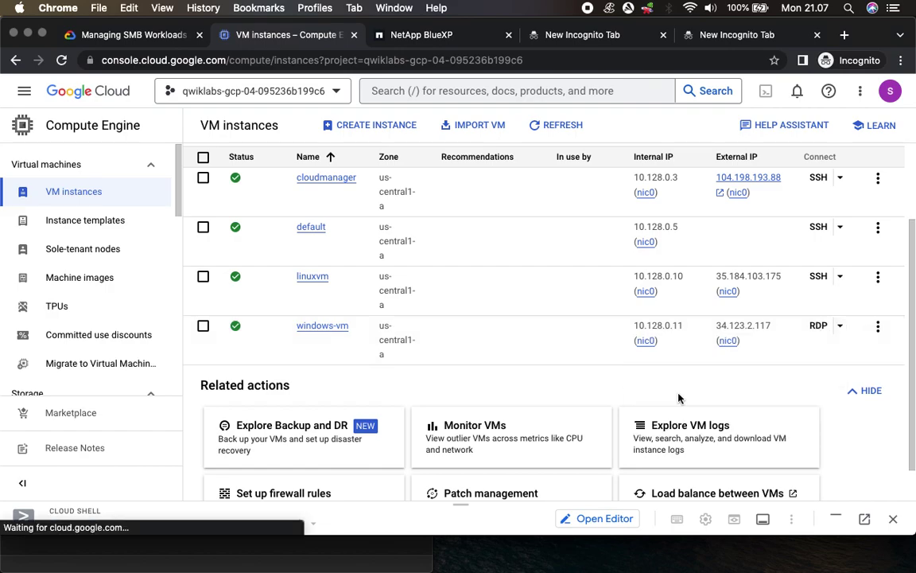
Step: Try to connect to windows-vm with the already downloaded RDP file
left_click(71, 516)
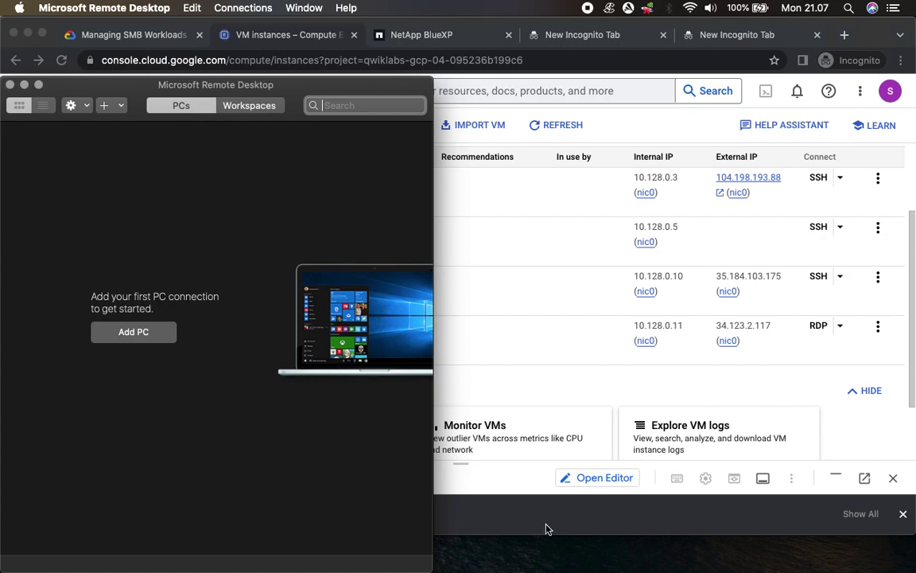
left_click(545, 527)
left_click(63, 517)
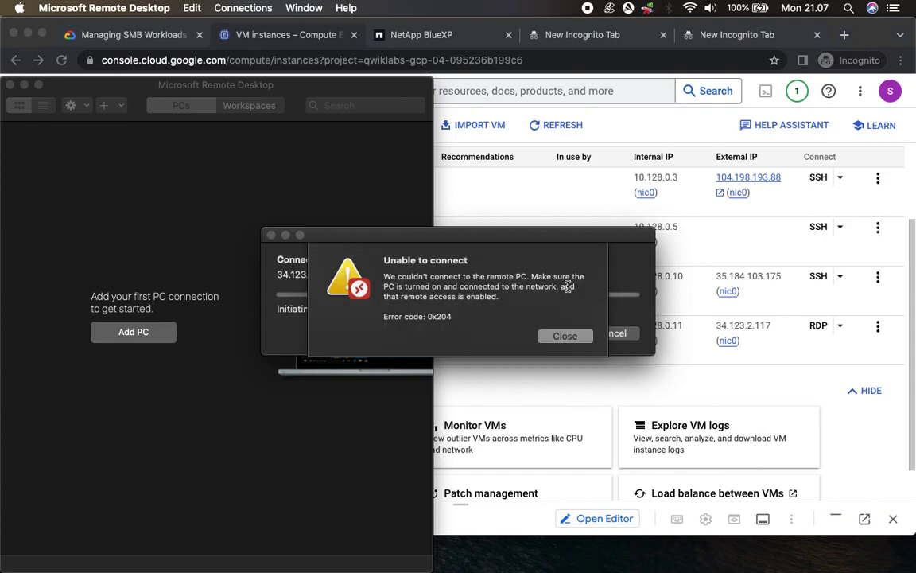
left_click(557, 335)
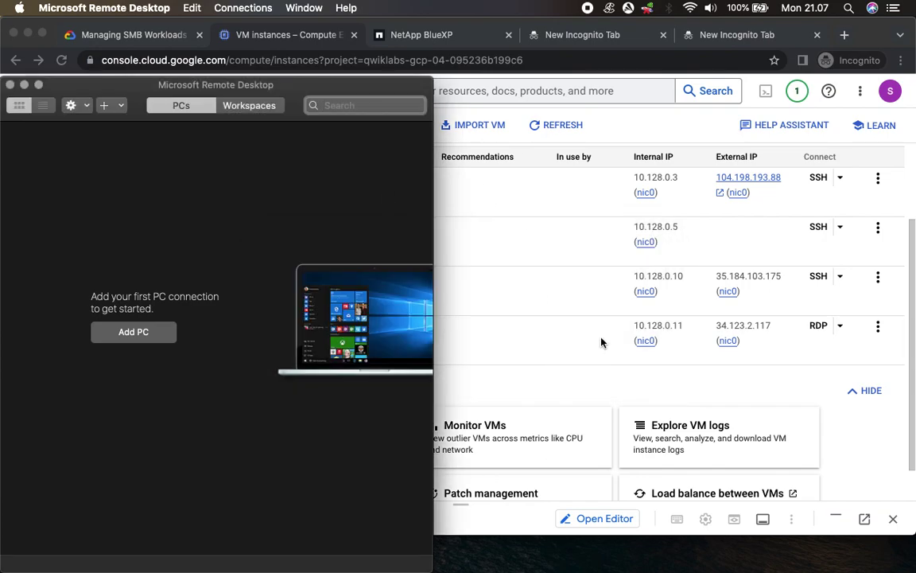
Step: Download a fresh RDP file for windows-vm and try the remote desktop connection with it
left_click(756, 388)
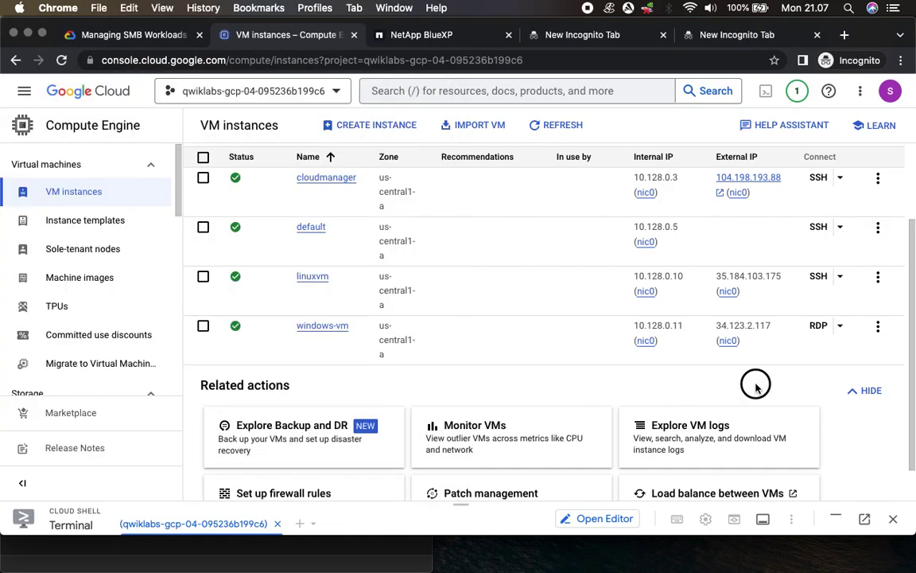
left_click(840, 327)
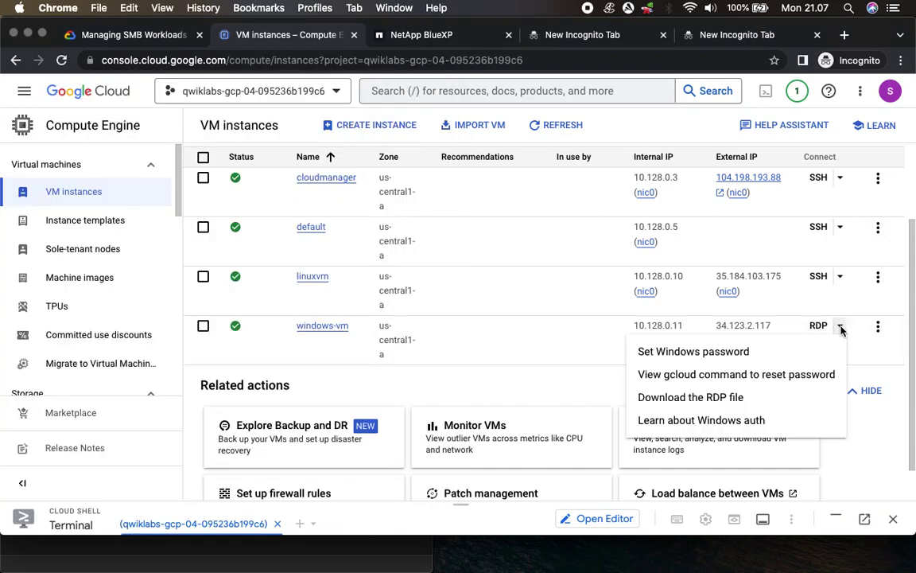
left_click(685, 402)
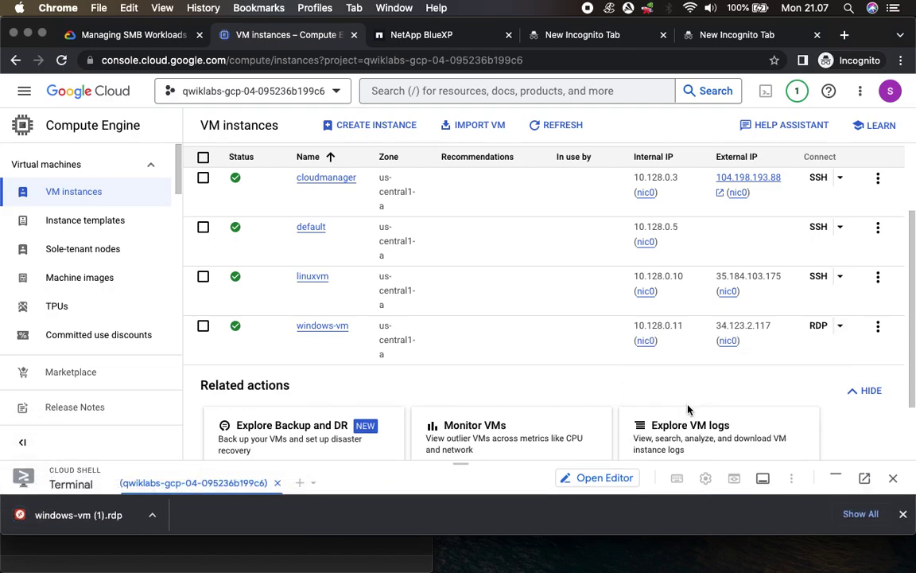
left_click(103, 517)
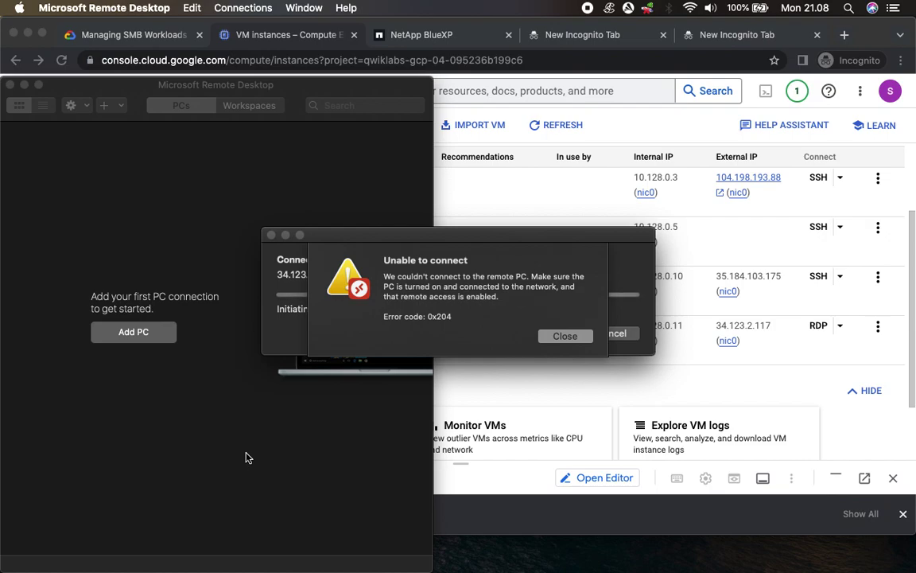
left_click(569, 337)
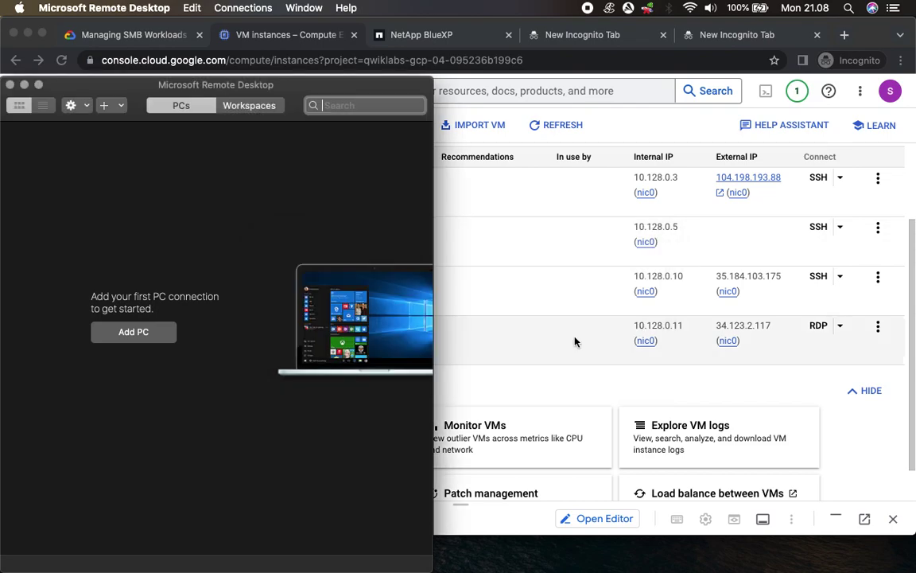
Step: Retry the remote connection to windows-vm using another newly downloaded RDP file
left_click(618, 397)
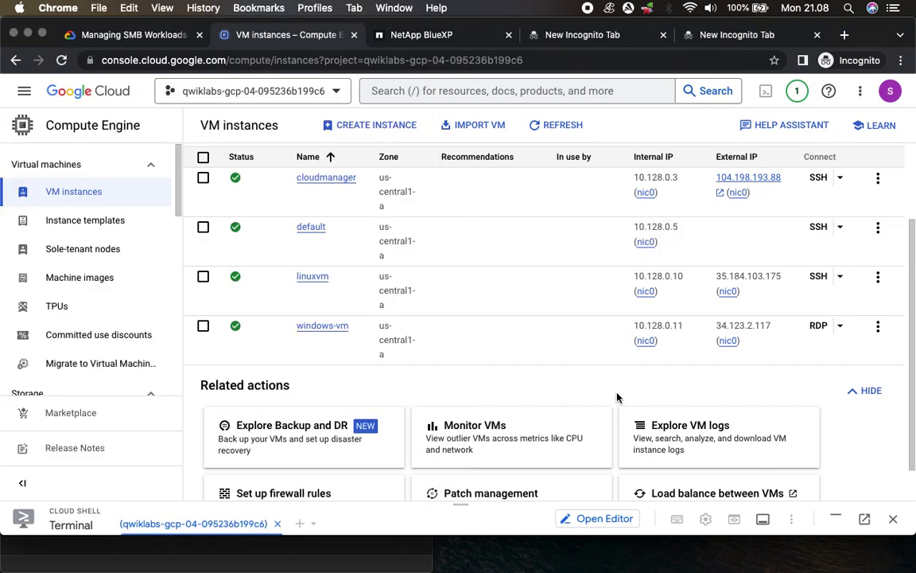
left_click(840, 326)
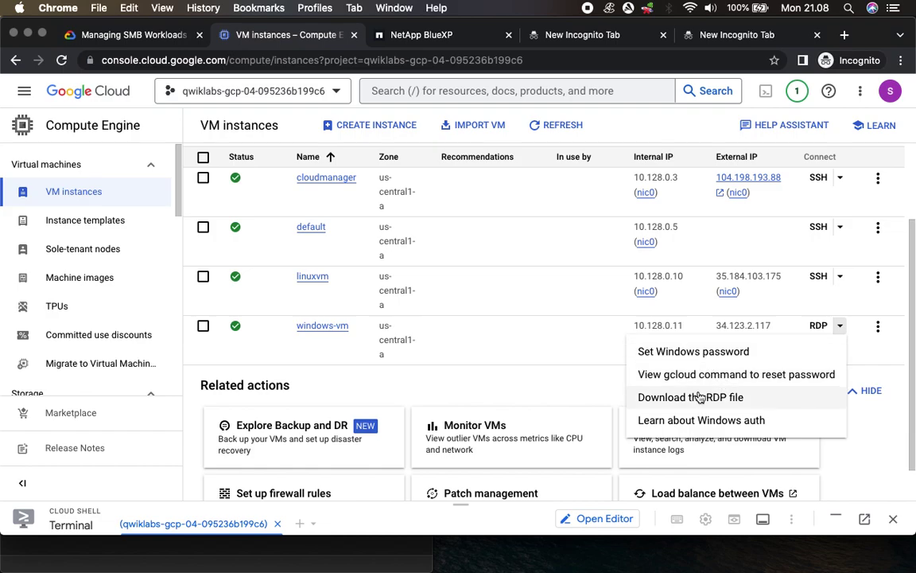
left_click(690, 397)
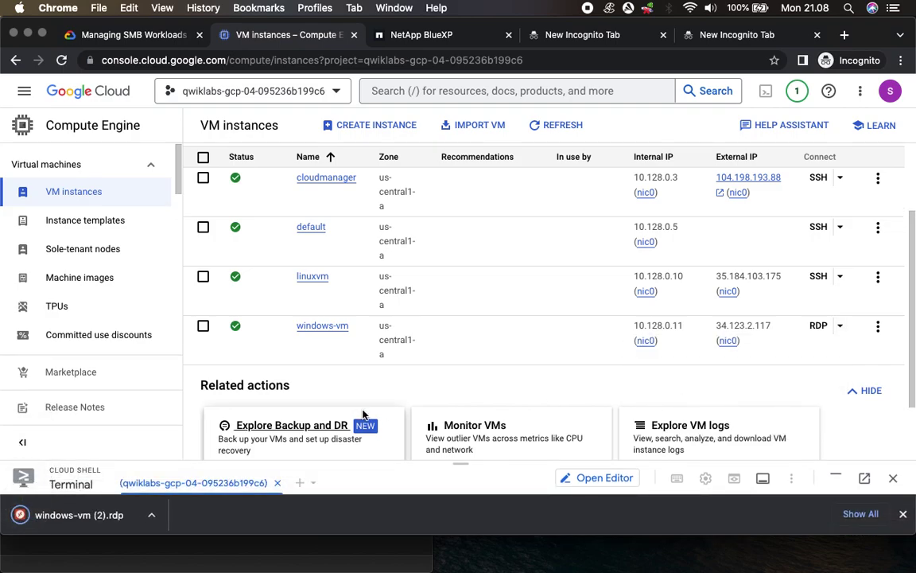
left_click(64, 522)
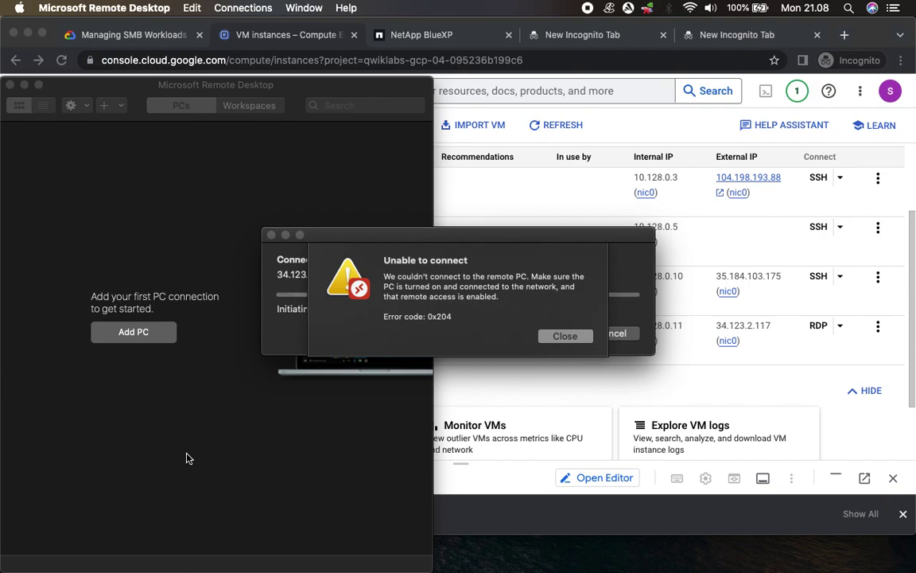
left_click(565, 335)
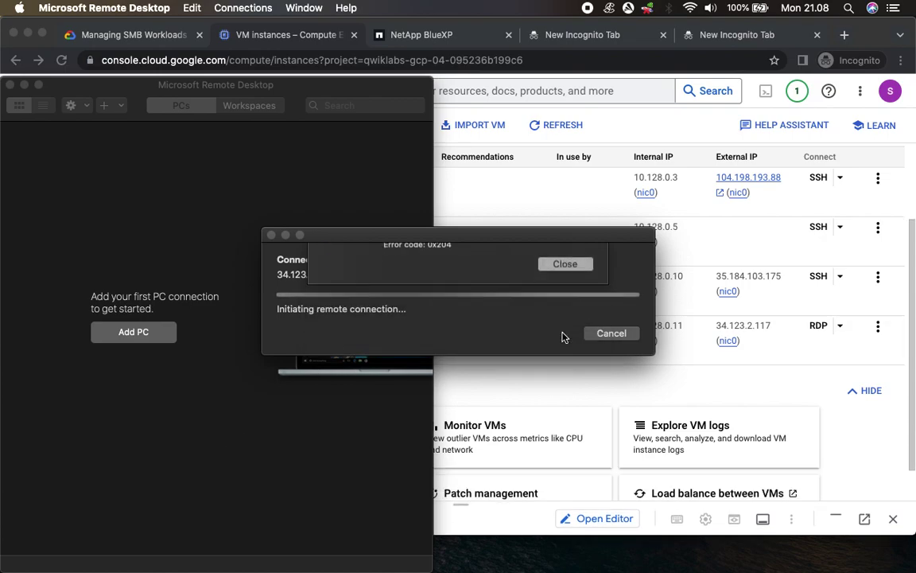
Step: Review lab steps 4 to 7 on connecting to the Windows VM and check the saved Windows password
left_click(159, 35)
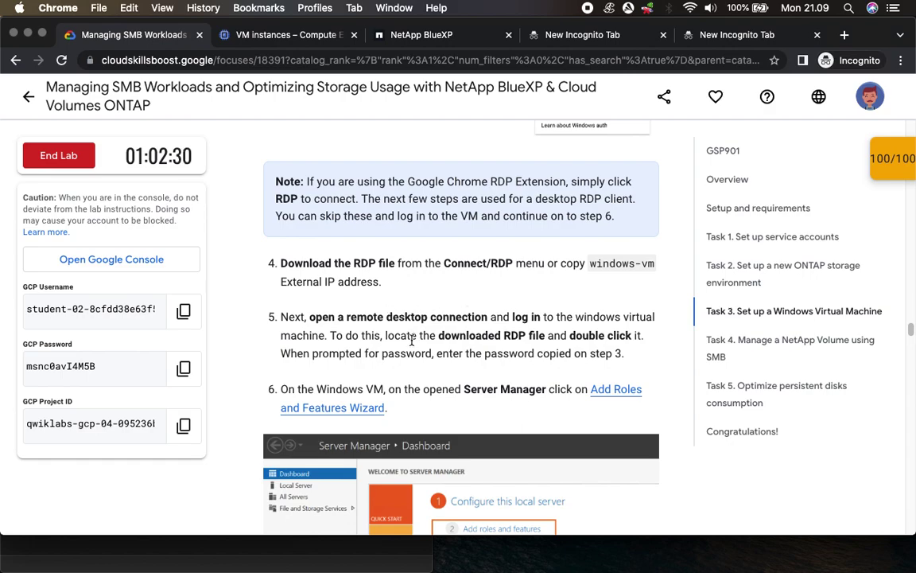
scroll(466, 374, "down", 2)
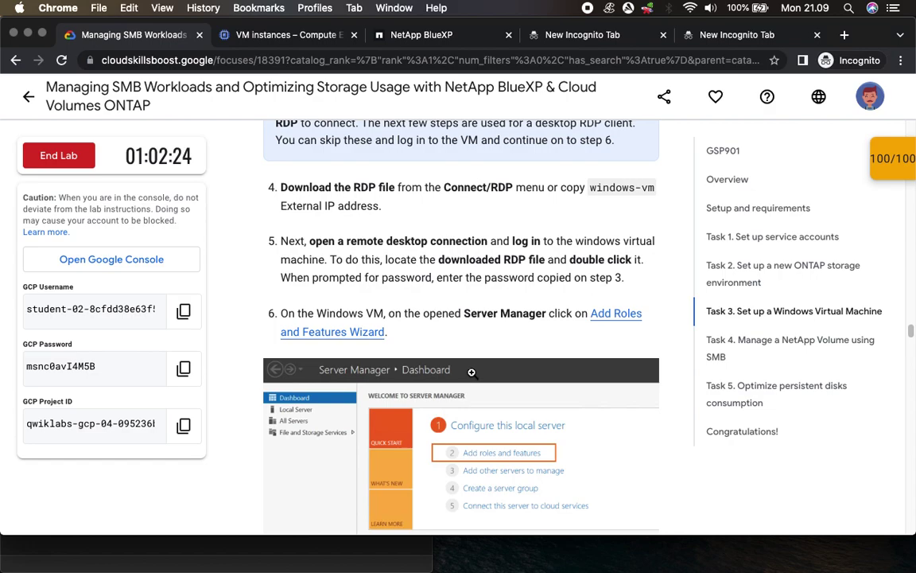
scroll(461, 348, "down", 3)
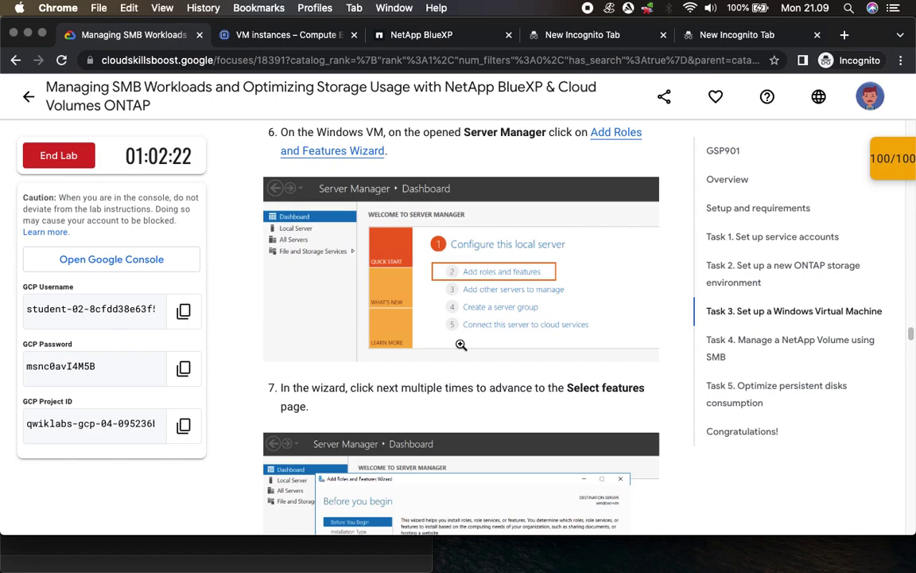
scroll(461, 344, "up", 5)
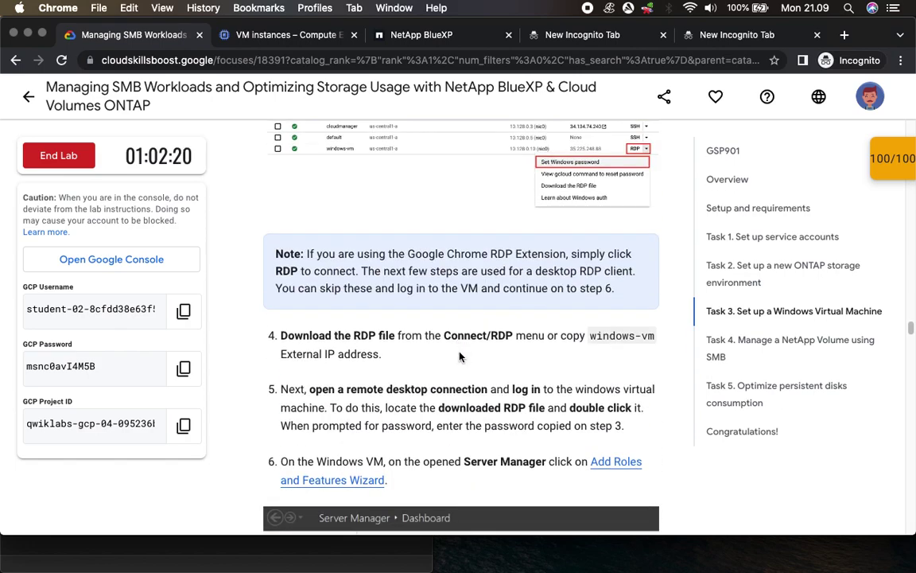
left_click(716, 41)
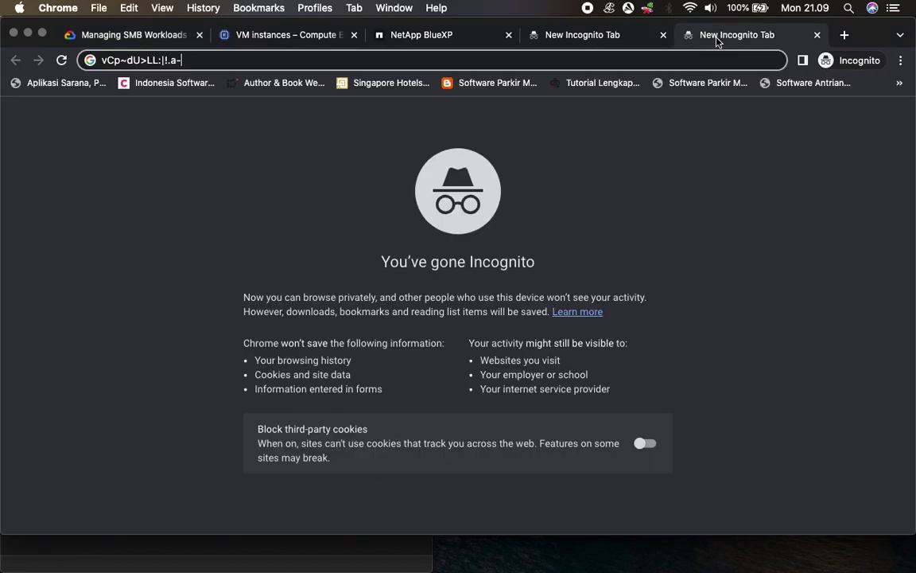
Step: Download the RDP file for windows-vm once more and open it in Microsoft Remote Desktop
left_click(278, 40)
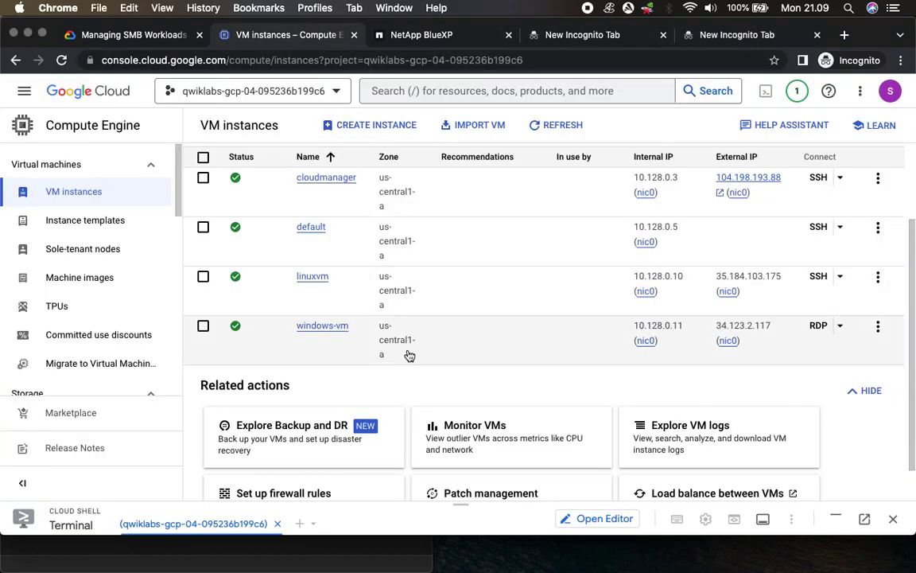
left_click(840, 327)
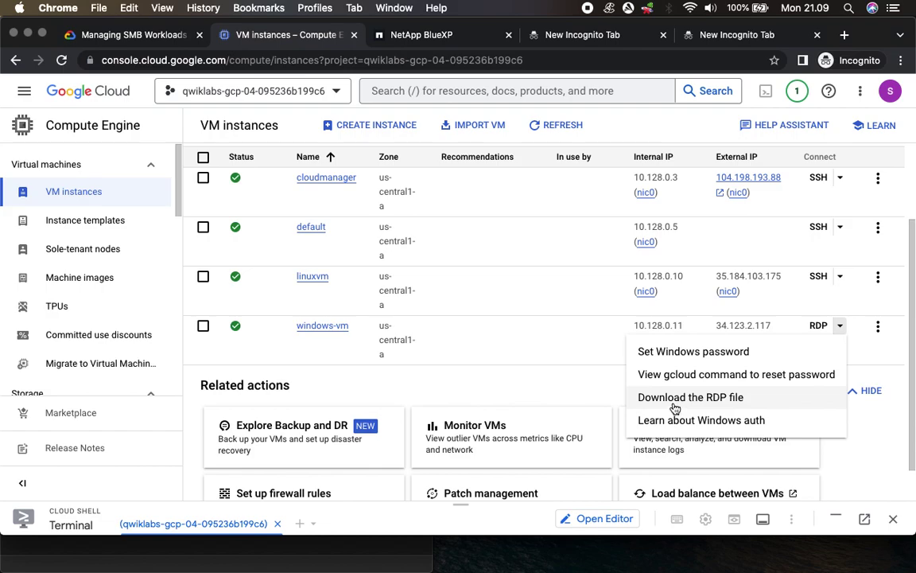
left_click(673, 402)
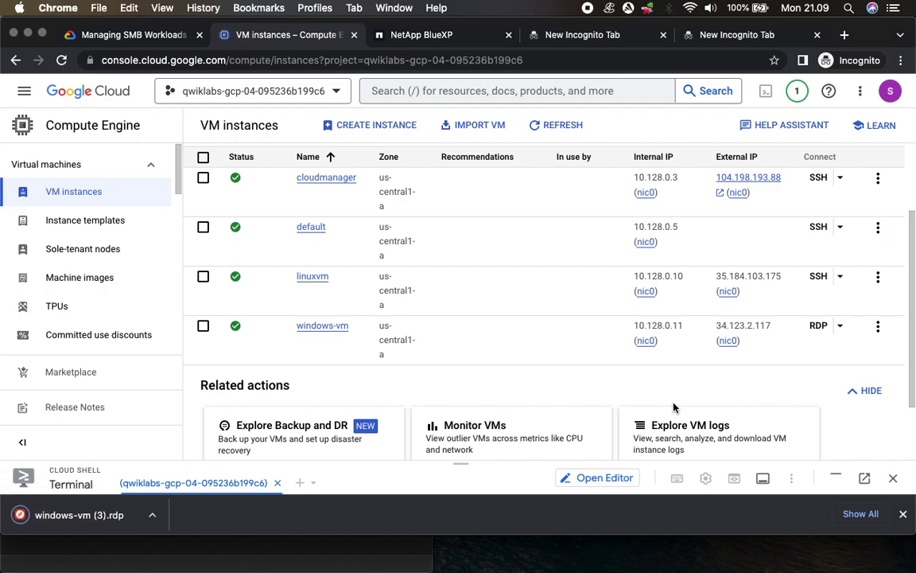
right_click(68, 518)
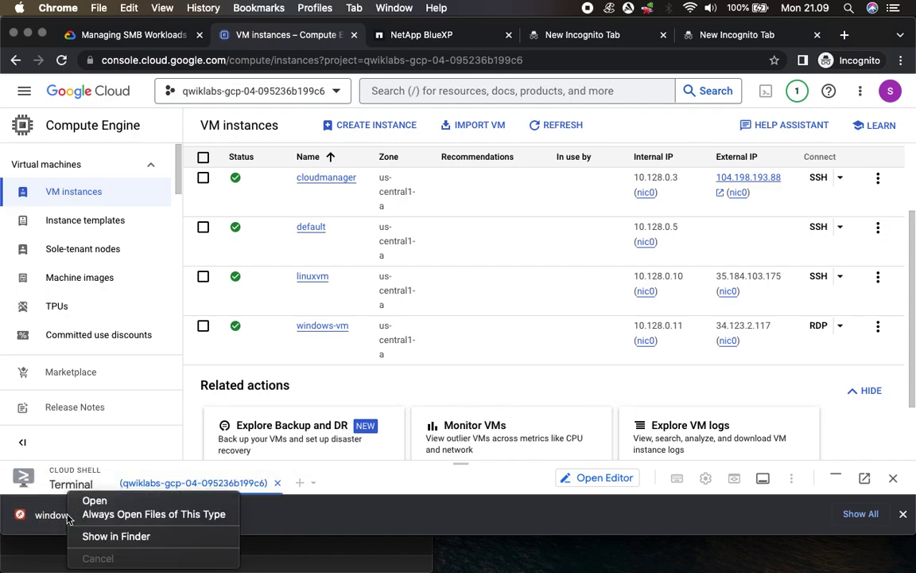
left_click(89, 499)
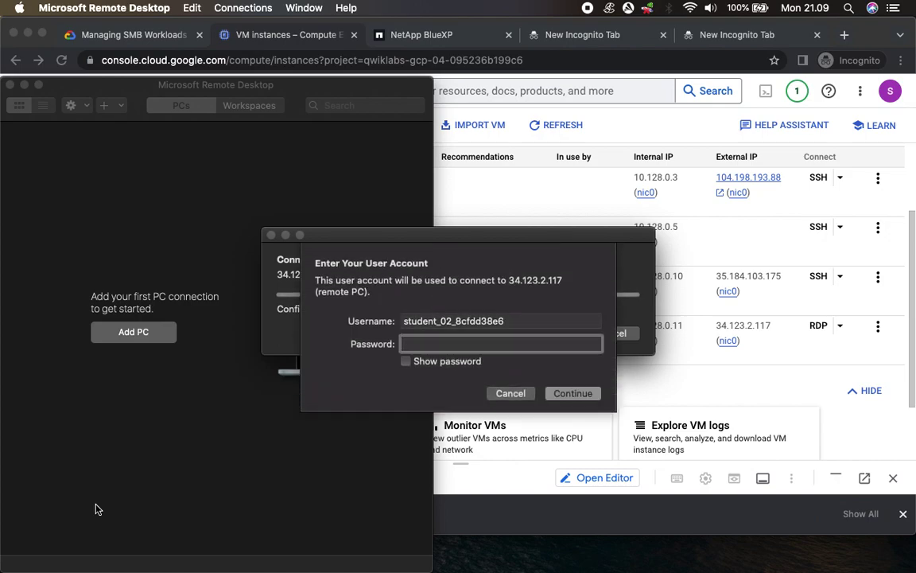
Step: Copy the saved Windows password from its browser tab and check the saved username in the other tab
left_click(759, 74)
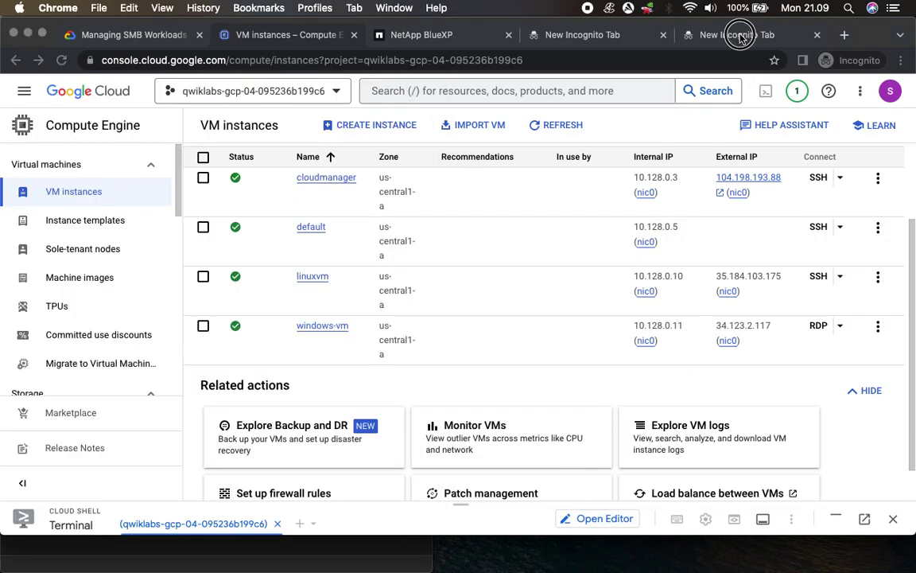
left_click(756, 35)
left_click(293, 58)
key("super+c")
left_click(283, 36)
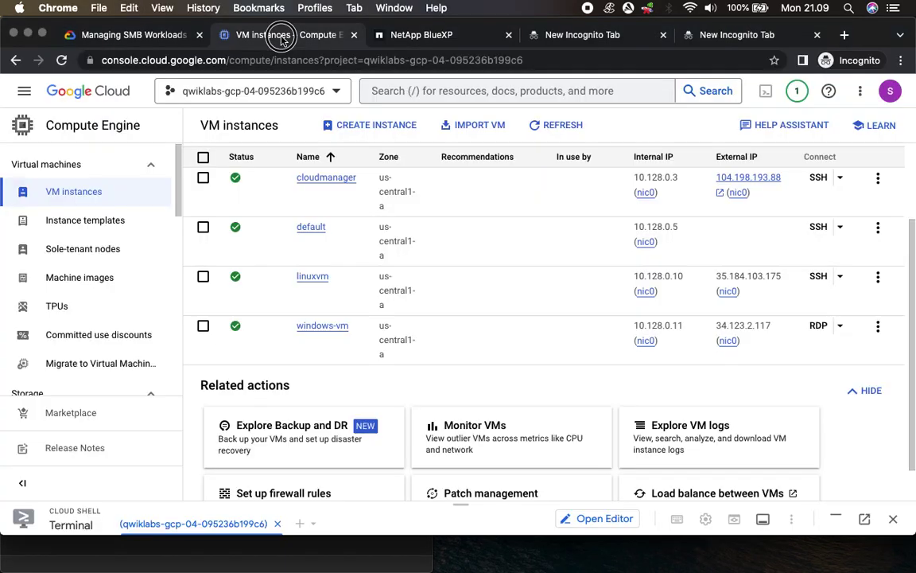
left_click(406, 34)
left_click(569, 32)
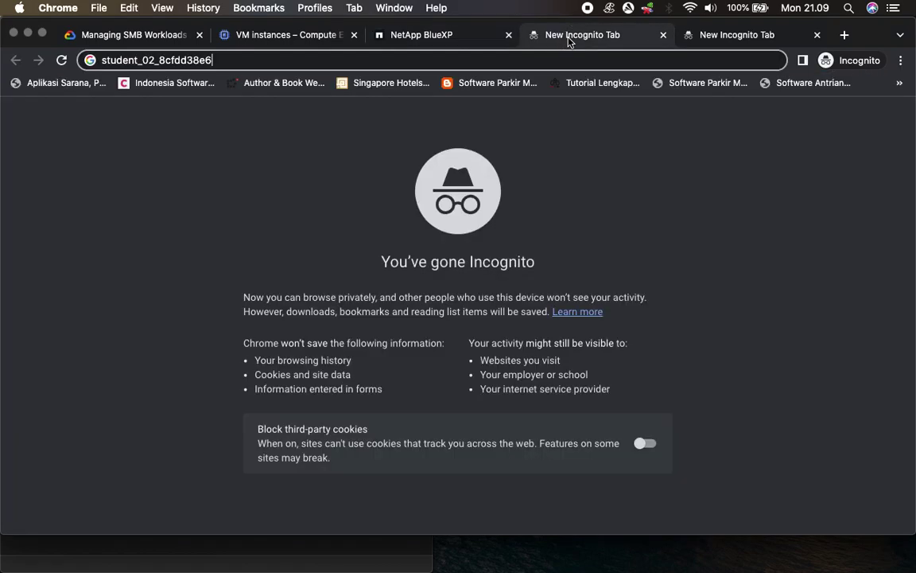
left_click(245, 36)
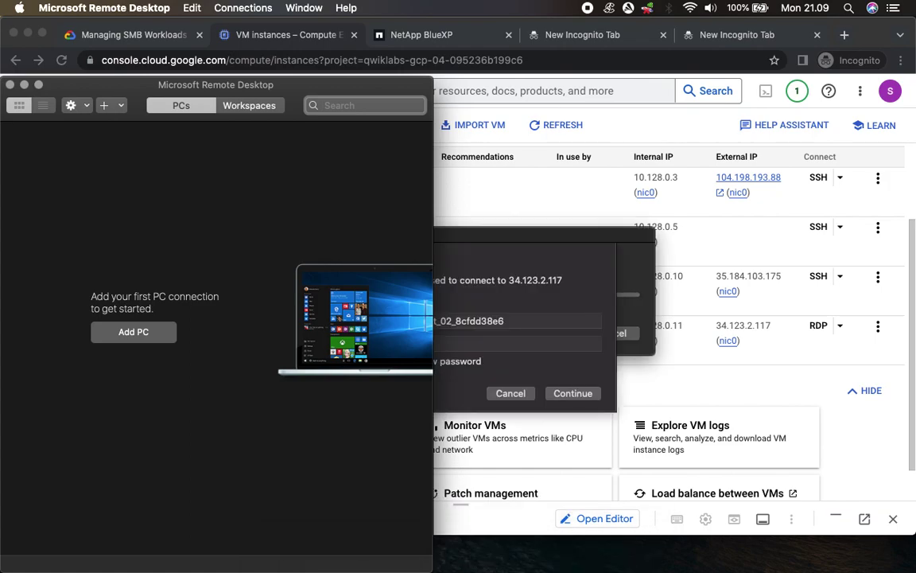
Step: Paste the Windows account password into the remote PC sign-in, reveal it for checking, and submit the credentials
left_click(560, 249)
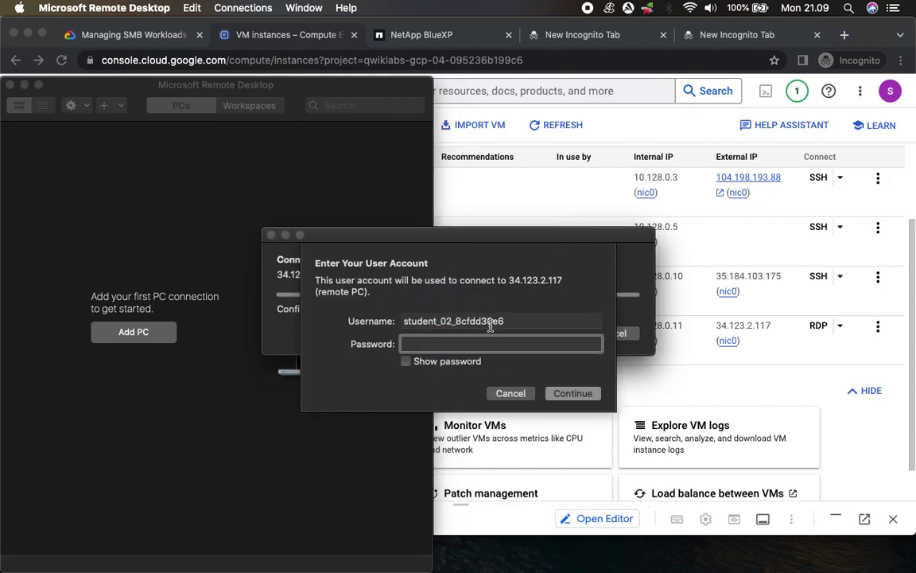
key("cmd+v")
left_click(445, 362)
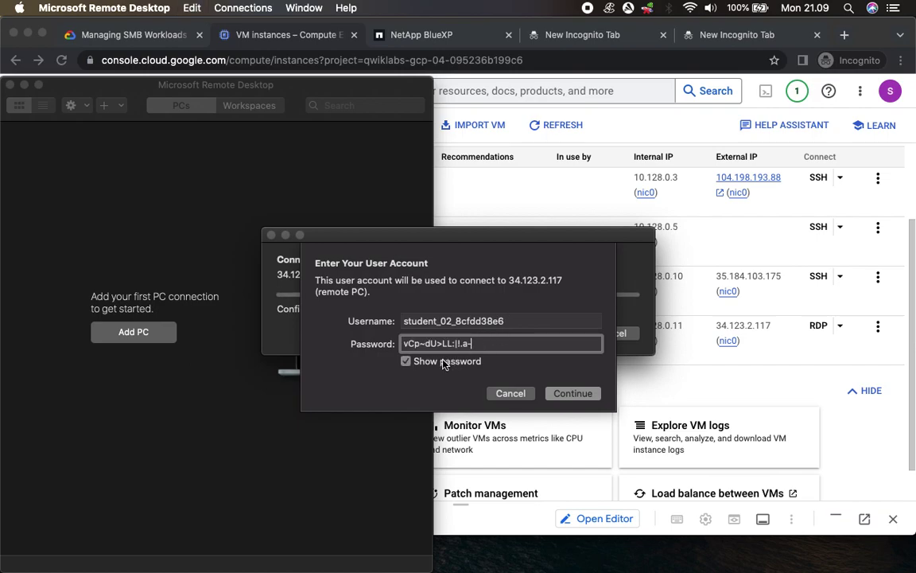
left_click(559, 394)
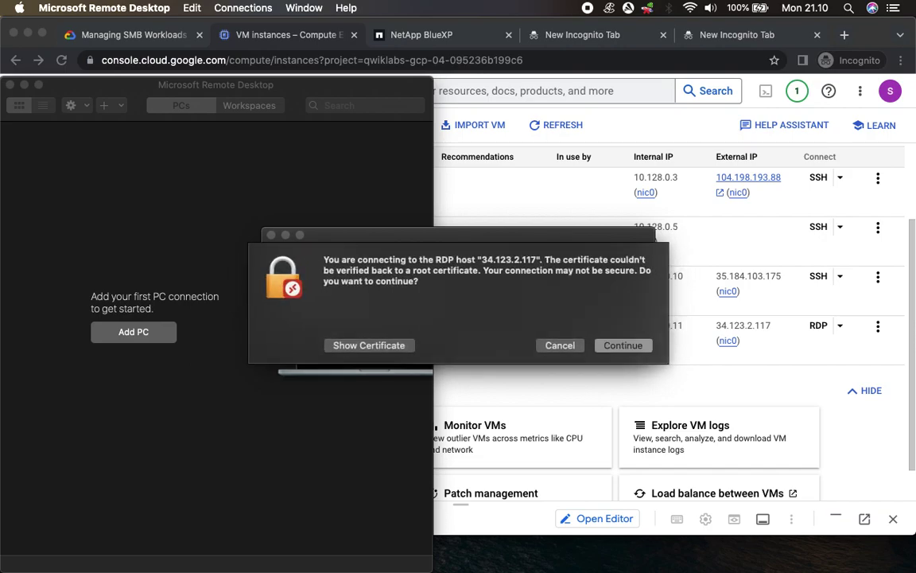
Step: Accept the unverified host certificate and allow the Windows VM to be discoverable on the network
left_click(643, 346)
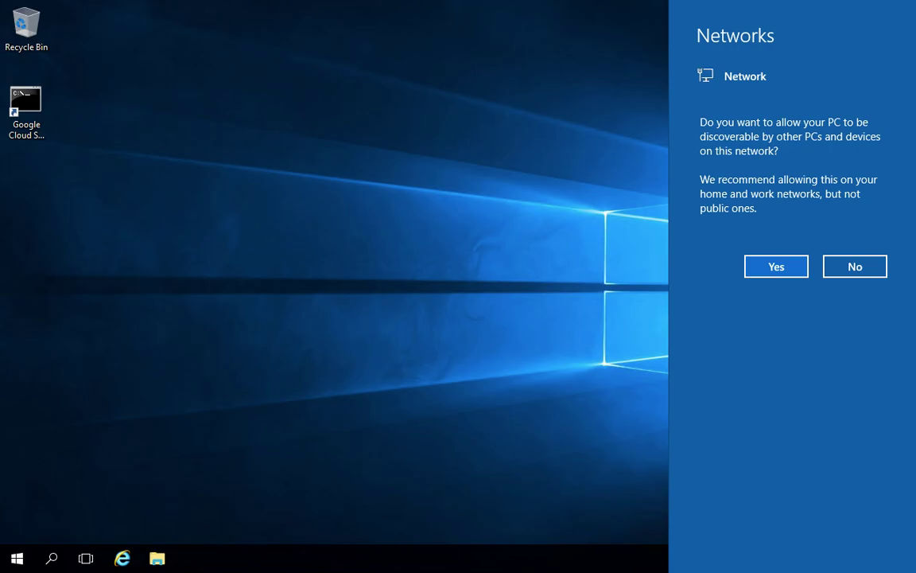
left_click(778, 271)
left_click(779, 273)
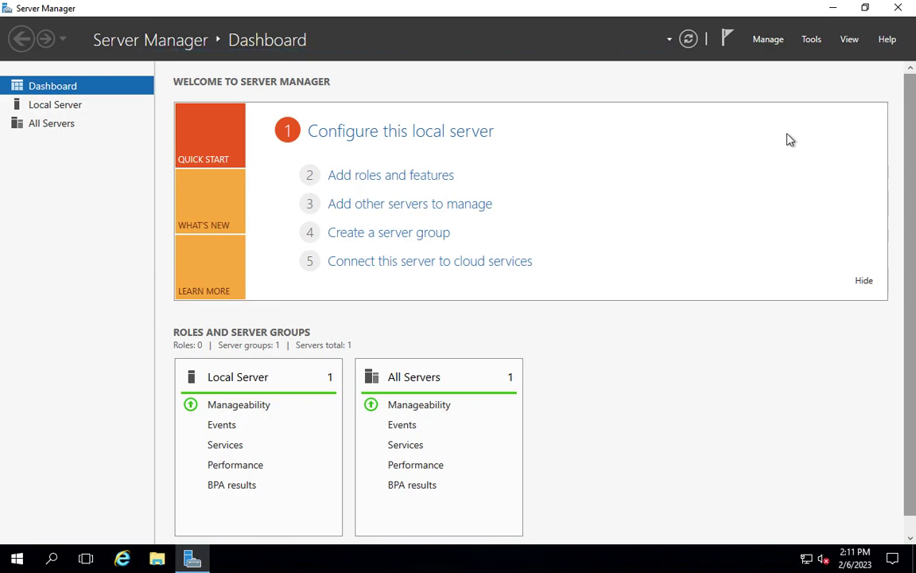
Step: Return to the lab instructions in the browser and read step 6 on Server Manager's Add Roles and Features Wizard
key("ctrl+Left")
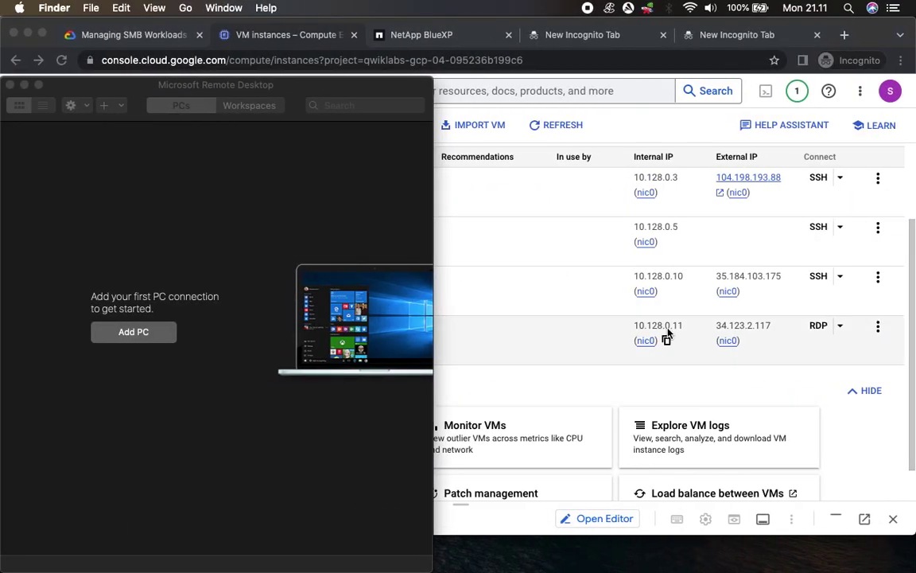
left_click(128, 35)
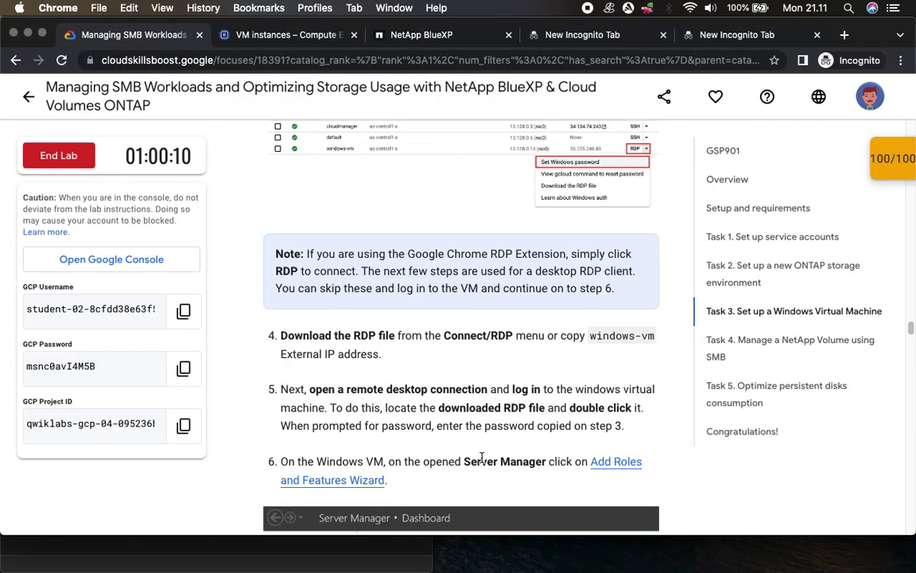
scroll(435, 458, "down", 5)
left_click_drag(457, 254, 526, 232)
left_click(586, 308)
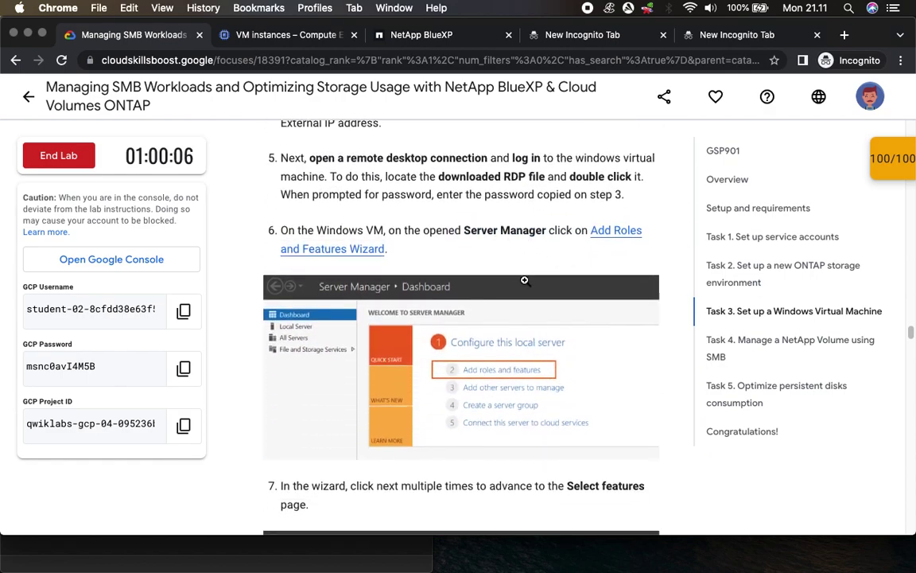
Step: Start the Add Roles and Features Wizard from Server Manager on the Windows VM once inventory data collection finishes
scroll(526, 283, "down", 5)
scroll(524, 283, "down", 1)
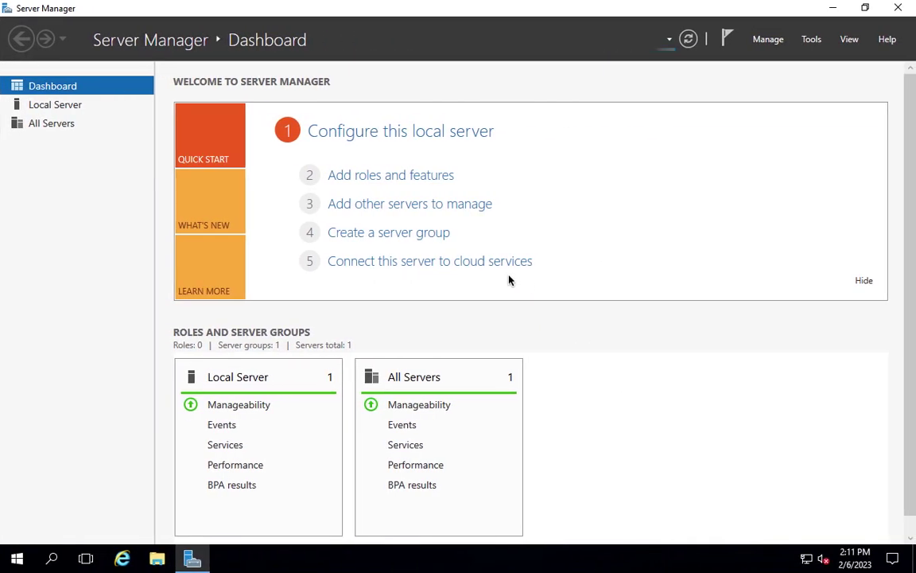
left_click(424, 180)
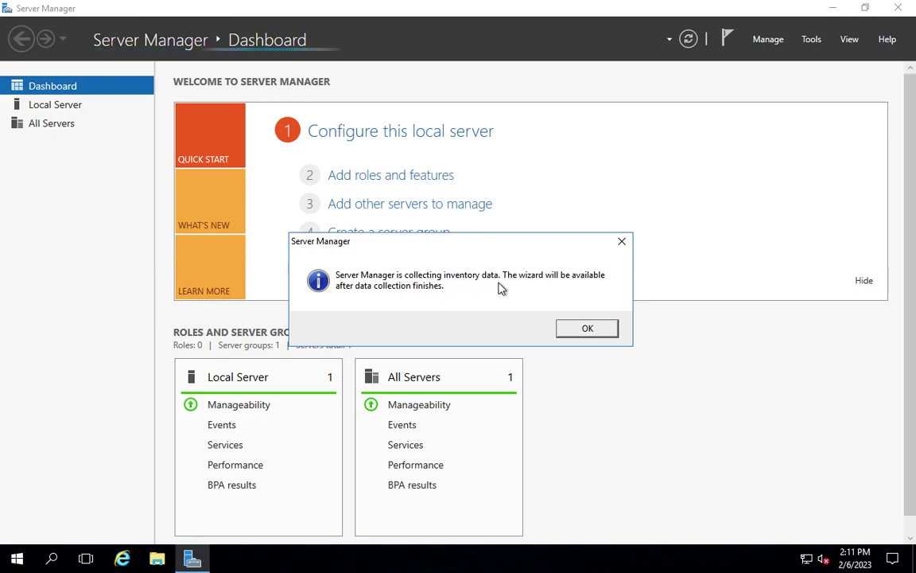
left_click(599, 329)
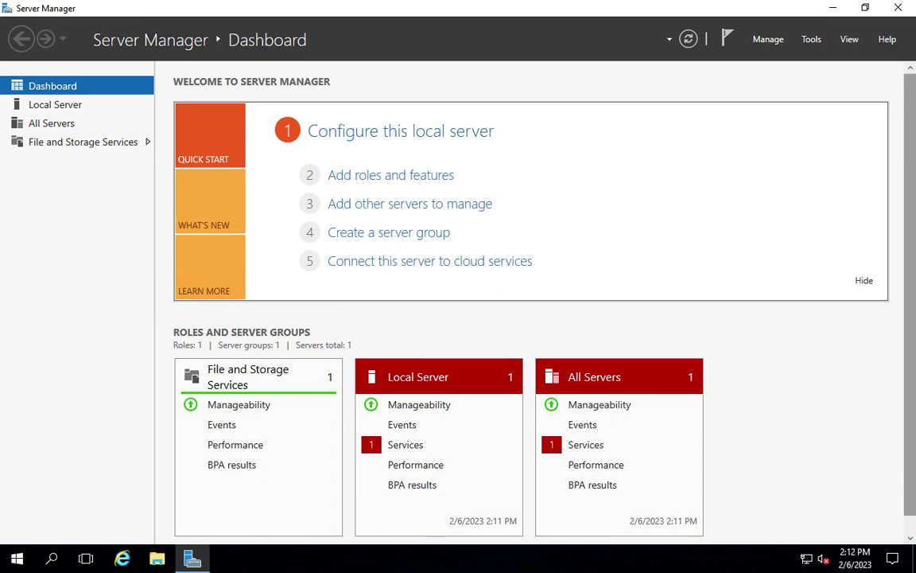
left_click(421, 180)
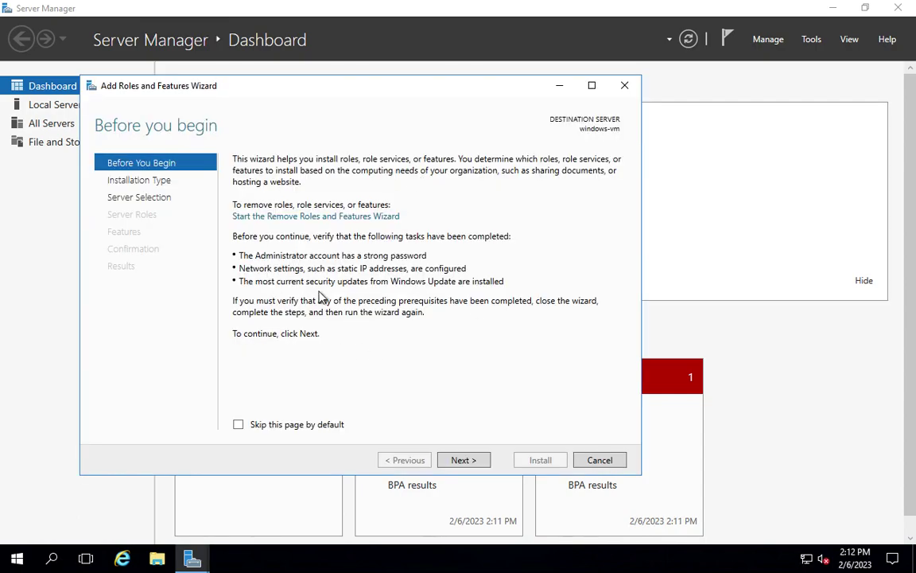
Step: Read lab steps 7 to 10 on selecting and installing features in the browser, and return to the Windows VM
key("ctrl+Left")
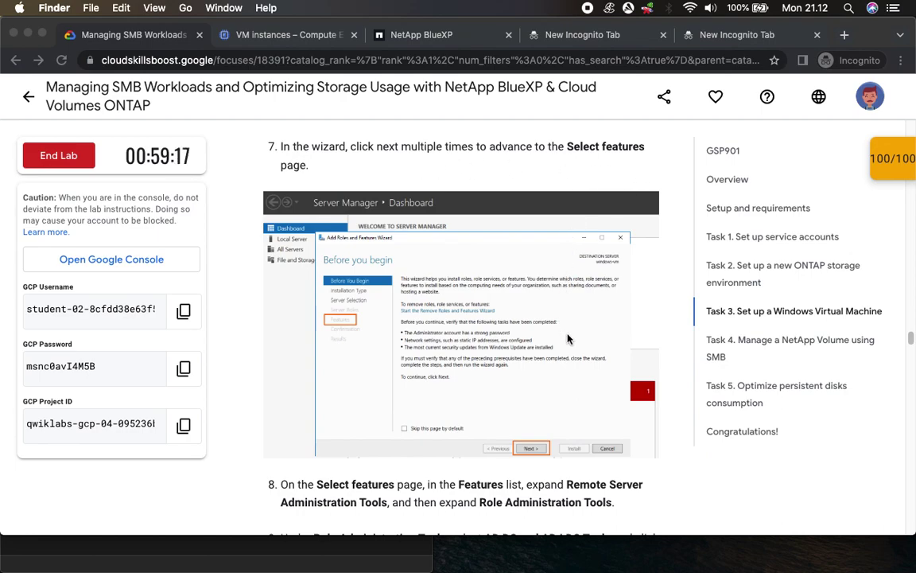
scroll(565, 339, "down", 5)
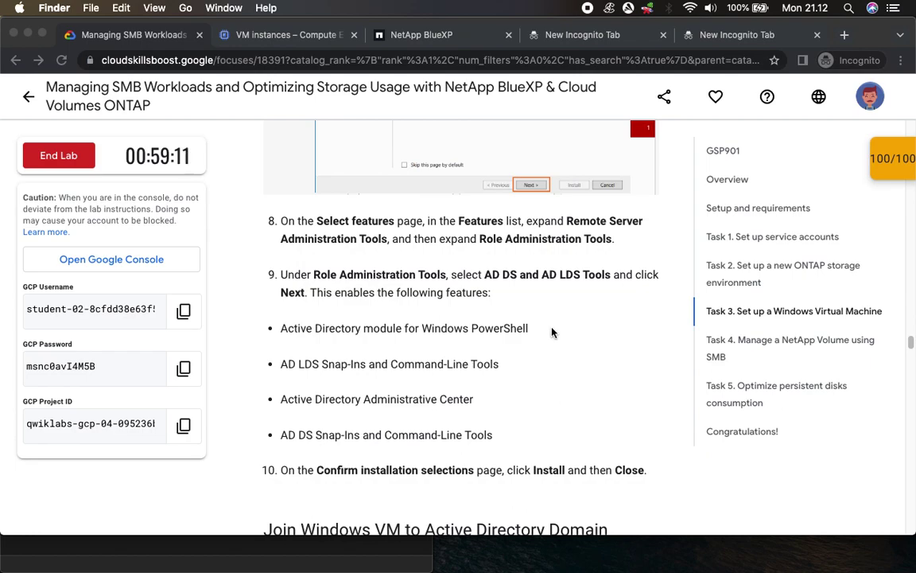
scroll(843, 410, "down", 2)
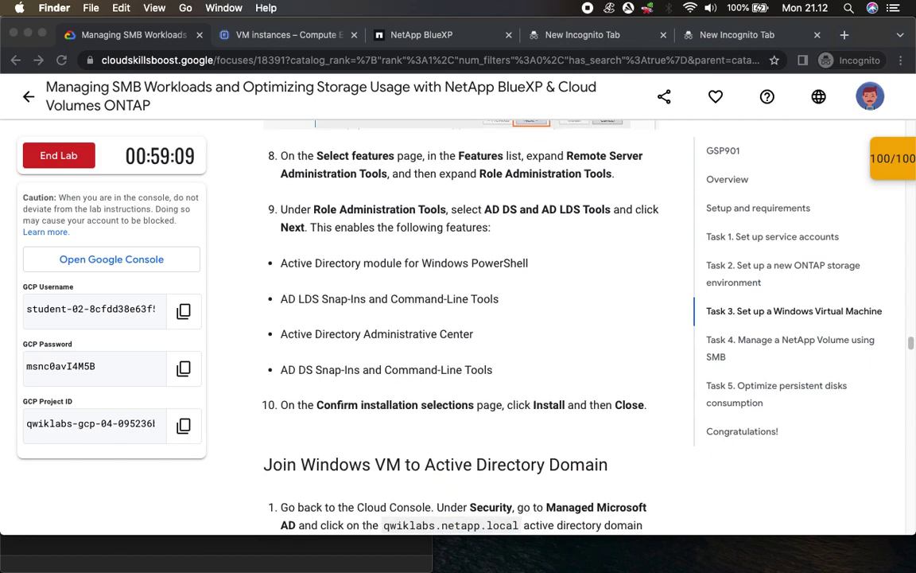
scroll(471, 296, "up", 1)
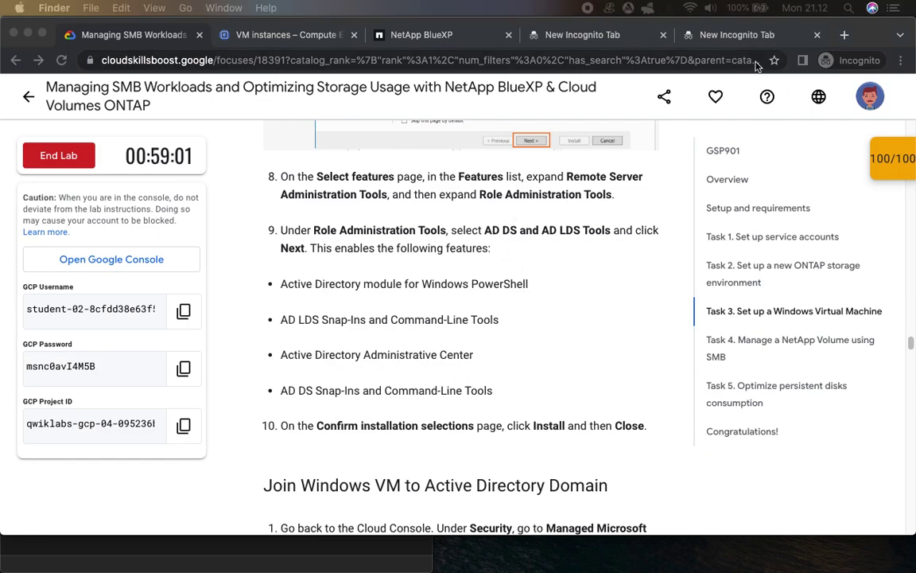
key("ctrl+Right")
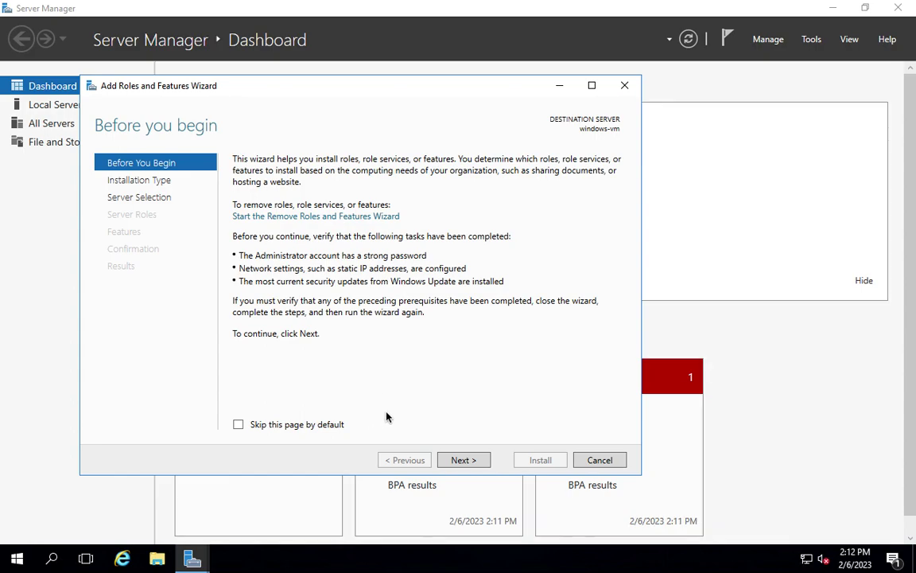
Step: Advance the wizard to feature selection, keeping role-based installation, windows-vm as the destination server and the default server roles
left_click(466, 460)
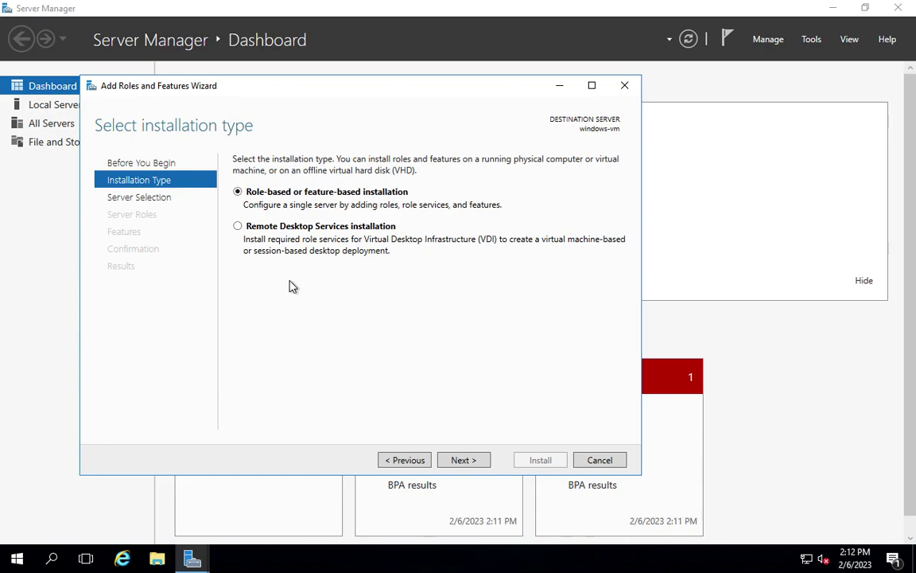
left_click(464, 460)
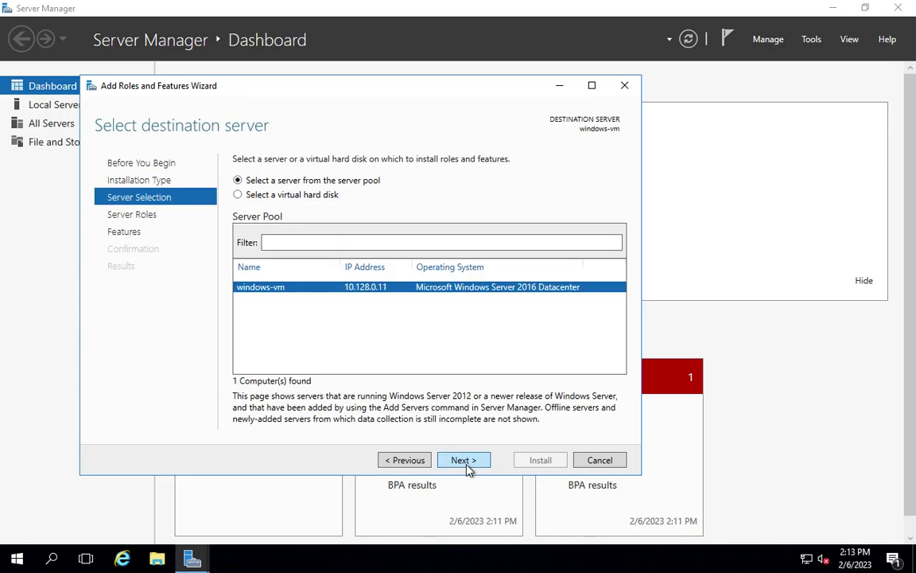
left_click(466, 463)
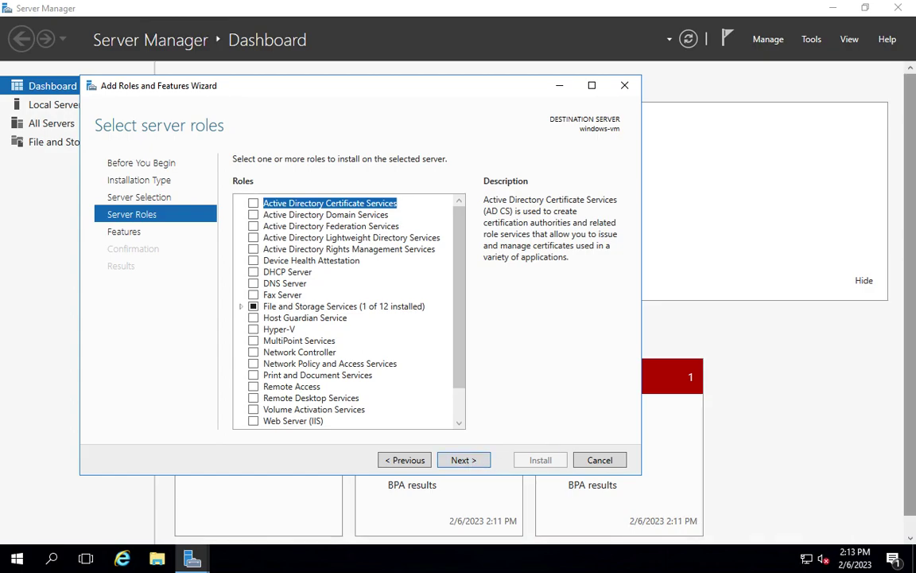
left_click(475, 466)
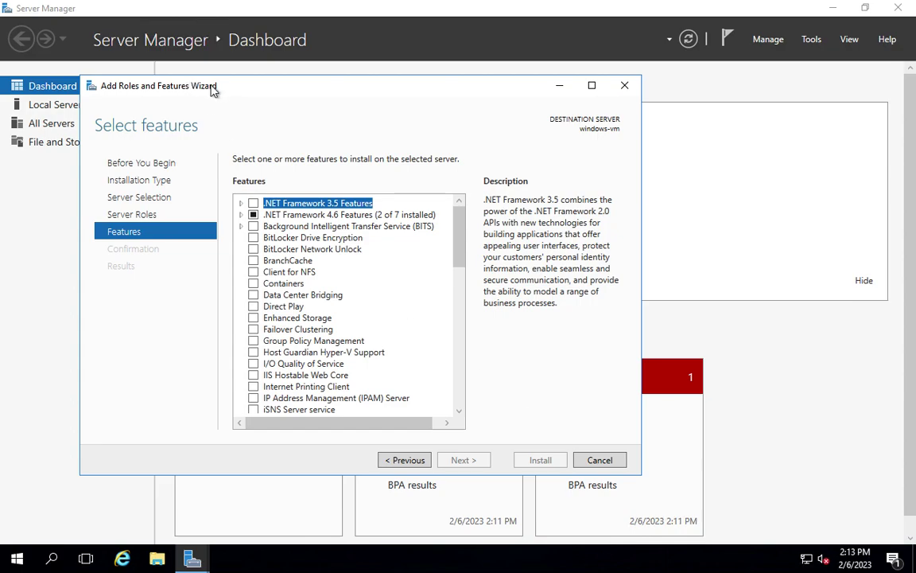
Step: Check lab step 8 in the browser for which feature groups to expand, and return to the wizard
key("super+Tab")
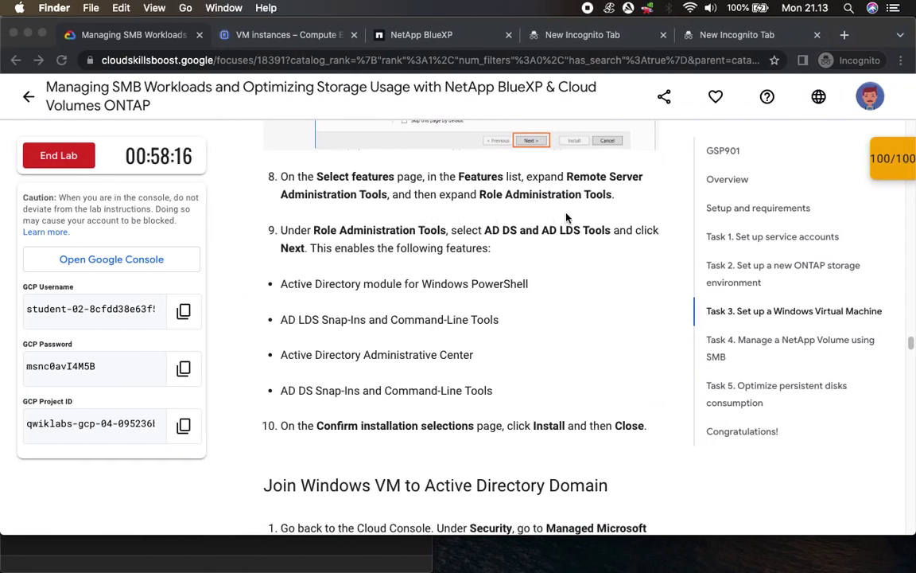
left_click(513, 159)
left_click_drag(567, 177, 587, 195)
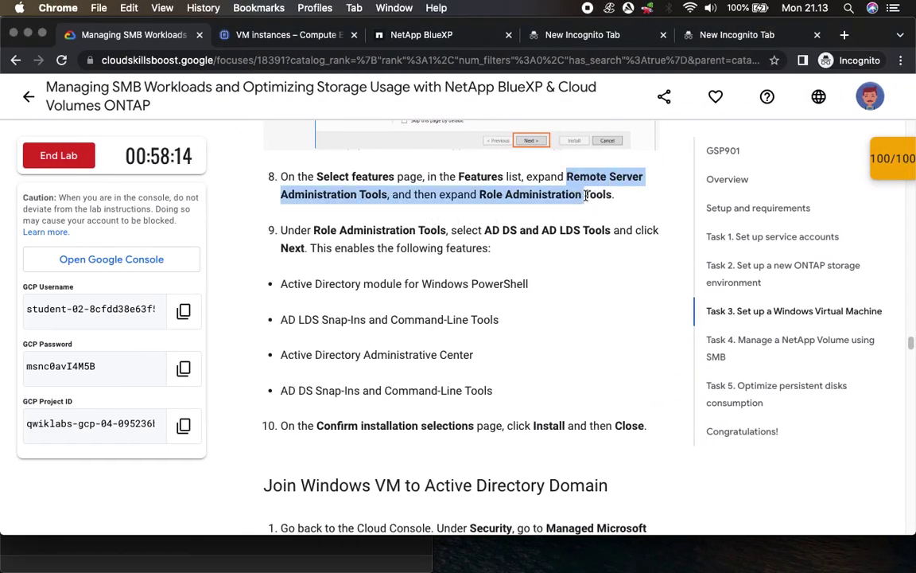
key("super+Tab")
Step: Expand Remote Server Administration Tools and its Role Administration Tools group in the features list
scroll(401, 309, "down", 9)
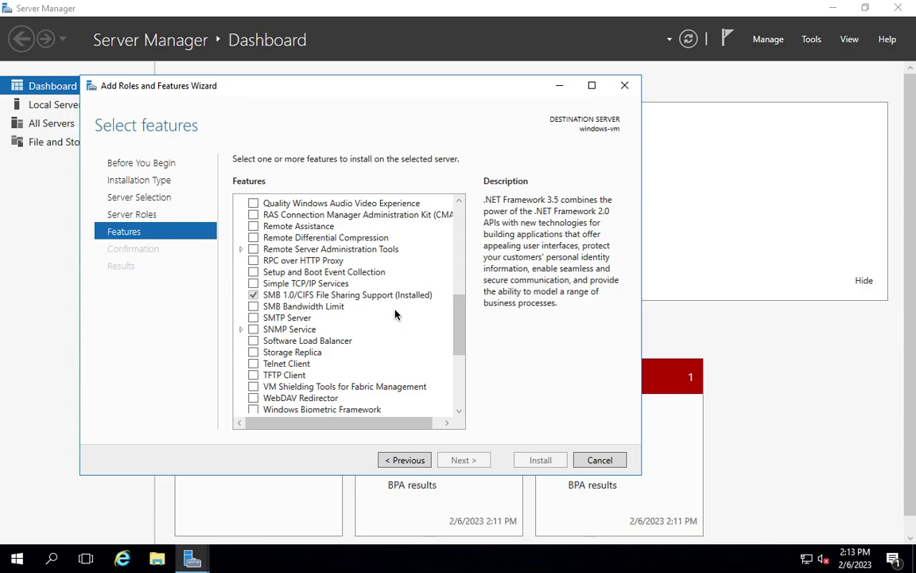
scroll(396, 314, "up", 3)
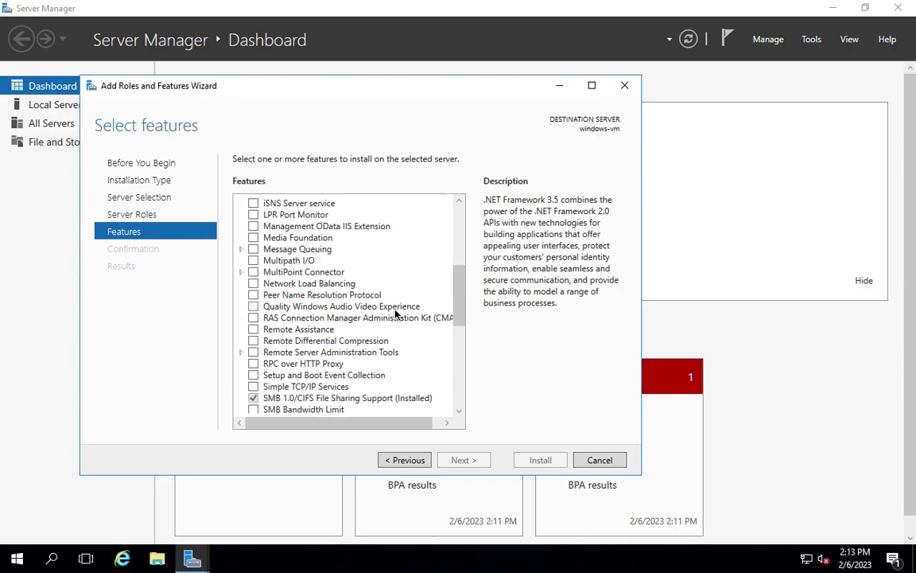
left_click(242, 353)
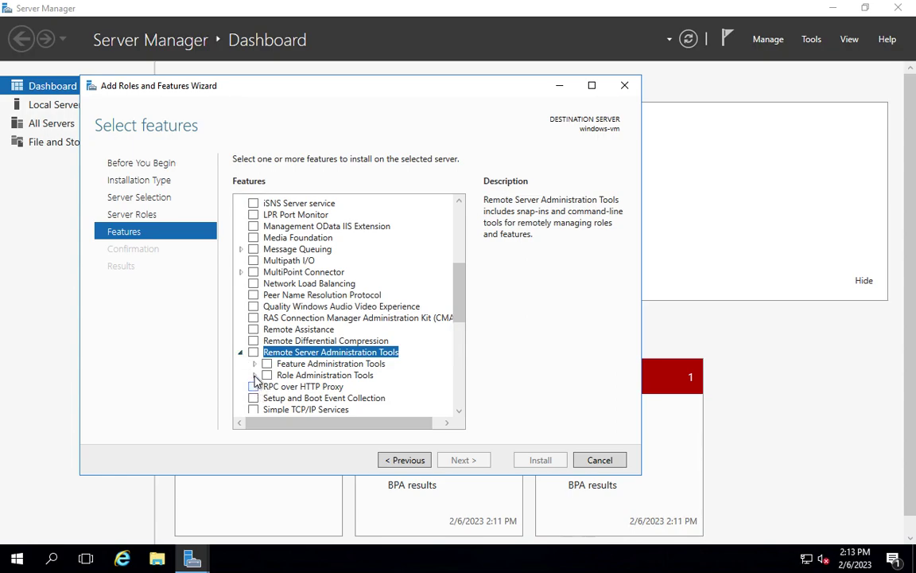
left_click(255, 376)
Step: Select AD DS and AD LDS Tools under Role Administration Tools and proceed to the installation confirmation
left_click_drag(466, 274, 462, 317)
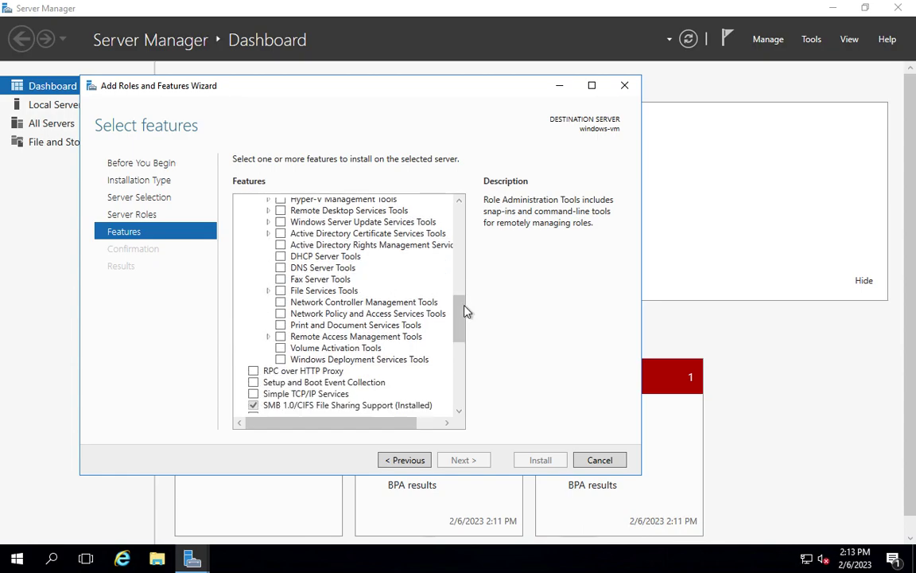
left_click_drag(464, 307, 297, 260)
left_click(269, 239)
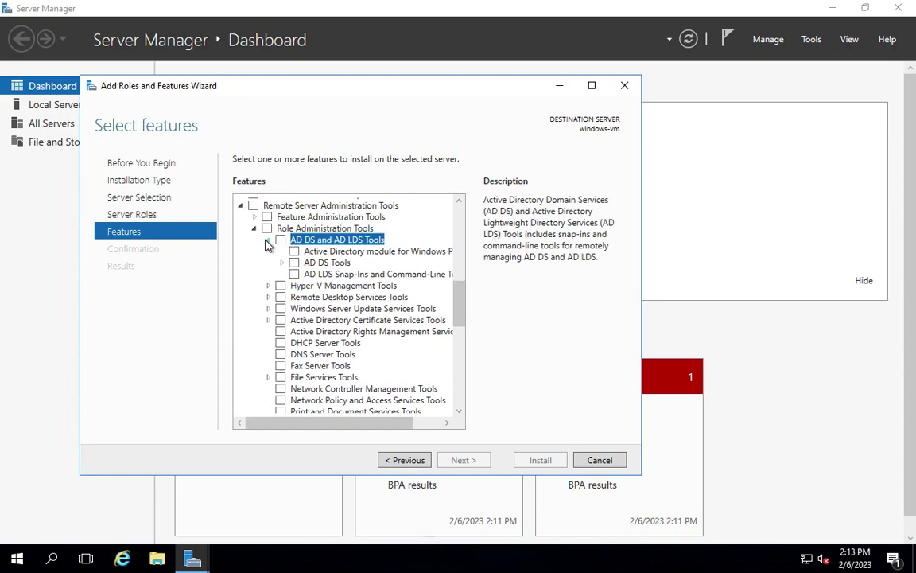
left_click(268, 240)
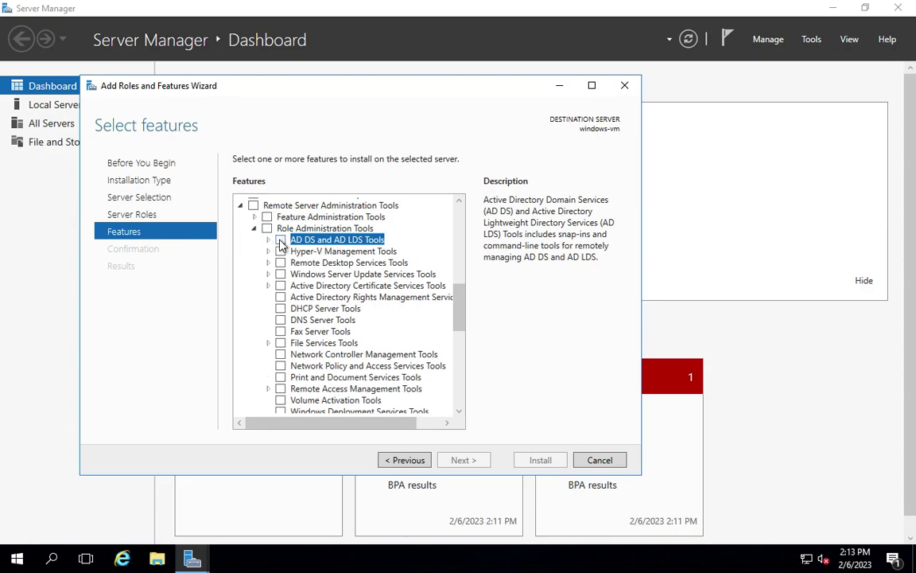
left_click(280, 240)
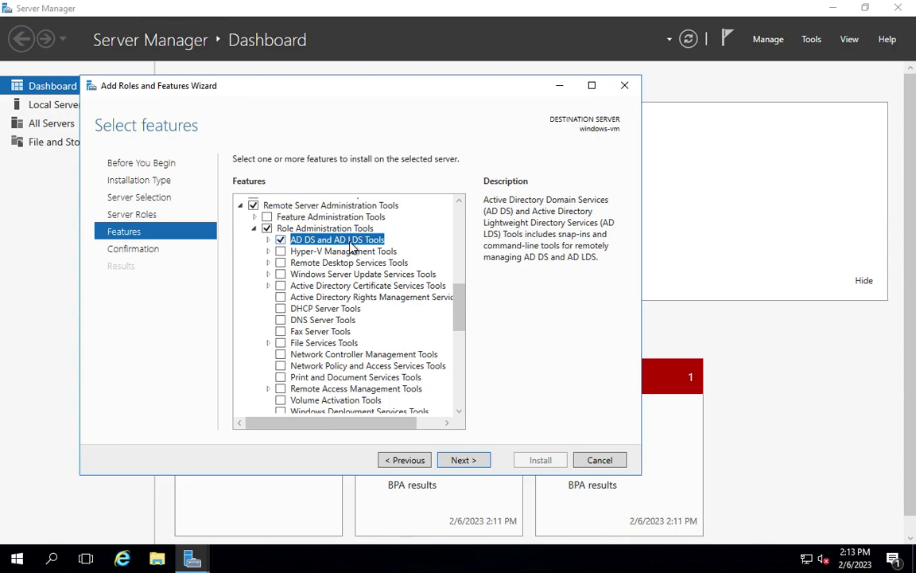
left_click(463, 461)
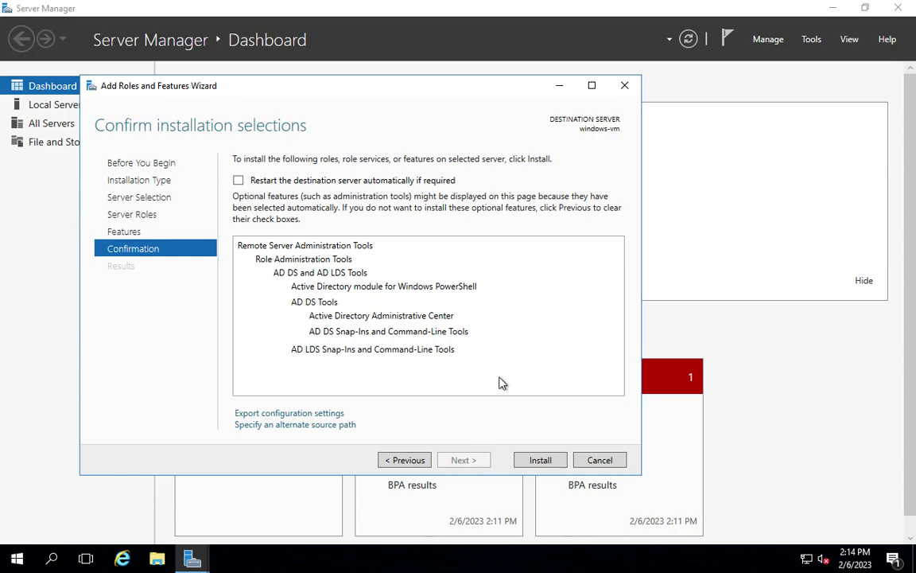
Step: Check lab step 10, install the selected AD DS and AD LDS Tools on windows-vm, and close the finished wizard
key("ctrl+Left")
left_click(434, 288)
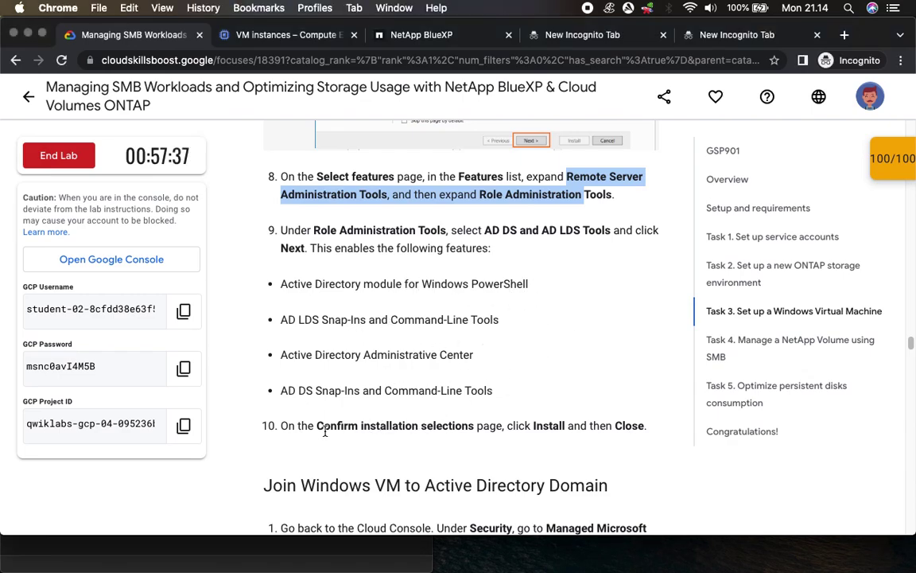
left_click_drag(533, 424, 656, 434)
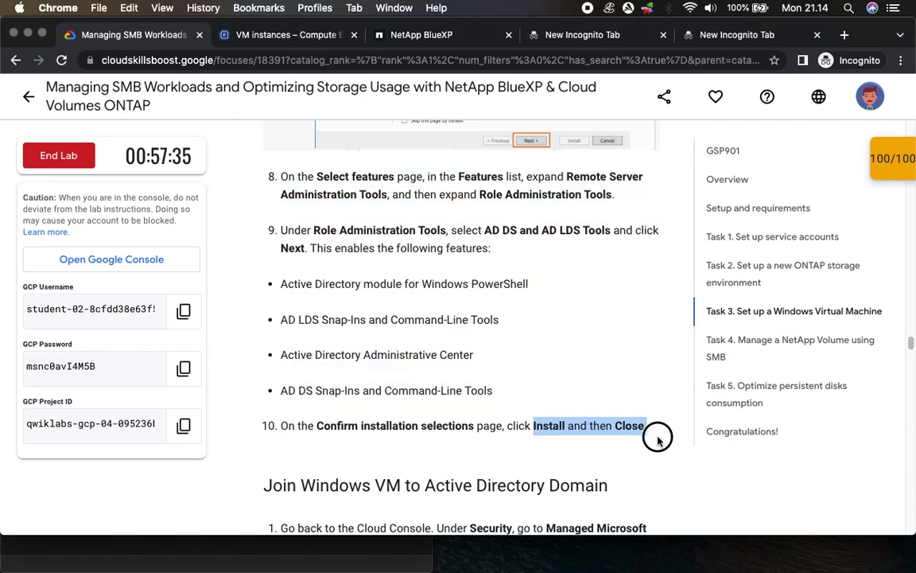
key("ctrl+Right")
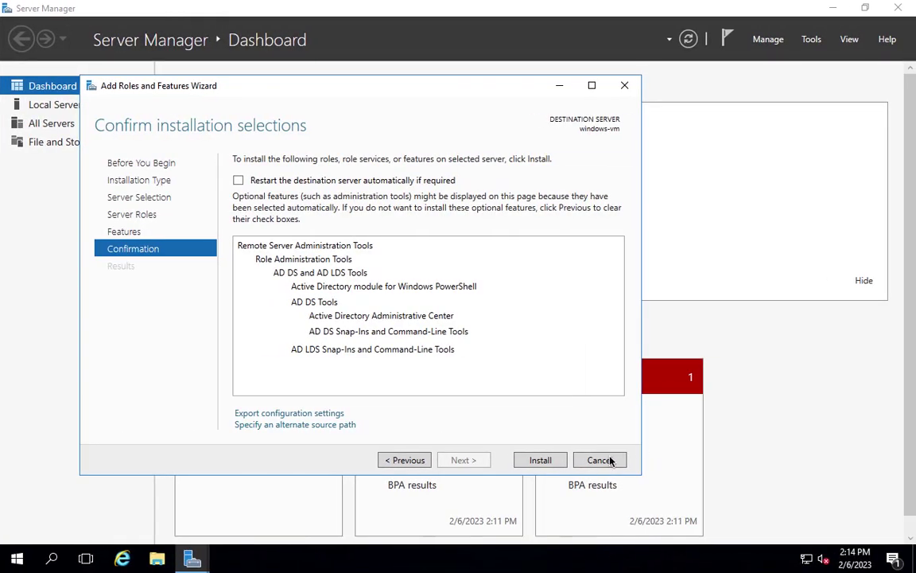
left_click(541, 462)
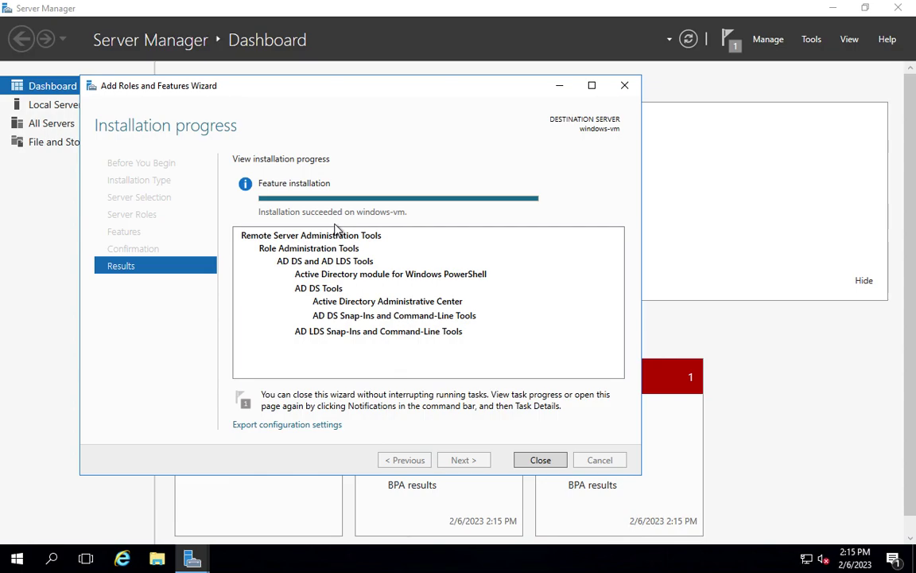
left_click(540, 461)
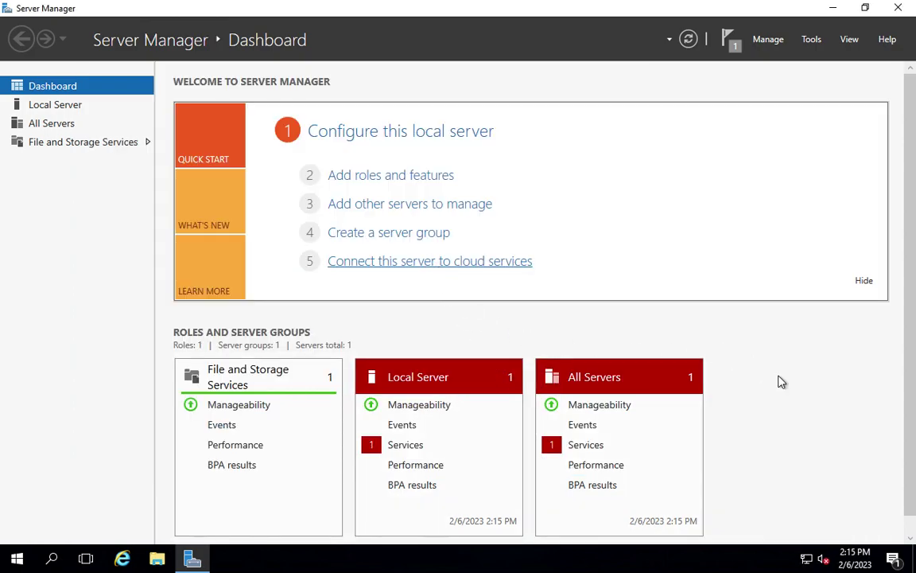
Step: Return to the lab instructions and read the Managed Microsoft AD step for joining the Windows VM to the domain
scroll(781, 382, "down", 1)
mouse_move(58, 5)
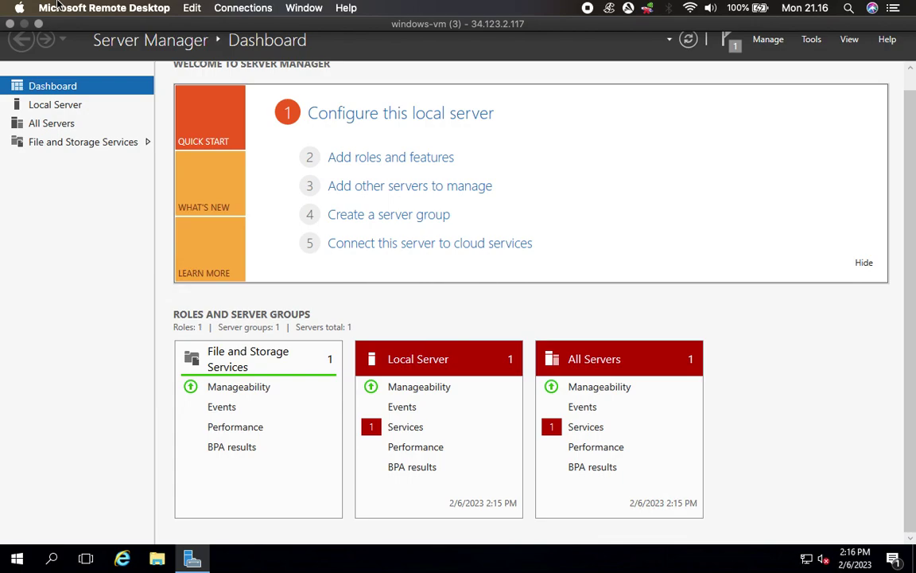
key("ctrl+Left")
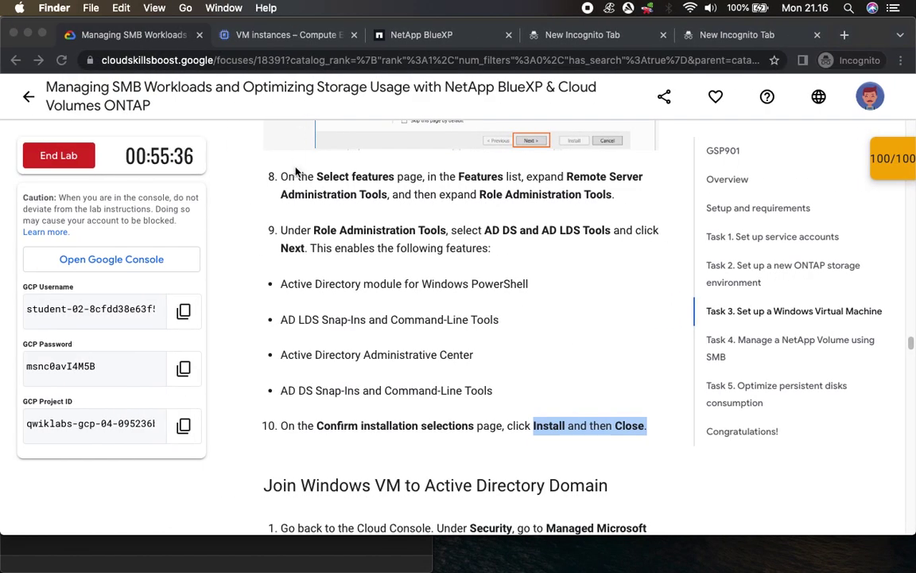
scroll(540, 375, "down", 8)
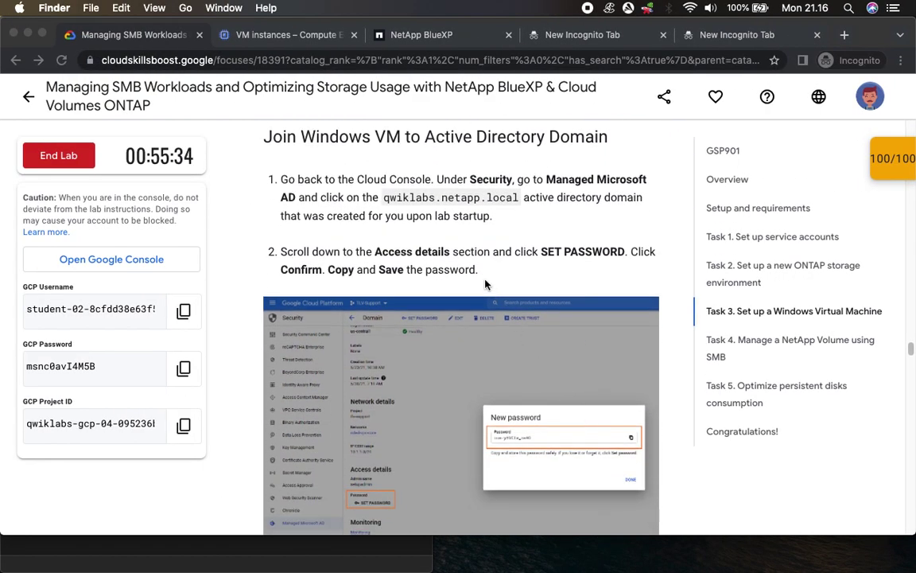
left_click(422, 179)
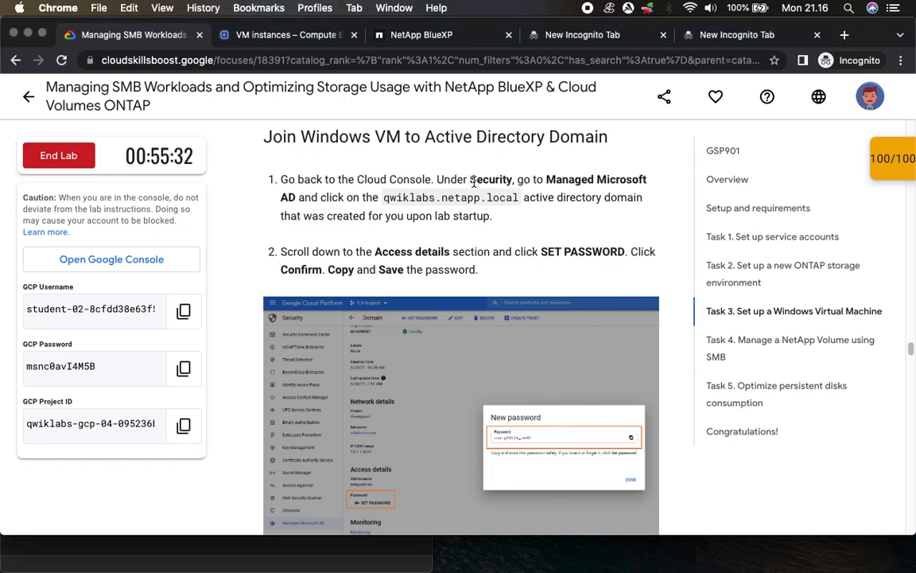
left_click(564, 180)
left_click_drag(564, 180, 296, 198)
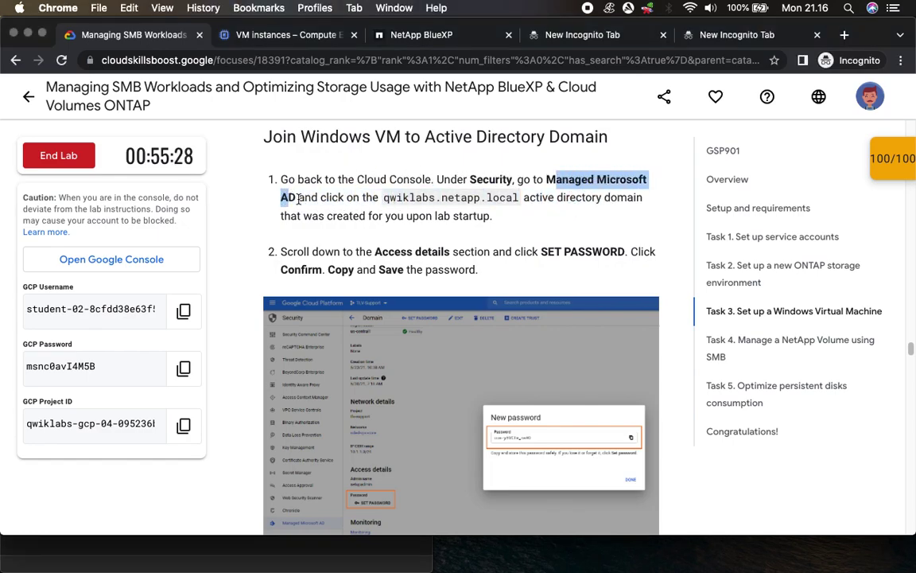
Step: Switch to the Google Cloud console and open Managed Microsoft AD under Security
left_click(245, 32)
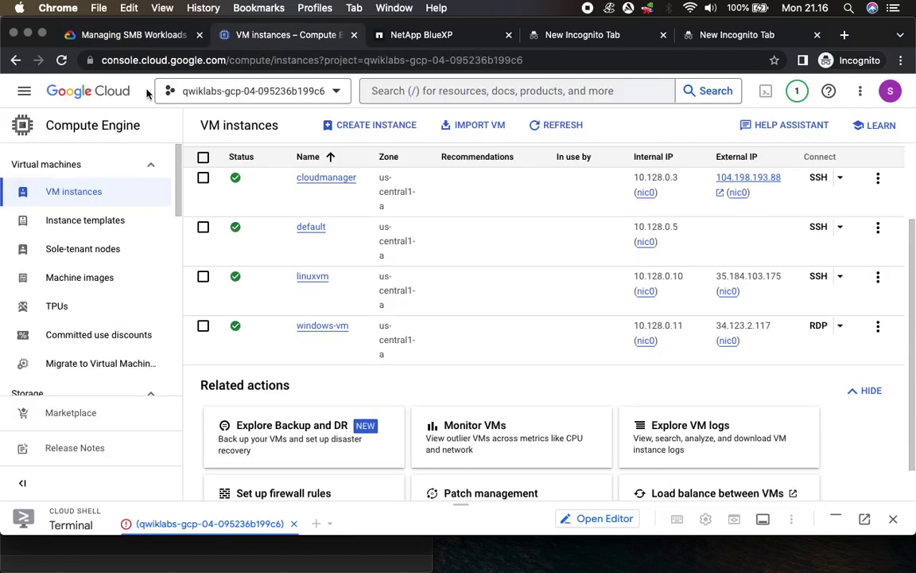
left_click(21, 99)
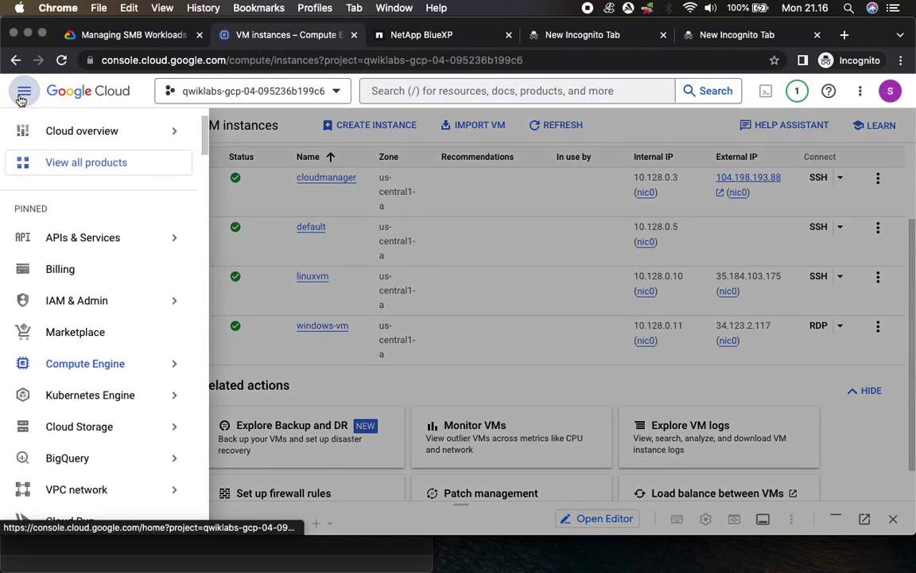
scroll(154, 384, "down", 5)
scroll(119, 382, "up", 4)
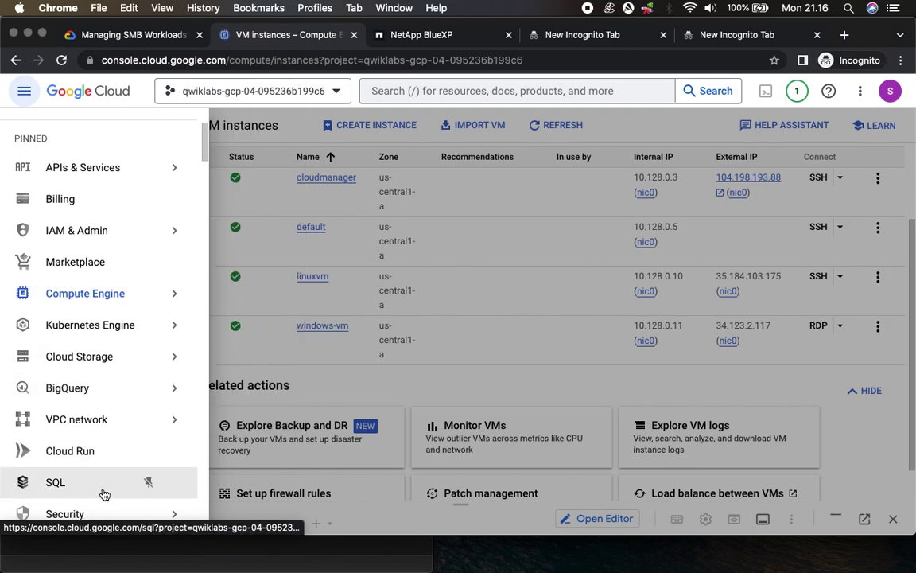
mouse_move(90, 520)
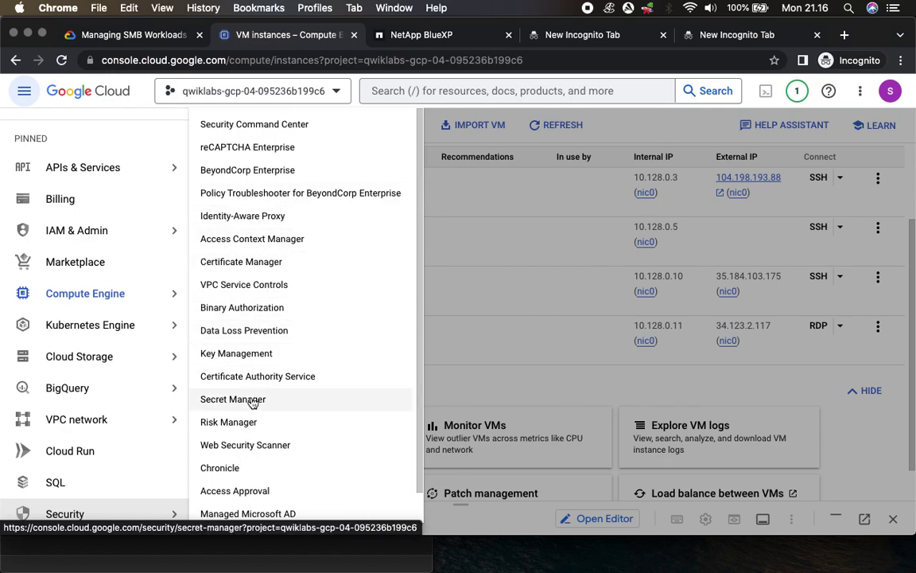
scroll(272, 445, "down", 1)
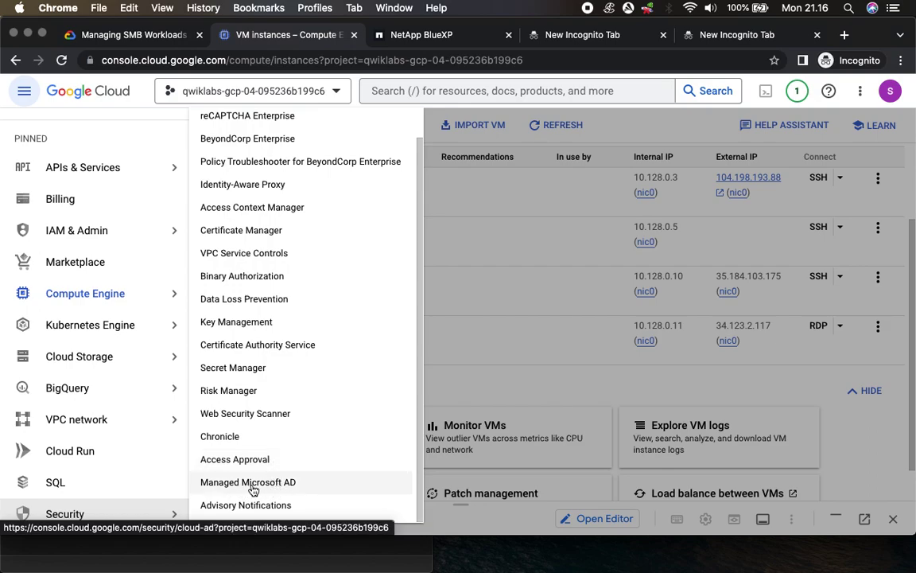
left_click(277, 484)
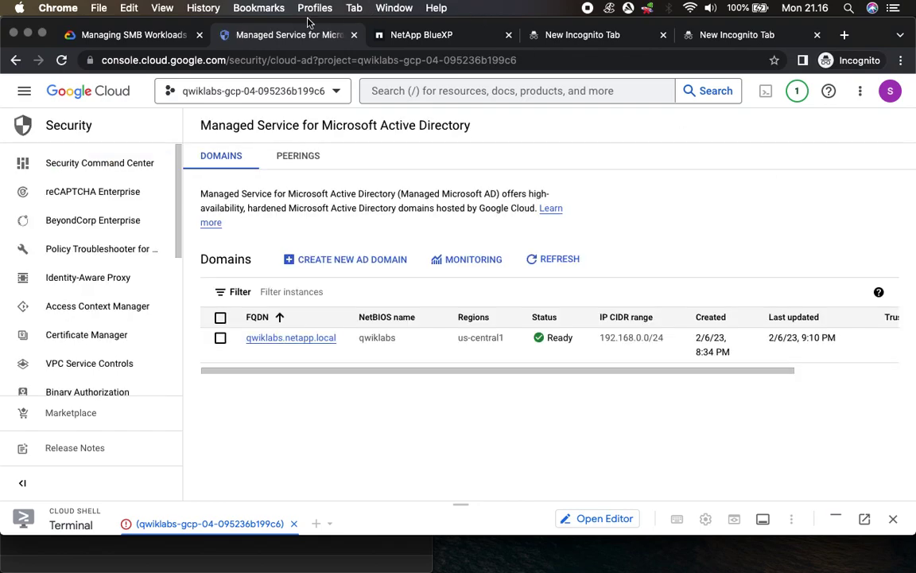
Step: Check the domain name in lab step 1 and open the details of the qwiklabs.netapp.local domain
left_click(137, 38)
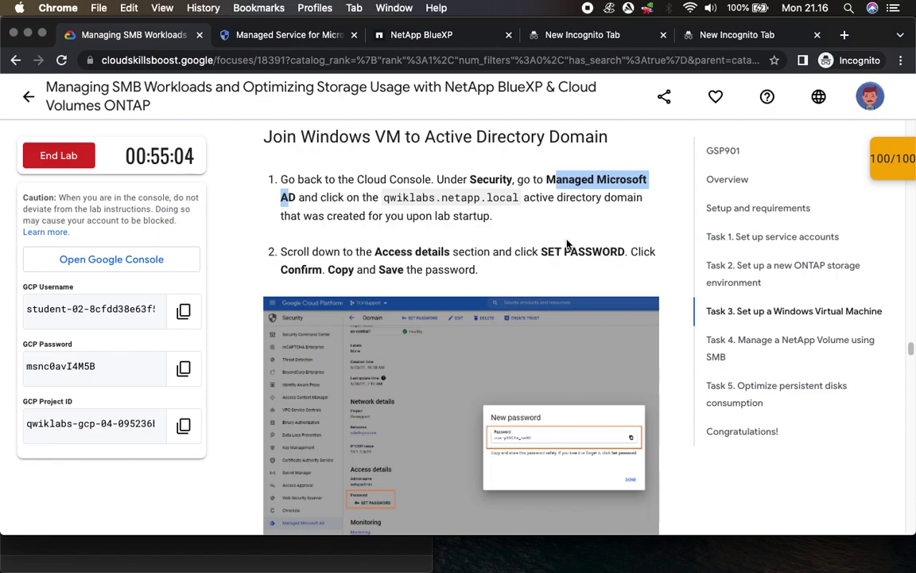
left_click_drag(384, 198, 519, 197)
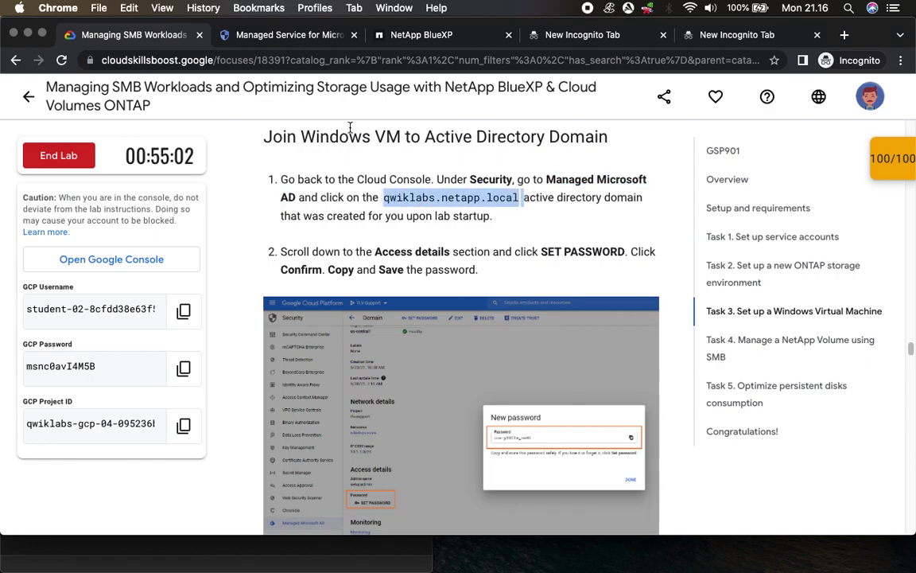
left_click(266, 34)
left_click(300, 338)
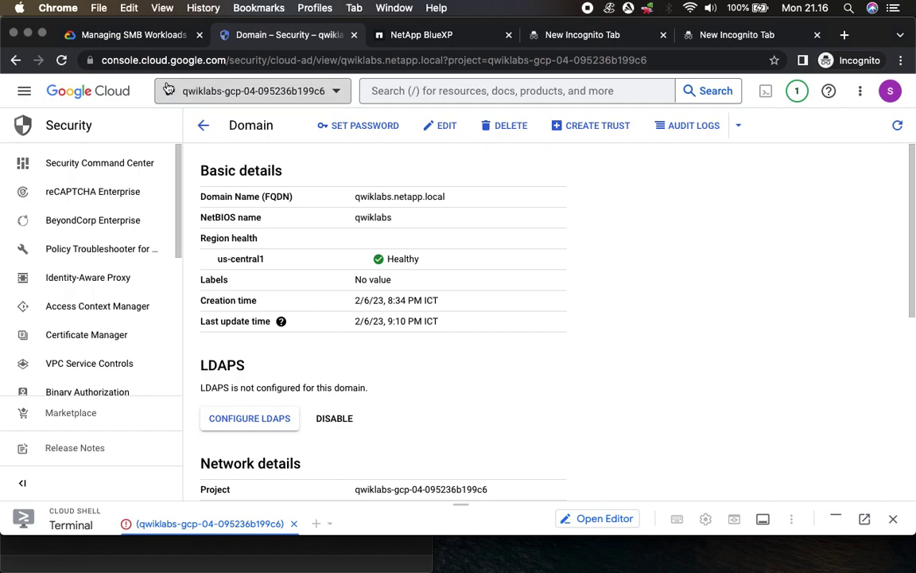
Step: Read lab step 2 and go to the Access details section of the domain page
left_click(131, 35)
left_click_drag(280, 252, 448, 251)
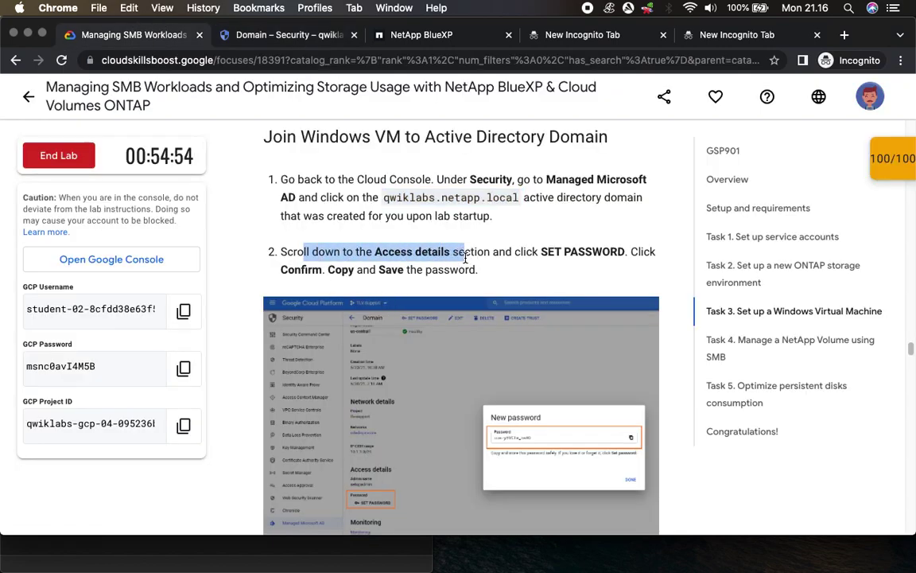
left_click(279, 44)
scroll(574, 396, "down", 5)
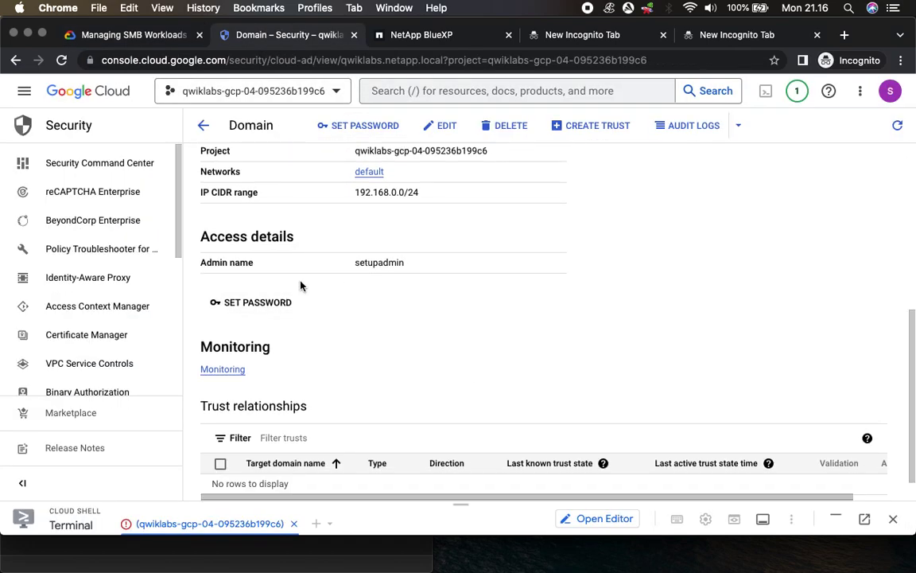
Step: Check the password instruction in the lab, generate a new password for the domain's admin account, and copy it
left_click(137, 35)
left_click_drag(542, 252, 625, 252)
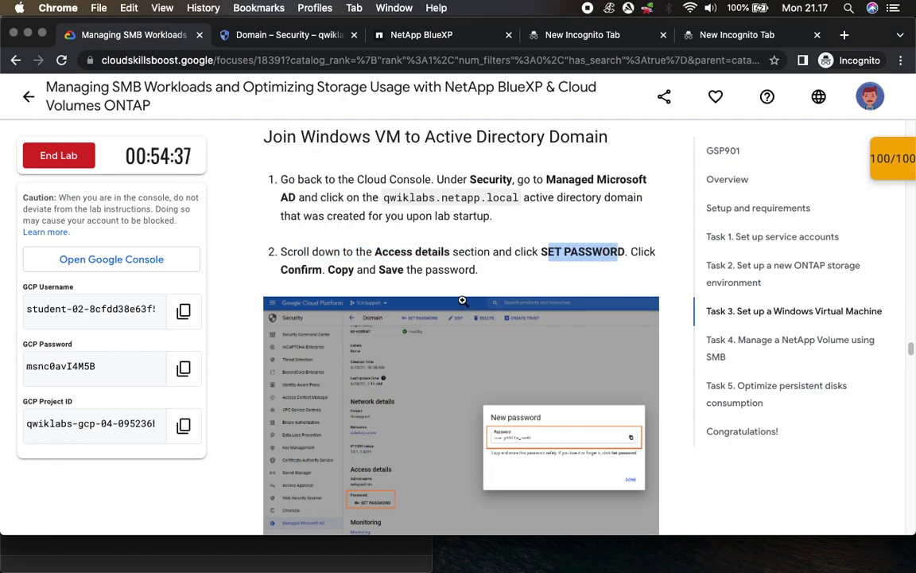
left_click(244, 35)
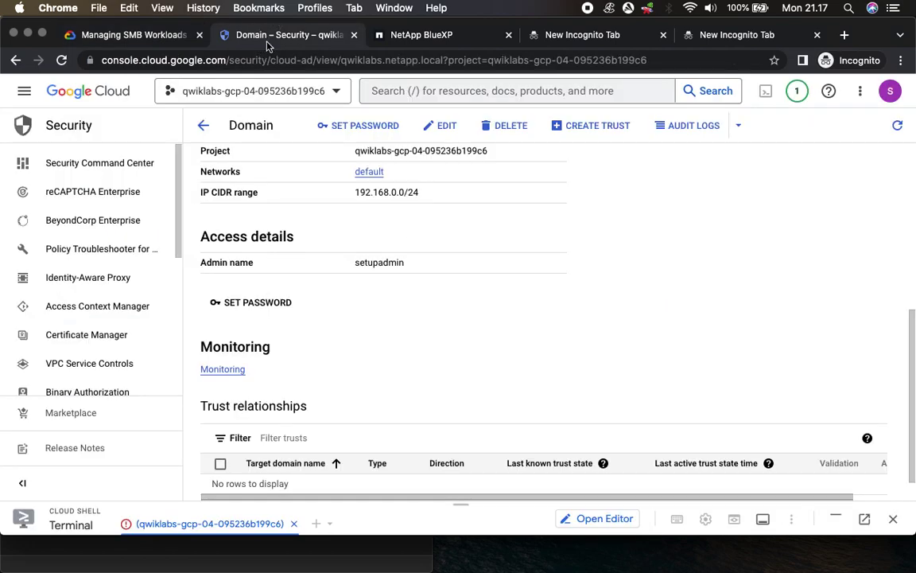
left_click(256, 306)
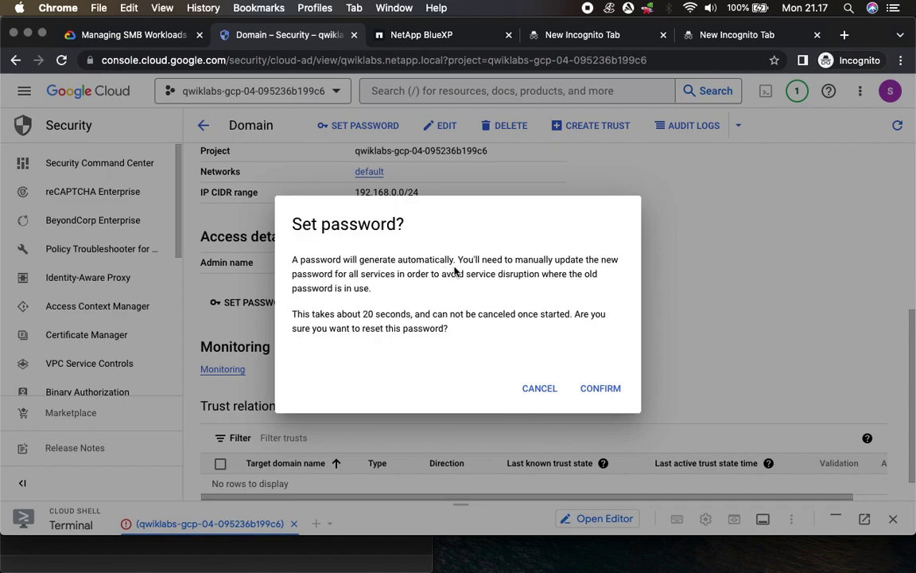
left_click(606, 392)
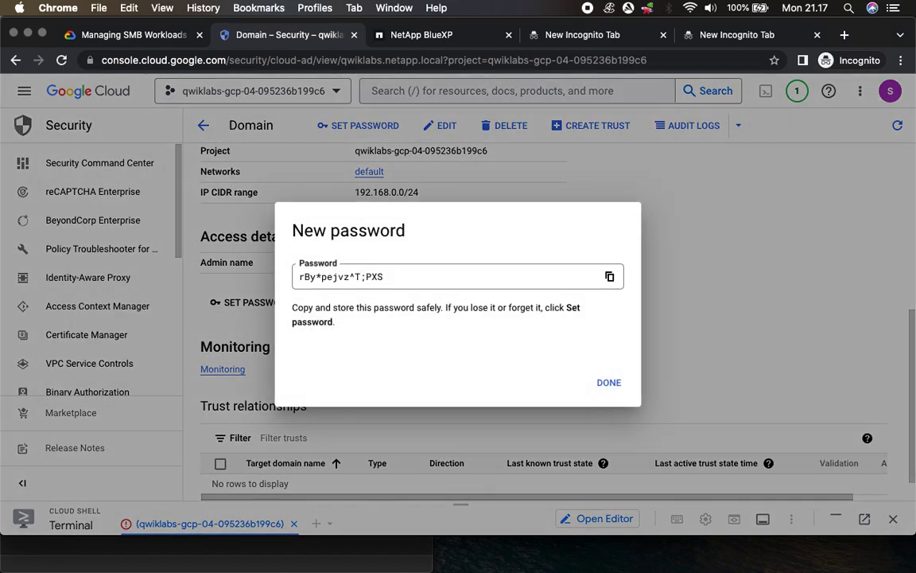
left_click(610, 277)
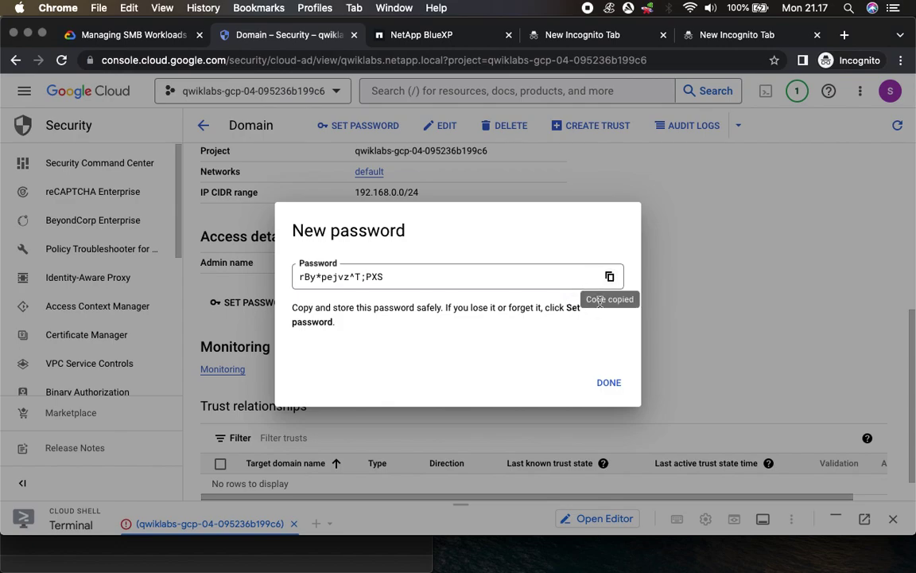
Step: Paste the copied domain admin password into the address field of a new browser tab and dismiss the new password dialog
left_click(845, 35)
key("super+v")
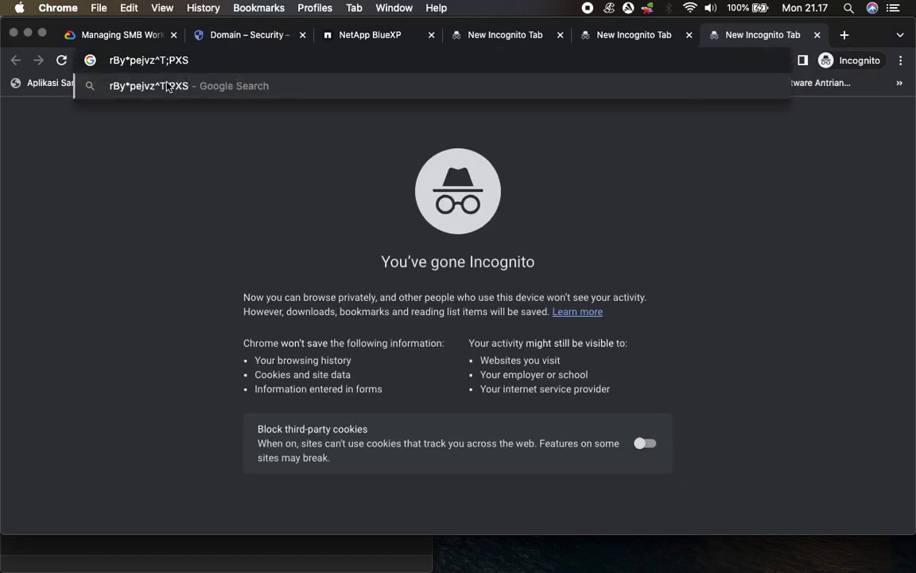
left_click(209, 37)
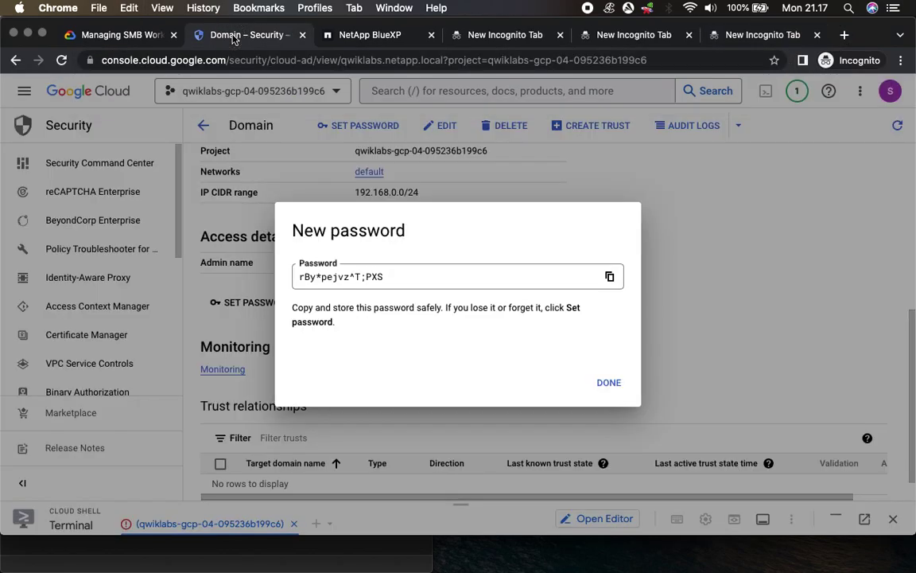
left_click(618, 389)
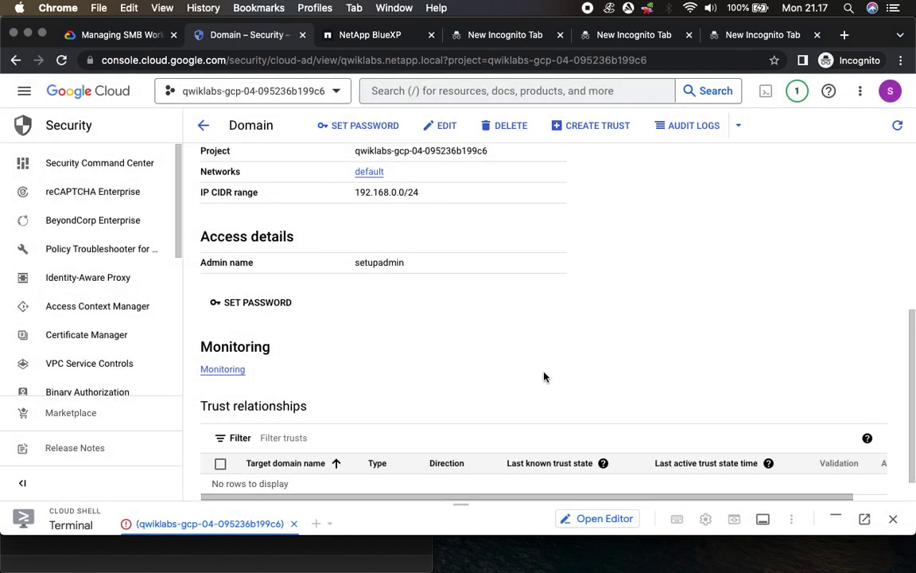
Step: Read the lab steps for joining the domain through Control Panel, and switch to the Windows VM remote desktop session
left_click(123, 36)
scroll(503, 360, "down", 6)
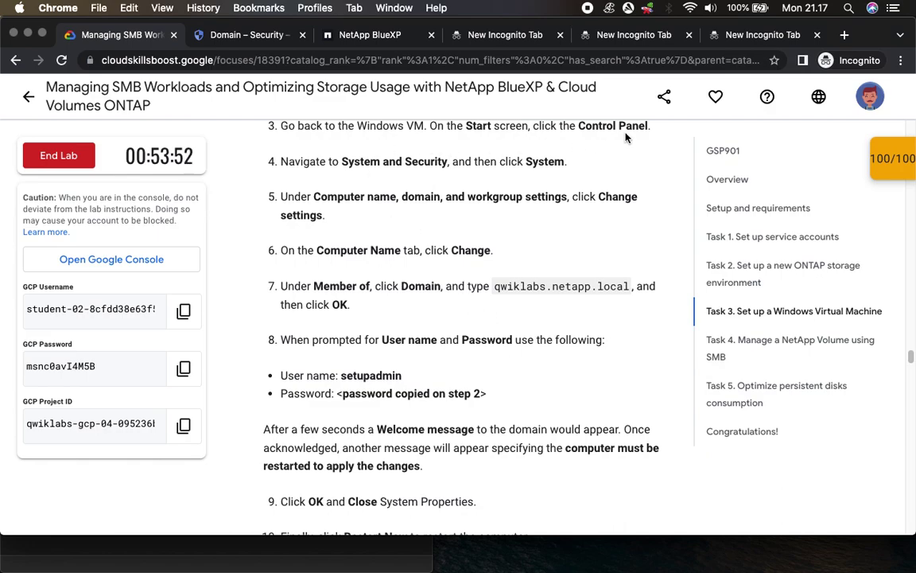
key("ctrl+Right")
left_click(18, 561)
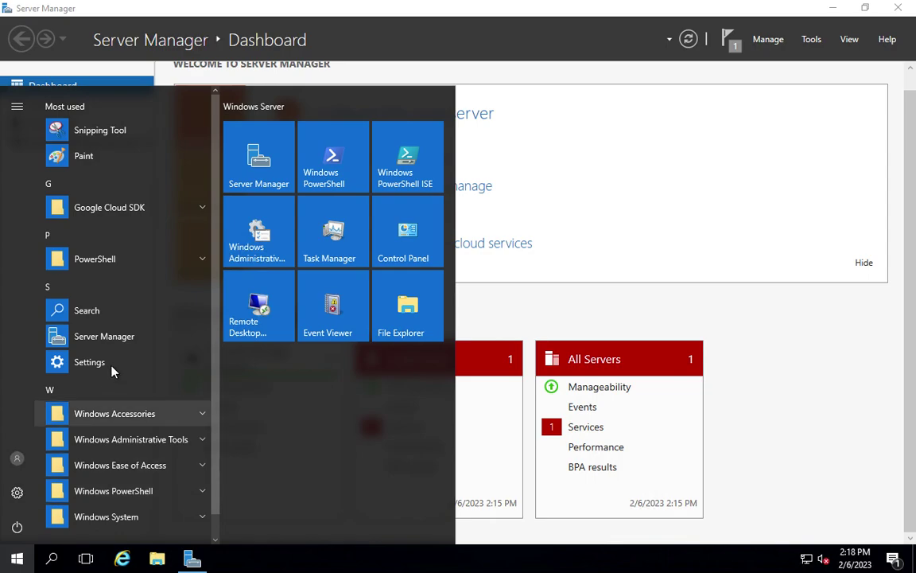
scroll(136, 389, "down", 1)
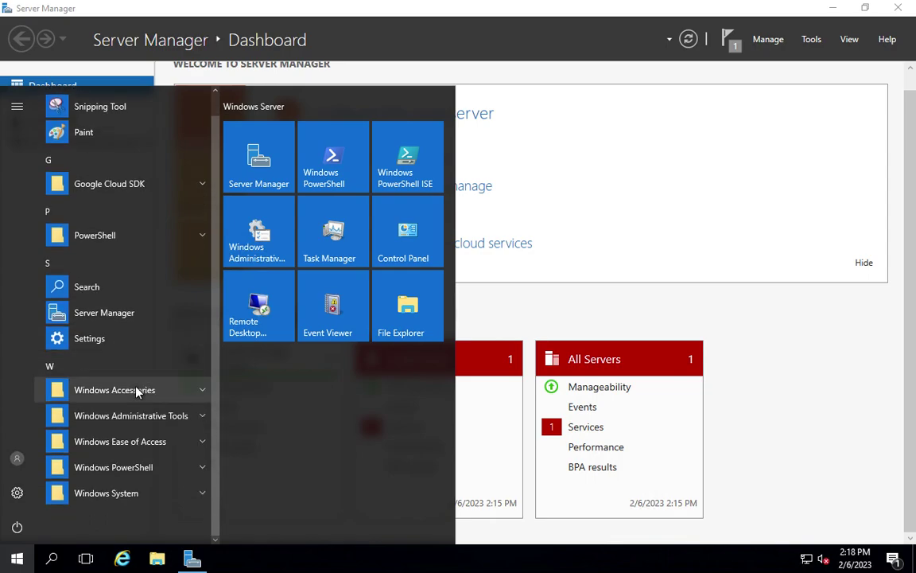
scroll(137, 390, "up", 1)
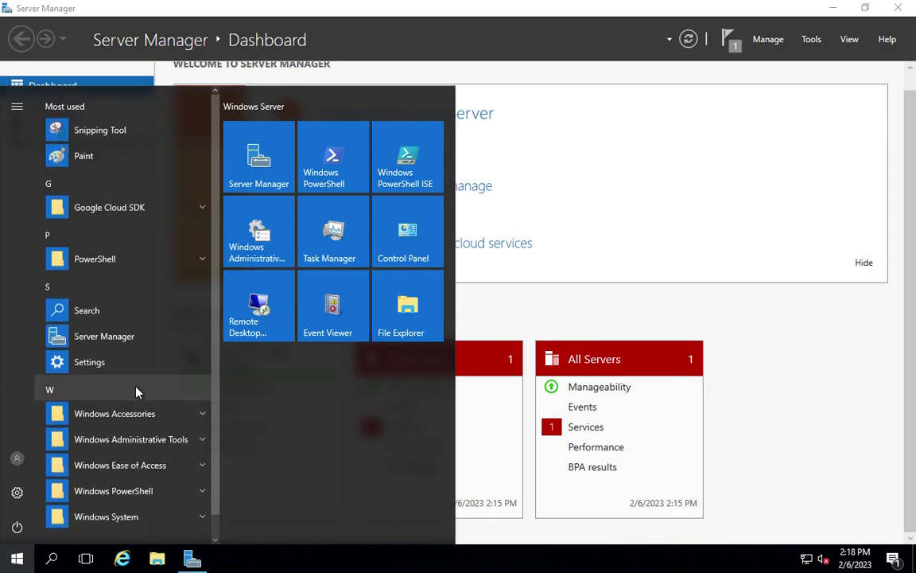
left_click(137, 390)
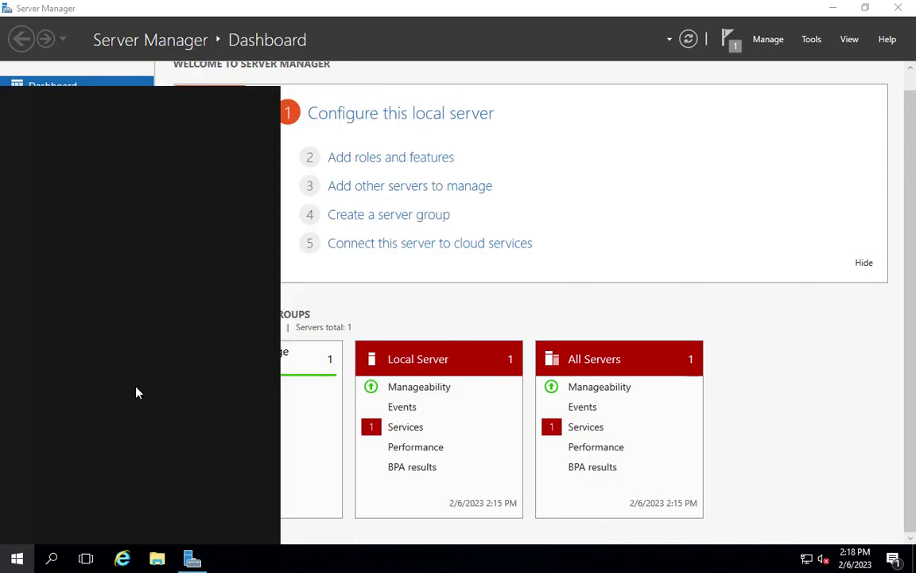
type("s")
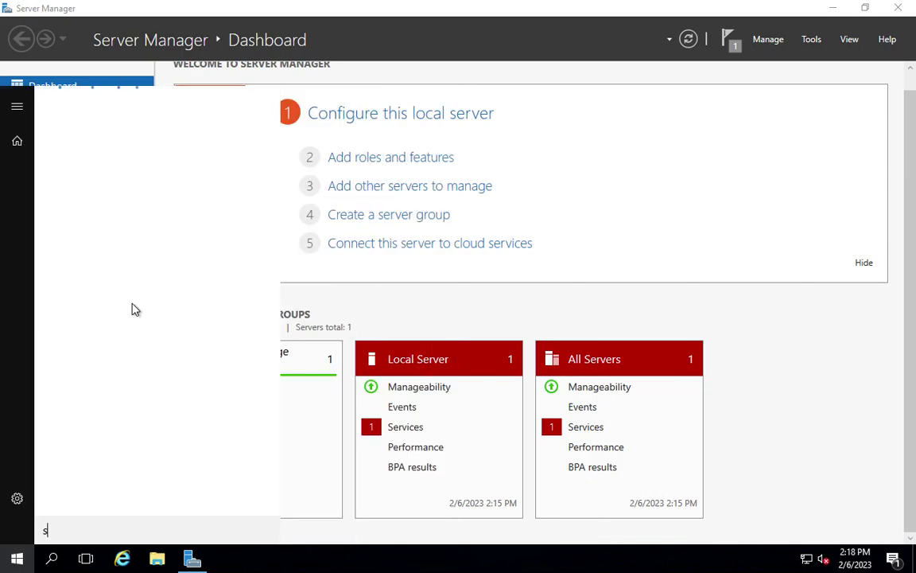
type("y")
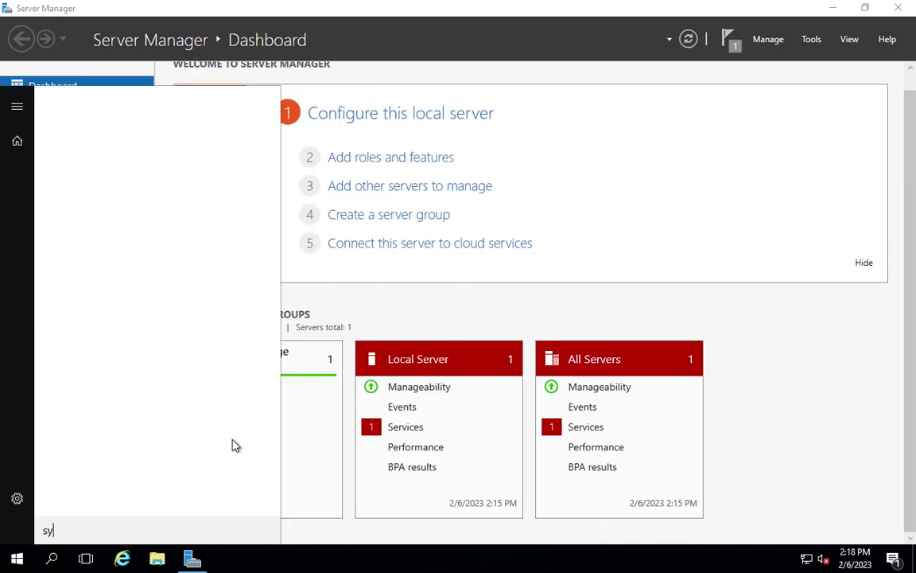
left_click(859, 405)
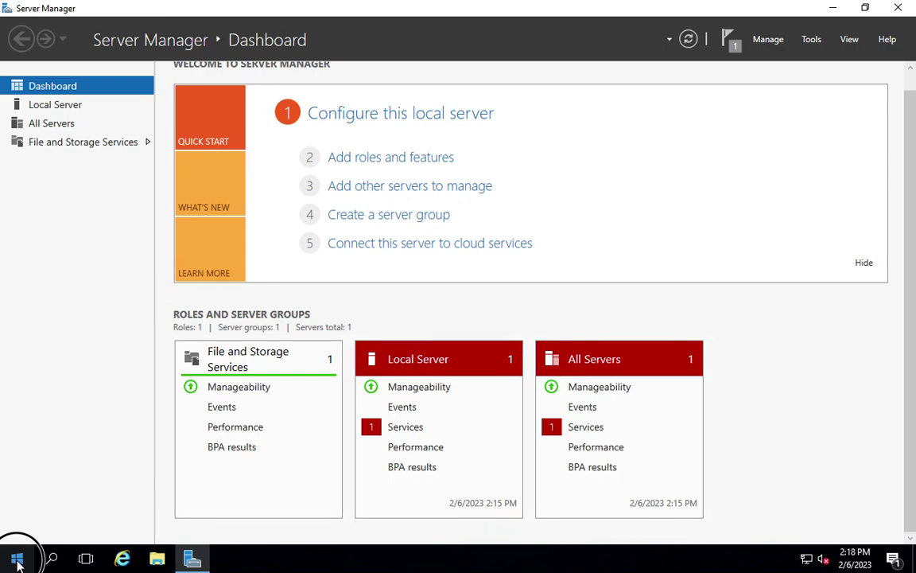
left_click(17, 560)
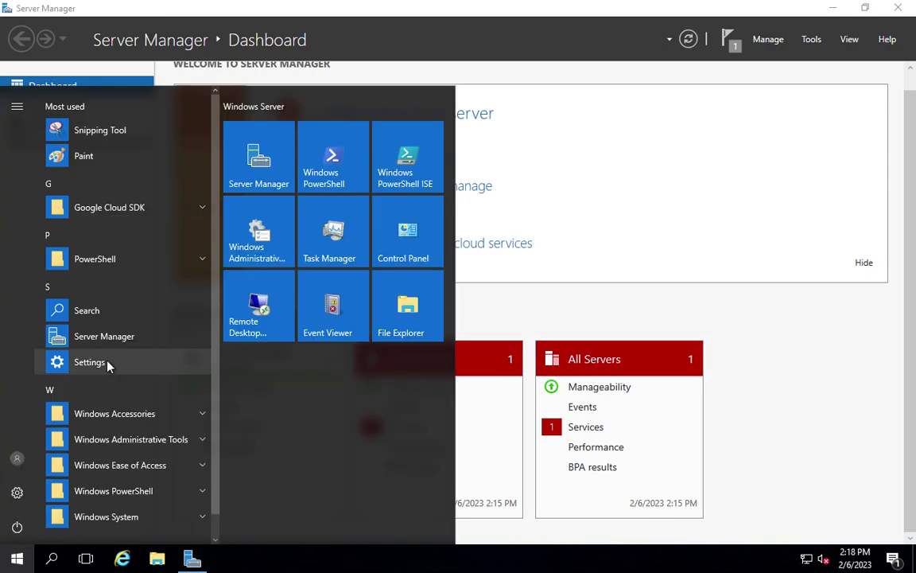
scroll(109, 366, "down", 1)
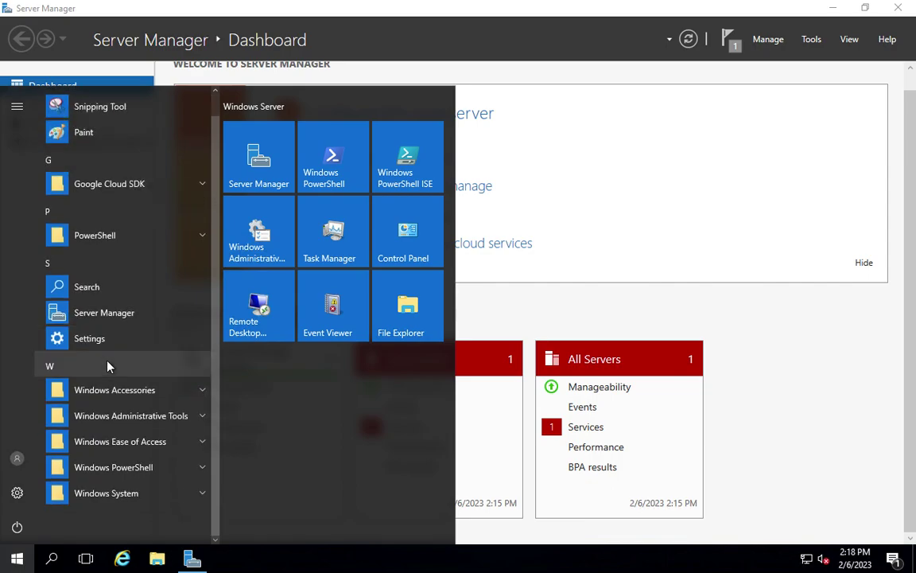
scroll(109, 366, "up", 1)
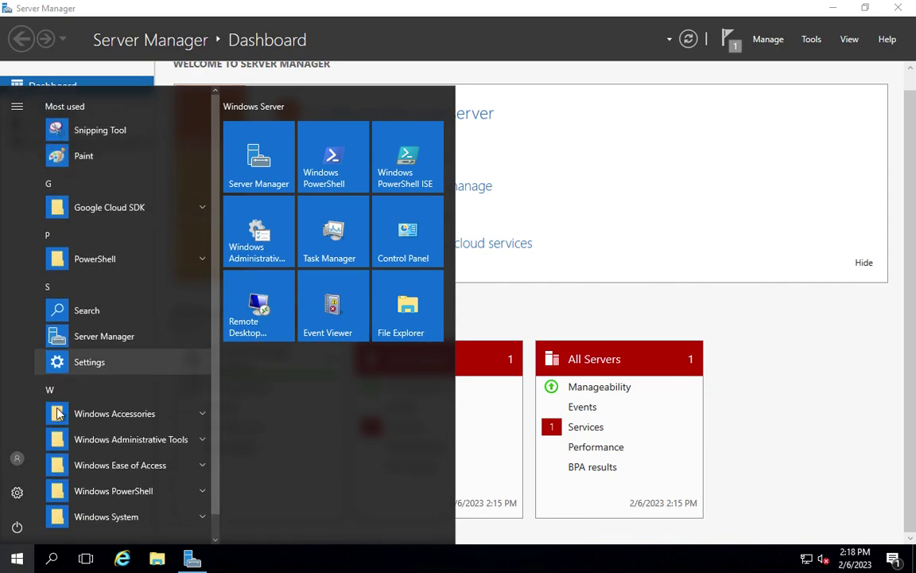
left_click(18, 494)
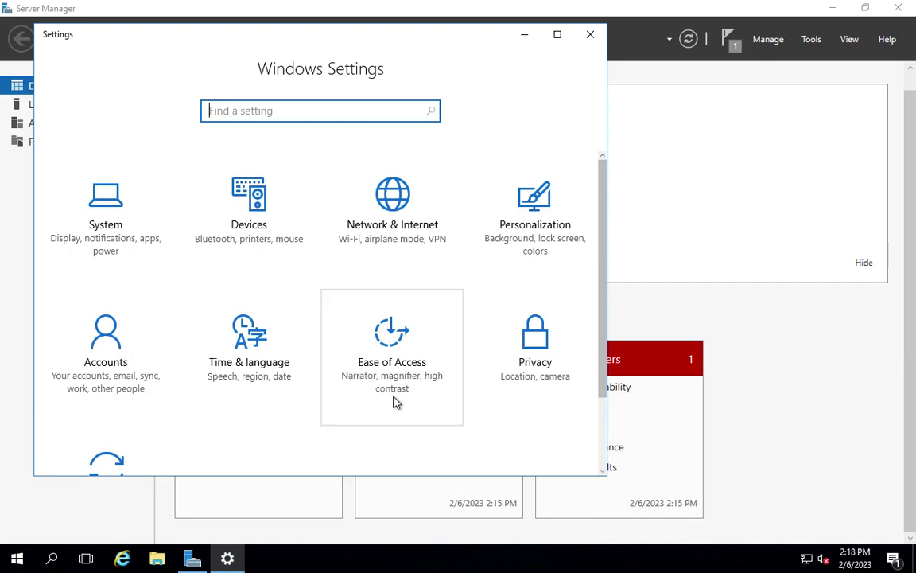
scroll(396, 404, "down", 2)
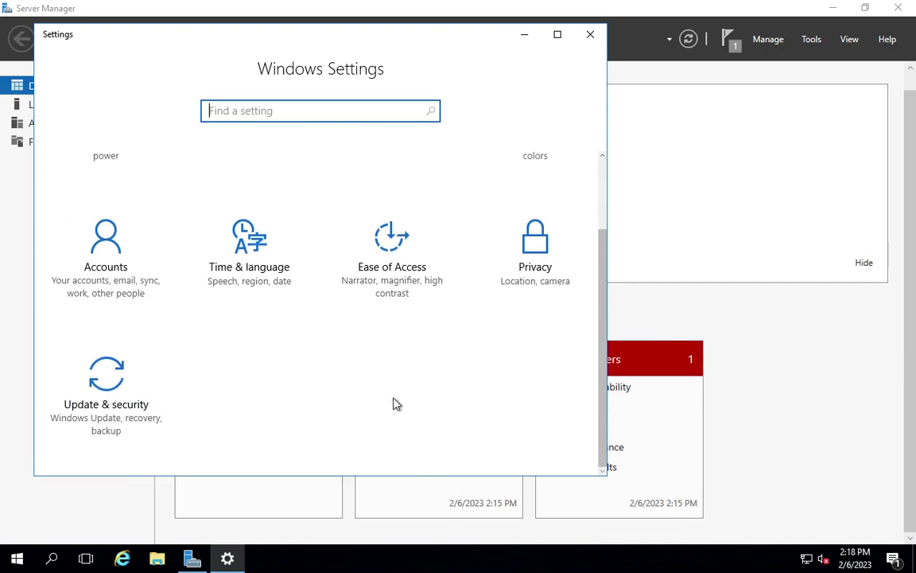
scroll(395, 404, "up", 1)
scroll(395, 405, "up", 1)
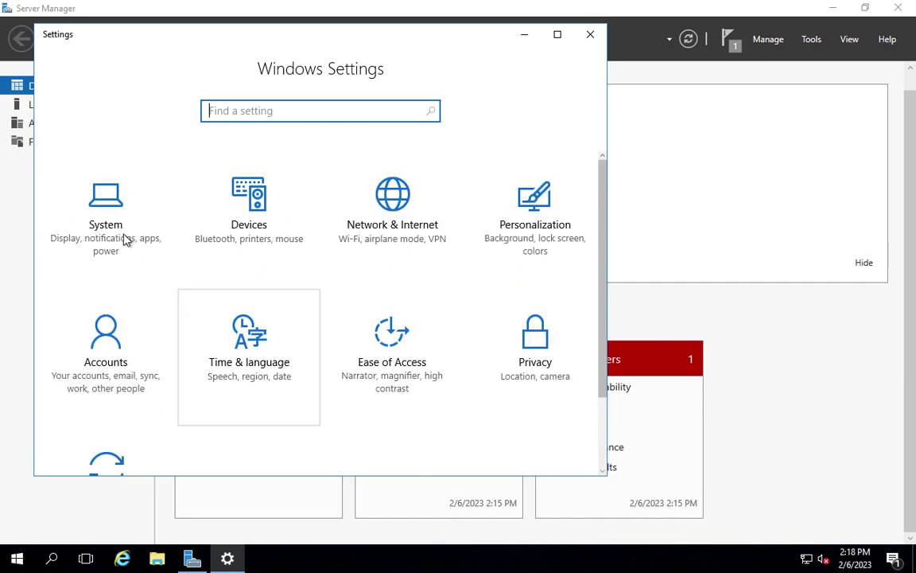
left_click(107, 217)
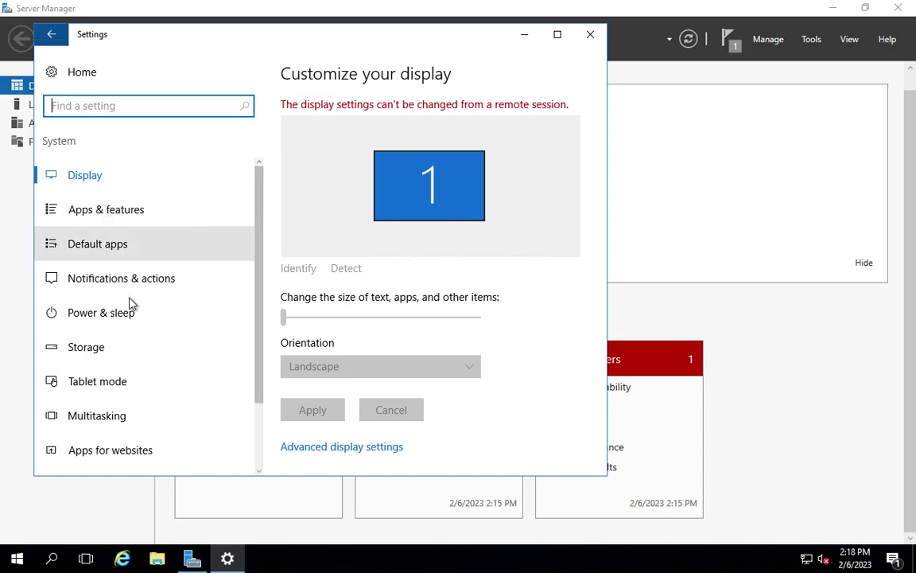
scroll(129, 296, "down", 3)
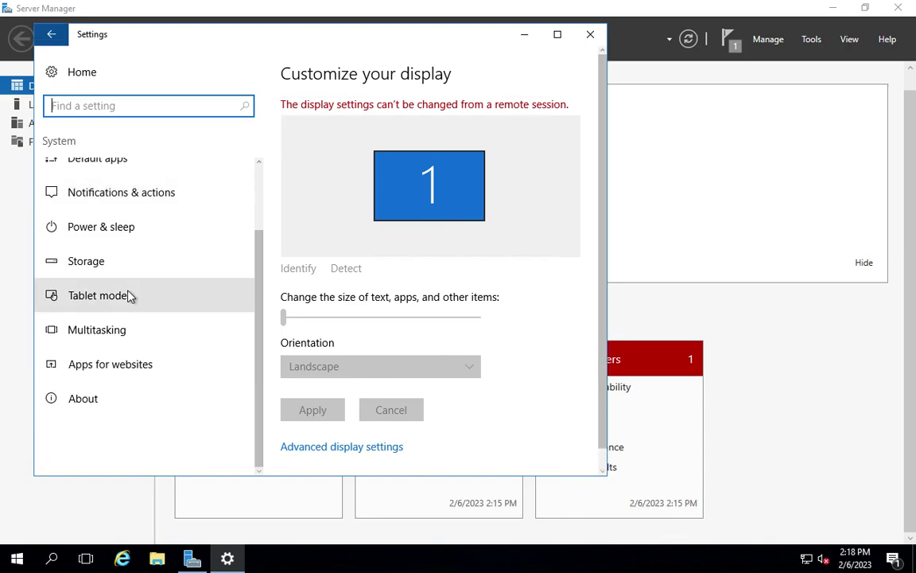
scroll(130, 296, "up", 3)
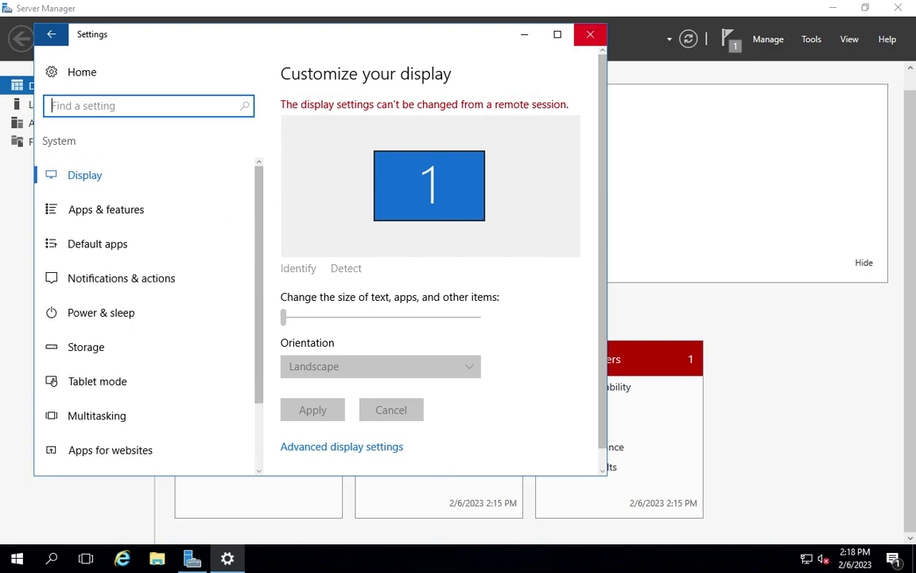
left_click(591, 36)
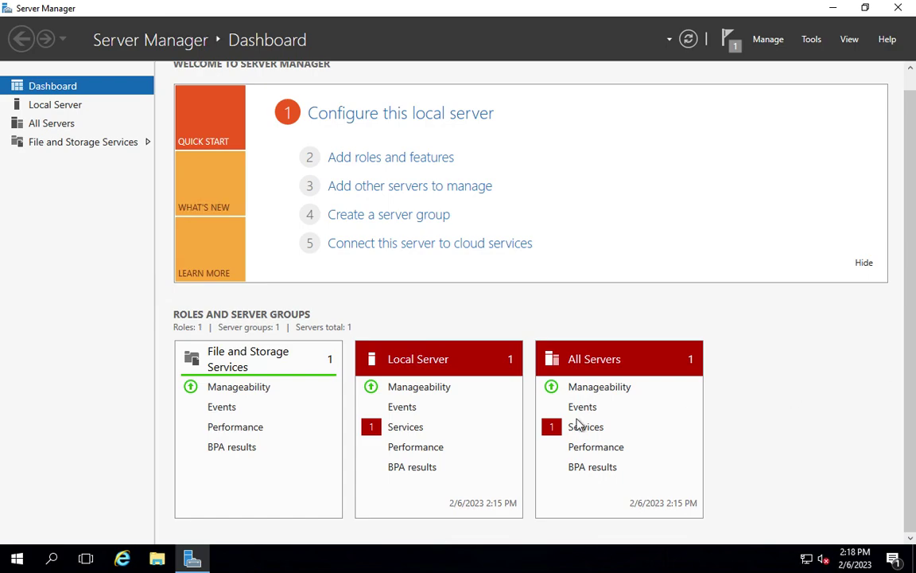
Step: Search Windows for "control p" and open Control Panel
left_click(53, 560)
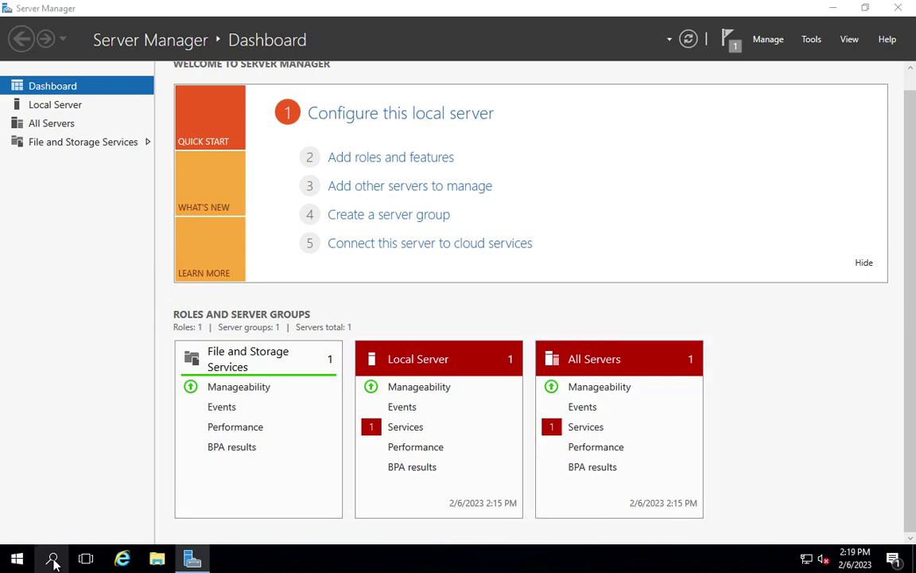
type("control")
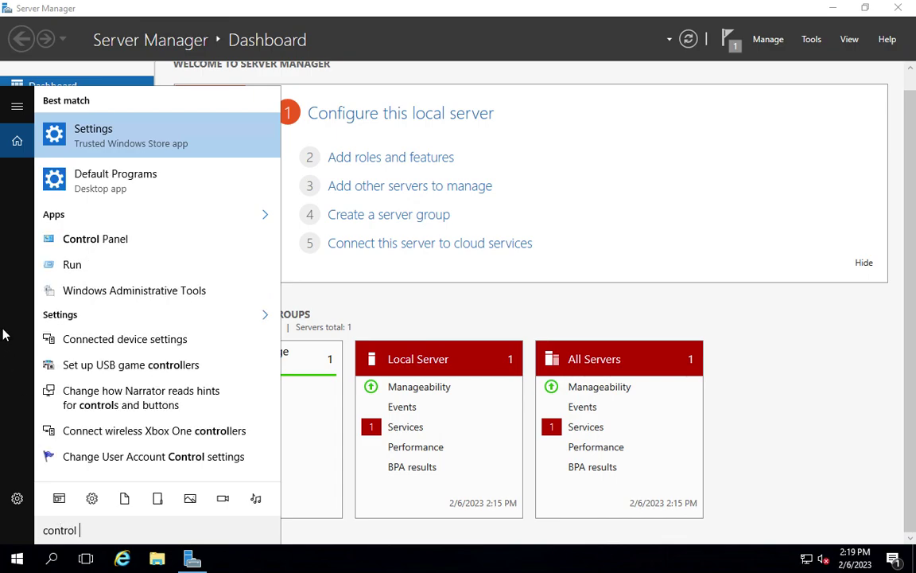
type(" p")
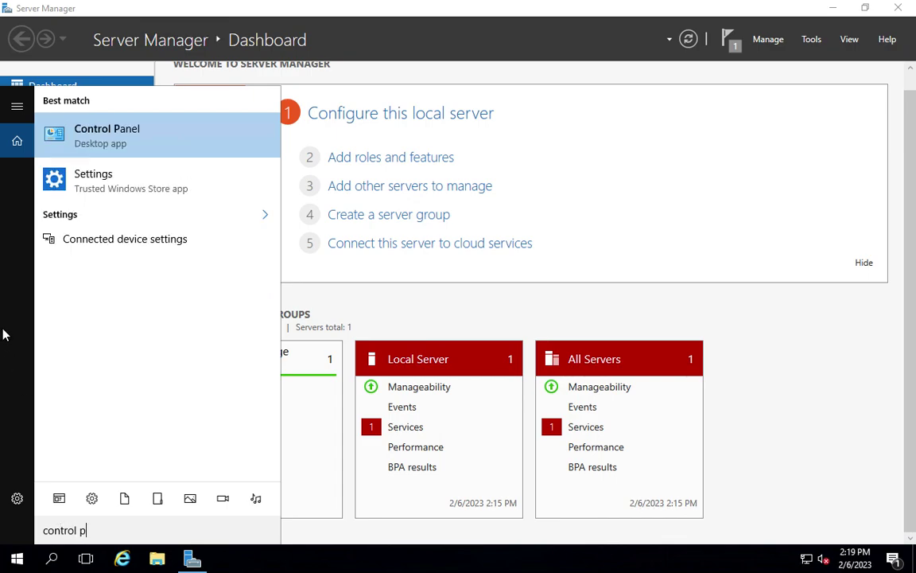
left_click(79, 135)
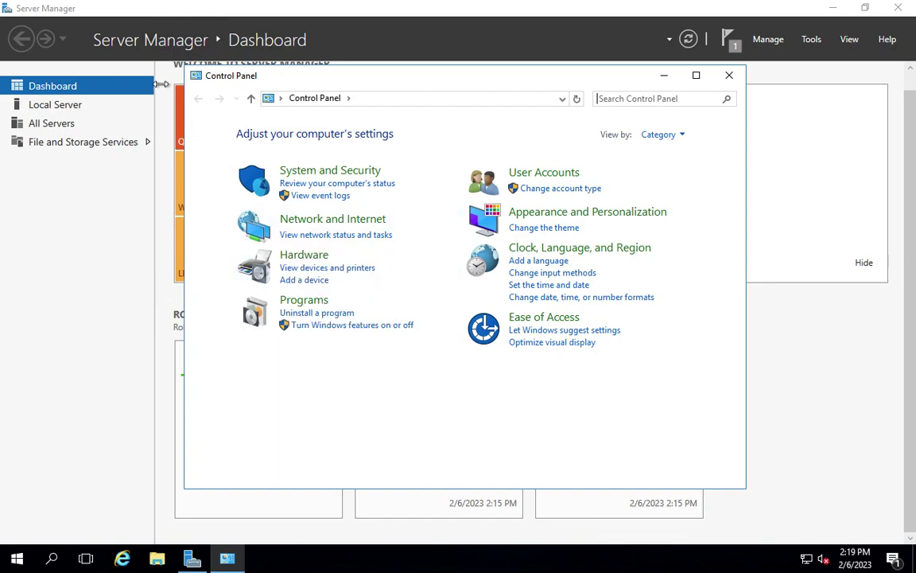
Step: Check lab step 4 in the browser, and open the System page under System and Security on the Windows VM
key("ctrl+Left")
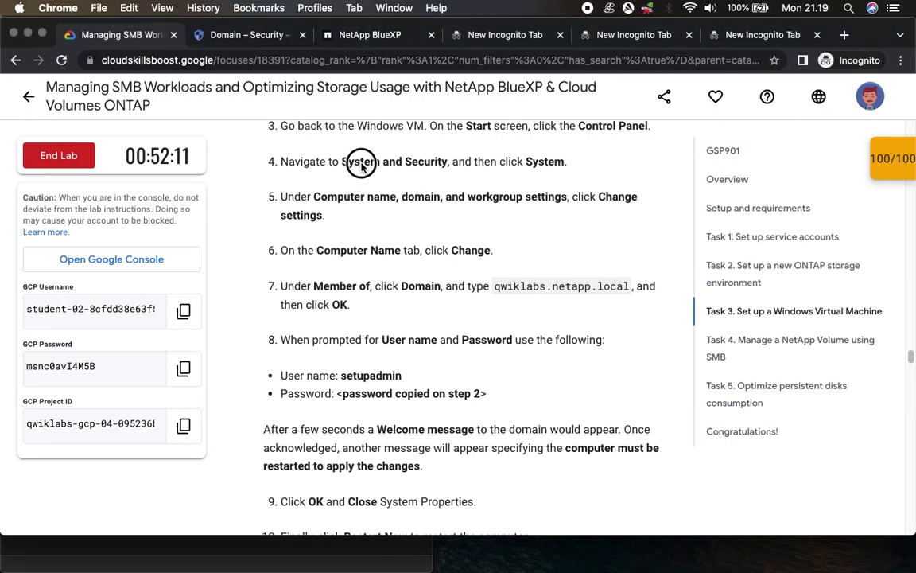
key("ctrl+Right")
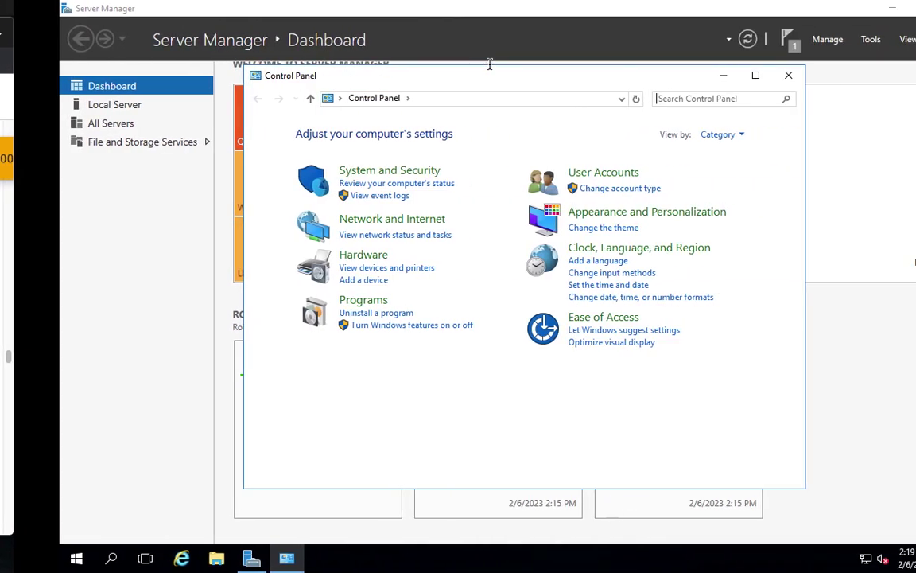
left_click(360, 177)
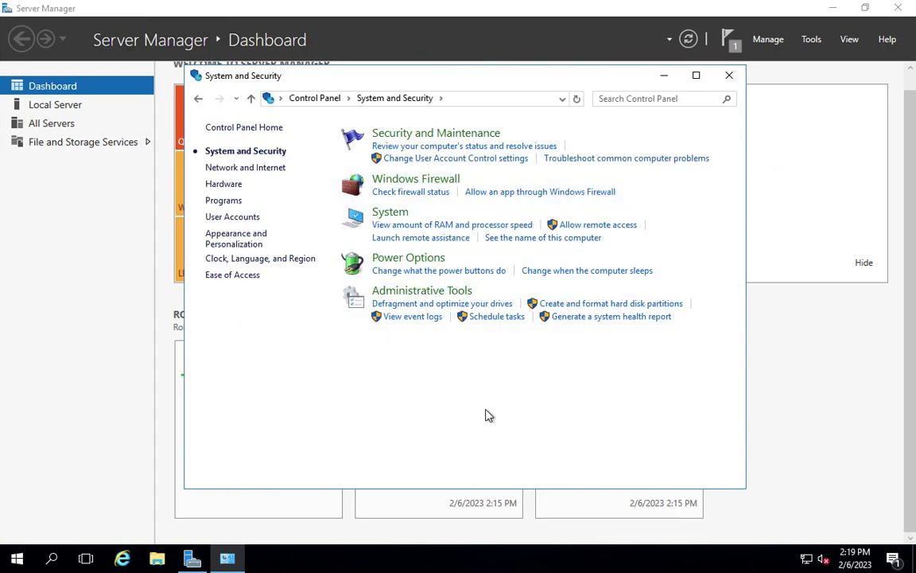
left_click(389, 215)
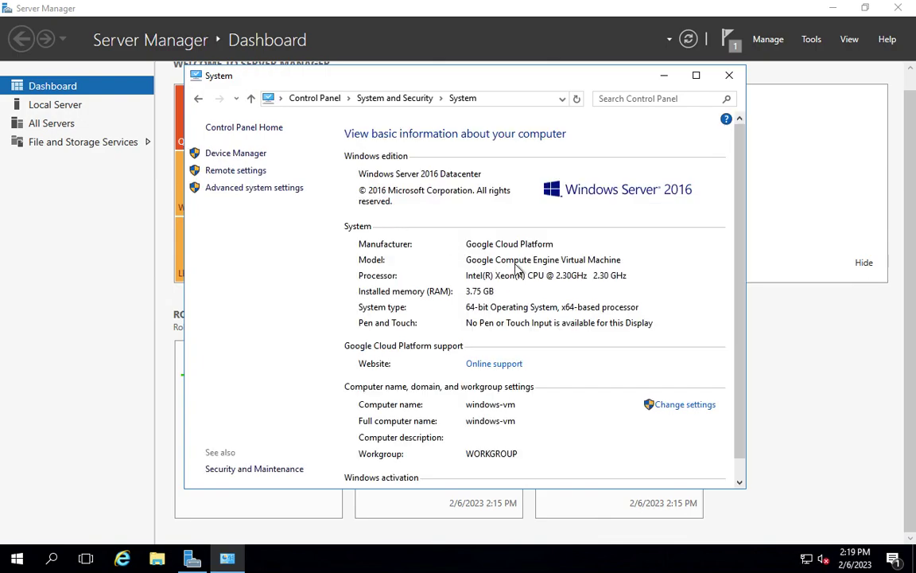
Step: Read lab steps 5 and 6, and open the Computer Name/Domain Changes dialog from the VM's computer name settings
key("super+Tab")
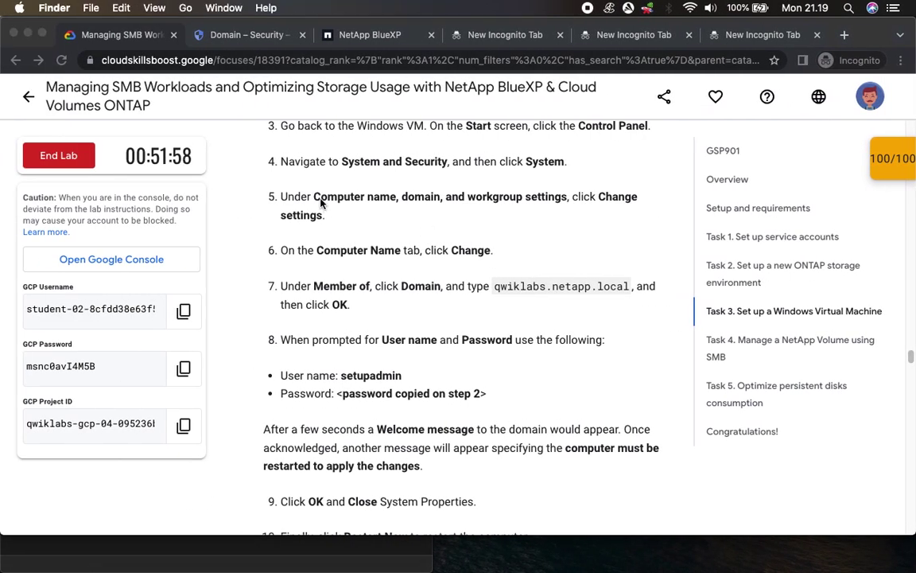
left_click_drag(598, 196, 634, 211)
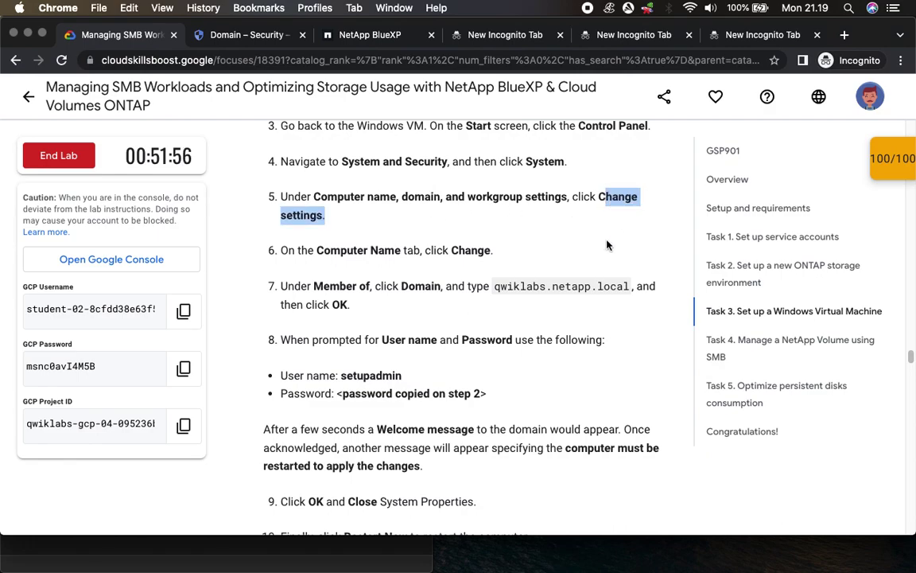
scroll(607, 245, "down", 1)
scroll(606, 245, "down", 2)
key("super+Tab")
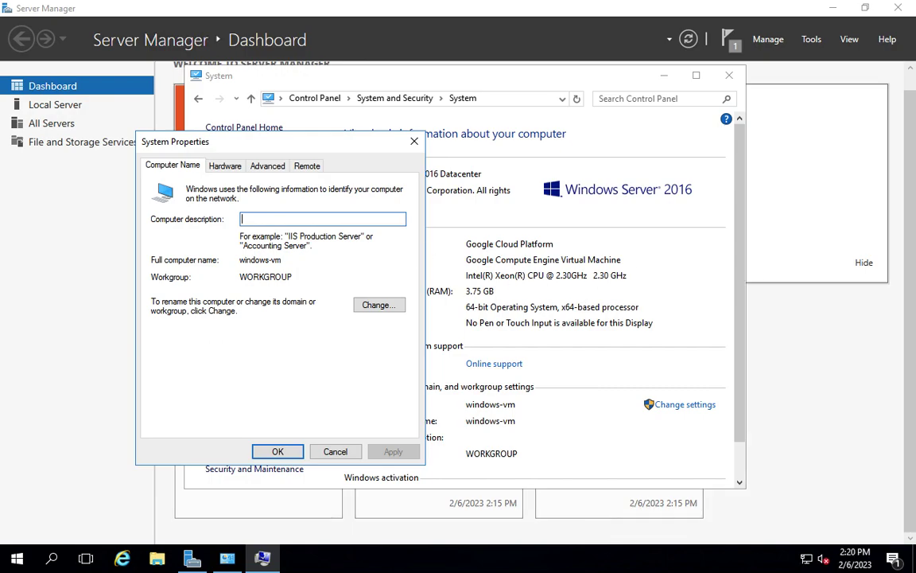
left_click(379, 304)
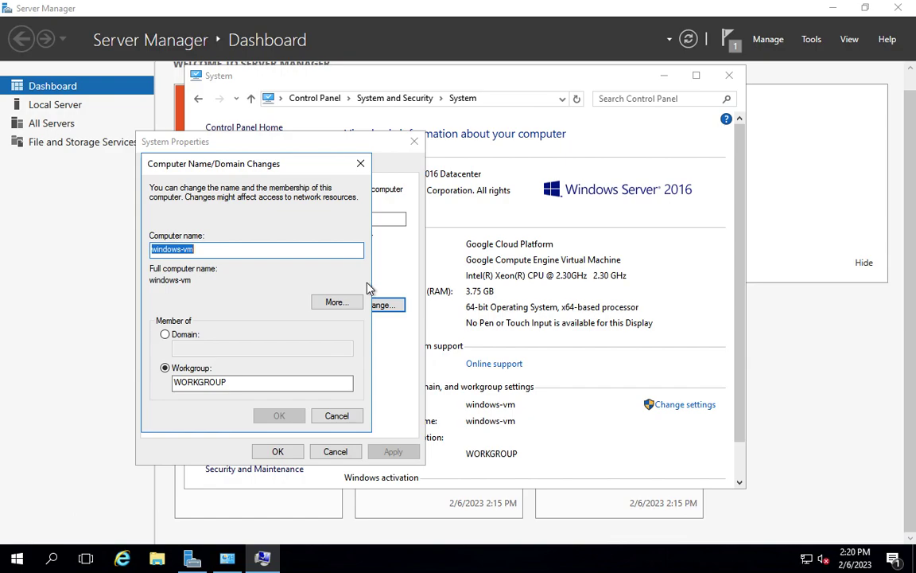
Step: Copy the domain name from lab step 7, set the VM as a member of domain qwiklabs.netapp.local, and submit the change
key("ctrl+Left")
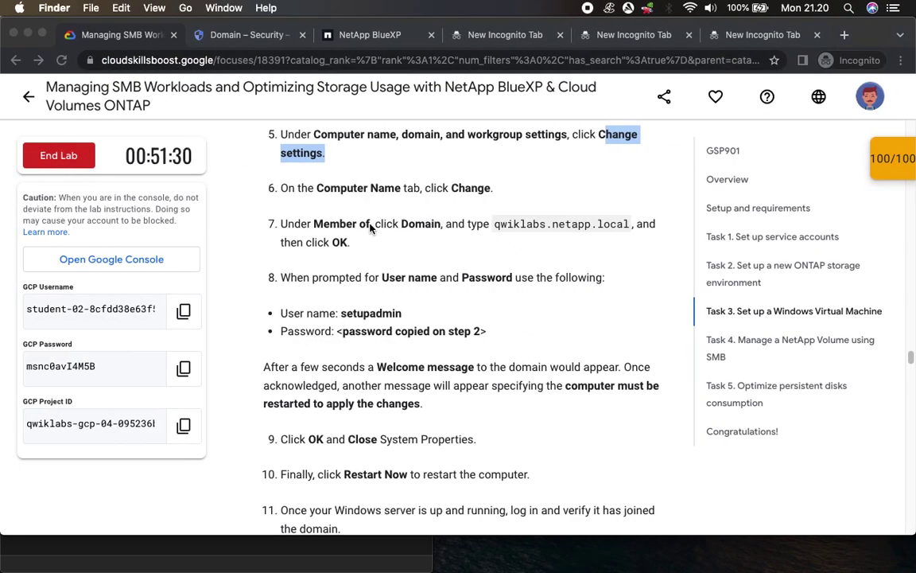
left_click_drag(494, 226, 628, 228)
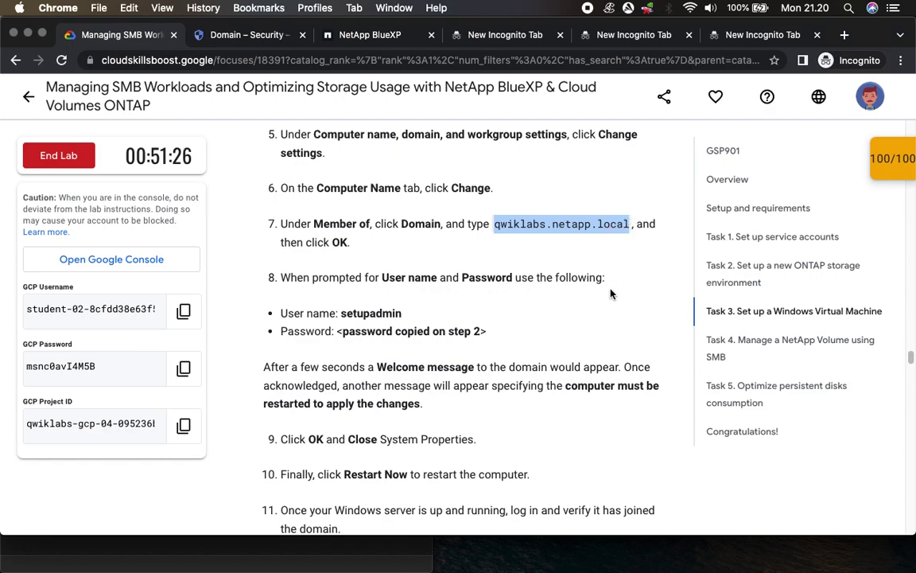
key("super+c")
key("super+Tab")
left_click(201, 335)
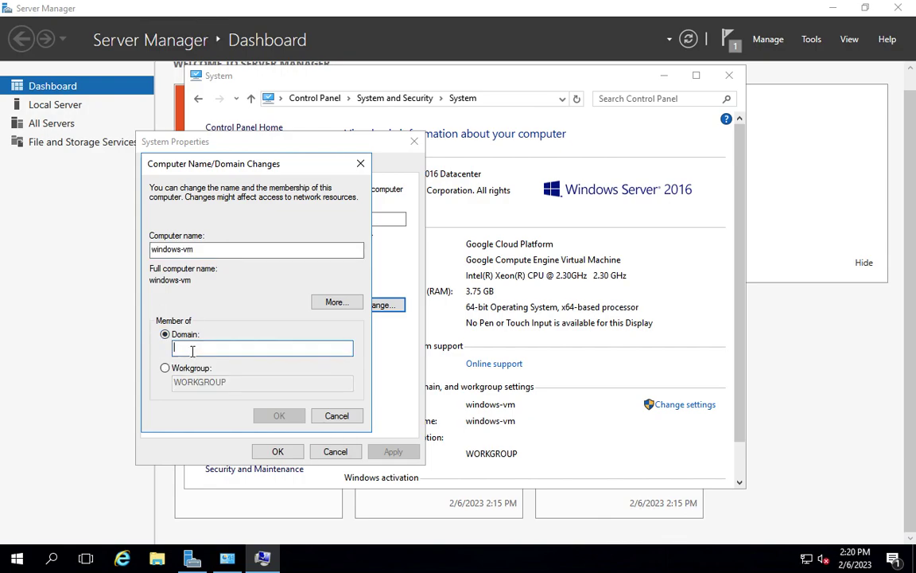
key("ctrl+v")
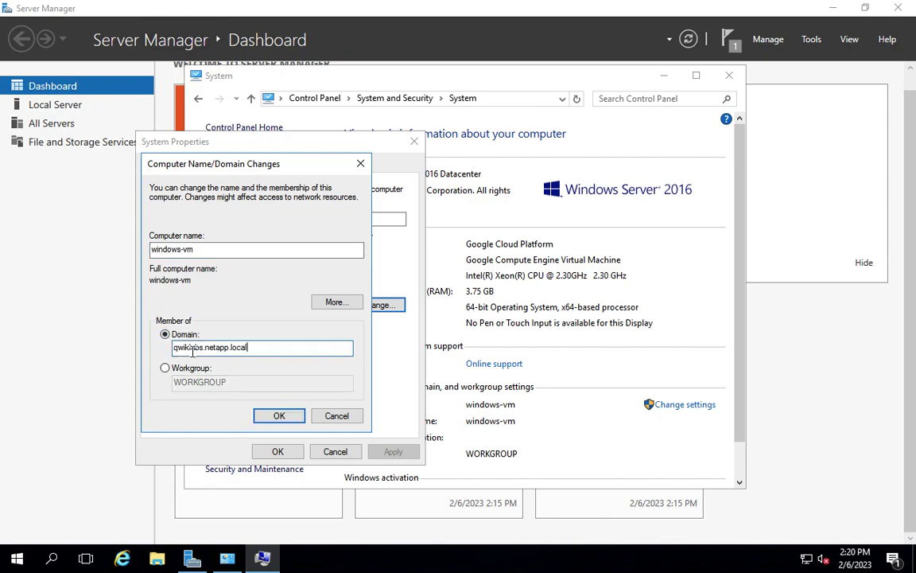
key("ctrl+Left")
key("ctrl+Right")
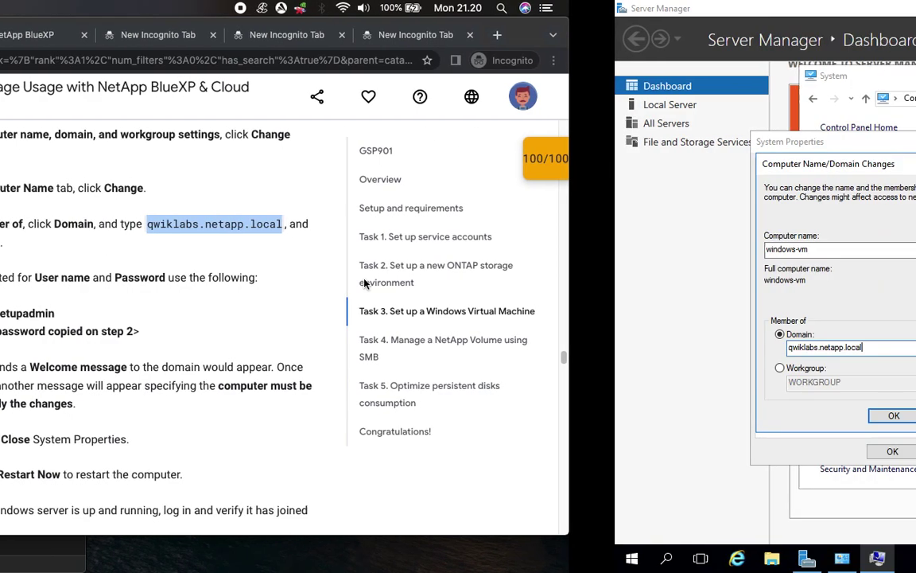
left_click(279, 415)
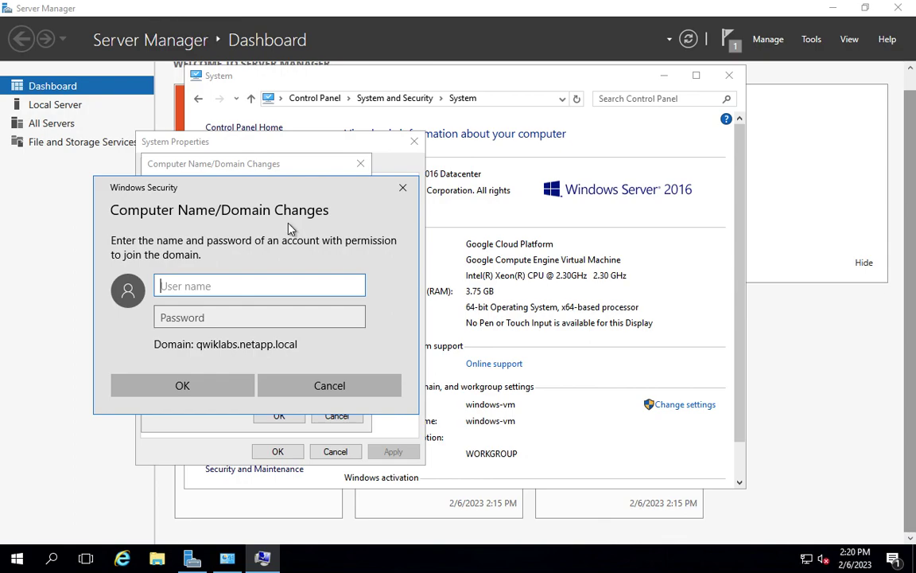
Step: Look up the user name in lab step 8 and enter setupadmin as the user name for joining the domain
key("ctrl+Left")
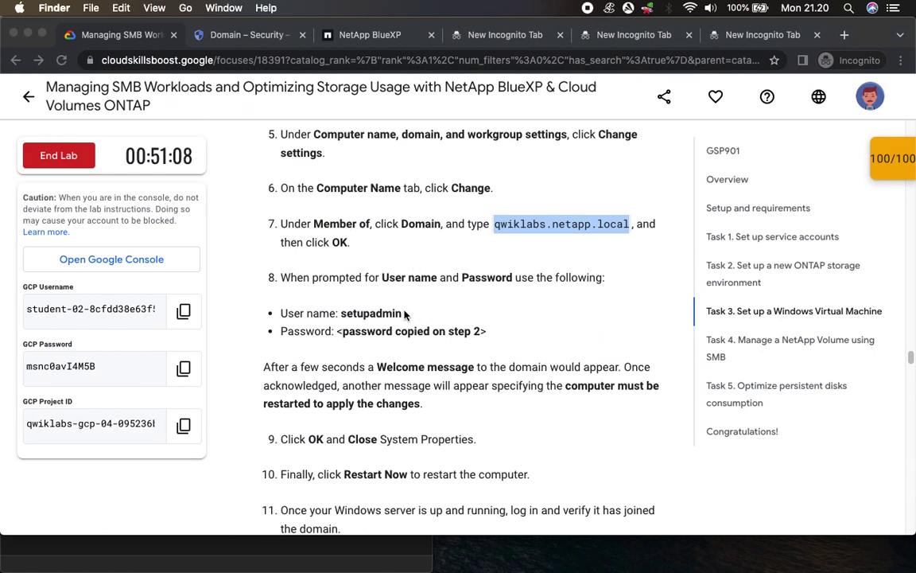
double_click(362, 314)
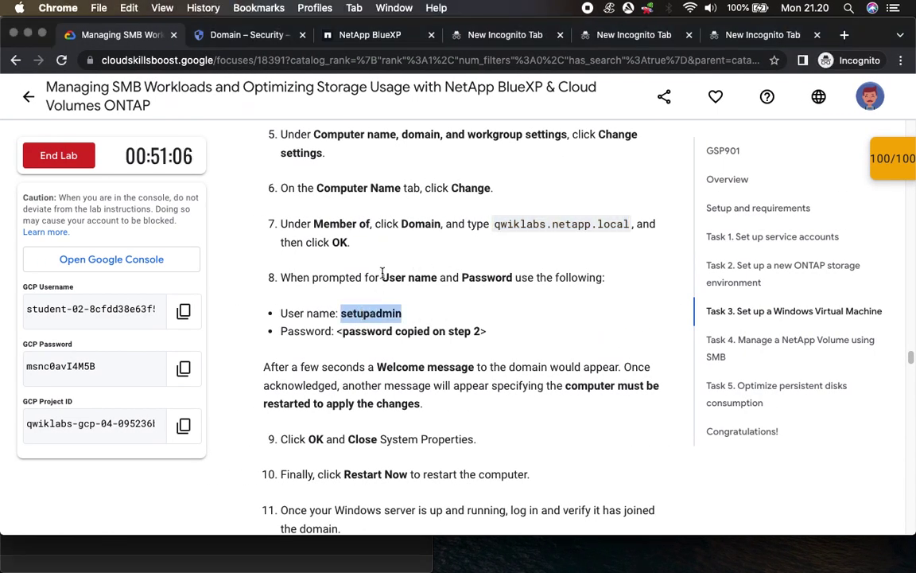
key("ctrl+Right")
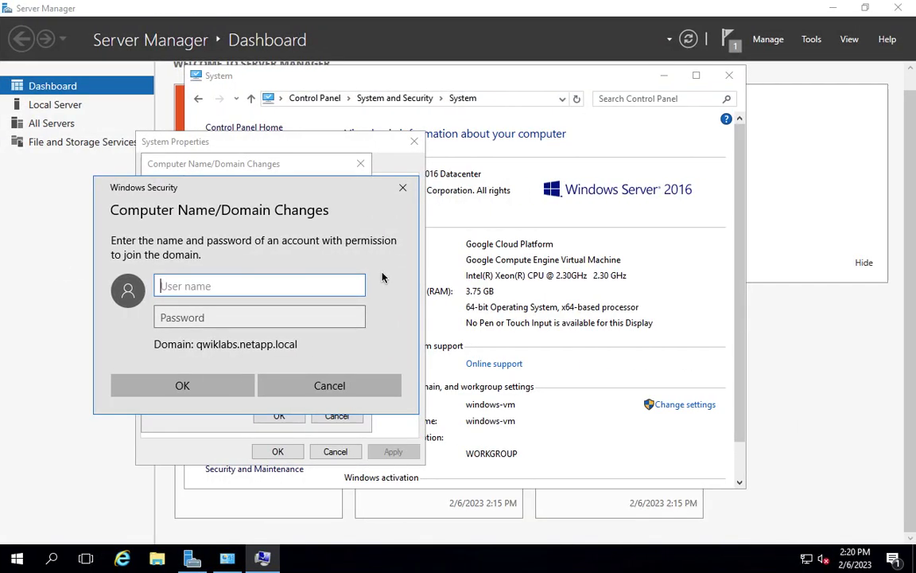
left_click(404, 285)
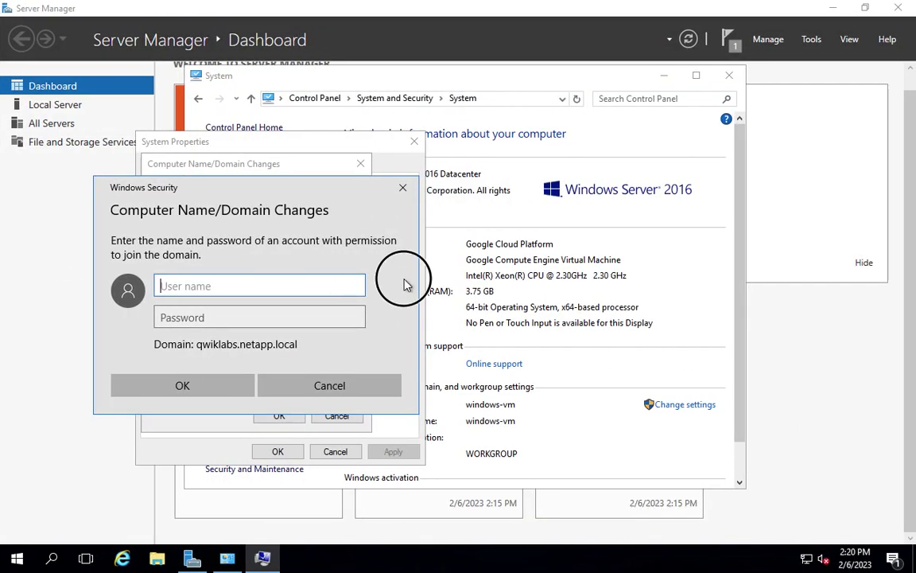
left_click(325, 289)
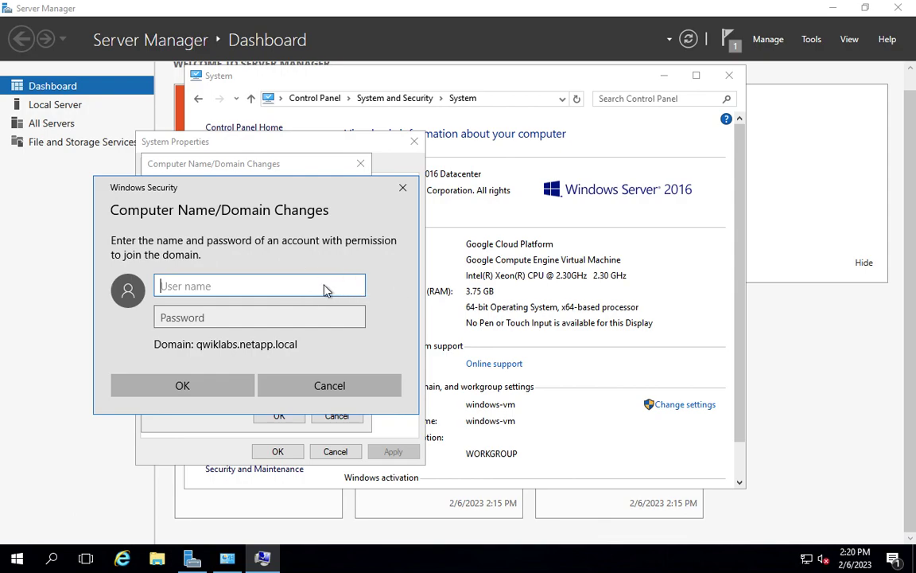
type("setupadmin")
Step: Copy the saved setupadmin password from the browser, enter it in the domain join credentials prompt, and submit it
key("ctrl+Left")
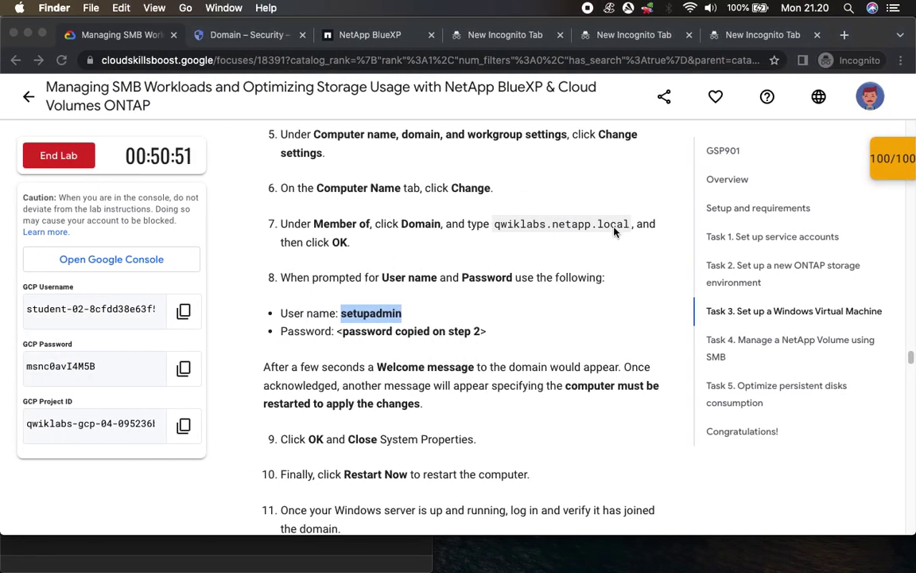
left_click(760, 36)
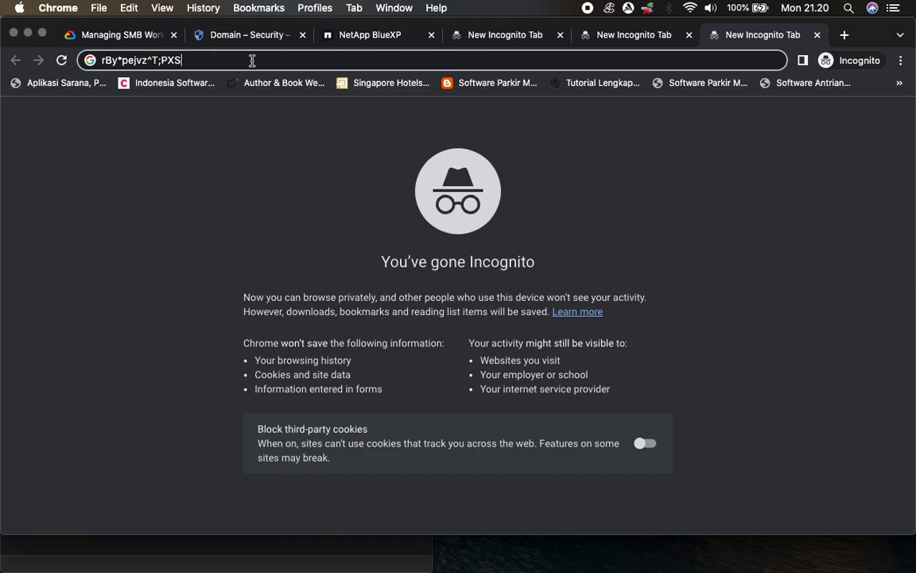
left_click_drag(251, 60, 3, 38)
key("super+c")
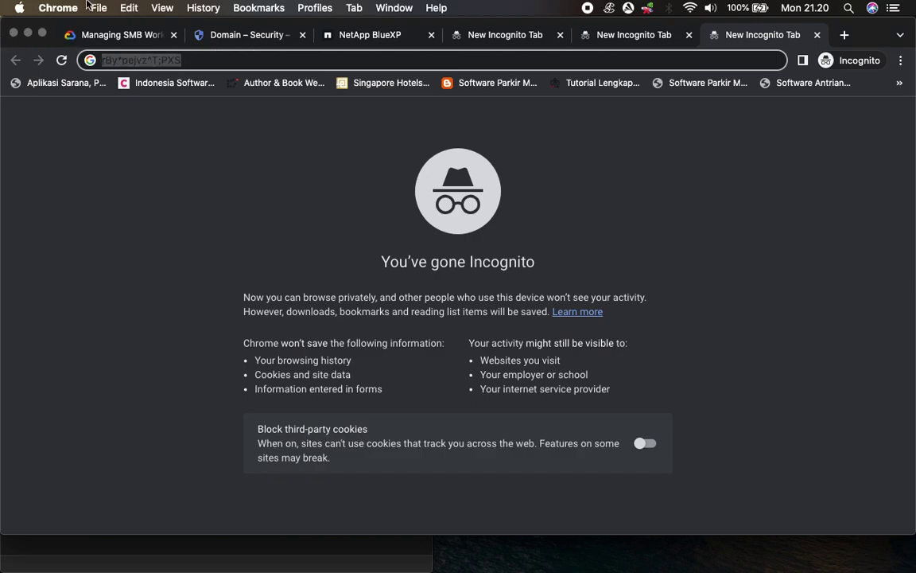
key("ctrl+Right")
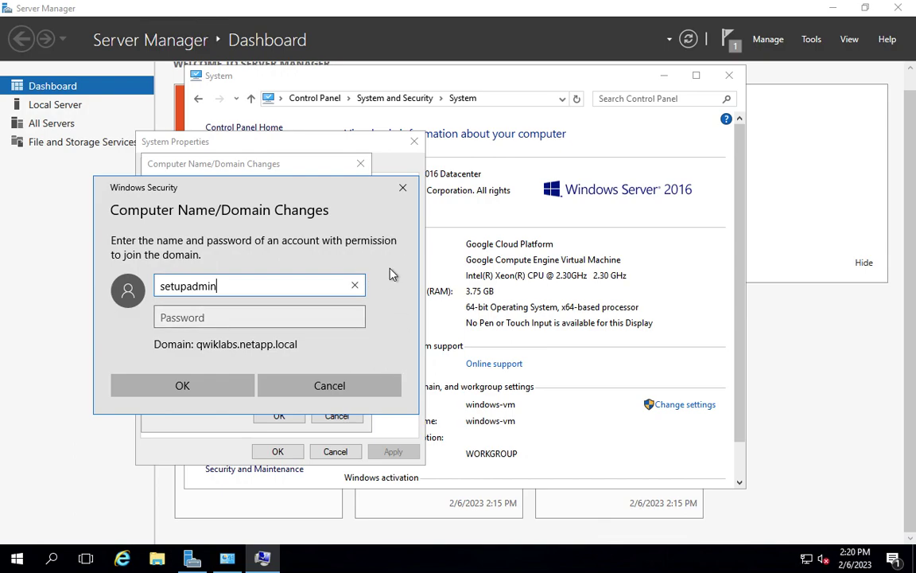
key("Tab")
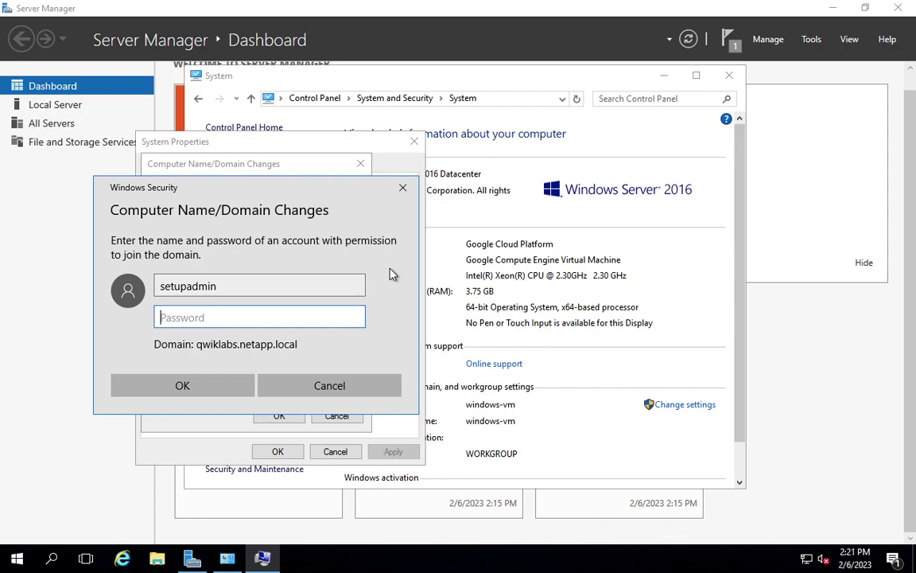
key("ctrl+v")
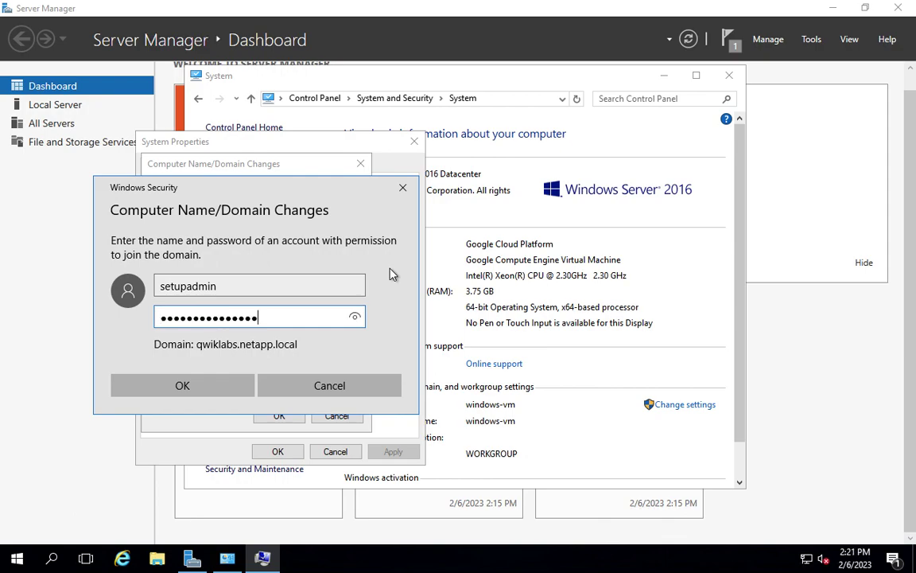
left_click(183, 386)
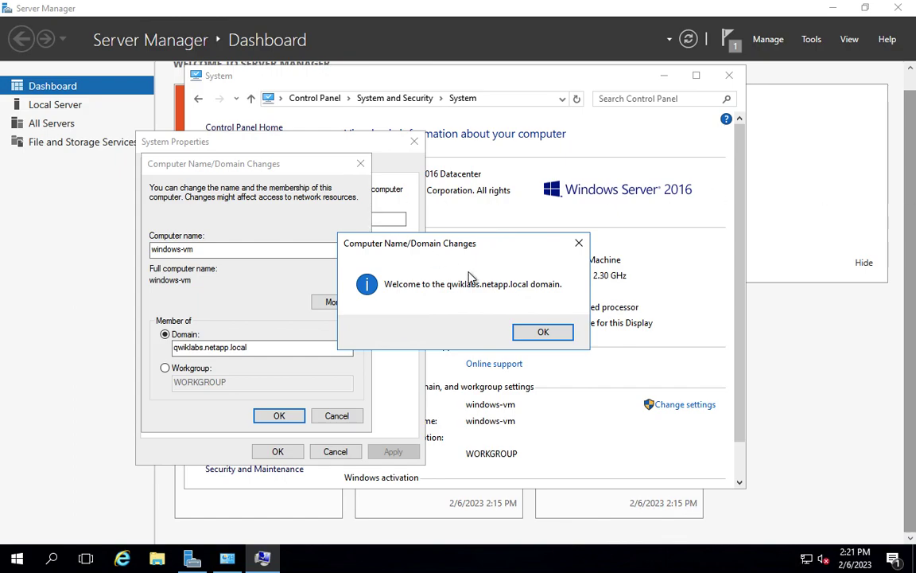
Step: Read lab steps 9 and 10, acknowledge the domain welcome and restart notices, close System Properties, and restart the Windows VM immediately
key("ctrl+Left")
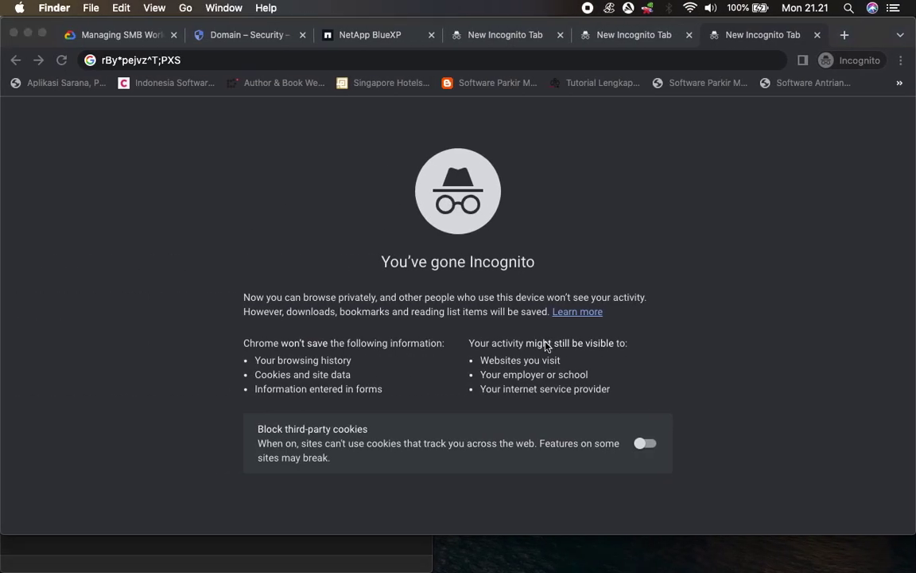
left_click(109, 34)
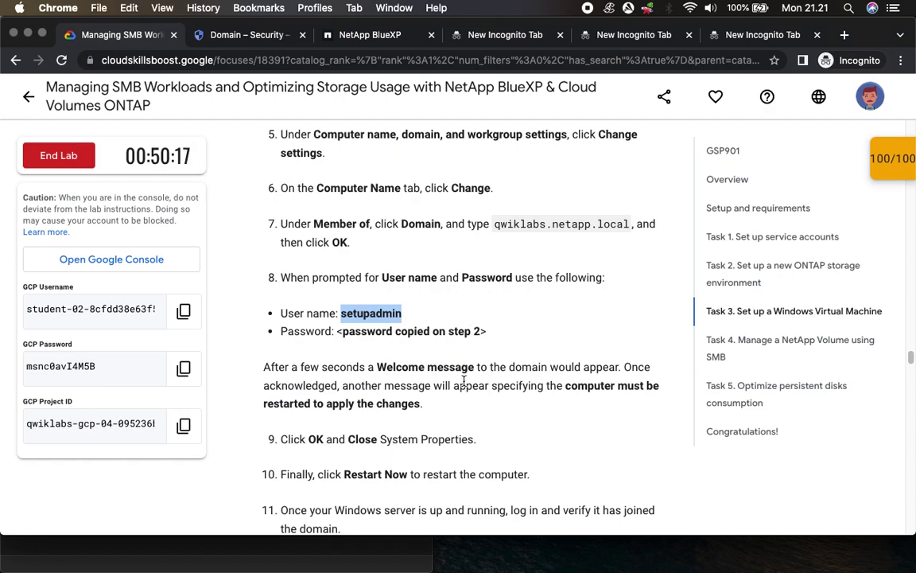
scroll(473, 329, "down", 5)
left_click_drag(567, 201, 421, 221)
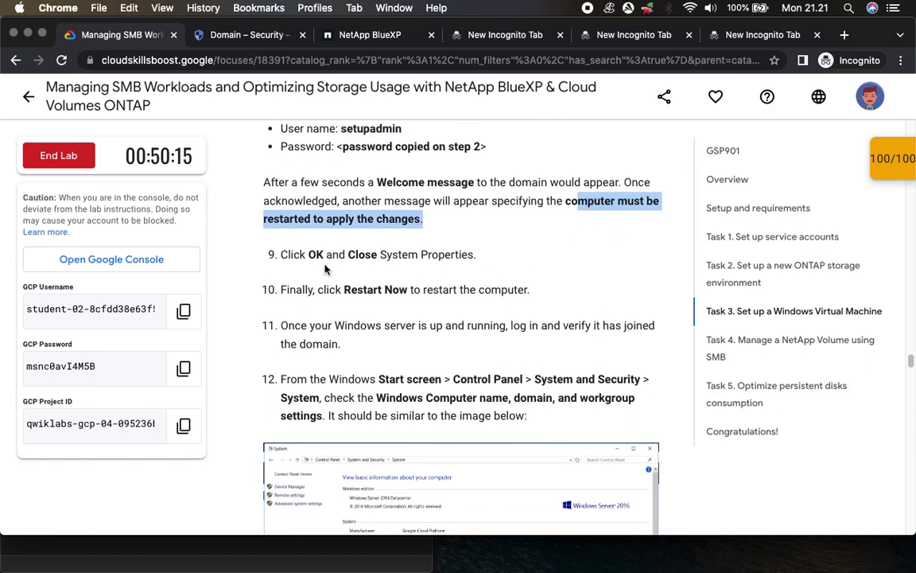
left_click_drag(308, 255, 397, 254)
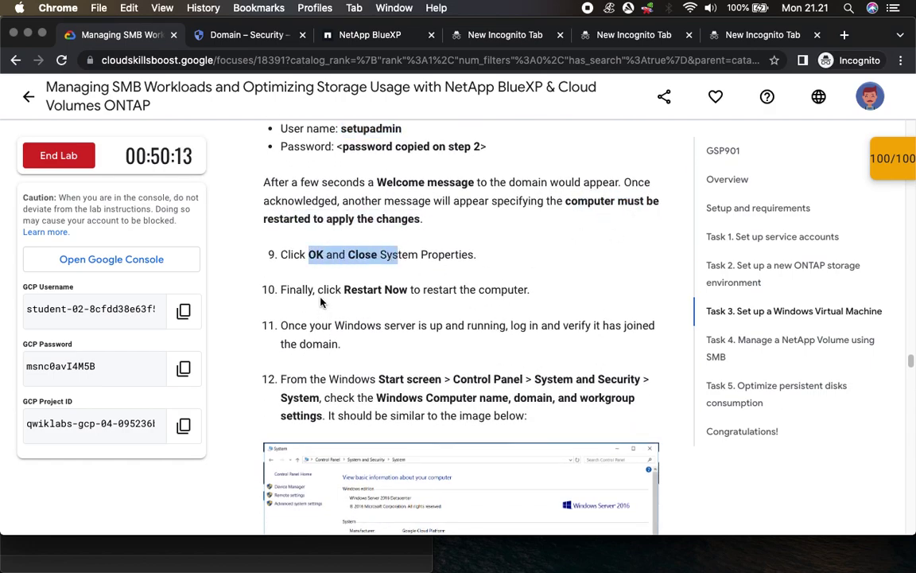
left_click_drag(317, 290, 408, 290)
key("ctrl+Right")
left_click(544, 332)
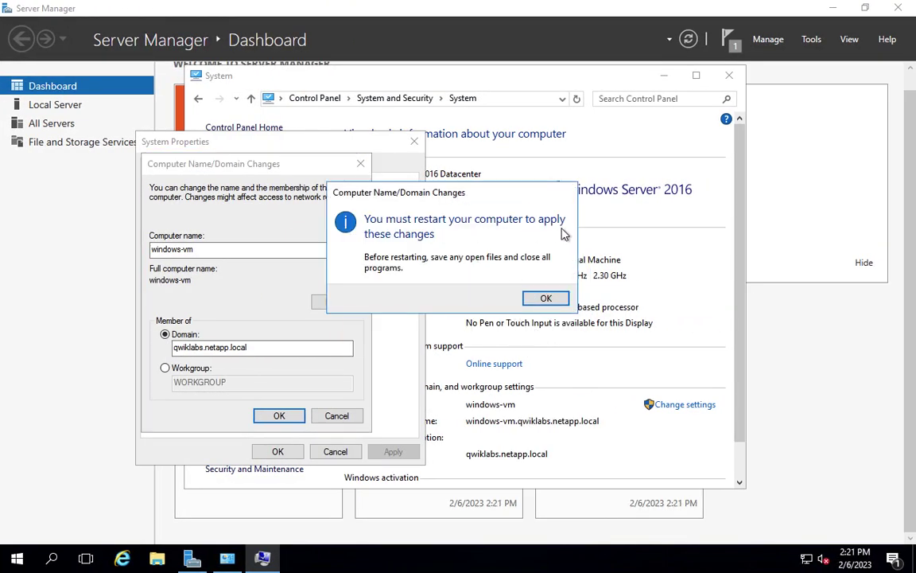
left_click(546, 299)
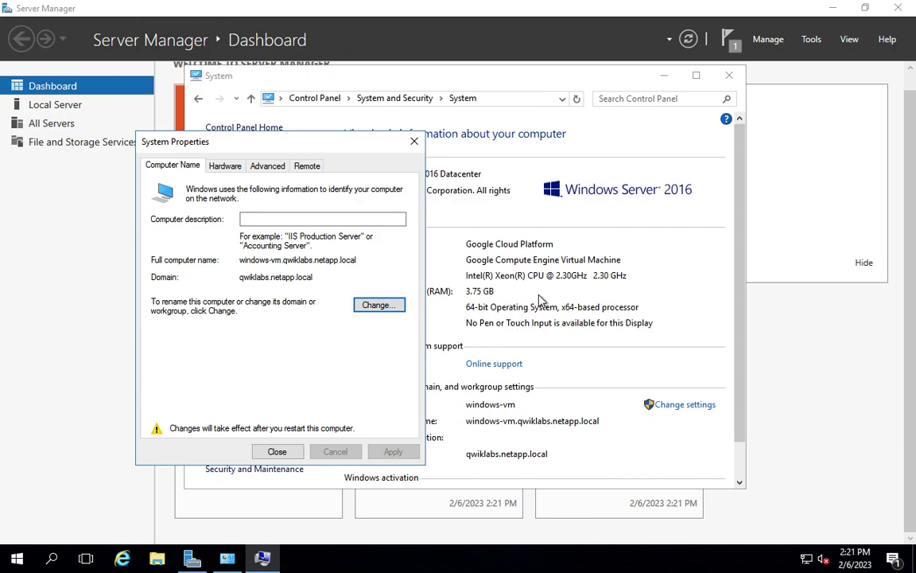
left_click(279, 453)
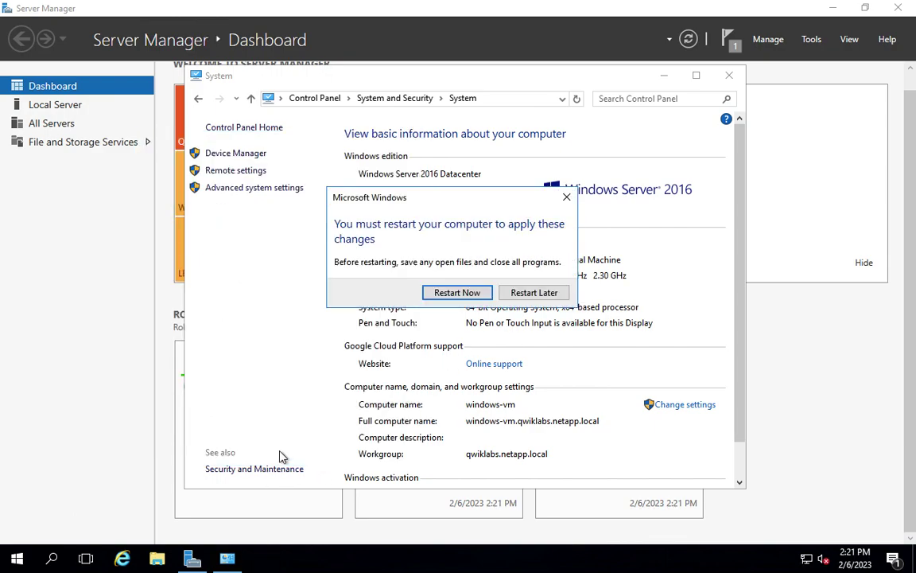
left_click(462, 294)
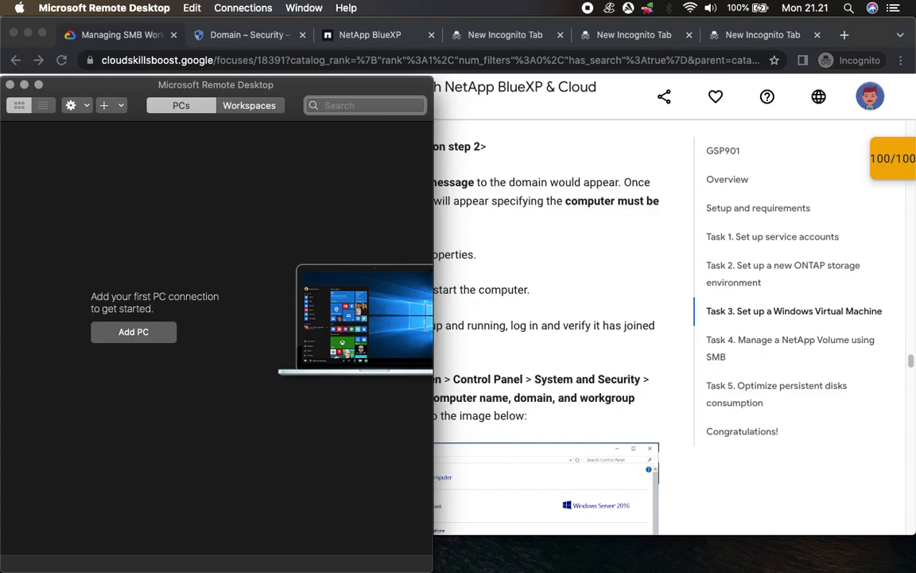
Step: Read lab steps 11 and 12 on verifying domain membership, and look over the NetApp BlueXP and Managed AD Domain pages
left_click(619, 238)
scroll(564, 272, "down", 3)
scroll(573, 298, "down", 1)
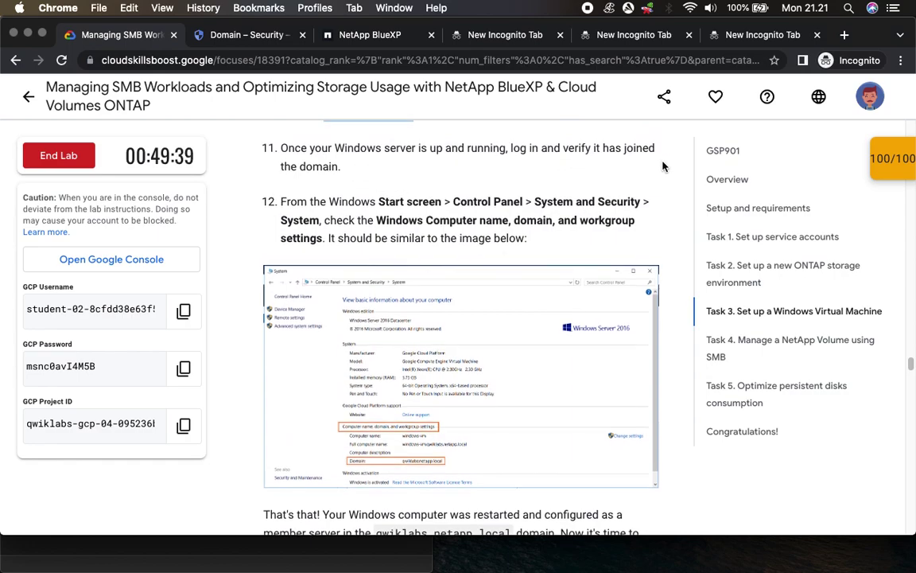
scroll(392, 216, "down", 2)
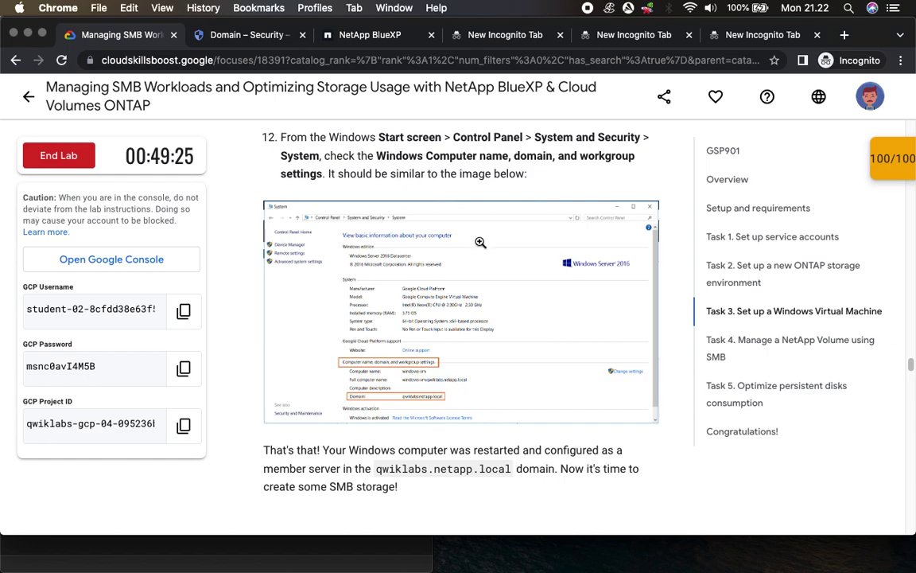
left_click(260, 35)
left_click(333, 35)
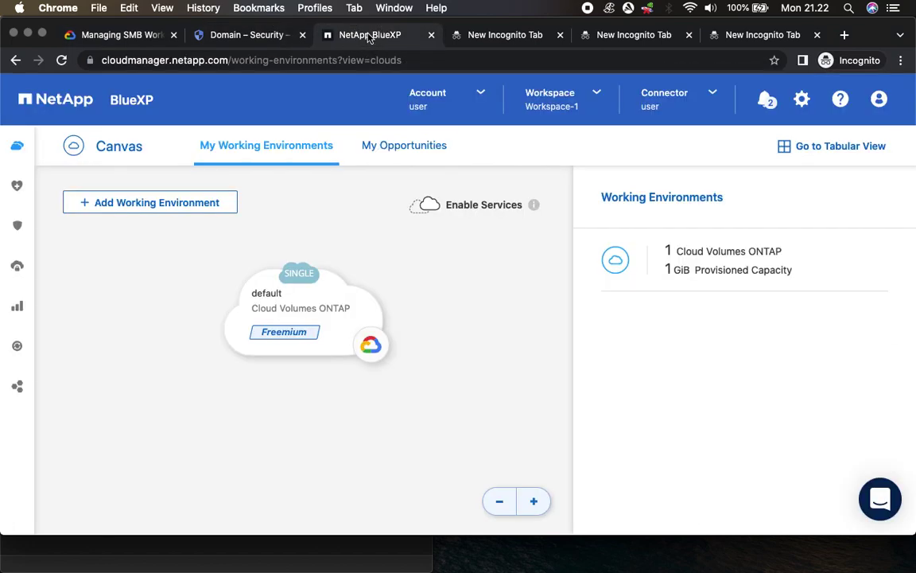
left_click(231, 36)
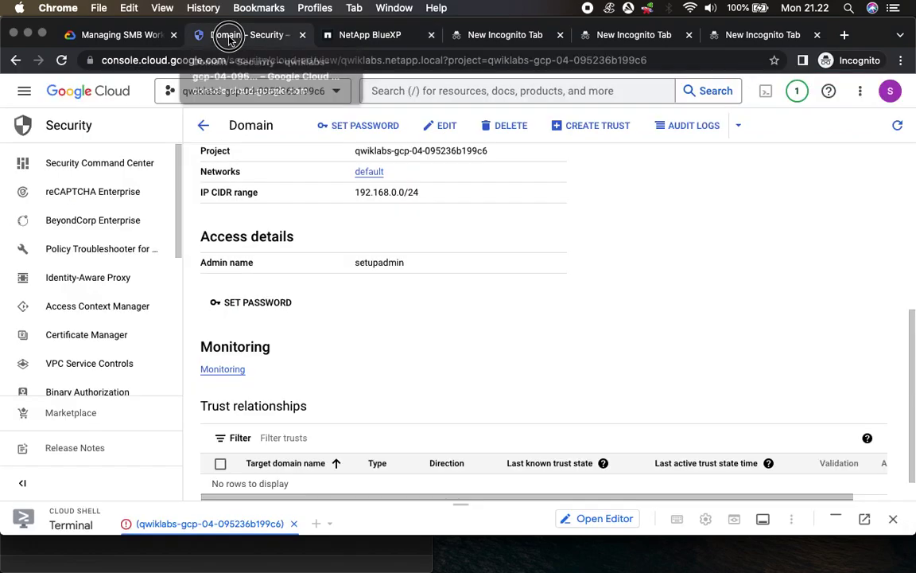
left_click(489, 37)
left_click(232, 36)
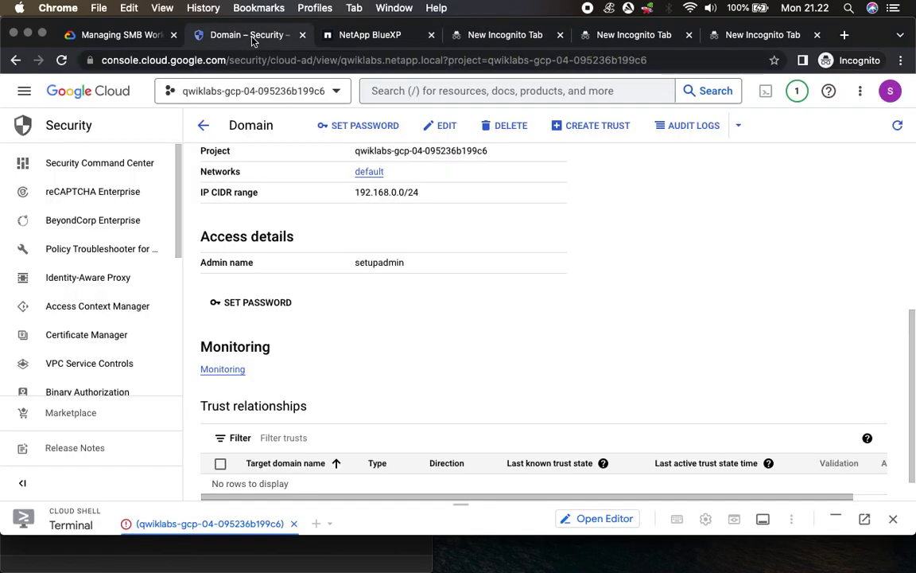
left_click(116, 36)
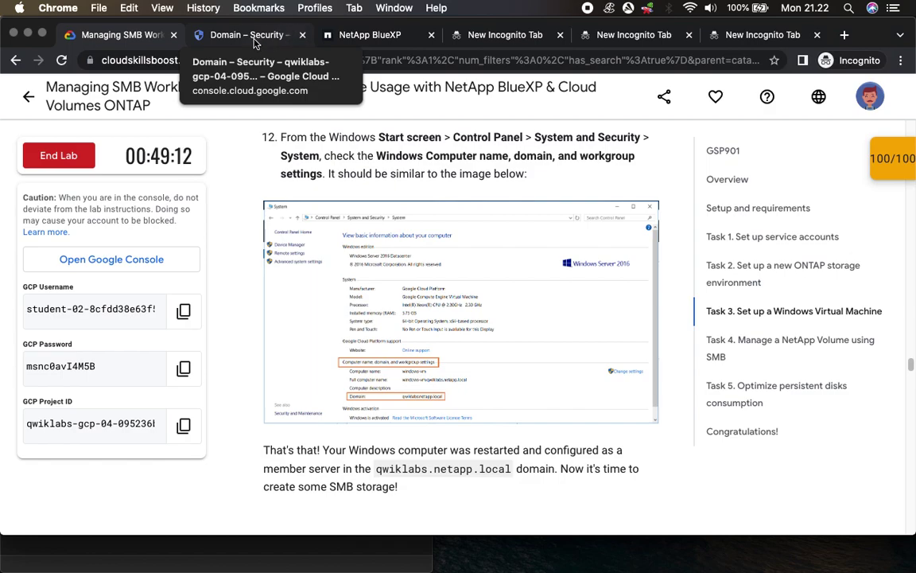
Step: Open the Compute Engine VM instances page in a new browser tab from the Google Cloud console
left_click(229, 35)
left_click(23, 93)
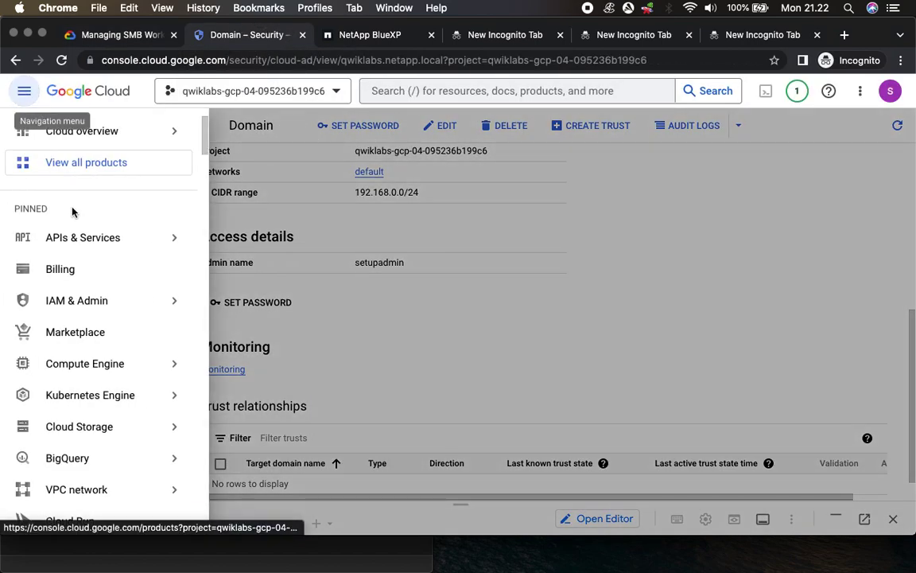
mouse_move(154, 364)
right_click(247, 129)
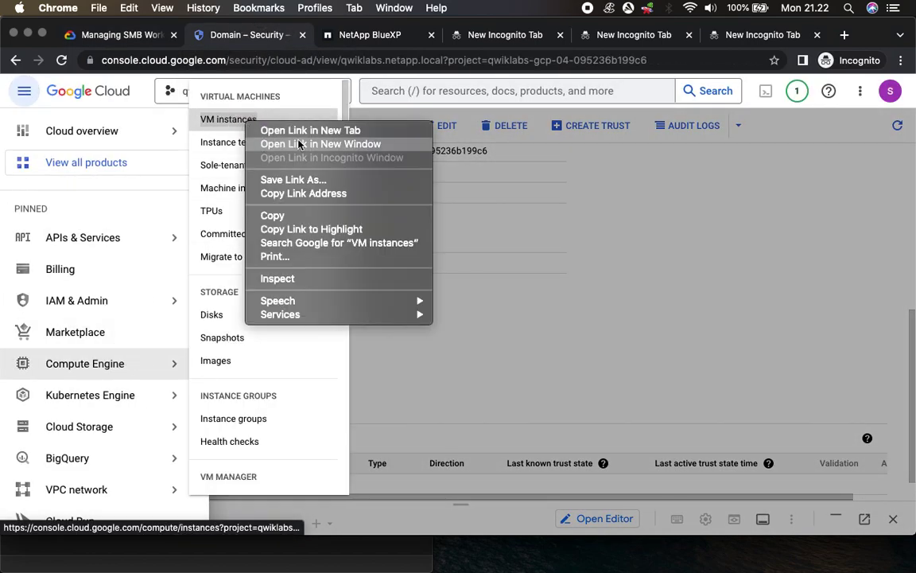
left_click(302, 127)
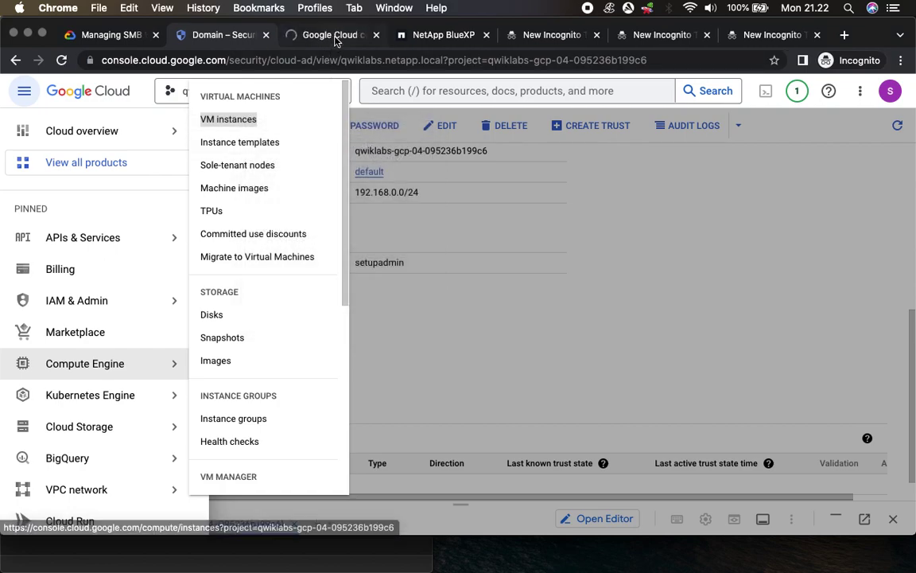
left_click(334, 37)
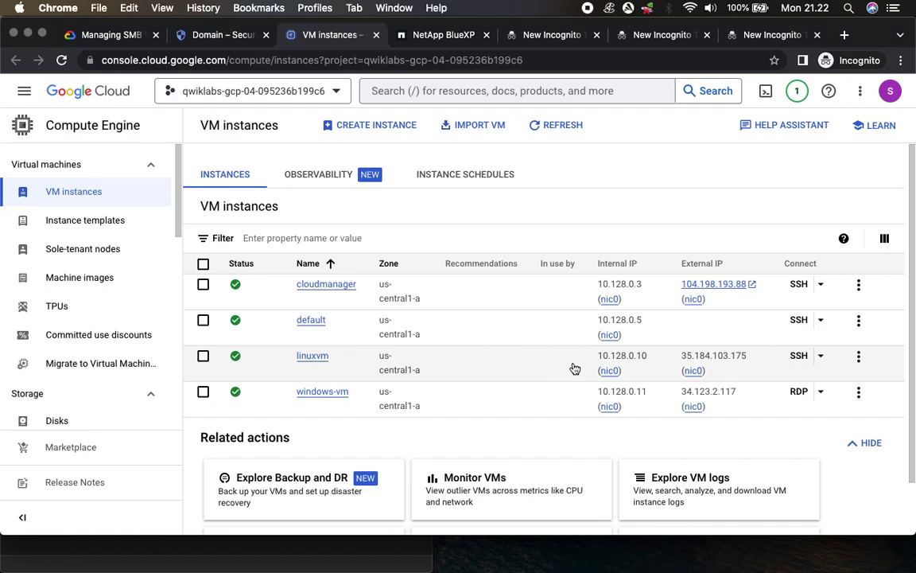
Step: Download the RDP file for windows-vm and open it in Microsoft Remote Desktop
left_click(821, 394)
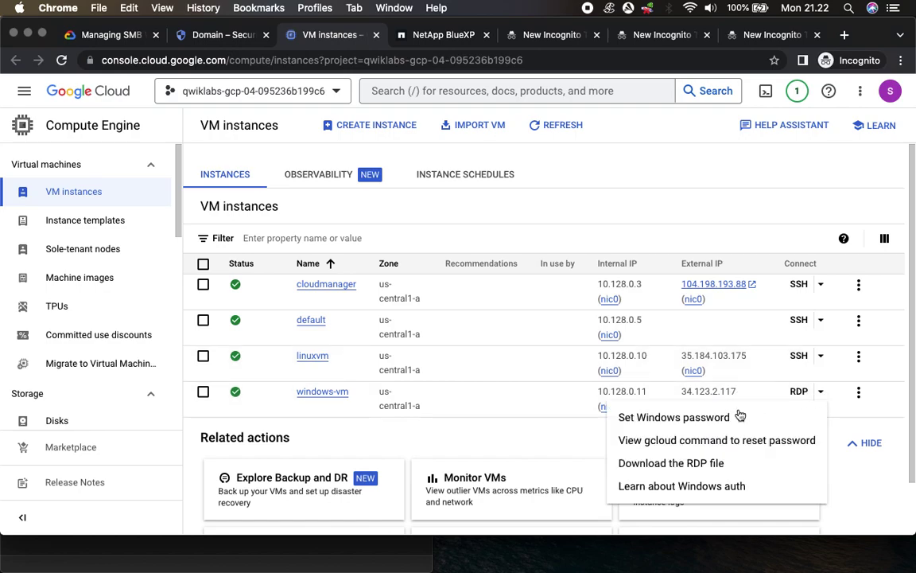
left_click(675, 463)
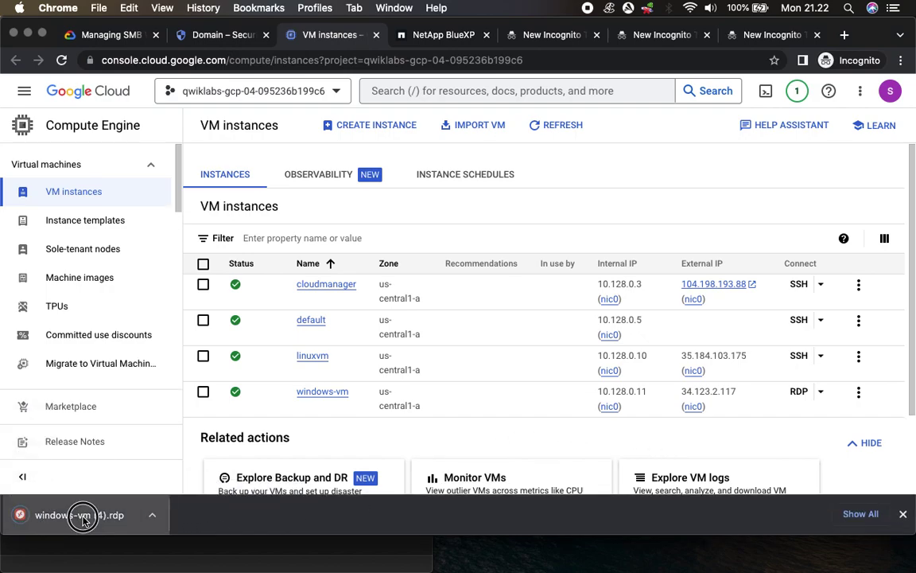
left_click(23, 514)
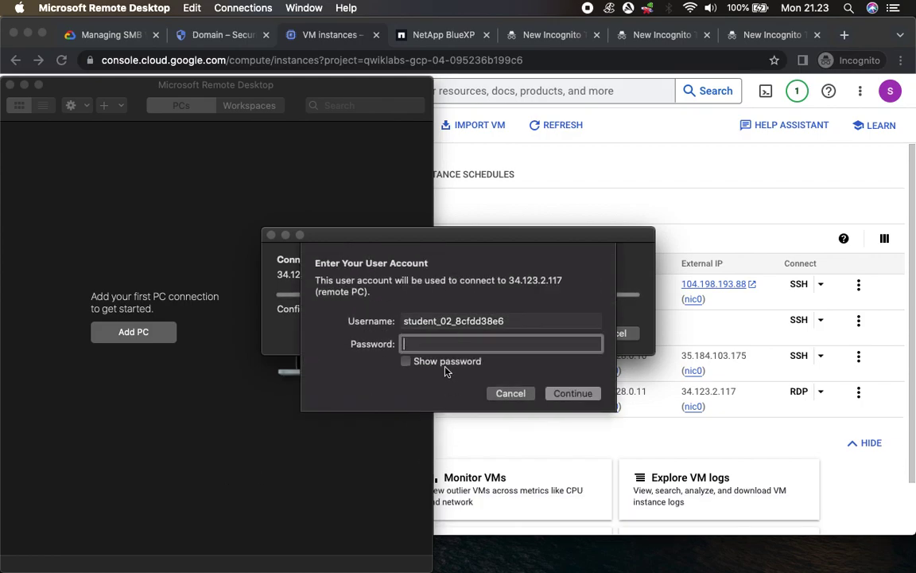
Step: Copy the saved Windows account password from the browser, enter it for the remote connection, accept the unverified certificate, and return to the browser
left_click(665, 35)
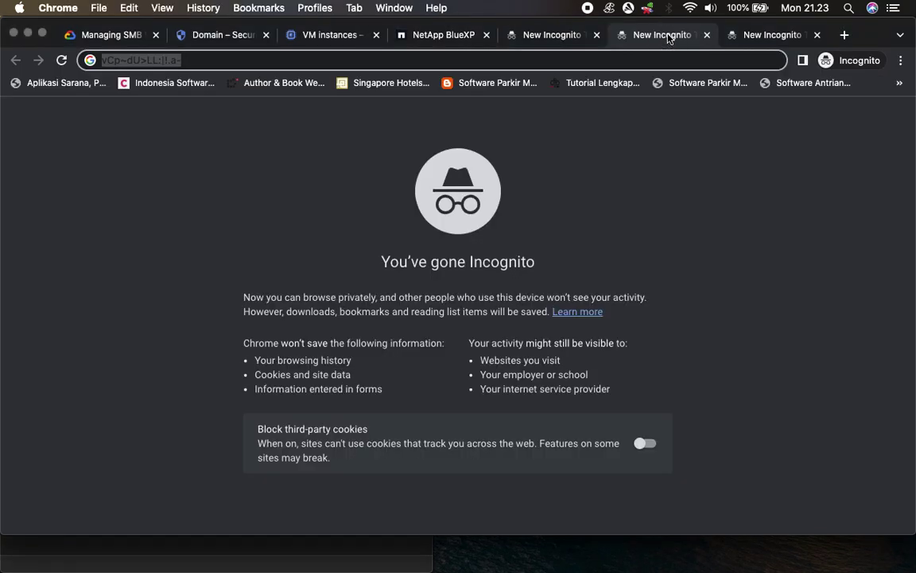
left_click(501, 56)
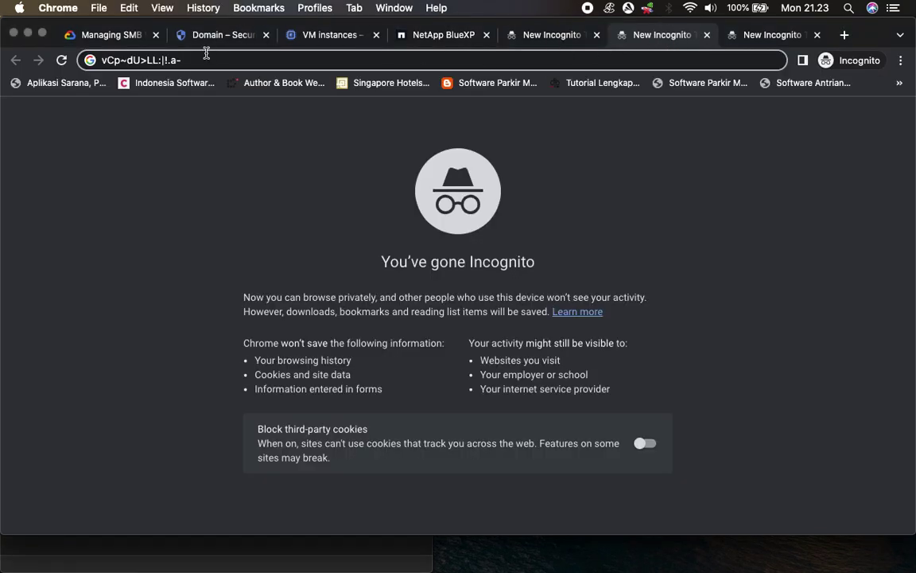
left_click_drag(177, 57, 3, 36)
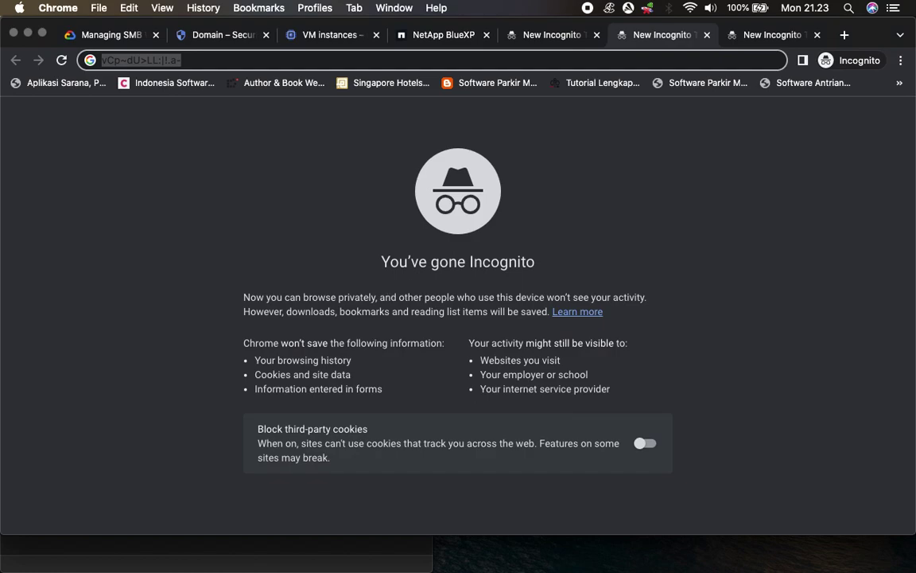
key("super+Tab")
key("super+v")
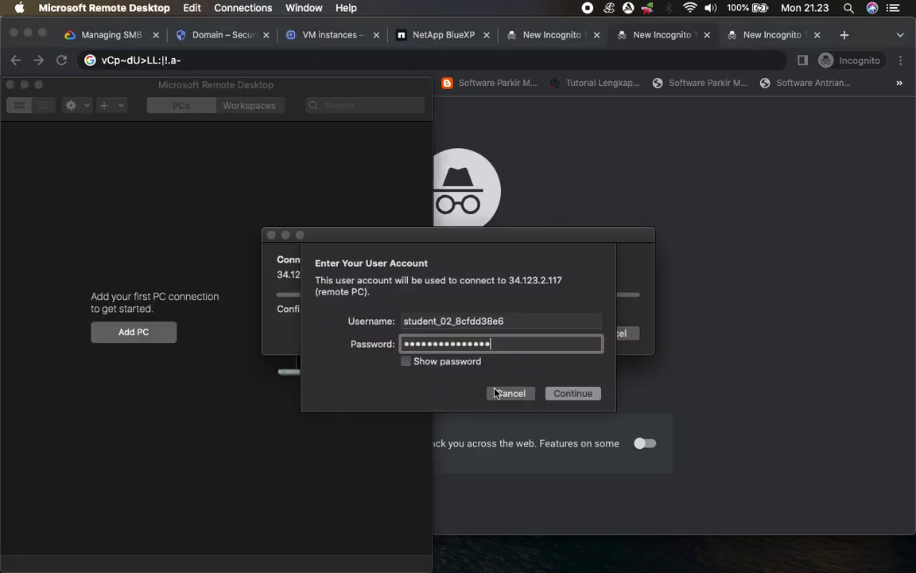
left_click(446, 362)
left_click(579, 393)
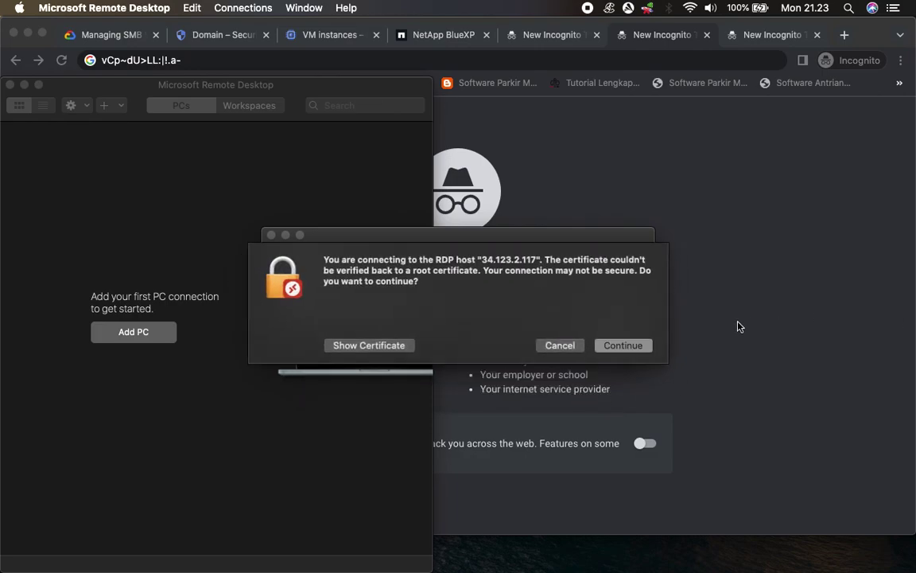
left_click(624, 345)
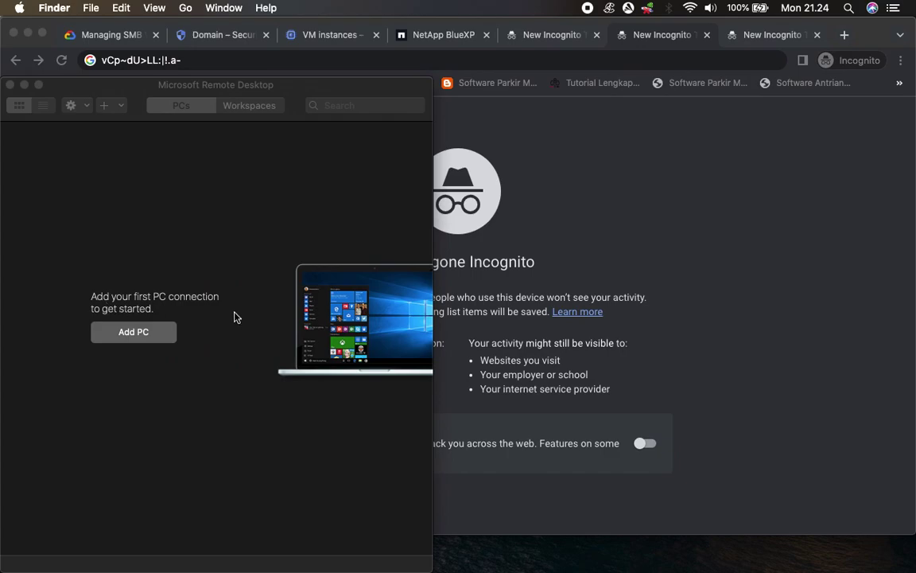
left_click(634, 240)
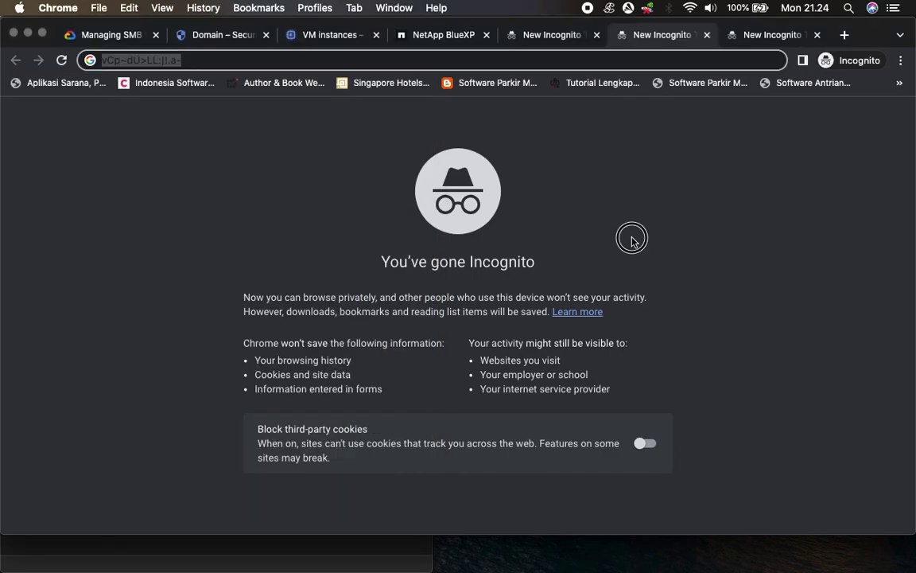
Step: Switch to the windows-vm remote session, minimize Server Manager, and open Control Panel
left_click(112, 35)
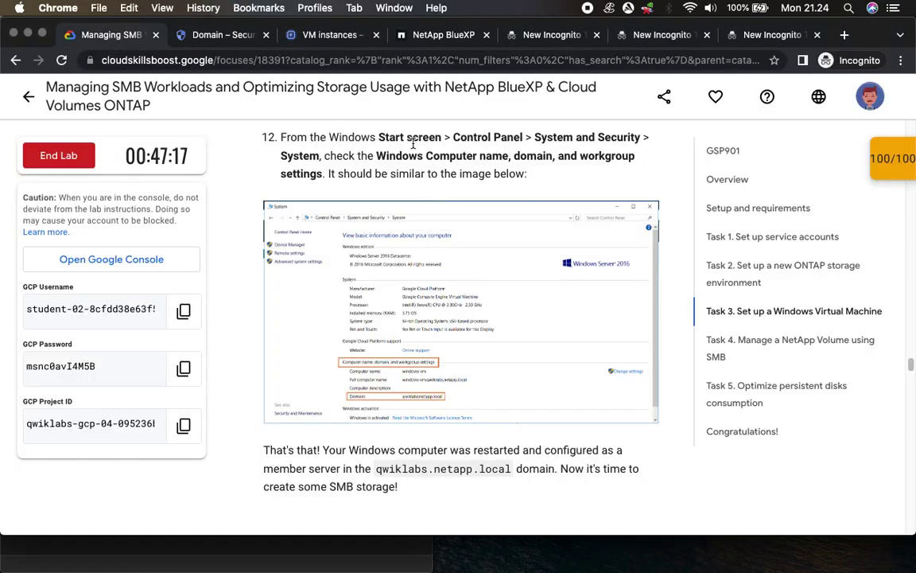
key("ctrl+Right")
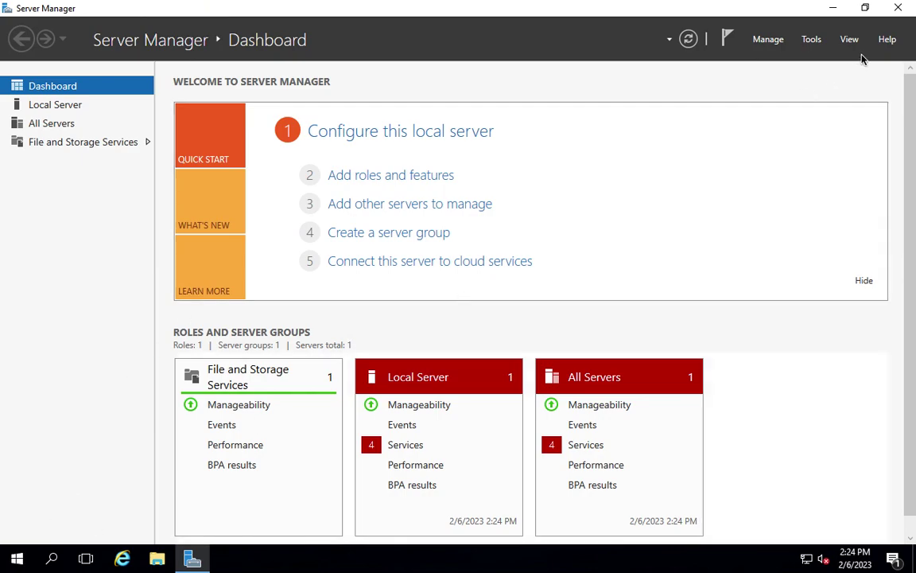
left_click(835, 10)
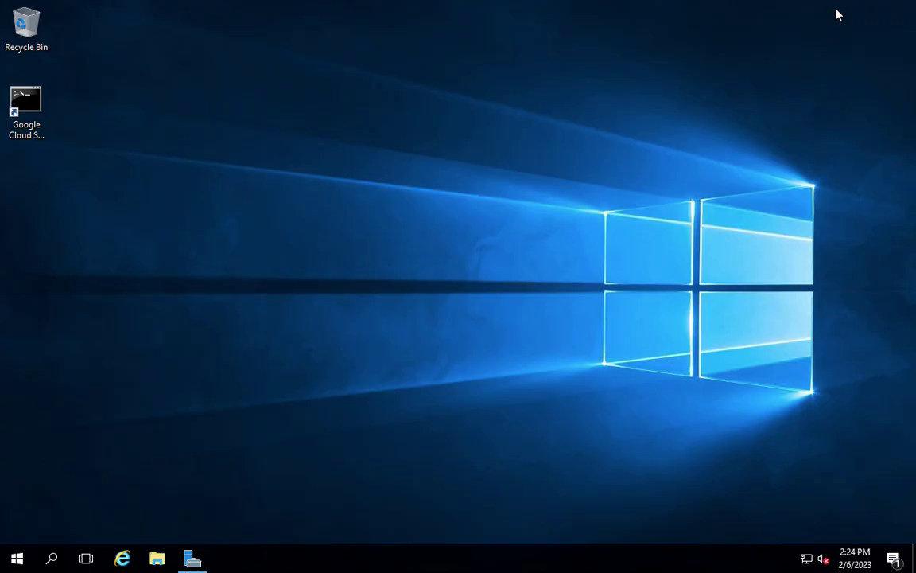
left_click(21, 560)
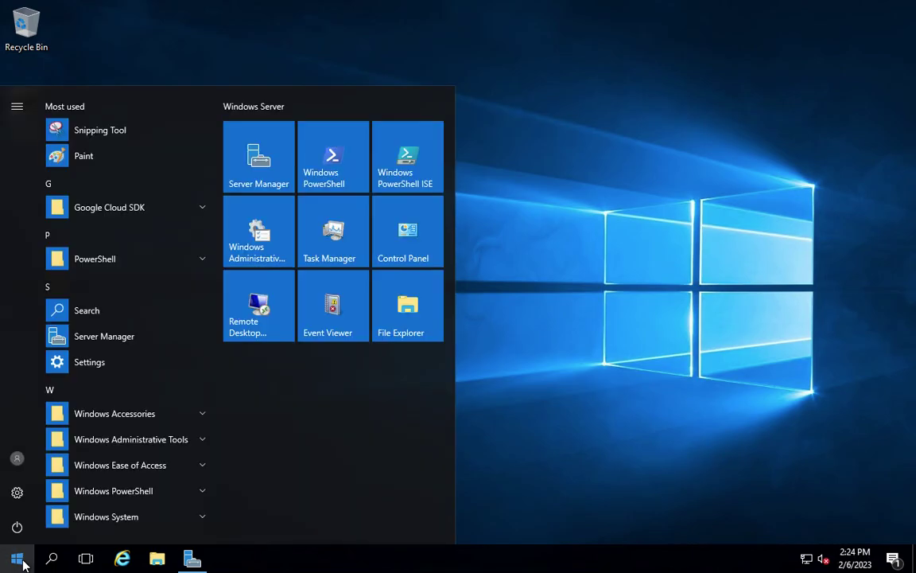
left_click(19, 560)
type("control")
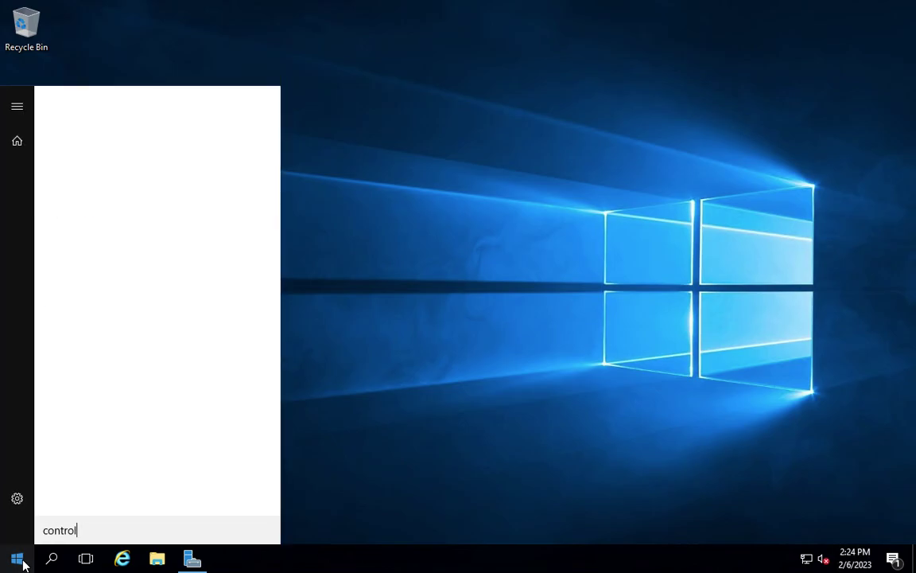
left_click(107, 241)
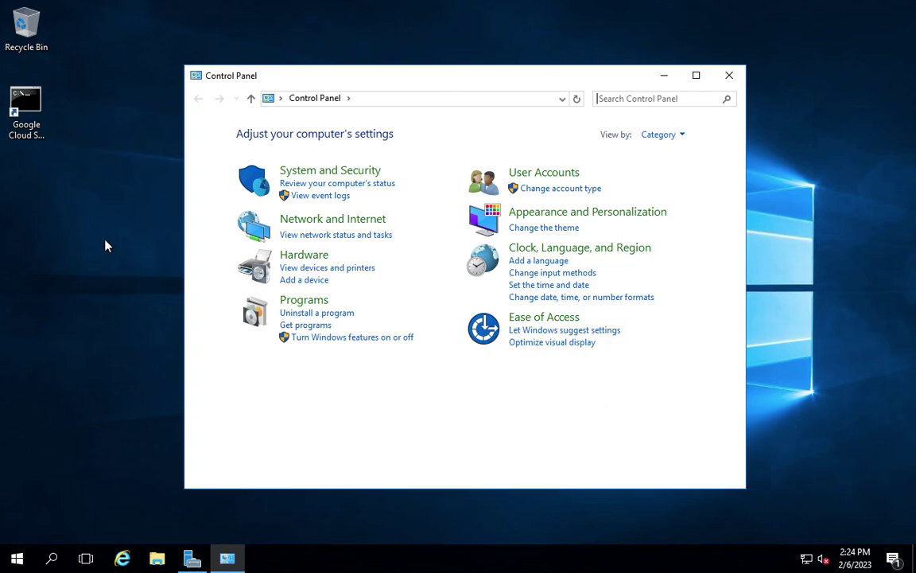
Step: Open the System page under System and Security and check the computer name, domain, and workgroup settings
left_click(332, 170)
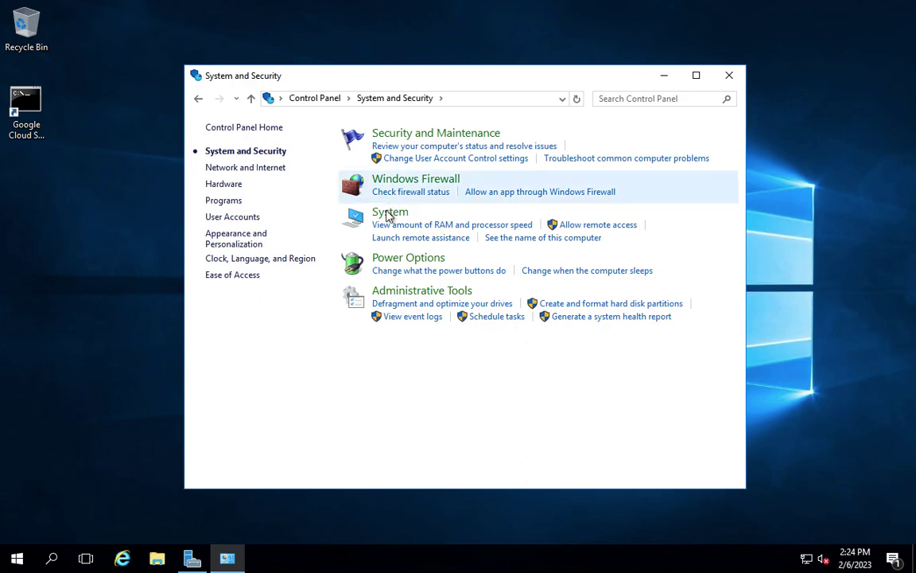
left_click(387, 216)
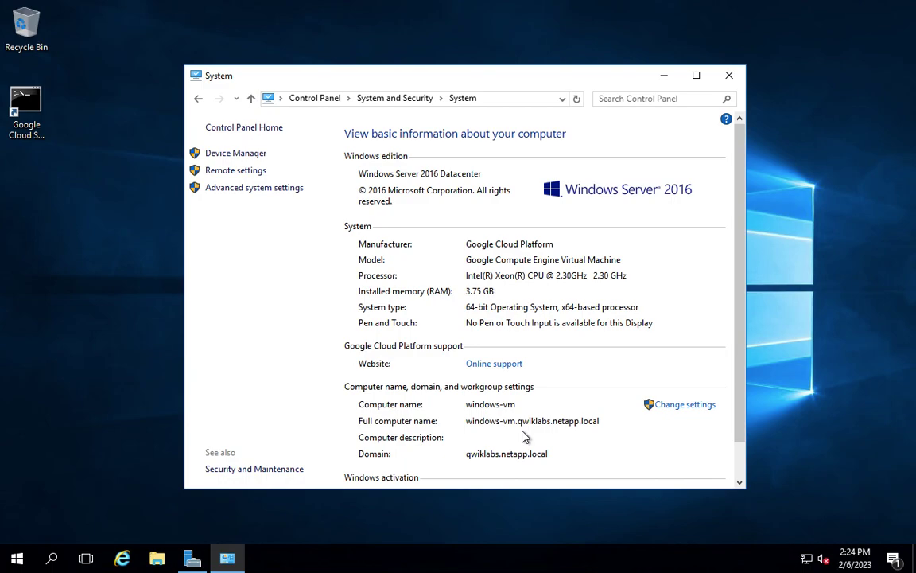
scroll(523, 436, "down", 1)
left_click(545, 411)
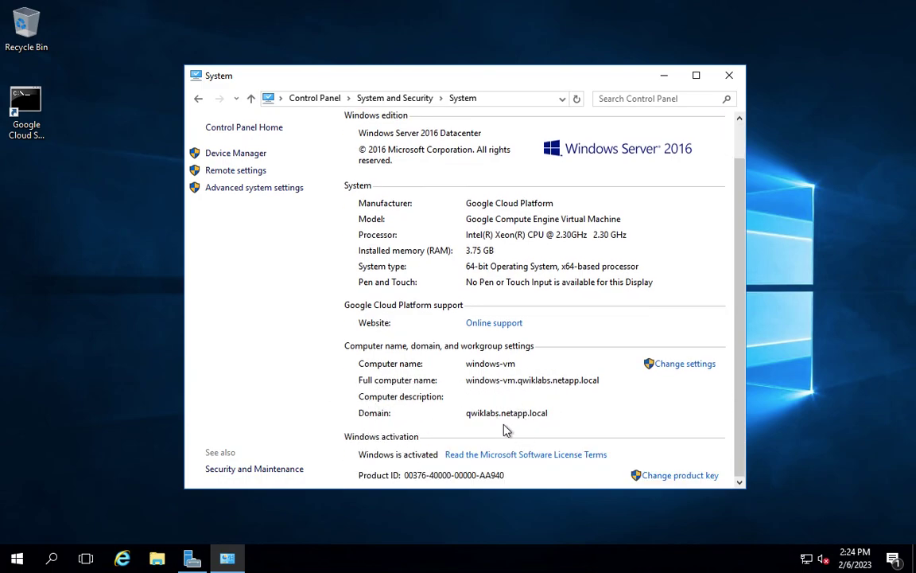
Step: Compare the System settings with the lab's reference image and read the Task 4 instructions on creating a NetApp volume for SMB access
key("ctrl+Left")
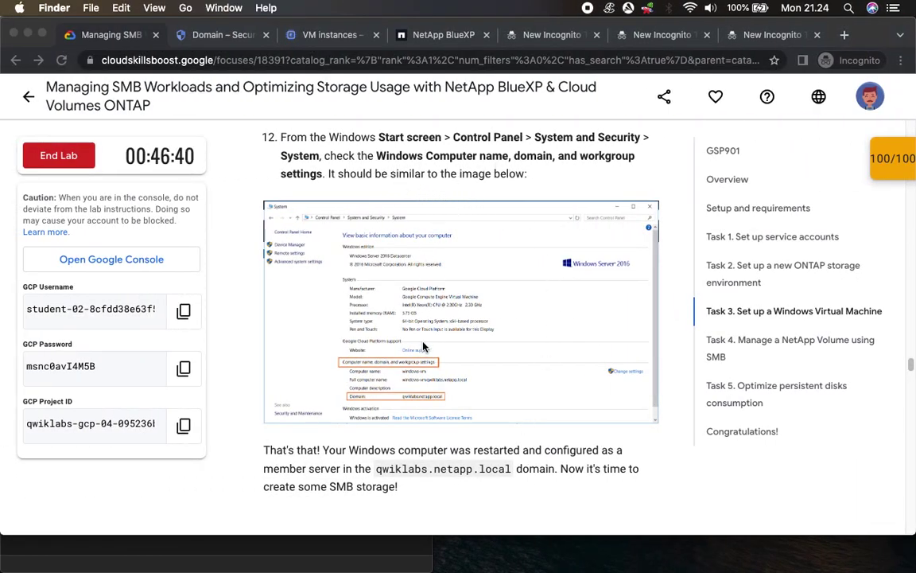
left_click(386, 354)
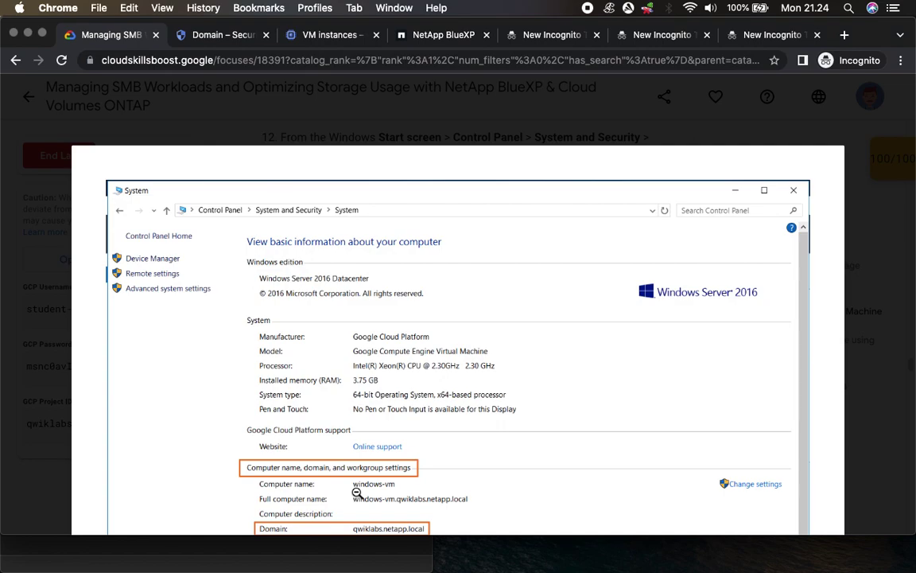
left_click(405, 430)
scroll(380, 478, "down", 1)
scroll(379, 480, "down", 1)
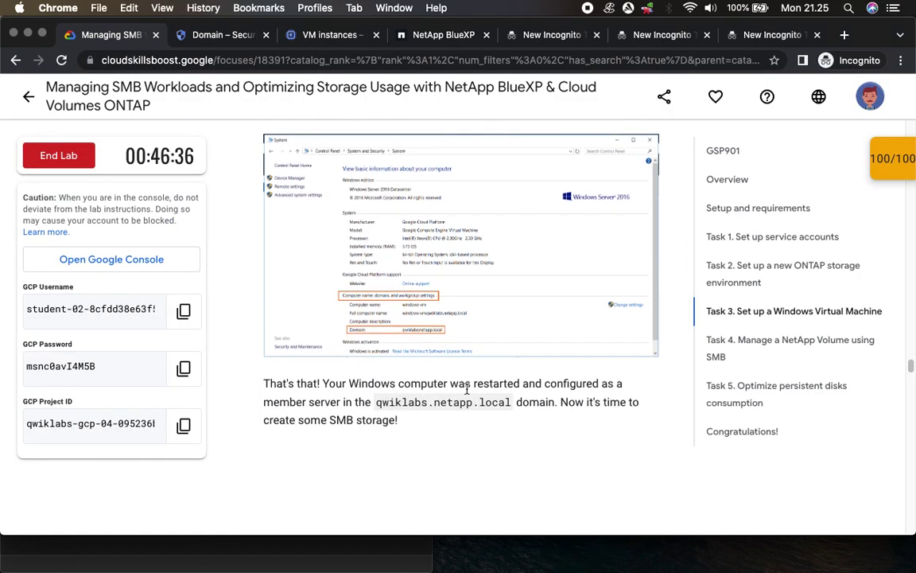
scroll(544, 460, "down", 5)
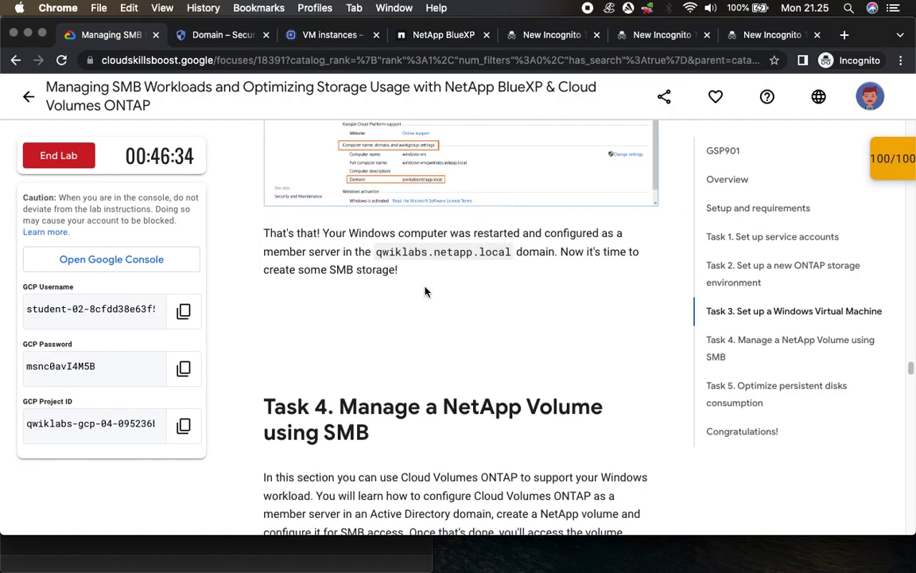
scroll(427, 296, "down", 3)
scroll(427, 296, "down", 3)
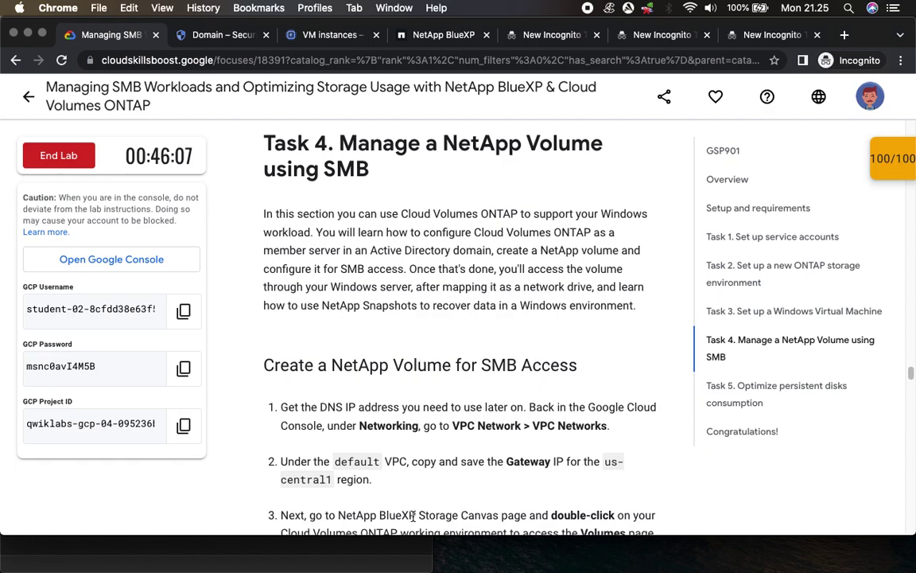
scroll(402, 445, "down", 5)
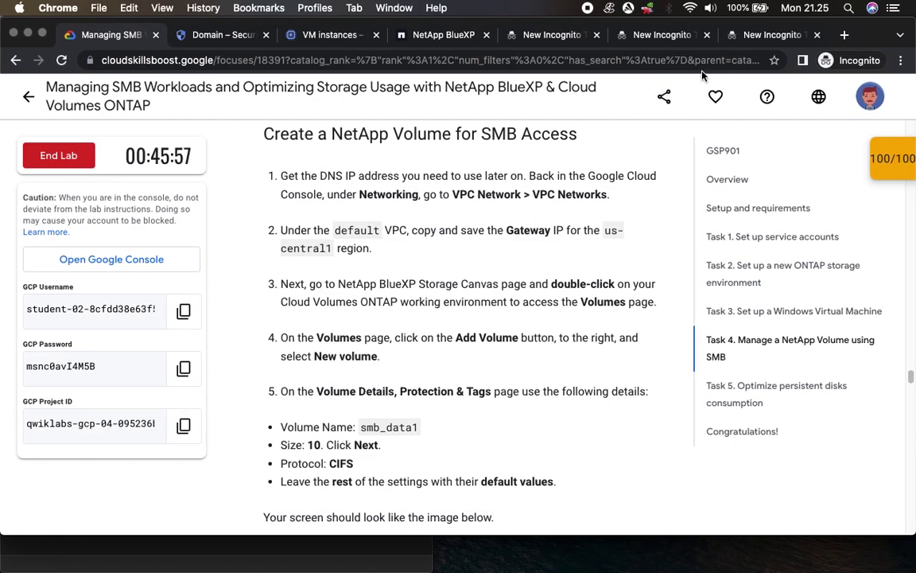
Step: Open the VPC networks page in the Google Cloud console and dismiss the Network Intelligence Center banner
left_click(229, 36)
left_click(490, 335)
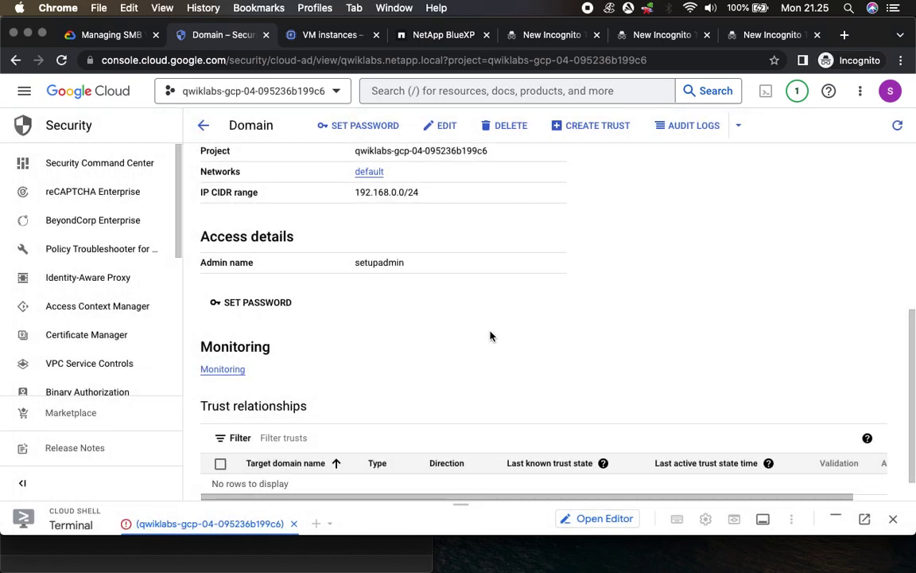
left_click(24, 90)
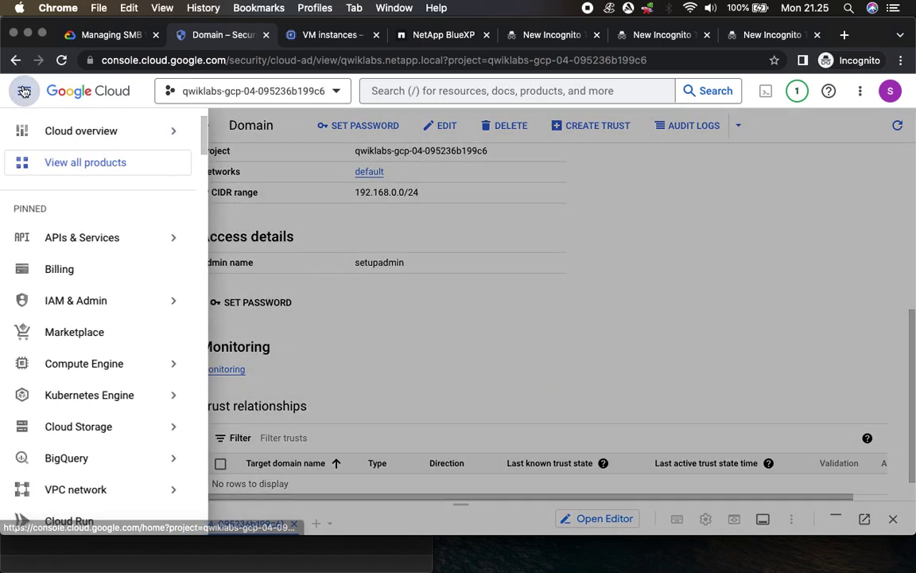
mouse_move(71, 490)
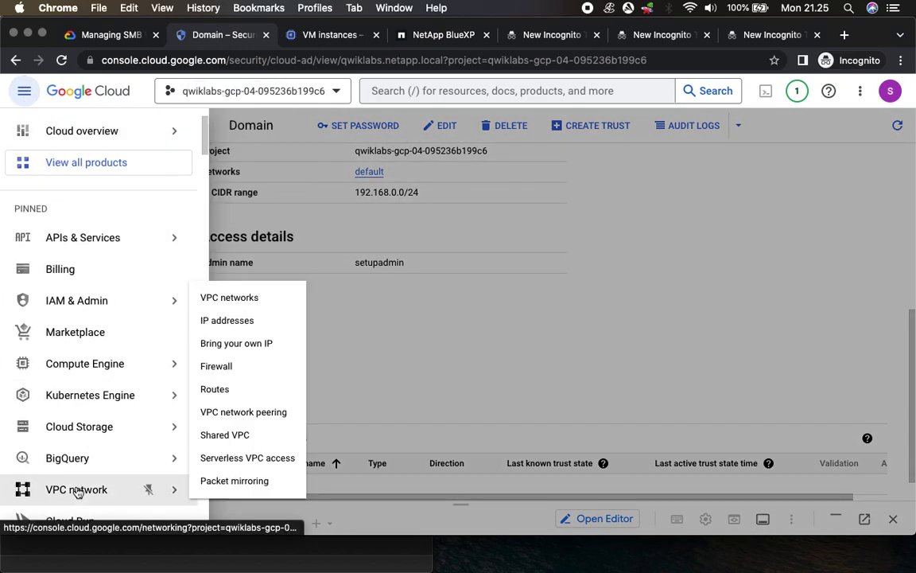
left_click(247, 301)
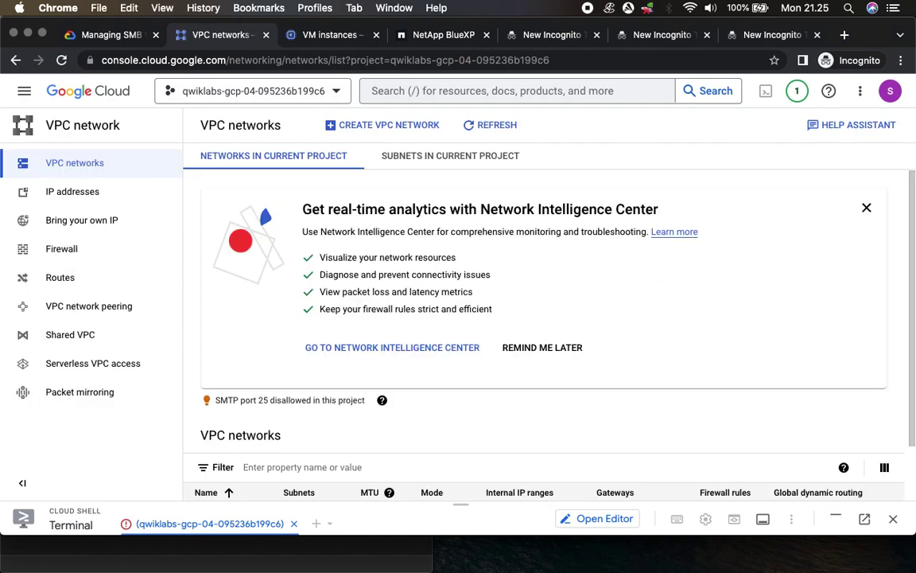
left_click(866, 208)
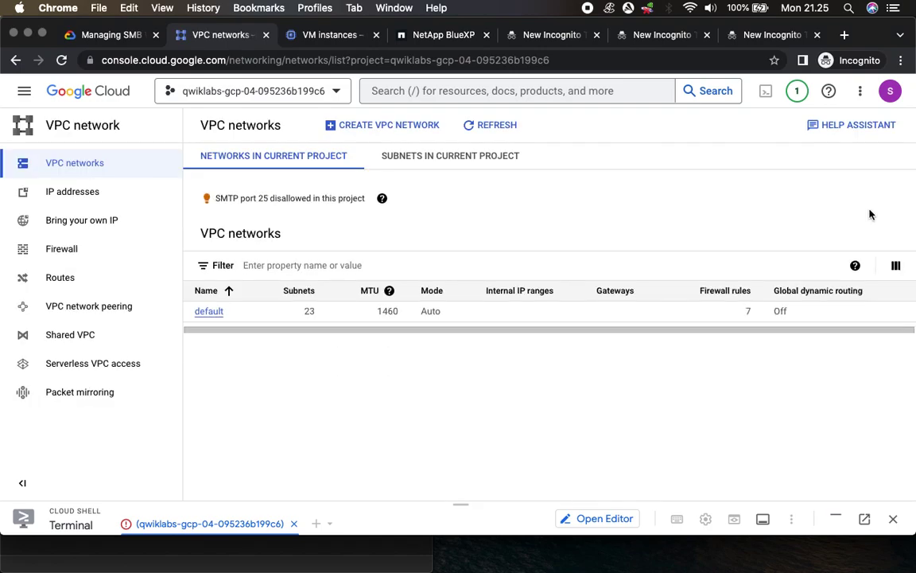
Step: Look through the subnets of the default VPC network and reread the lab instruction on saving the us-central1 Gateway IP
left_click(95, 34)
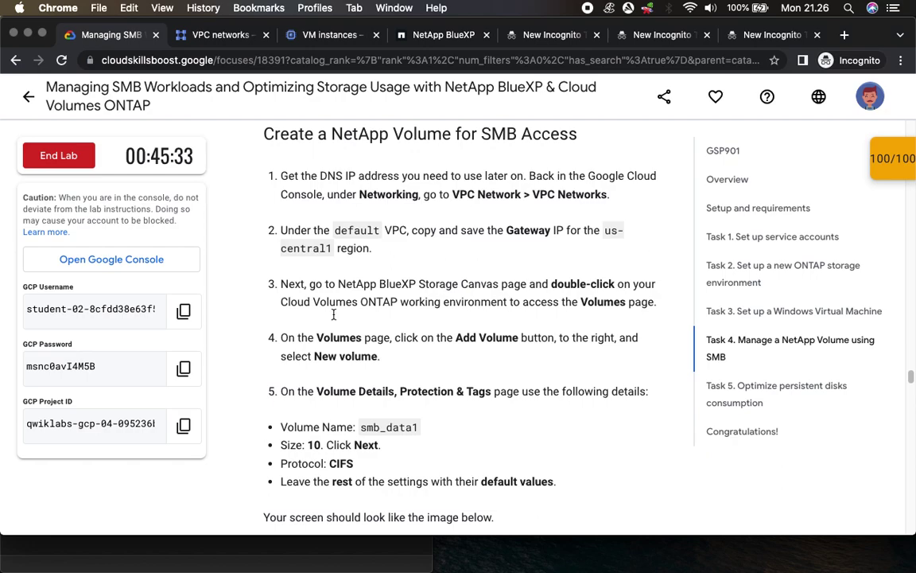
left_click(181, 35)
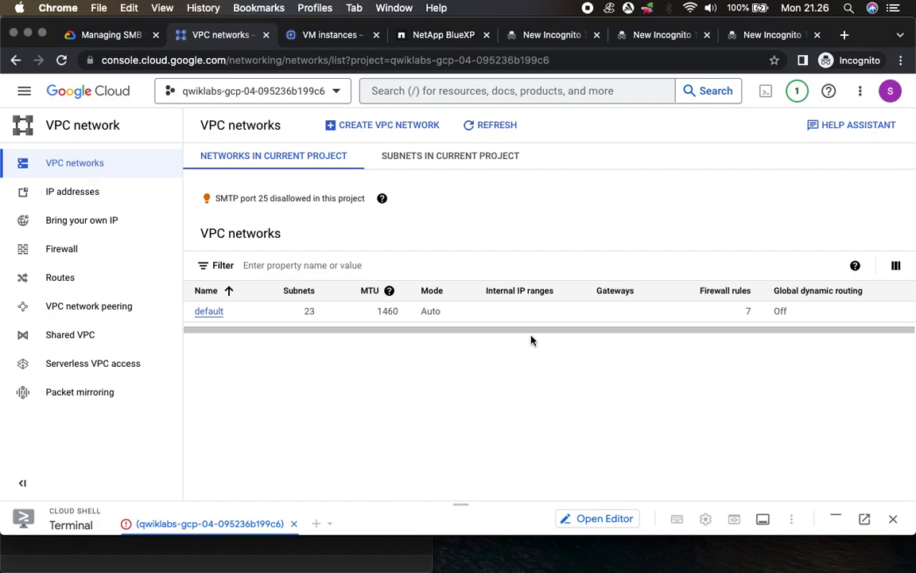
left_click(209, 312)
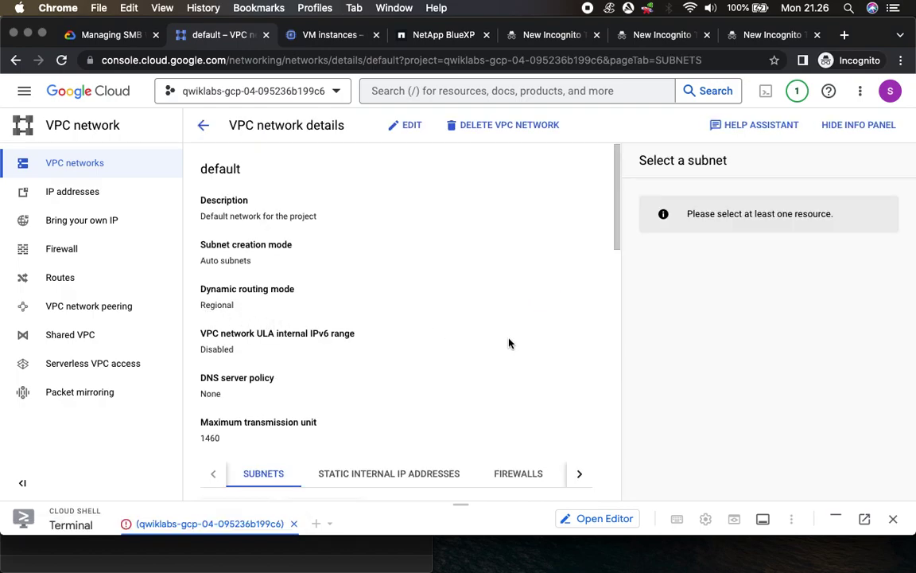
scroll(509, 343, "down", 5)
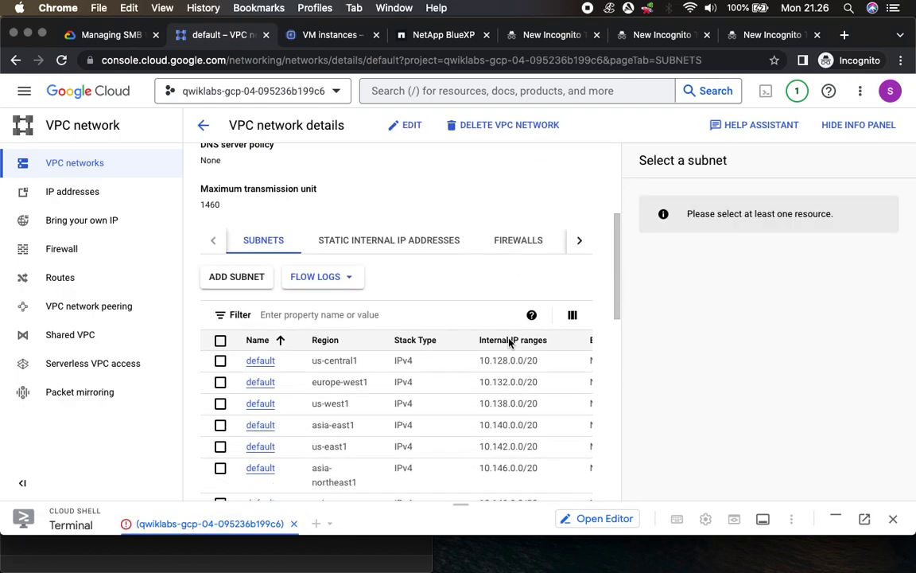
scroll(510, 343, "down", 5)
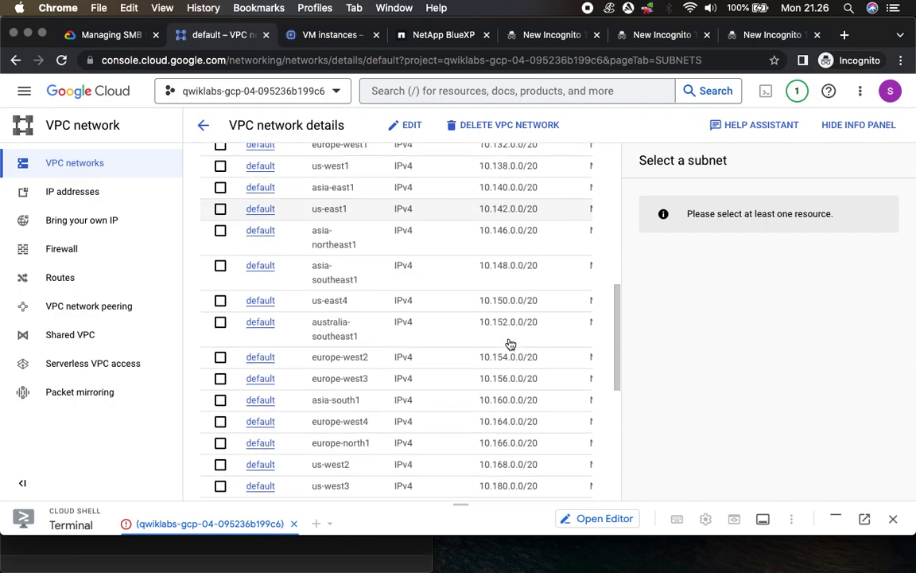
scroll(511, 344, "up", 5)
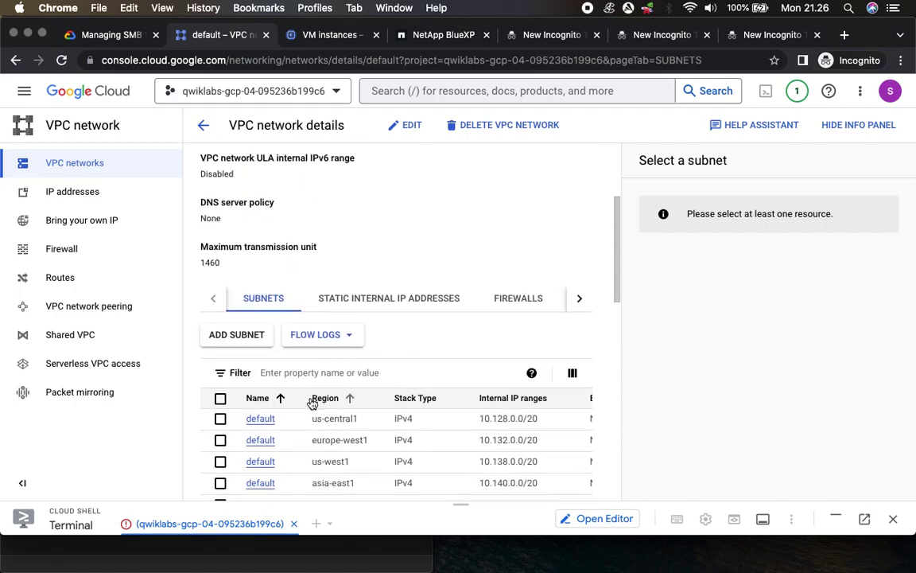
left_click(203, 128)
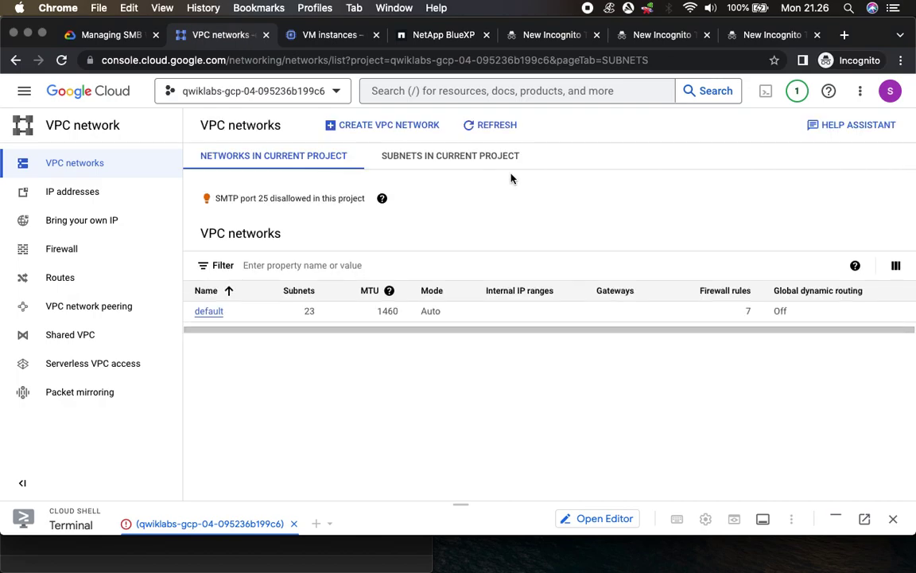
left_click(110, 35)
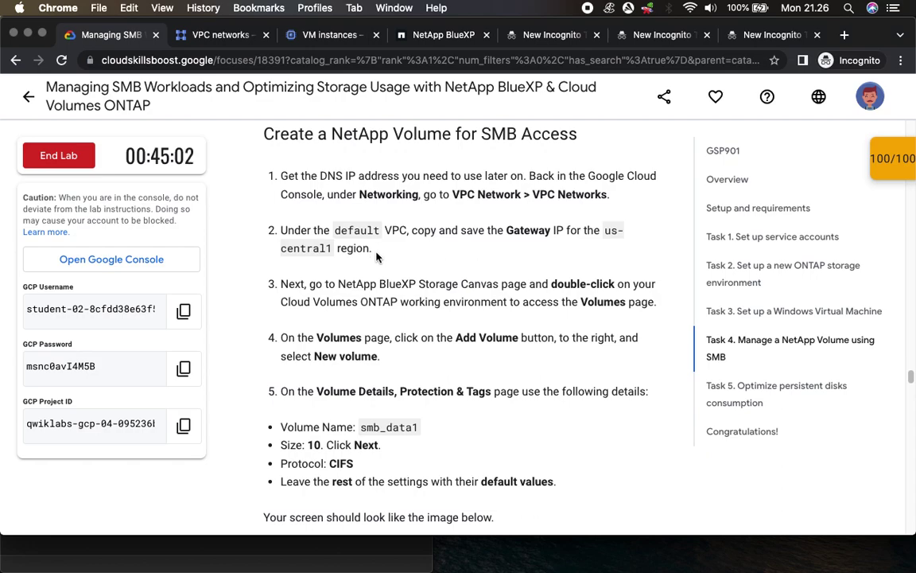
left_click_drag(506, 230, 605, 246)
left_click(526, 221)
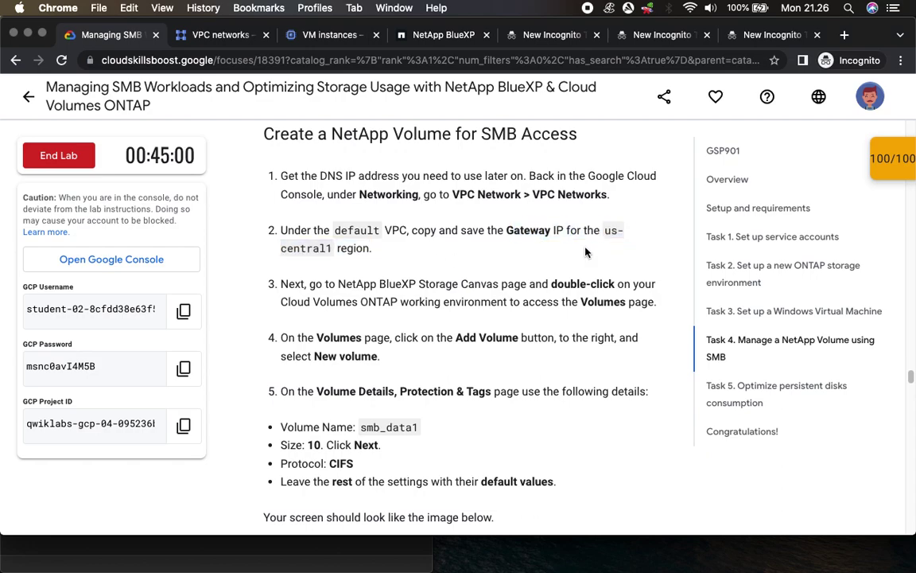
Step: Reopen the default VPC network's subnets, hide the info panel to find the us-central1 Gateway IP, and return to the lab instructions
left_click(228, 35)
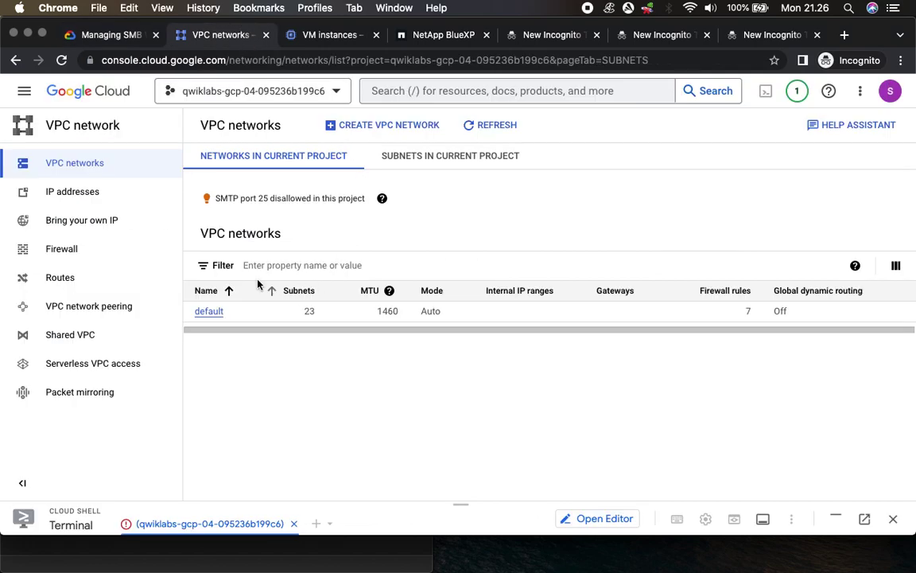
left_click(210, 314)
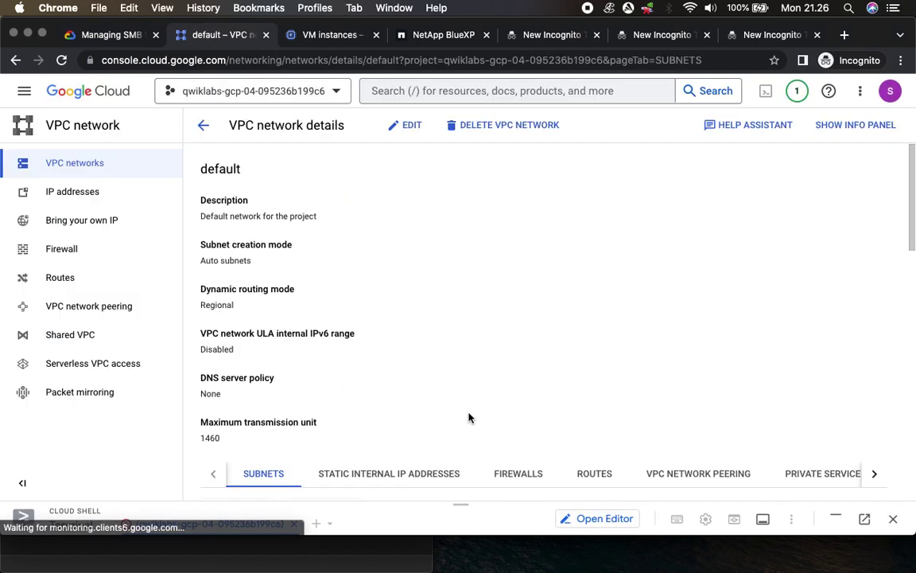
scroll(472, 411, "down", 5)
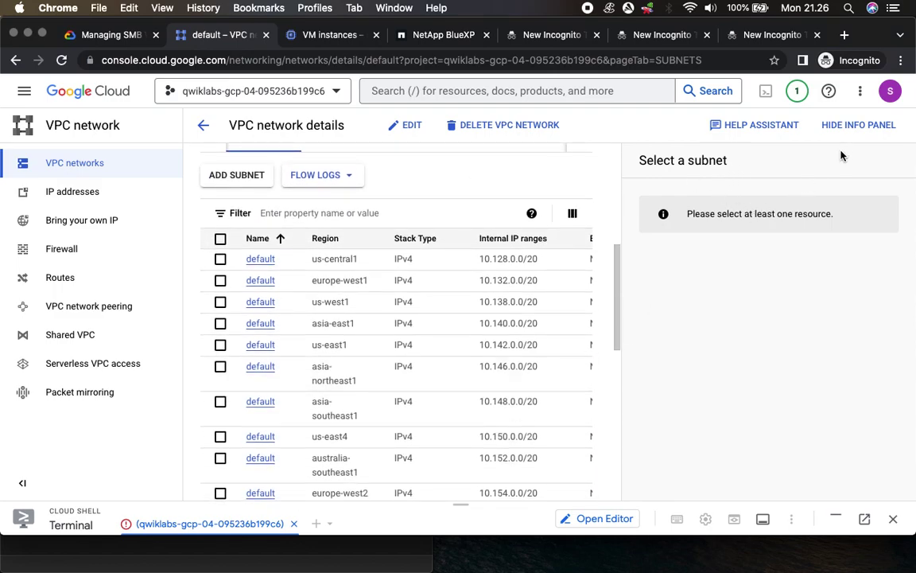
left_click(856, 127)
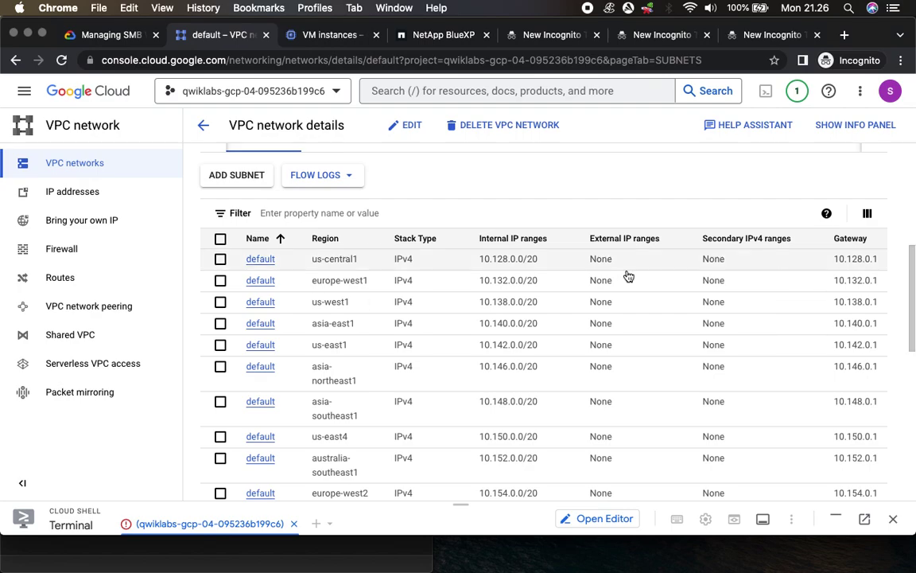
left_click_drag(310, 260, 814, 276)
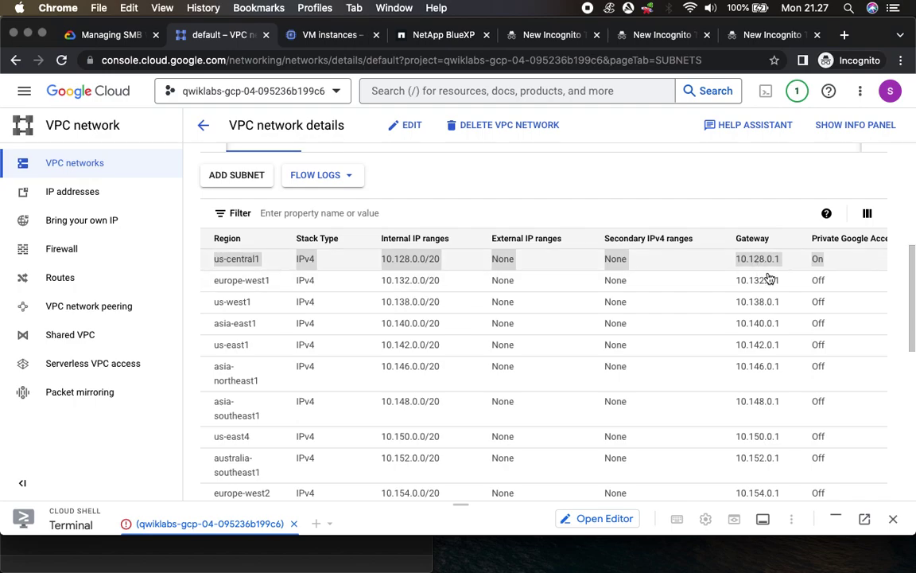
left_click(109, 37)
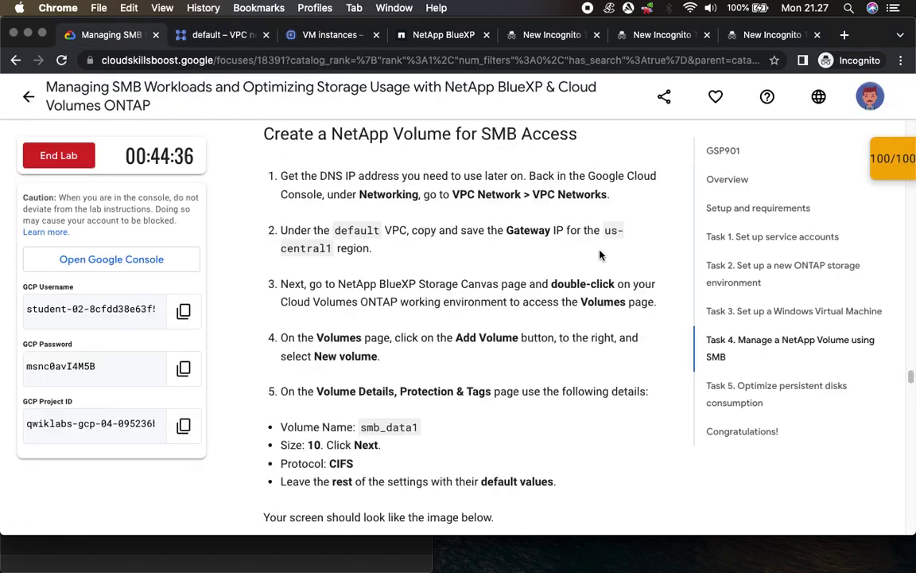
Step: Read the lab step on accessing the Volumes page, switch to NetApp BlueXP and open the default Cloud Volumes ONTAP working environment
scroll(419, 326, "down", 1)
scroll(418, 326, "down", 1)
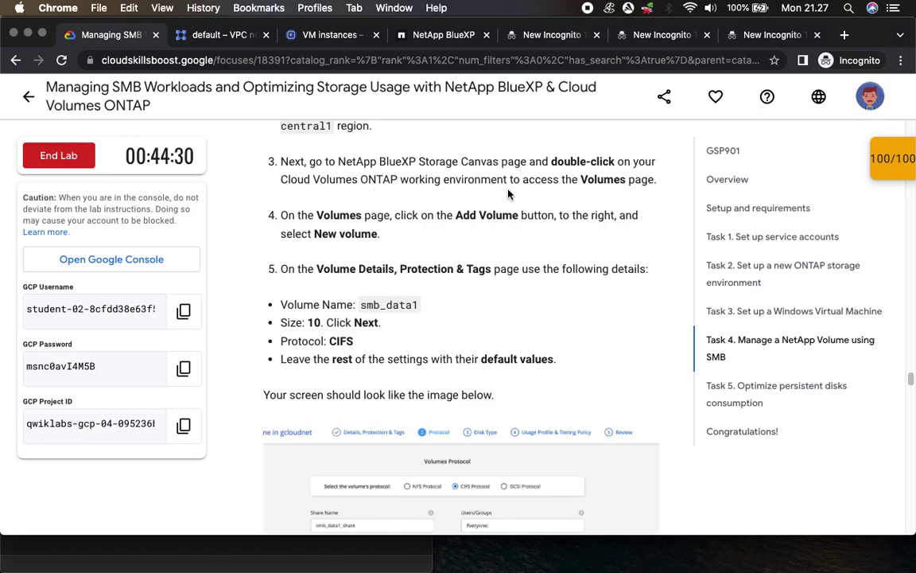
left_click(446, 35)
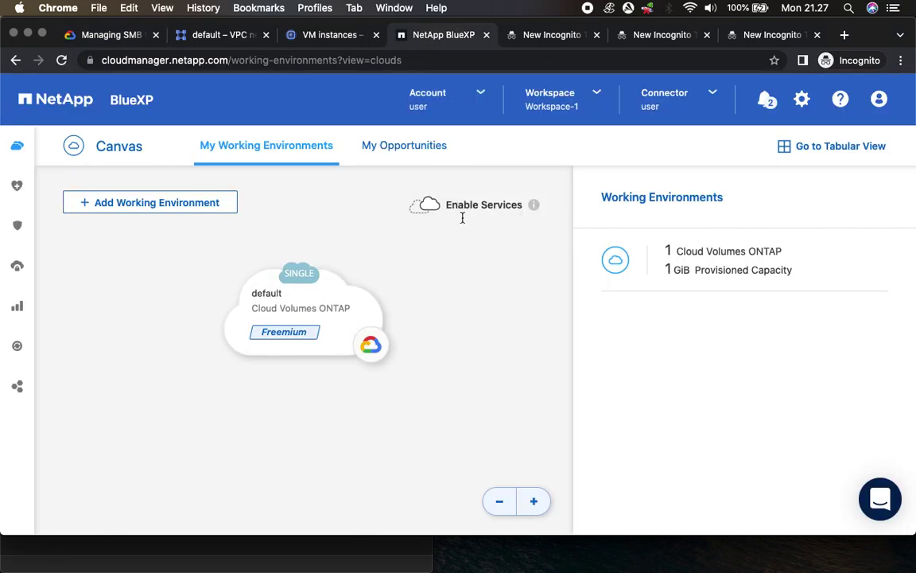
double_click(340, 317)
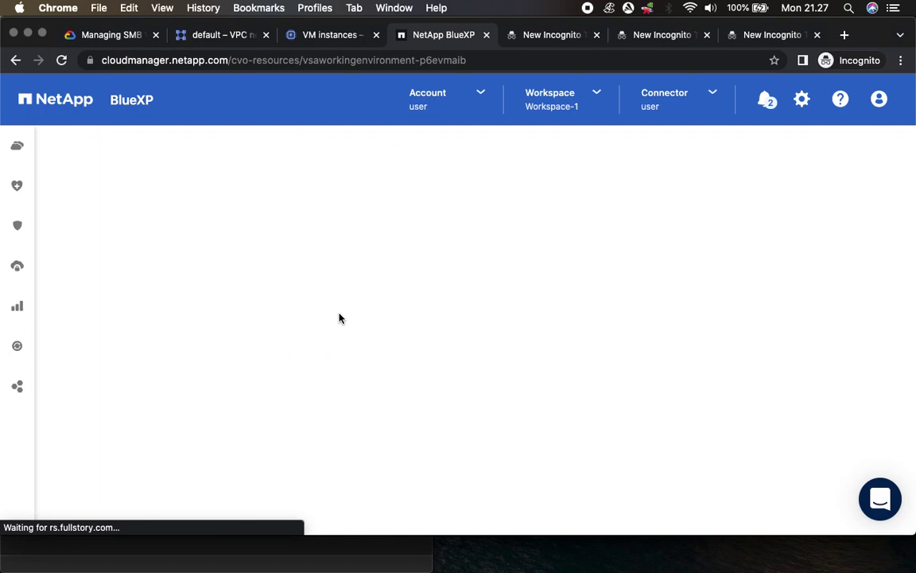
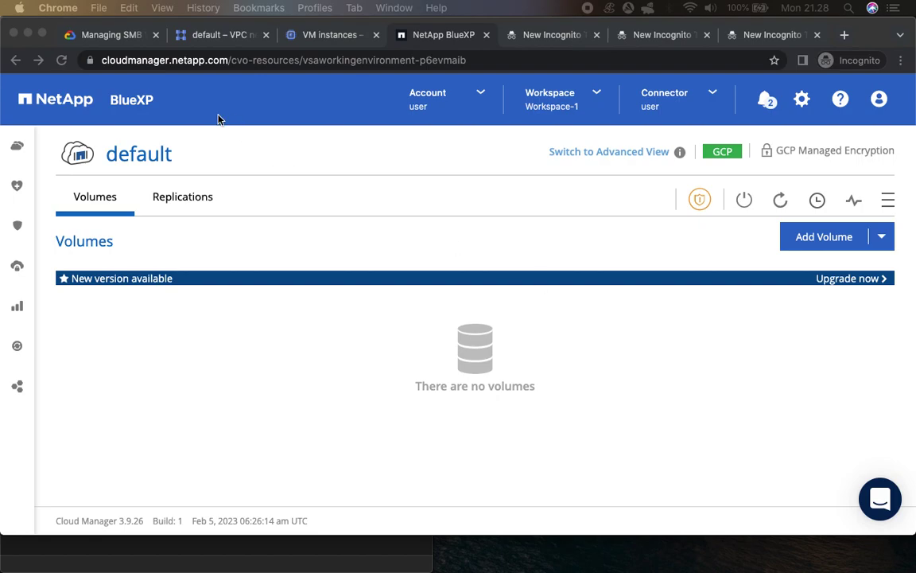
Step: Check the lab's instruction on adding a volume and start a new volume in the default working environment
left_click(94, 34)
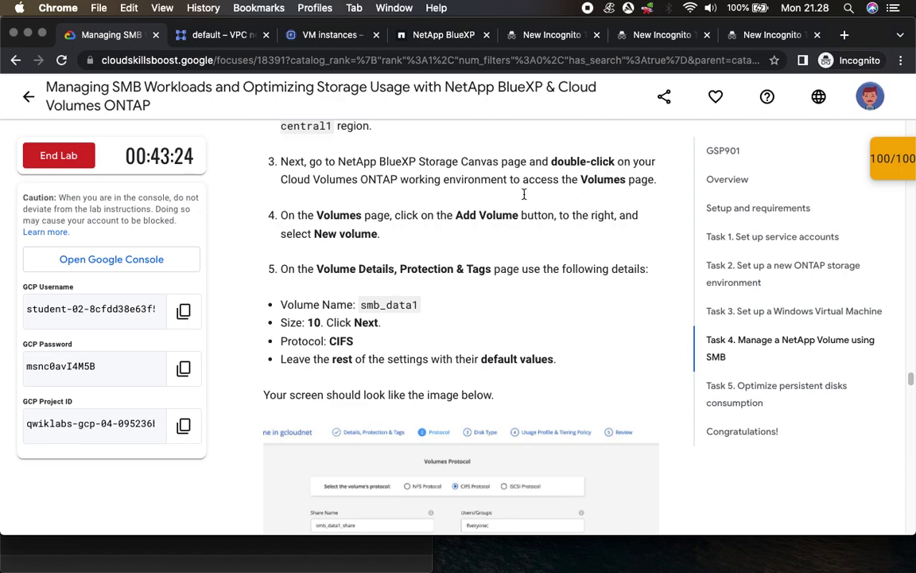
left_click_drag(455, 214, 536, 222)
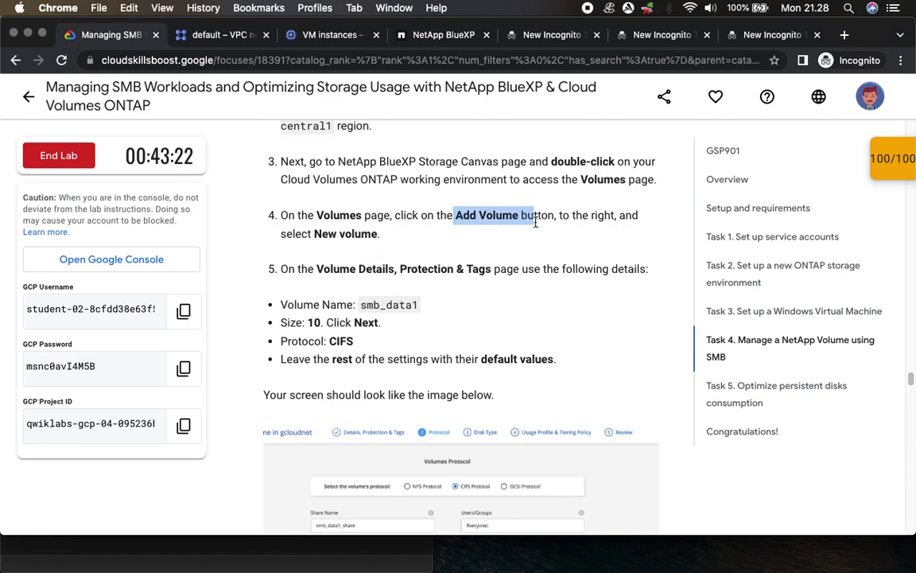
left_click_drag(315, 234, 380, 236)
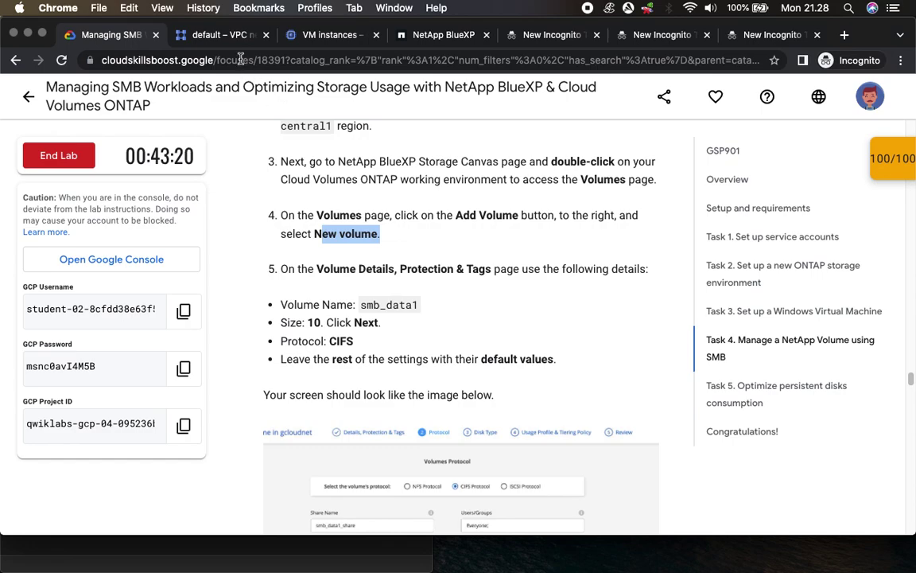
left_click(430, 35)
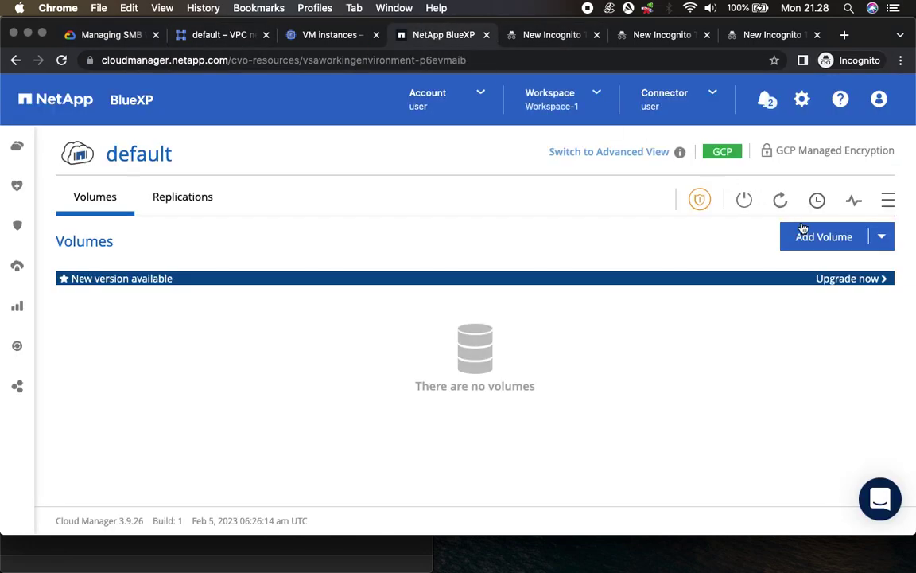
left_click(827, 239)
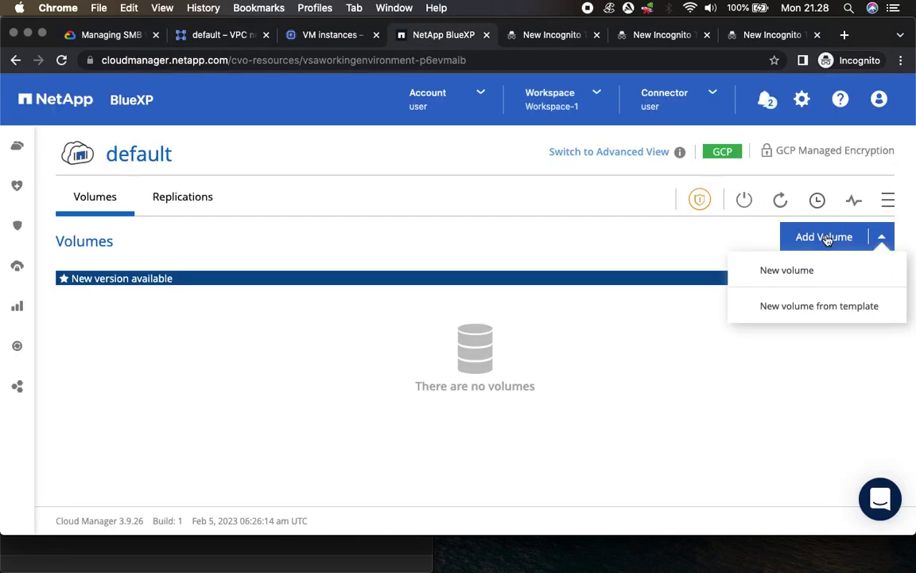
left_click(791, 270)
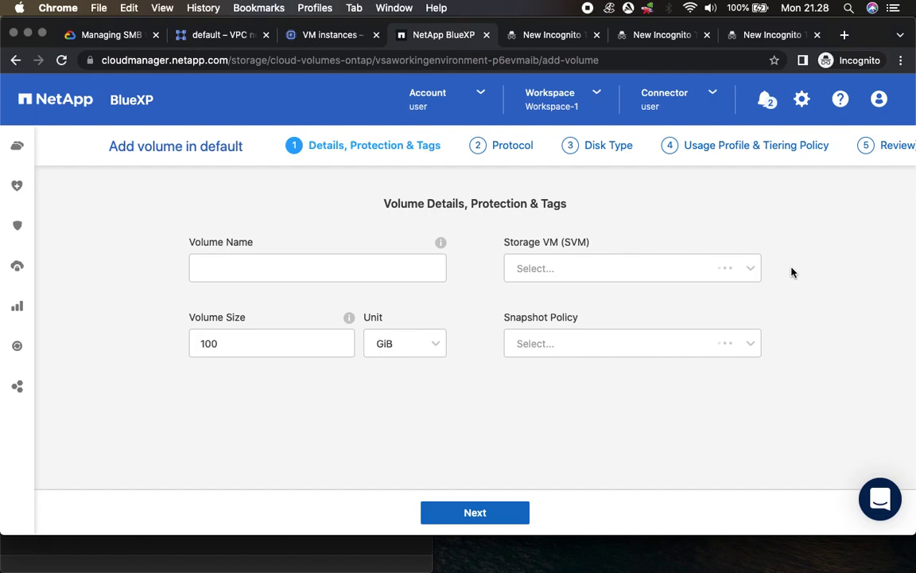
Step: Copy the volume name from the lab instructions and name the new volume smb_data1
left_click(96, 35)
double_click(367, 305)
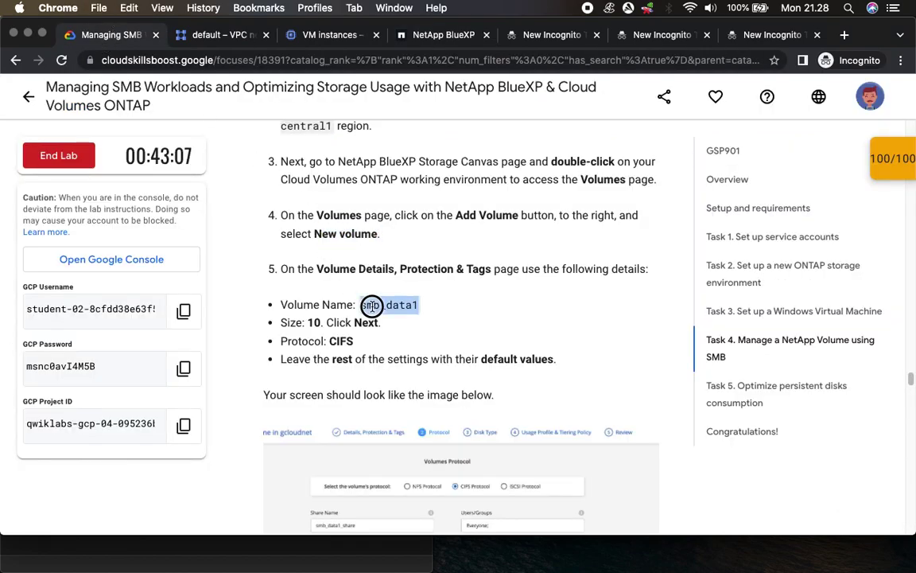
left_click(230, 38)
left_click(302, 35)
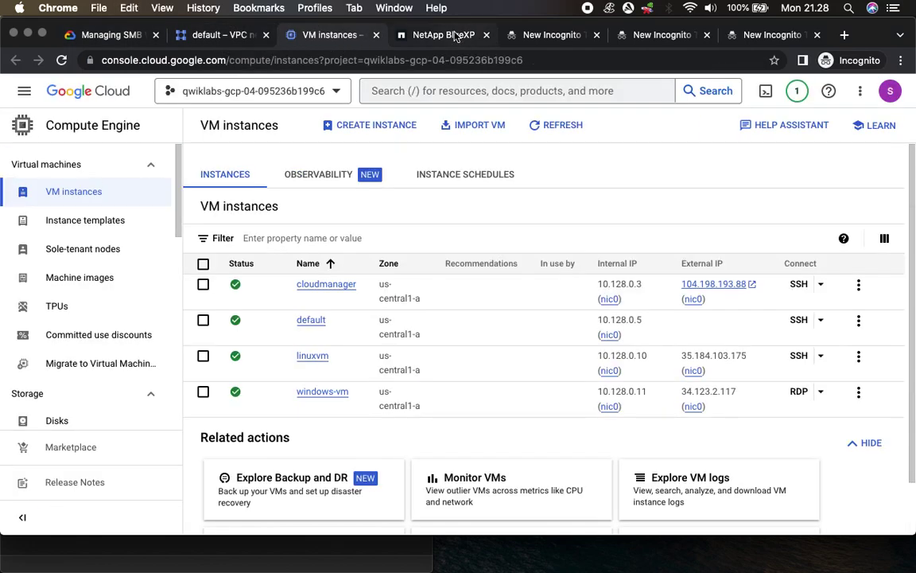
left_click(414, 35)
left_click(353, 267)
type("smb_data1")
Step: Set the volume size to 10 GiB as the lab specifies and proceed to the protocol settings
left_click(111, 35)
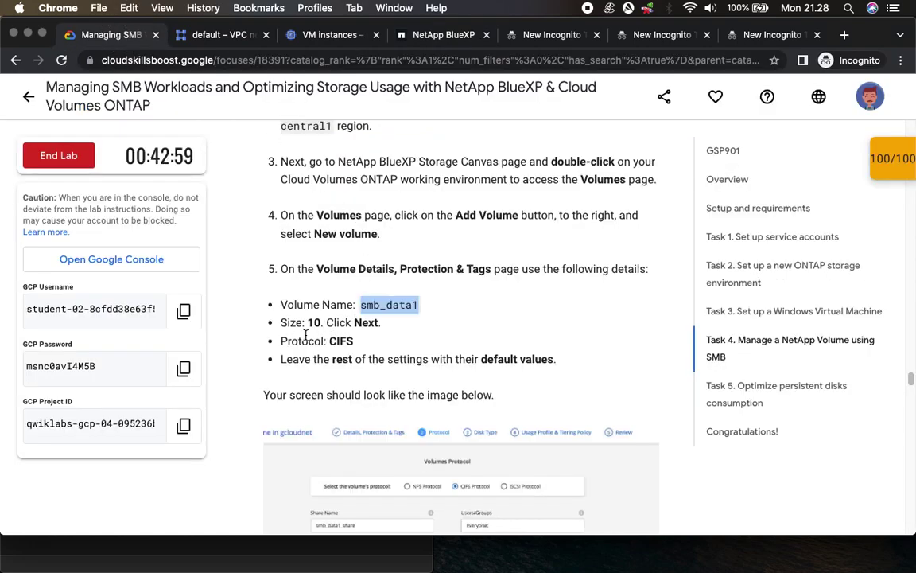
left_click(456, 35)
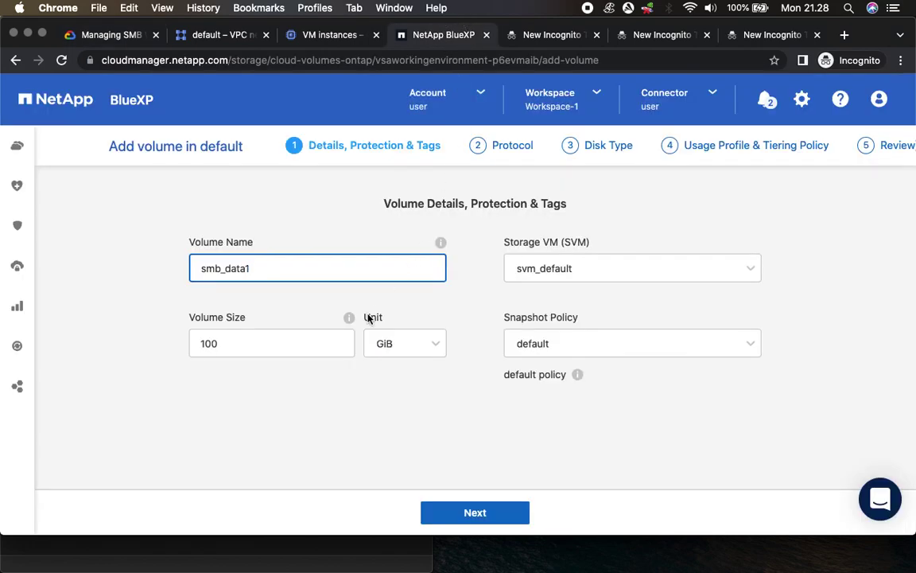
left_click(284, 351)
key("BackSpace")
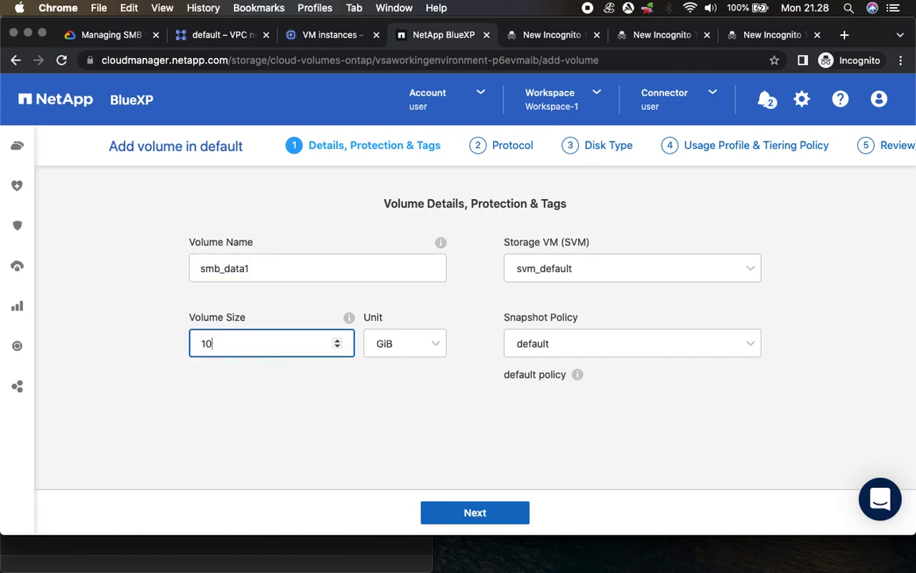
left_click(476, 514)
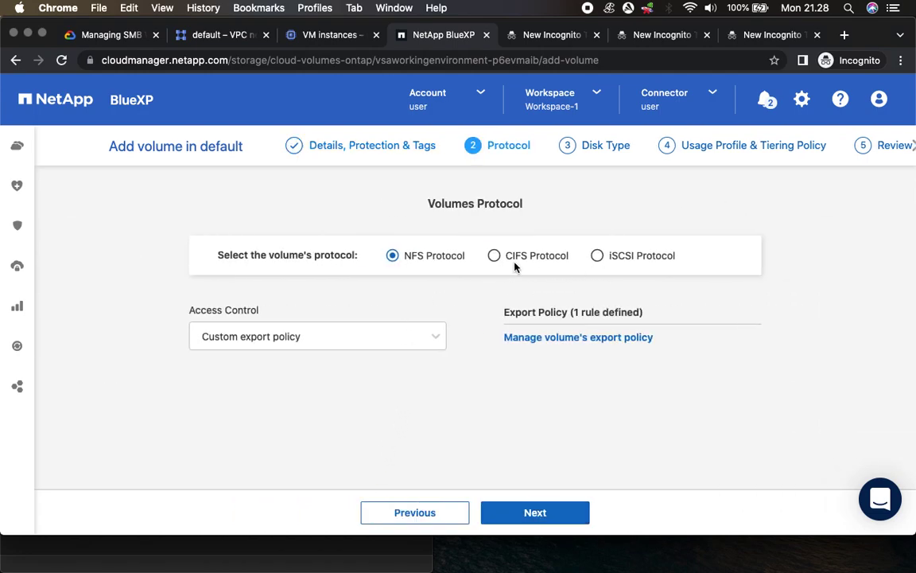
Step: Choose the CIFS protocol for the volume, compare the settings with the lab's reference image, and continue to CIFS Connectivity Setup
left_click(494, 255)
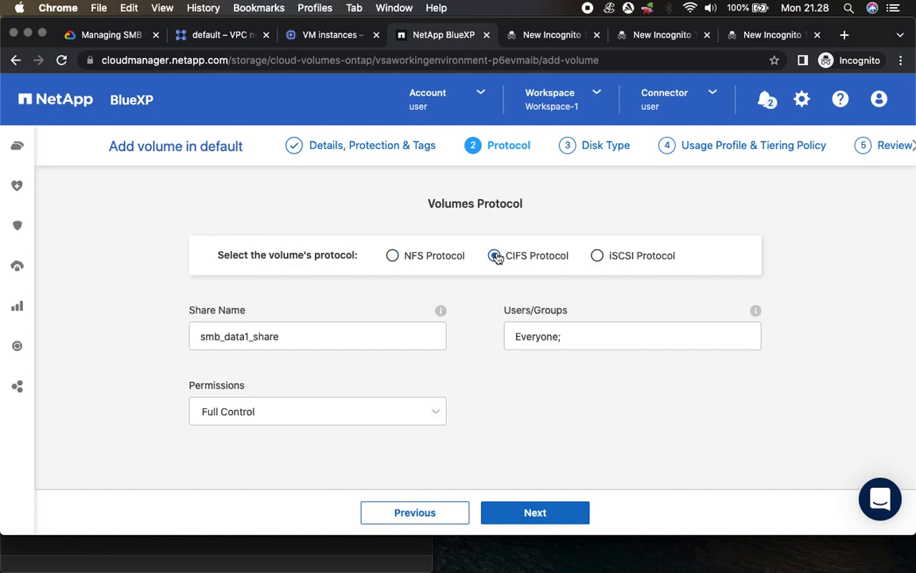
left_click(100, 34)
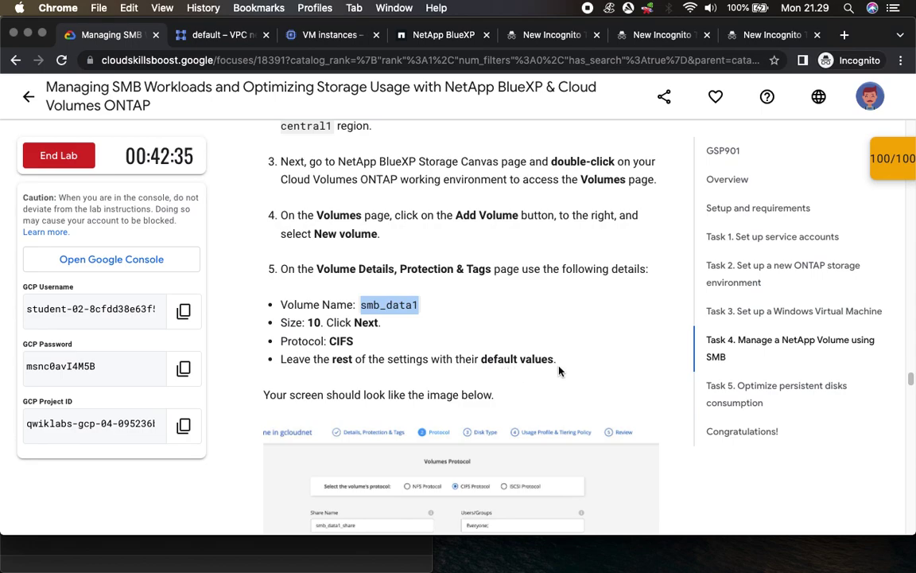
scroll(411, 404, "down", 3)
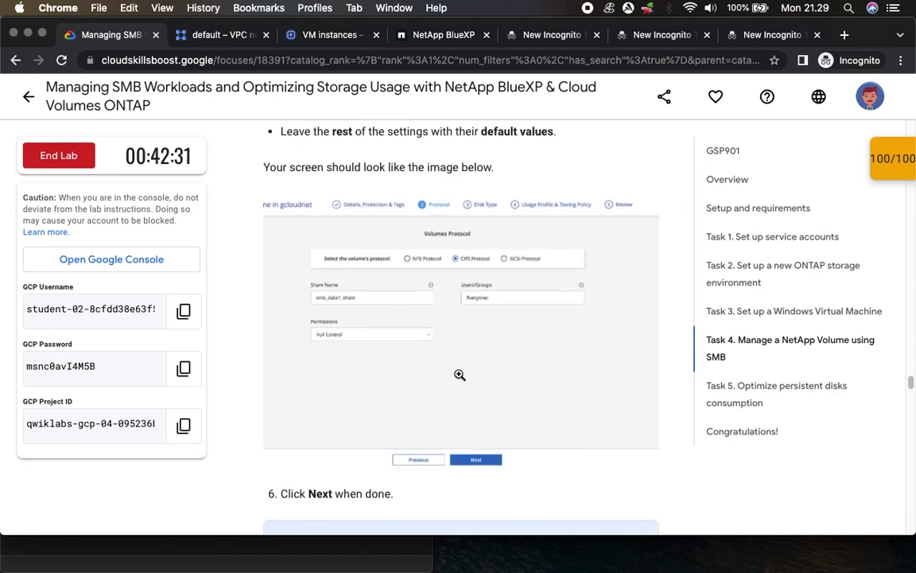
scroll(433, 253, "down", 3)
scroll(389, 202, "down", 1)
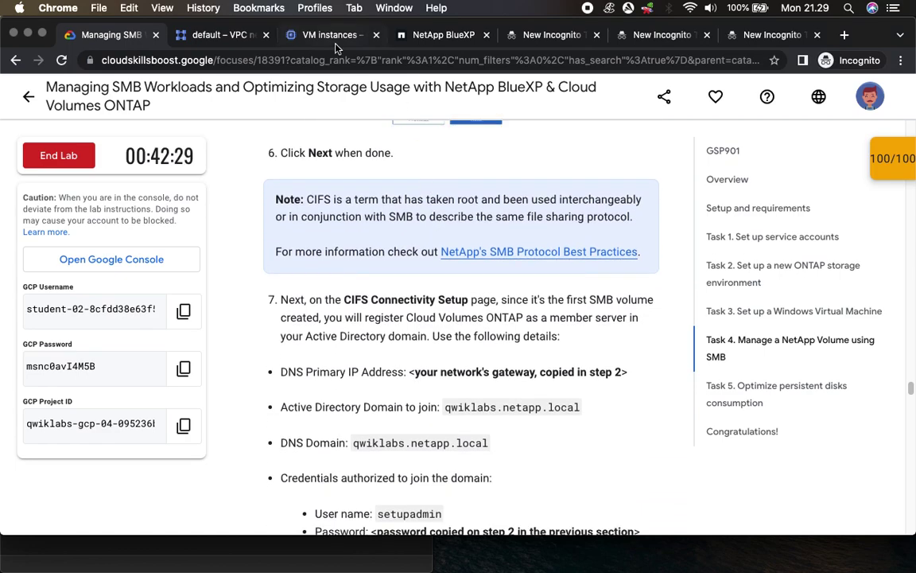
left_click(422, 36)
left_click(548, 514)
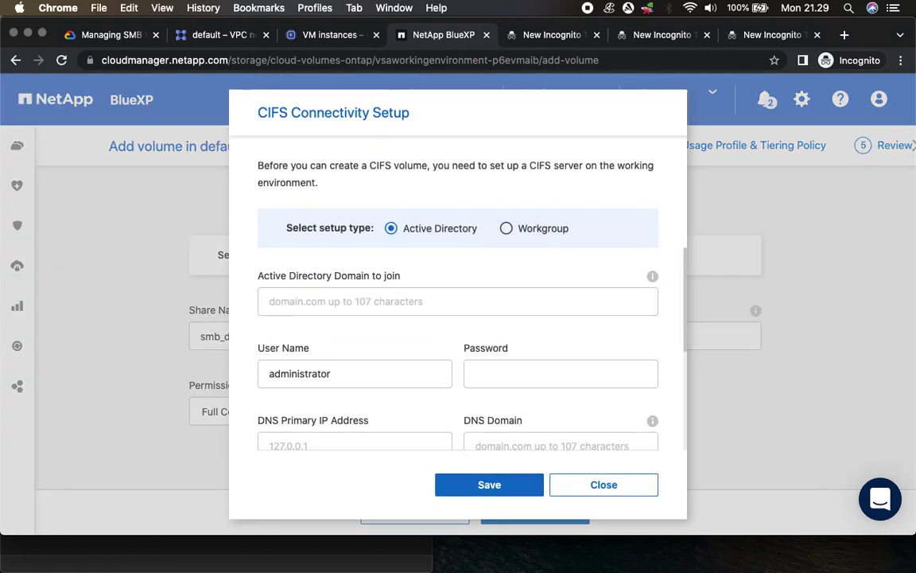
Step: Read the lab's CIFS connectivity details and copy the us-central1 gateway IP 10.128.0.1 from the default VPC network's subnets
left_click(93, 36)
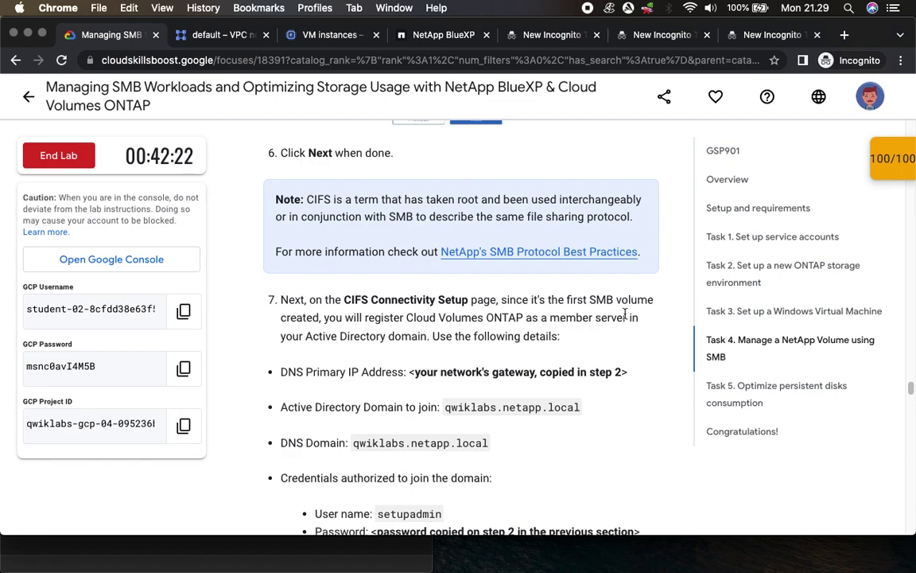
scroll(373, 396, "down", 3)
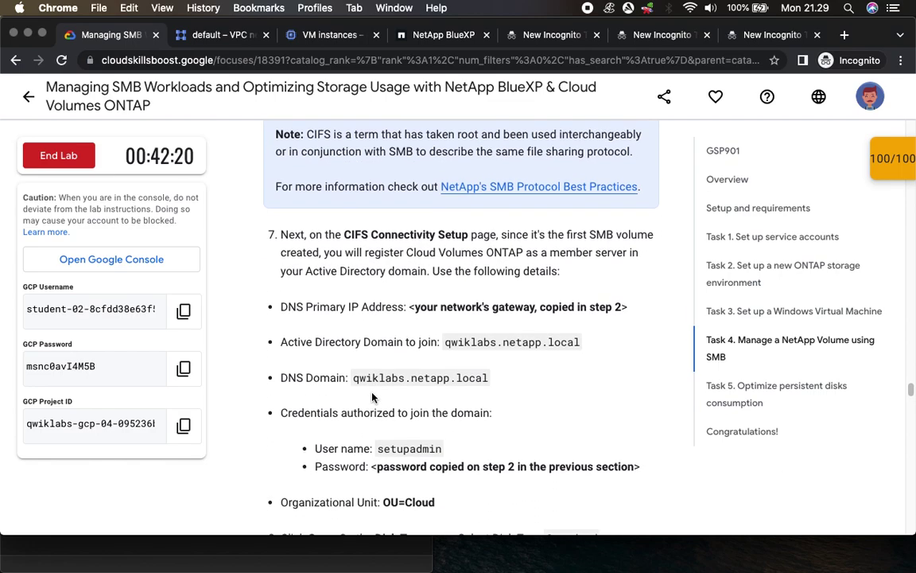
scroll(398, 342, "down", 2)
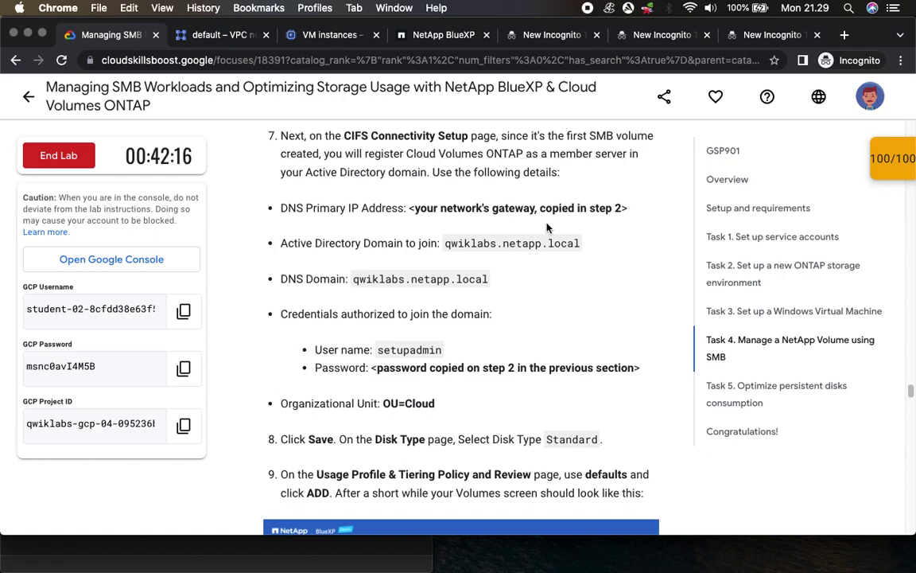
left_click(324, 36)
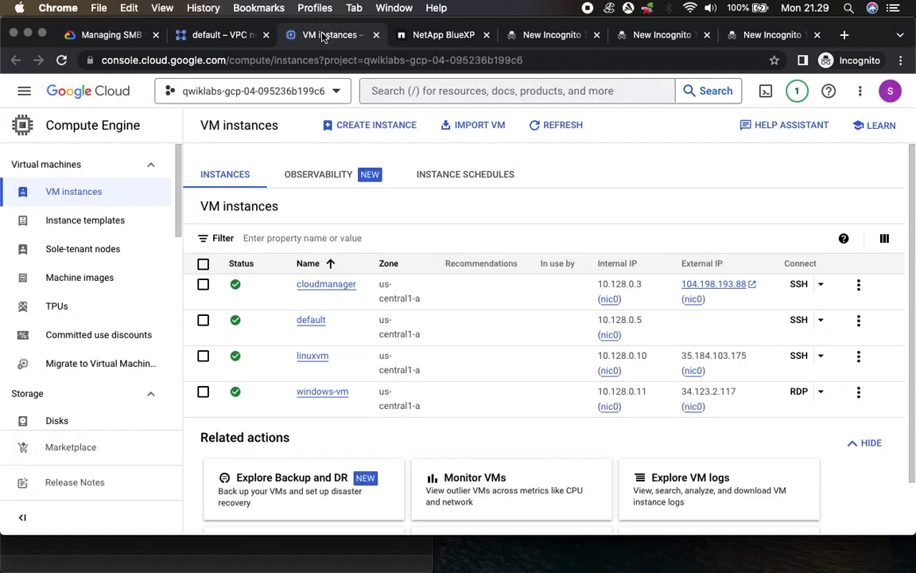
left_click(195, 33)
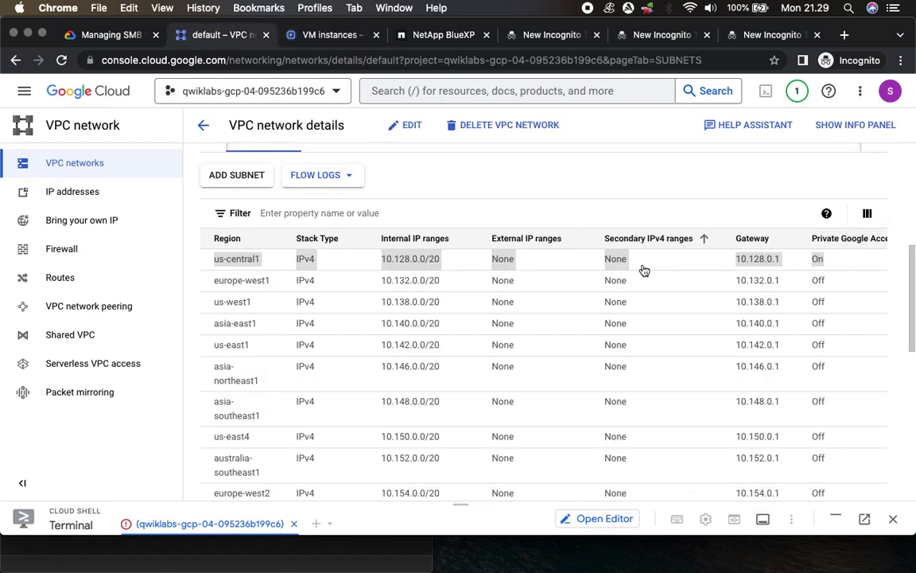
left_click_drag(726, 264, 799, 264)
key("super+c")
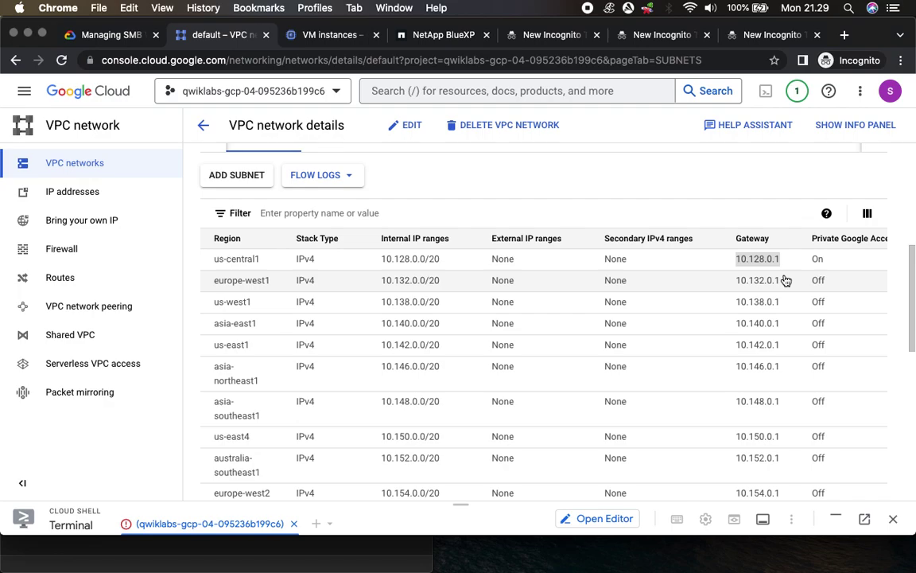
Step: Enter 10.128.0.1 as the DNS Primary IP Address in the BlueXP CIFS Connectivity Setup, rechecking the lab instructions
left_click(438, 34)
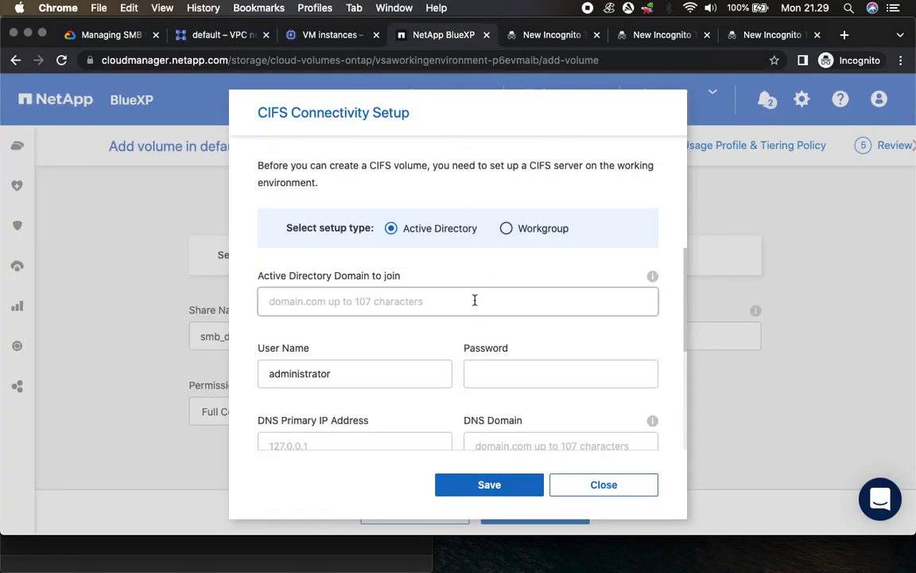
left_click(98, 36)
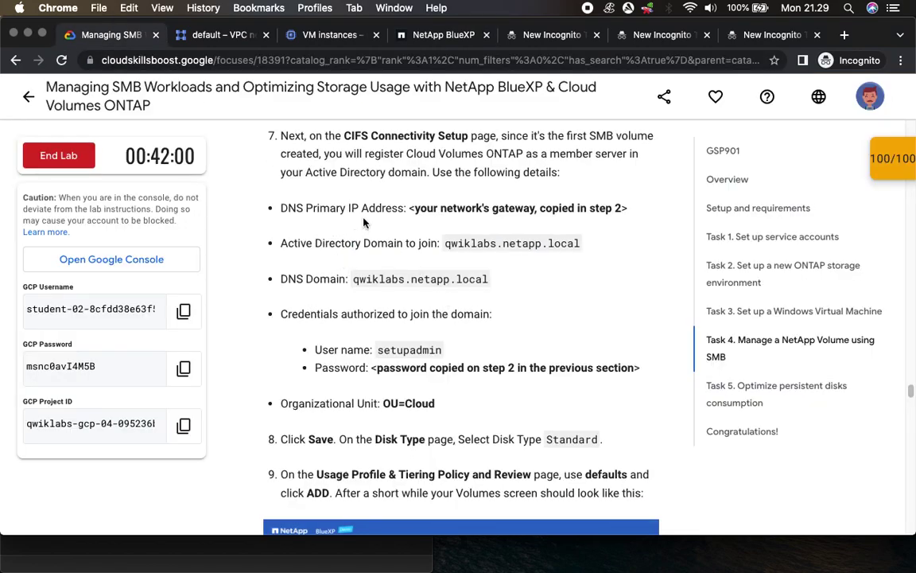
left_click(444, 35)
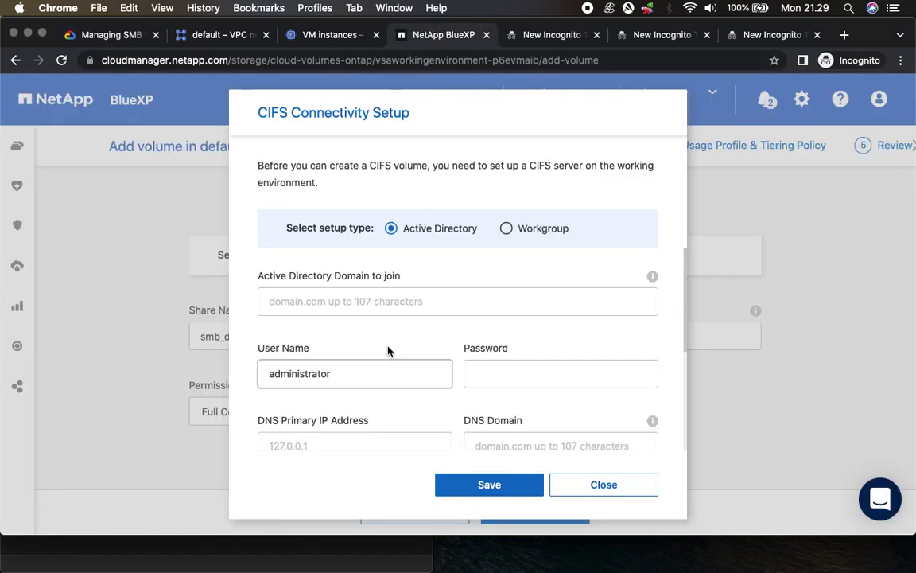
scroll(385, 350, "down", 3)
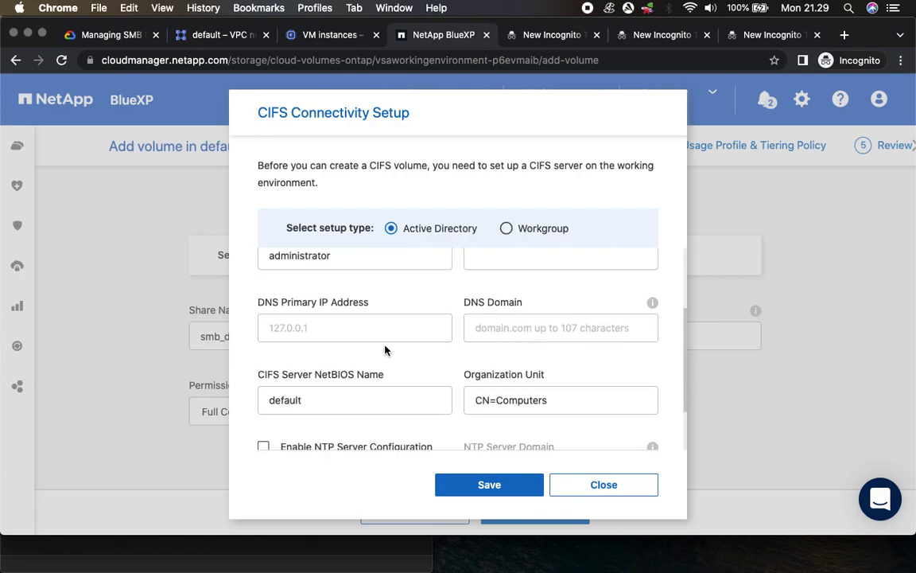
left_click(363, 331)
key("super+v")
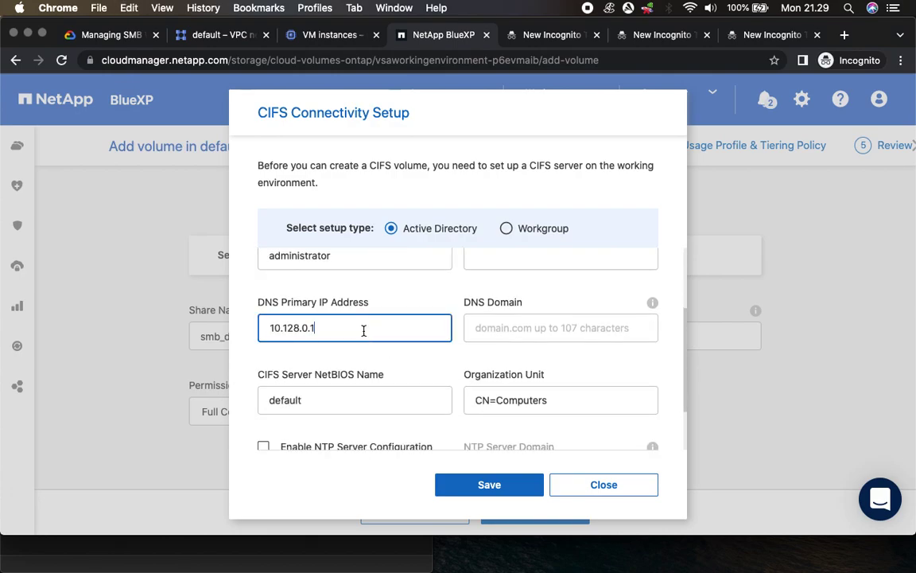
Step: Copy qwiklabs.netapp.local from the lab instructions and enter it as the Active Directory Domain to join in BlueXP's CIFS Connectivity Setup
left_click(97, 34)
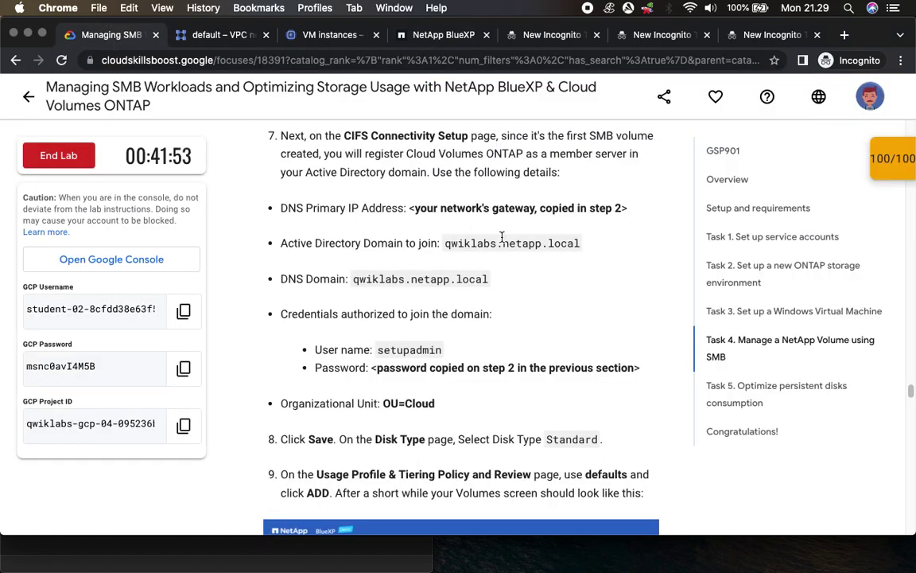
scroll(427, 261, "down", 2)
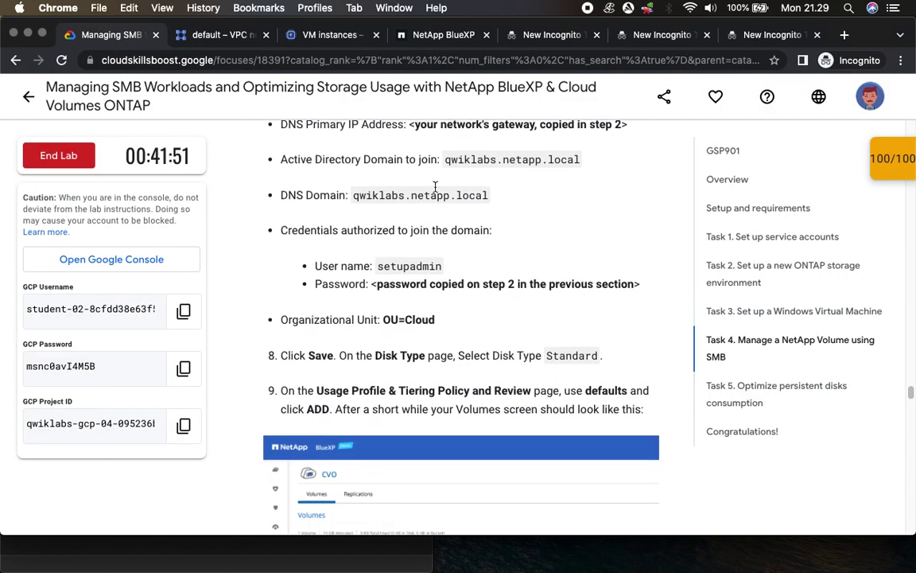
left_click_drag(447, 162, 582, 166)
key("super+c")
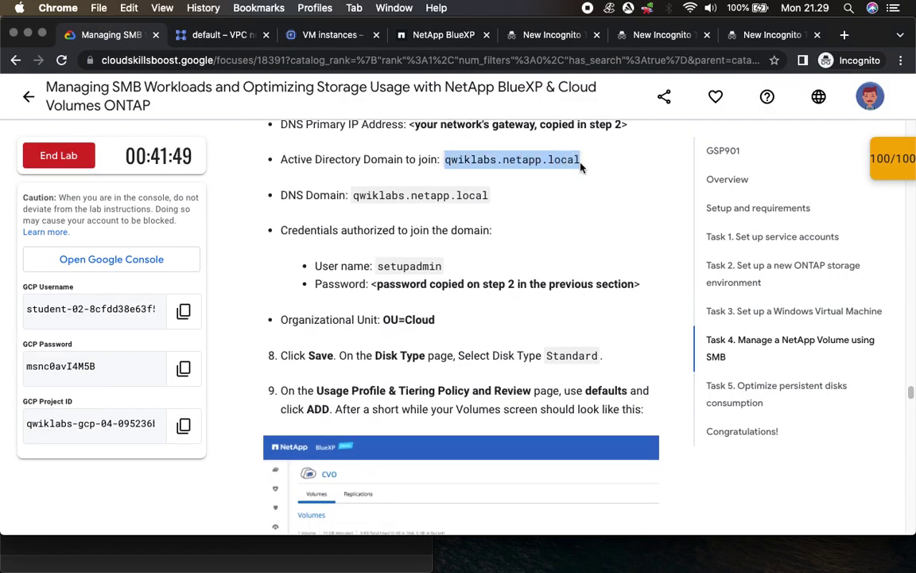
left_click(459, 36)
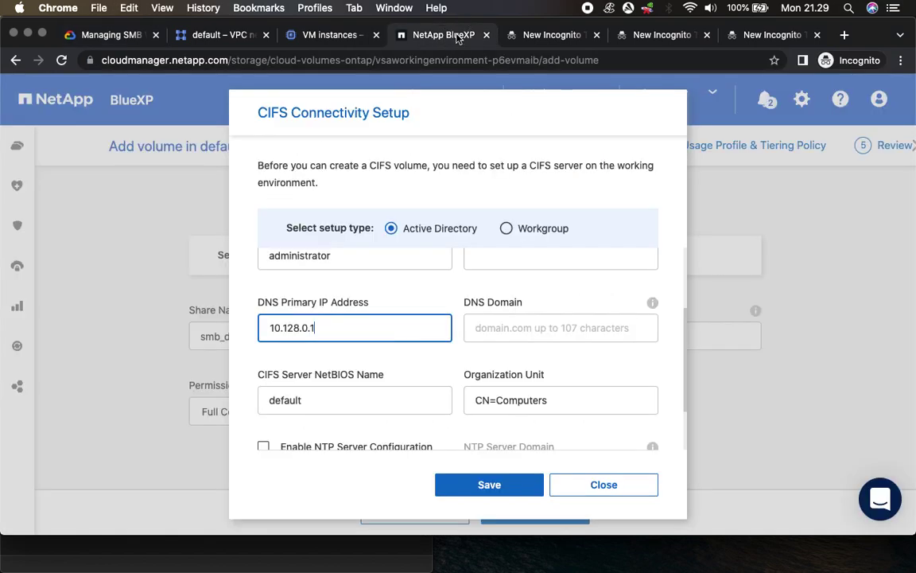
scroll(499, 359, "up", 2)
scroll(499, 358, "up", 1)
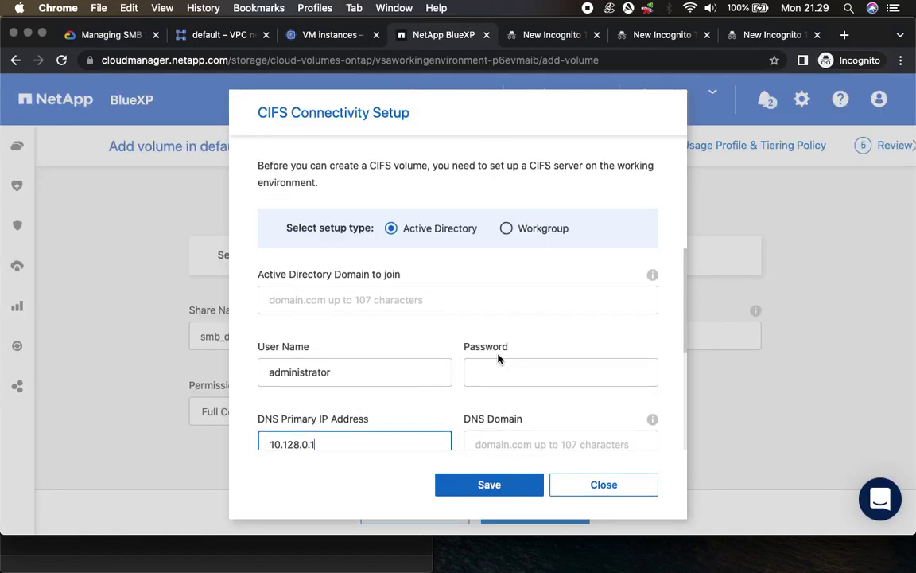
left_click(403, 301)
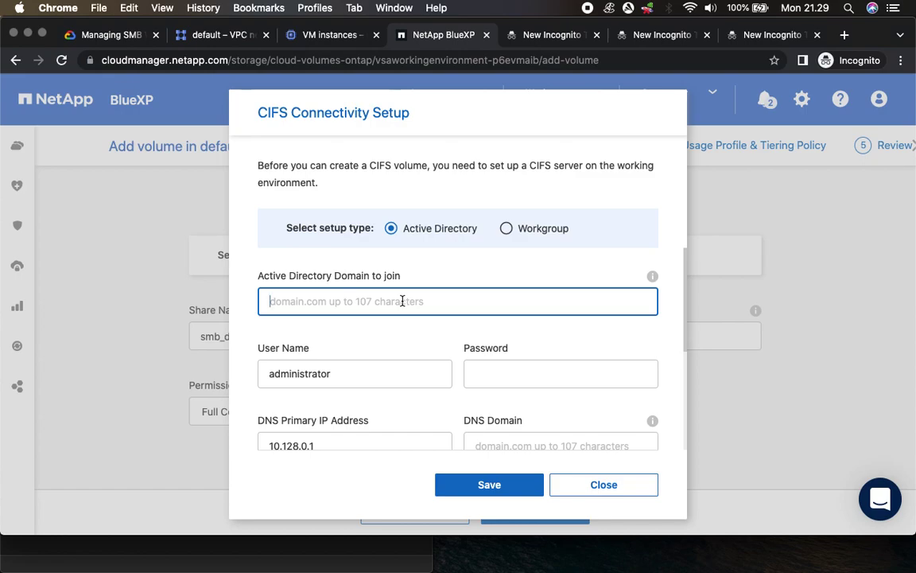
key("super+v")
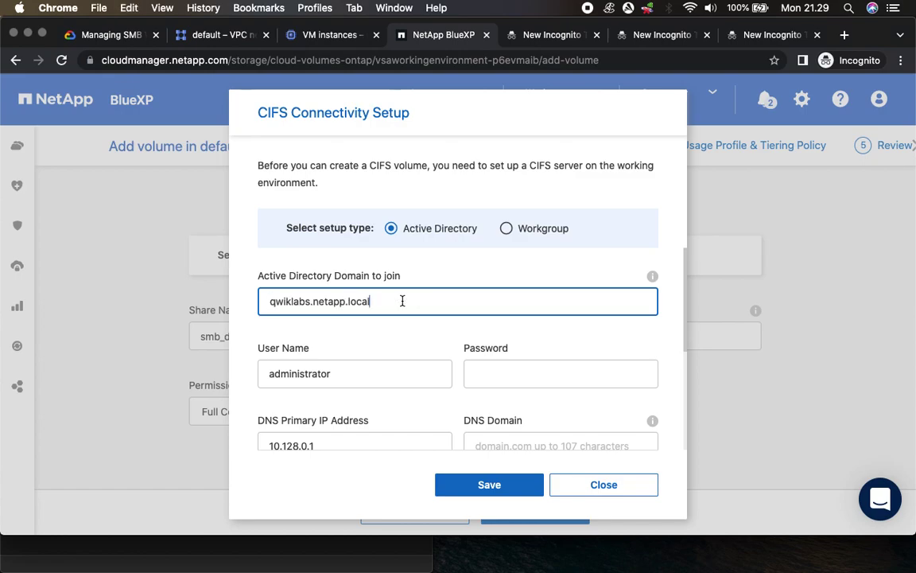
Step: Copy the DNS domain qwiklabs.netapp.local from the lab instructions into the DNS Domain setting of the BlueXP CIFS setup
left_click(127, 37)
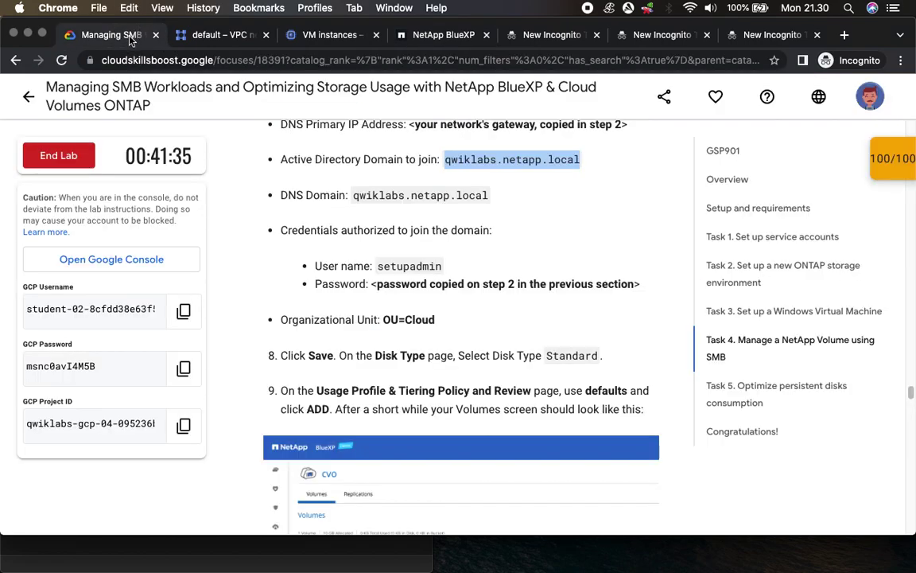
left_click_drag(353, 195, 488, 196)
key("ctrl+c")
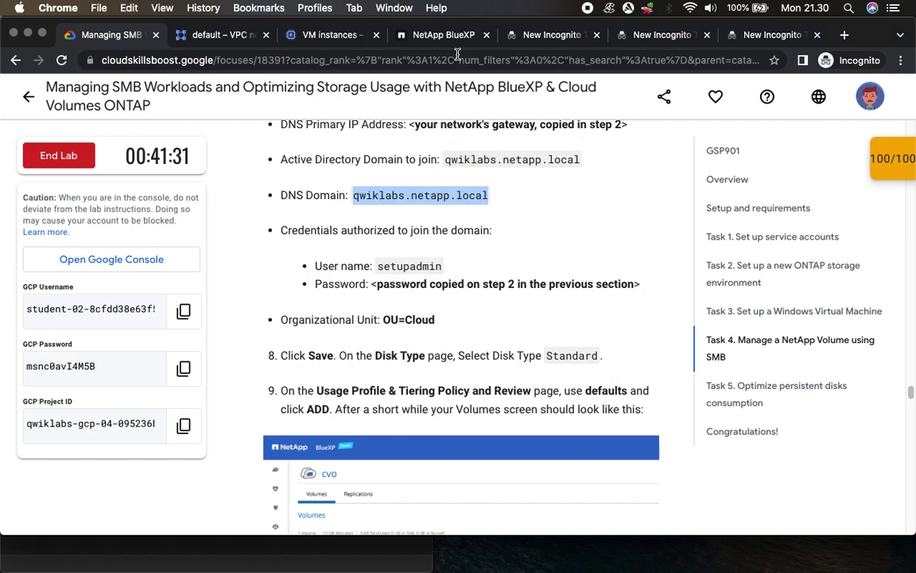
left_click(404, 34)
scroll(528, 372, "down", 4)
scroll(521, 318, "up", 1)
left_click(497, 302)
key("ctrl+v")
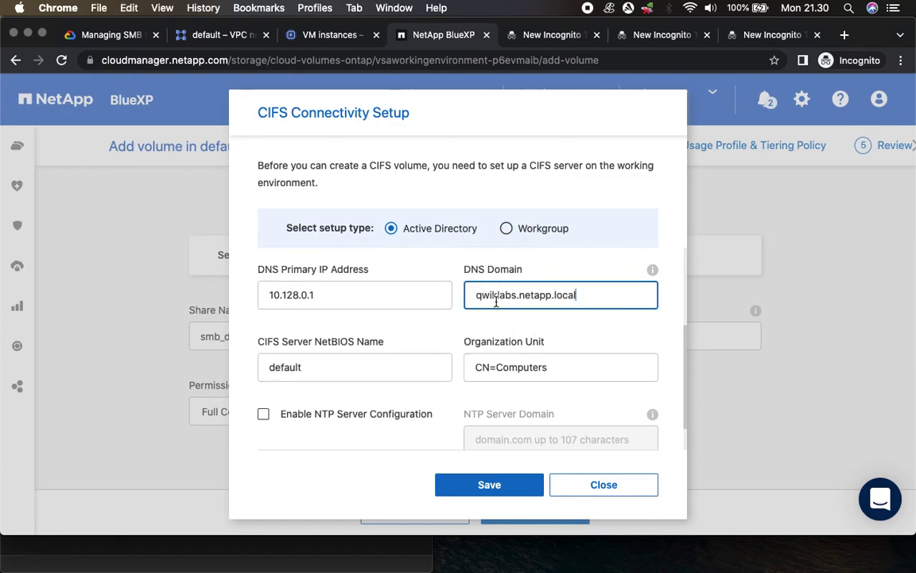
Step: Replace the CIFS setup's user name in BlueXP with setupadmin, copied from the lab instructions
left_click(100, 35)
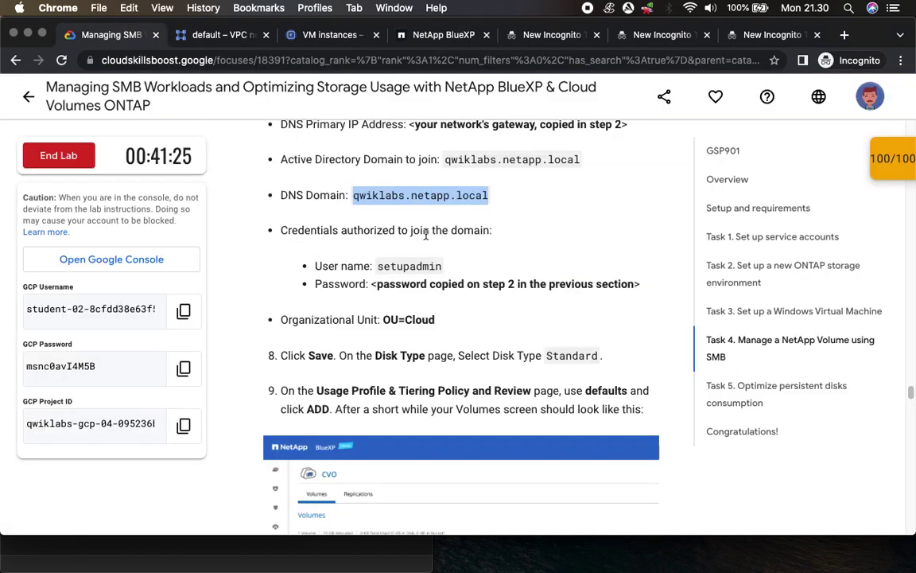
double_click(408, 266)
key("super+c")
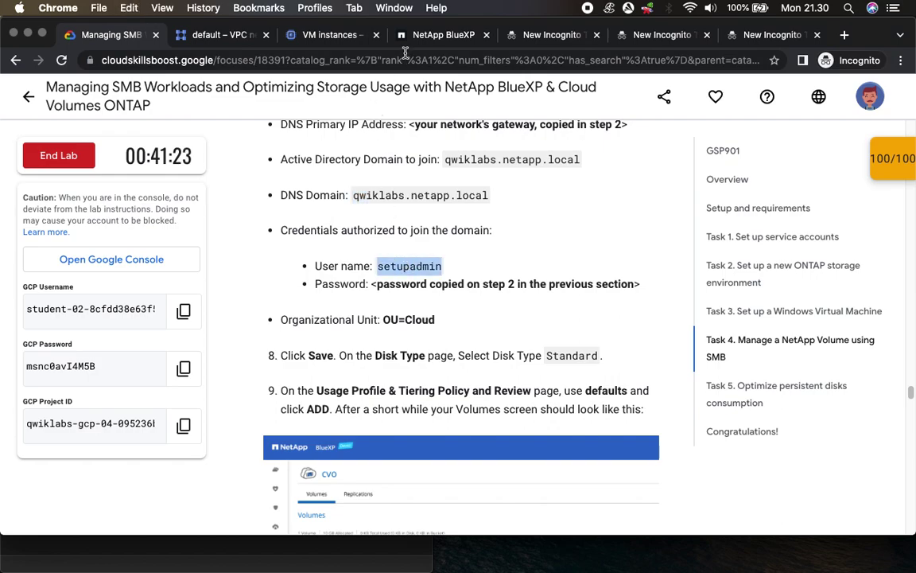
left_click(430, 35)
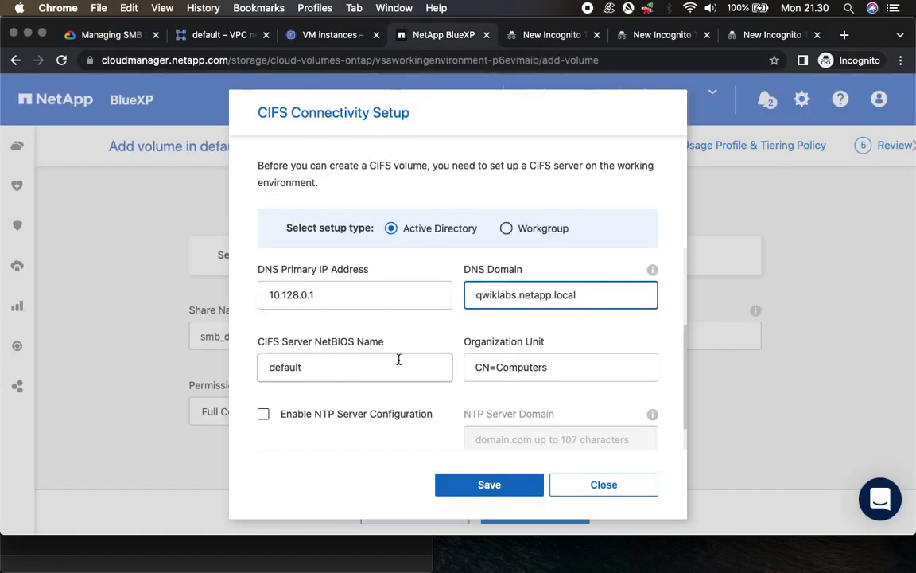
scroll(398, 360, "down", 1)
scroll(399, 360, "up", 5)
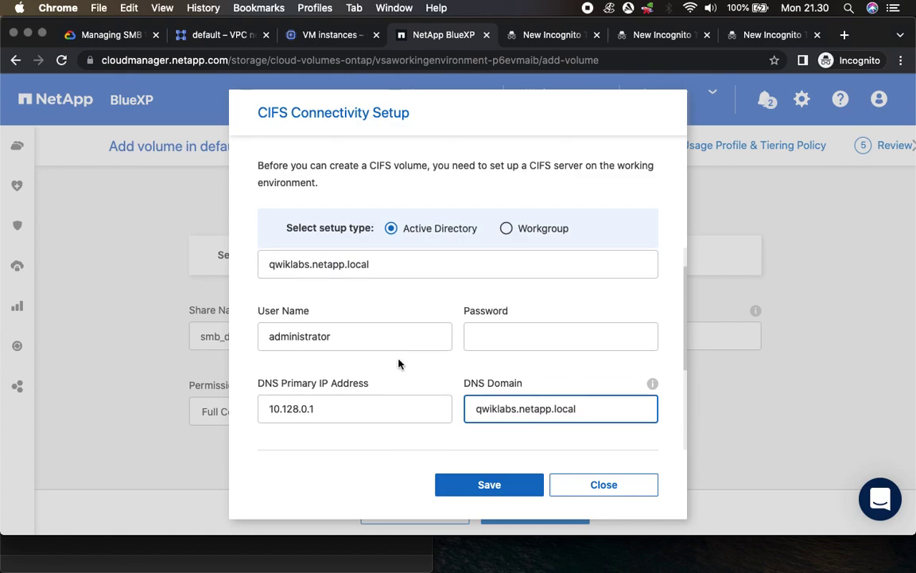
left_click_drag(388, 344, 225, 343)
key("super+v")
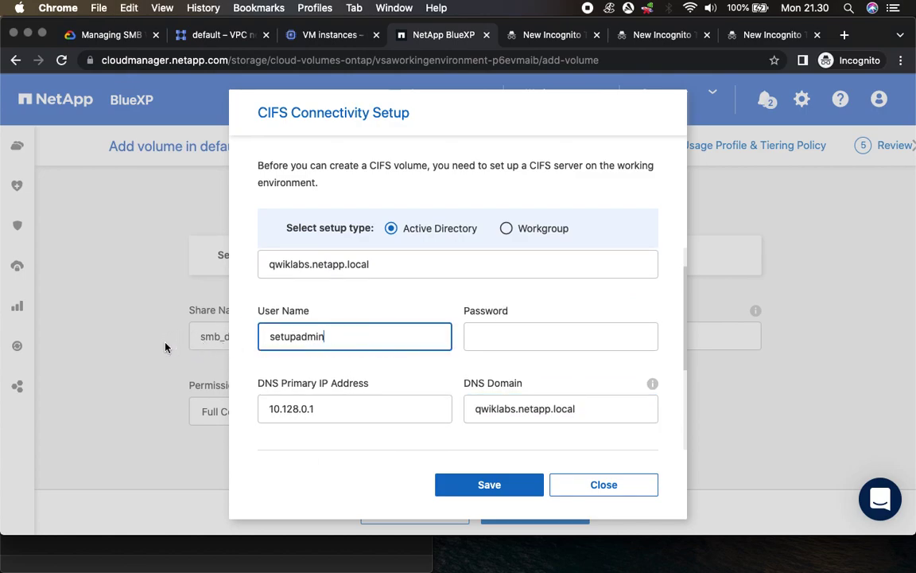
Step: Retrieve the domain password kept in the spare incognito page's address and enter it as the CIFS setup password in BlueXP
left_click(107, 35)
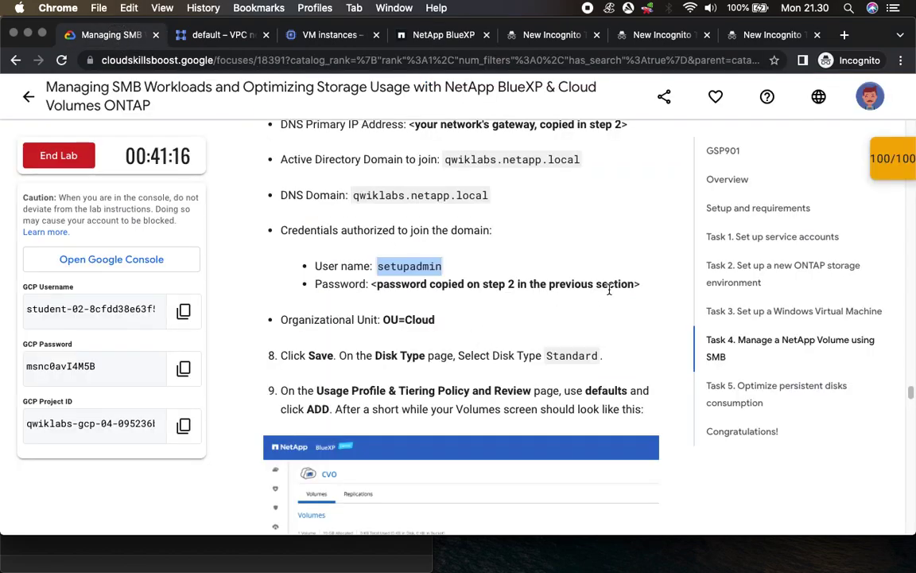
left_click(765, 36)
left_click(201, 57)
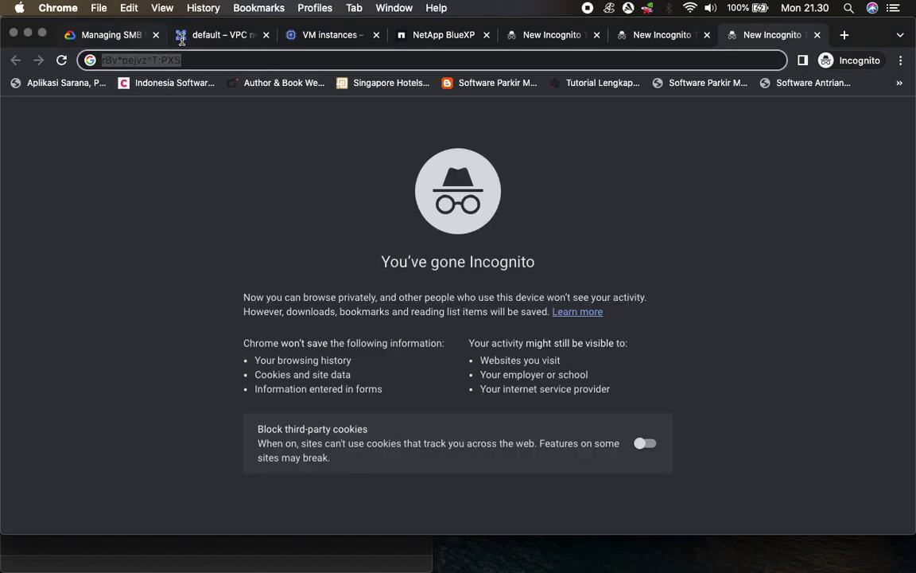
left_click(459, 38)
left_click(516, 337)
key("super+v")
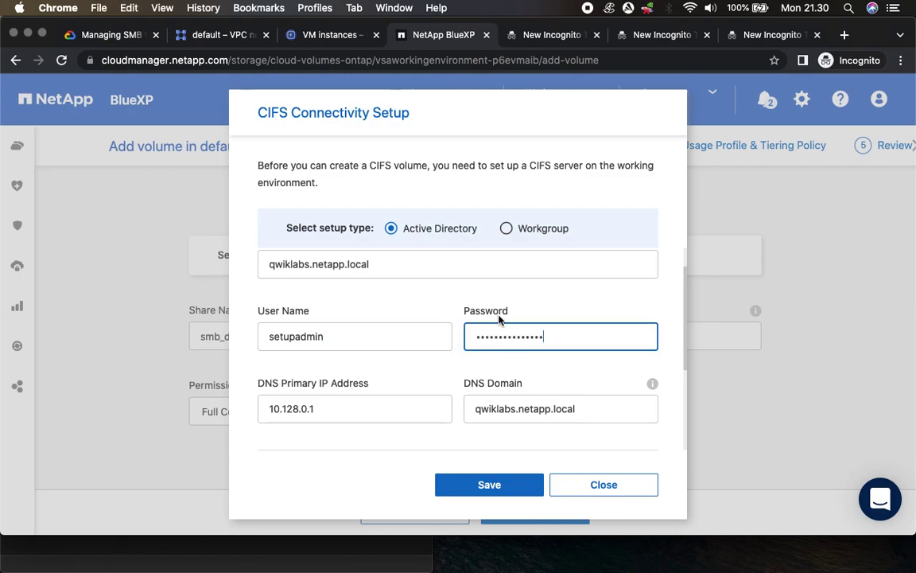
Step: Set the Organization Unit in BlueXP's CIFS setup to OU=Cloud, copied from the lab instructions
left_click(83, 34)
left_click_drag(381, 319, 458, 321)
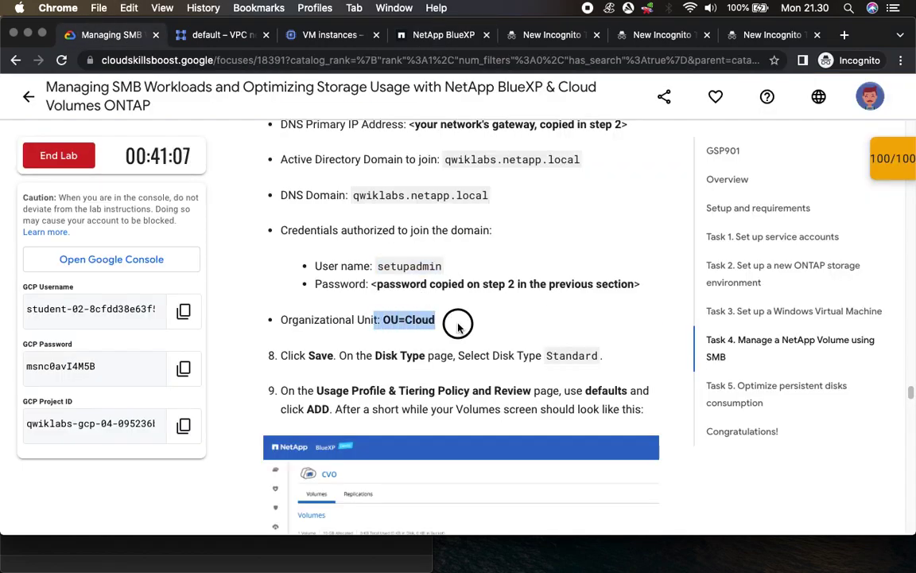
left_click(380, 320)
left_click_drag(380, 320, 435, 326)
key("cmd+c")
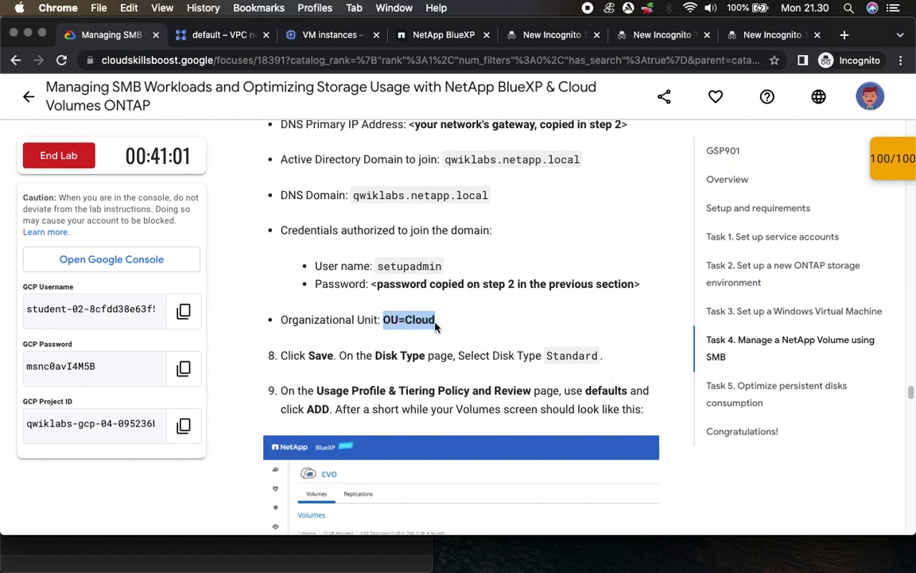
left_click(419, 35)
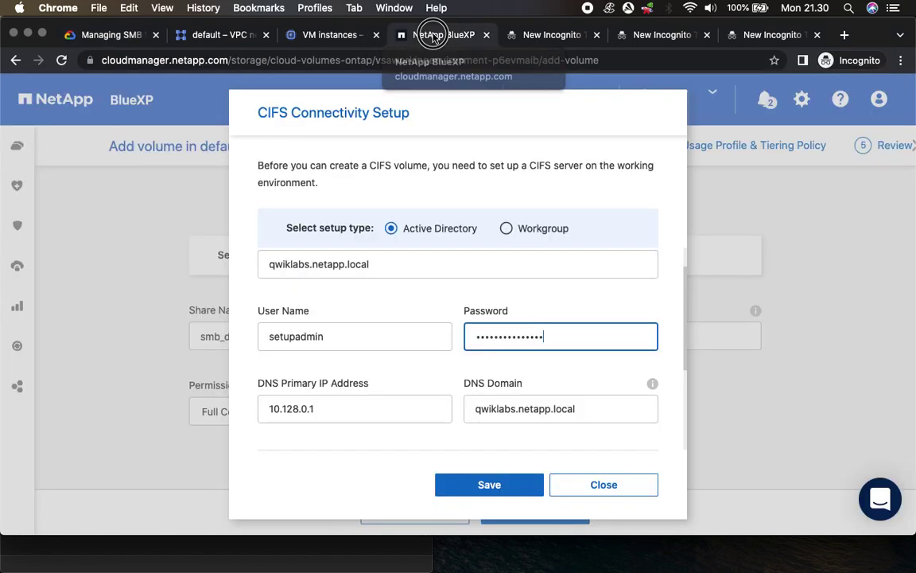
scroll(419, 402, "down", 5)
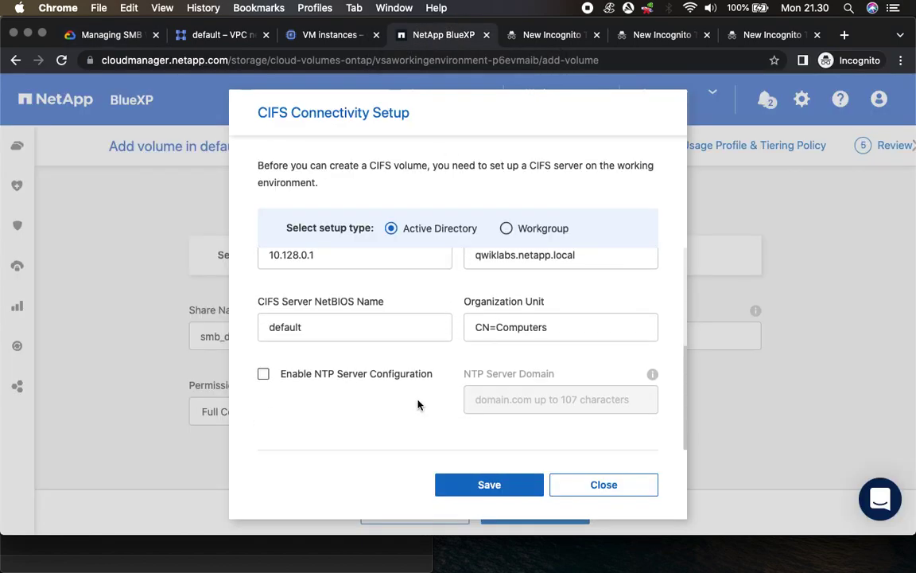
left_click_drag(579, 326, 441, 327)
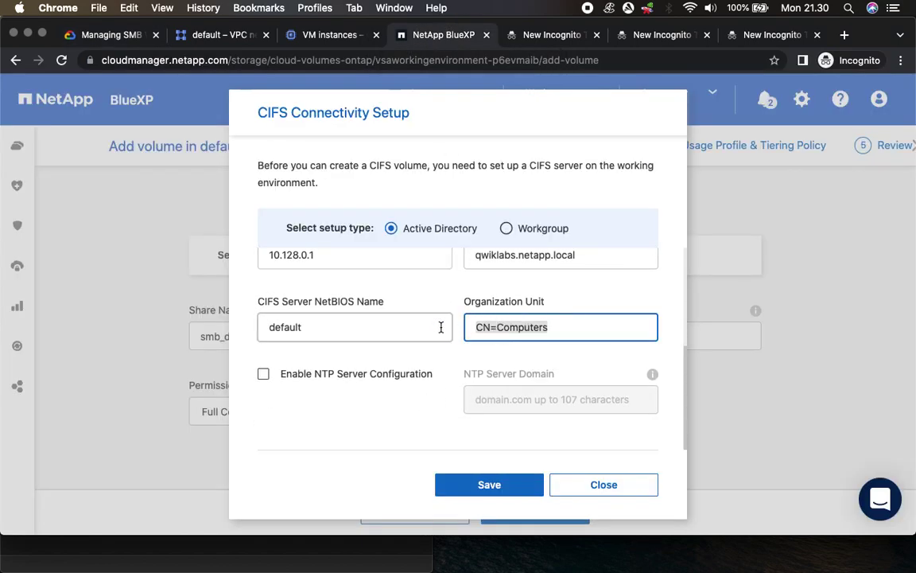
key("cmd+v")
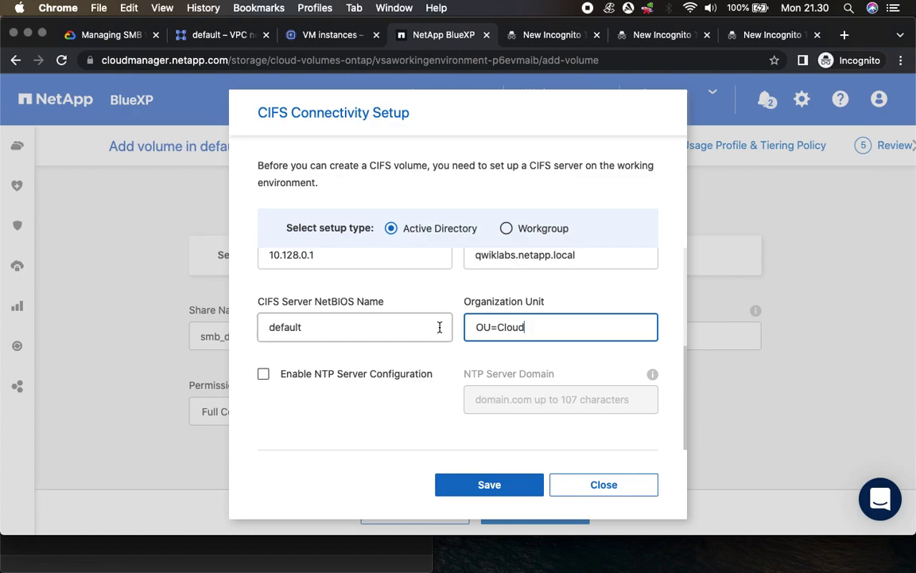
Step: Check the lab's instructions following the CIFS details, and save the CIFS Connectivity Setup in BlueXP
left_click(99, 35)
scroll(372, 362, "down", 3)
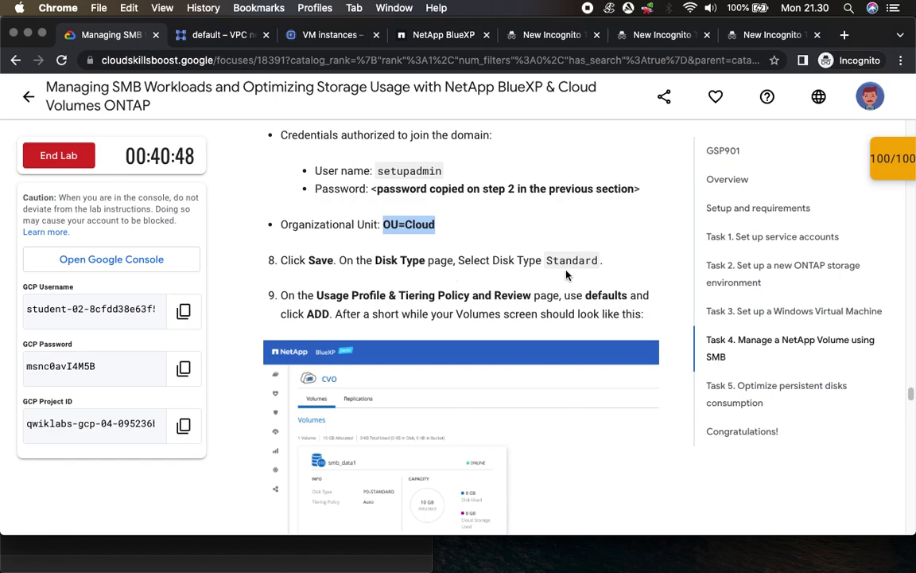
left_click(442, 34)
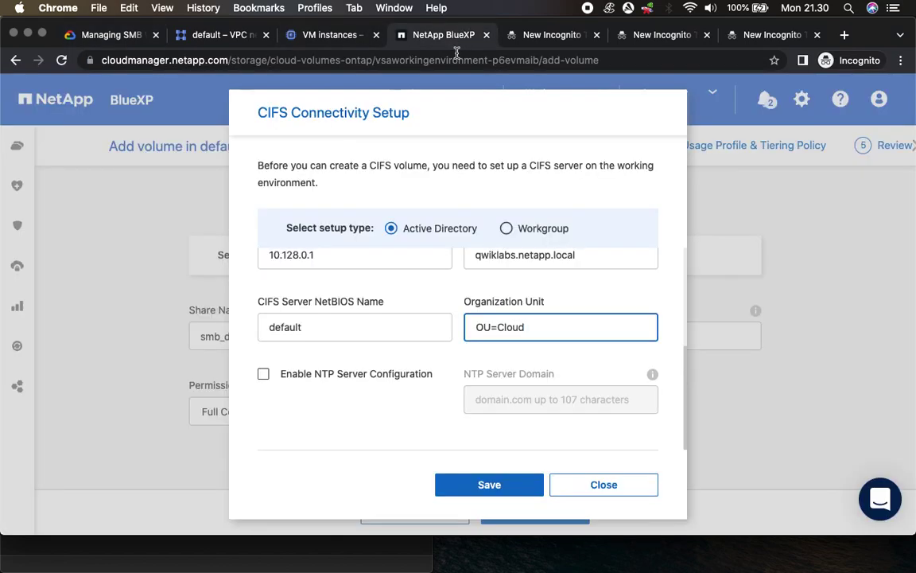
left_click(489, 485)
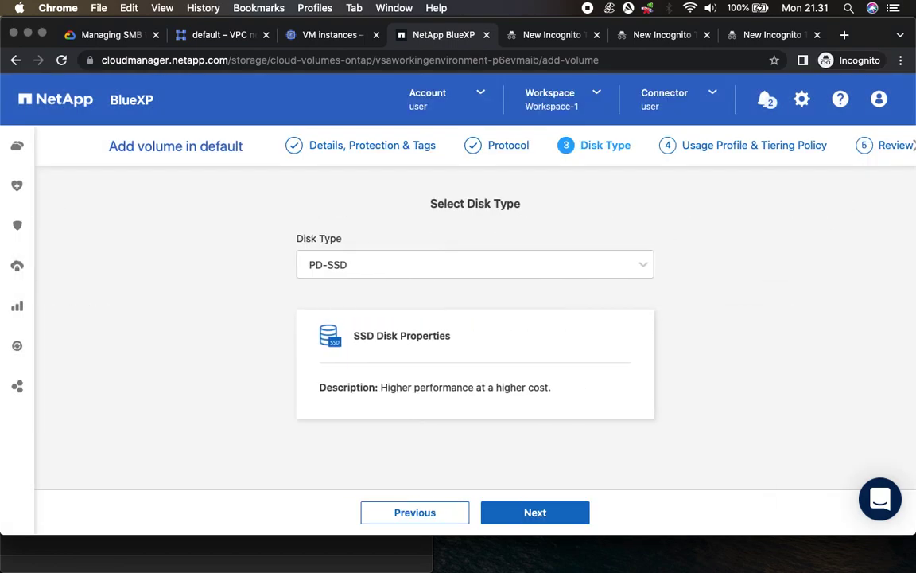
Step: Set the volume's disk type to PD-Standard, check the lab's next instructions, and proceed to Usage Profile & Tiering Policy
left_click(334, 263)
left_click(348, 353)
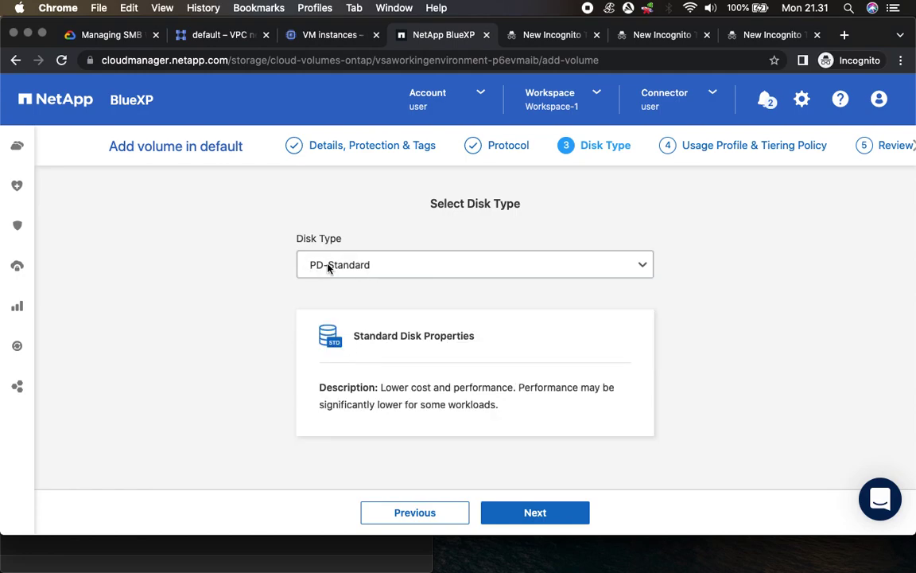
left_click(78, 34)
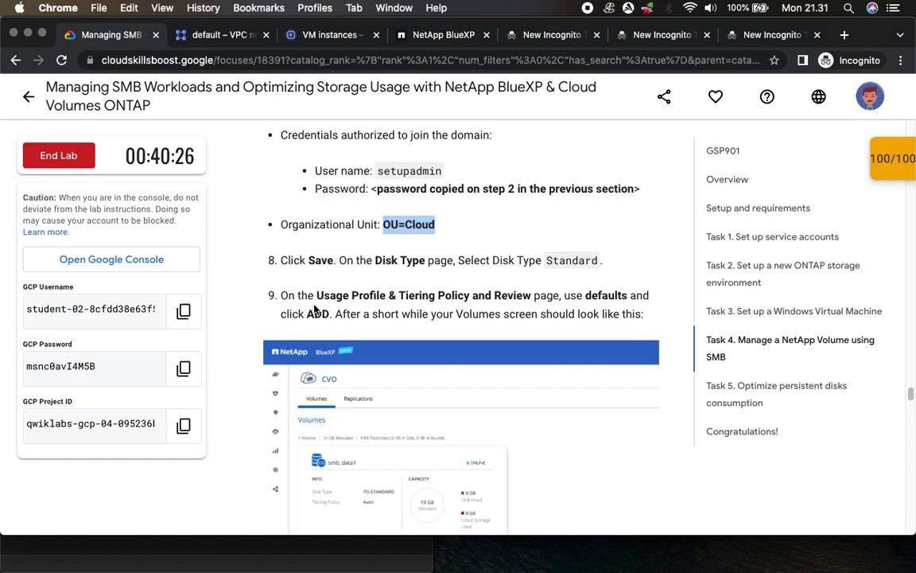
scroll(382, 311, "down", 1)
scroll(401, 327, "down", 2)
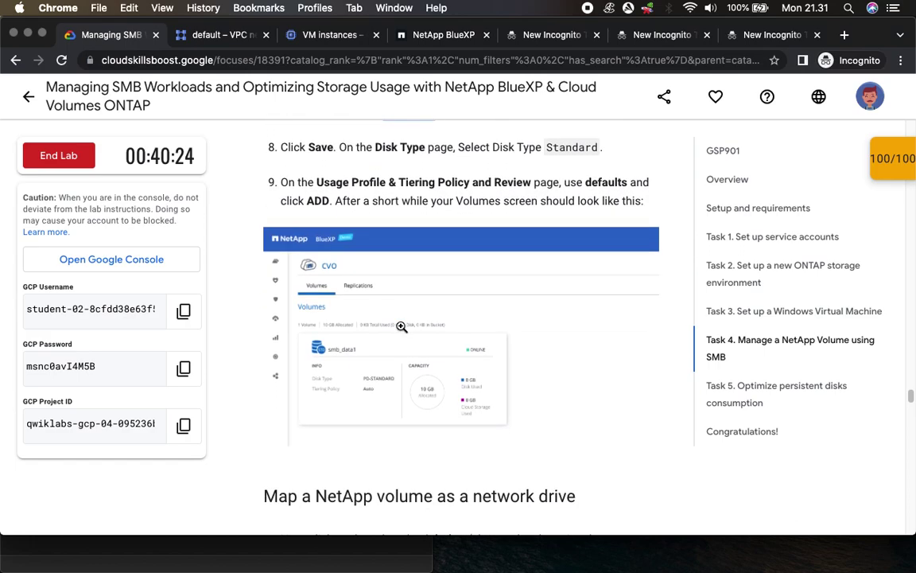
left_click(450, 36)
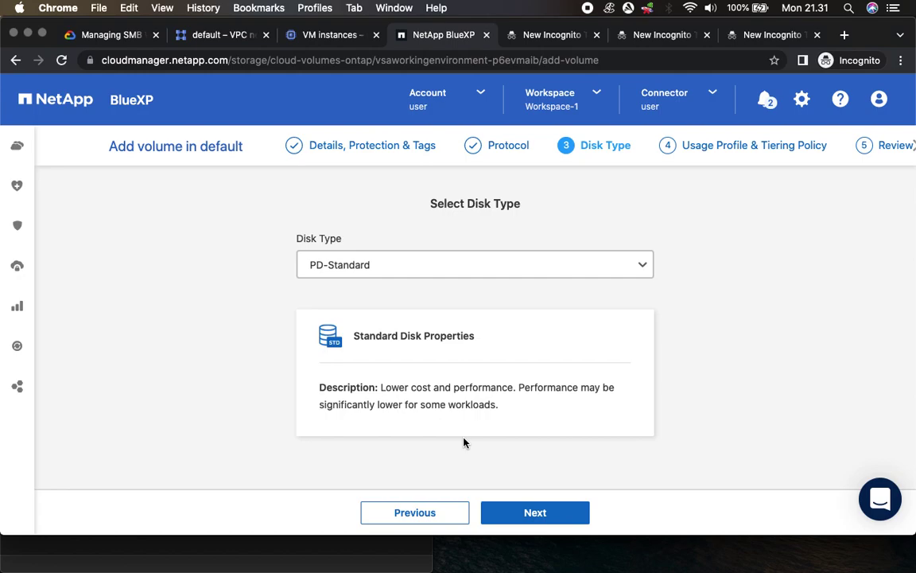
left_click(544, 515)
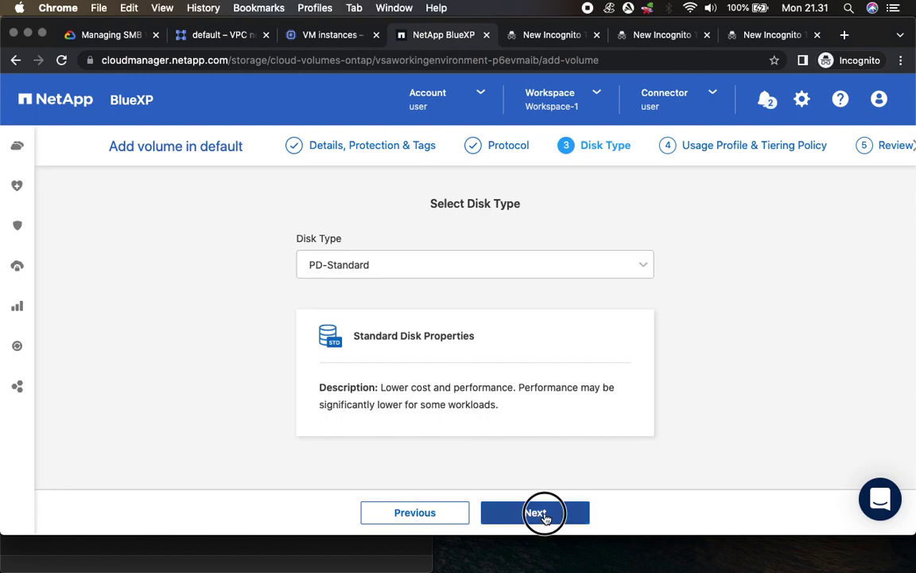
Step: Reread the lab's usage profile and tiering instruction and examine the Storage Efficiency settings in BlueXP
left_click(113, 36)
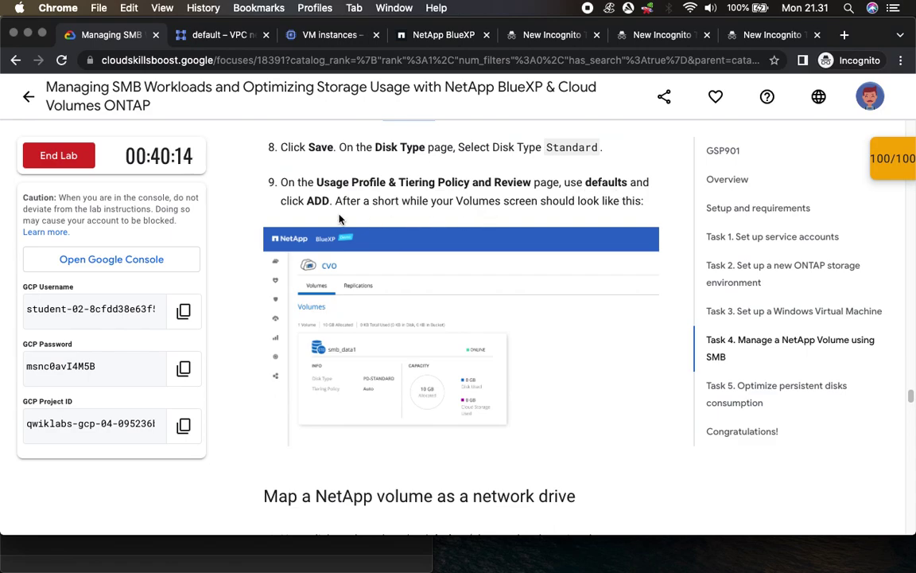
left_click(444, 35)
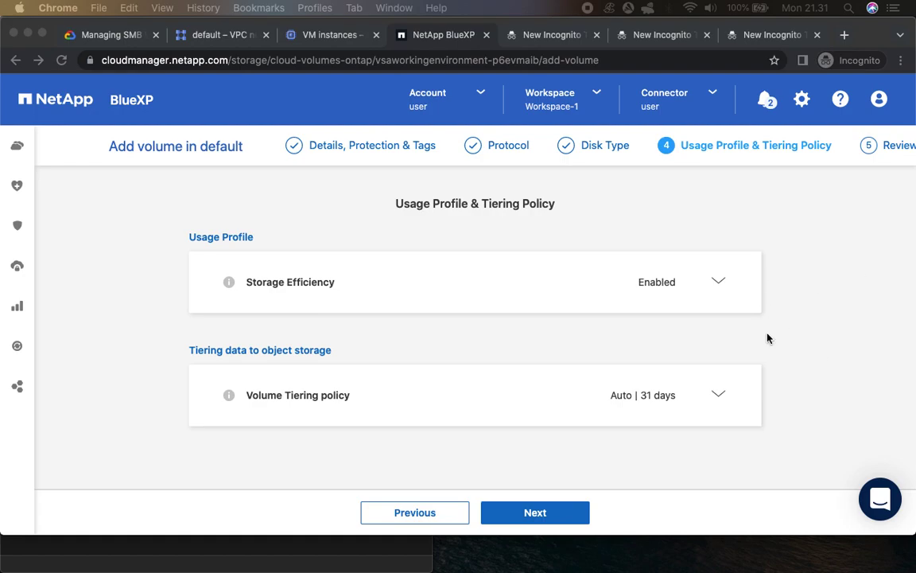
left_click(718, 282)
left_click(716, 283)
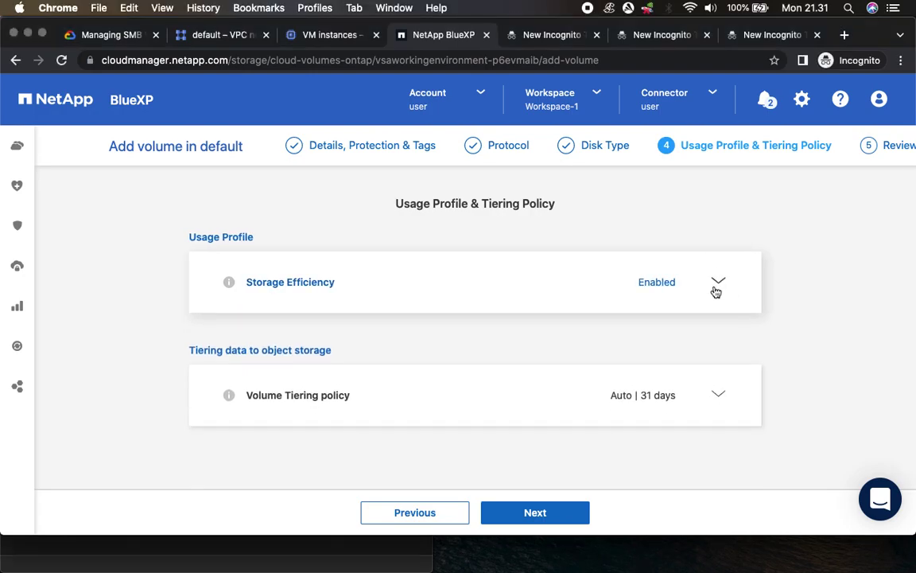
Step: Examine the Volume Tiering policy options for the new volume
left_click(716, 336)
scroll(788, 377, "down", 2)
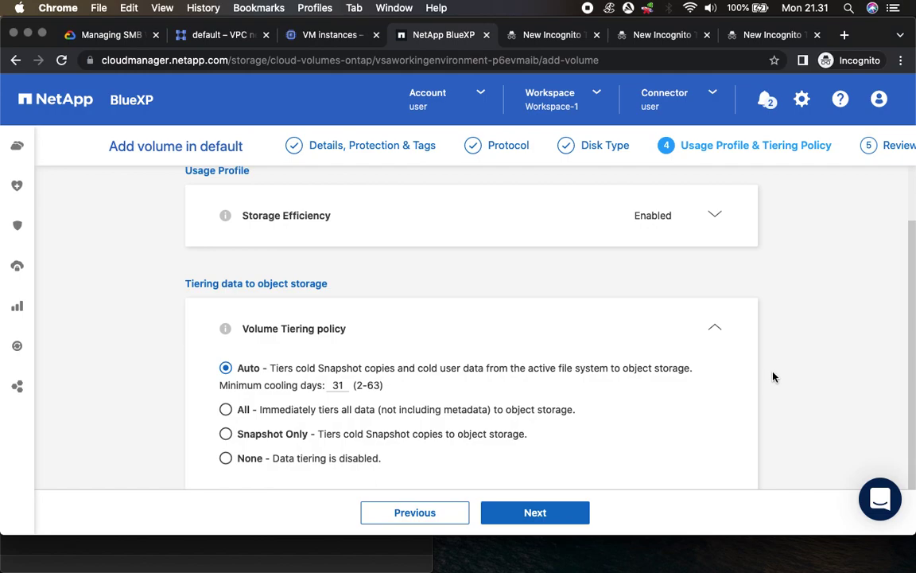
left_click(716, 329)
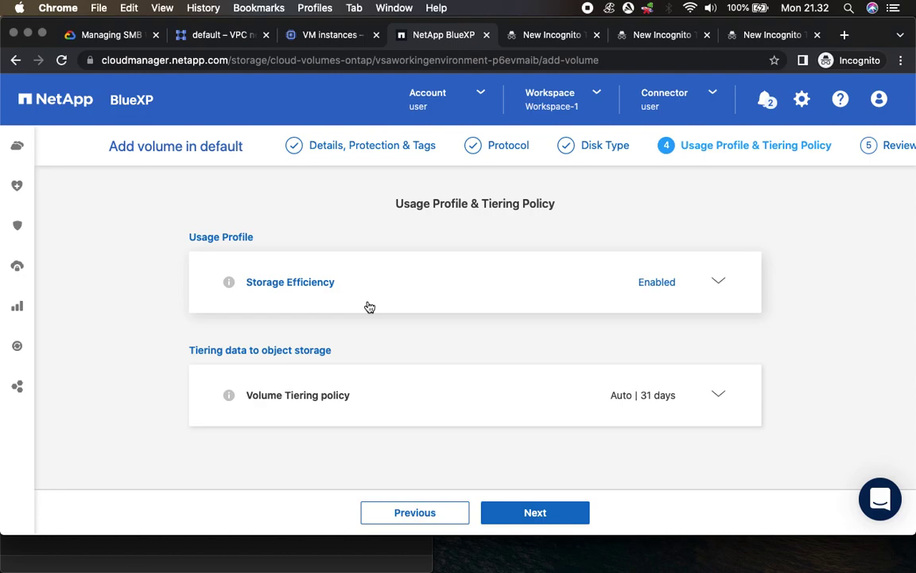
Step: Go back to recheck the volume's disk type and CIFS protocol settings, and return to Usage Profile & Tiering Policy
left_click(437, 515)
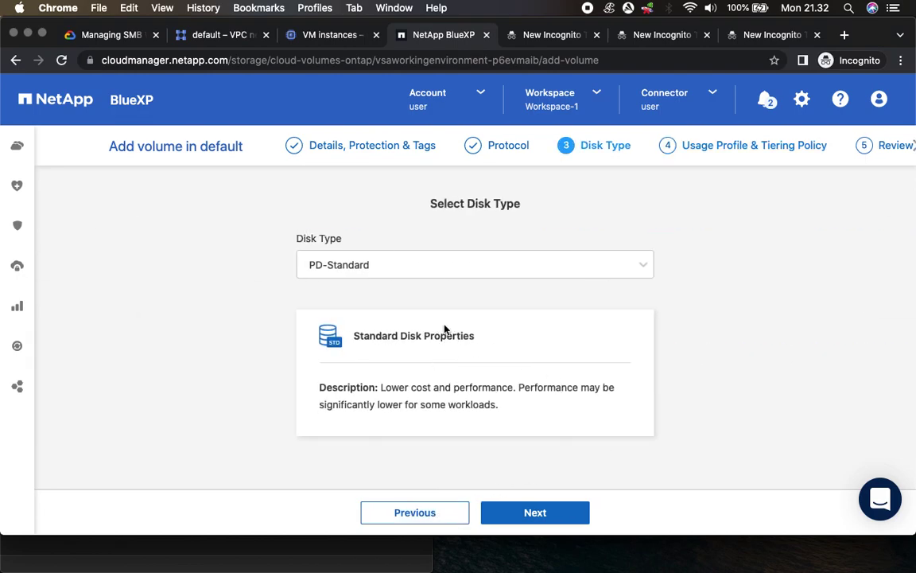
left_click(419, 266)
left_click(422, 269)
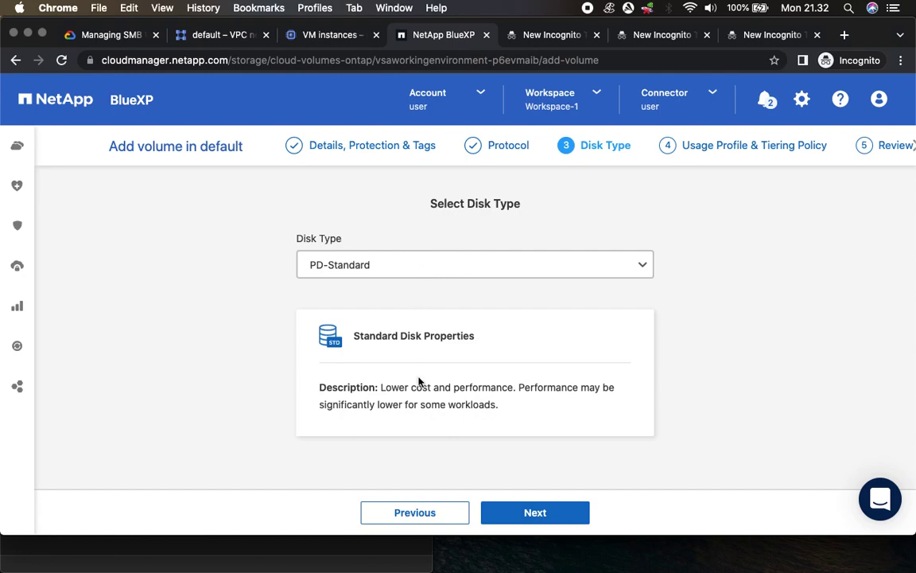
left_click(411, 516)
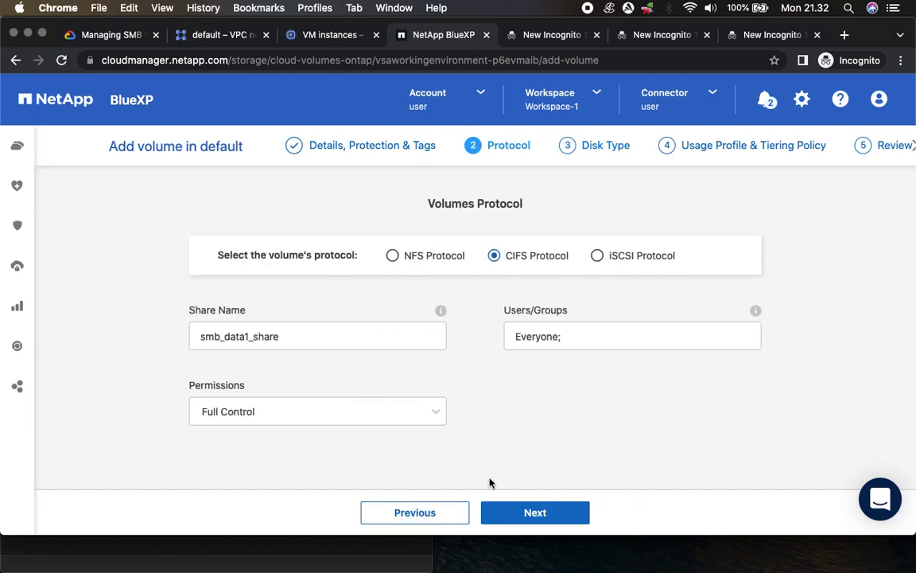
left_click(528, 519)
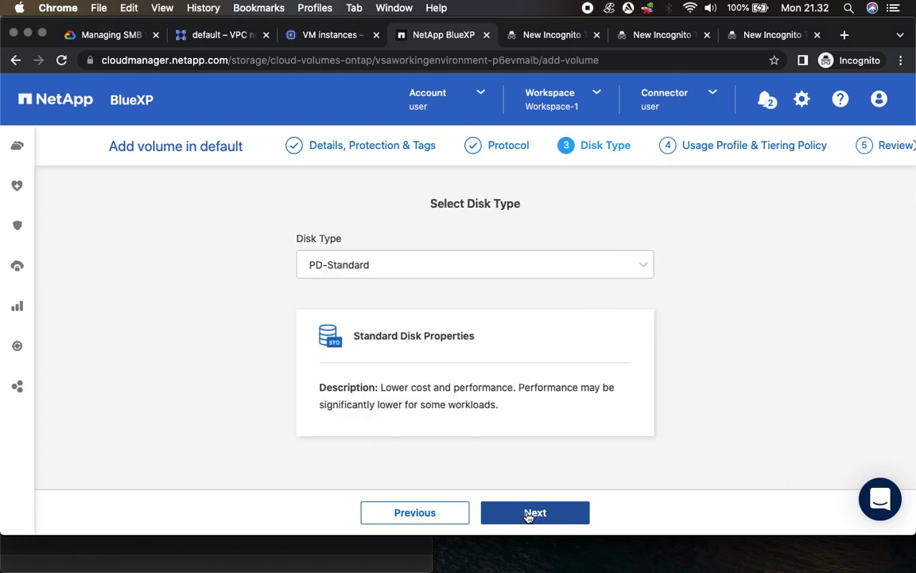
left_click(528, 516)
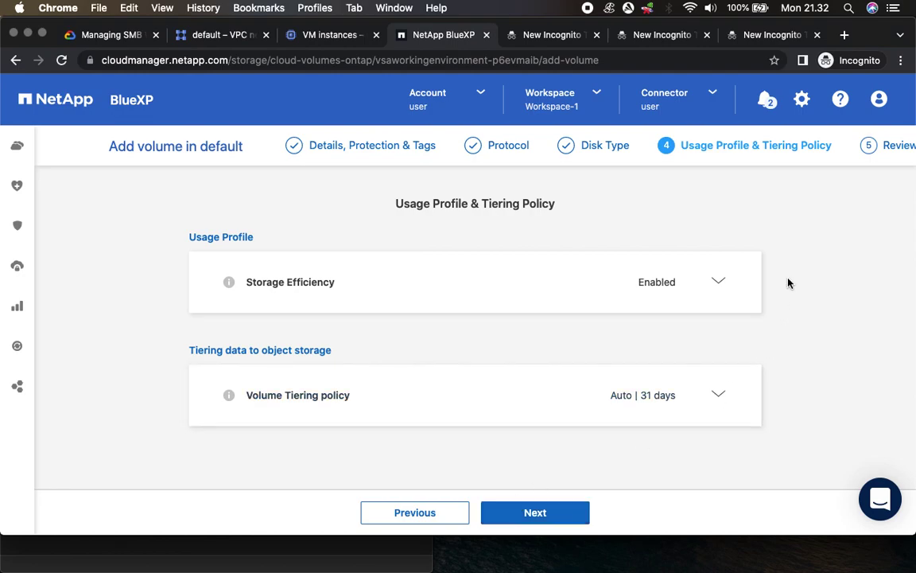
Step: Check the Storage Efficiency and Volume Tiering policy settings, keep their defaults, and proceed to the Review page
left_click(718, 280)
left_click(719, 280)
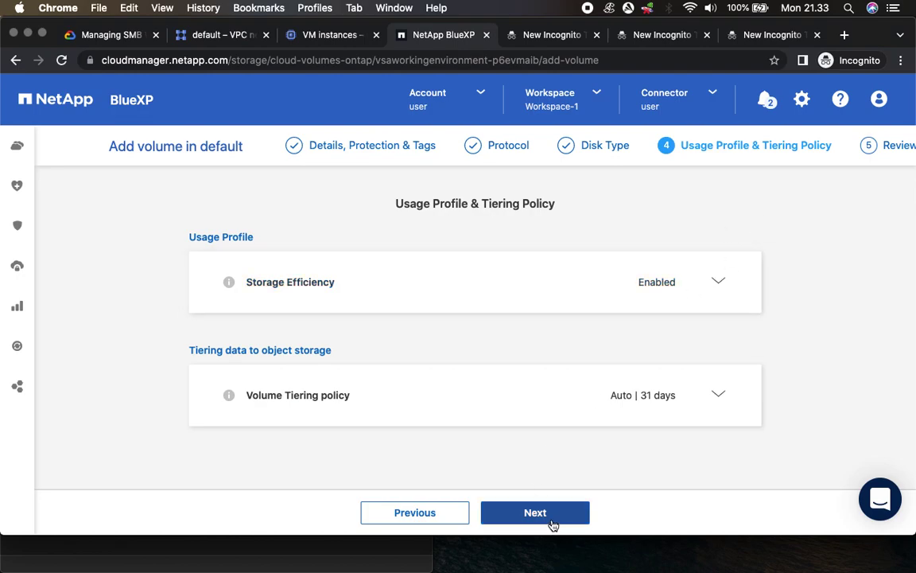
left_click(720, 291)
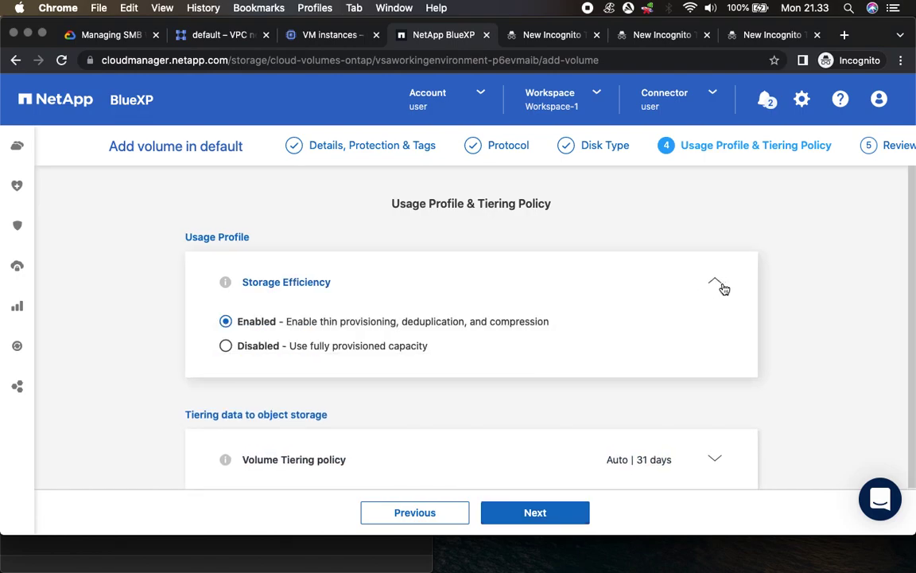
left_click(723, 289)
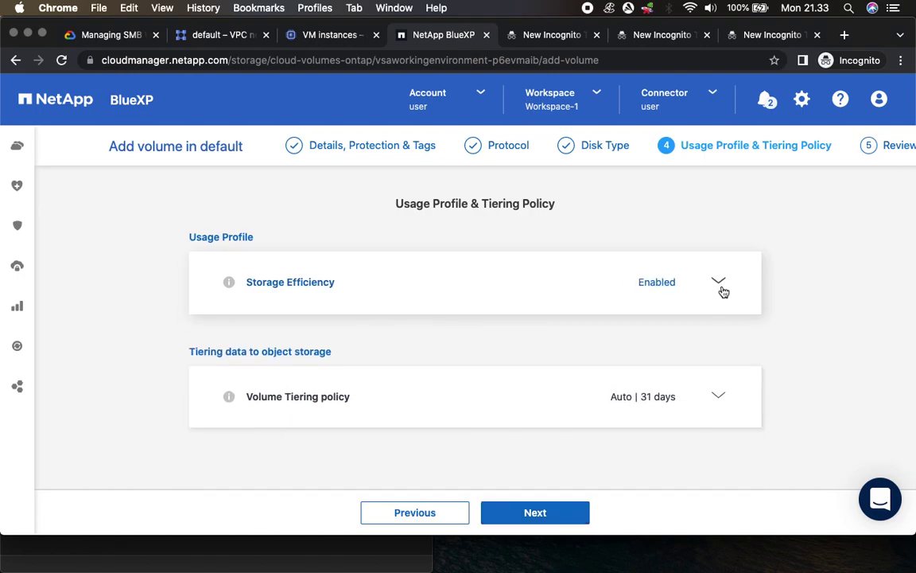
left_click(713, 398)
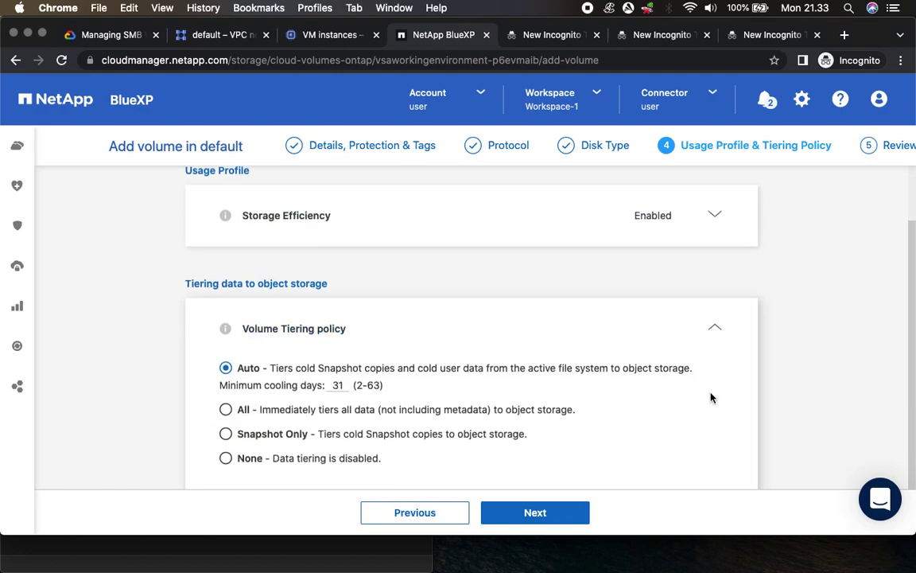
left_click(716, 332)
left_click(548, 513)
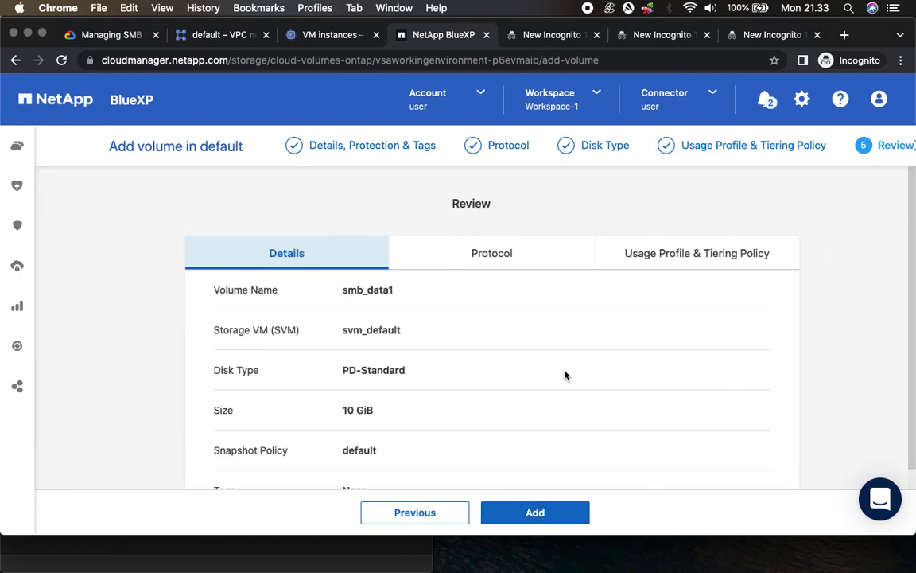
Step: Review the new volume's details, usage profile and tiering policy, and protocol summaries
scroll(565, 374, "down", 1)
left_click(688, 237)
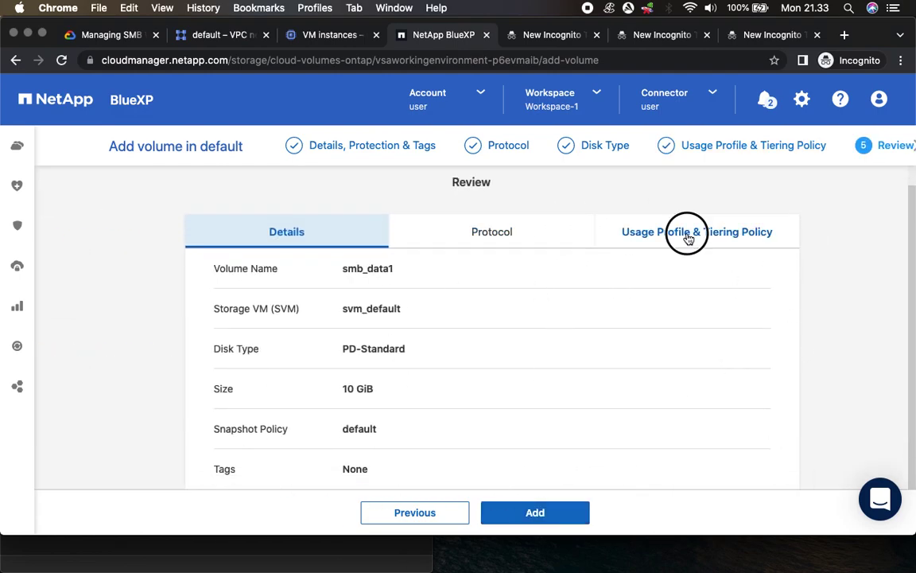
left_click(508, 261)
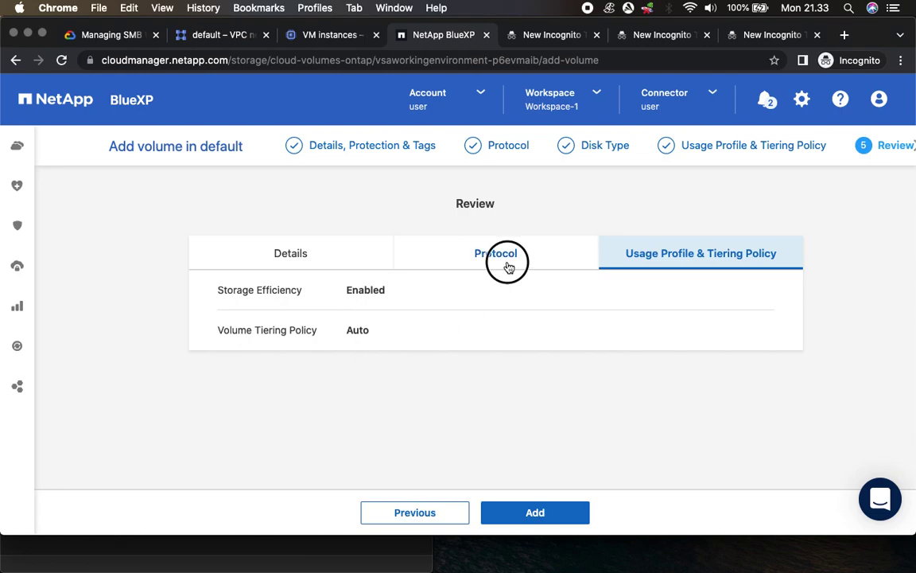
Step: Check the lab's instructions for adding the volume and mapping it as a network drive, and return to BlueXP's Review page
left_click(108, 40)
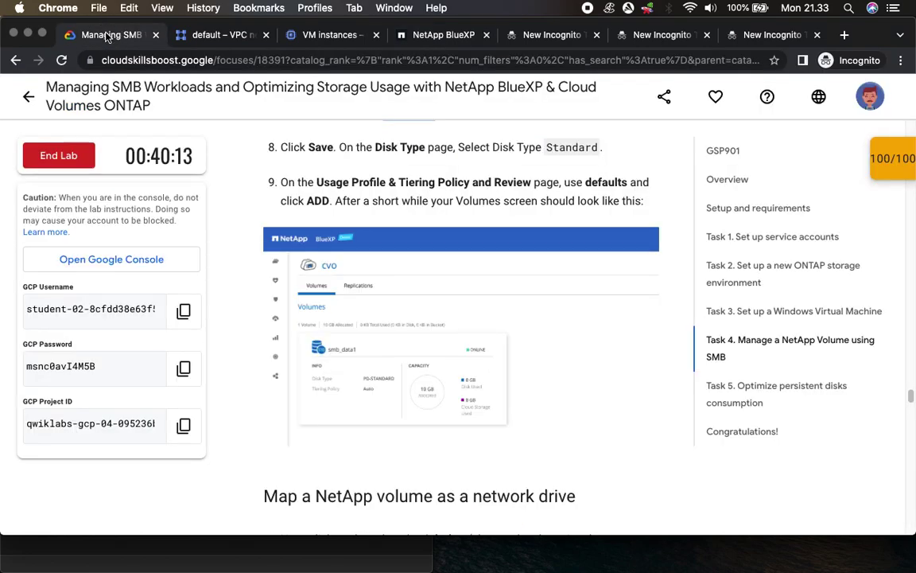
scroll(538, 429, "down", 2)
scroll(538, 429, "down", 1)
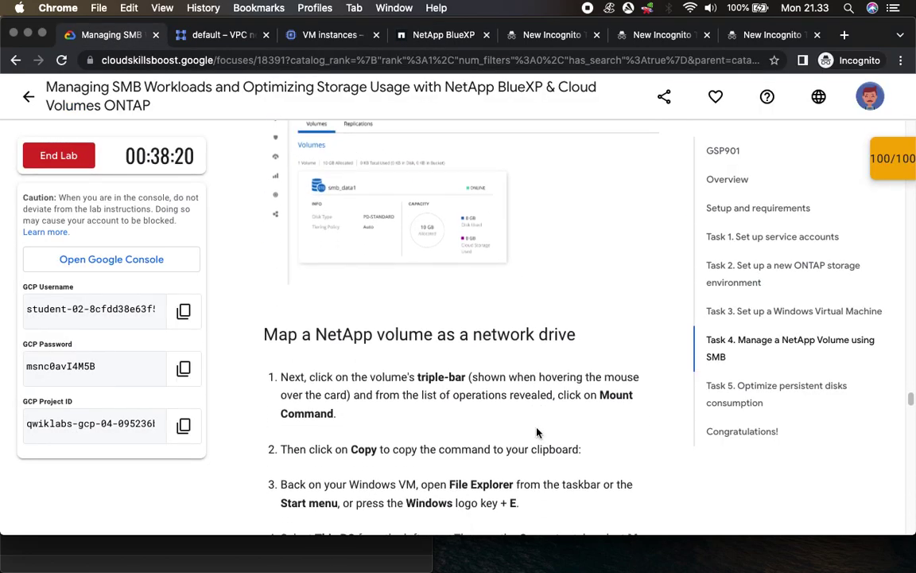
scroll(536, 429, "up", 3)
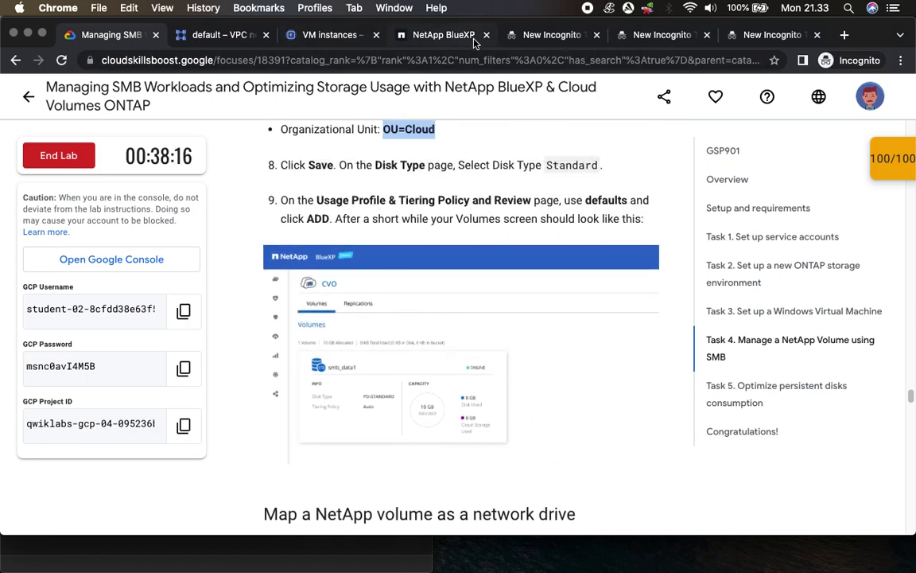
left_click(438, 35)
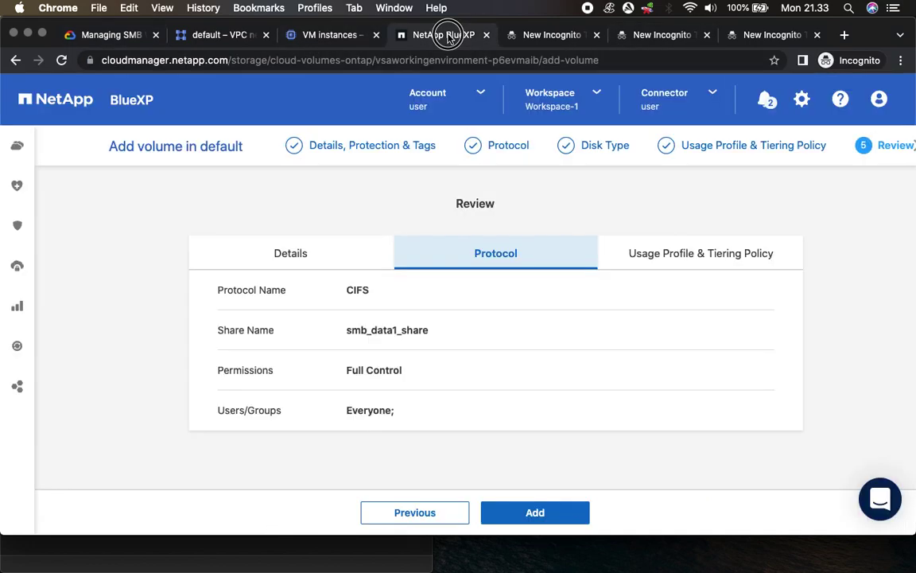
Step: Add the reviewed CIFS volume smb_data1 and approve its creation on the existing aggregate aggr1
left_click(549, 518)
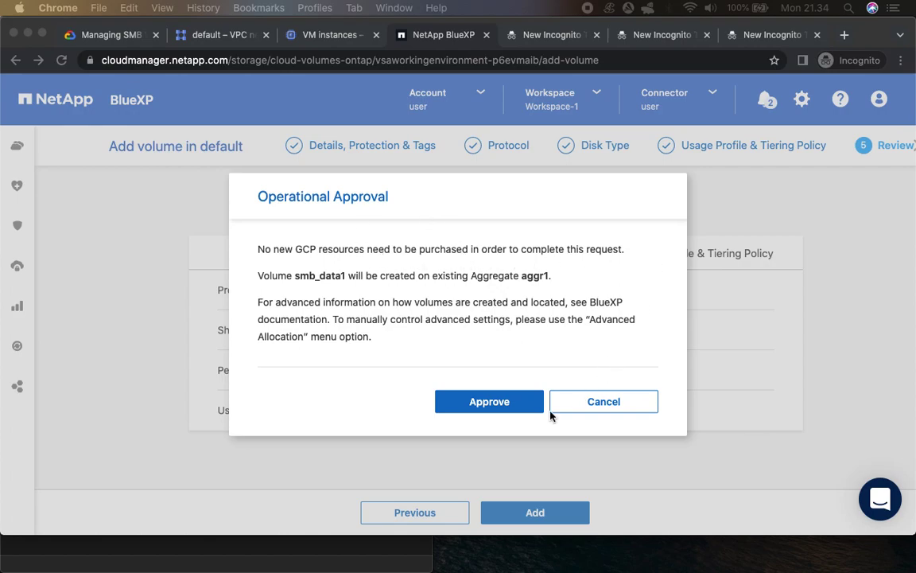
left_click(491, 407)
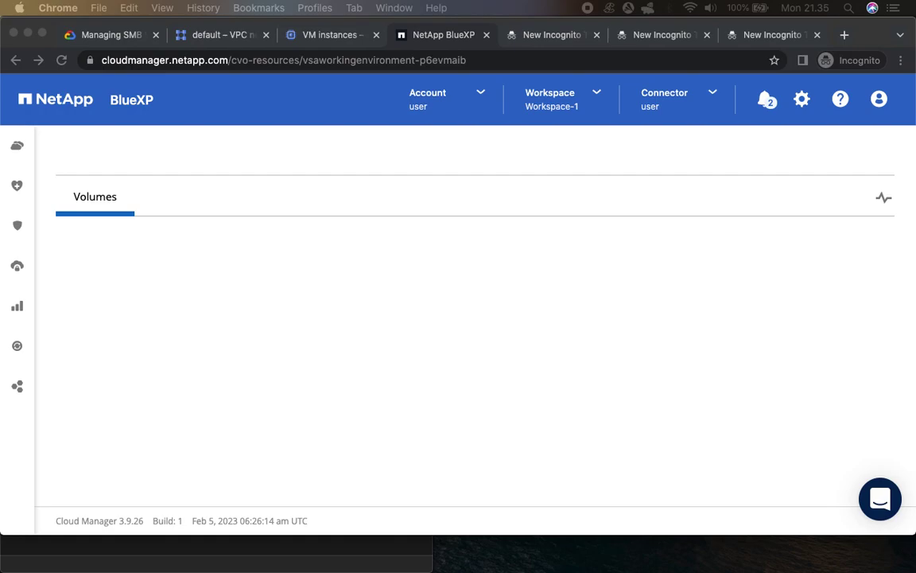
left_click(557, 311)
Step: Check the lab's instructions on mapping a NetApp volume as a network drive, and return to the BlueXP volumes list
left_click(106, 34)
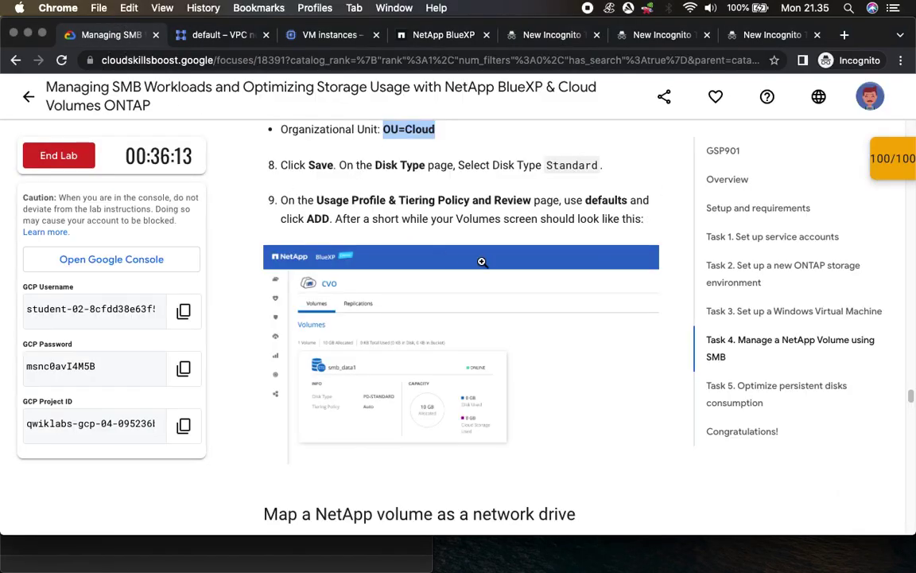
scroll(390, 374, "down", 5)
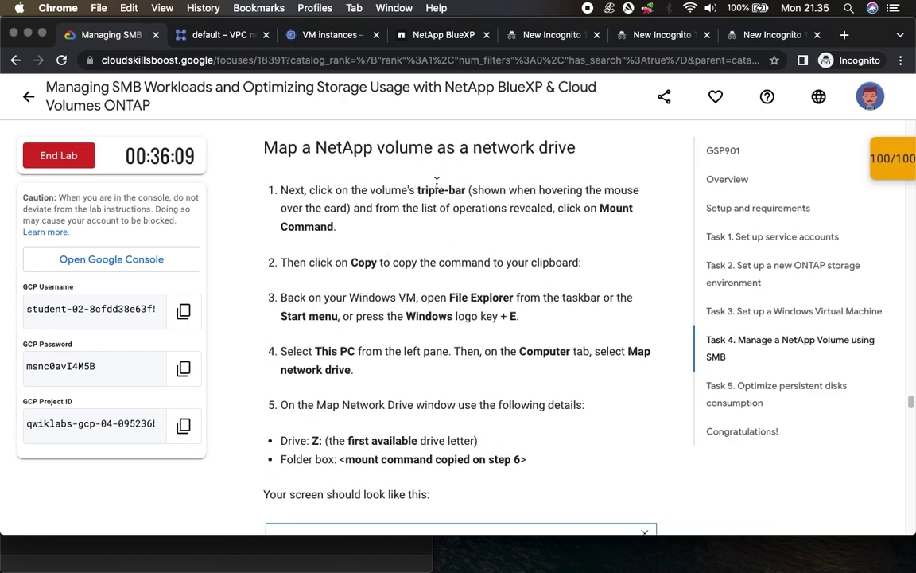
left_click(439, 35)
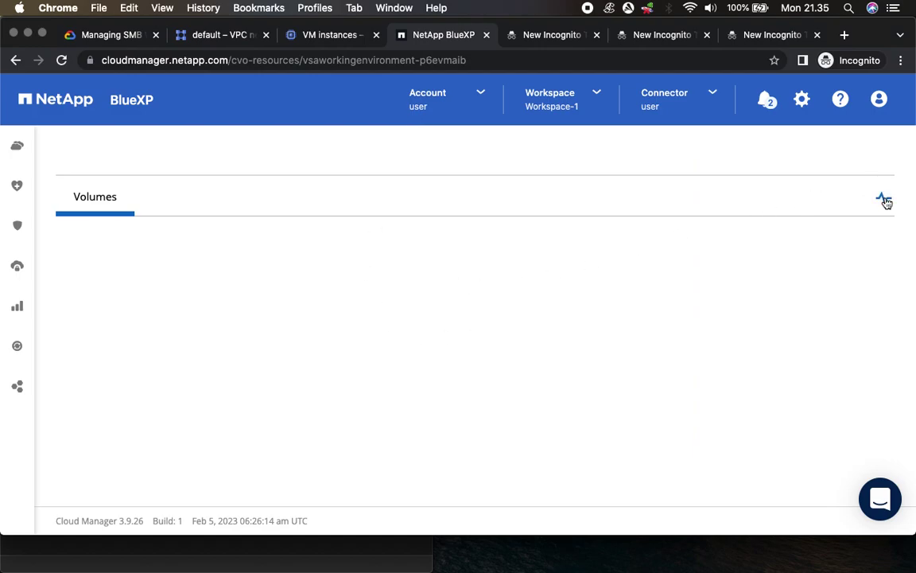
mouse_move(12, 186)
left_click(93, 197)
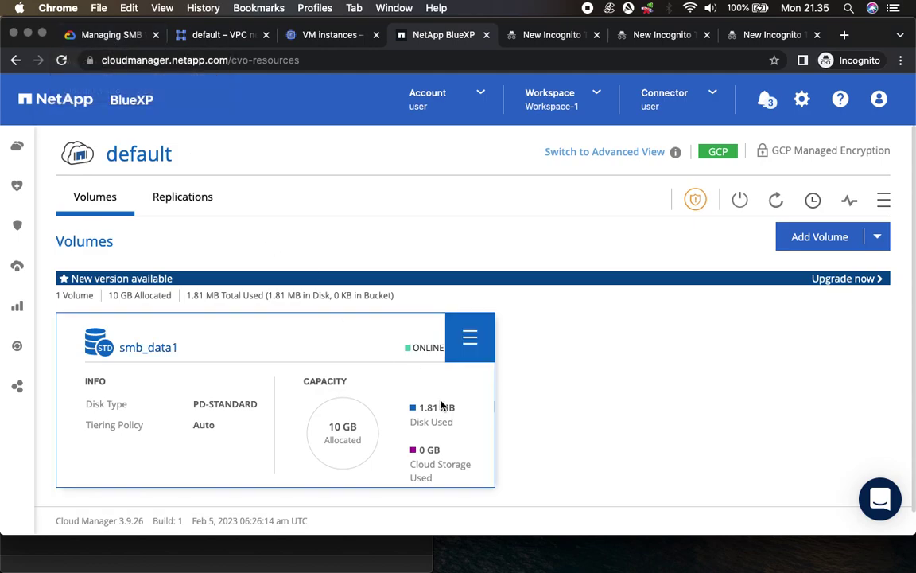
Step: Copy the mount command of the smb_data1 volume and keep it as a note in a new browser tab
left_click(106, 35)
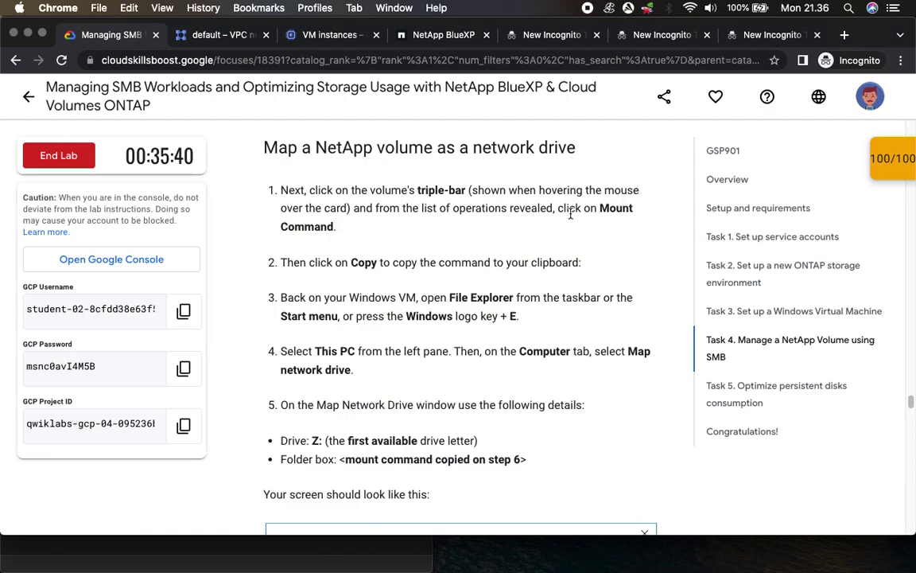
left_click_drag(623, 209, 337, 228)
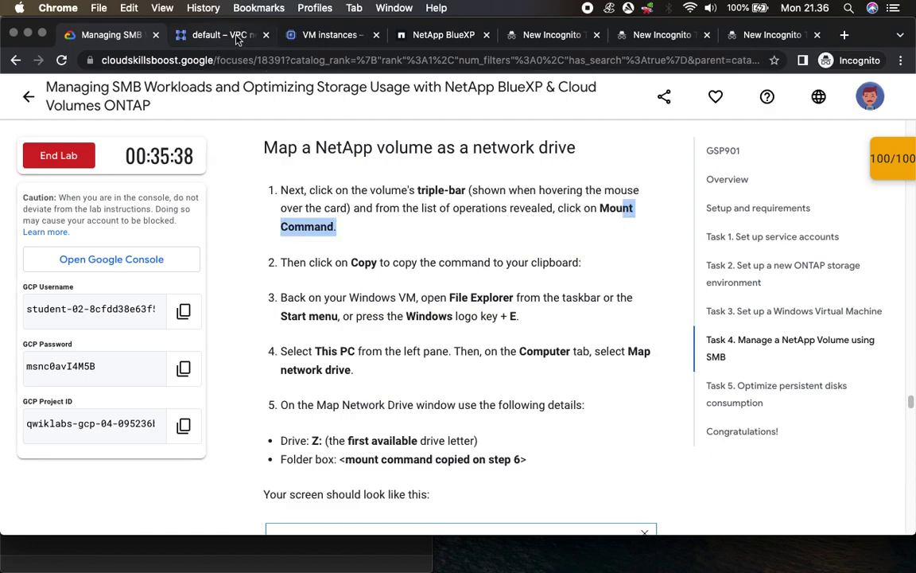
left_click(445, 35)
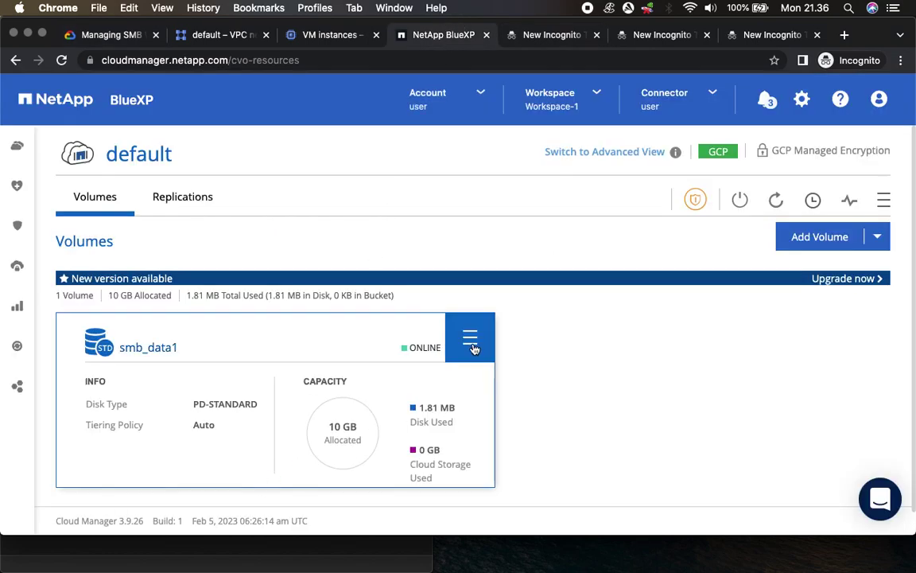
left_click(471, 340)
left_click(342, 392)
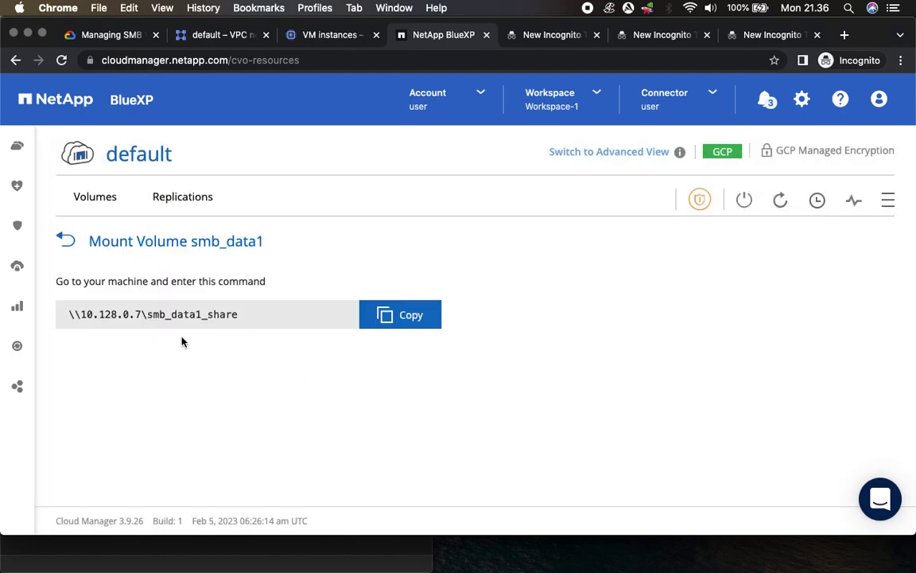
left_click(420, 323)
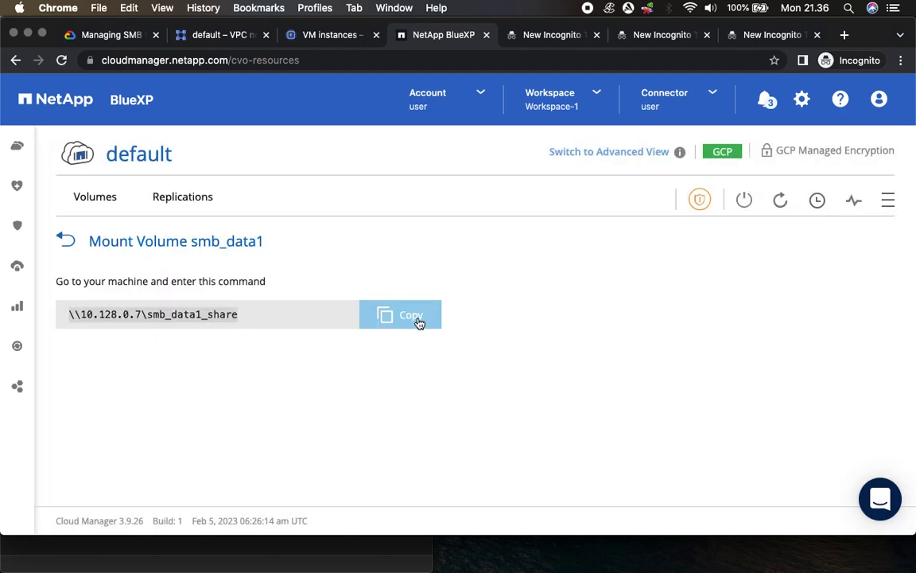
left_click(845, 35)
key("super+v")
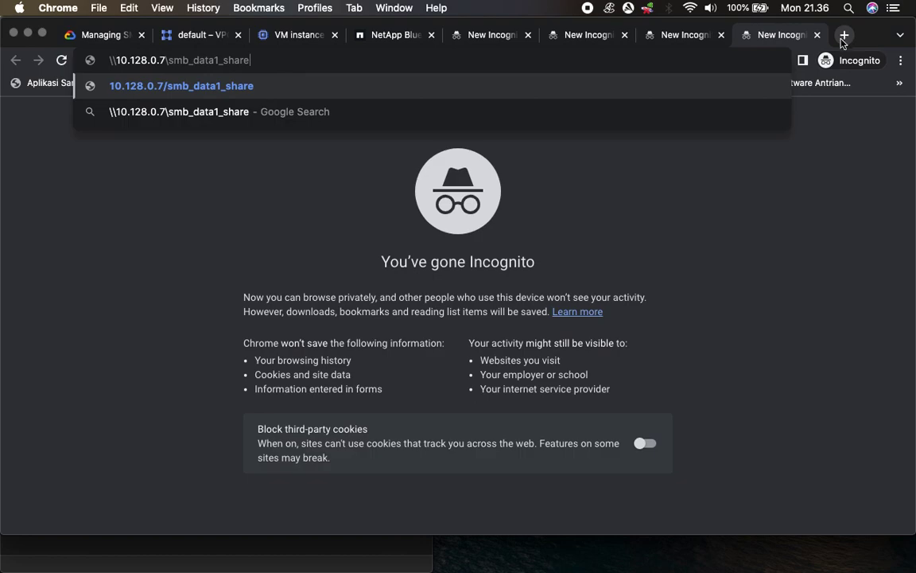
Step: Review the lab's steps for opening File Explorer and mapping a drive, and switch to File Explorer on the Windows VM
left_click(89, 35)
left_click_drag(349, 297, 540, 298)
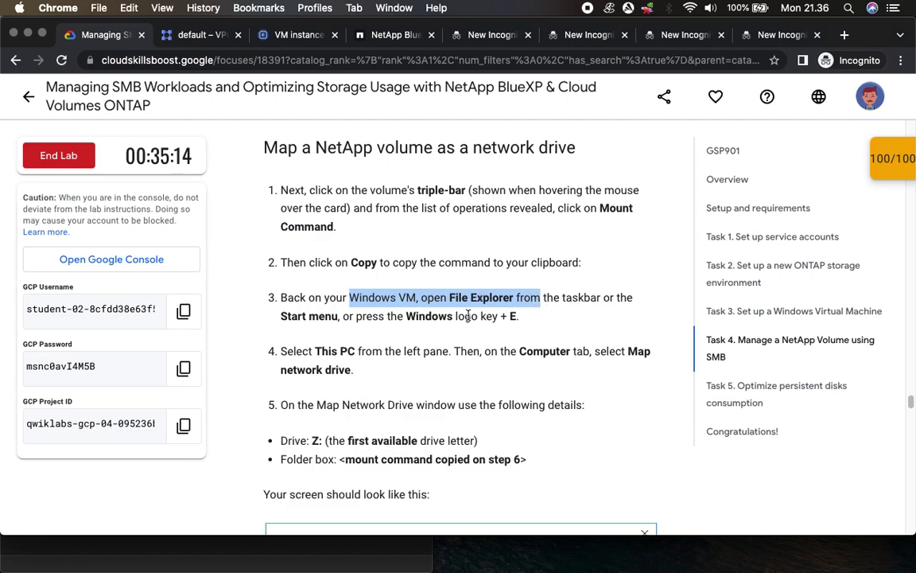
left_click_drag(406, 321, 545, 319)
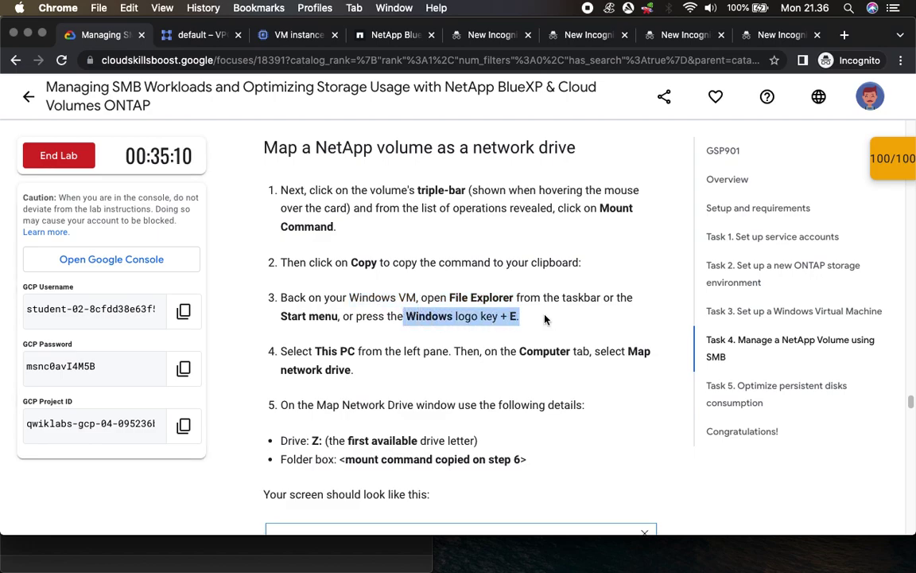
left_click_drag(450, 298, 556, 297)
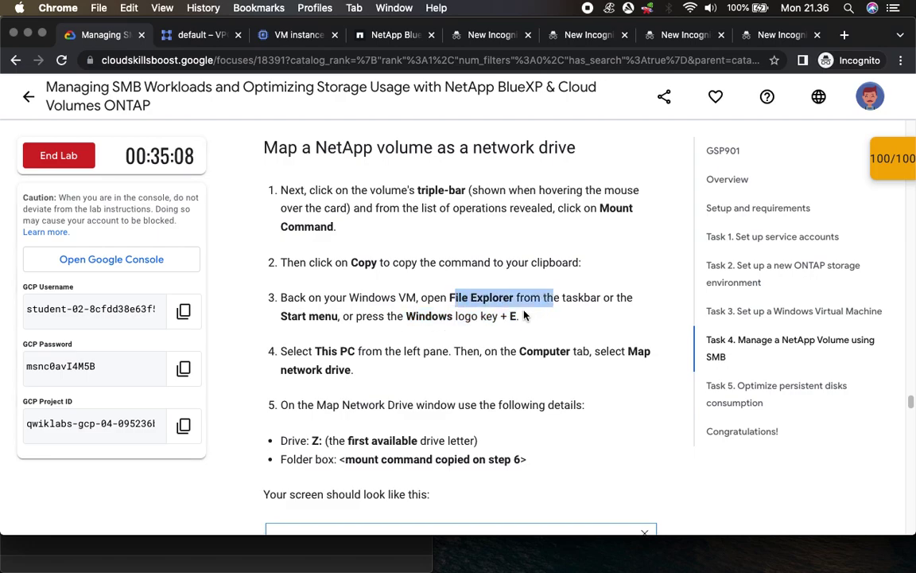
scroll(505, 330, "down", 3)
scroll(505, 330, "down", 1)
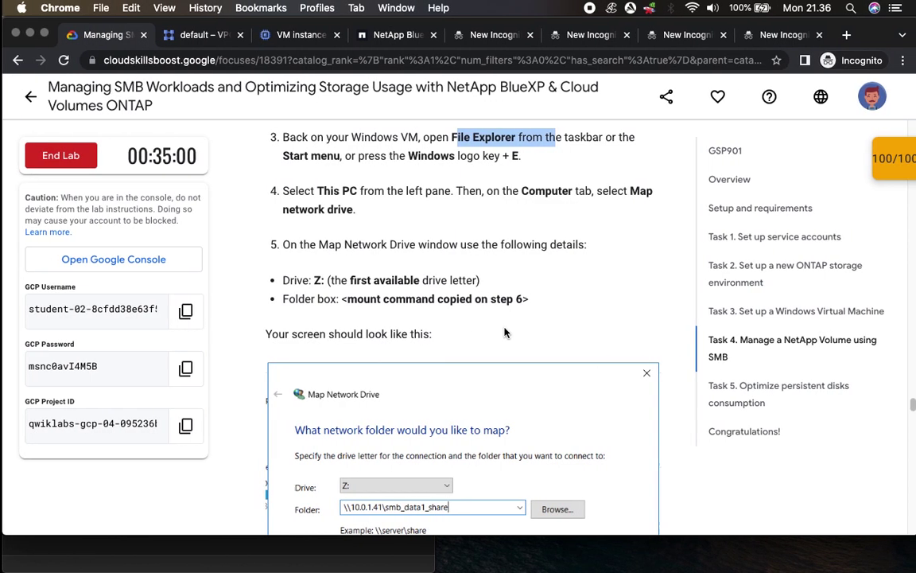
key("ctrl+Right")
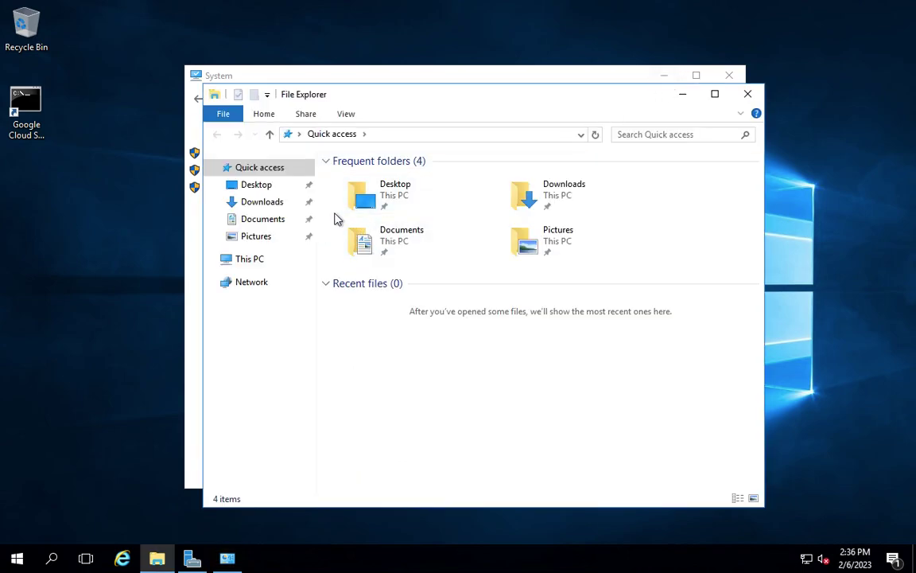
Step: Check the lab's Map network drive instruction, and show This PC in the Windows VM's File Explorer
key("ctrl+Left")
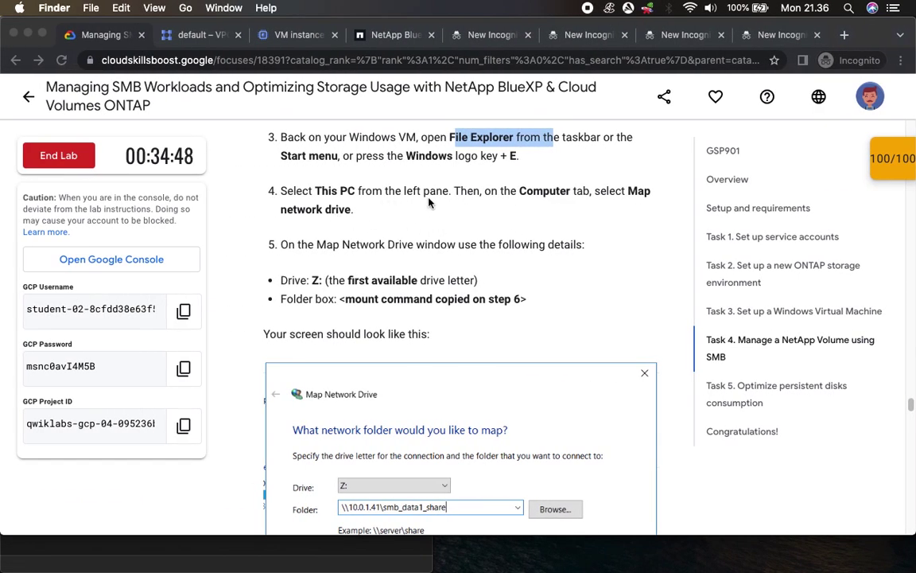
left_click(638, 191)
left_click_drag(628, 191, 637, 208)
key("ctrl+Right")
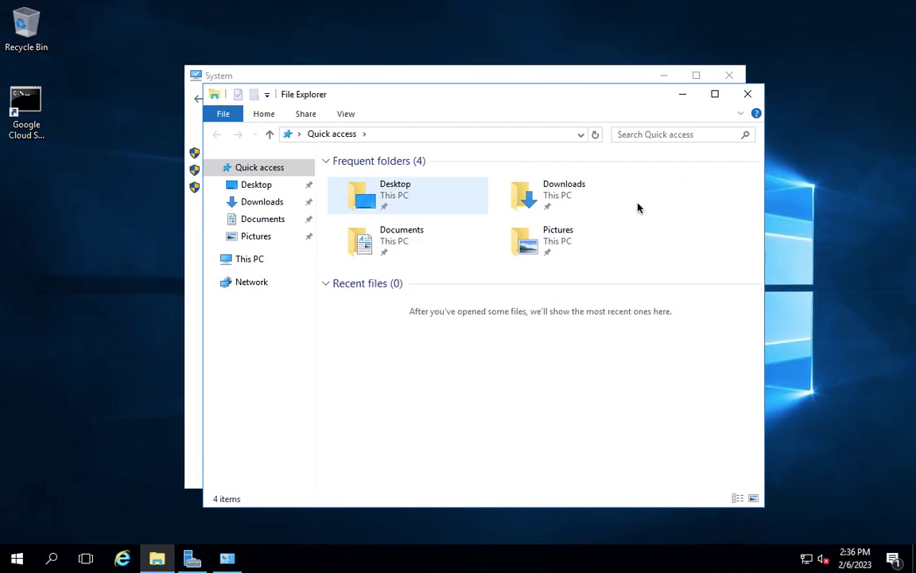
left_click(268, 116)
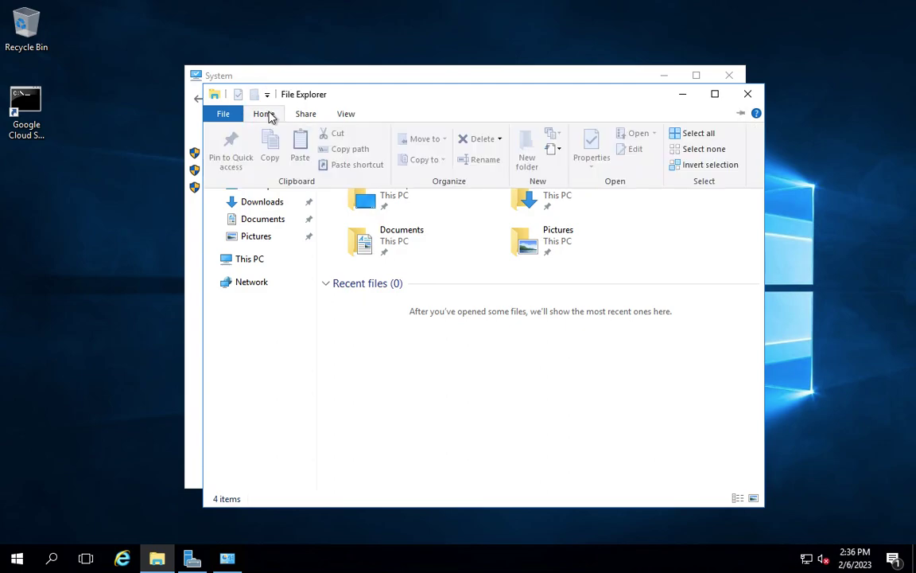
left_click(310, 113)
left_click(340, 114)
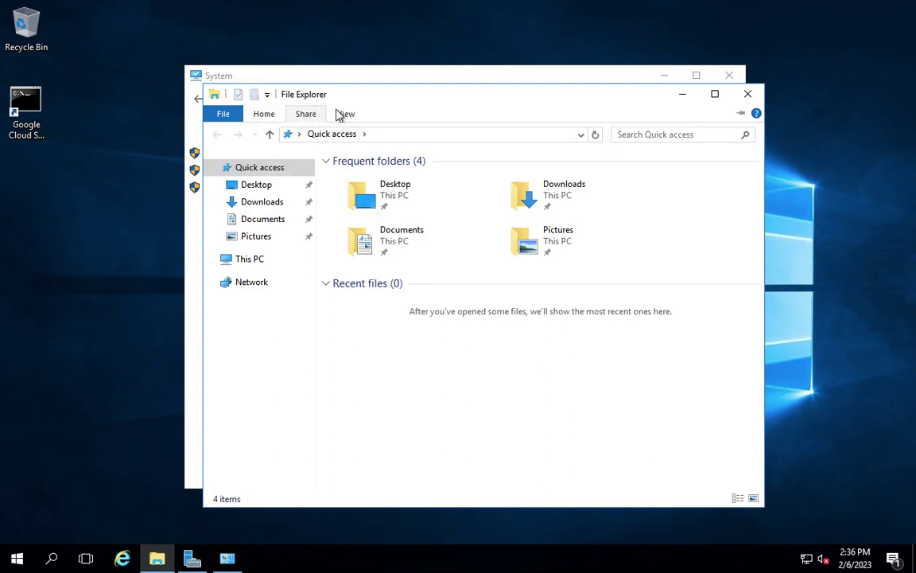
left_click(340, 115)
left_click(436, 362)
left_click(256, 262)
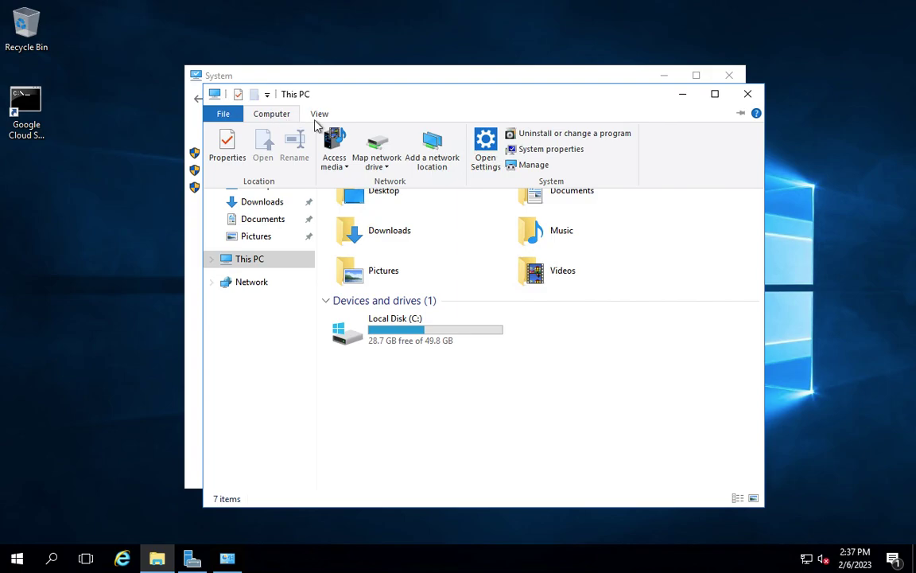
Step: Check the drive and folder details in the lab, and start mapping a network drive from This PC
left_click(378, 162)
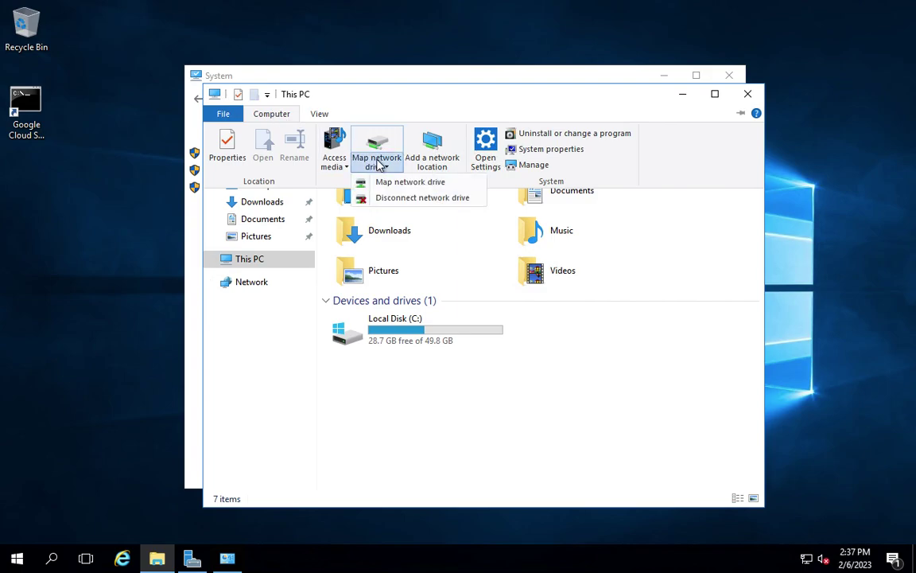
key("ctrl+Left")
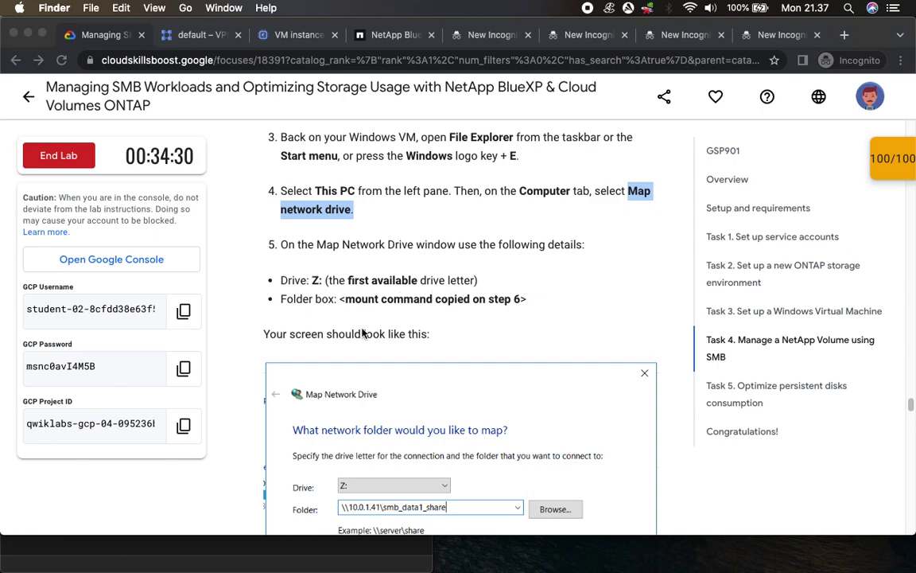
key("ctrl+Right")
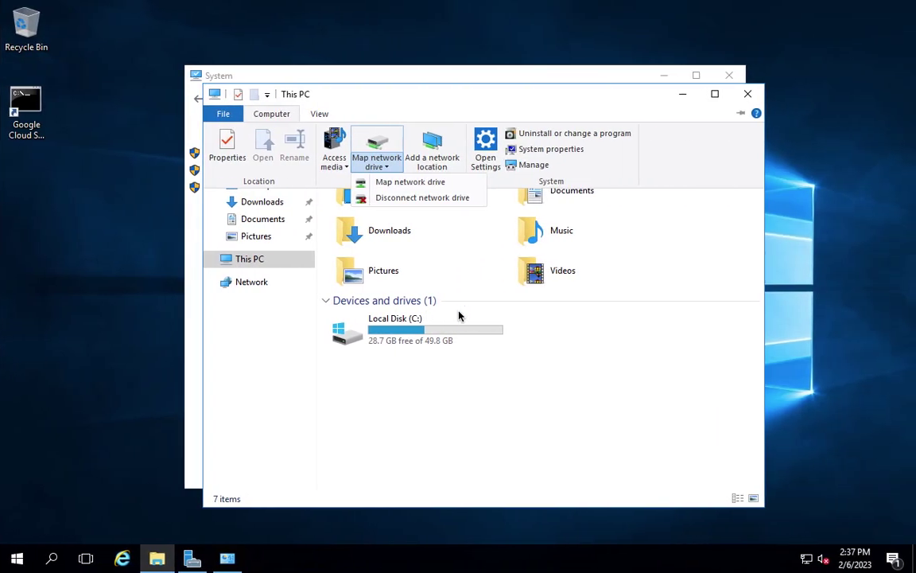
left_click(409, 182)
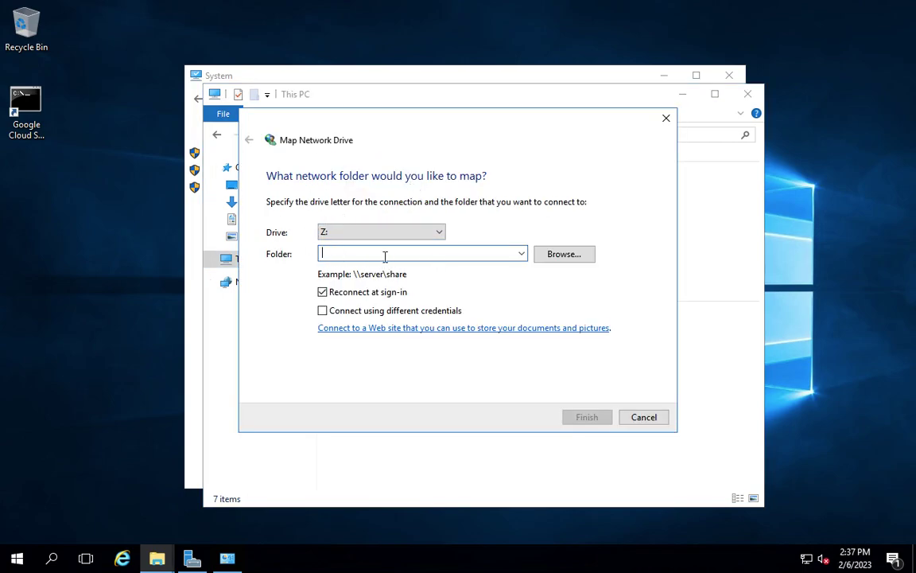
Step: Copy the noted share path \\10.128.0.7\smb_data1_share and enter it as the folder for drive Z: in the Windows VM
key("ctrl+Left")
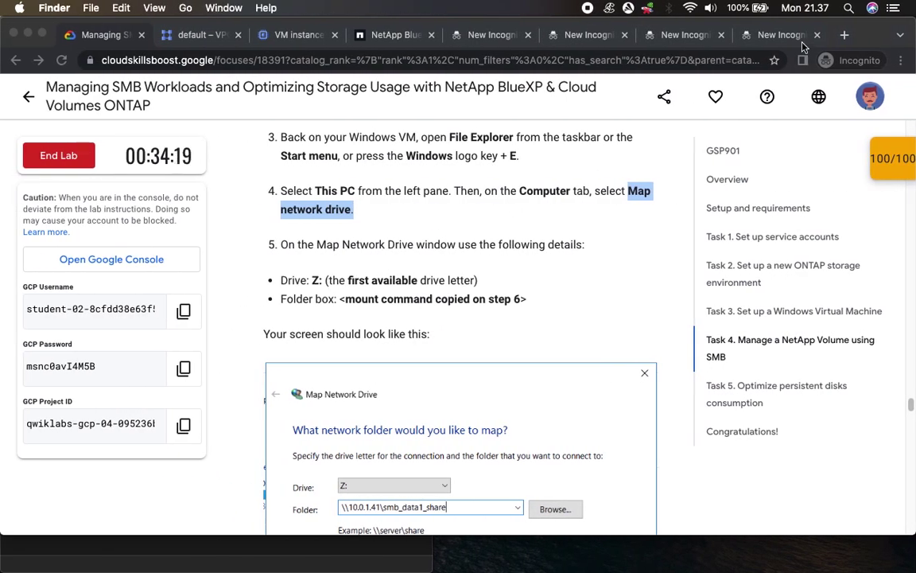
left_click(784, 35)
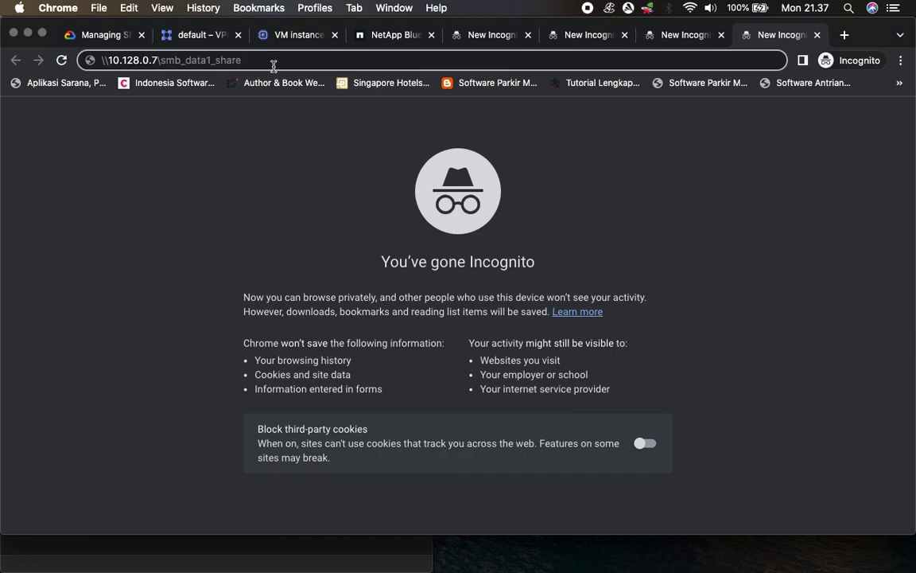
left_click_drag(244, 61, 3, 52)
key("super+c")
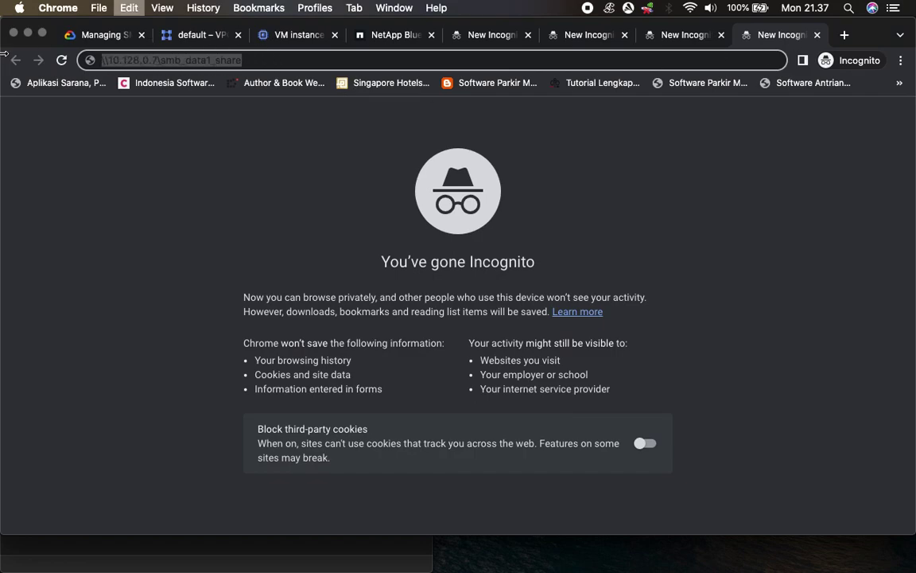
key("ctrl+Left")
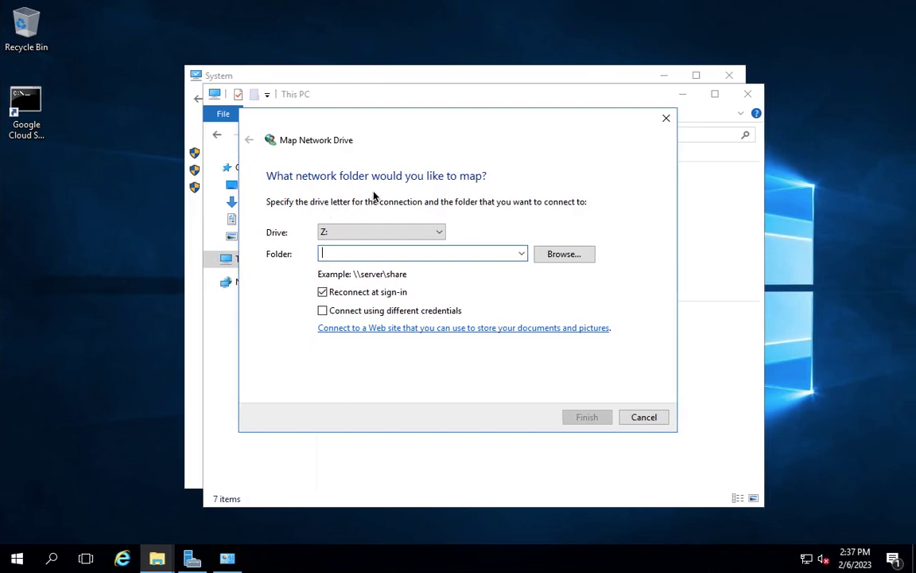
left_click(522, 254)
left_click(456, 252)
key("ctrl+v")
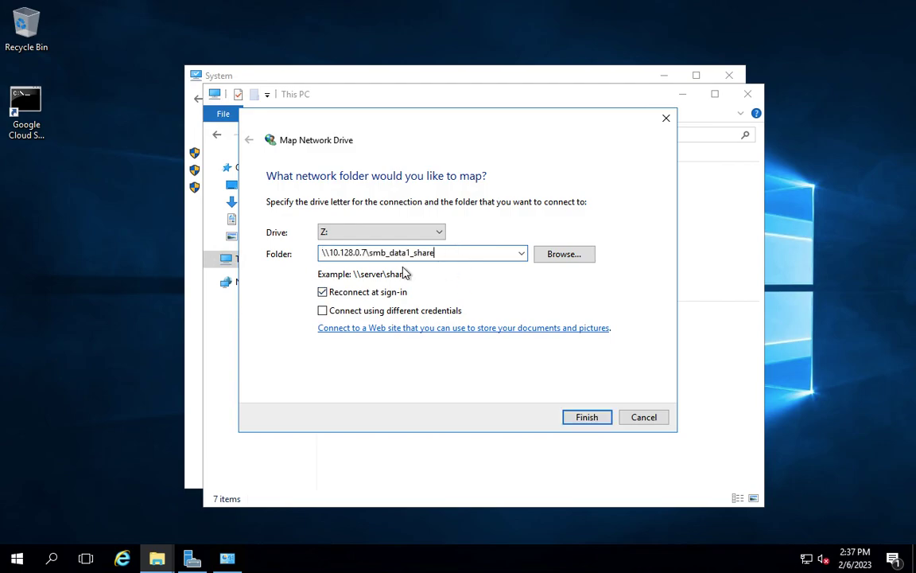
Step: Check the lab's instructions on finishing the mapping and on network credentials, and submit the Z: drive mapping in the Windows VM
key("ctrl+Left")
left_click(99, 35)
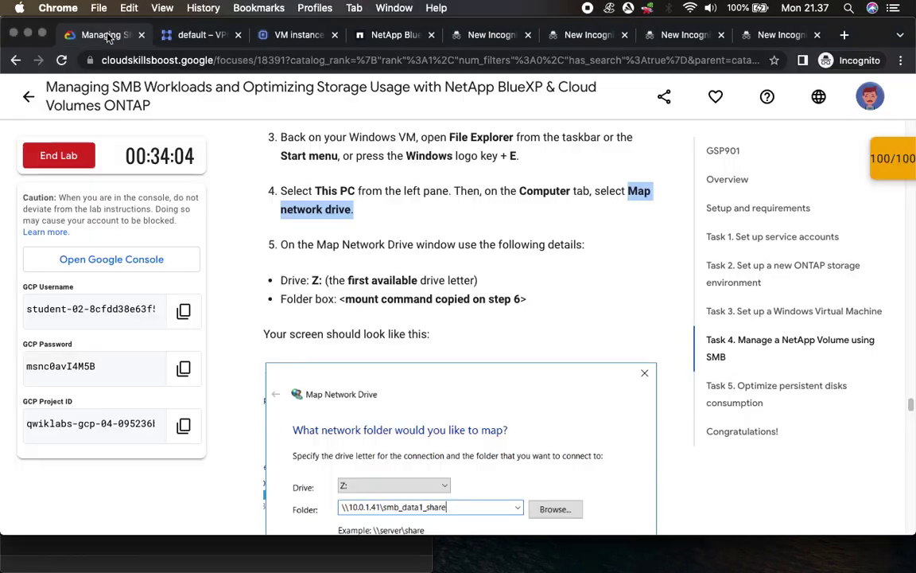
scroll(474, 406, "down", 6)
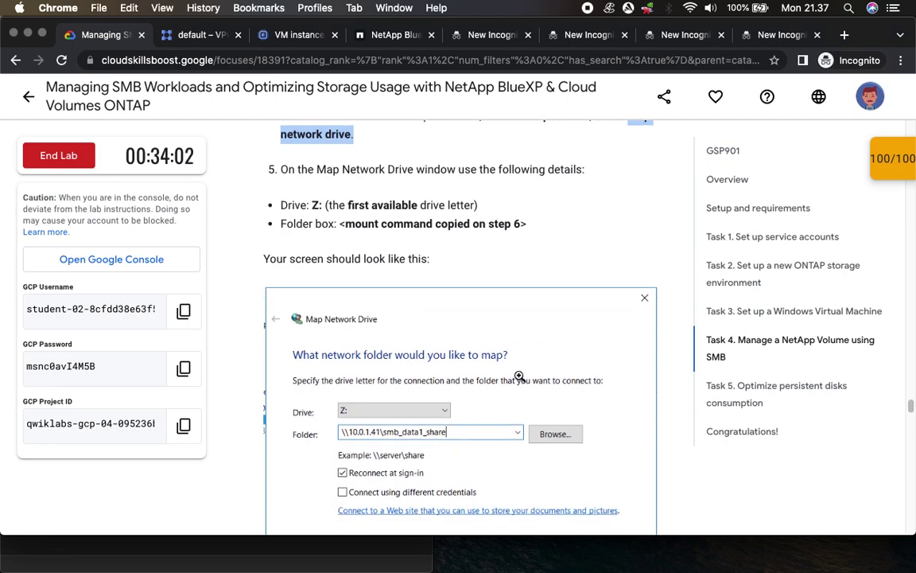
scroll(478, 422, "down", 2)
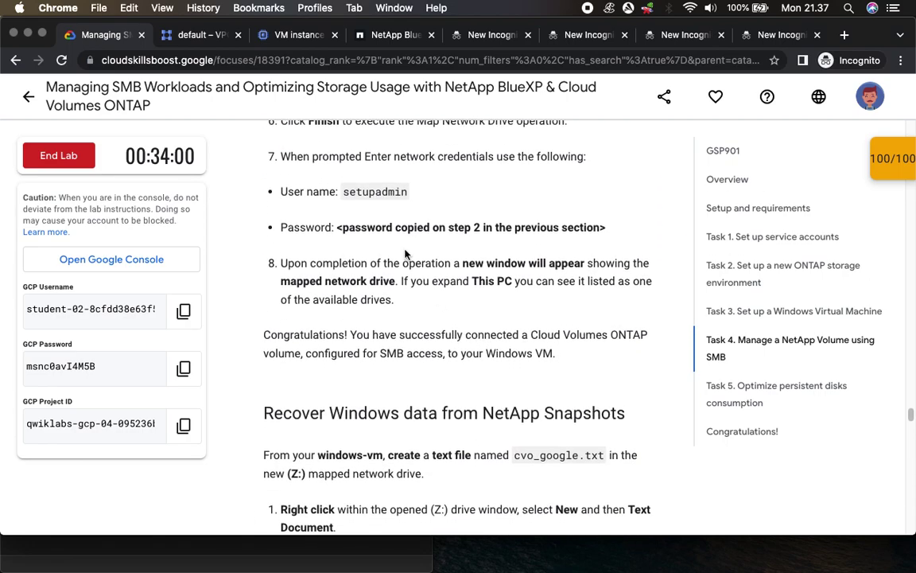
scroll(445, 156, "up", 1)
left_click(702, 40)
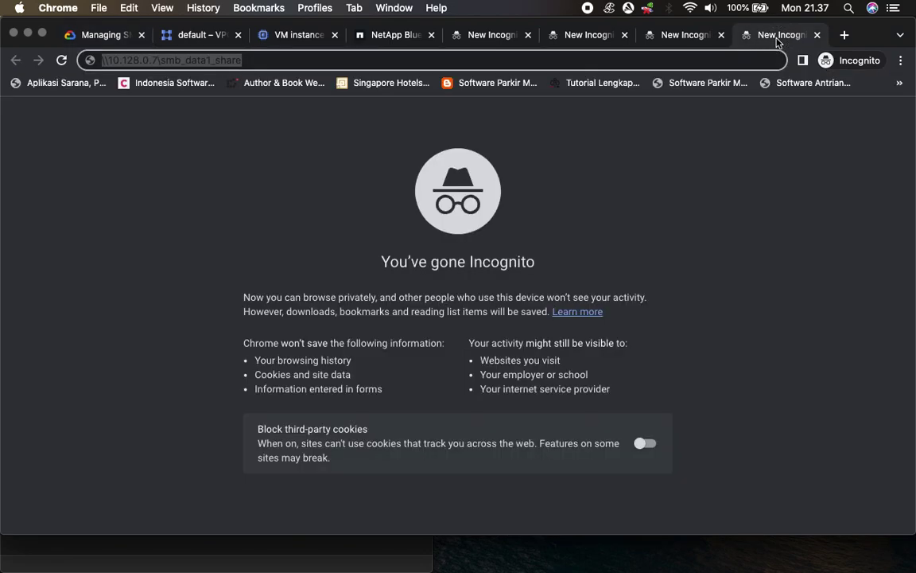
left_click(93, 37)
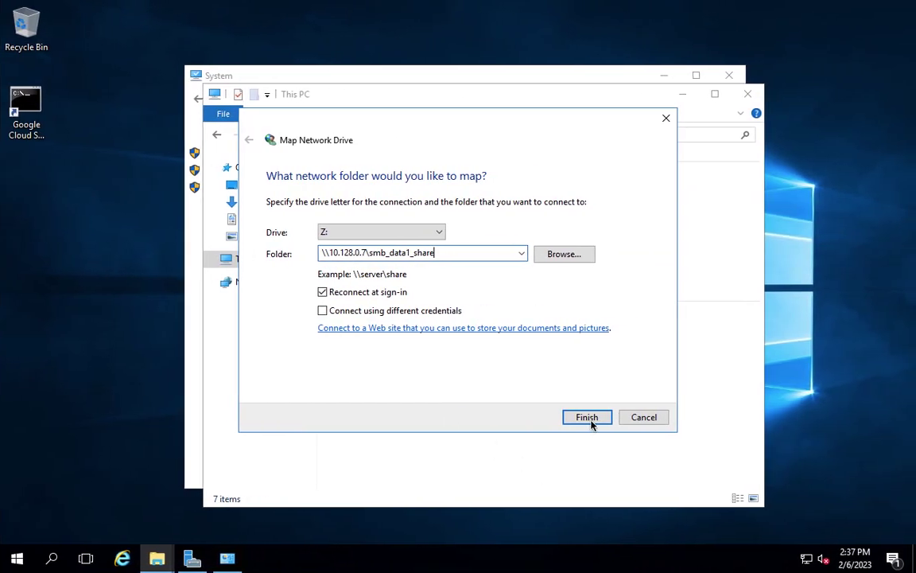
left_click(591, 424)
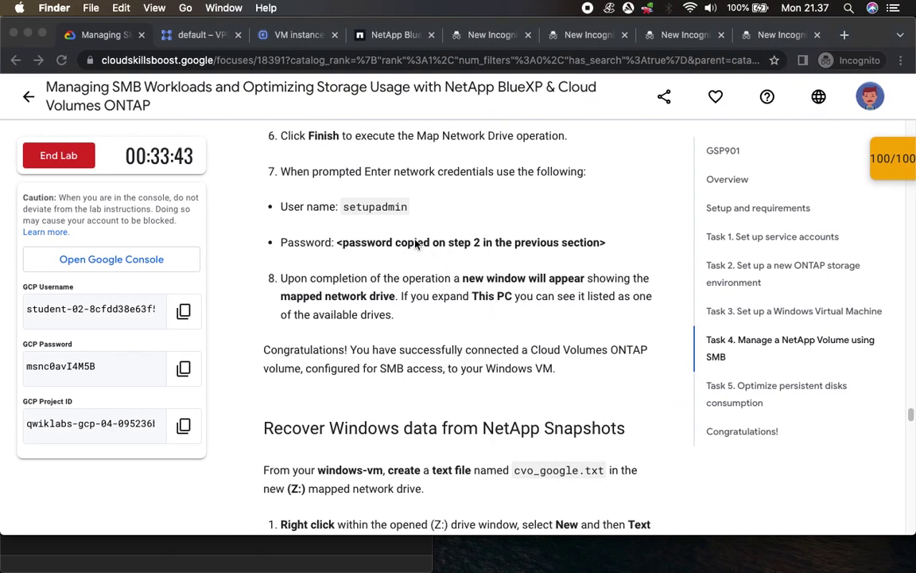
Step: Copy the user name setupadmin from the lab and enter it in the Windows VM's network credentials
double_click(369, 206)
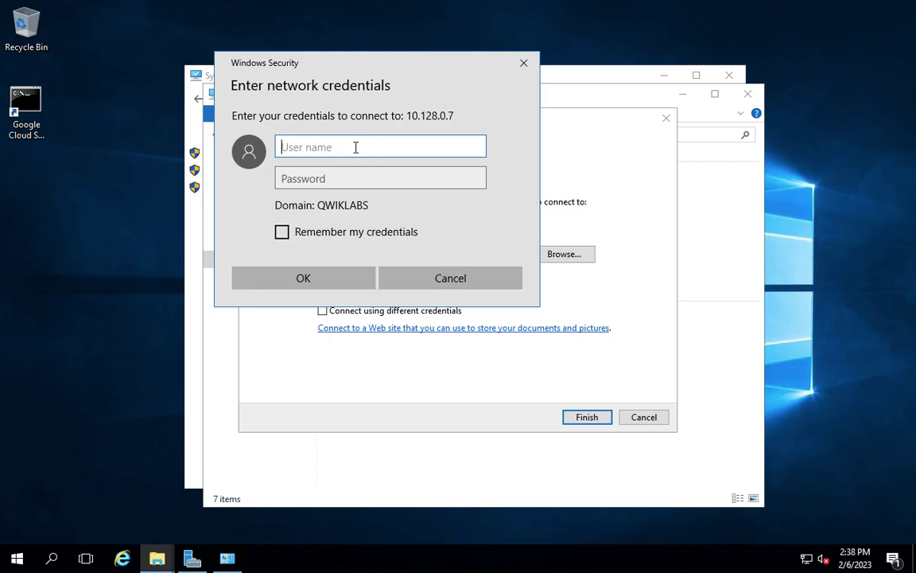
type("setupadmin")
left_click(351, 180)
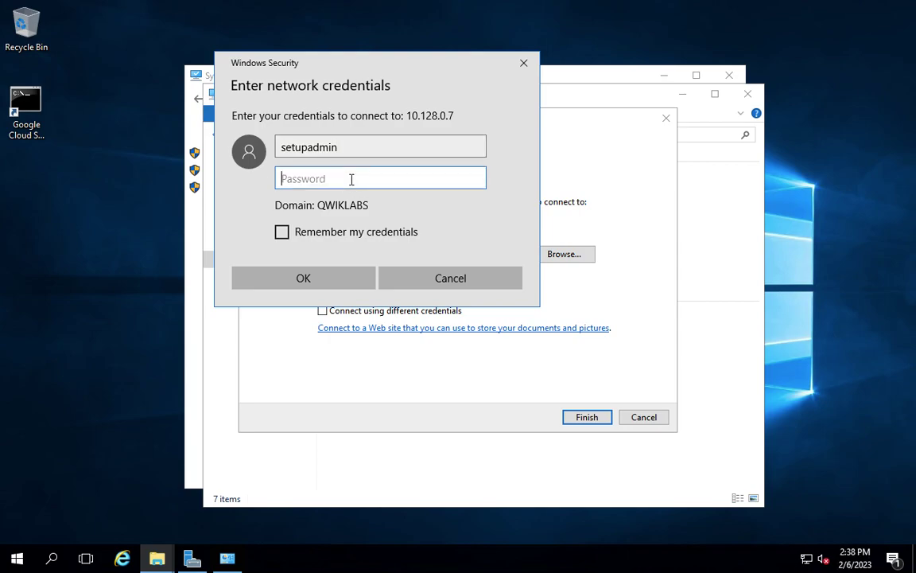
Step: Copy the noted administrator password, enter it as the network password in the Windows VM, and submit the credentials
key("ctrl+Left")
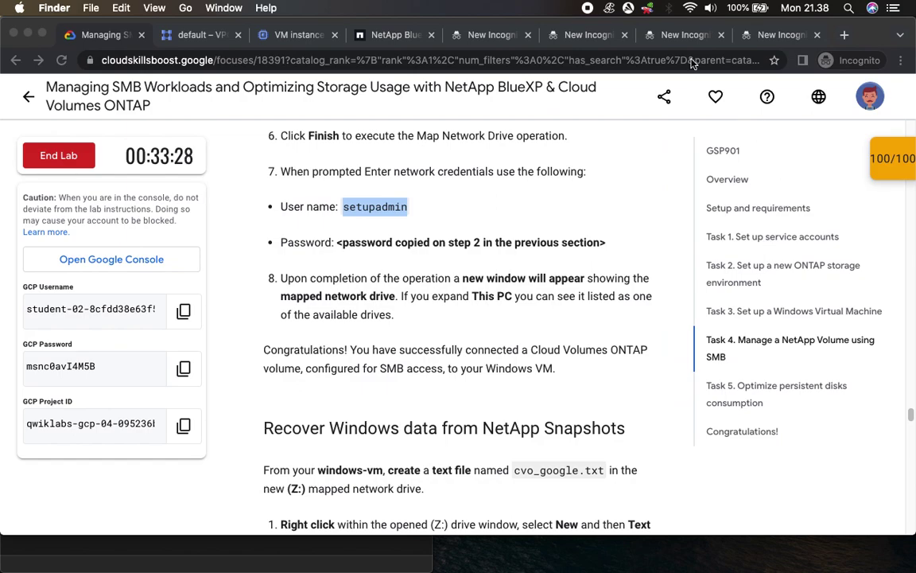
left_click(675, 35)
left_click(194, 57)
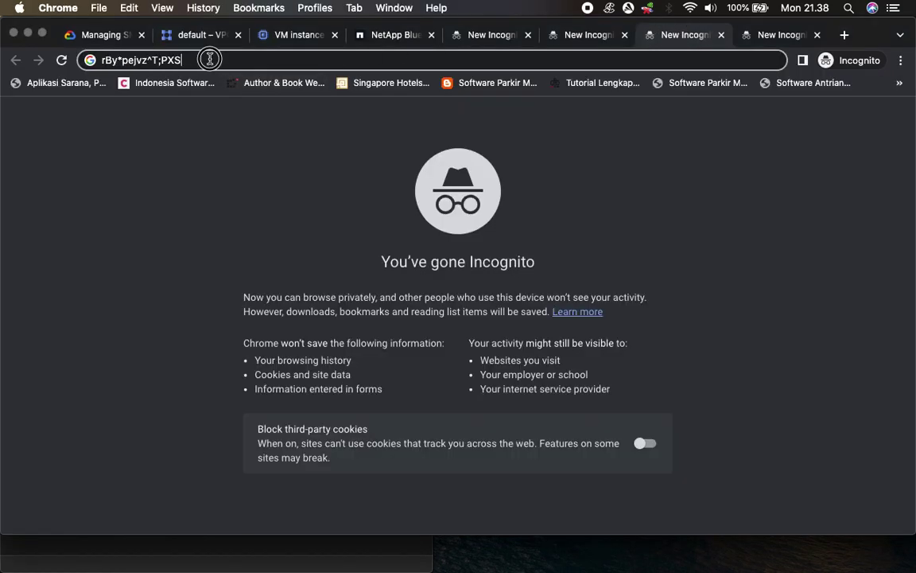
key("super+a")
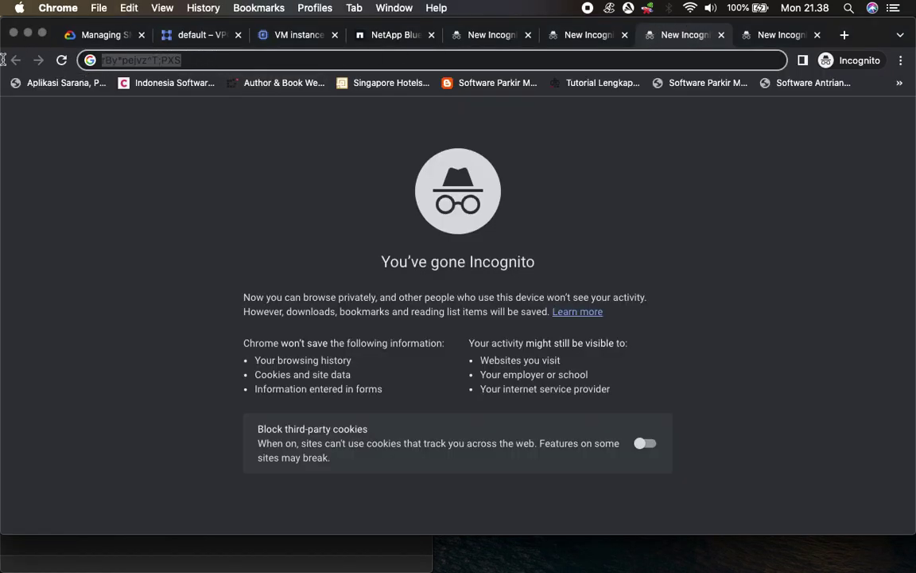
key("ctrl+Right")
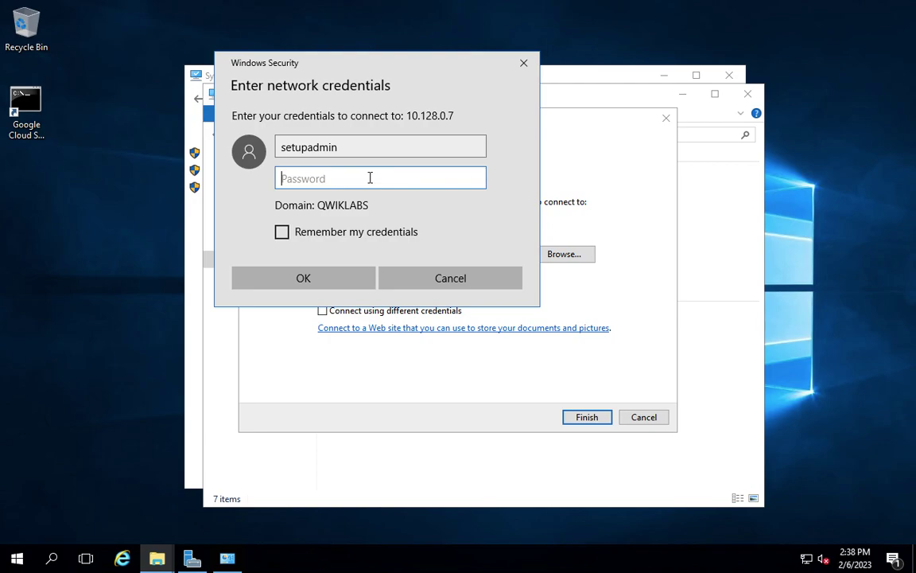
key("ctrl+v")
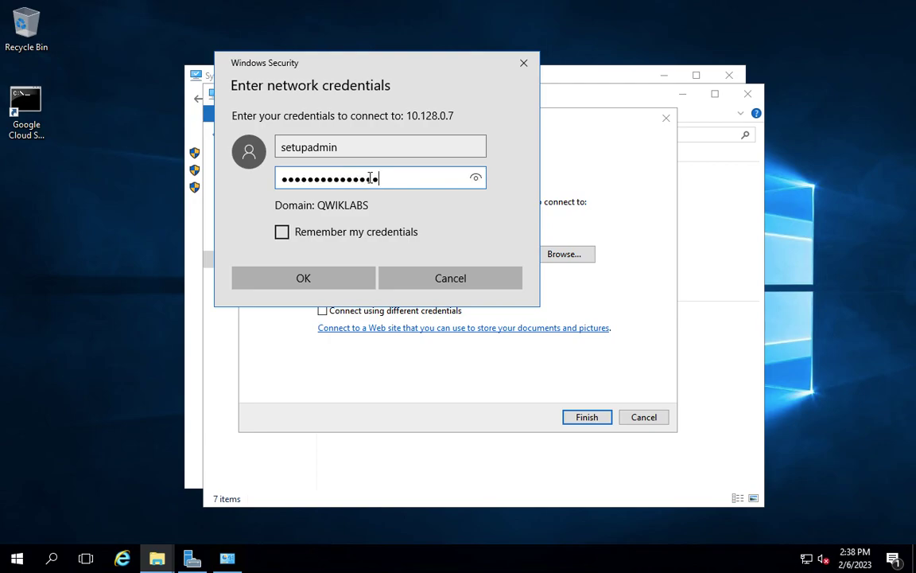
left_click(302, 279)
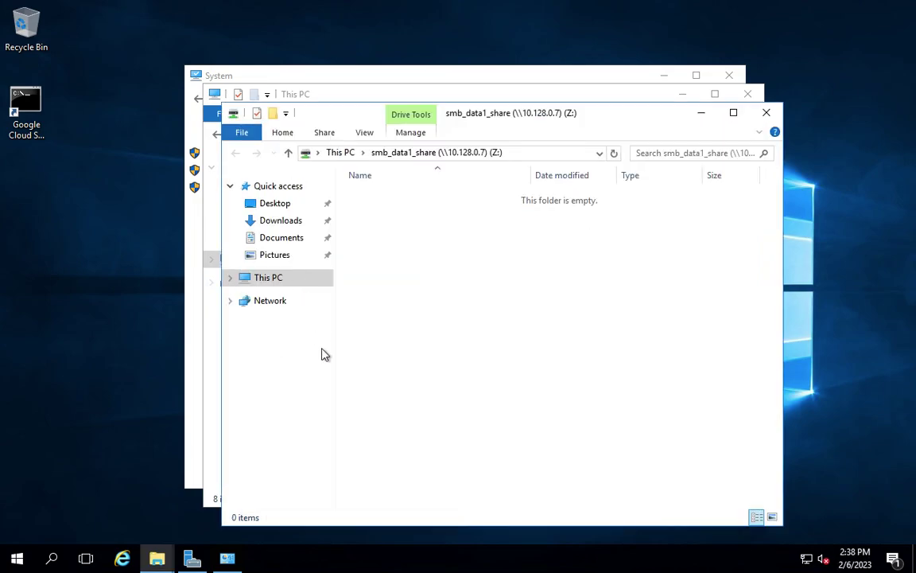
Step: Expand This PC to check the mapped drive, and read the lab's section on recovering Windows data from NetApp Snapshots
left_click(230, 278)
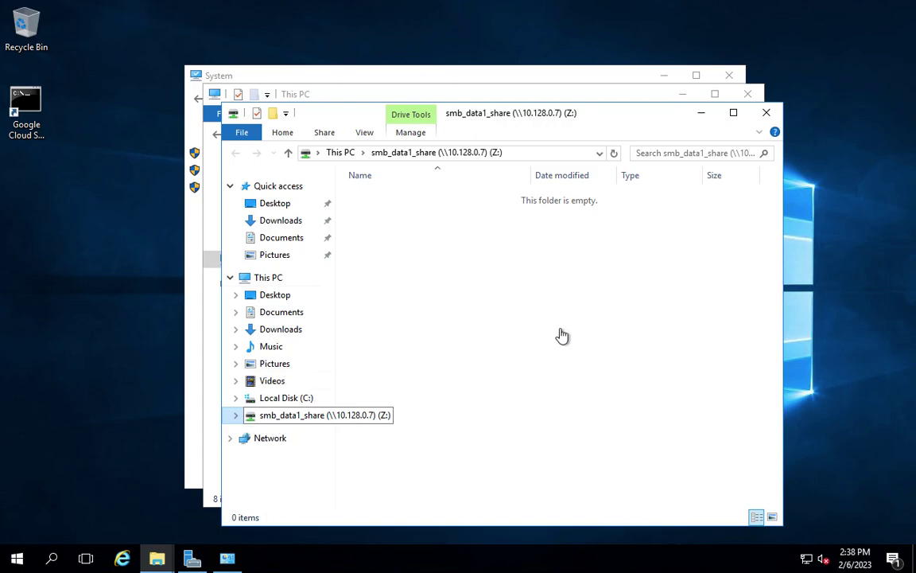
key("super+Tab")
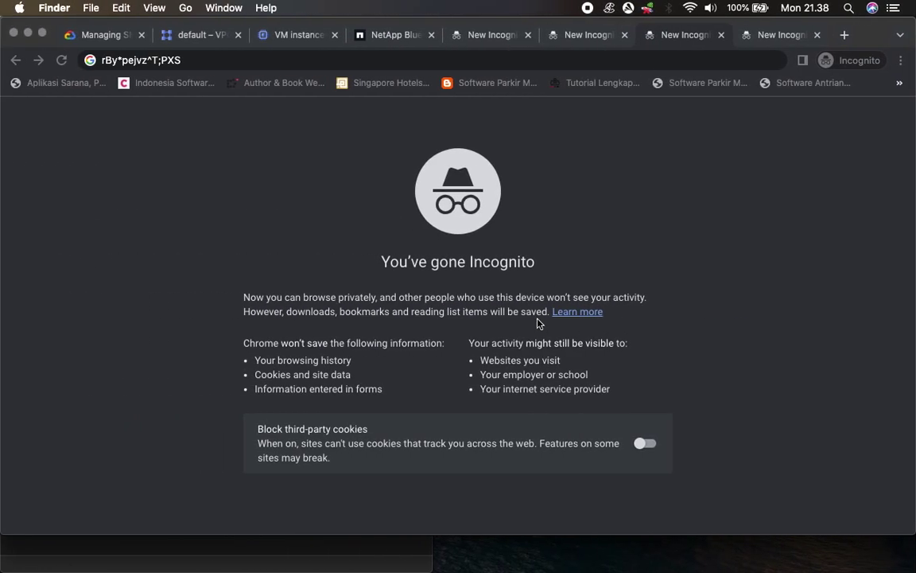
left_click(87, 35)
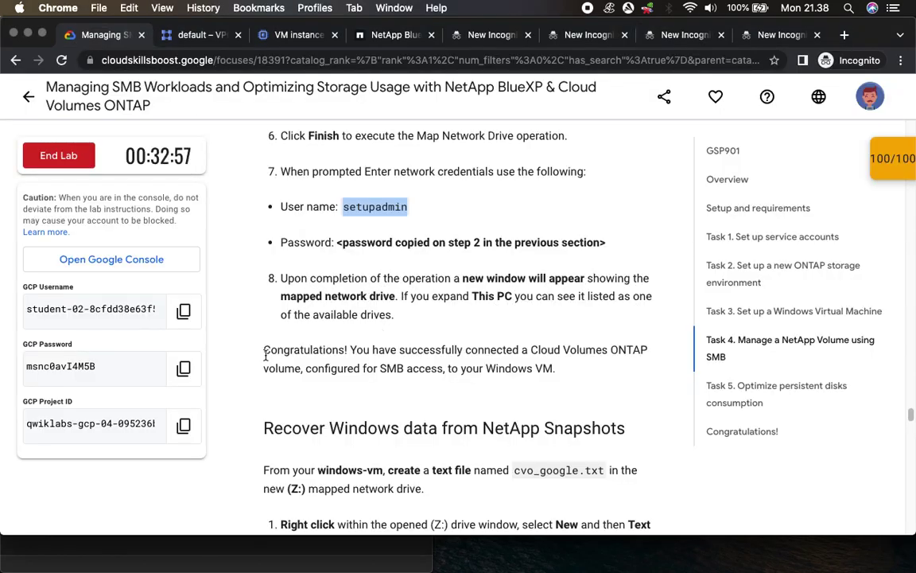
left_click_drag(470, 357, 646, 352)
scroll(567, 406, "down", 5)
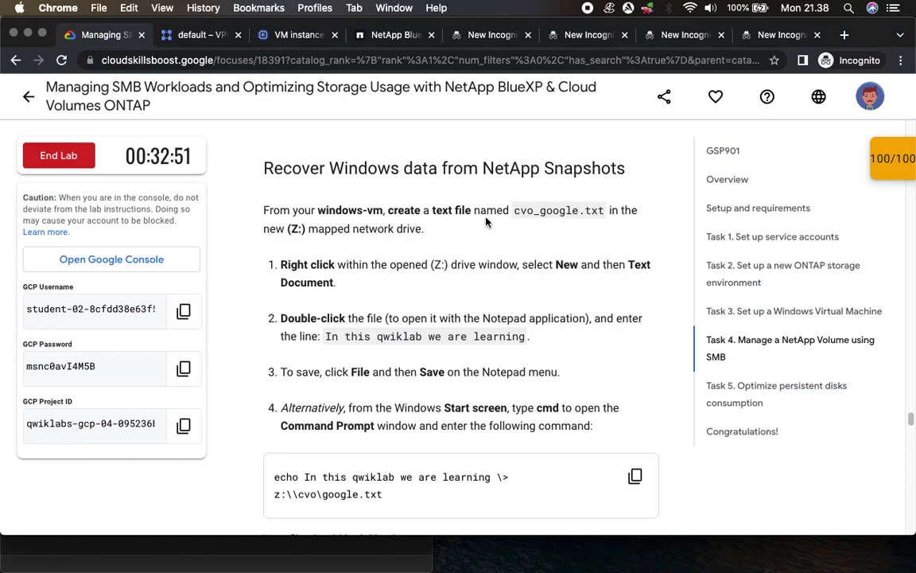
Step: Copy the file name from the lab and create a text document named cvo_google.txt on the Windows VM's Z: drive
left_click_drag(513, 210, 602, 207)
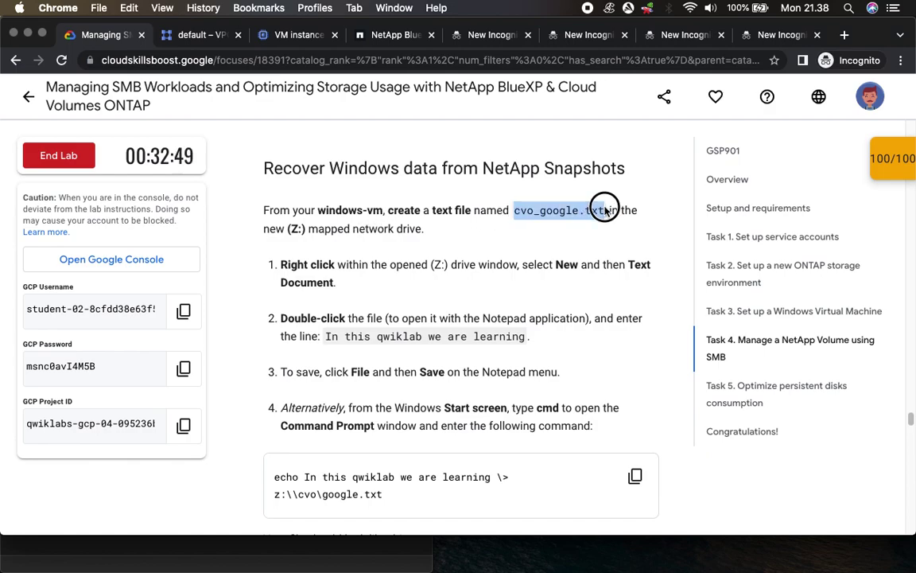
right_click(596, 209)
left_click(621, 243)
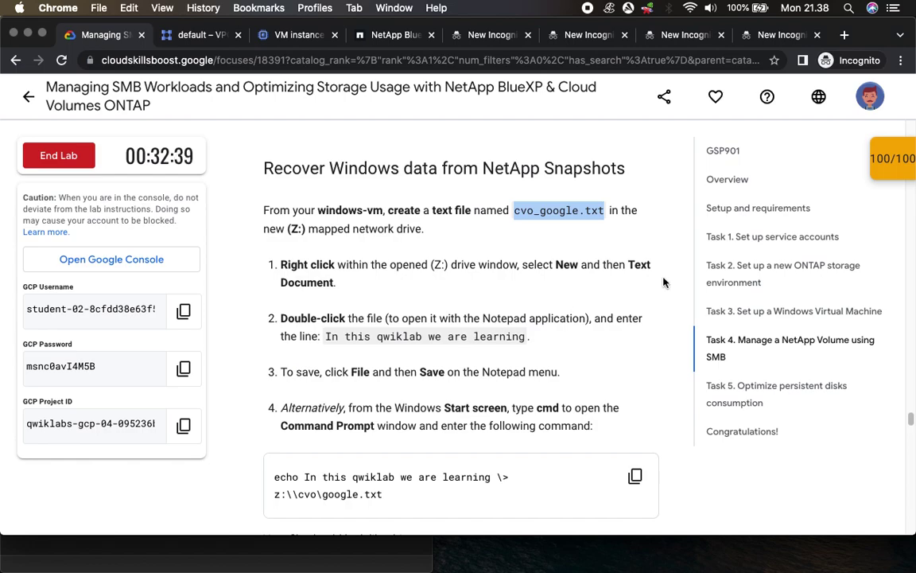
key("ctrl+Right")
right_click(560, 331)
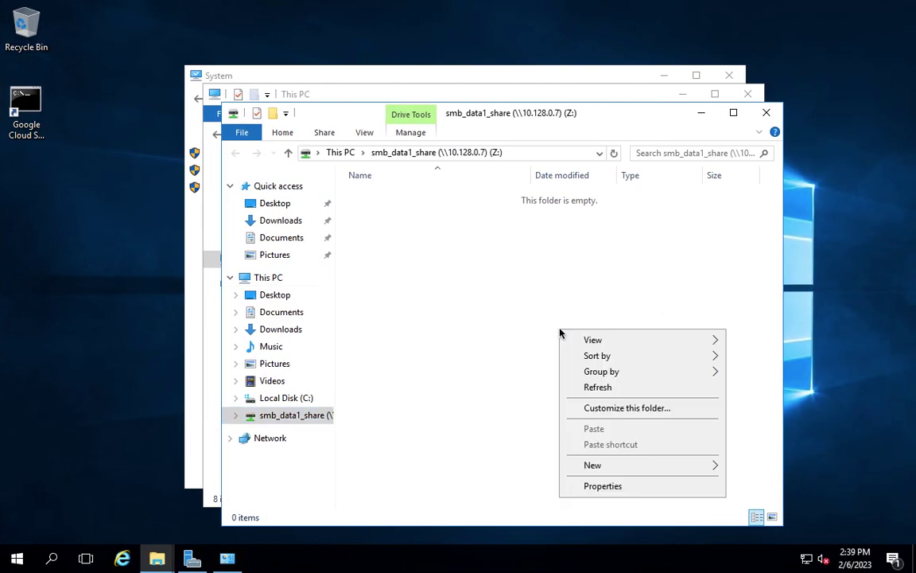
left_click(607, 470)
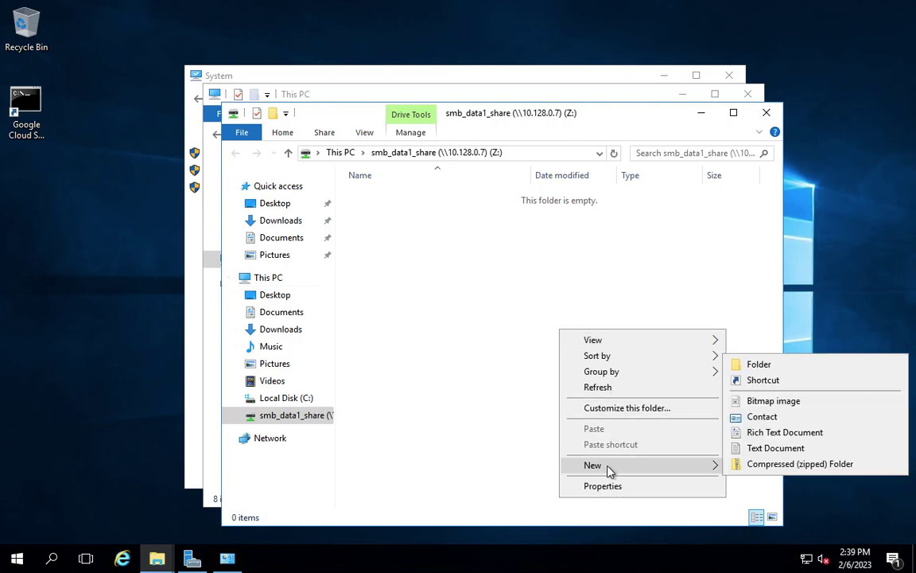
left_click(776, 448)
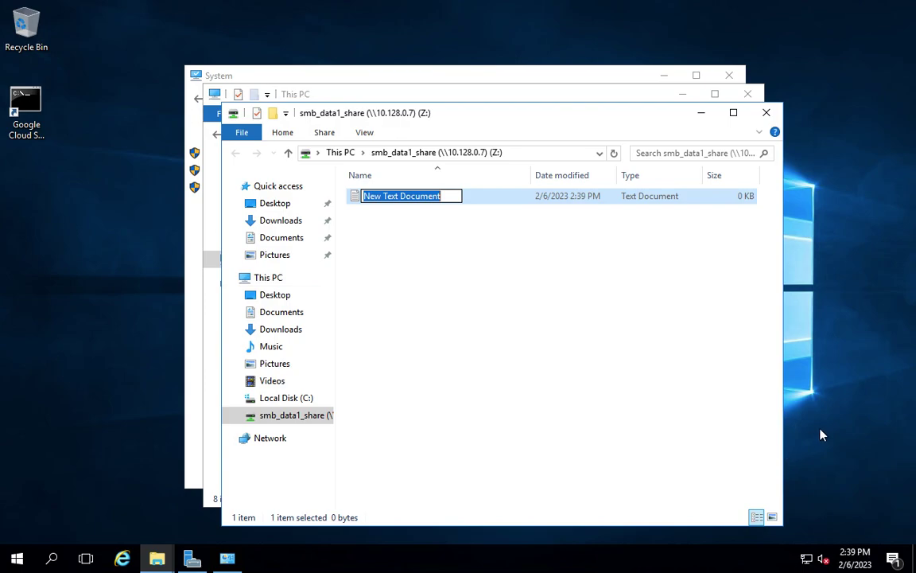
type("cvo_google.txt")
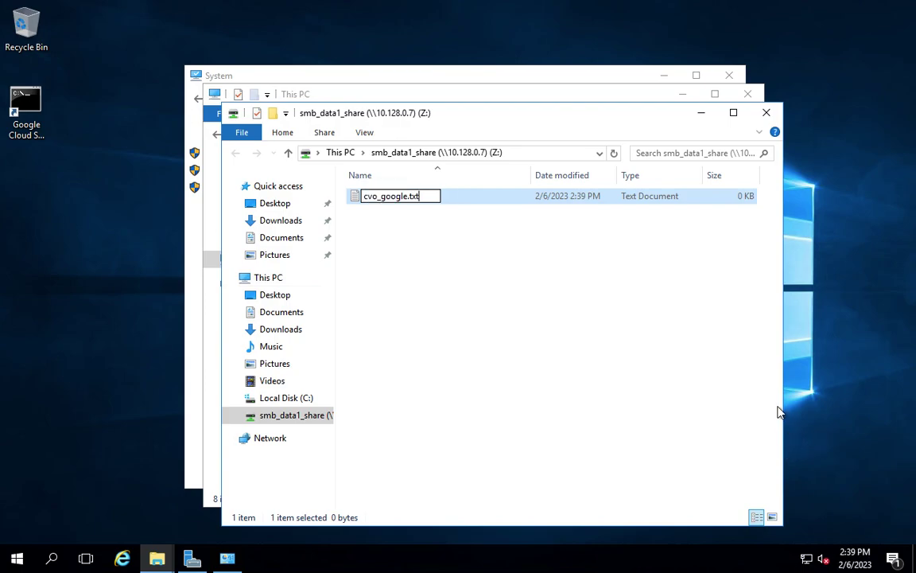
key("Return")
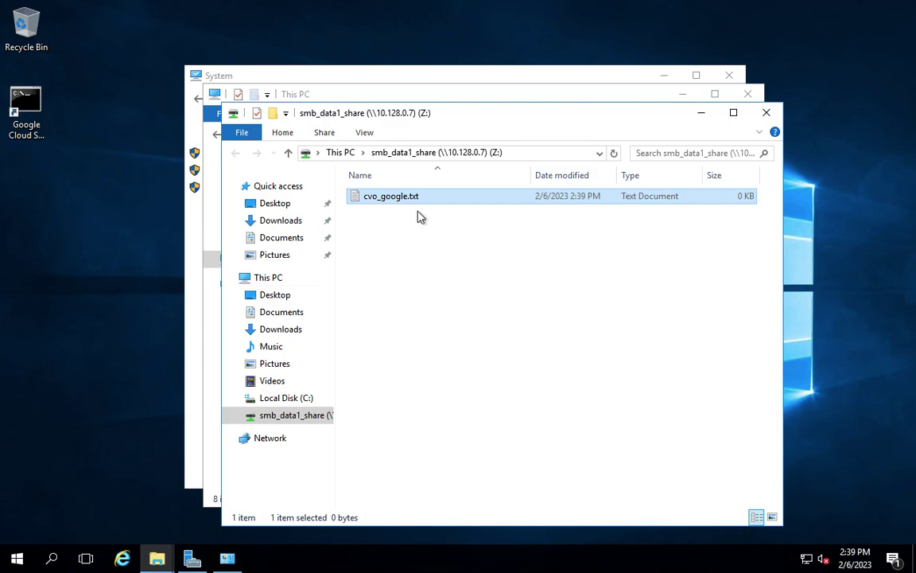
Step: Copy the lab's line "In this qwiklab we are learning" and enter it in cvo_google.txt with Notepad on the Windows VM
key("ctrl+Left")
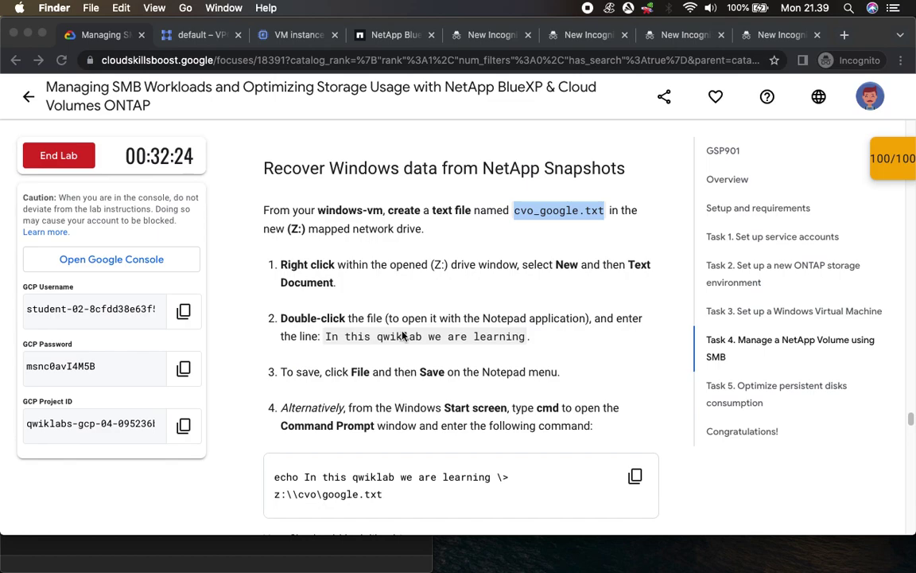
left_click(320, 335)
left_click_drag(325, 336, 525, 343)
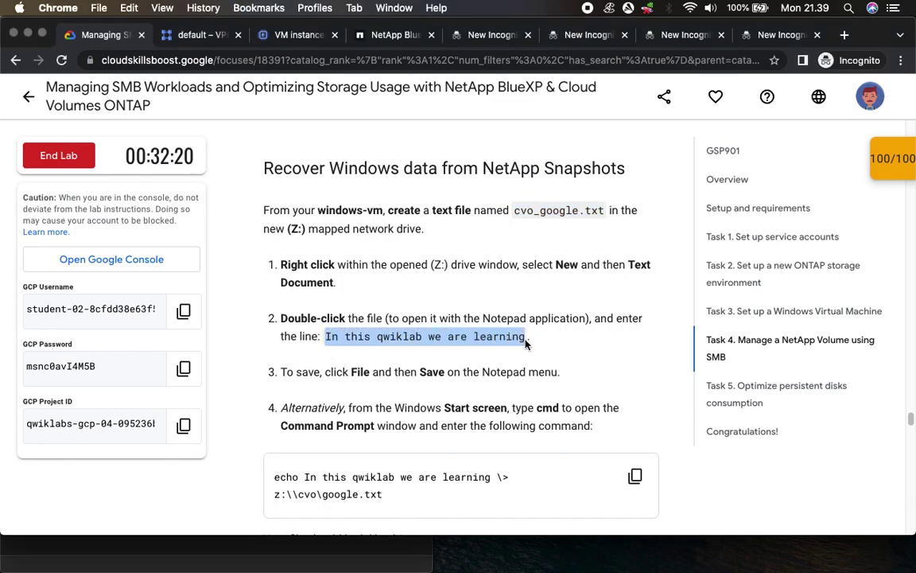
key("super+Tab")
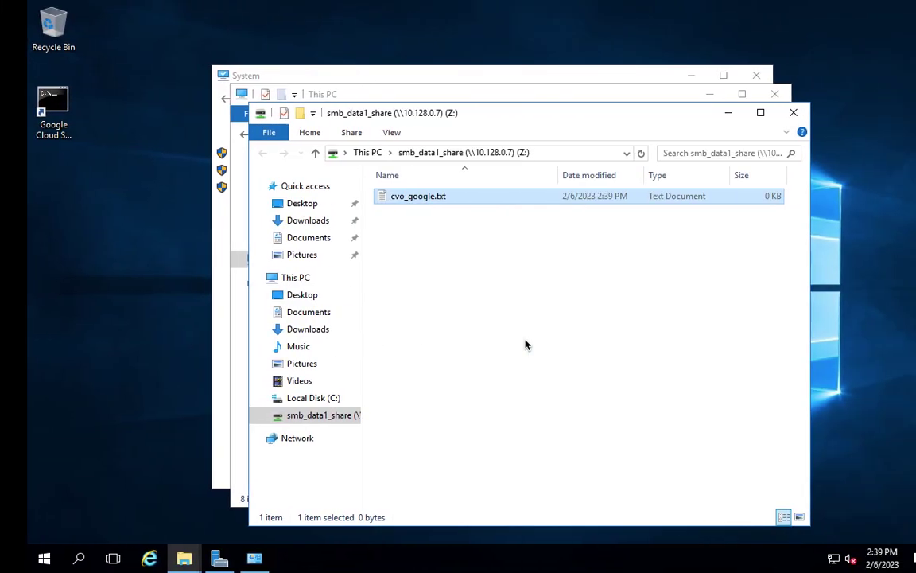
double_click(399, 198)
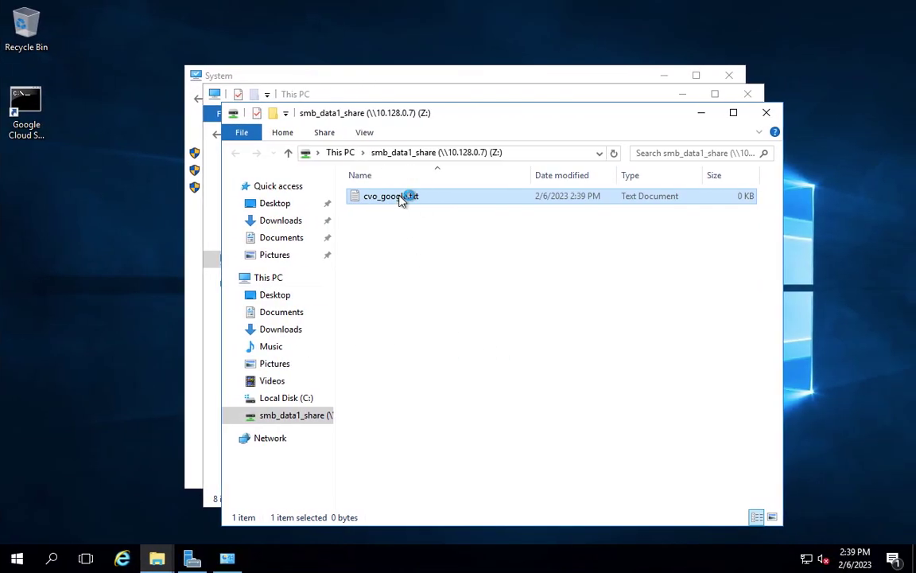
left_click(400, 195)
left_click(401, 195)
type("In this qwiklab we are learning")
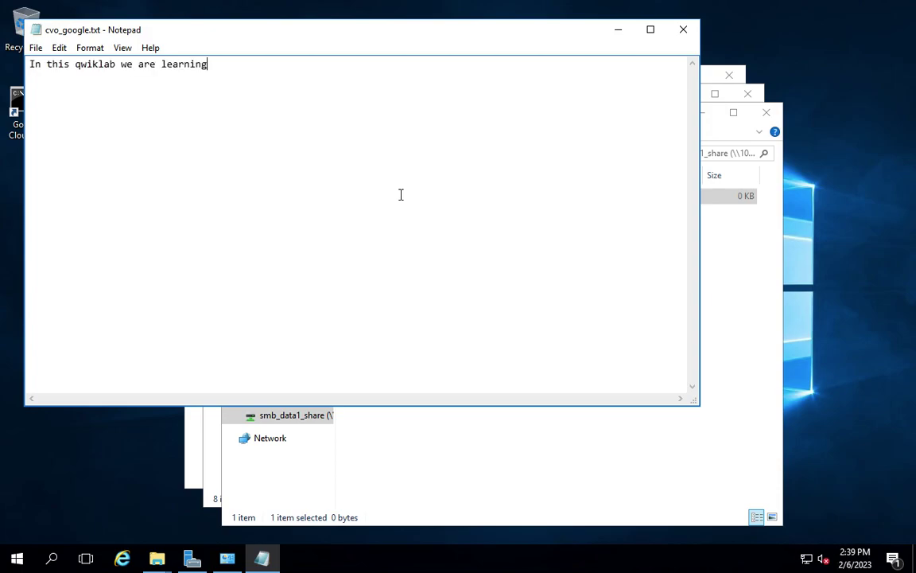
Step: Set Notepad's font size to 22 and save cvo_google.txt
left_click(123, 50)
left_click(92, 49)
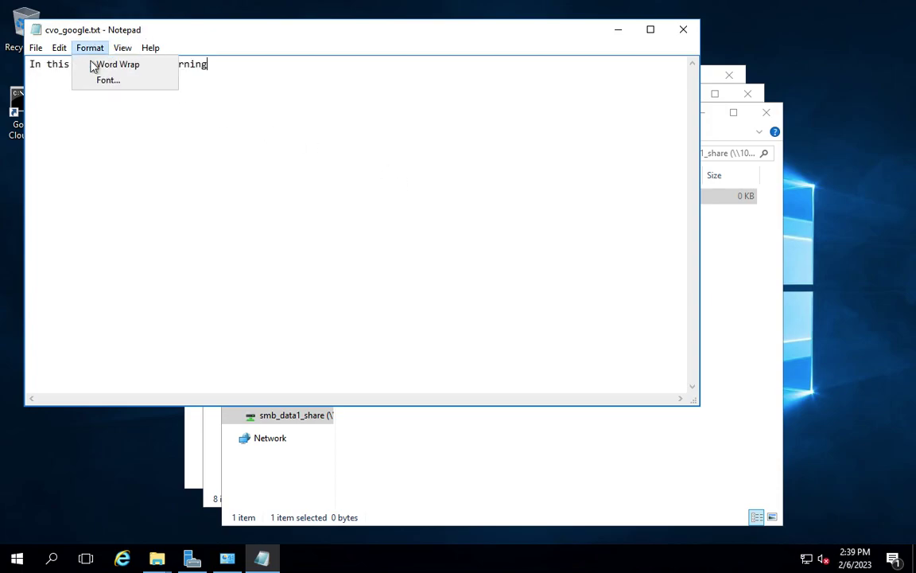
left_click(108, 80)
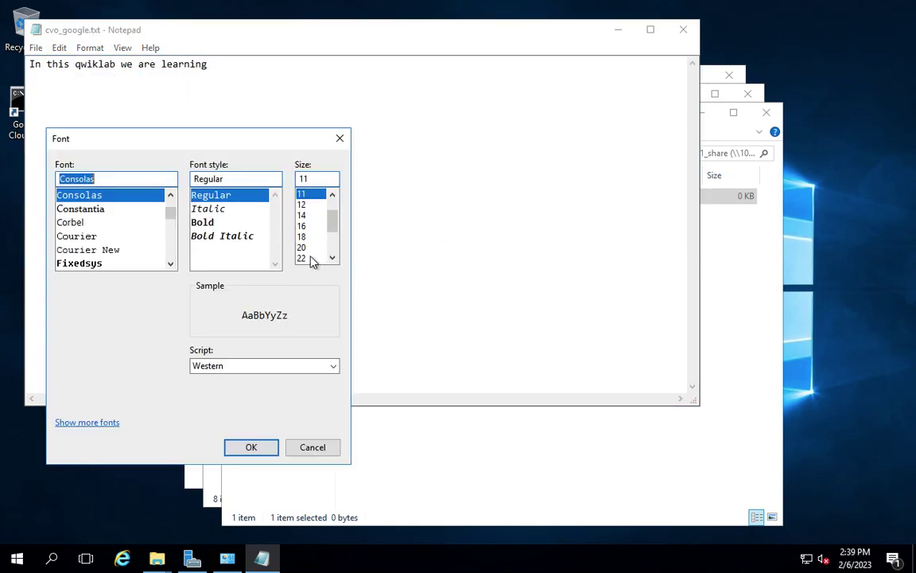
left_click(314, 258)
left_click(252, 446)
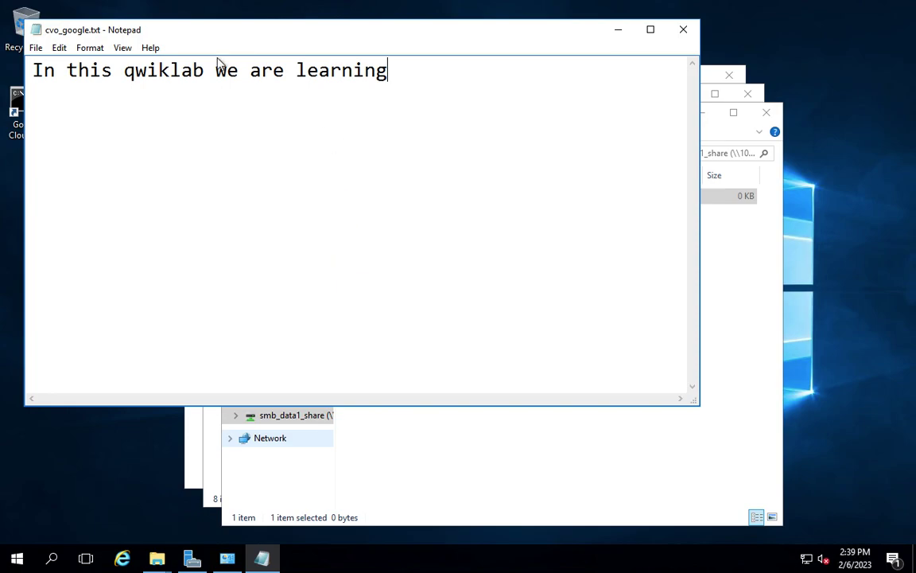
left_click(35, 48)
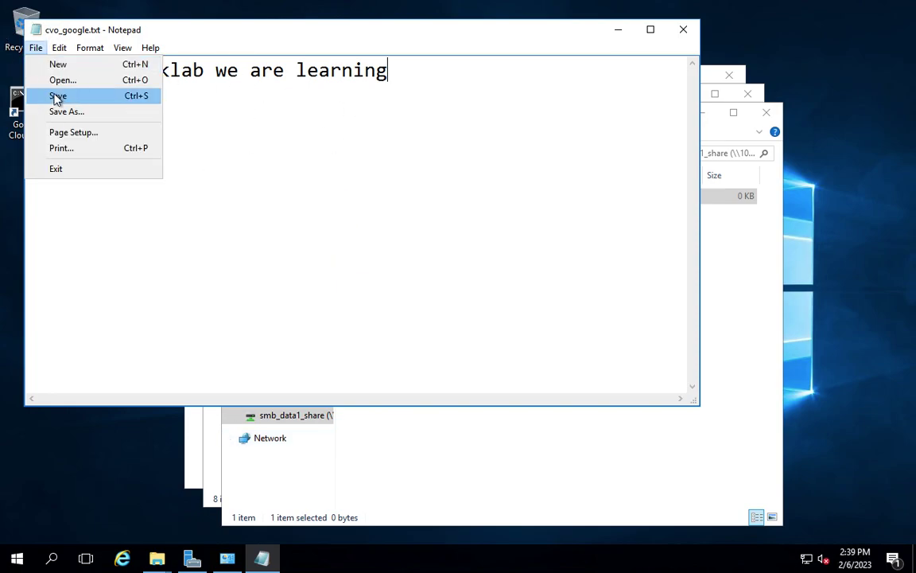
left_click(56, 97)
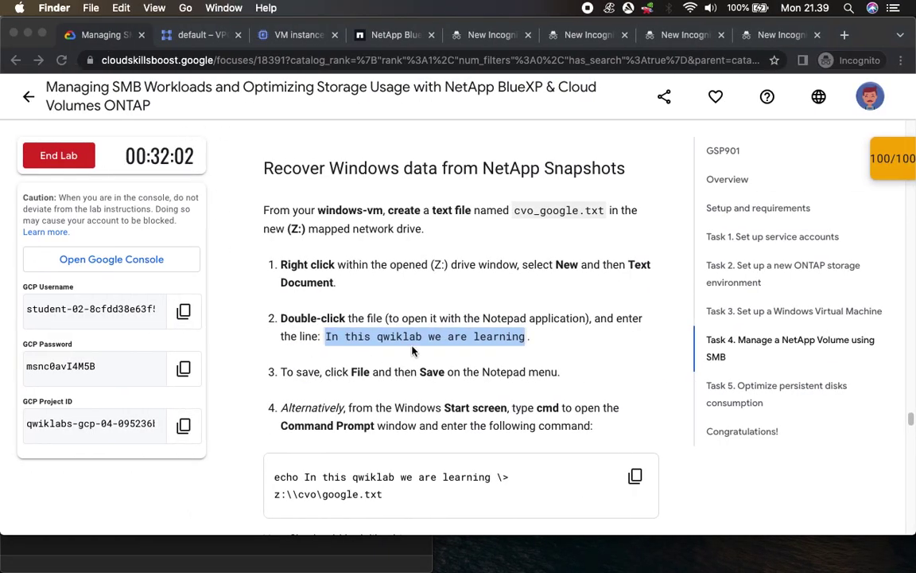
Step: Read the lab's instructions for creating a Snapshot copy, and open the Volumes page of the default working environment in BlueXP
scroll(412, 350, "down", 5)
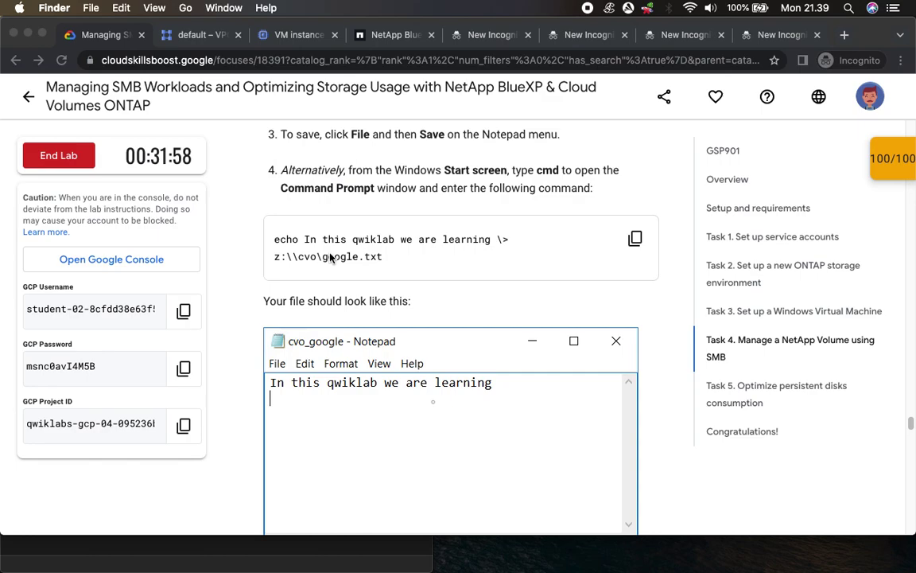
scroll(399, 265, "down", 3)
scroll(399, 265, "down", 6)
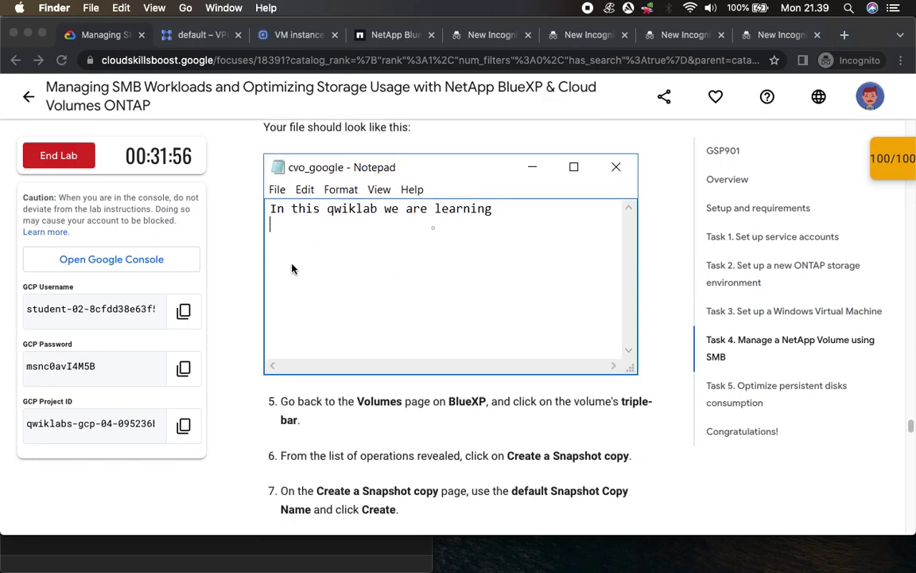
scroll(436, 316, "down", 2)
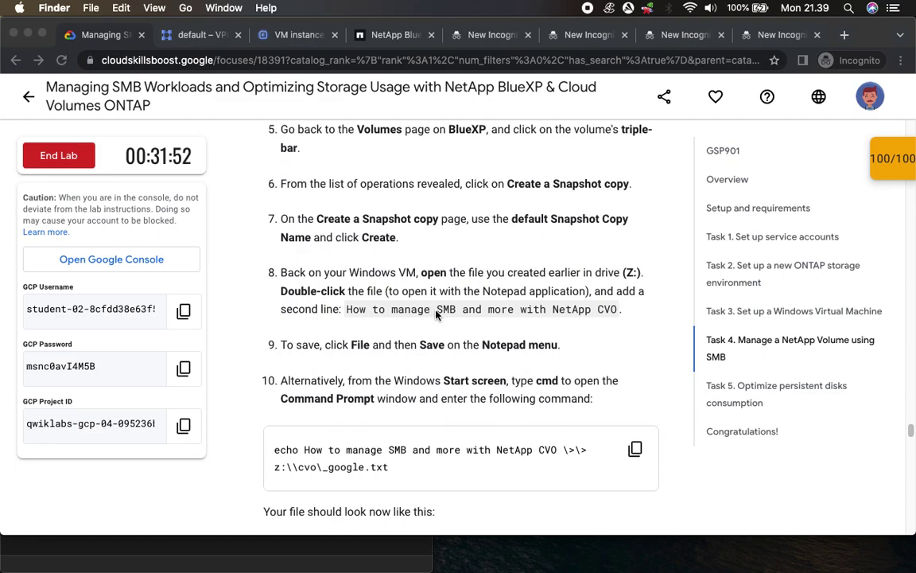
left_click(390, 35)
left_click(84, 200)
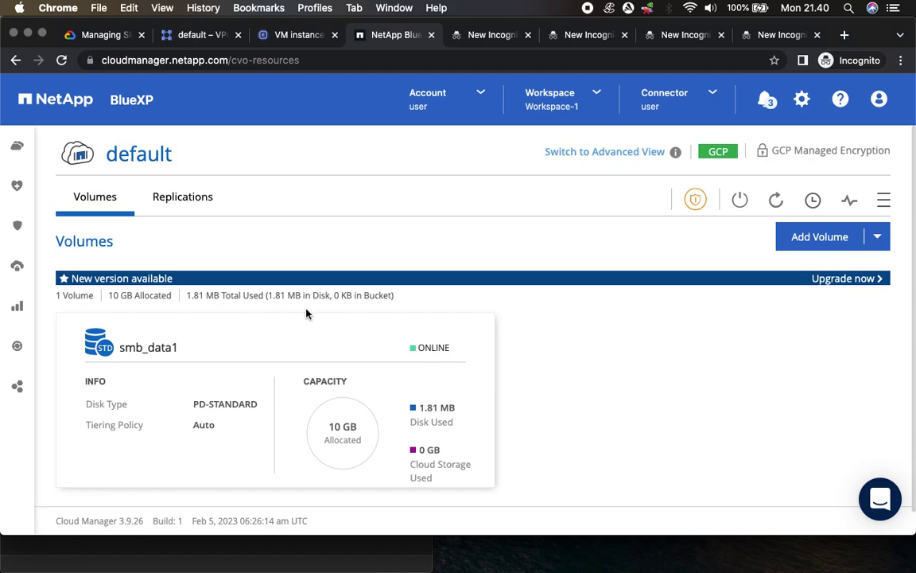
Step: Check the lab's operation name and open the Create a Snapshot copy page for the smb_data1 volume in BlueXP
left_click(100, 35)
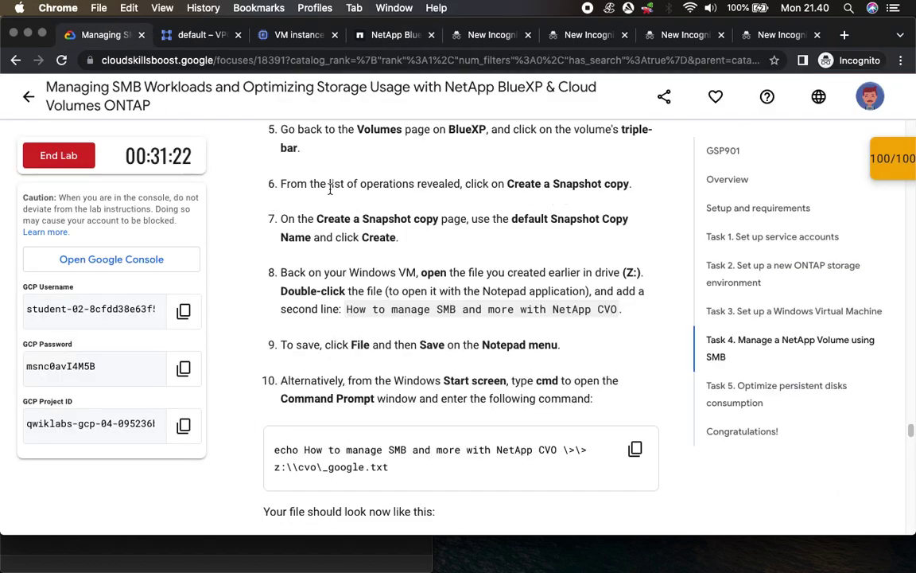
left_click_drag(506, 184, 643, 194)
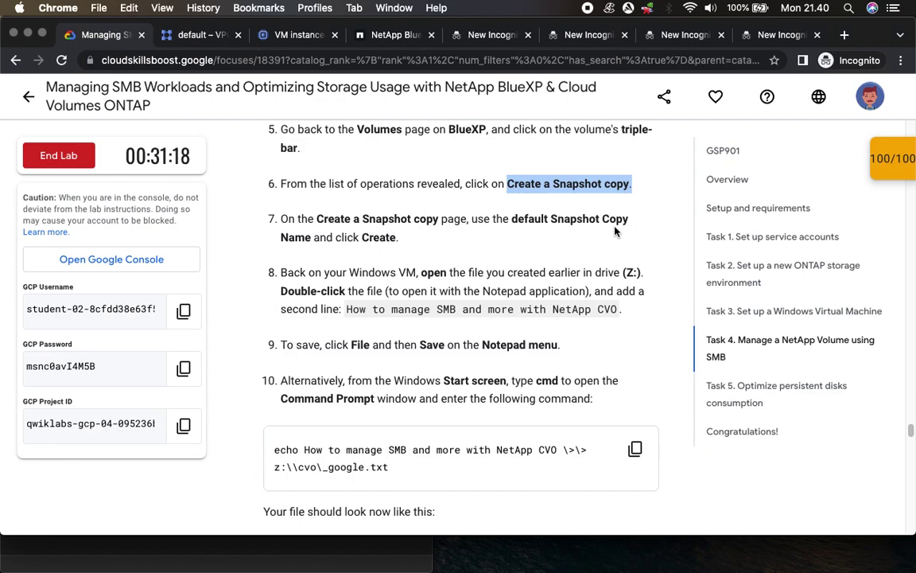
key("ctrl+Right")
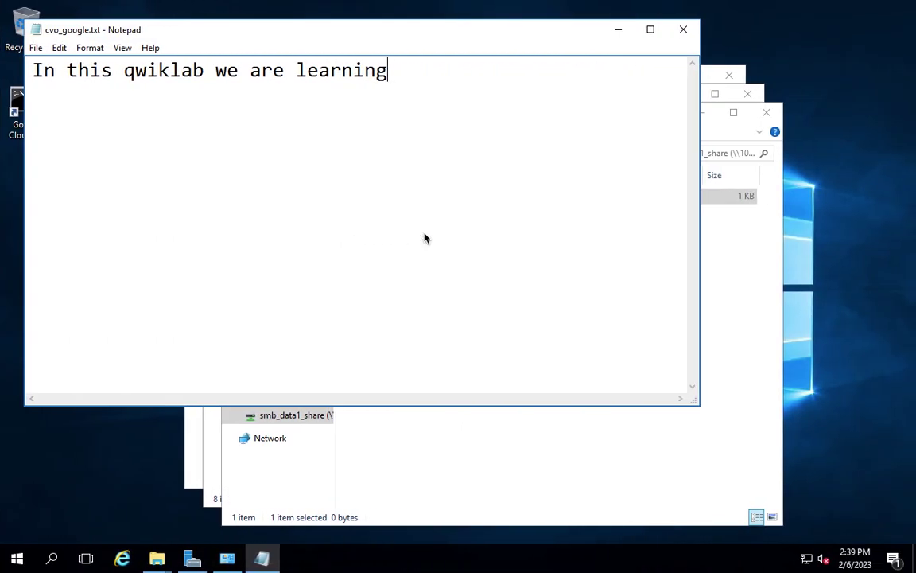
key("ctrl+Left")
left_click(397, 35)
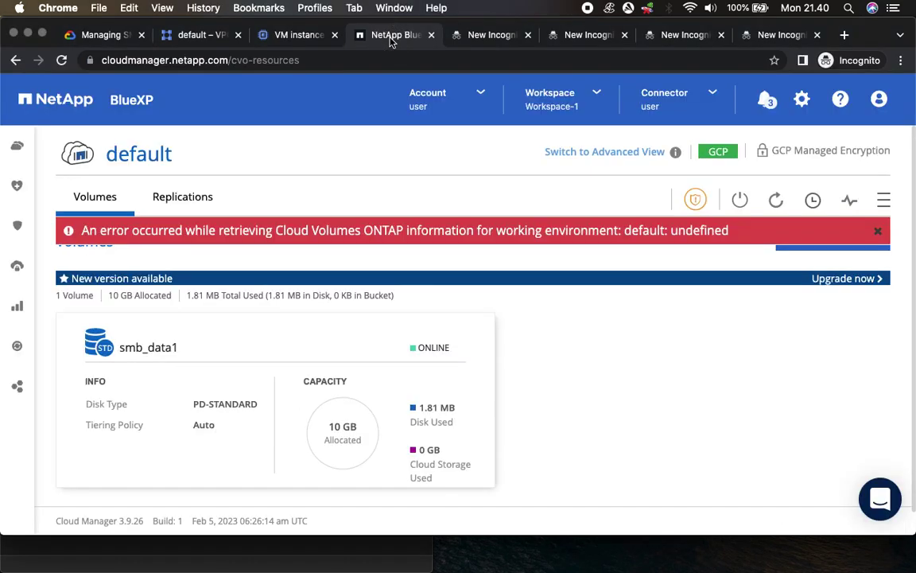
mouse_move(472, 341)
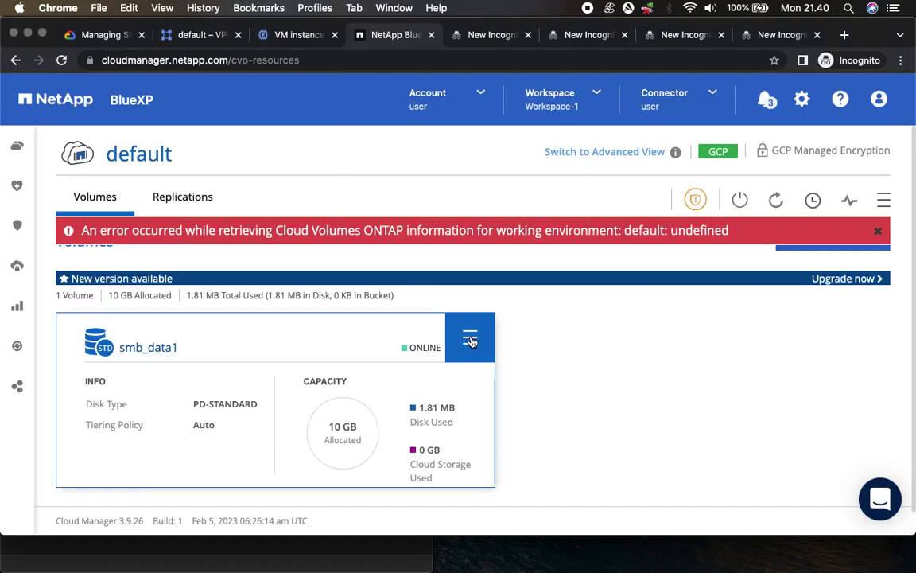
left_click(471, 340)
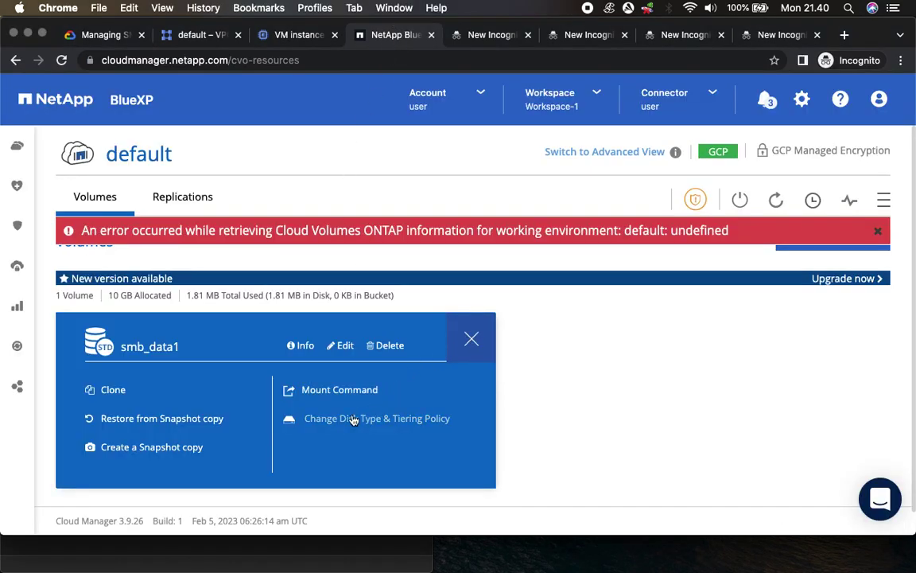
left_click(151, 451)
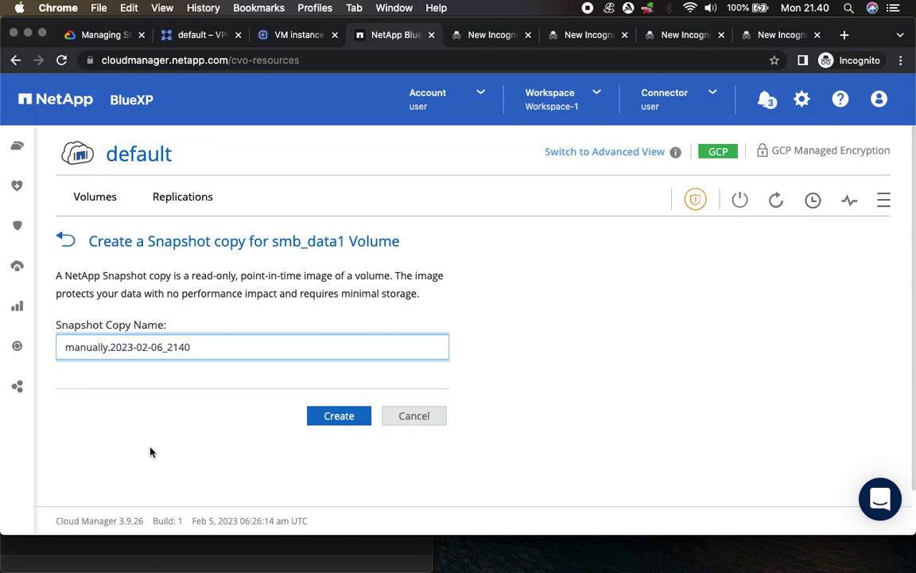
Step: Check the lab's naming instruction and create the smb_data1 Snapshot copy with the default name
left_click(118, 36)
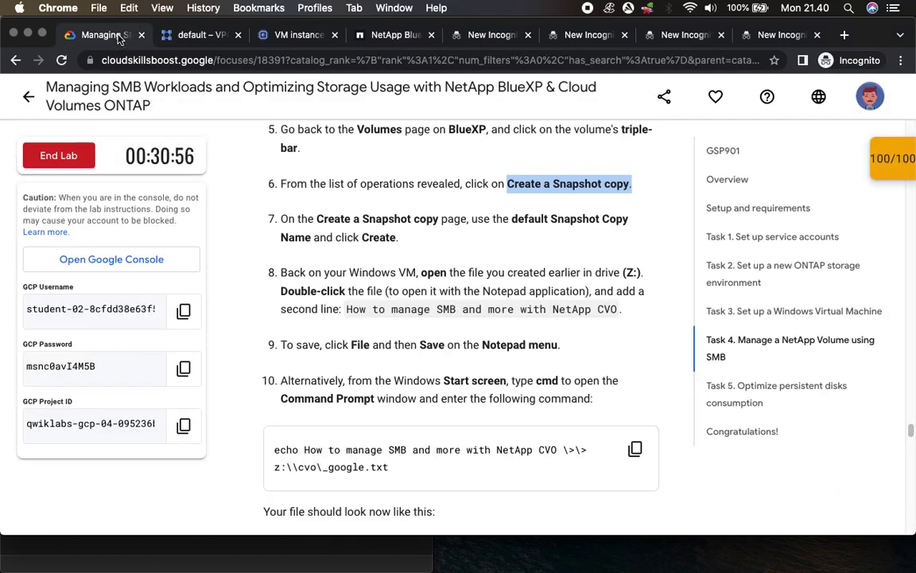
double_click(379, 237)
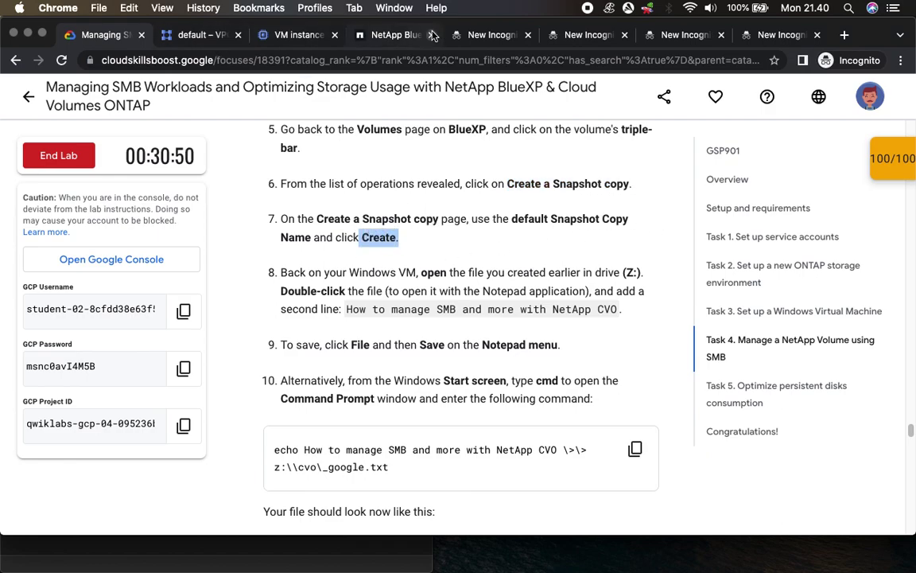
left_click(390, 35)
left_click(334, 416)
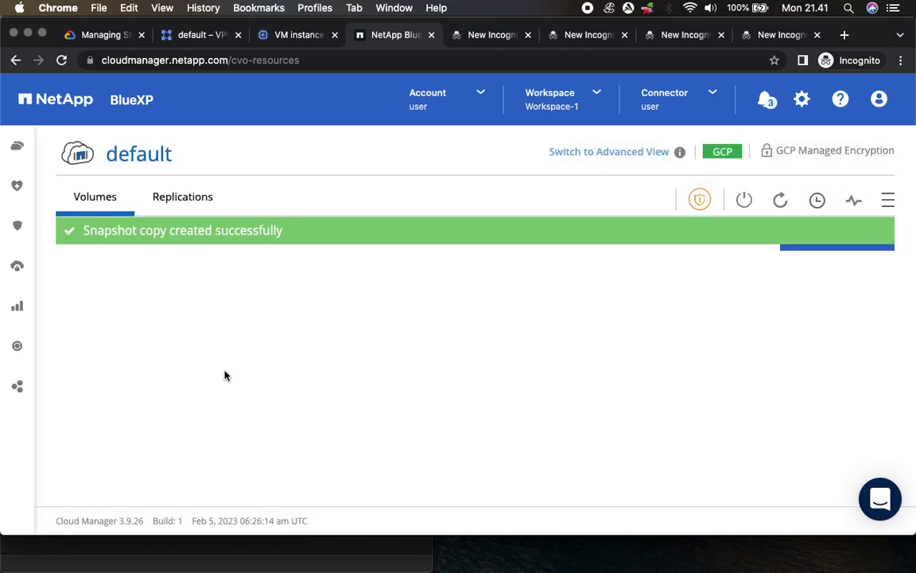
Step: Copy the lab's line "How to manage SMB and more with NetApp CVO" and add it as the second line of cvo_google.txt on the Windows VM
left_click(104, 35)
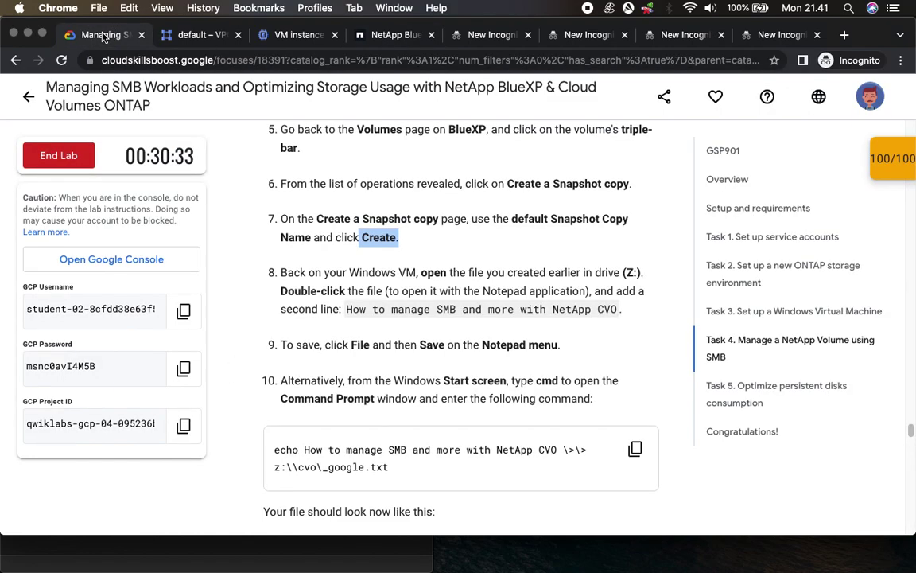
scroll(428, 309, "down", 4)
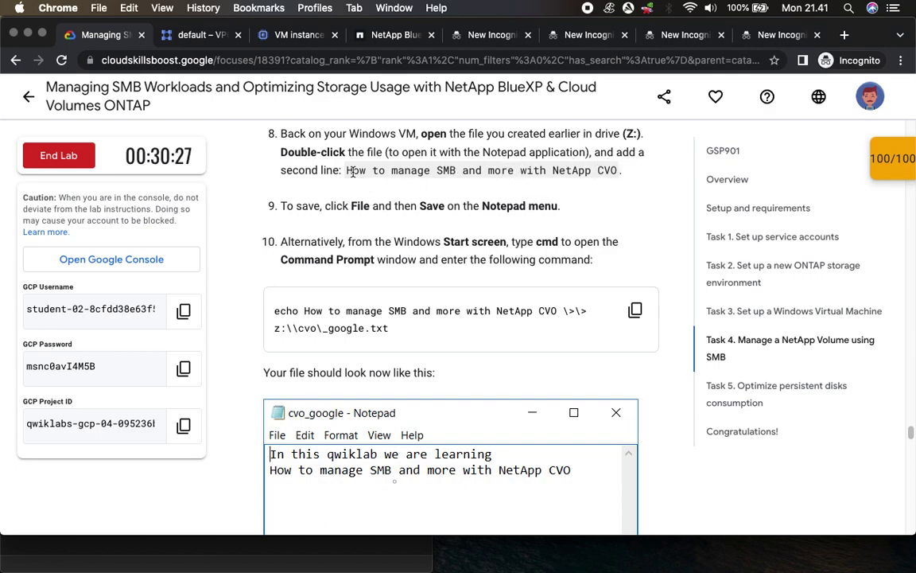
left_click_drag(348, 170, 619, 171)
key("ctrl+c")
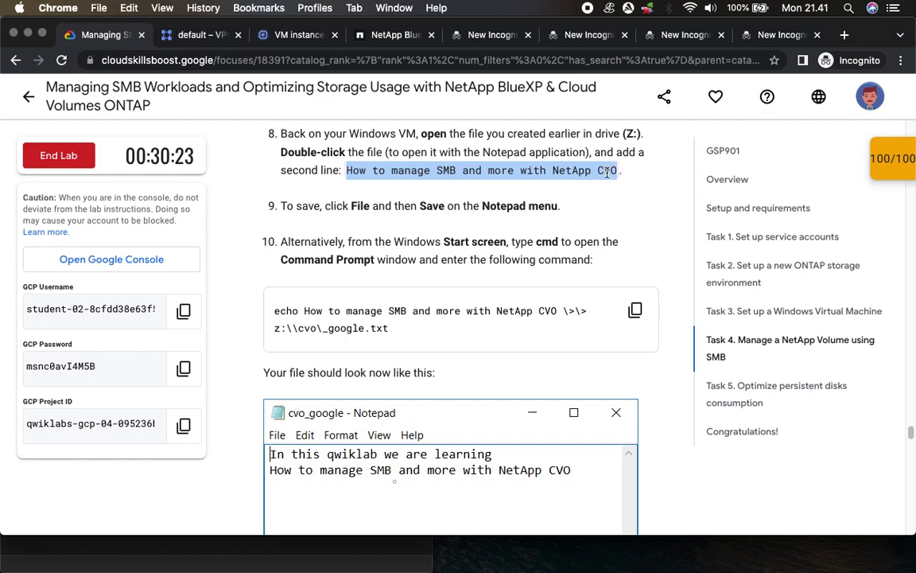
right_click(608, 170)
left_click(326, 202)
key("ctrl+Right")
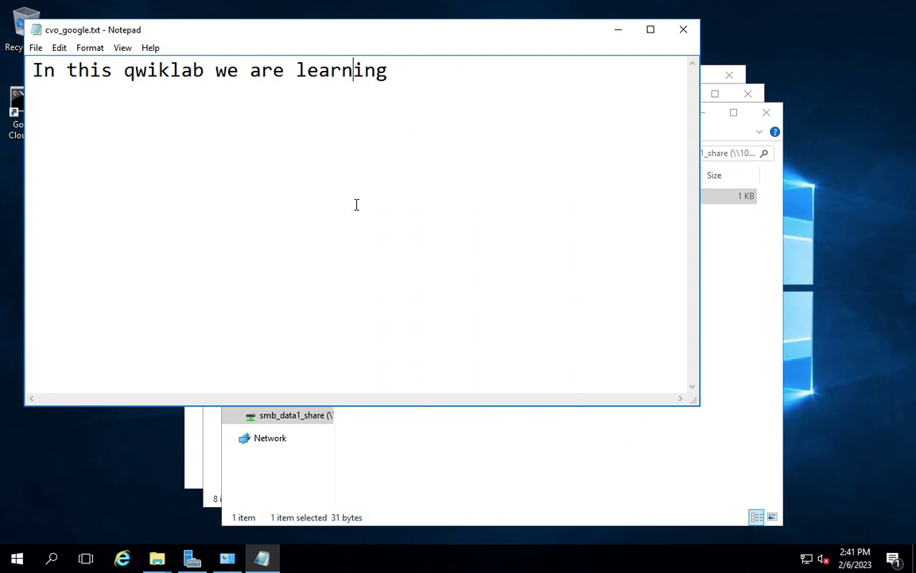
key("Return")
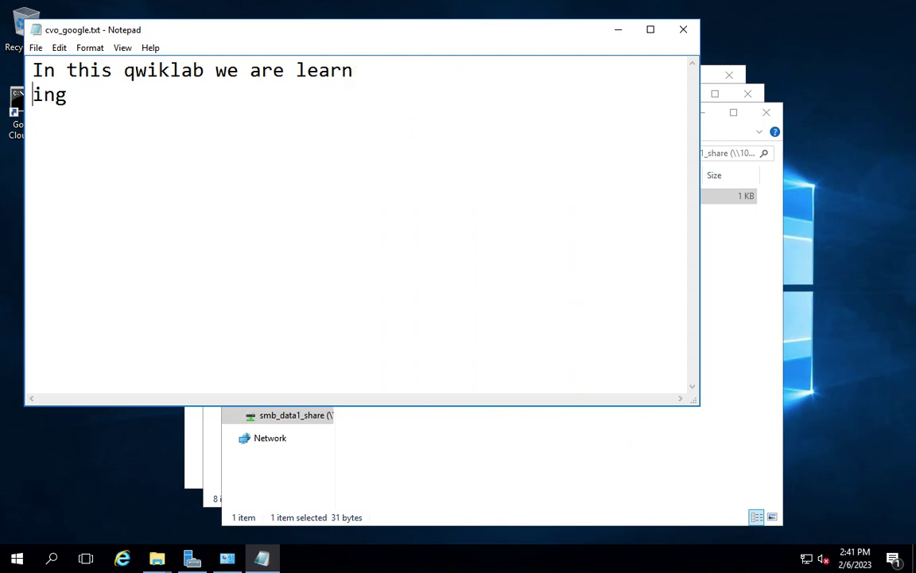
key("BackSpace")
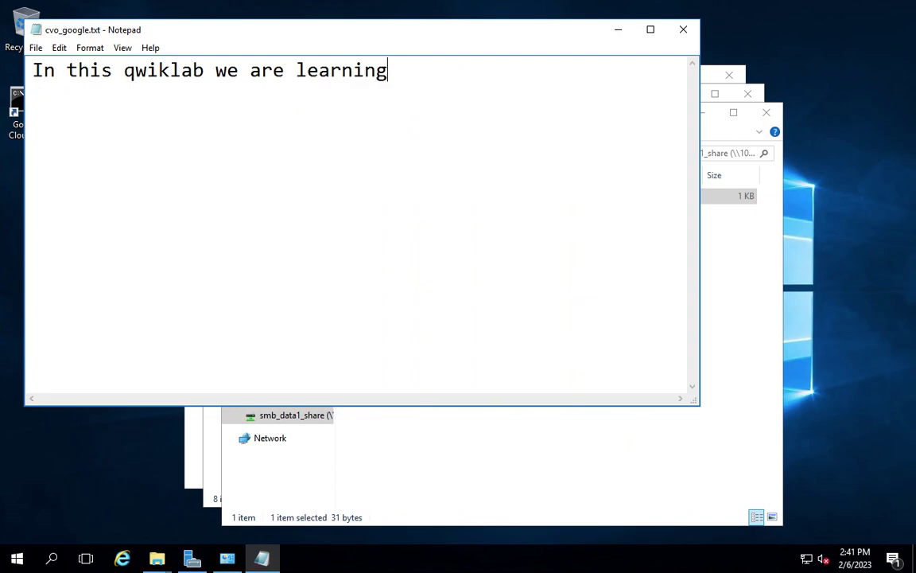
key("ctrl+v")
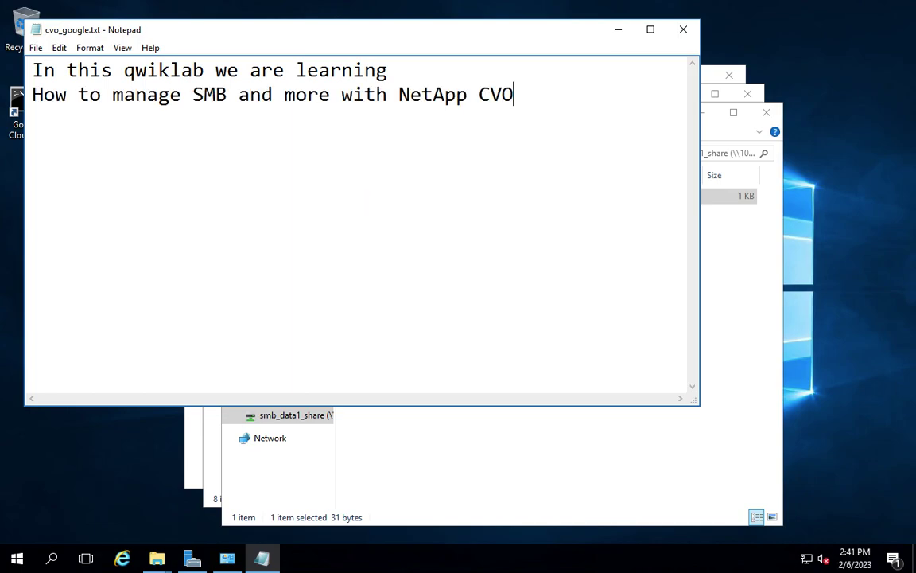
Step: Check the lab's saving instruction and save cvo_google.txt in Notepad
key("ctrl+Left")
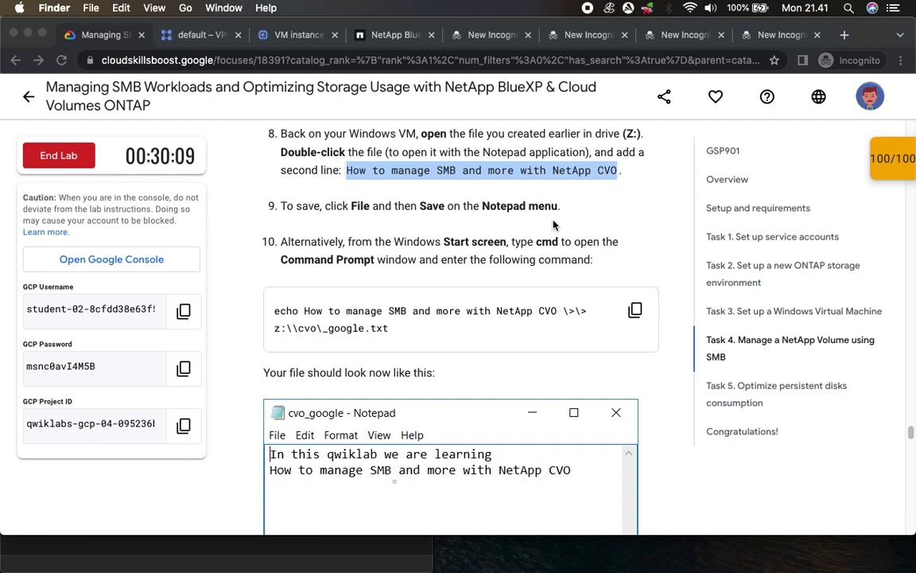
key("ctrl+Right")
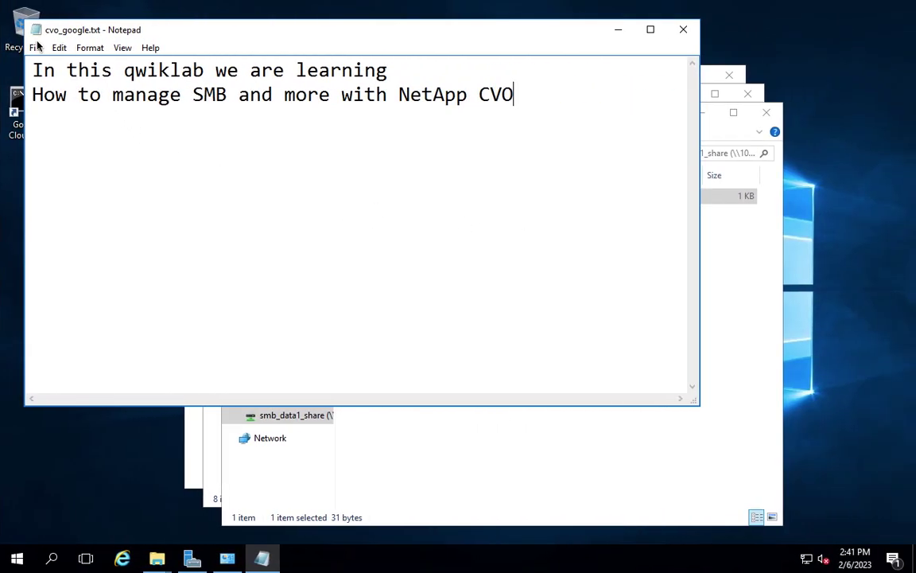
left_click(37, 46)
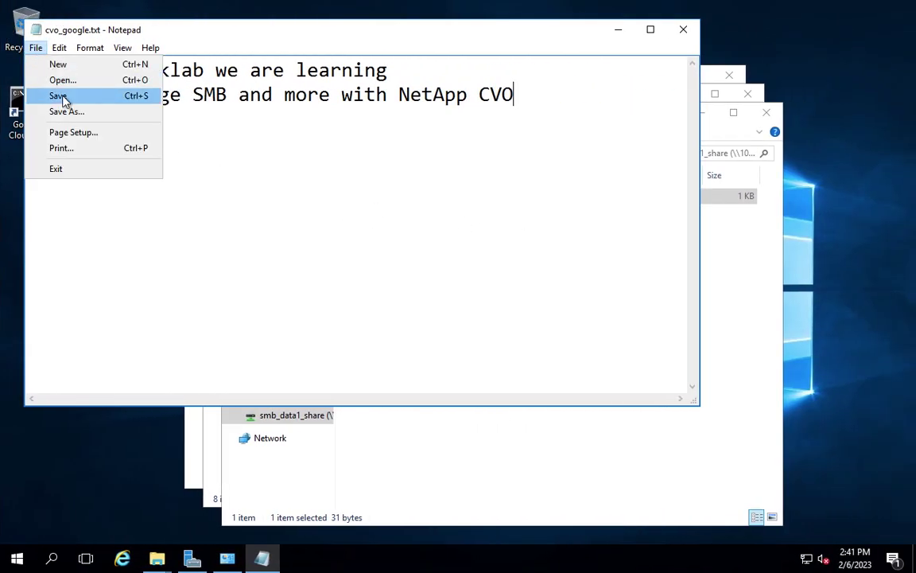
left_click(61, 96)
Step: Read the lab's steps on restoring previous versions, and close the cvo_google.txt Notepad window on the Windows VM
key("ctrl+Left")
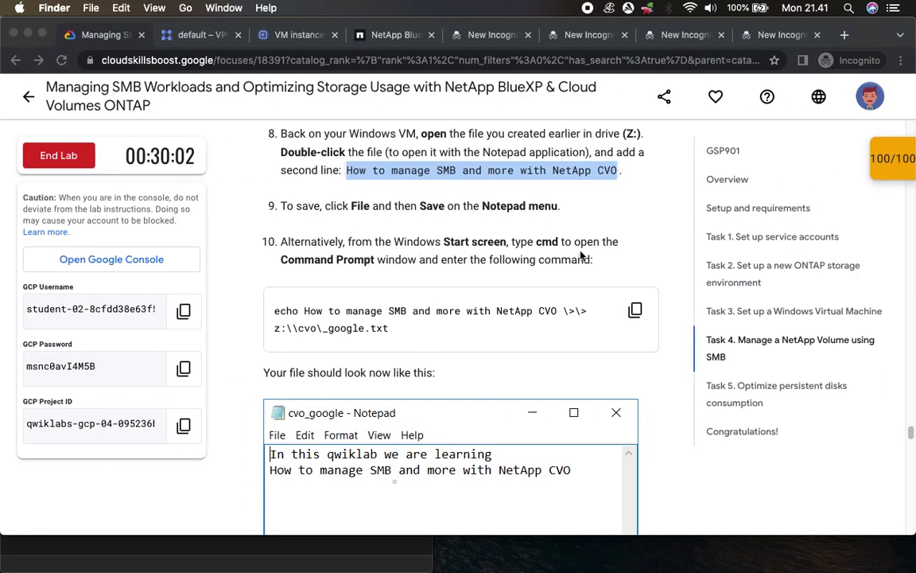
scroll(388, 397, "down", 1)
scroll(389, 405, "down", 10)
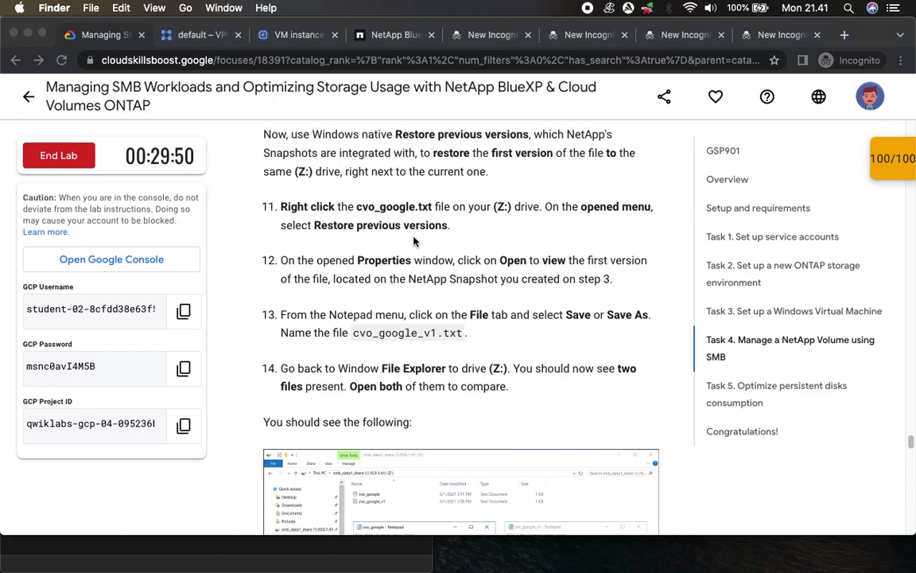
key("ctrl+Right")
left_click(483, 450)
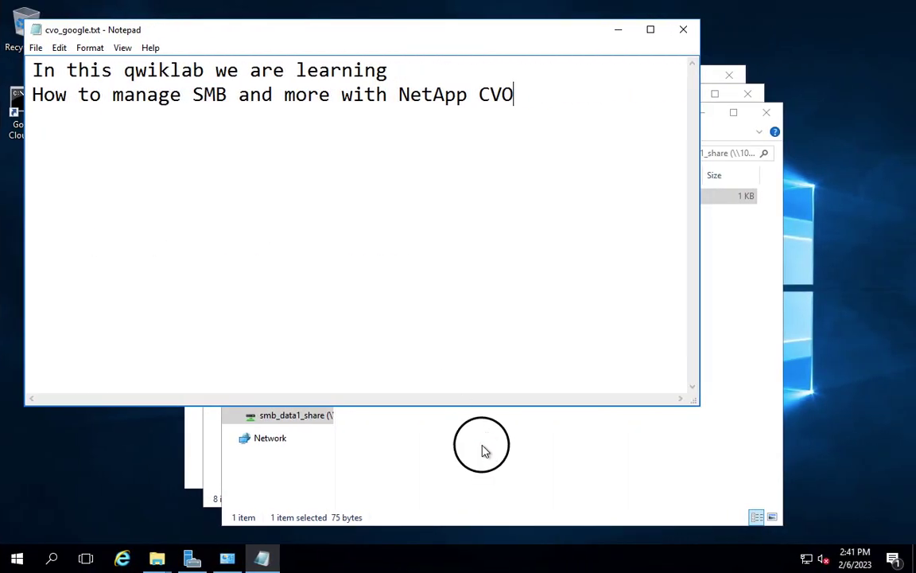
left_click(161, 31)
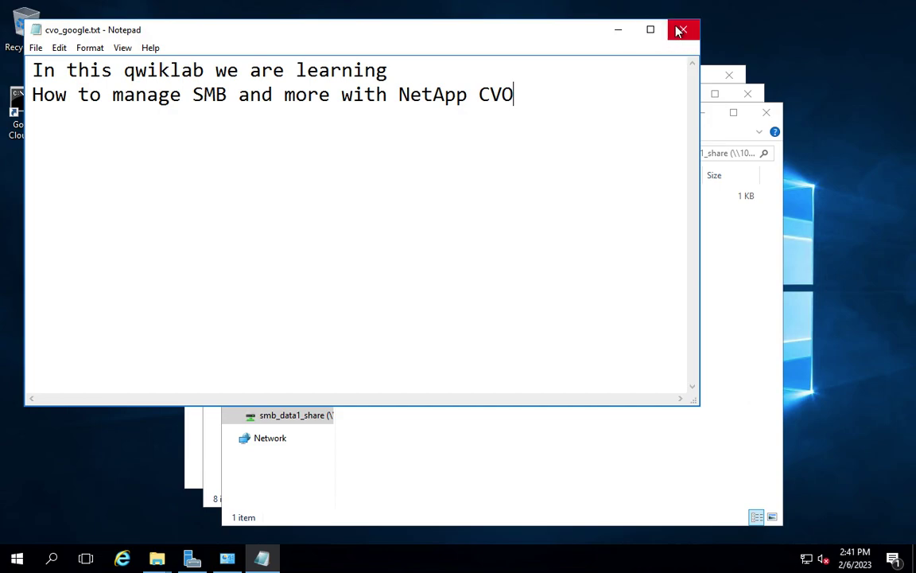
left_click(680, 30)
Step: Open Restore previous versions for cvo_google.txt on the Z: drive
left_click(406, 199)
right_click(405, 199)
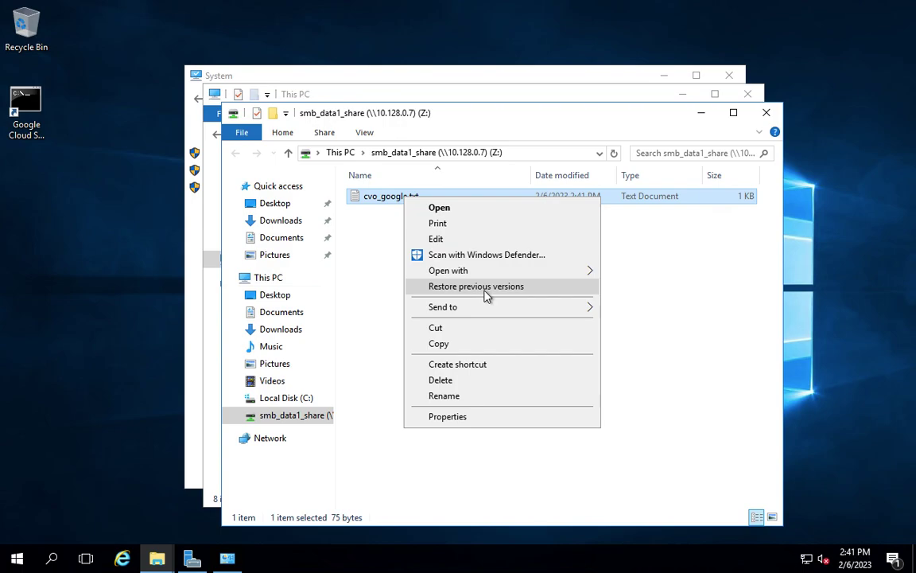
left_click(487, 295)
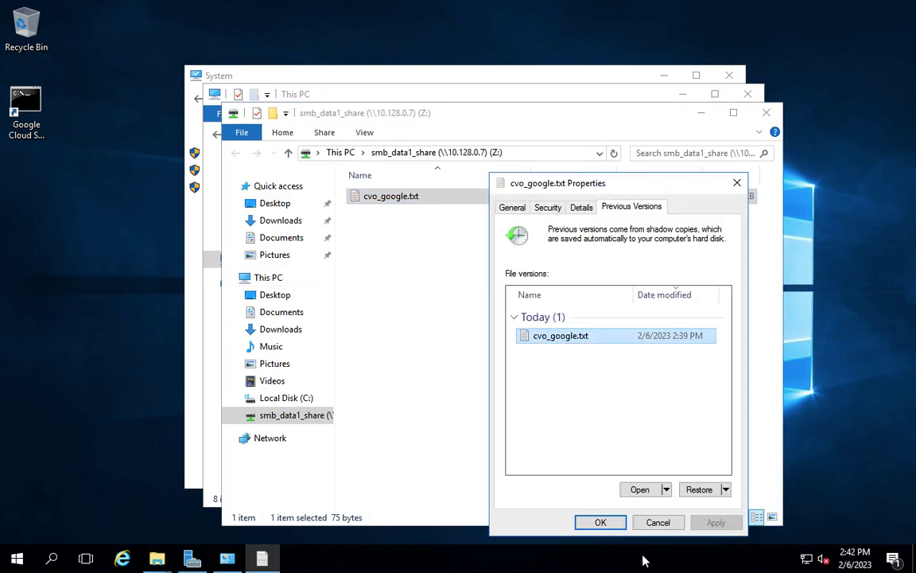
Step: View the 2/6/2023 2:39 PM version of cvo_google.txt in Notepad, close it, and compare with the lab's restore instructions
key("ctrl+Left")
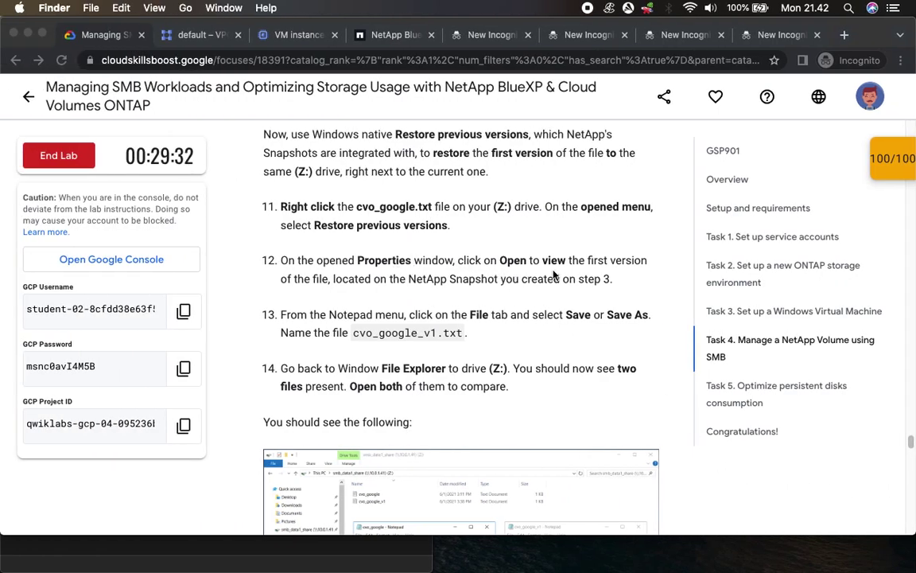
key("ctrl+Right")
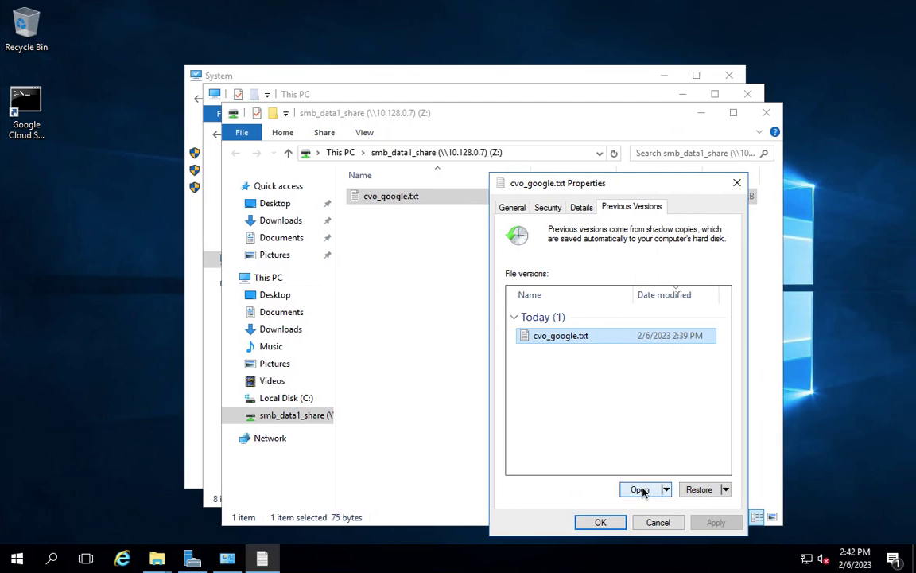
left_click(641, 490)
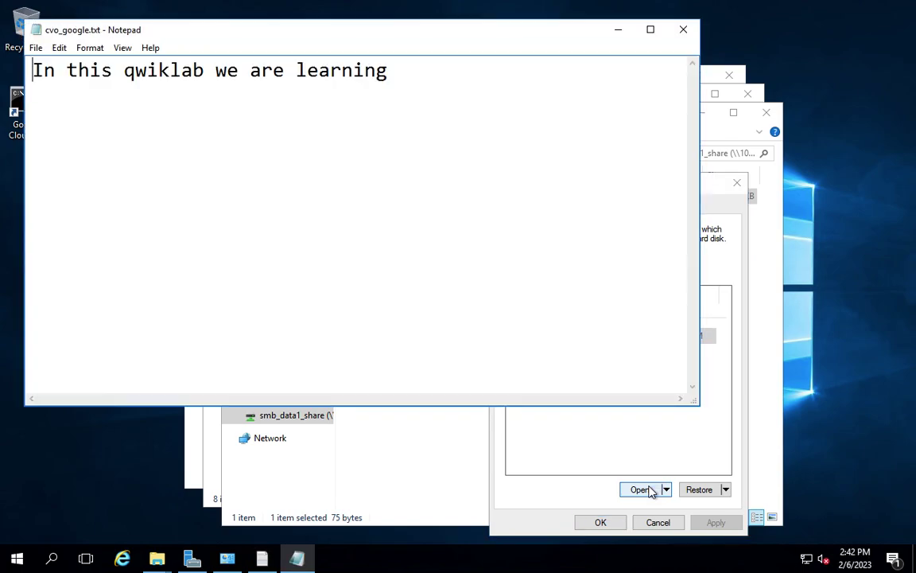
left_click(683, 30)
key("ctrl+Left")
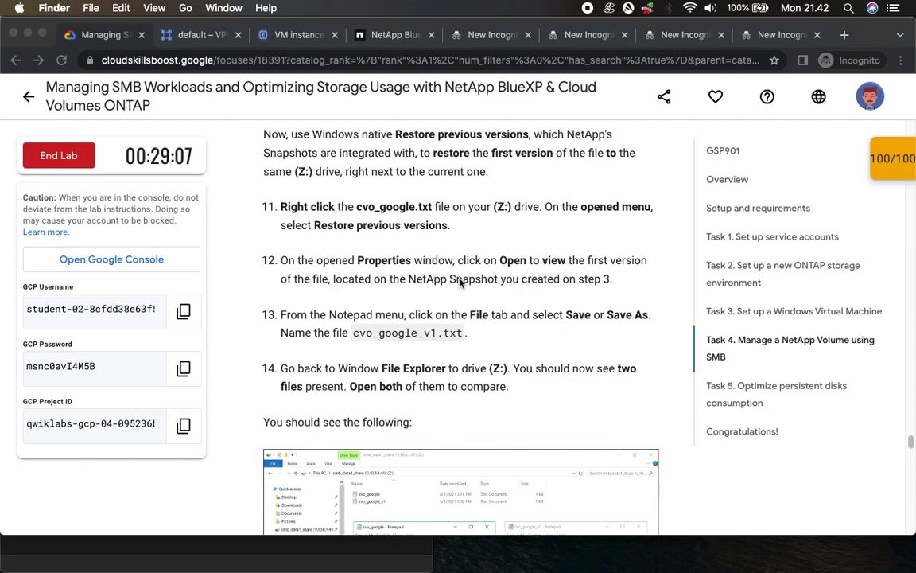
key("ctrl+Right")
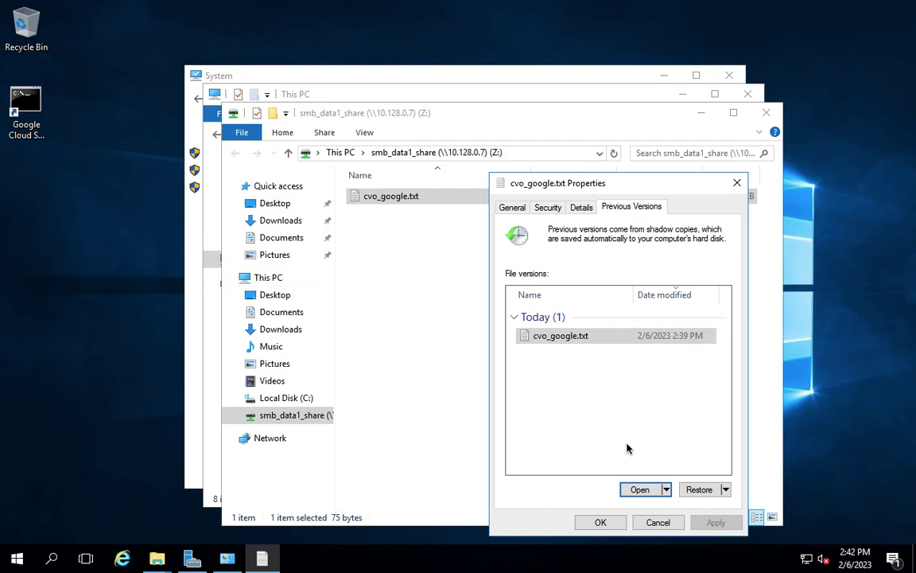
Step: Review the lab's restore steps 11 to 14 and copy the file name cvo_google_v1.txt from step 13
key("ctrl+Left")
scroll(480, 372, "down", 5)
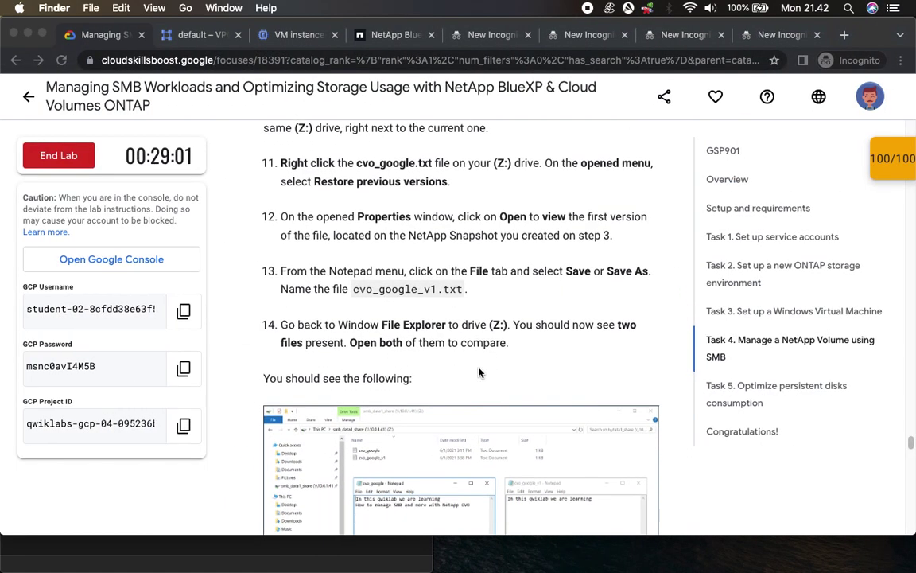
scroll(480, 371, "down", 1)
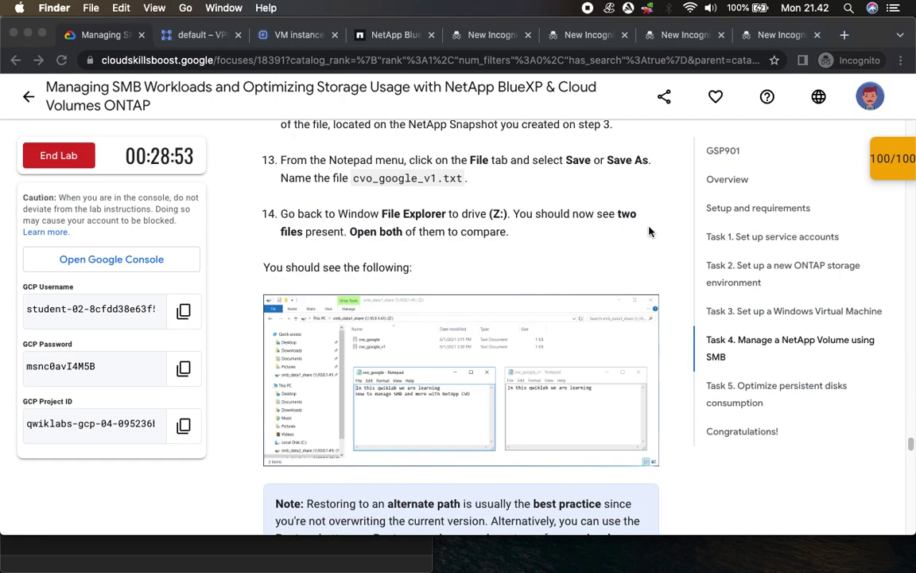
scroll(445, 275, "up", 4)
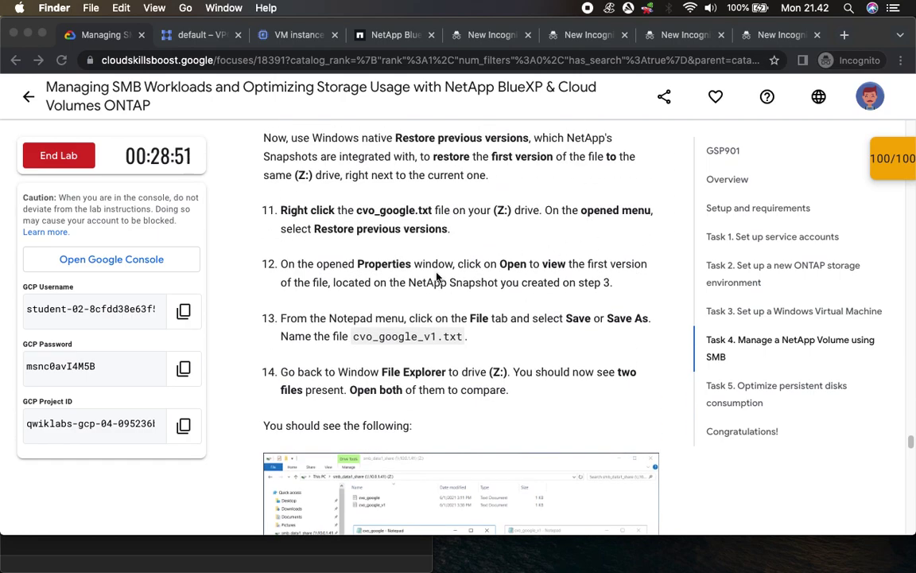
left_click(505, 263)
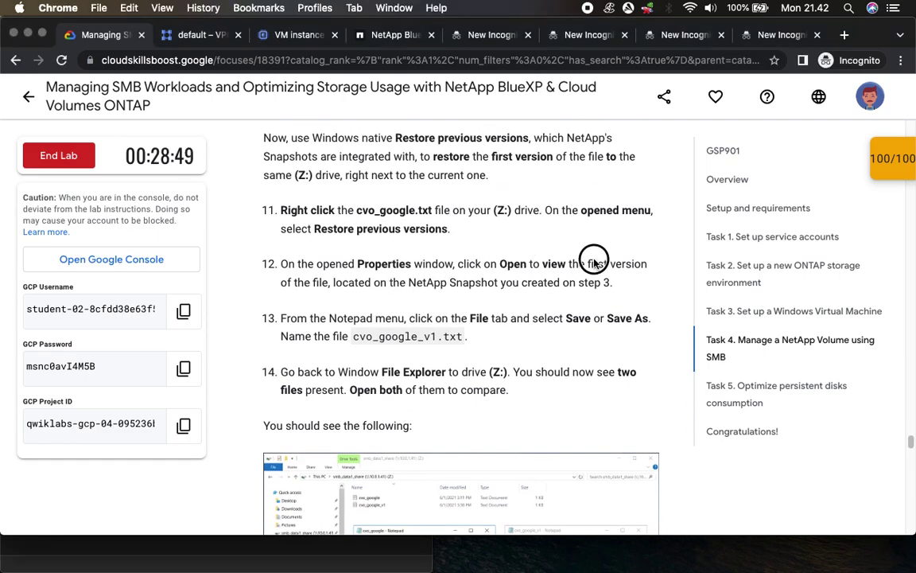
left_click_drag(503, 264, 597, 264)
scroll(404, 322, "down", 1)
left_click_drag(352, 322, 463, 318)
right_click(464, 318)
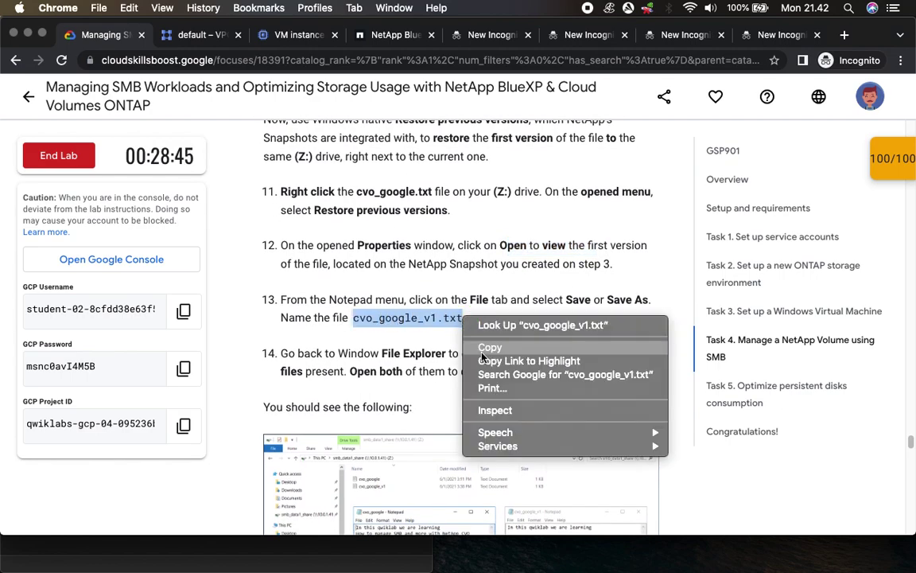
left_click(482, 354)
Step: On the Windows VM, open the previous version of cvo_google.txt in Notepad and save it as cvo_google_v1.txt on drive Z:
key("ctrl+Right")
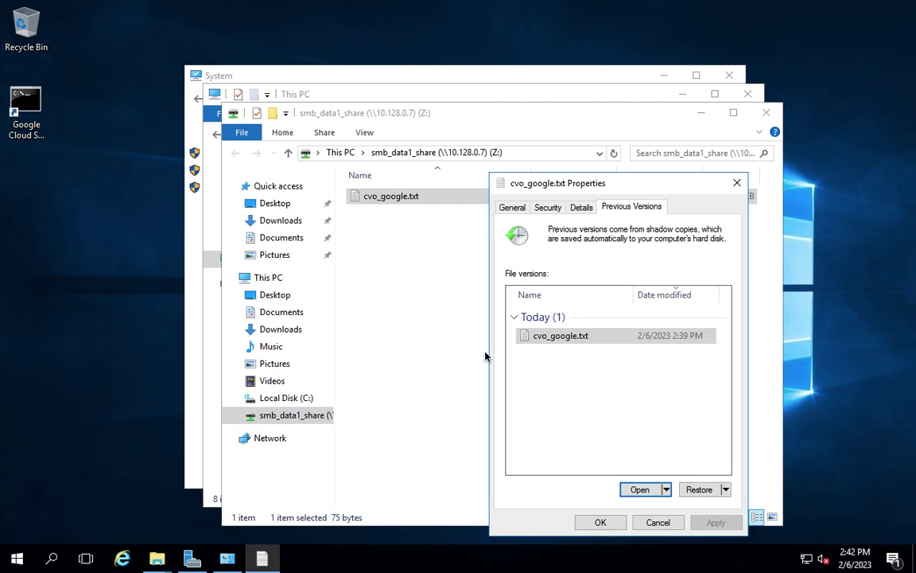
left_click(642, 490)
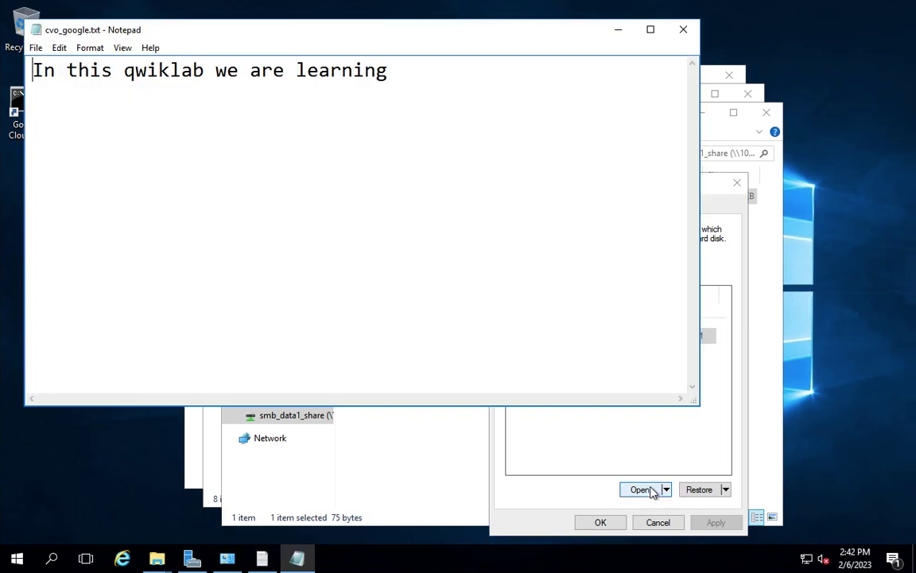
left_click(36, 48)
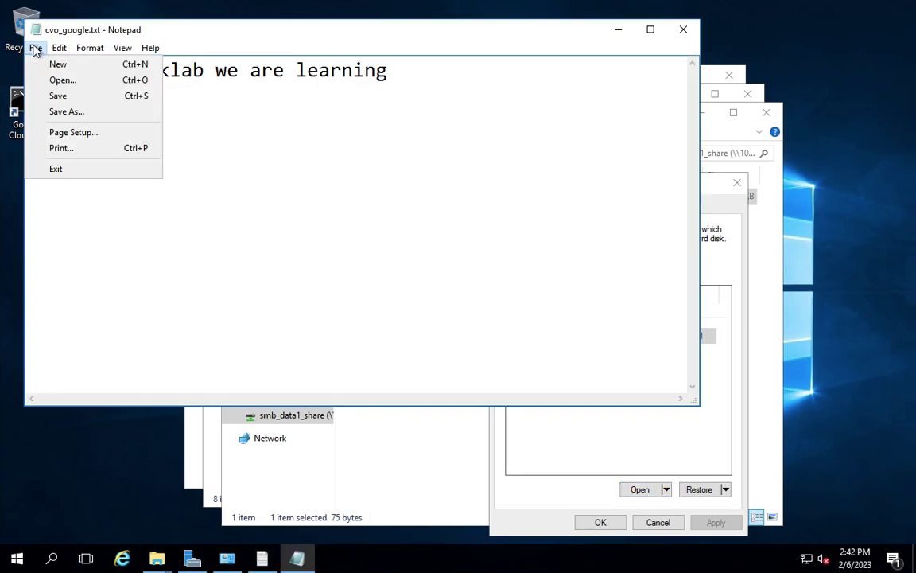
left_click(72, 112)
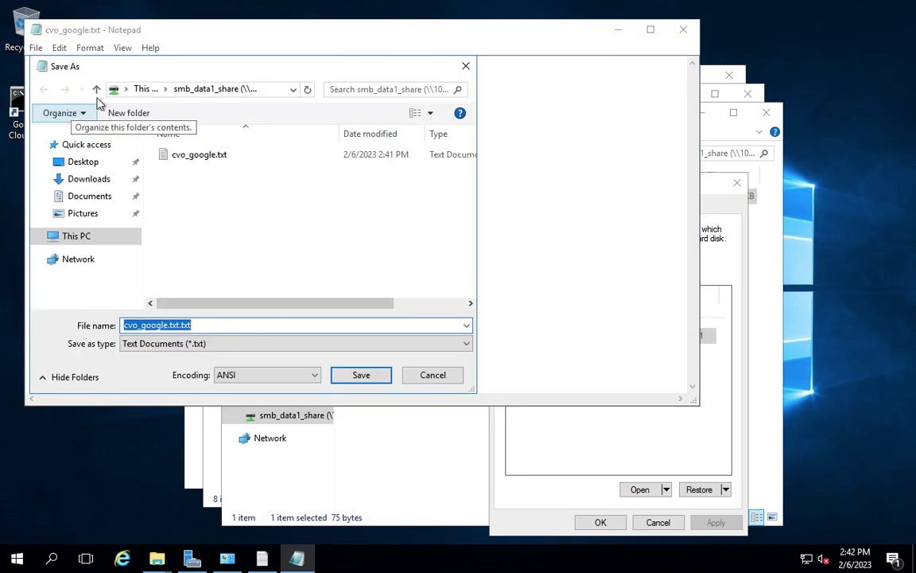
key("End")
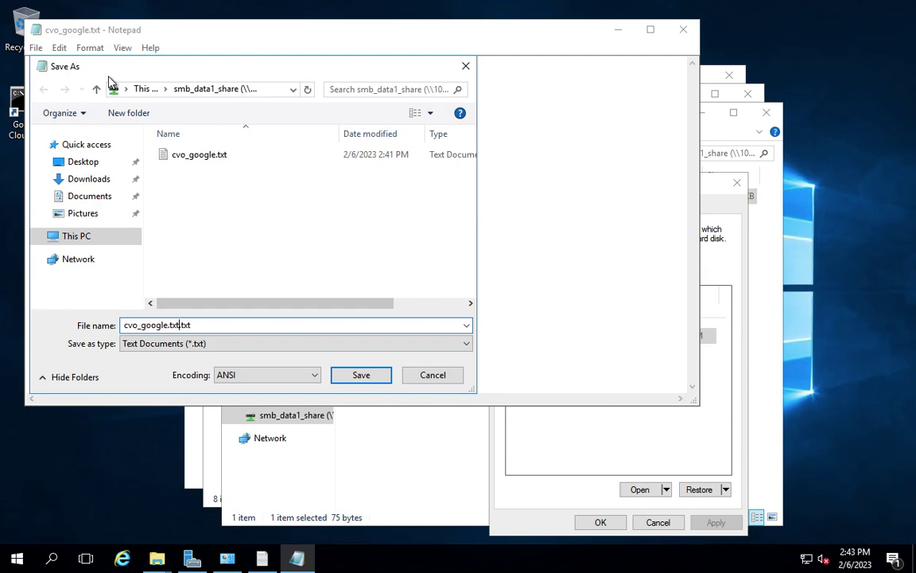
key("BackSpace")
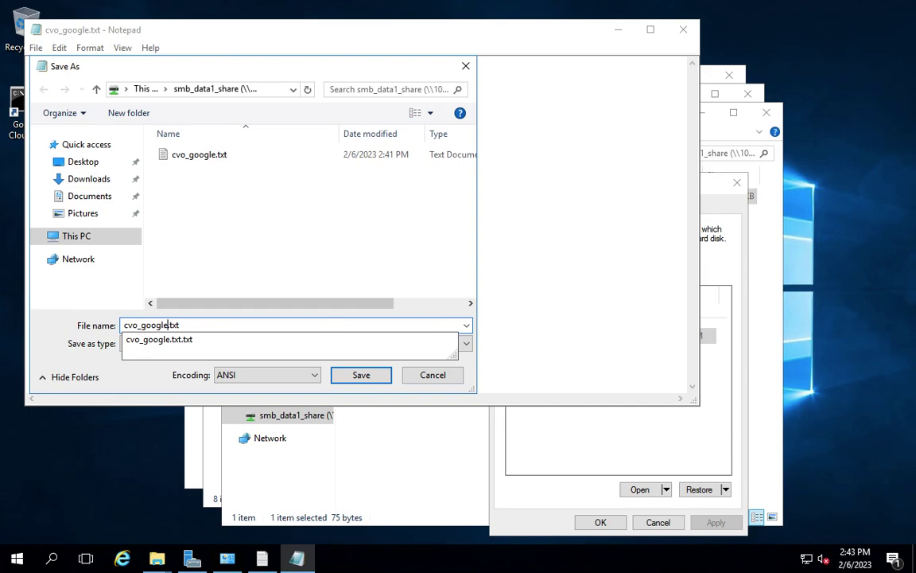
type("_")
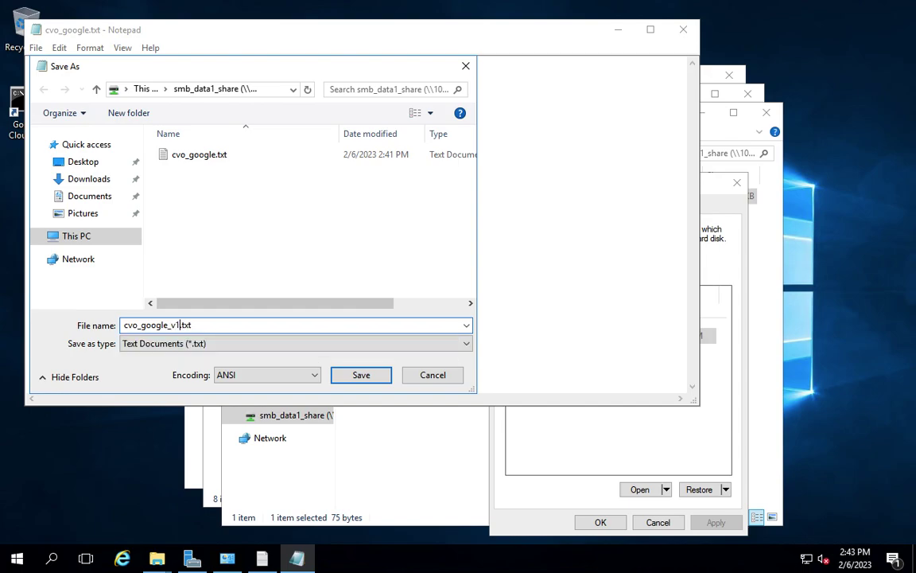
type("v1")
left_click(360, 377)
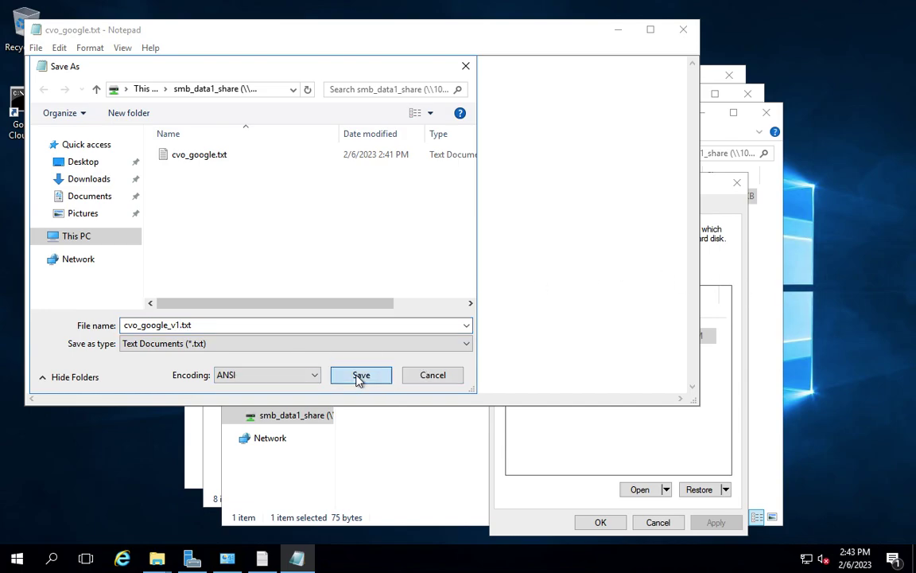
Step: Close Notepad, bring the Z: drive File Explorer window to the front and move it clear of the Properties dialog
left_click(684, 32)
left_click(407, 318)
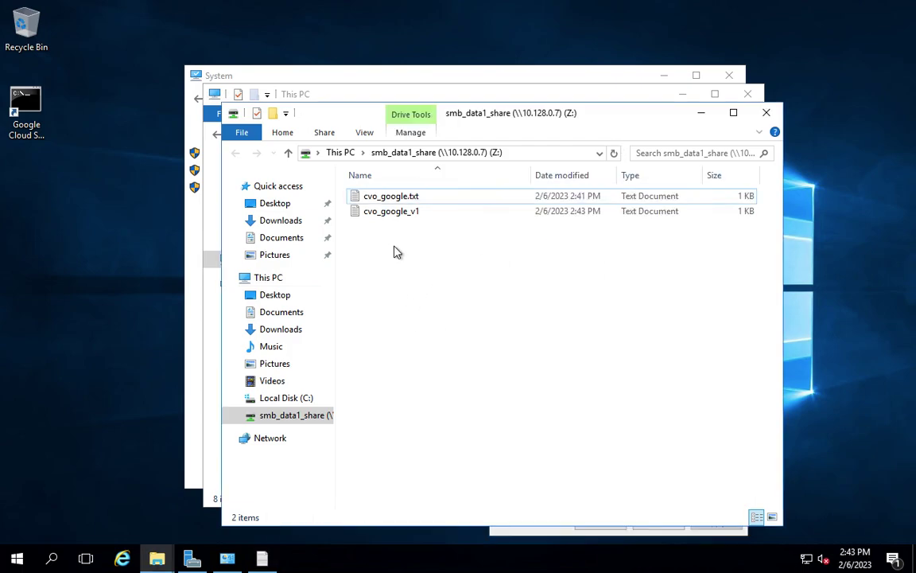
left_click_drag(533, 112, 477, 43)
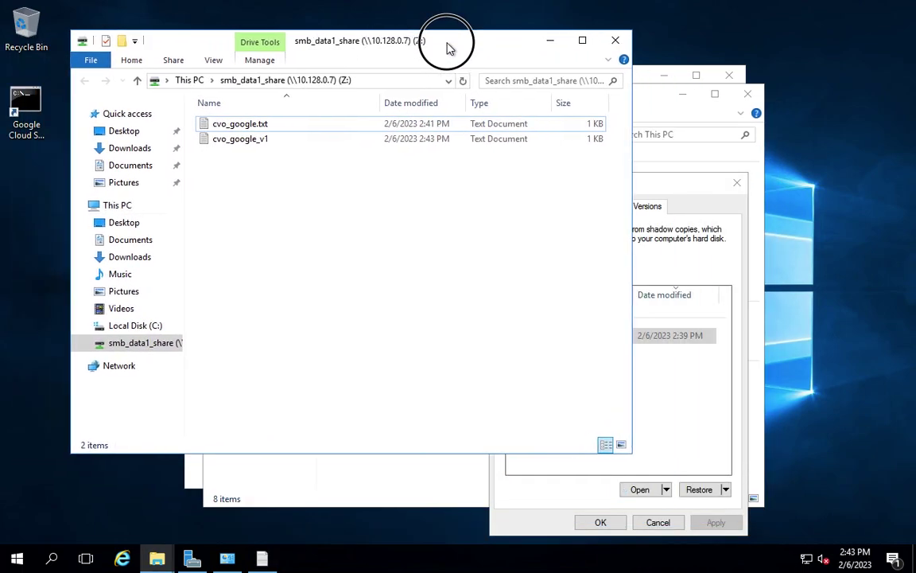
Step: Read the lab's expected restore result, the in-place restore note and the first steps of Task 5 on persistent disks
key("ctrl+Left")
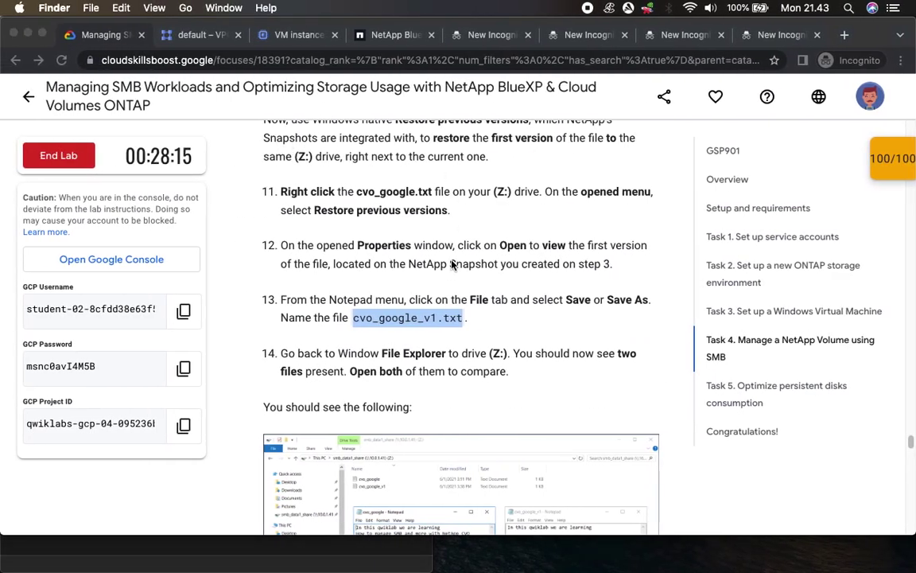
scroll(429, 407, "down", 3)
scroll(436, 410, "down", 3)
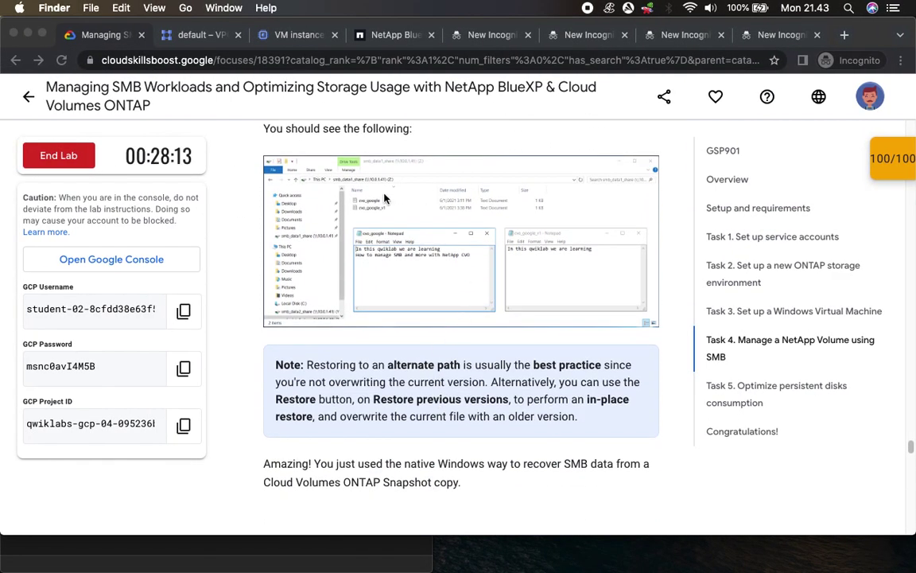
scroll(467, 348, "down", 4)
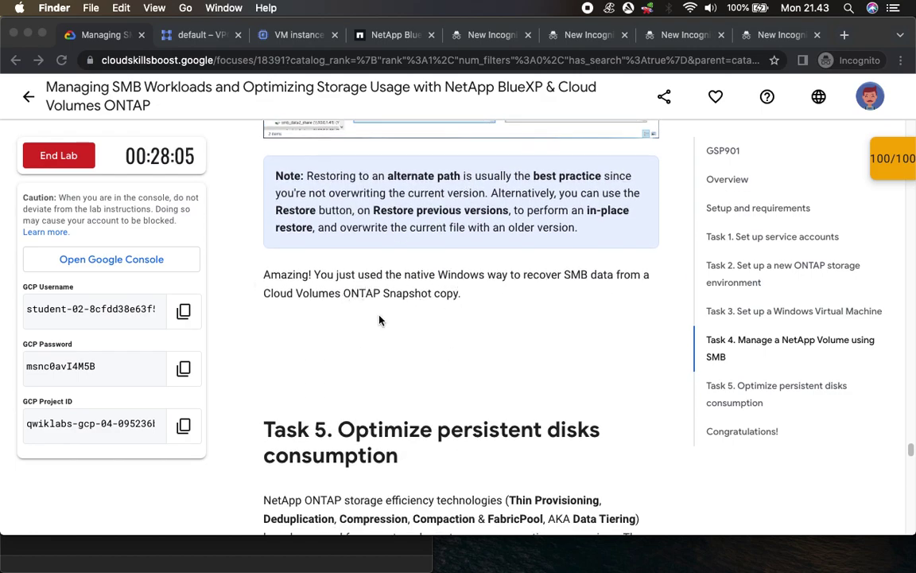
scroll(379, 319, "down", 5)
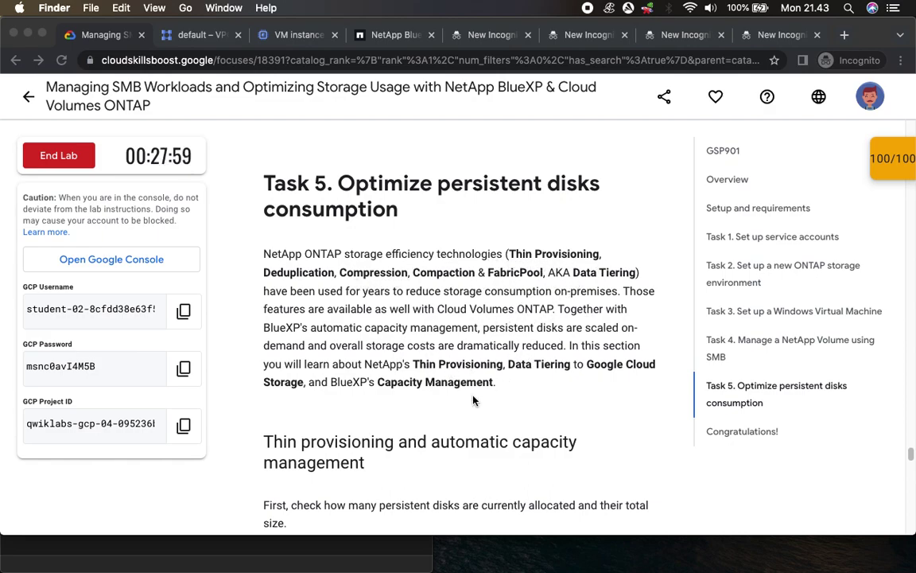
scroll(469, 350, "down", 5)
scroll(477, 350, "down", 4)
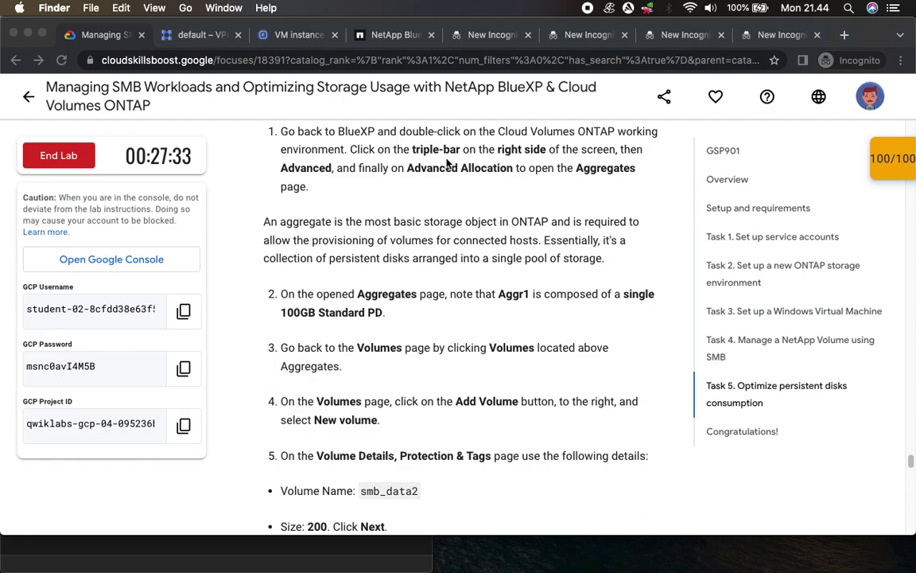
Step: Switch to NetApp BlueXP and open the default Cloud Volumes ONTAP working environment from the Canvas
left_click(389, 33)
mouse_move(188, 326)
mouse_move(24, 134)
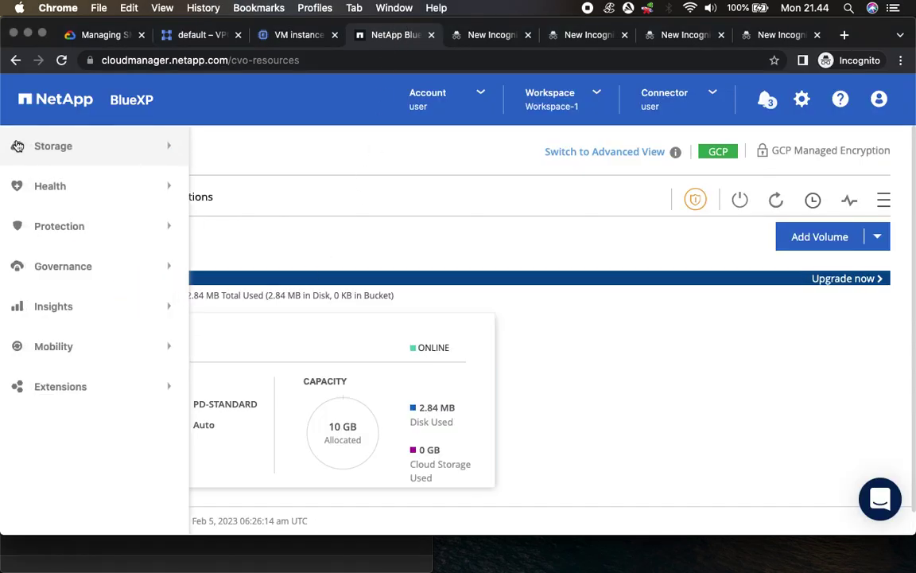
left_click(123, 102)
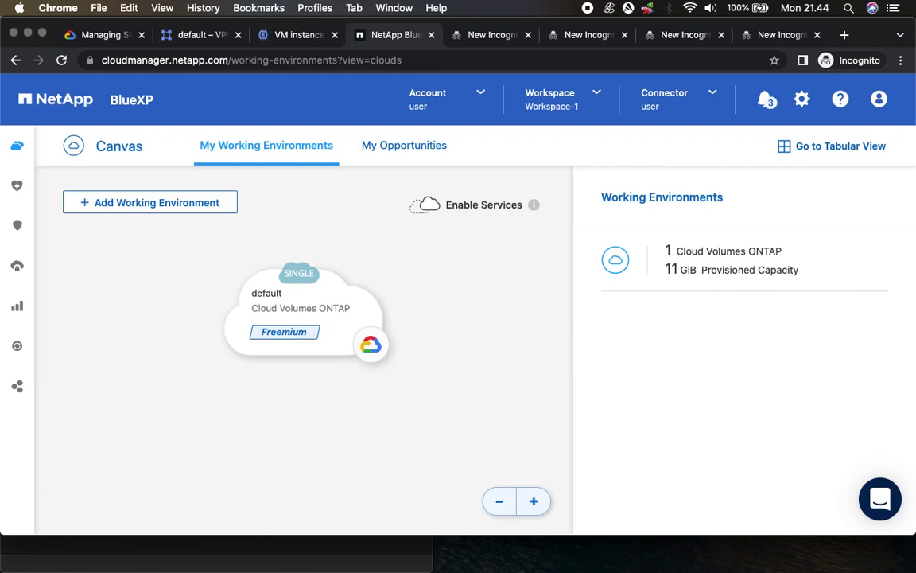
double_click(323, 312)
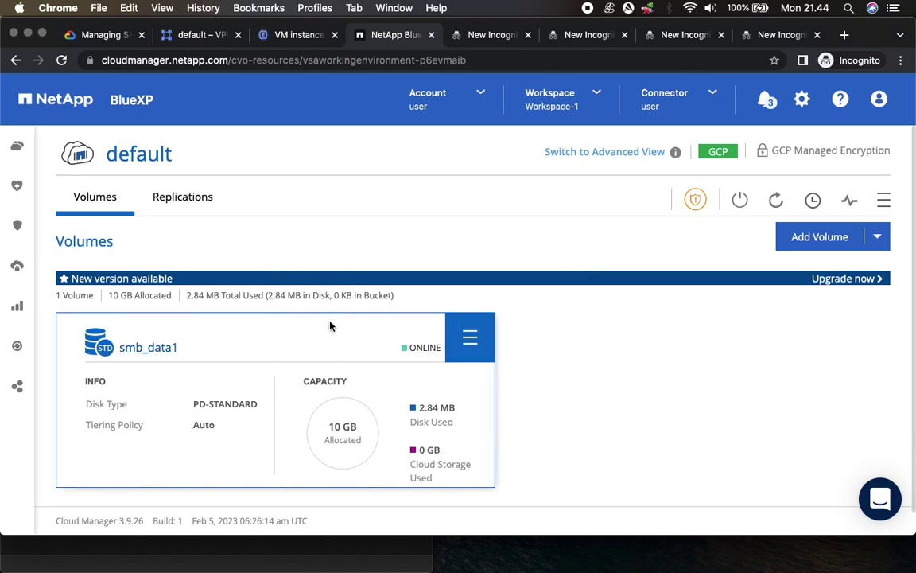
left_click(884, 203)
left_click(775, 415)
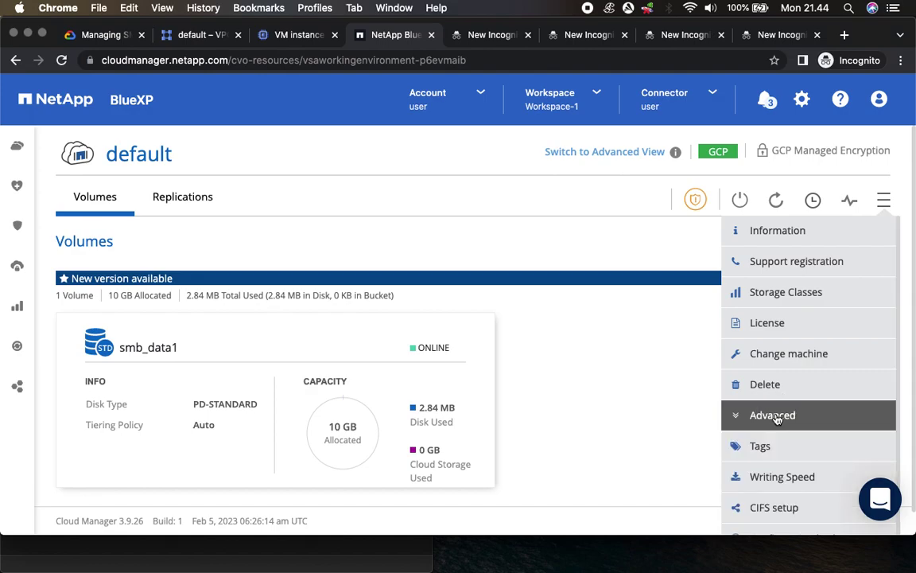
scroll(811, 430, "down", 1)
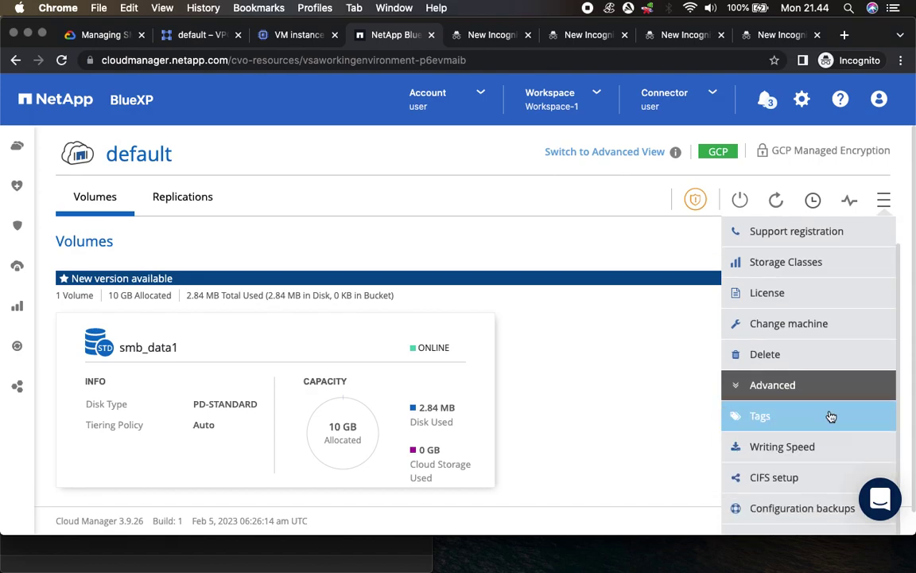
scroll(808, 390, "down", 1)
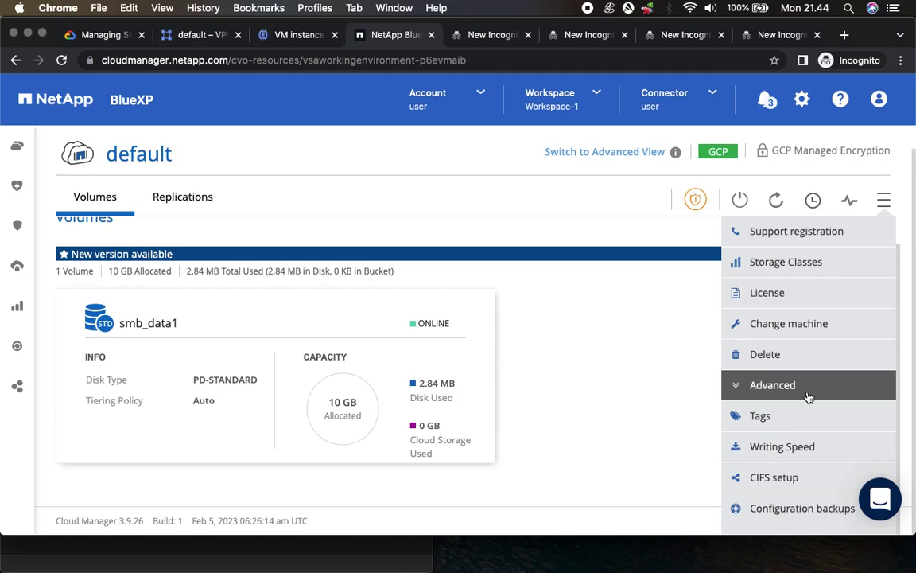
scroll(802, 402, "up", 1)
scroll(804, 413, "up", 1)
scroll(804, 413, "down", 1)
scroll(859, 366, "down", 1)
Step: Open the Aggregates page of the default working environment through its Advanced allocation option
key("super+minus")
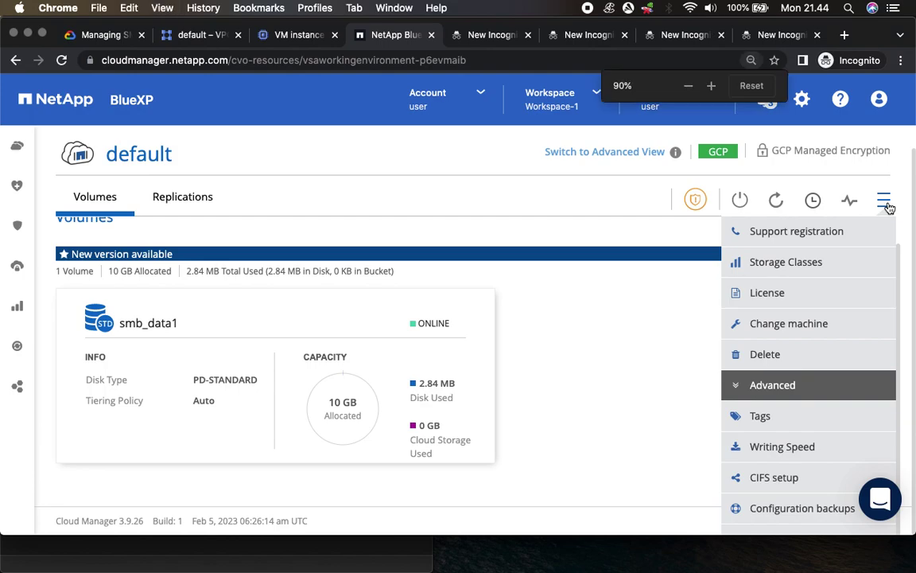
key("super+minus")
key("super+minus")
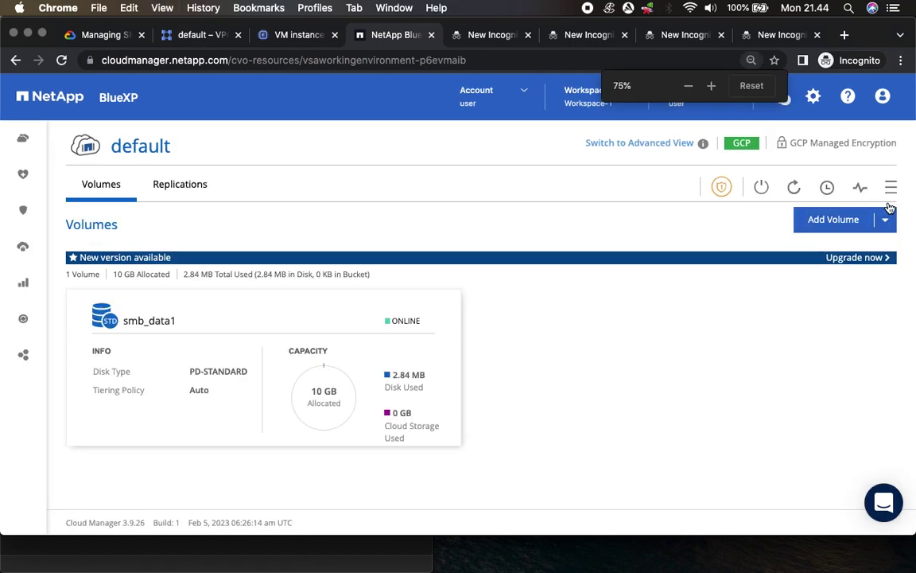
key("super+minus")
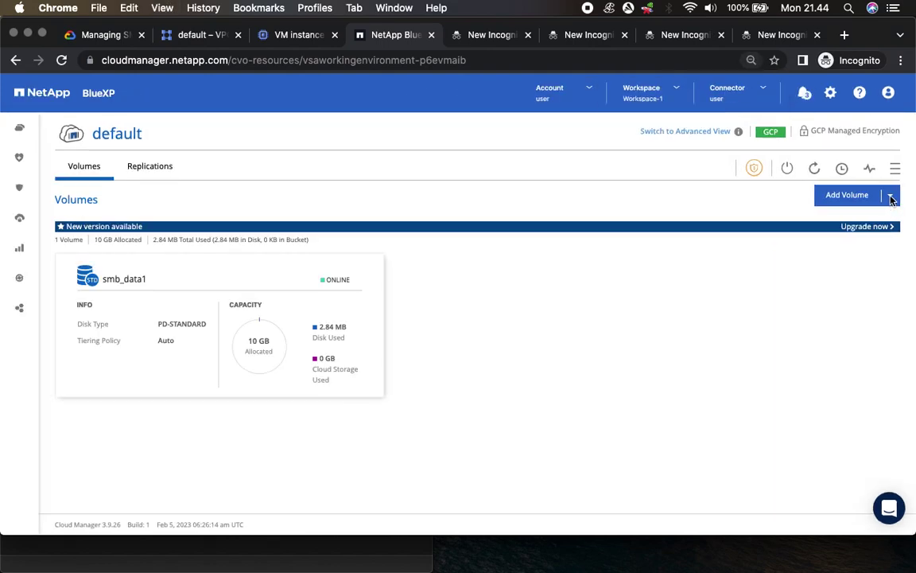
left_click(899, 160)
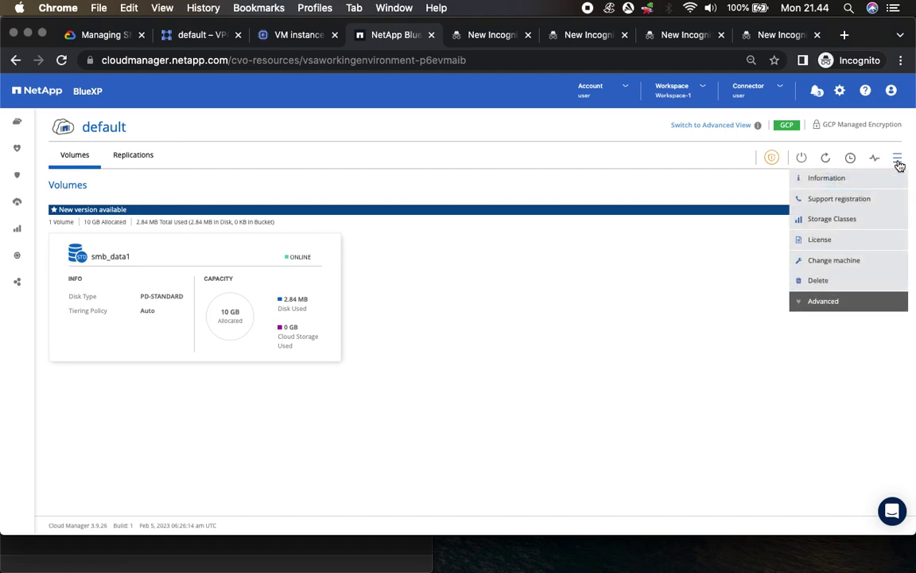
left_click(837, 301)
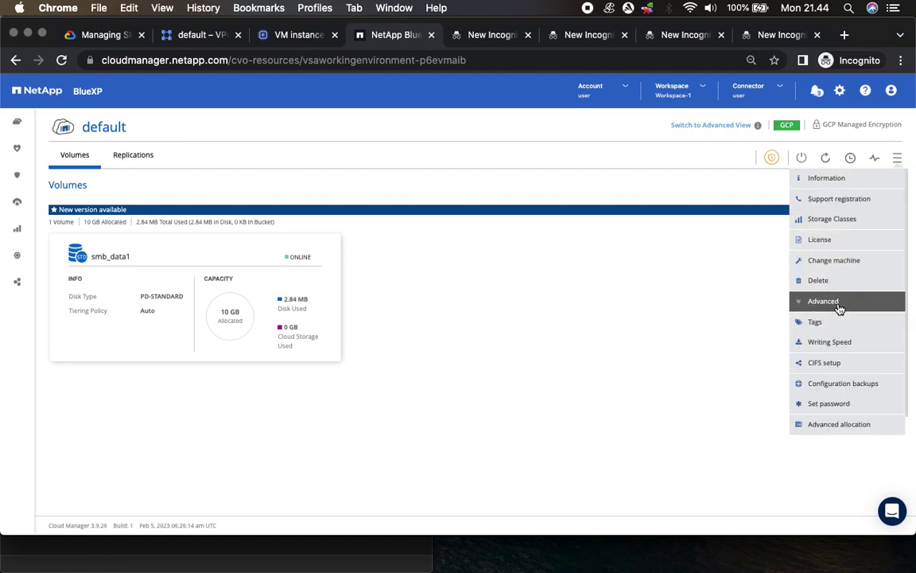
left_click(849, 430)
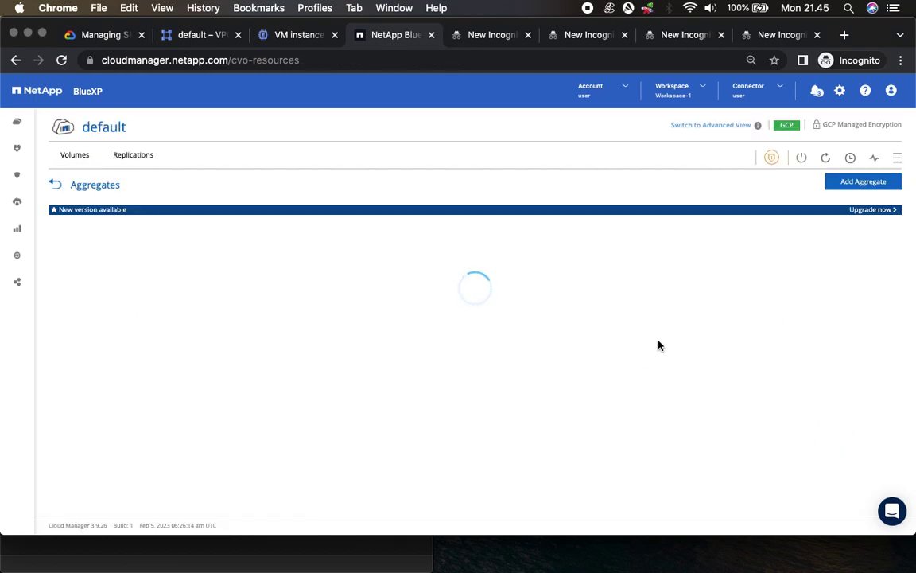
key("super+0")
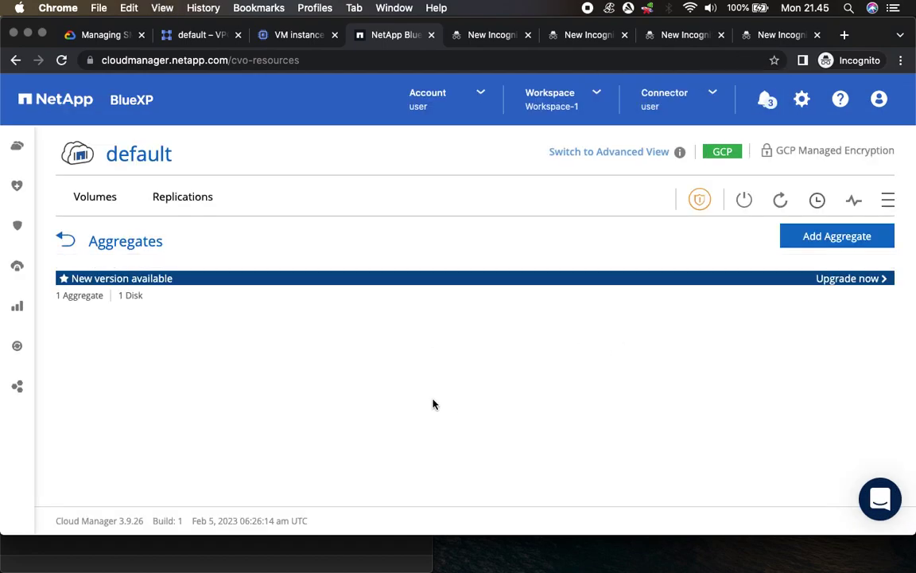
Step: Read the lab's Task 5 steps on the Aggregates page and the new volume's settings
left_click(105, 36)
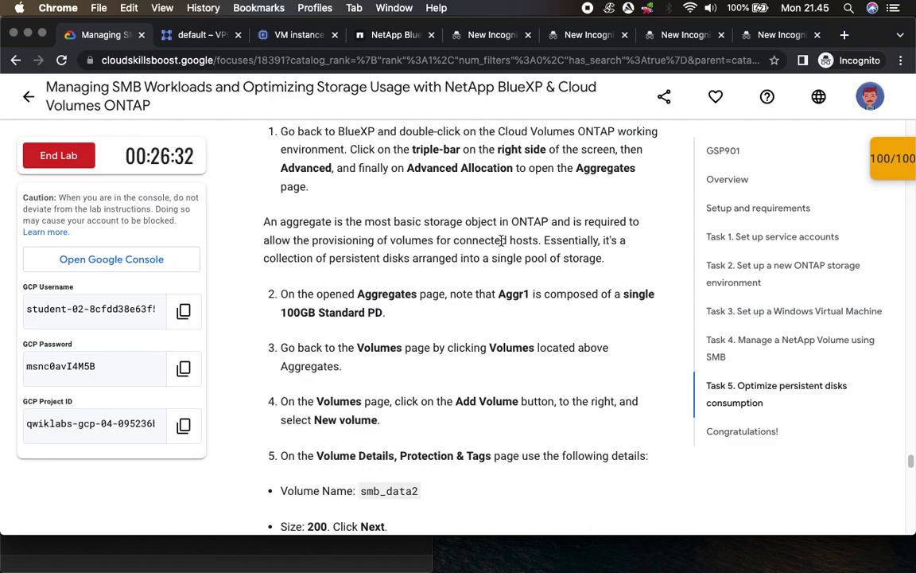
left_click_drag(408, 168, 642, 173)
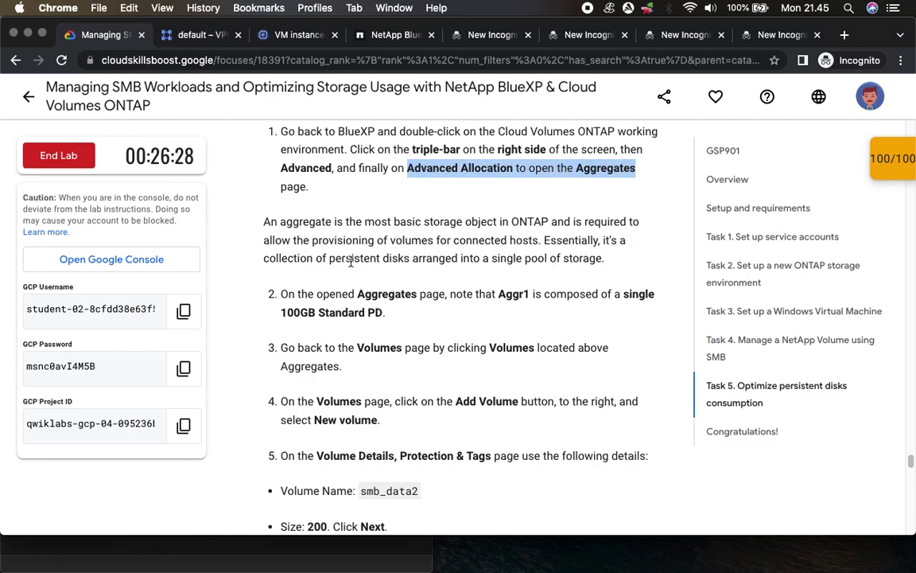
scroll(379, 334, "down", 3)
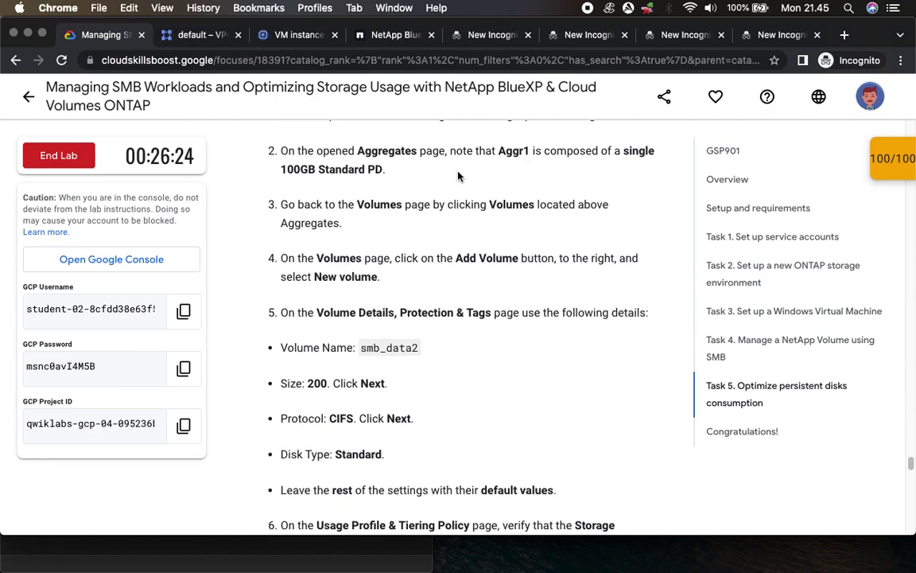
Step: Return to BlueXP, go back to the Volumes page and reopen the Aggregates page through the Advanced allocation option
left_click(400, 35)
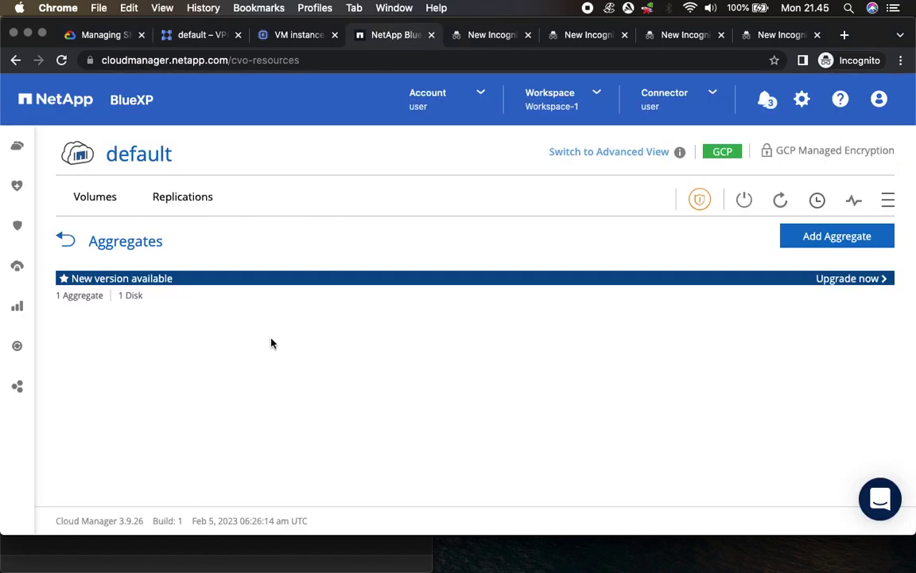
left_click(108, 199)
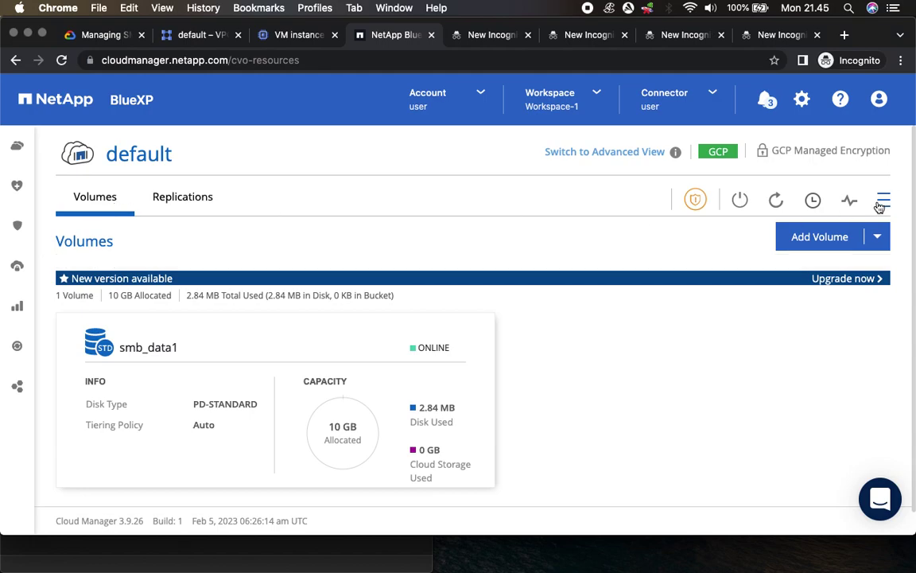
key("super+minus")
key("super+plus")
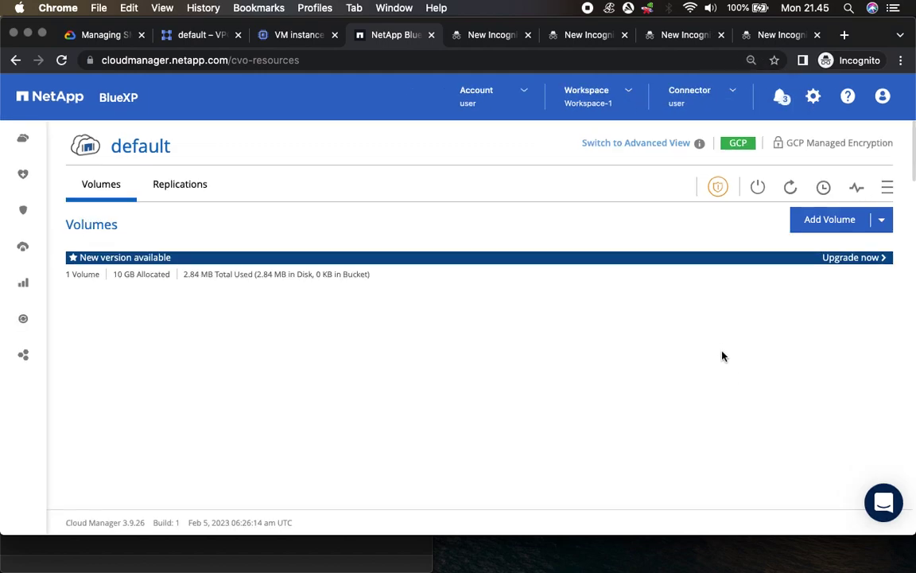
left_click(895, 188)
left_click(799, 381)
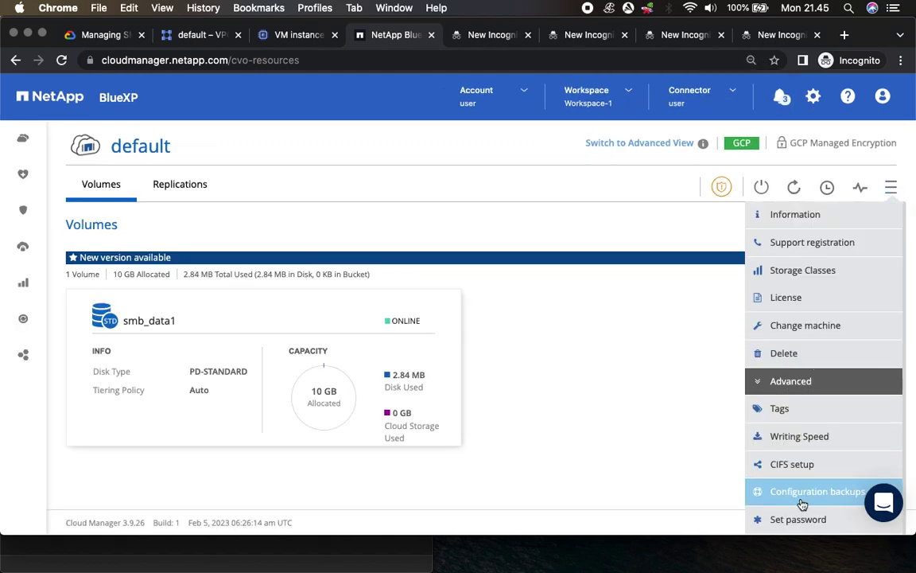
key("super+minus")
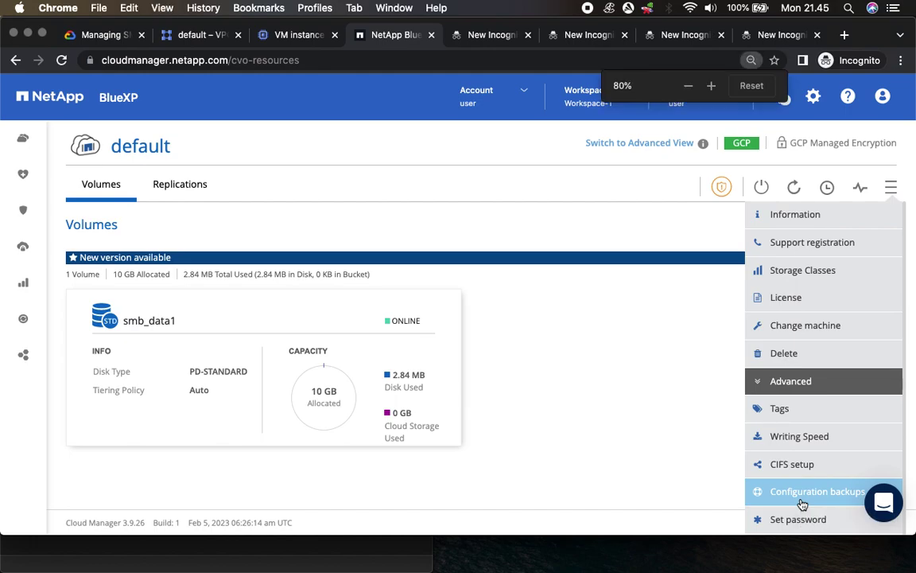
left_click(895, 177)
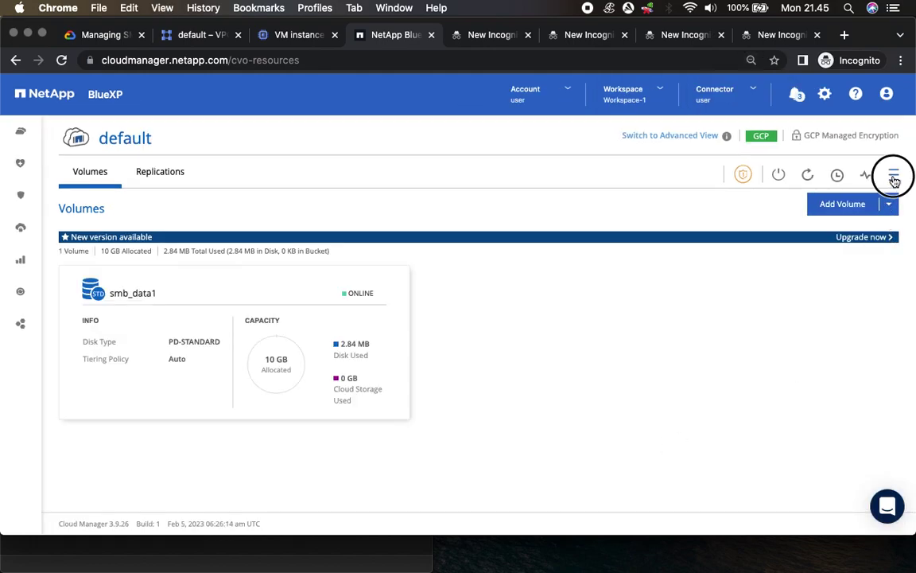
left_click(819, 350)
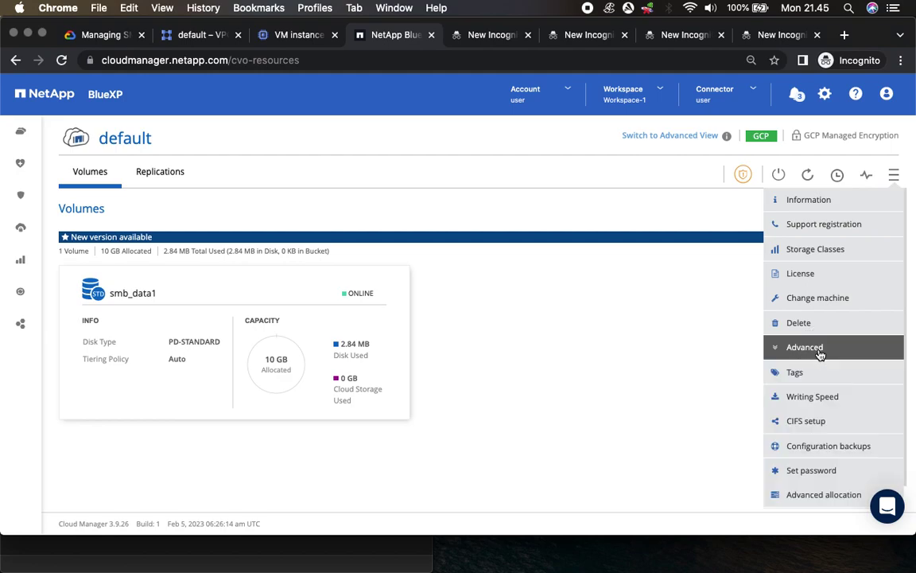
left_click(809, 496)
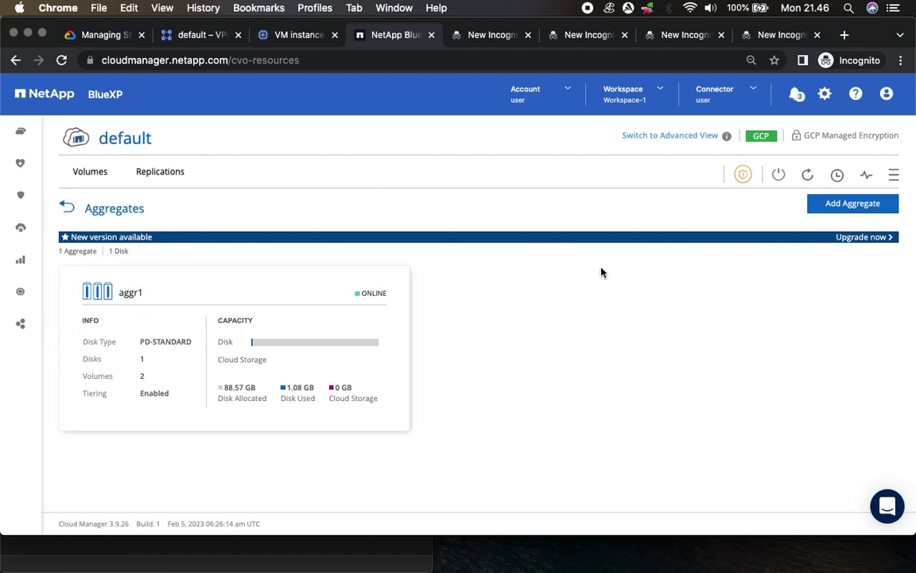
Step: Compare aggr1's disk type, disk count and capacity in BlueXP with the lab's note about its composition
key("super+0")
key("super+equal")
key("super+equal")
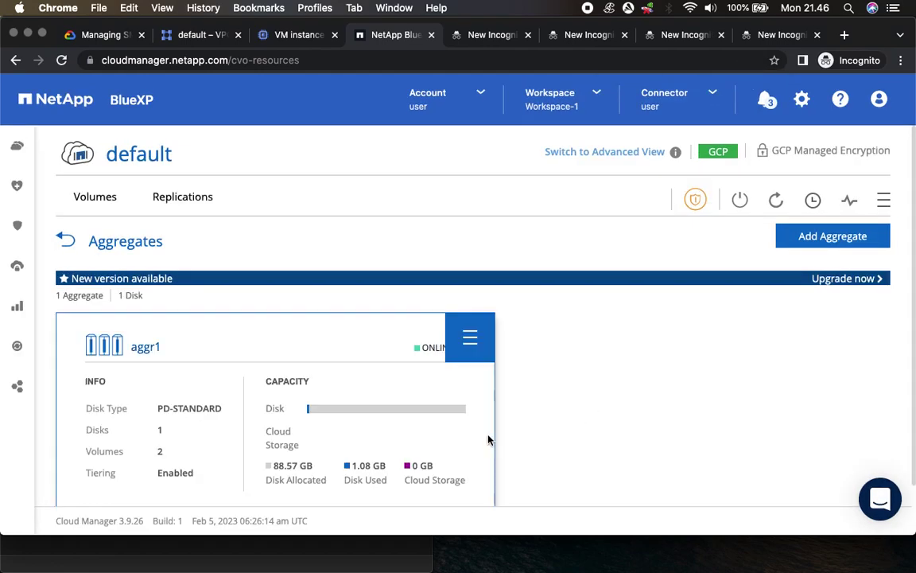
left_click(101, 33)
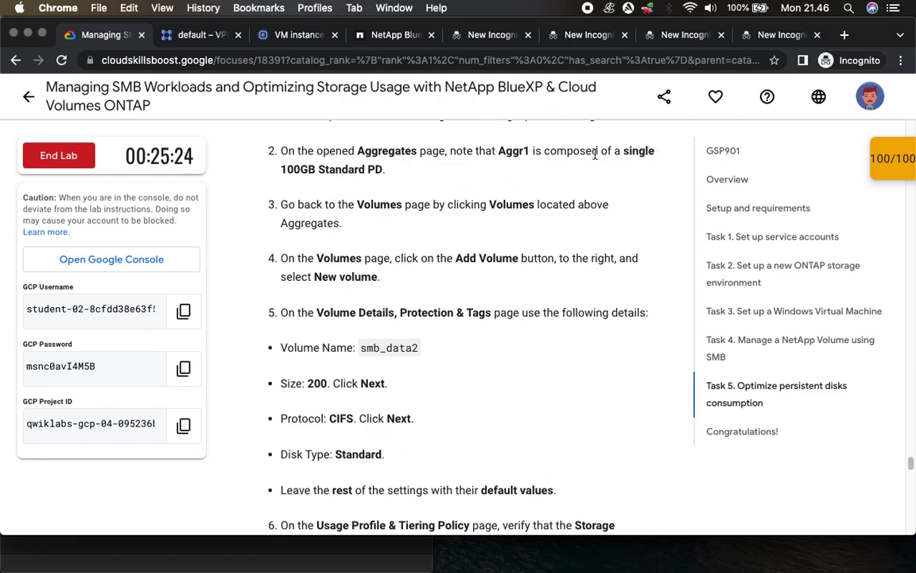
left_click_drag(636, 156, 629, 179)
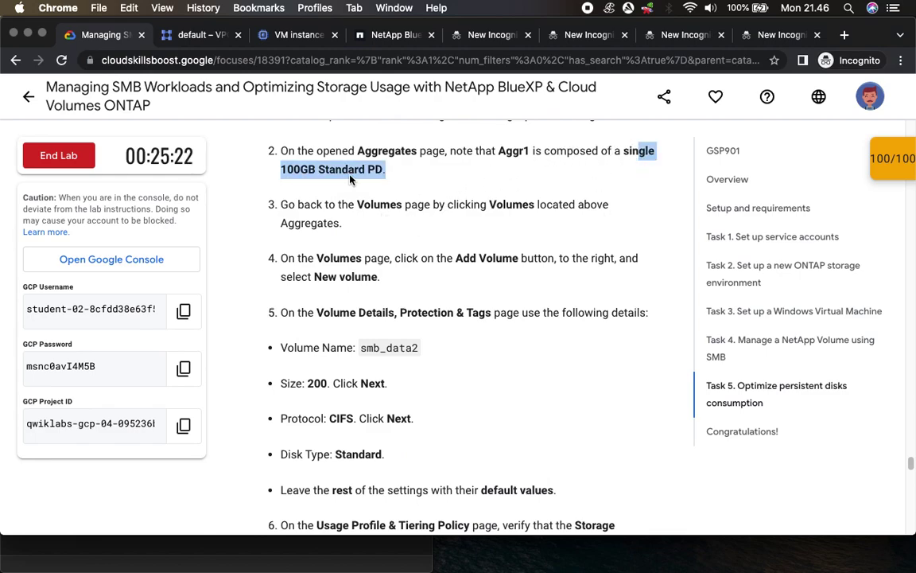
left_click(387, 35)
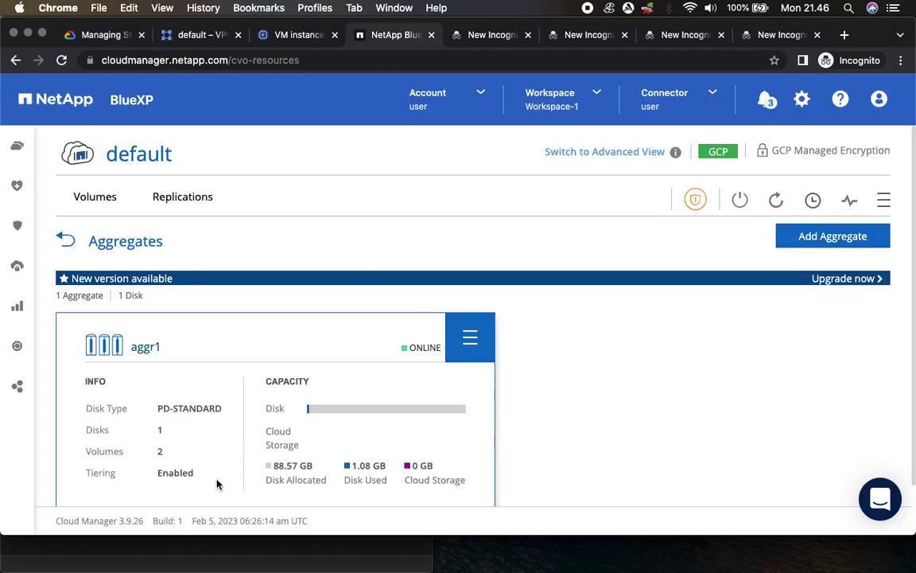
scroll(187, 438, "down", 2)
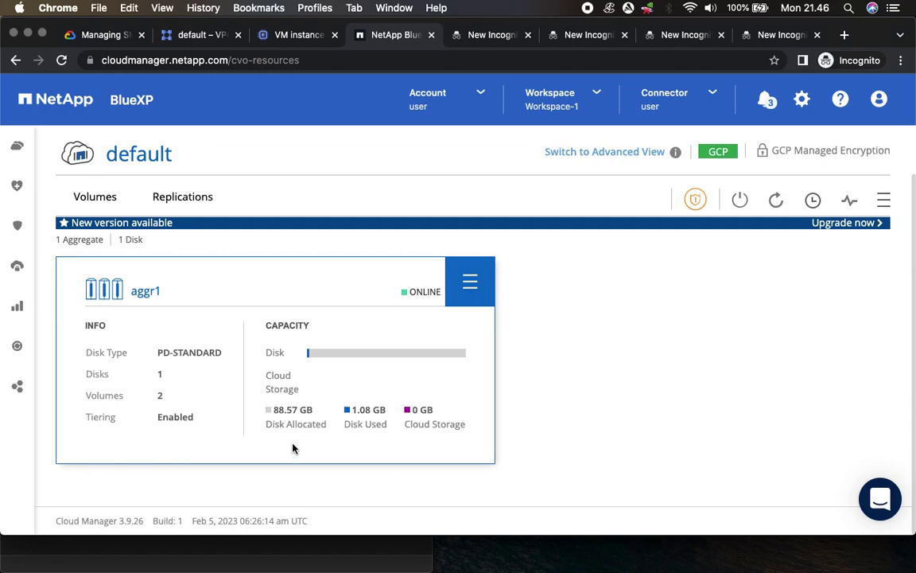
scroll(292, 449, "up", 1)
scroll(292, 445, "up", 1)
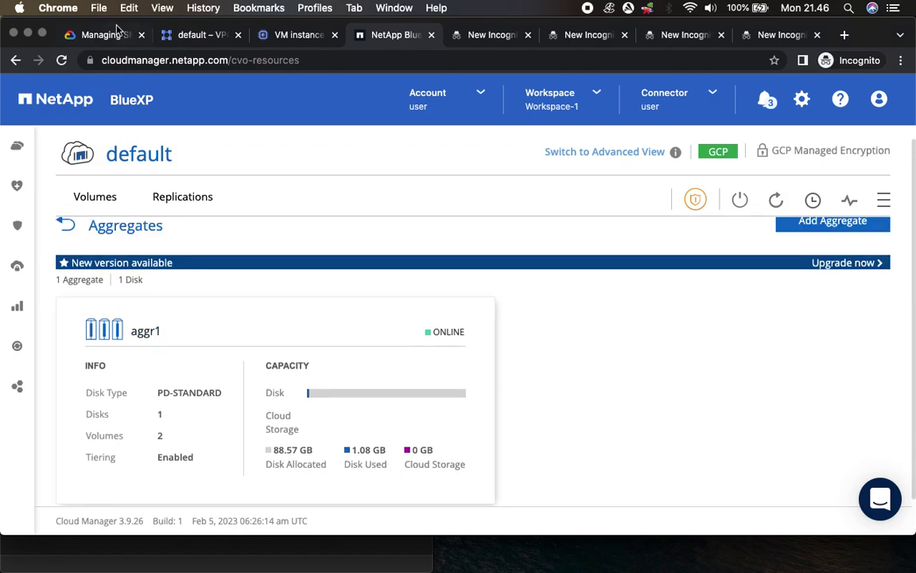
Step: Read the lab's Add Volume instruction, then open the Volumes page of the default working environment in BlueXP
left_click(107, 34)
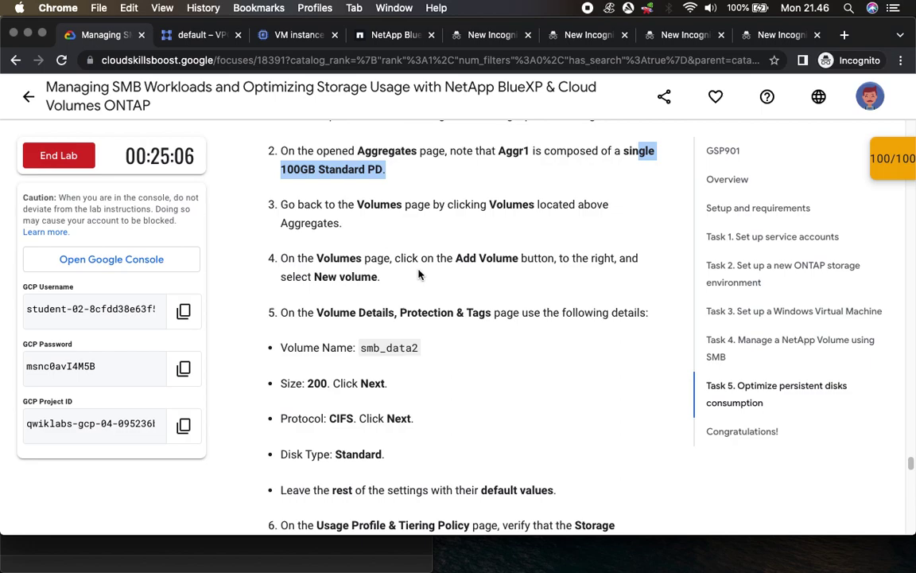
left_click_drag(456, 261, 519, 261)
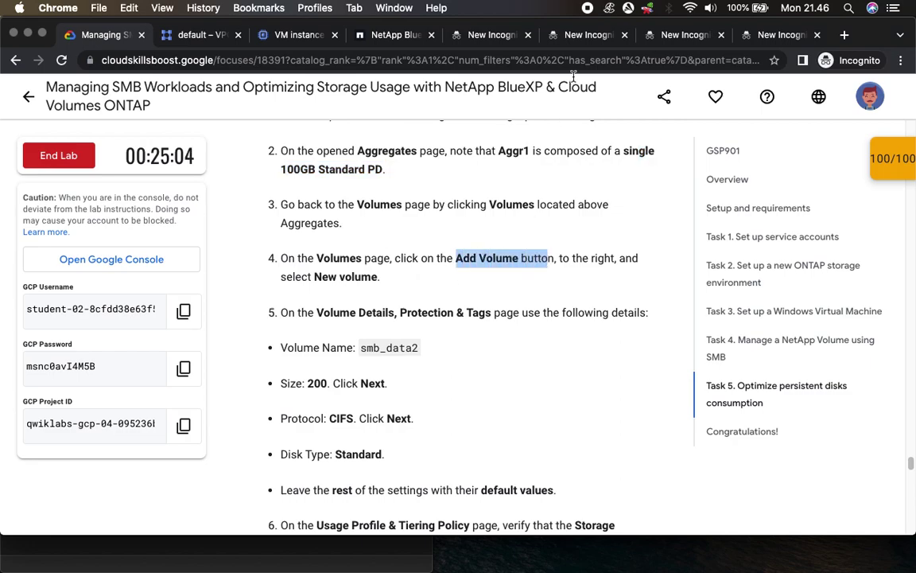
left_click(486, 35)
left_click(398, 35)
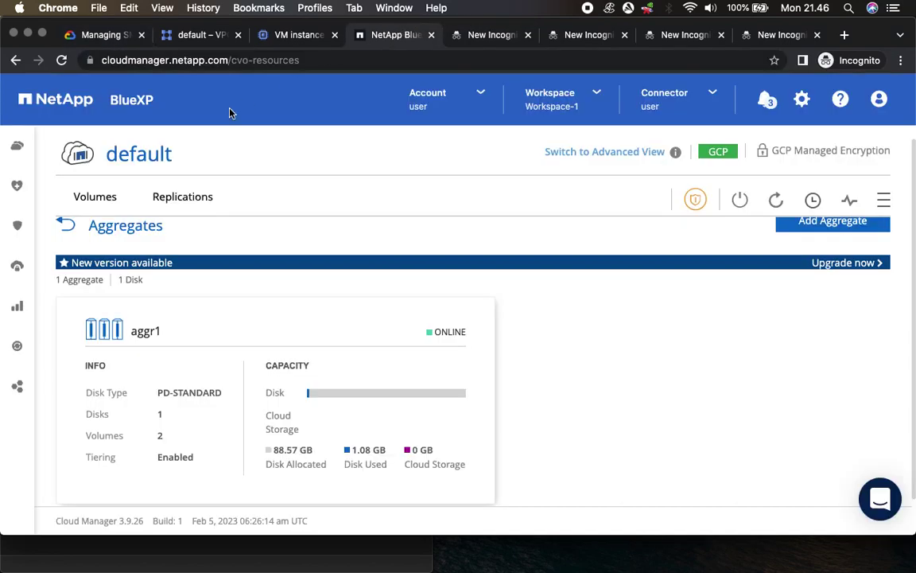
left_click(89, 203)
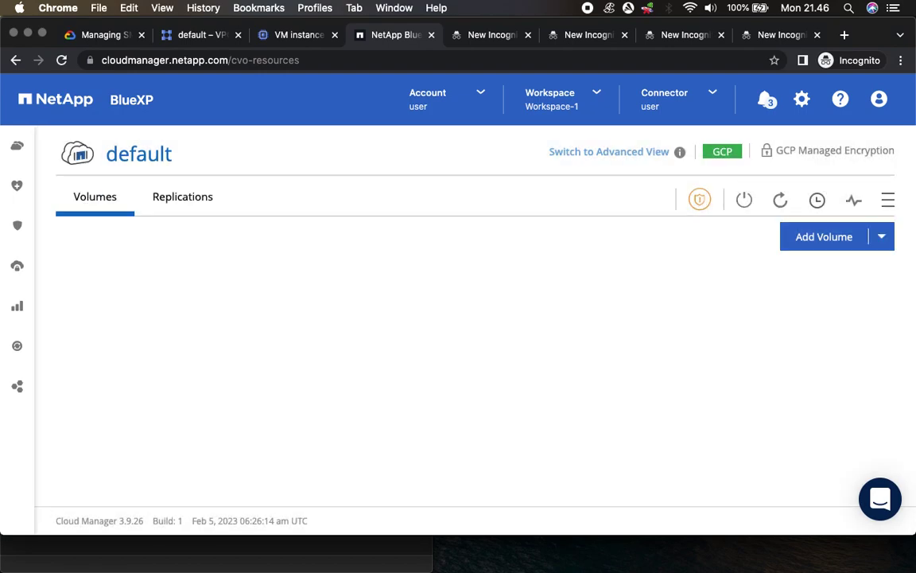
left_click(102, 199)
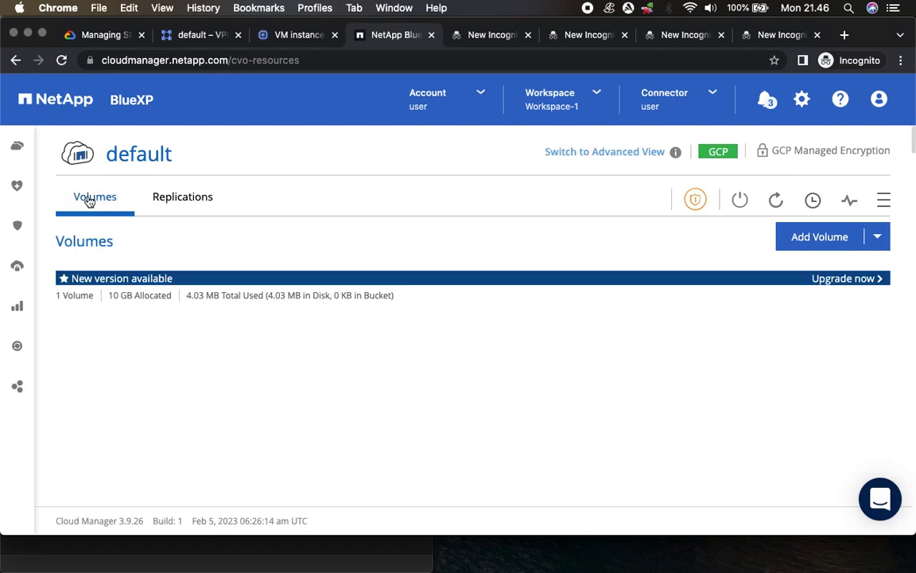
Step: Check which volume option the lab asks for and start adding a new volume in BlueXP
left_click(97, 35)
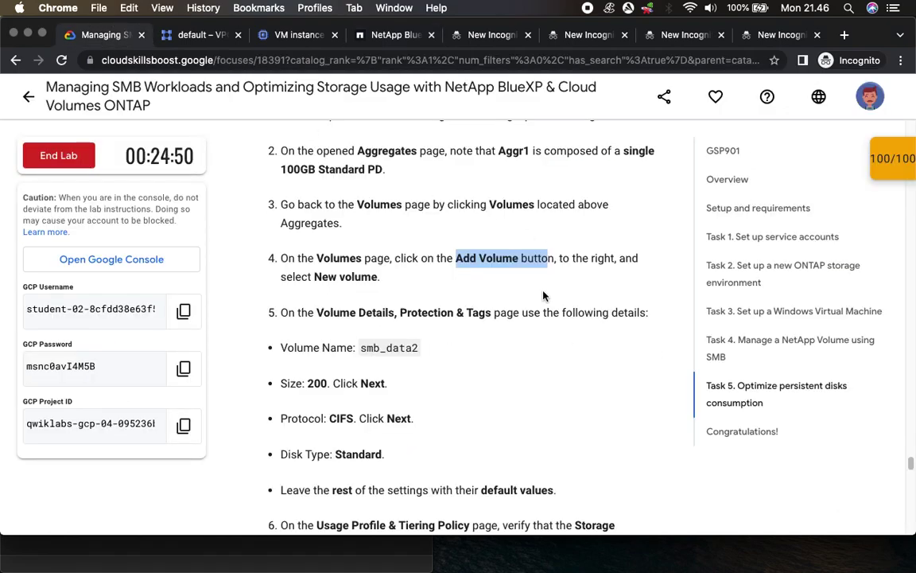
left_click_drag(312, 277, 381, 277)
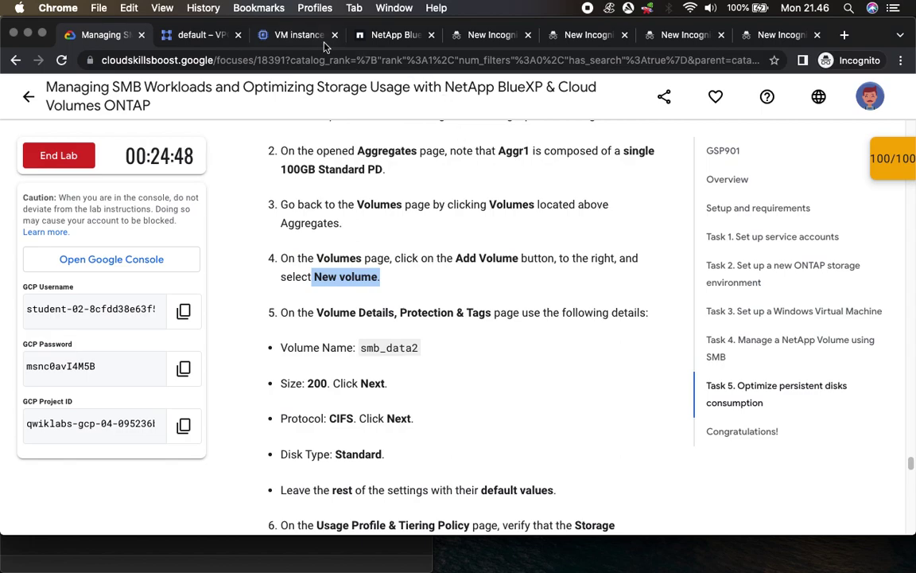
left_click(389, 37)
left_click(856, 238)
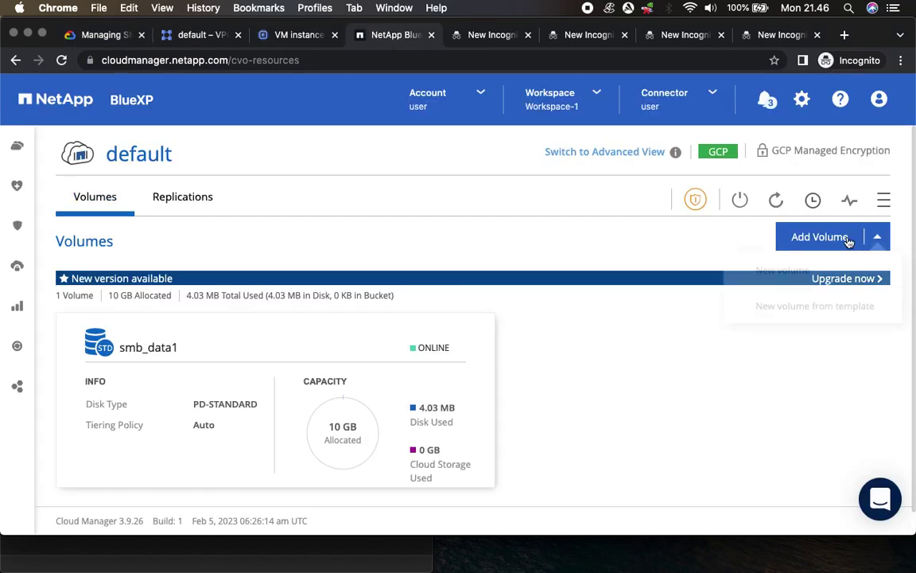
left_click(783, 271)
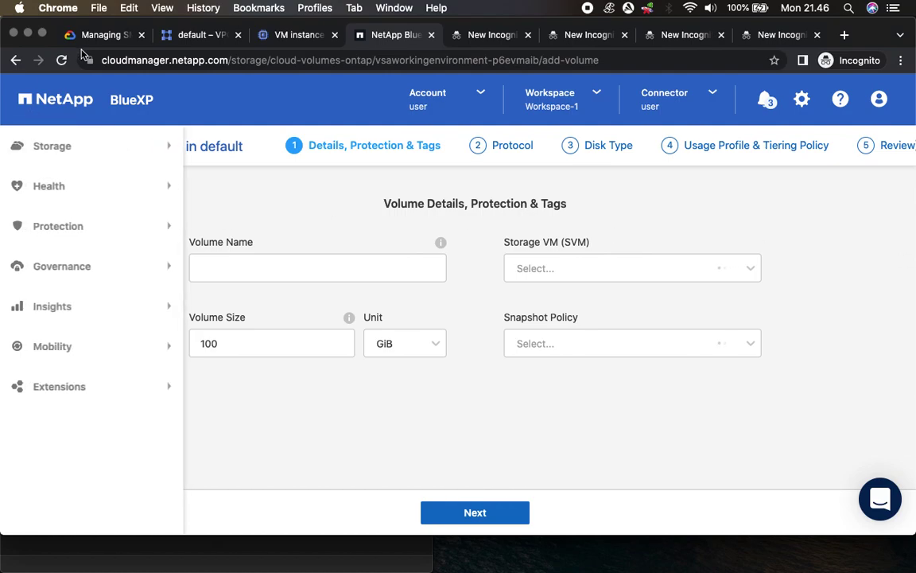
Step: Copy the volume name smb_data2 from the lab into the new volume's details and set its size to 200 GiB
left_click(105, 36)
left_click_drag(361, 348, 420, 355)
key("super+c")
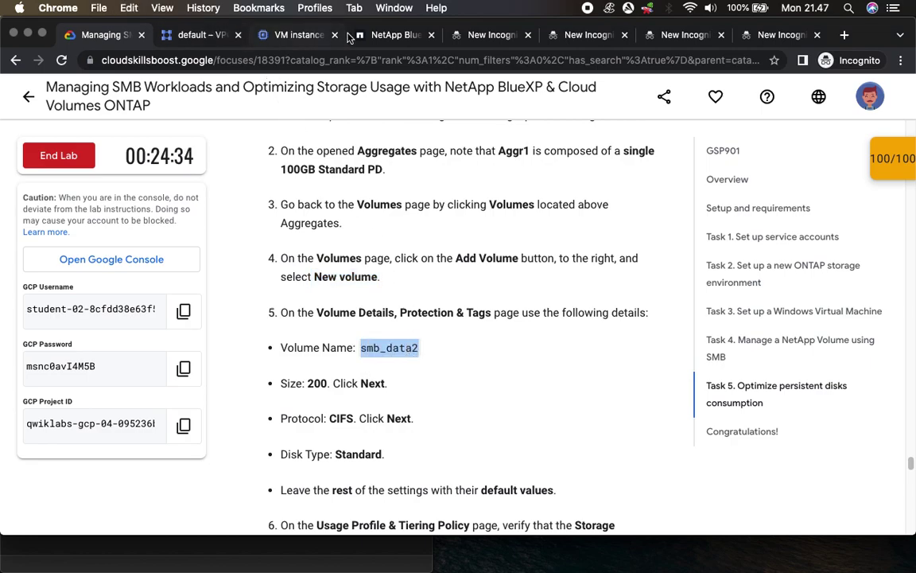
left_click(374, 35)
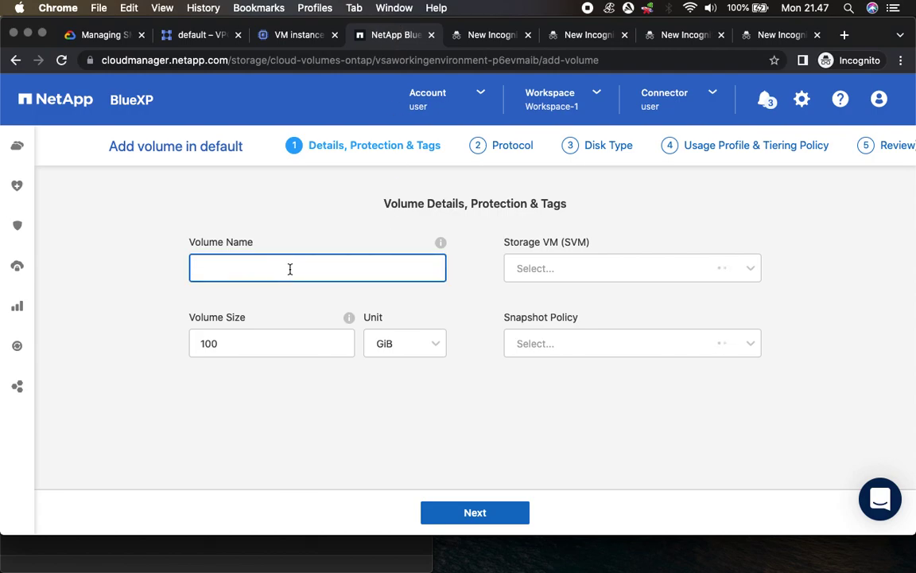
key("super+v")
left_click(201, 343)
key("Delete")
type("2")
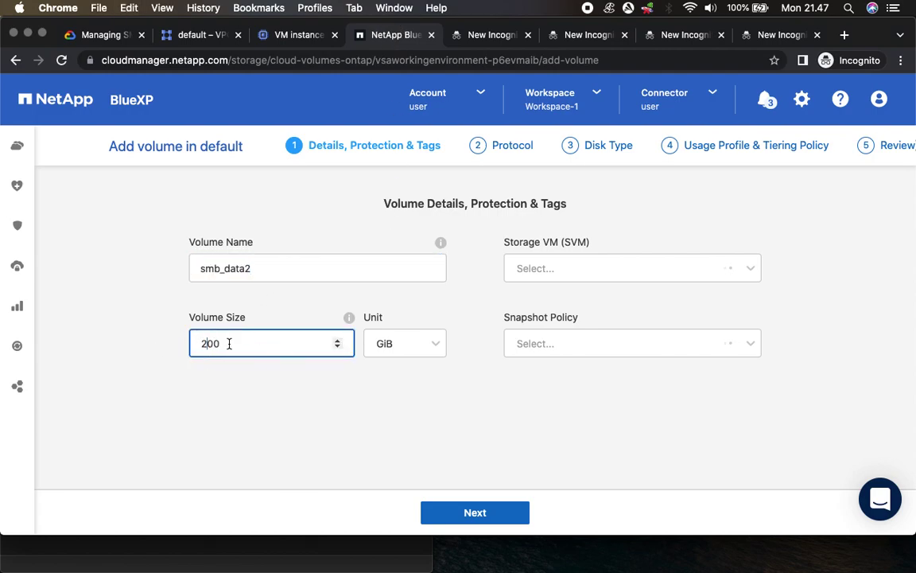
Step: Check the lab's settings, accept the volume details and use the CIFS protocol with its default share settings
left_click(100, 35)
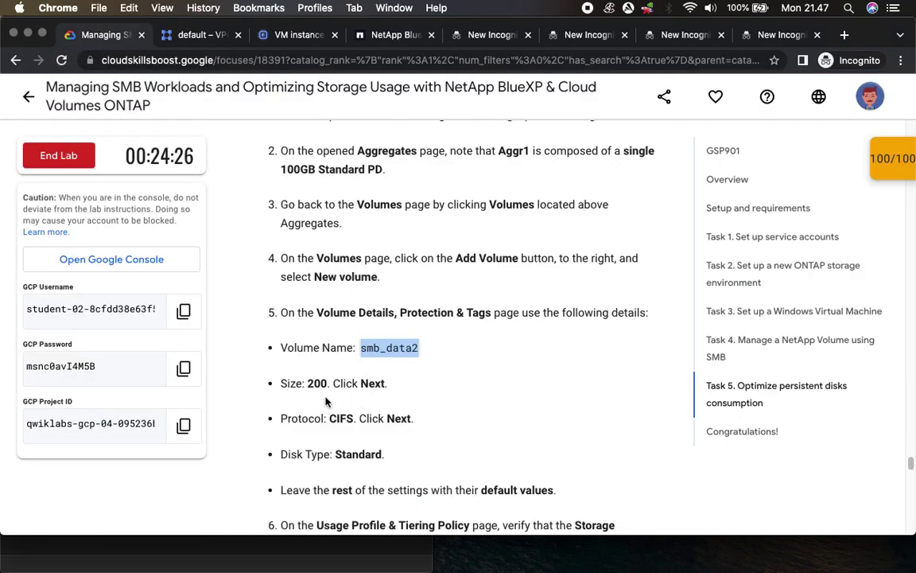
left_click(387, 40)
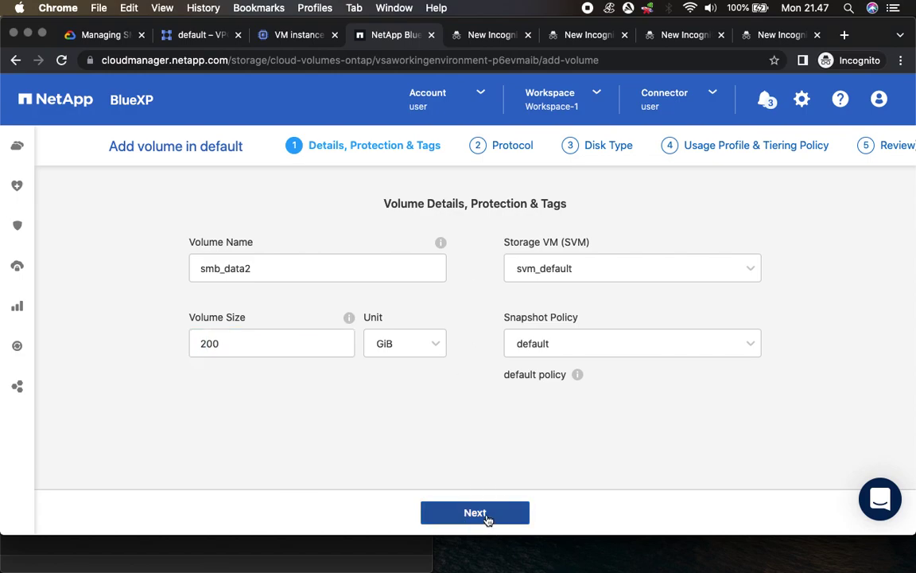
left_click(486, 519)
left_click(524, 262)
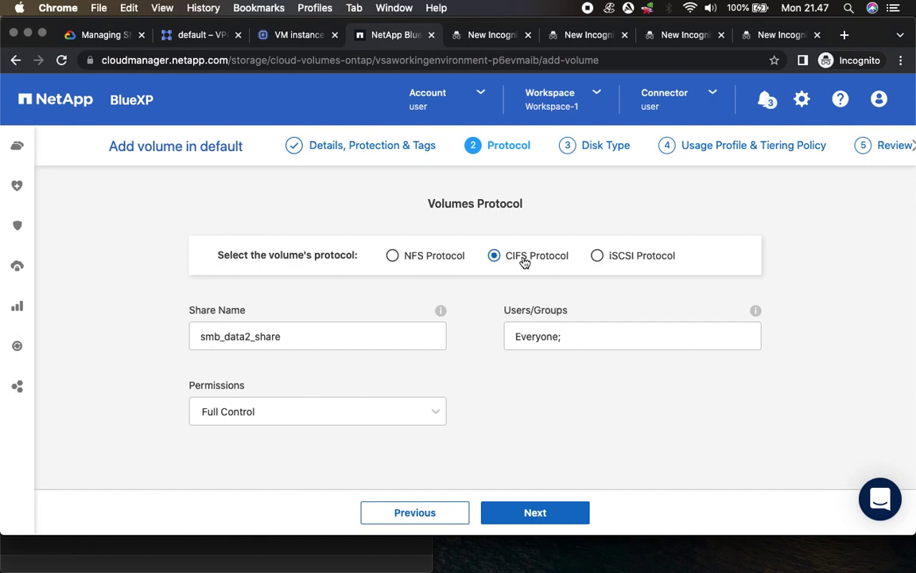
left_click(549, 515)
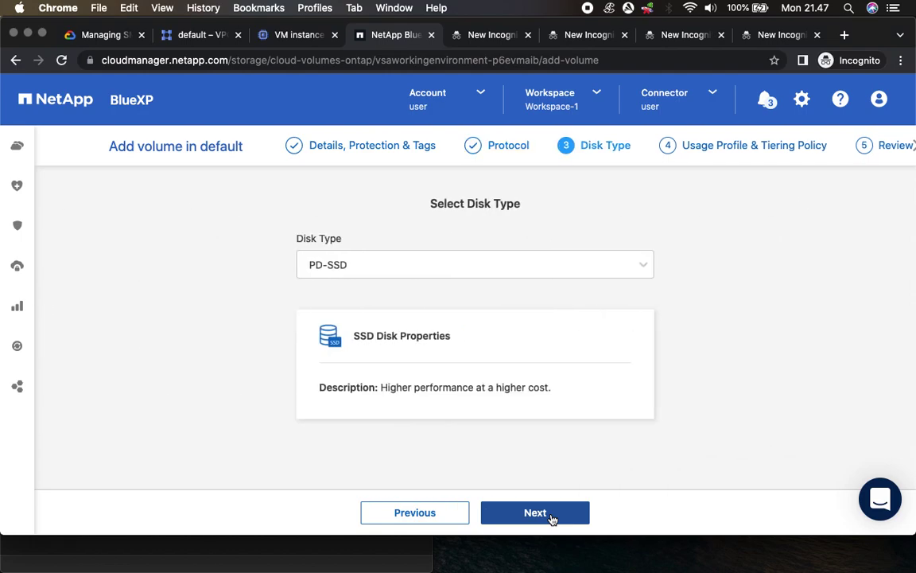
Step: Set the new volume's disk type to PD-Standard and continue to its usage profile and tiering policy
left_click(362, 266)
left_click(330, 351)
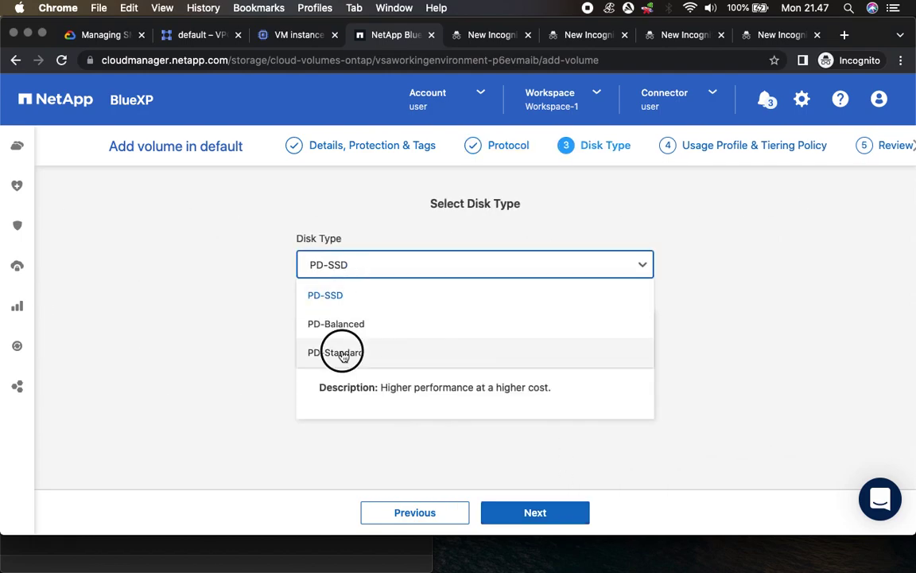
left_click(549, 514)
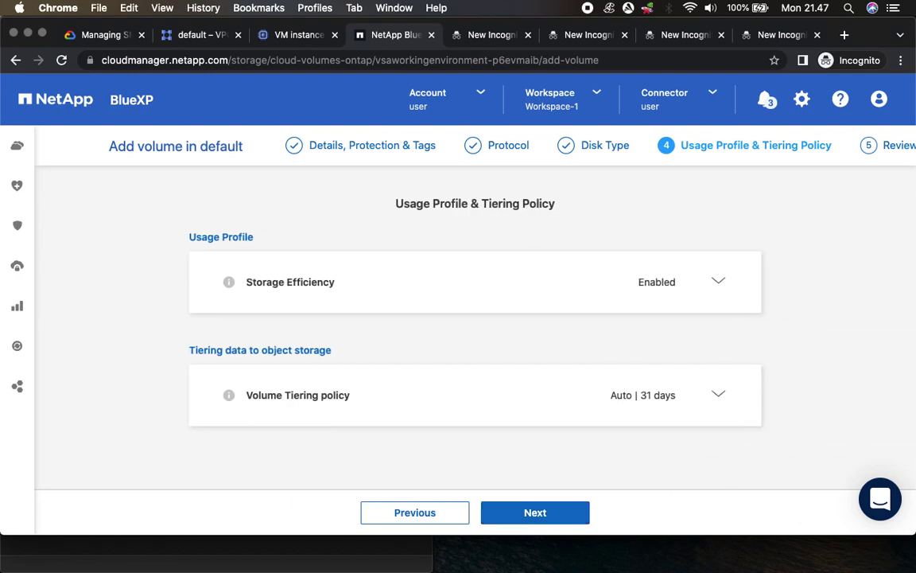
Step: Check the lab's default-value and Storage Efficiency requirements against the new volume's usage profile and tiering policy in BlueXP
left_click(97, 35)
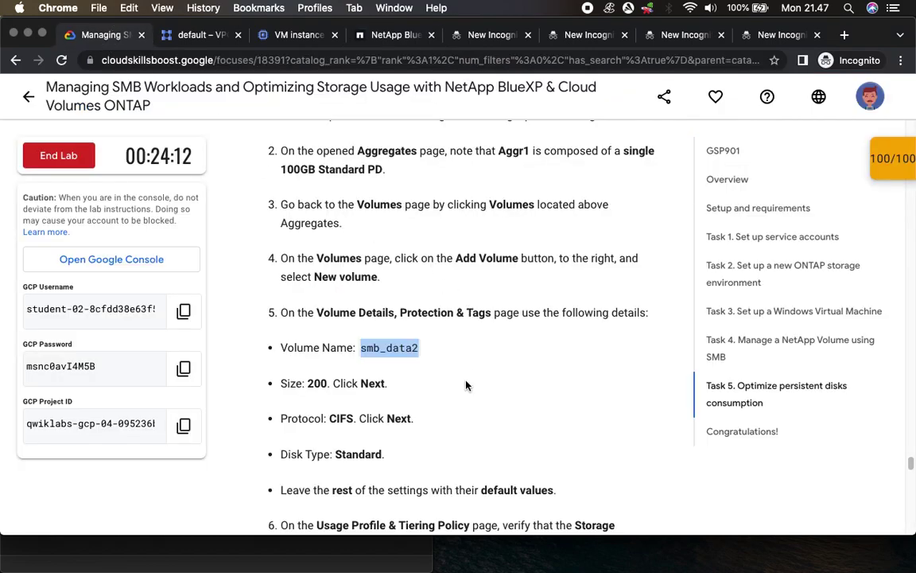
scroll(467, 385, "down", 3)
left_click_drag(351, 297, 615, 312)
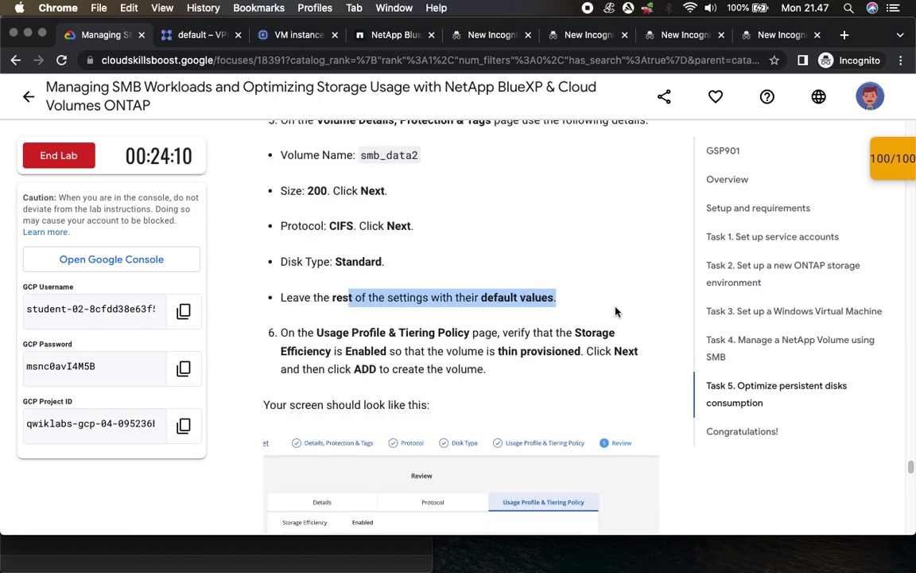
scroll(615, 312, "down", 3)
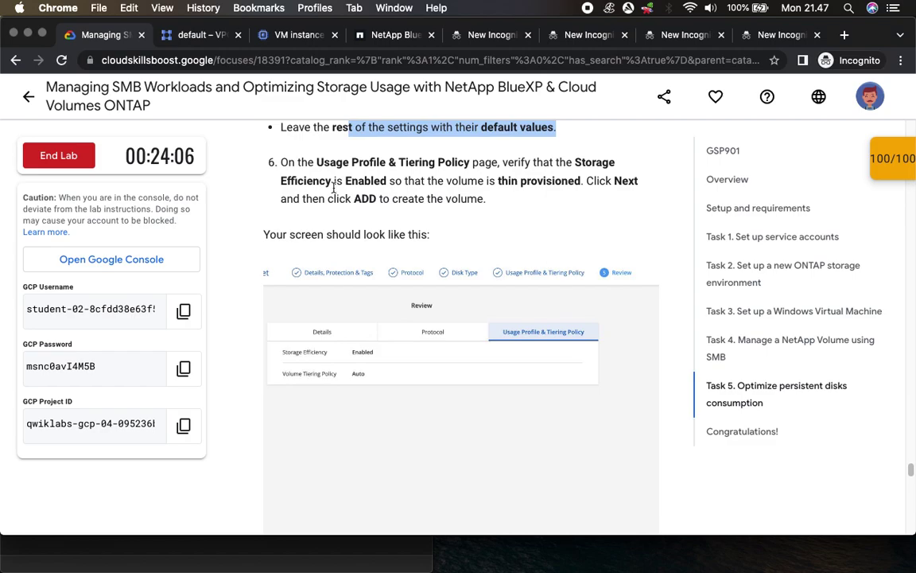
left_click(382, 35)
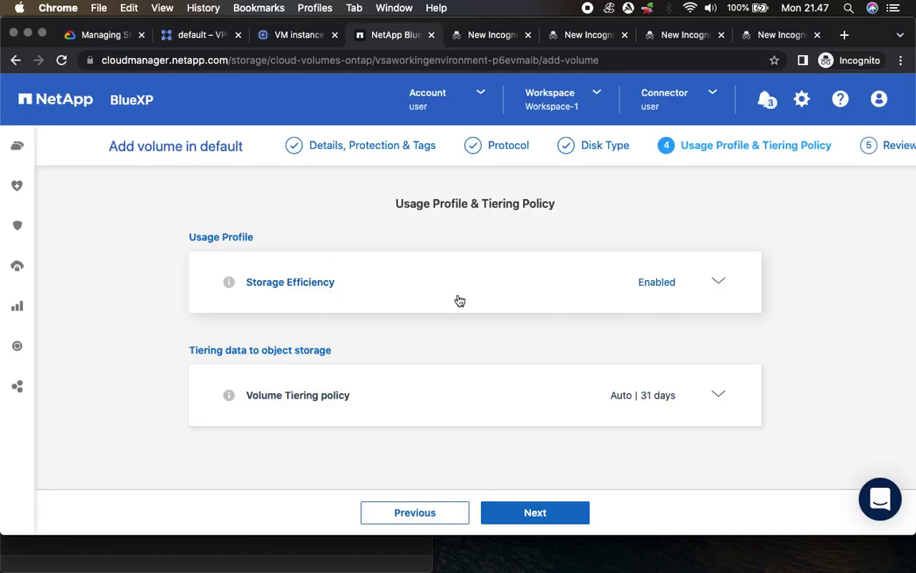
left_click(88, 35)
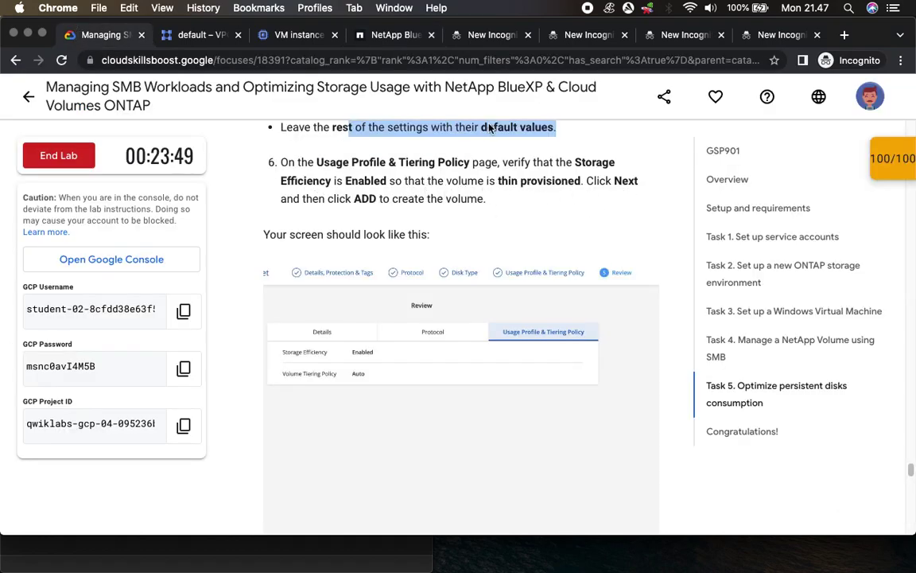
left_click(380, 35)
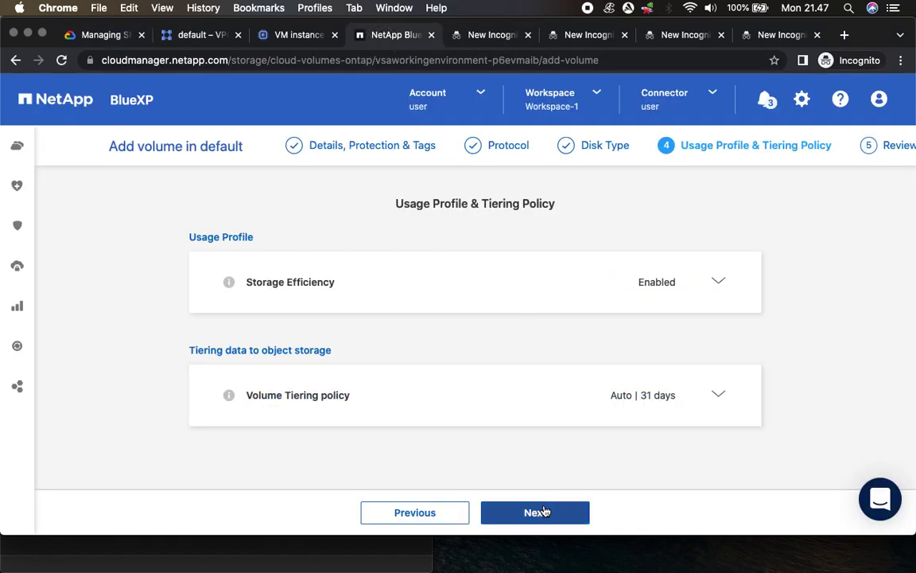
Step: Accept the default usage profile and tiering policy, and add the smb_data2 volume with its operational approval
left_click(536, 512)
scroll(627, 445, "down", 1)
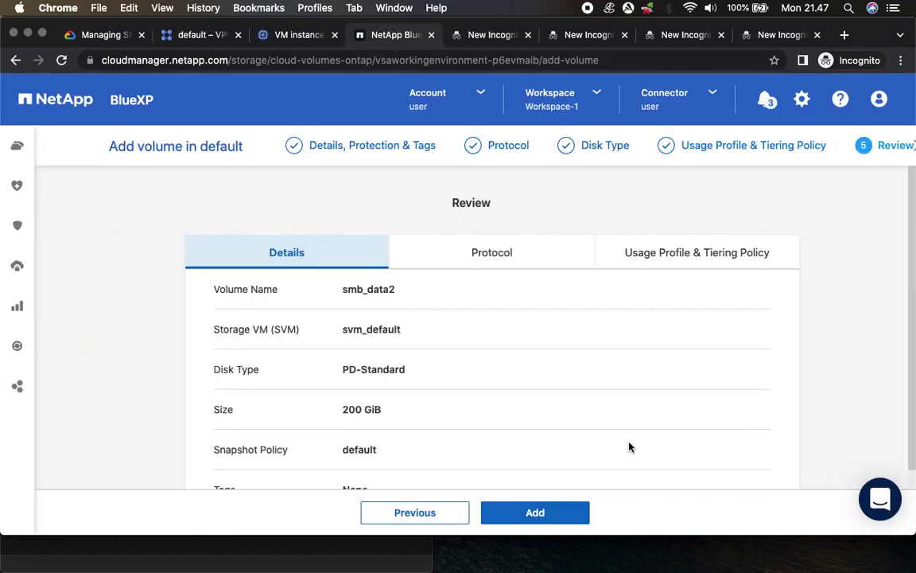
left_click(549, 514)
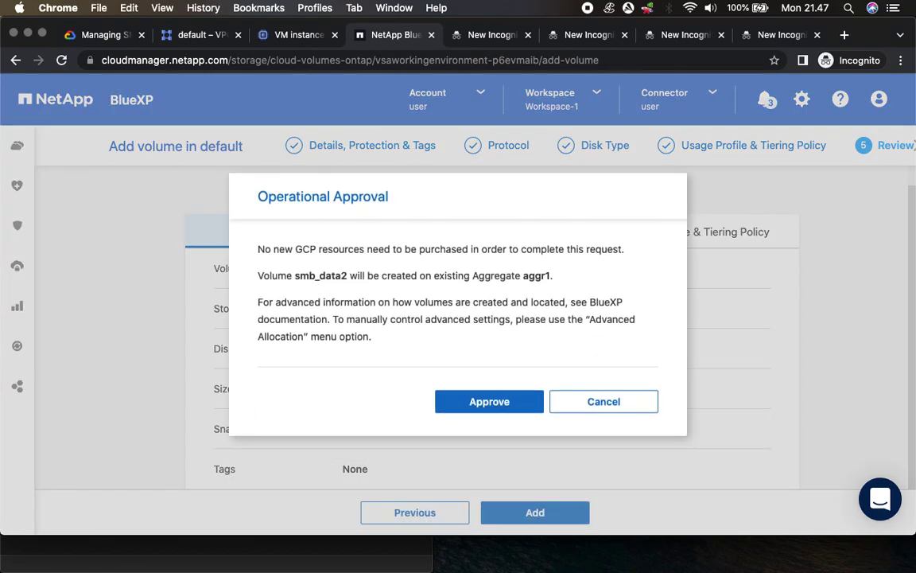
left_click(502, 402)
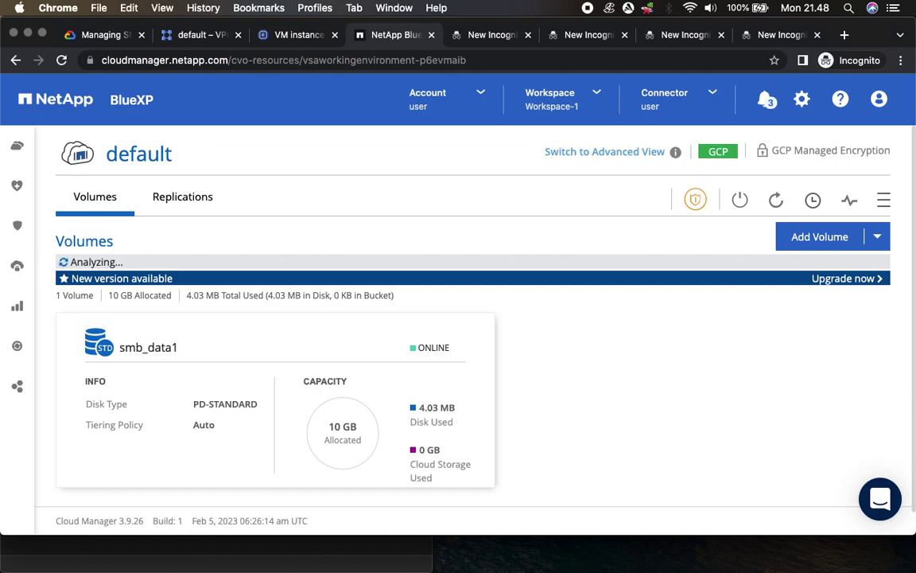
scroll(630, 405, "down", 1)
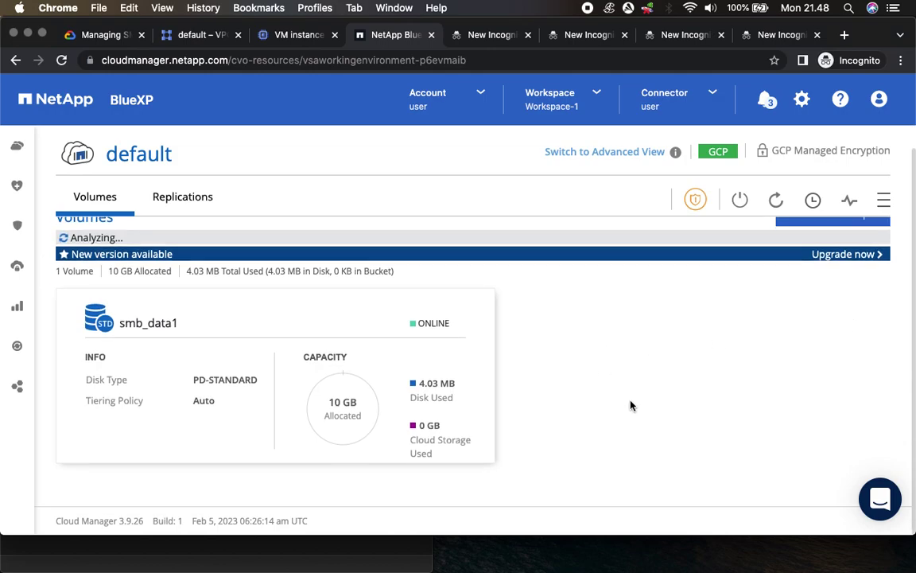
scroll(634, 404, "up", 1)
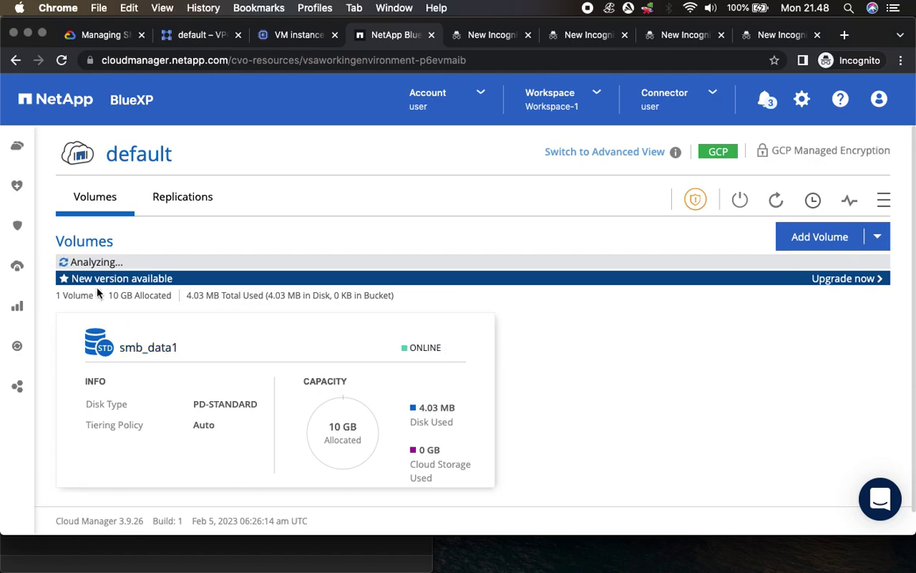
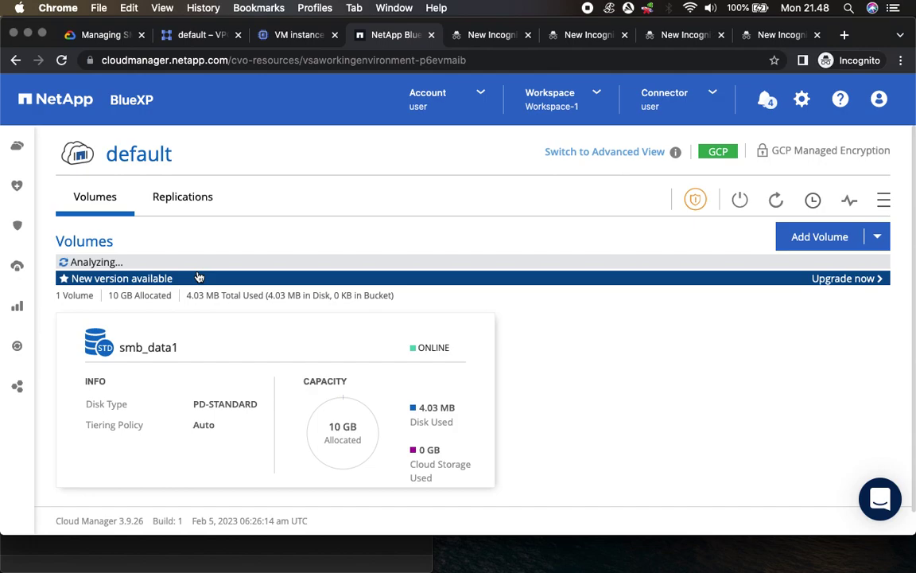
Step: Read the lab's note on NetApp thin provisioning and its instructions for returning to the Aggregates page
left_click(84, 35)
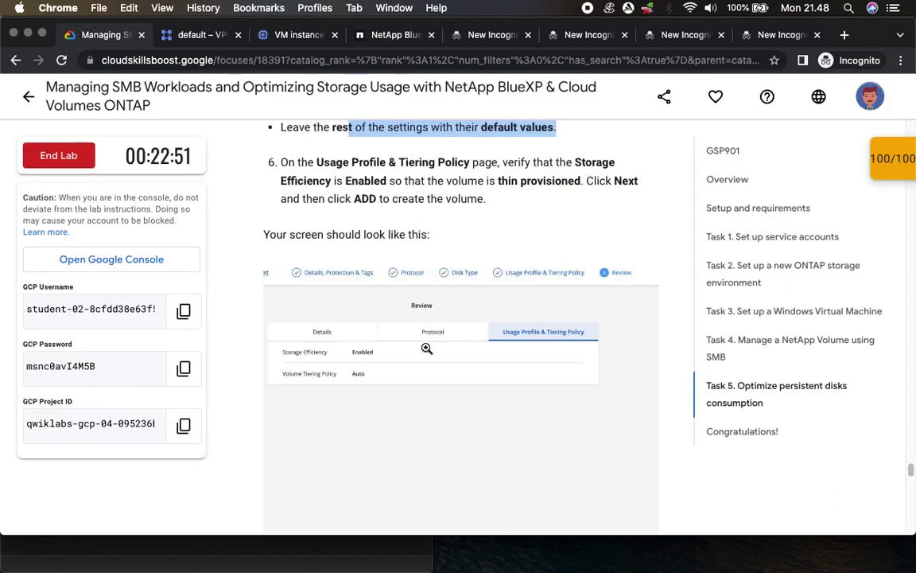
scroll(429, 344, "down", 5)
scroll(457, 354, "up", 3)
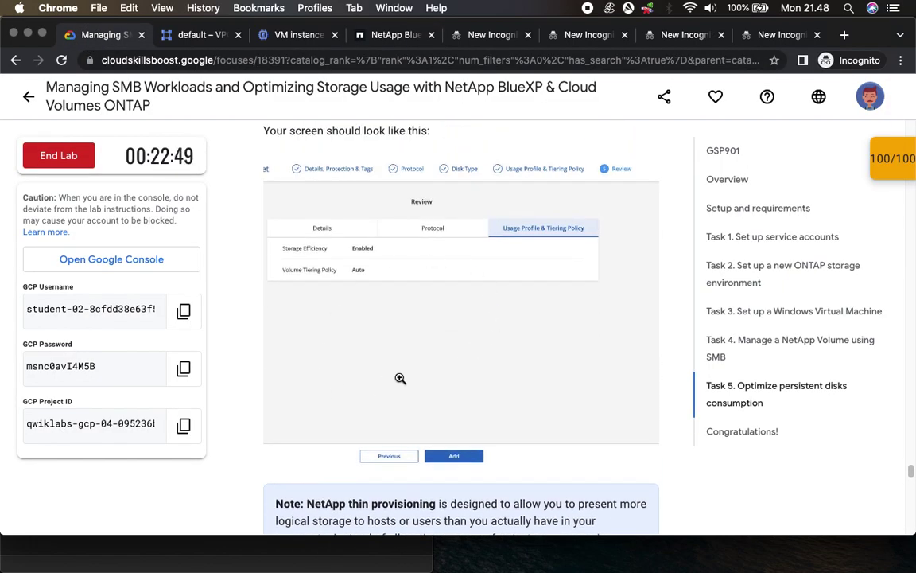
scroll(415, 370, "up", 2)
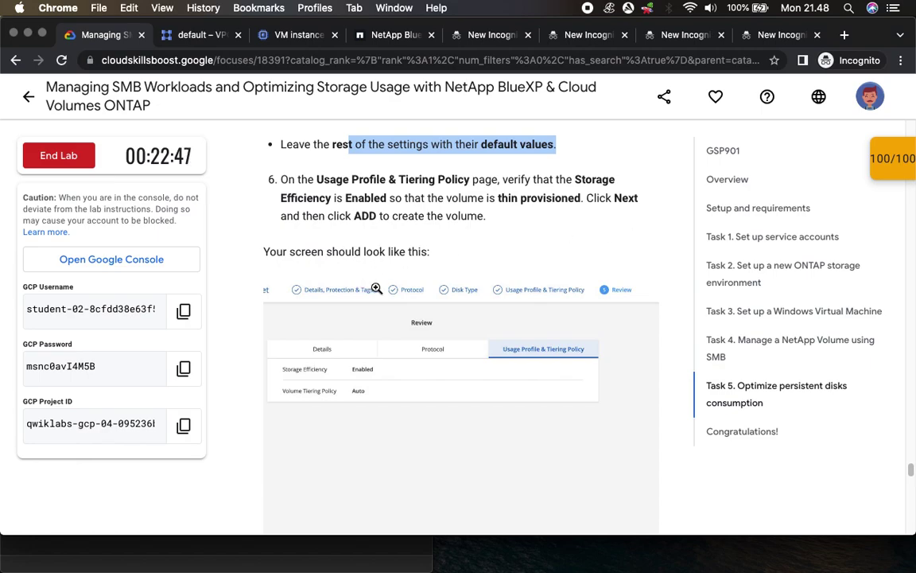
scroll(394, 368, "down", 2)
scroll(372, 344, "down", 6)
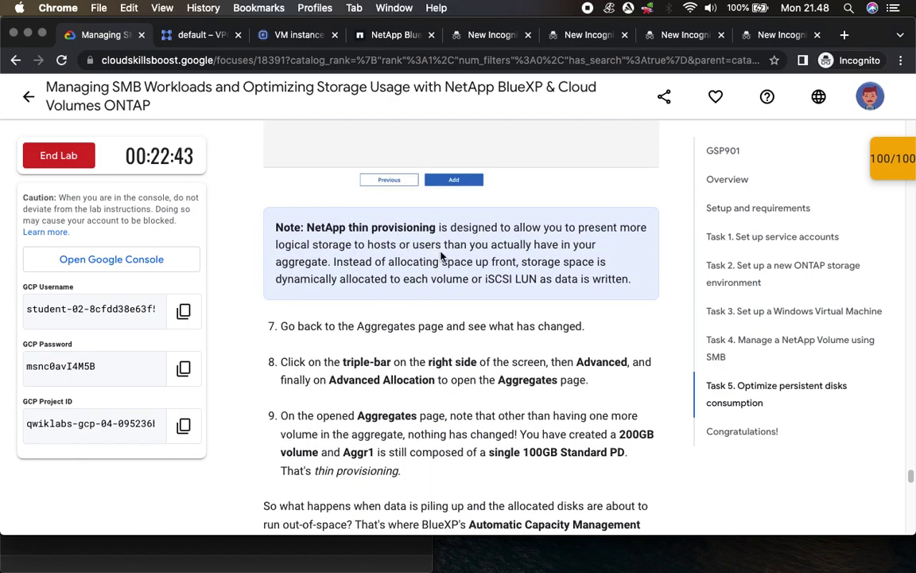
left_click_drag(338, 326, 487, 326)
scroll(497, 385, "down", 4)
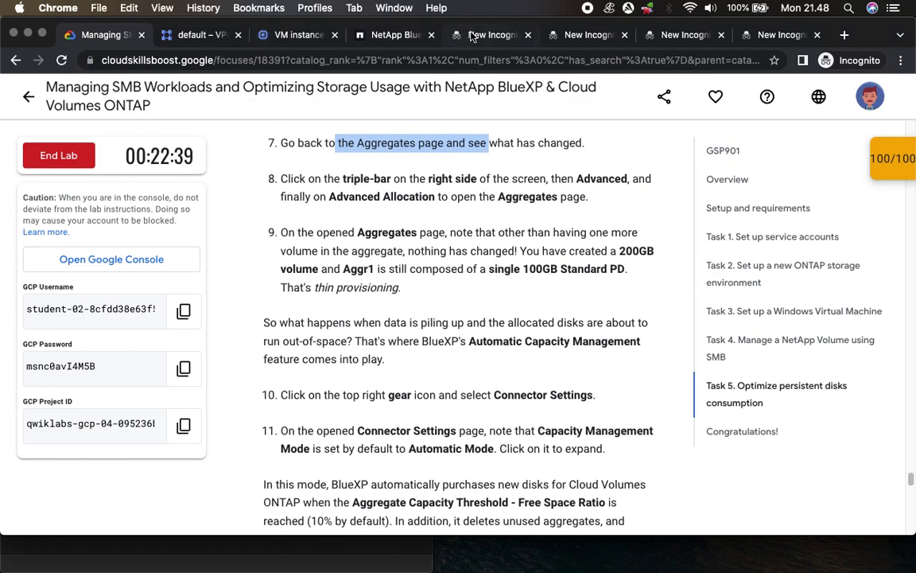
Step: Switch to BlueXP and open the default working environment's advanced allocation to inspect its aggregates
left_click(358, 35)
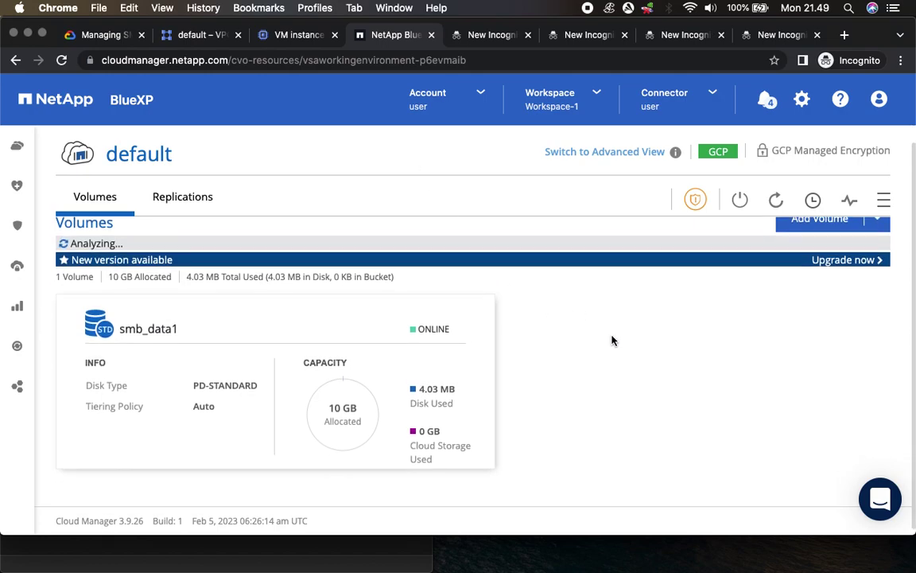
left_click(883, 200)
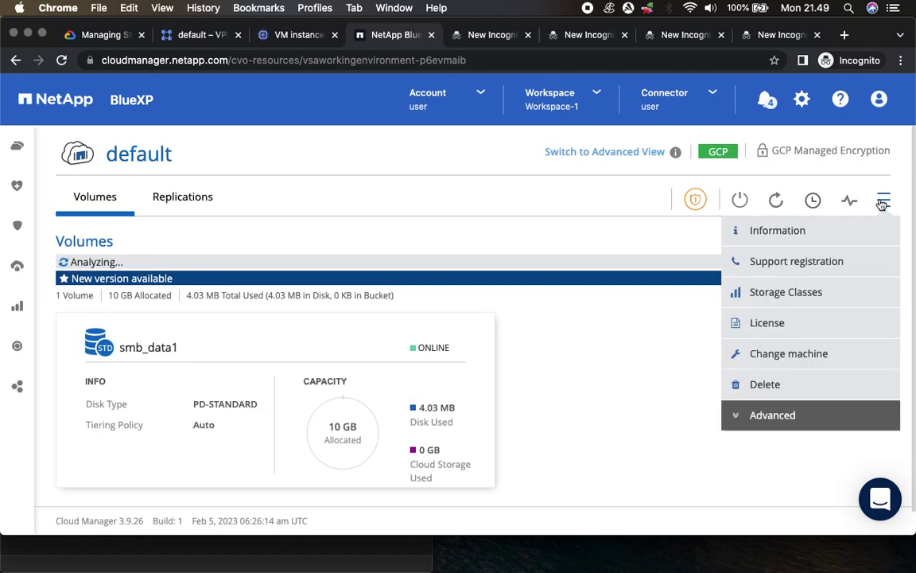
left_click(769, 424)
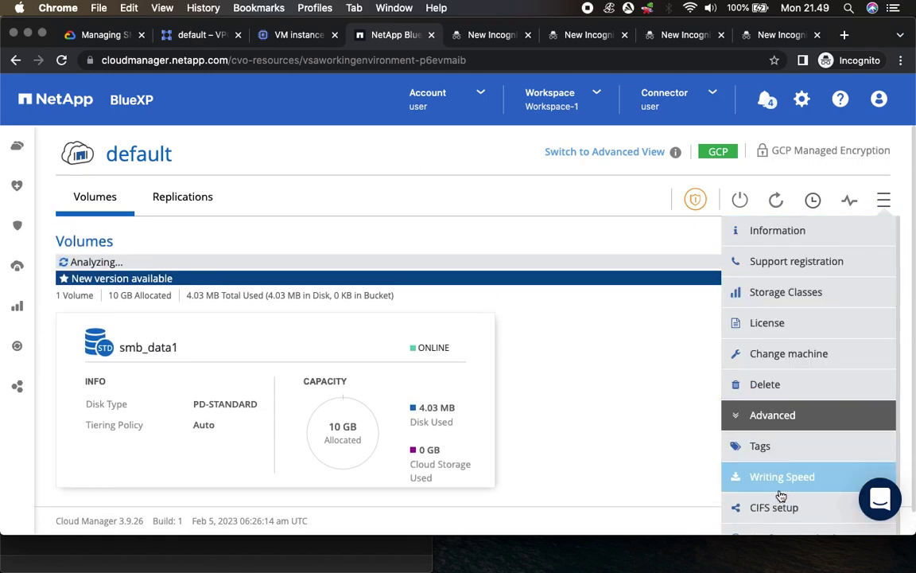
key("super+minus")
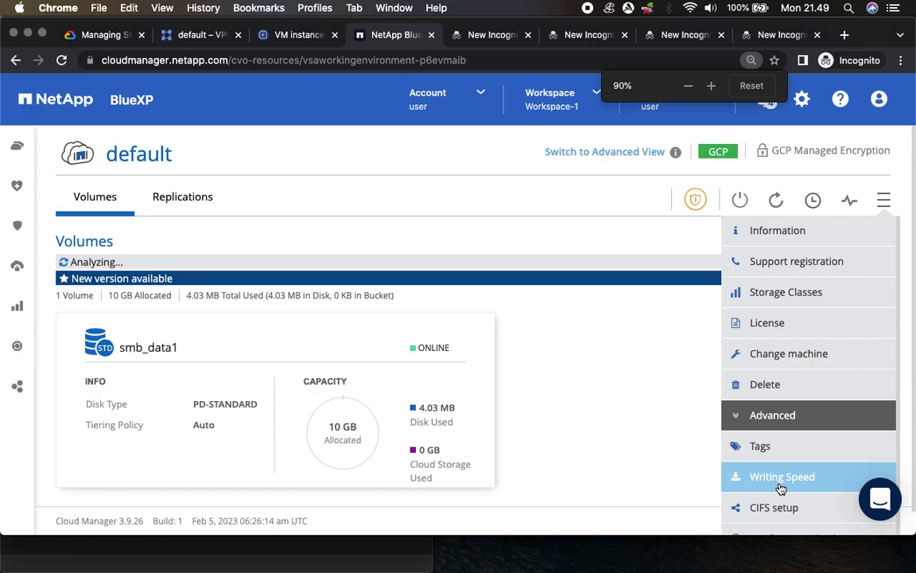
key("super+minus")
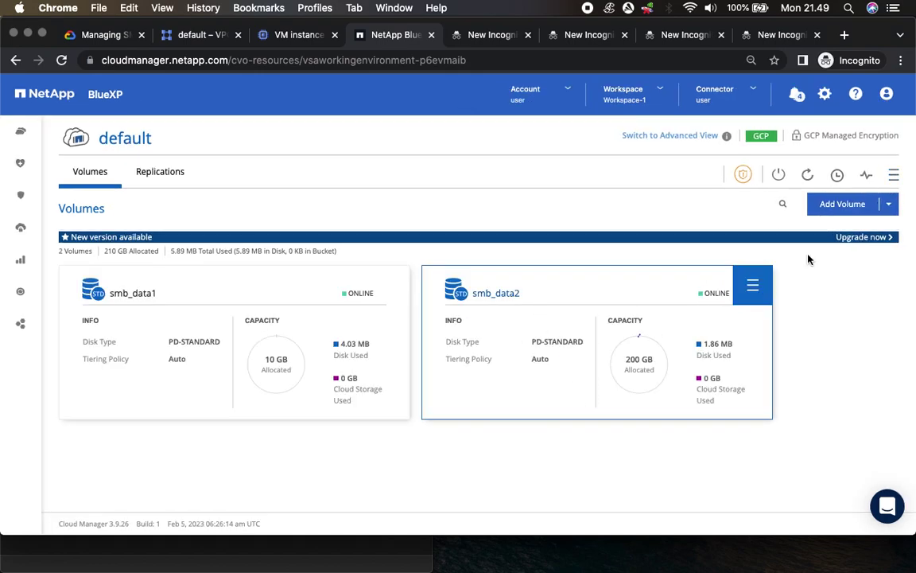
left_click(894, 176)
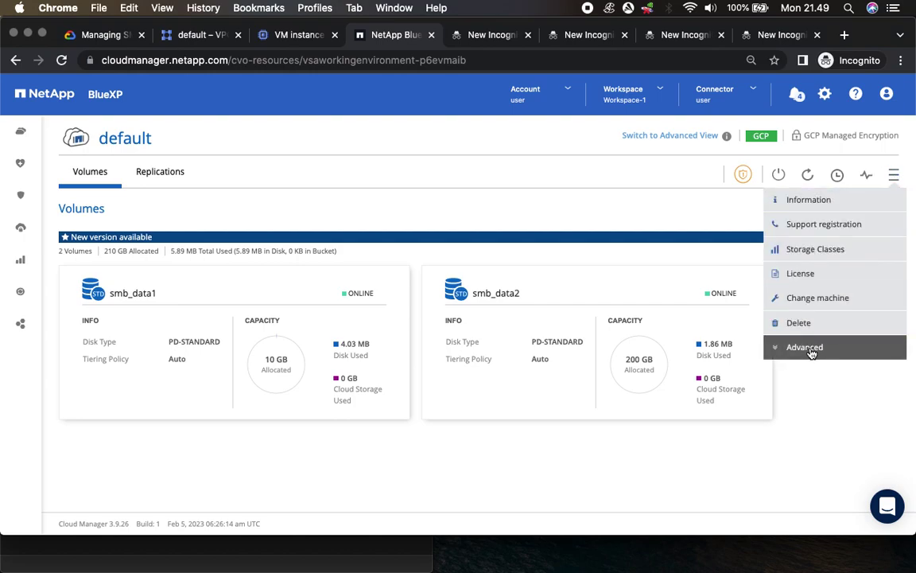
left_click(771, 348)
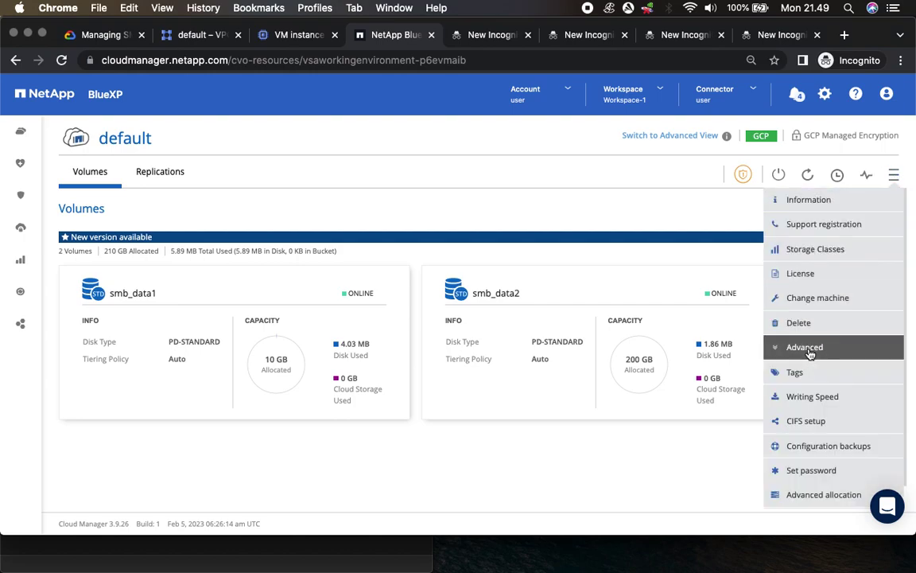
left_click(805, 495)
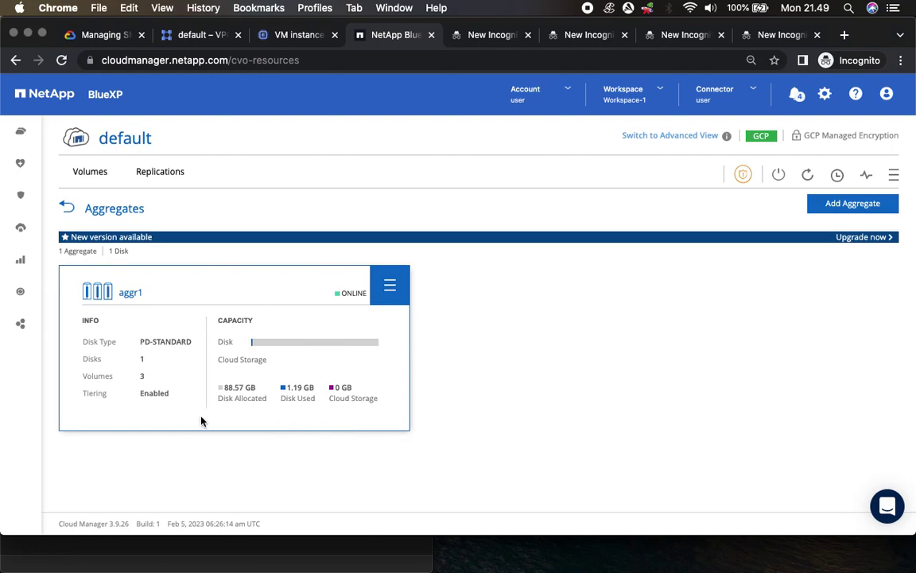
Step: Compare the lab's explanation of thin provisioning with the details of aggr1 in BlueXP
left_click(94, 36)
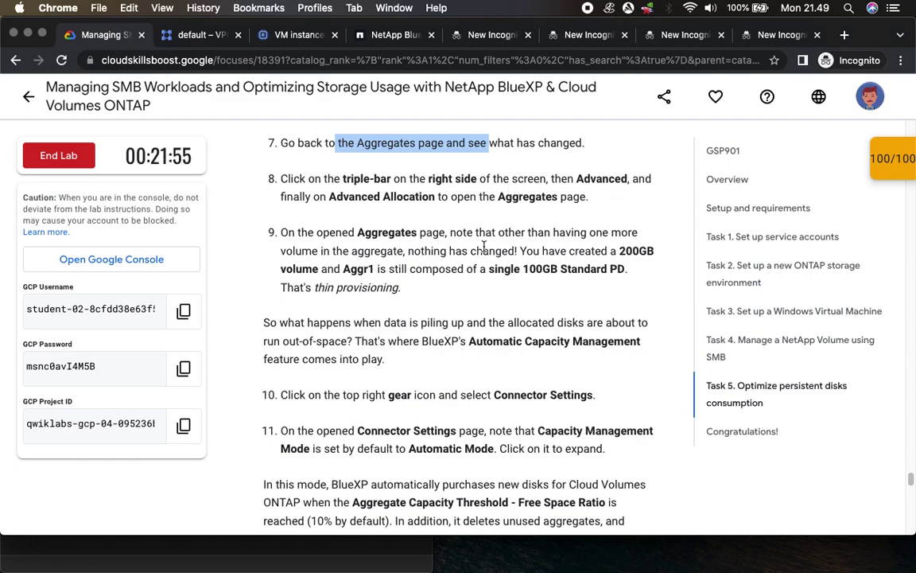
double_click(501, 196)
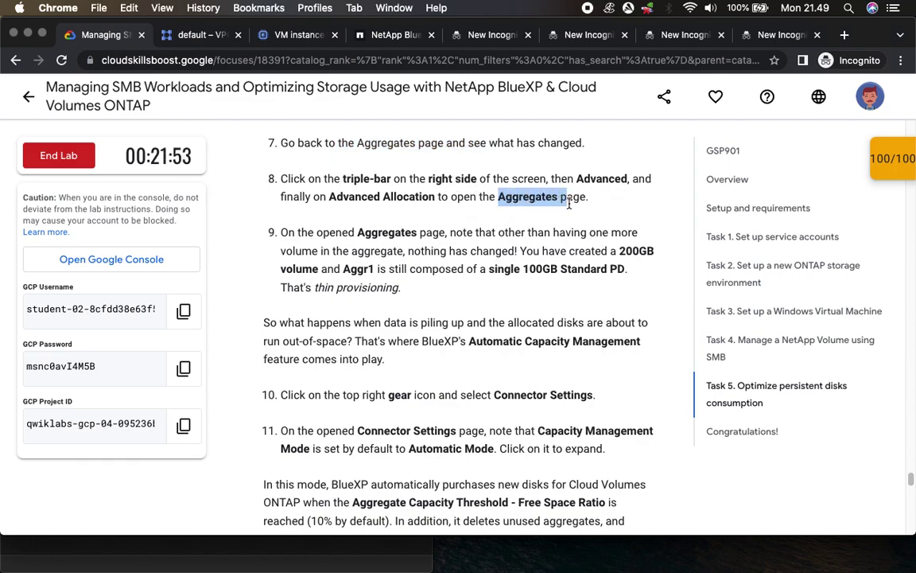
scroll(515, 176, "down", 2)
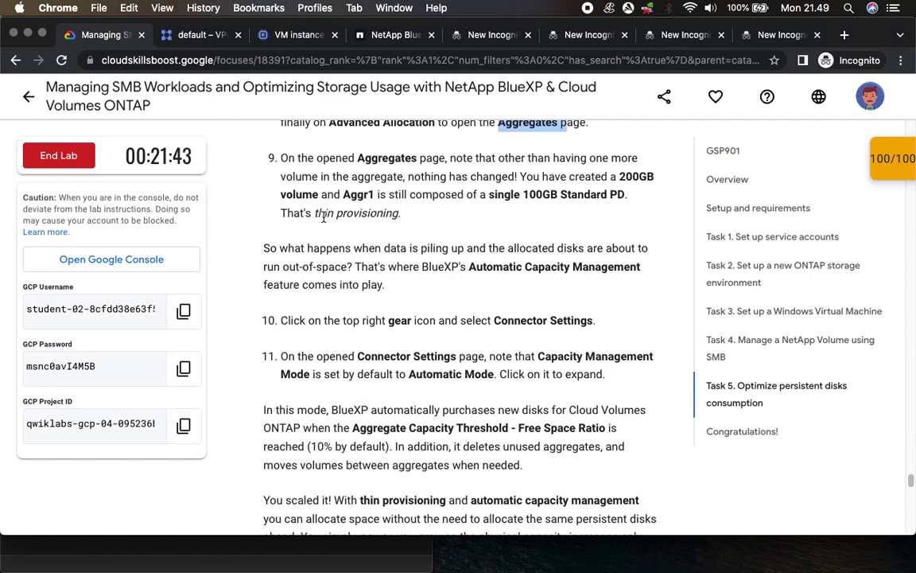
left_click_drag(316, 214, 440, 223)
left_click_drag(408, 177, 521, 176)
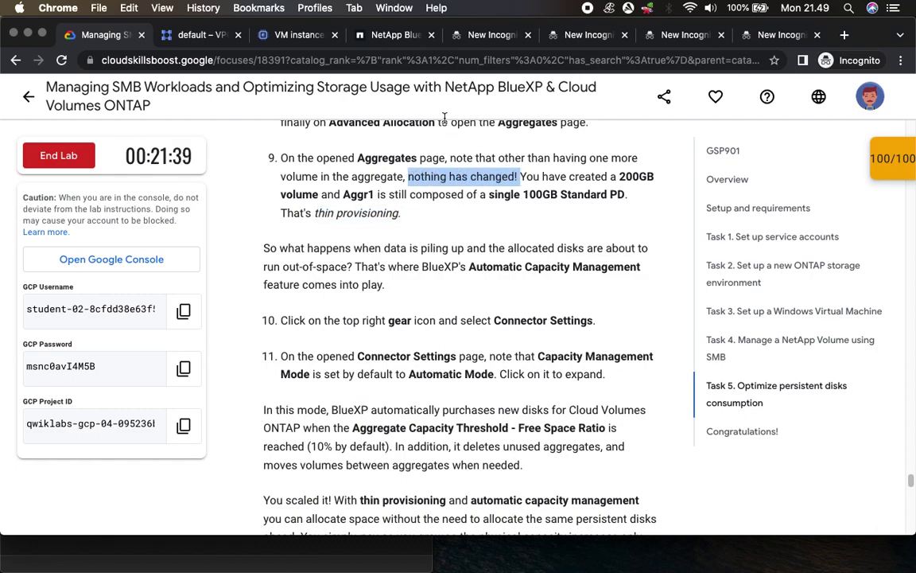
left_click(363, 35)
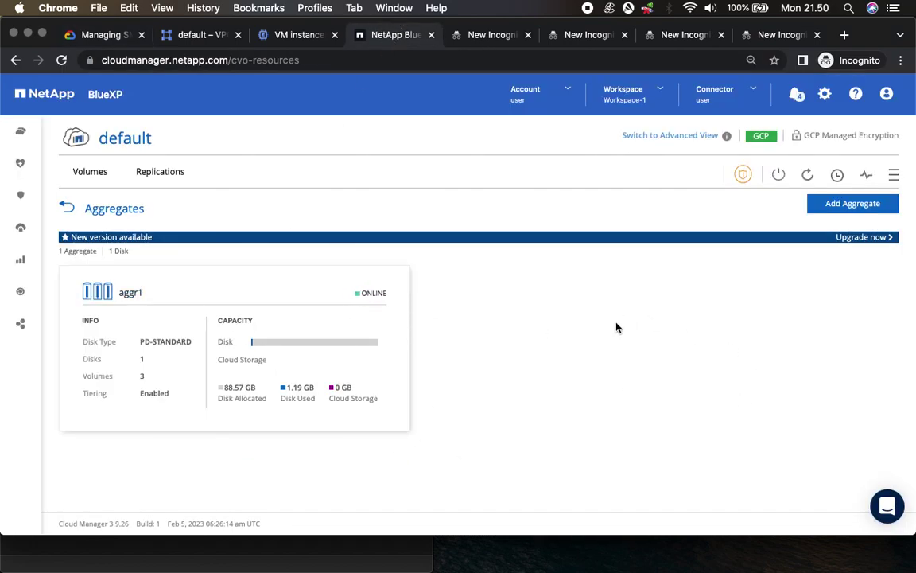
Step: Read the lab's instructions on Automatic Capacity Management and Connector Settings, and return to BlueXP
left_click(85, 34)
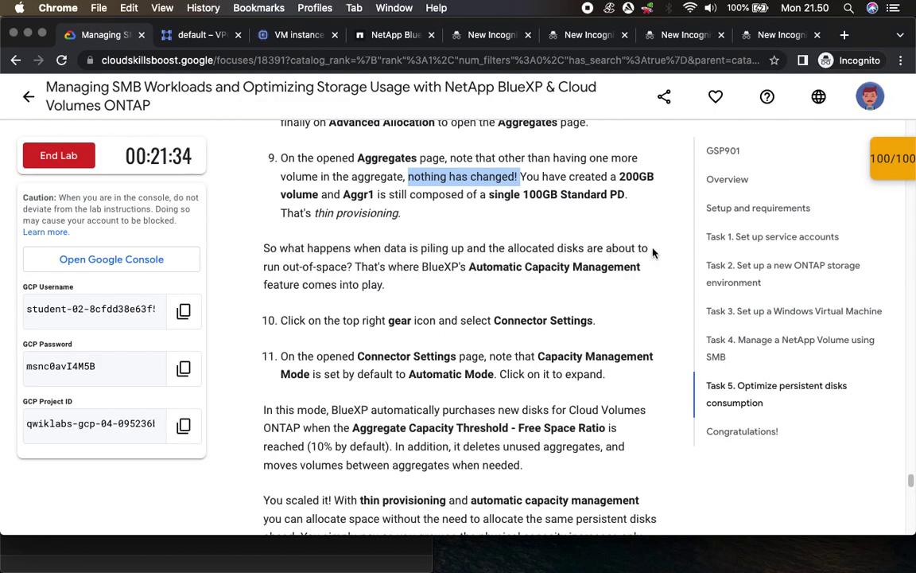
left_click(397, 271)
left_click_drag(469, 267, 607, 287)
scroll(541, 340, "down", 3)
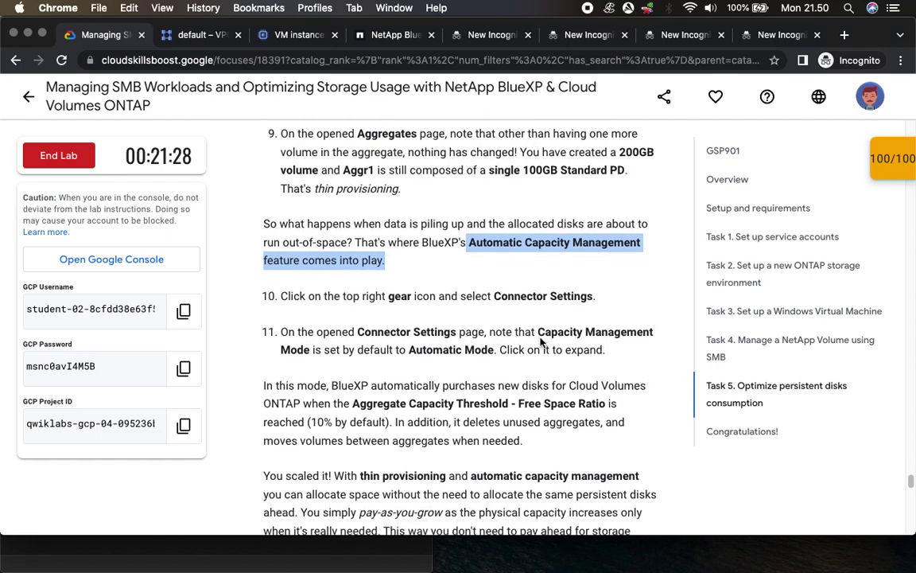
scroll(541, 341, "down", 3)
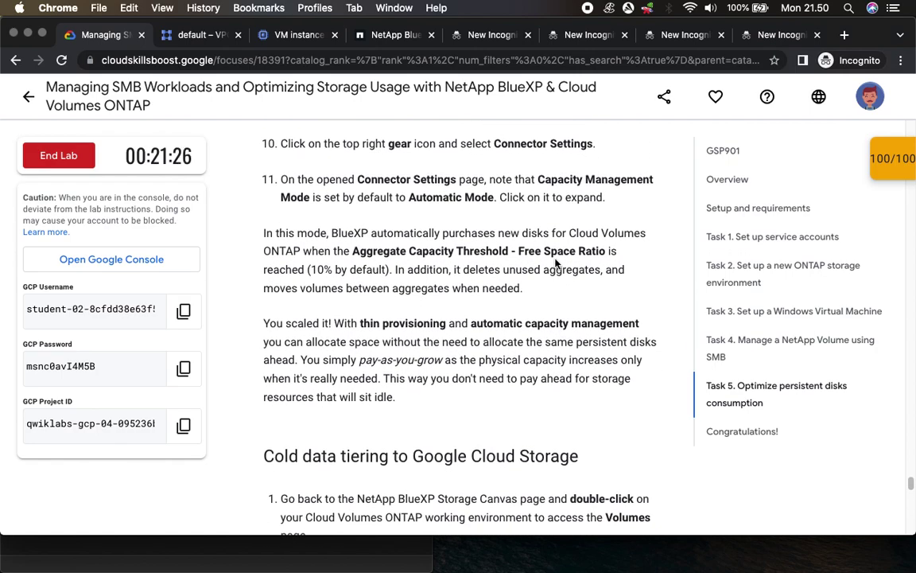
left_click(603, 147)
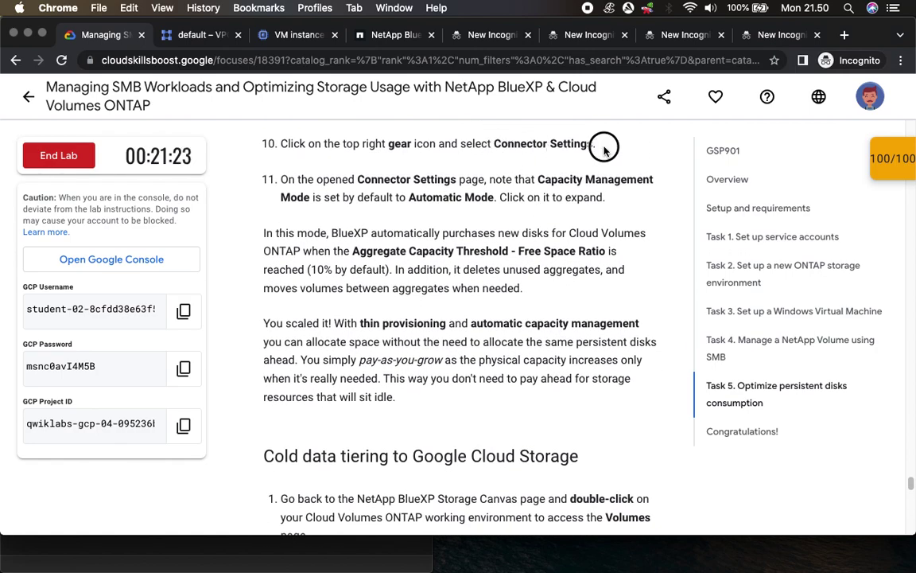
left_click(387, 39)
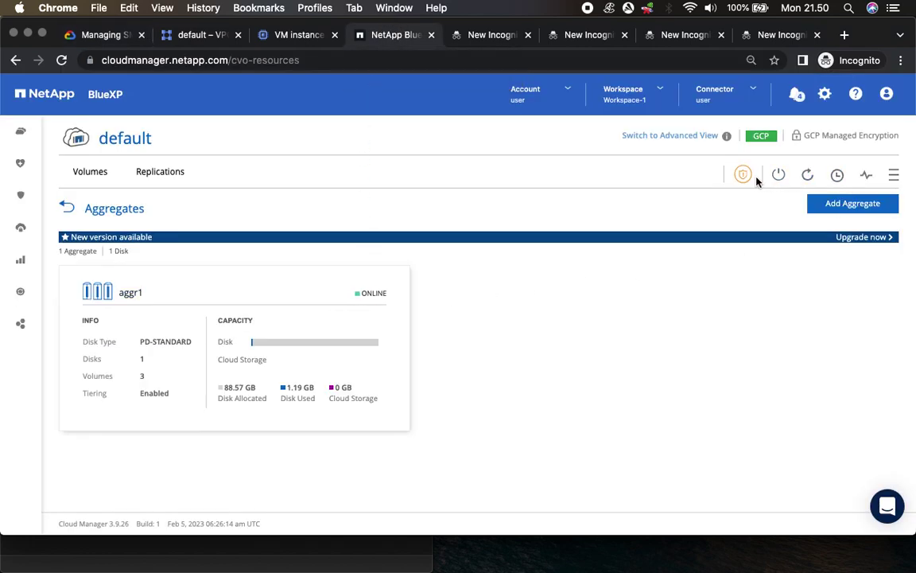
Step: Open BlueXP's Connector Settings and compare the Capacity settings with the lab's description of the default Capacity Management Mode
left_click(824, 95)
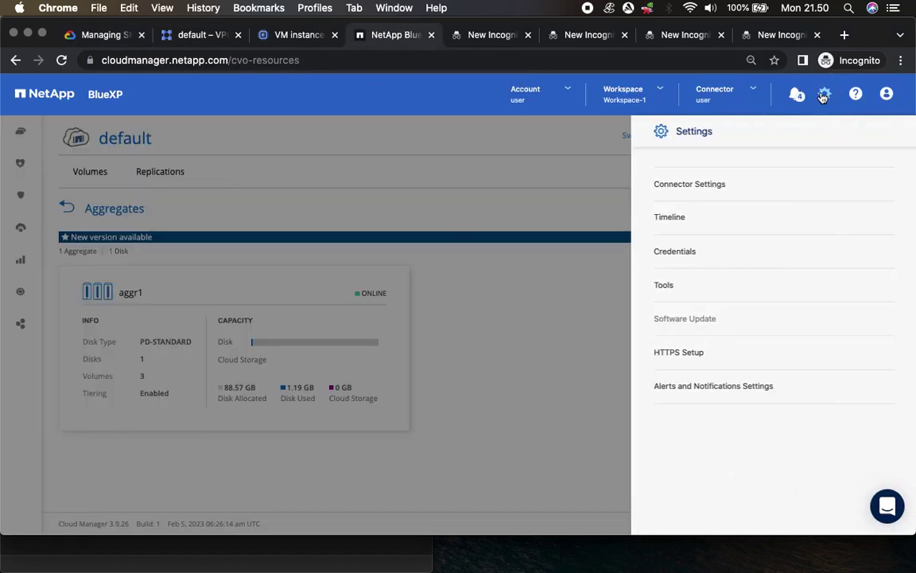
left_click(689, 185)
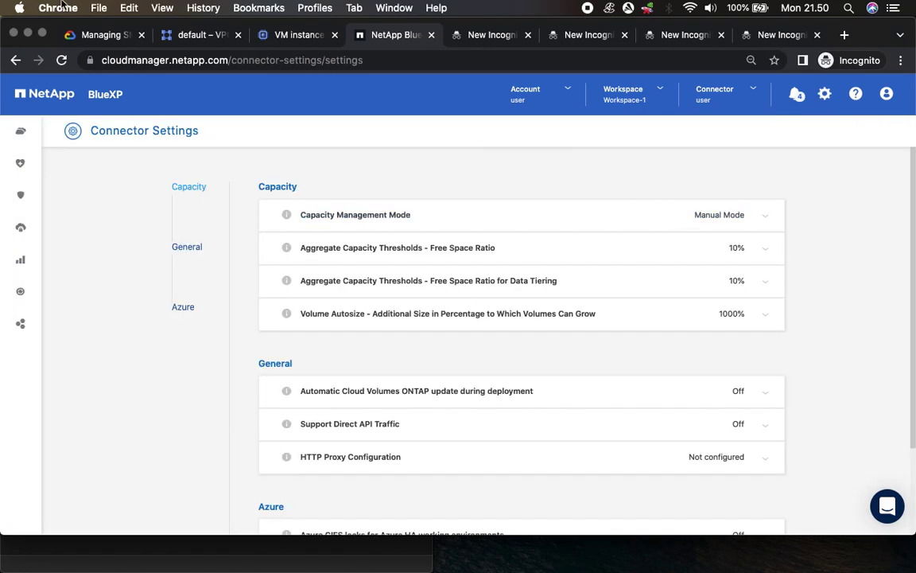
left_click(79, 36)
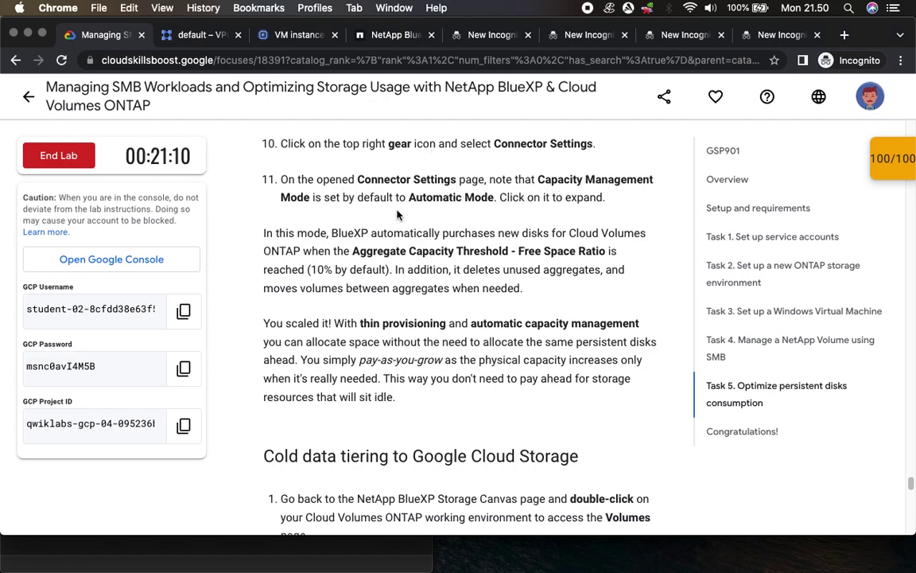
left_click(387, 35)
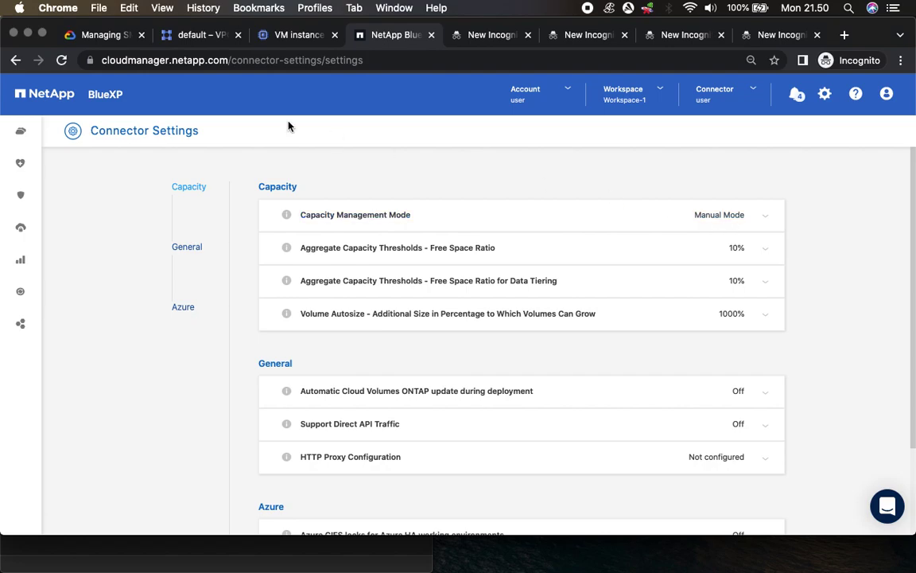
left_click(86, 35)
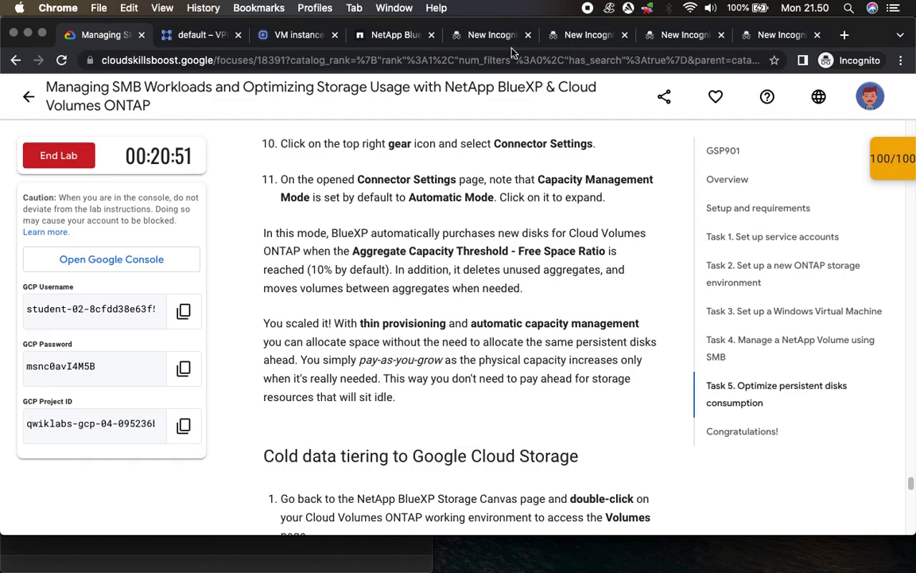
left_click(396, 35)
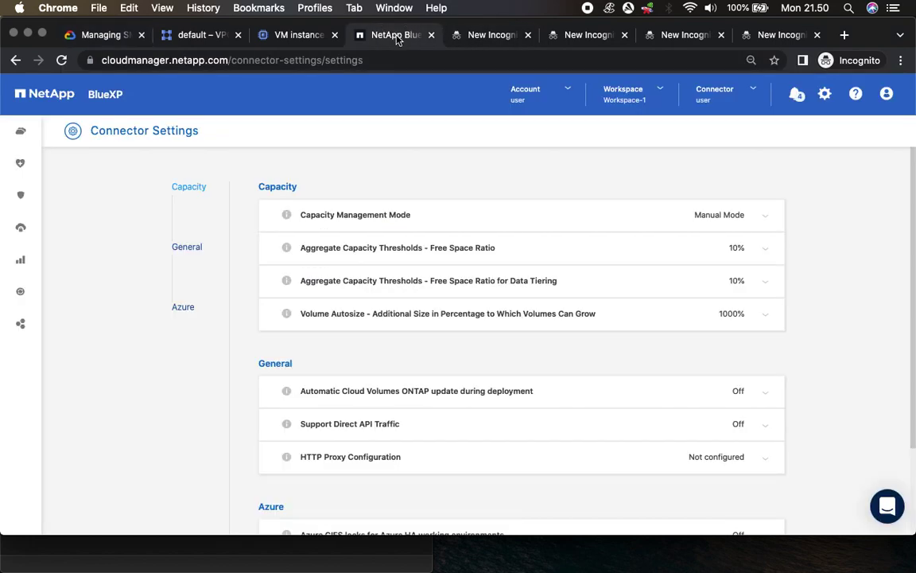
scroll(501, 357, "down", 3)
scroll(501, 357, "up", 3)
Step: Set the connector's Capacity Management Mode to Automatic Mode and save the setting
left_click(765, 218)
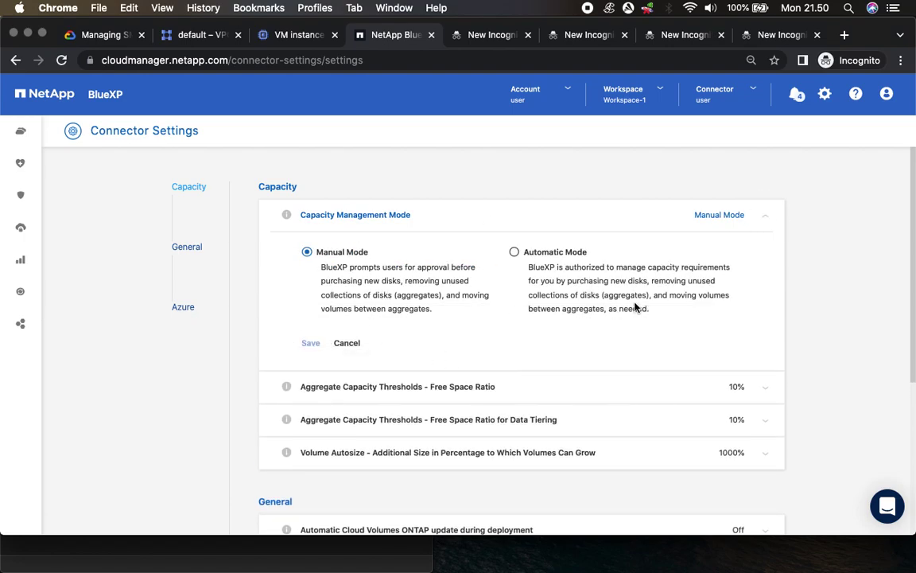
left_click(94, 37)
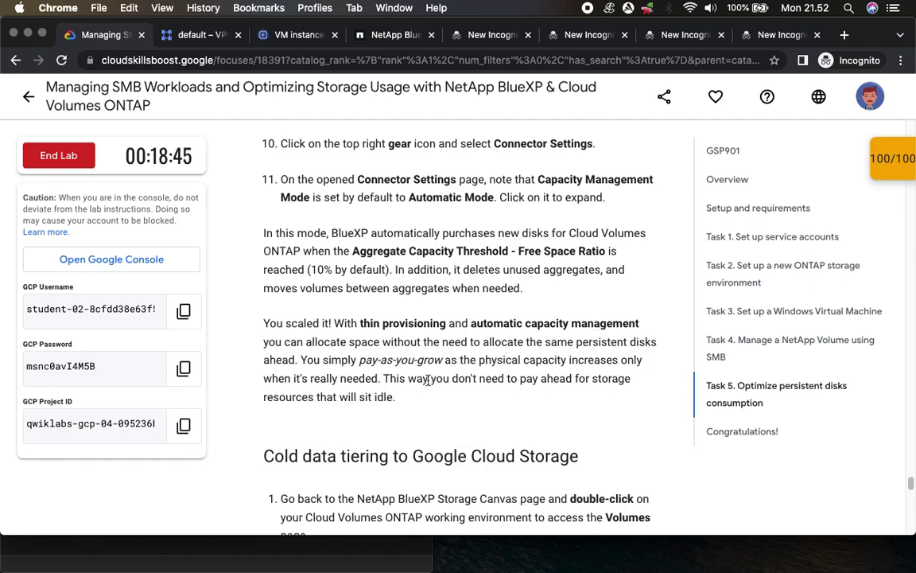
scroll(469, 418, "down", 5)
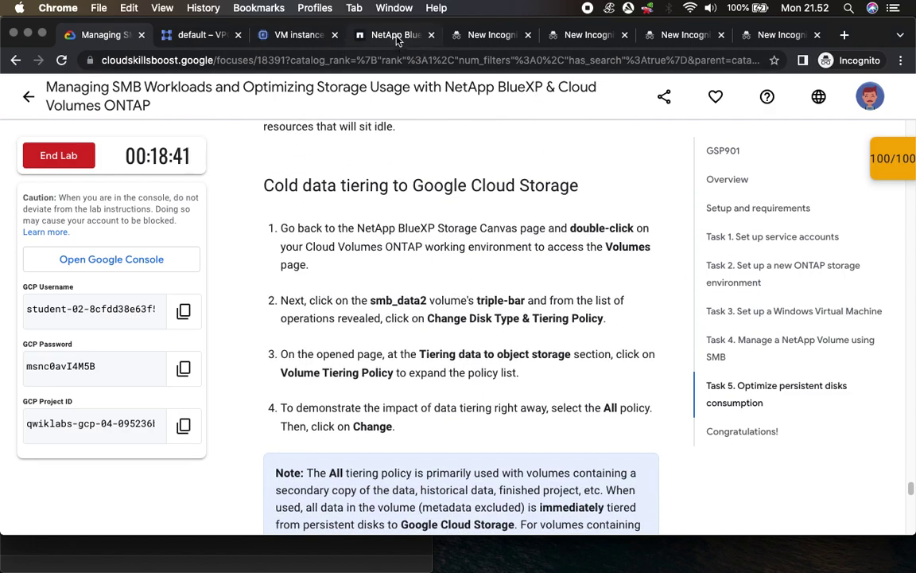
left_click(362, 36)
left_click(514, 253)
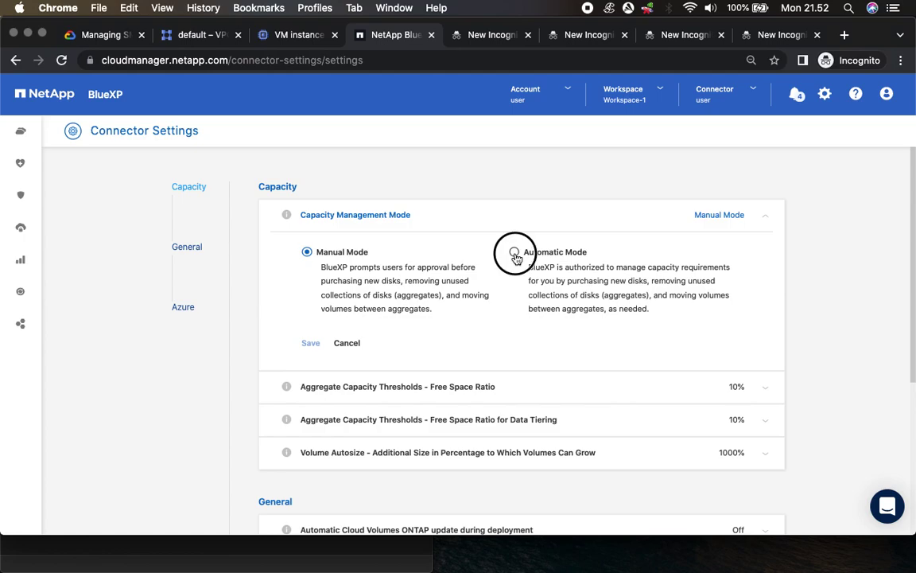
left_click(309, 343)
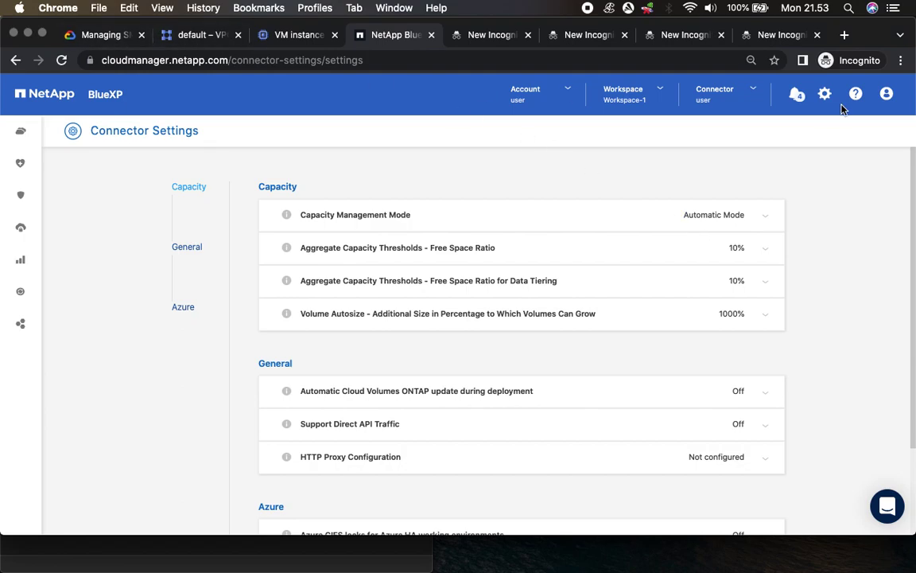
key("super+0")
key("super+equal")
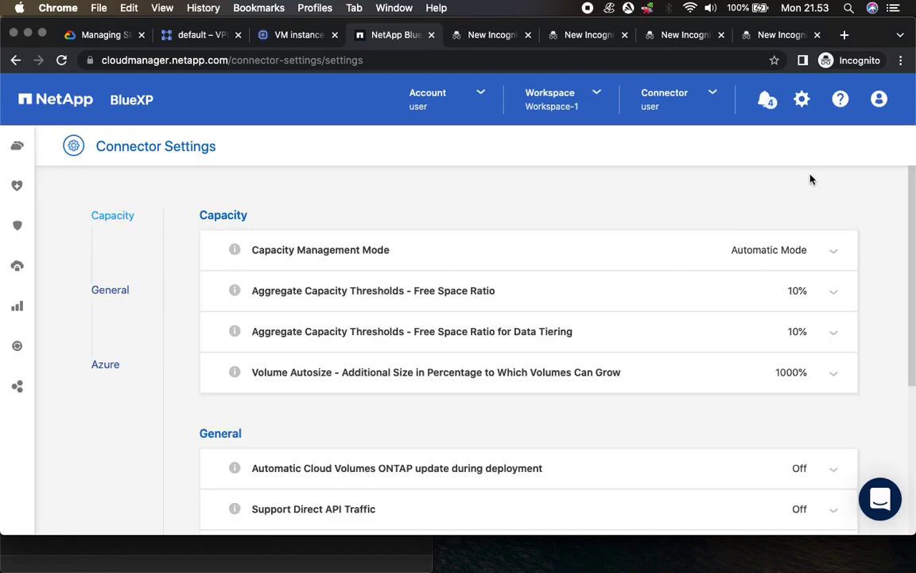
Step: Read the lab's first cold data tiering instructions, and open the Volumes page of the default working environment from the BlueXP Canvas
left_click(67, 36)
scroll(426, 238, "down", 1)
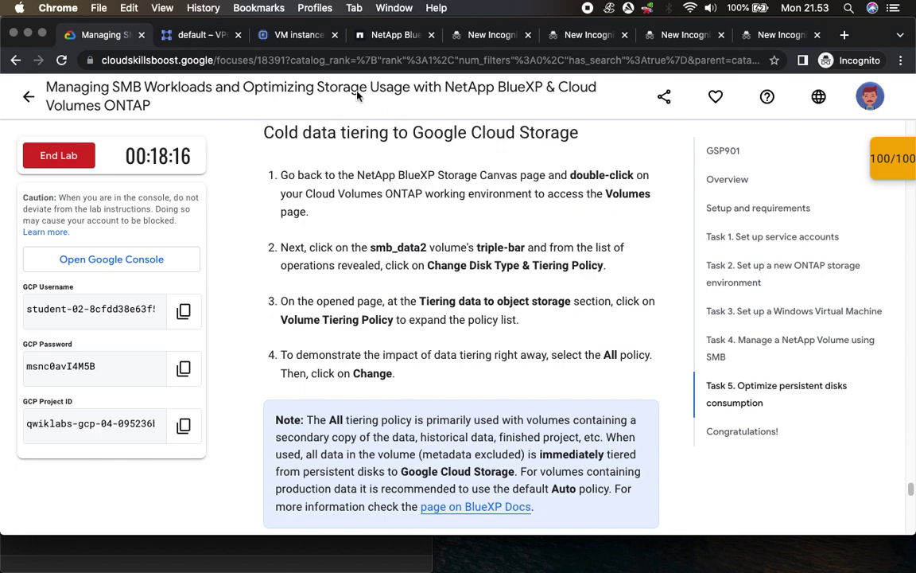
left_click(392, 34)
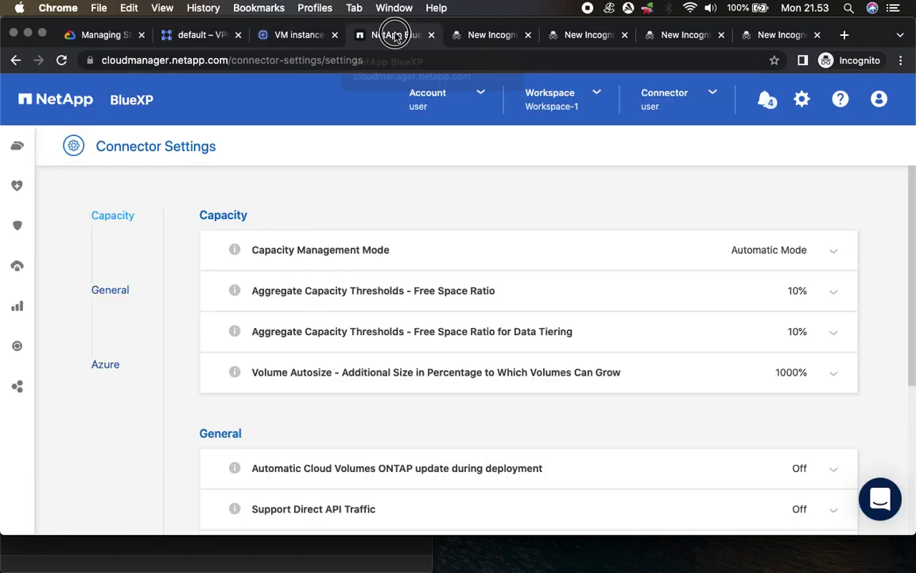
left_click(132, 102)
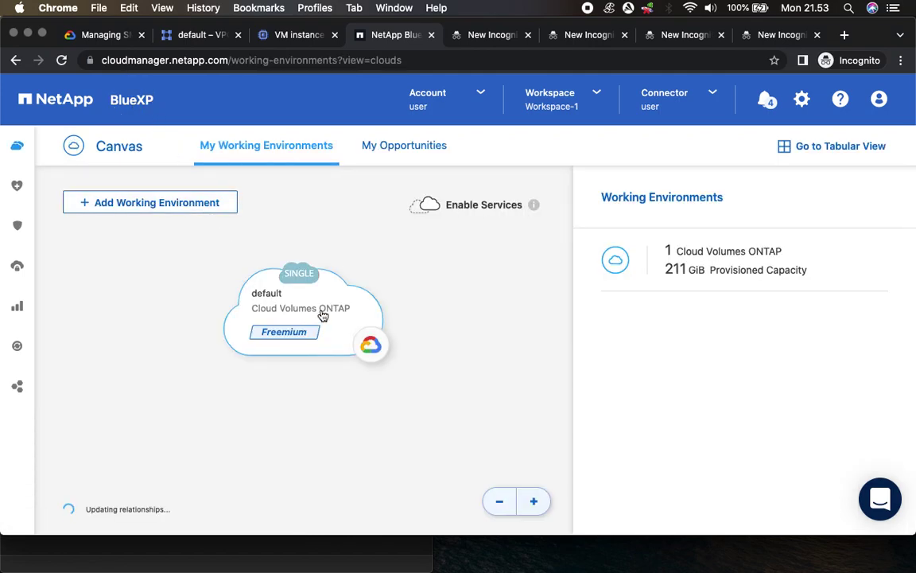
double_click(323, 315)
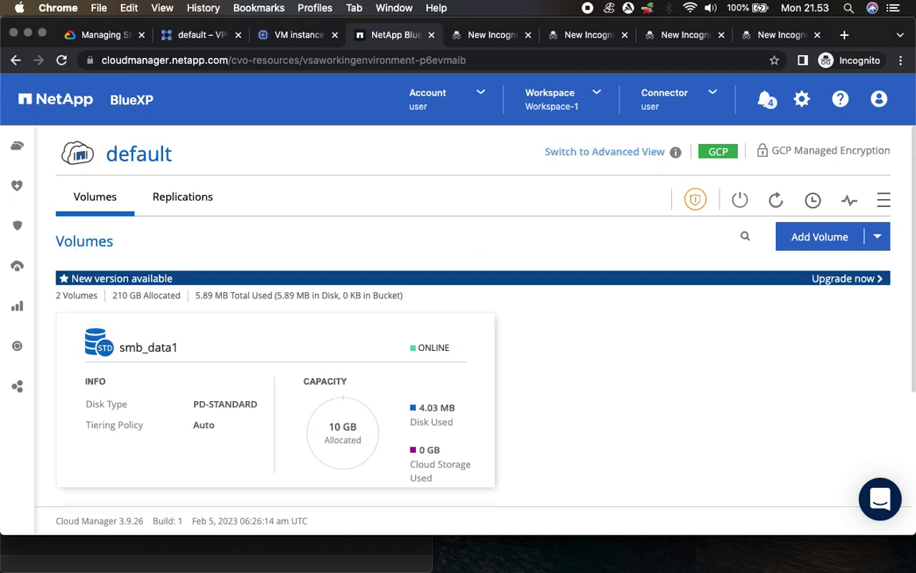
scroll(604, 364, "down", 5)
Step: Check the lab's tiering instructions and open the Change Disk Type & Tiering Policy settings for the smb_data2 volume
left_click(97, 35)
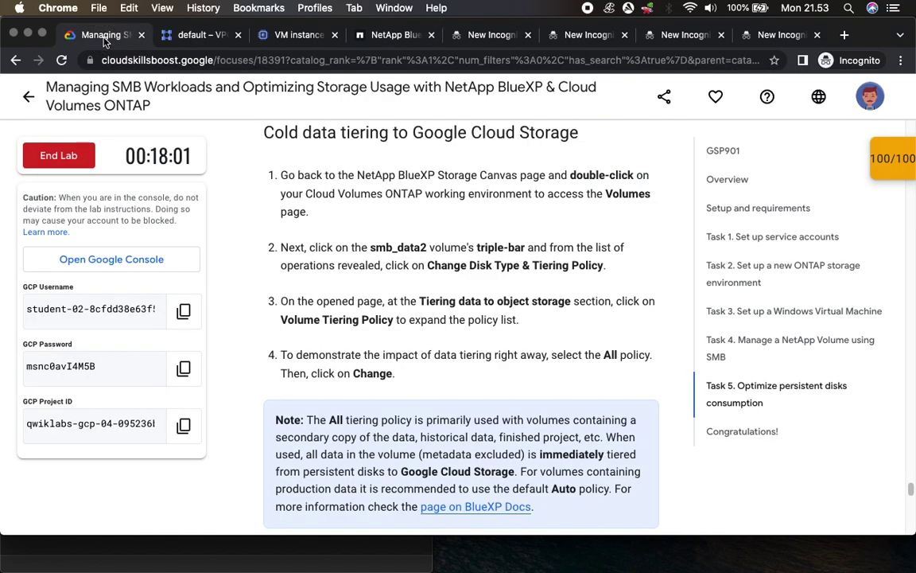
left_click_drag(371, 247, 448, 245)
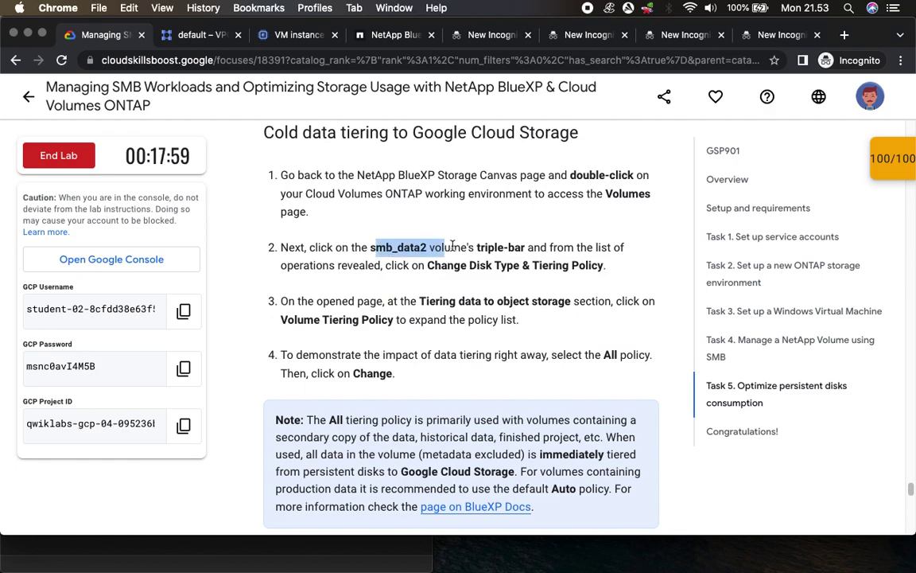
scroll(481, 248, "down", 3)
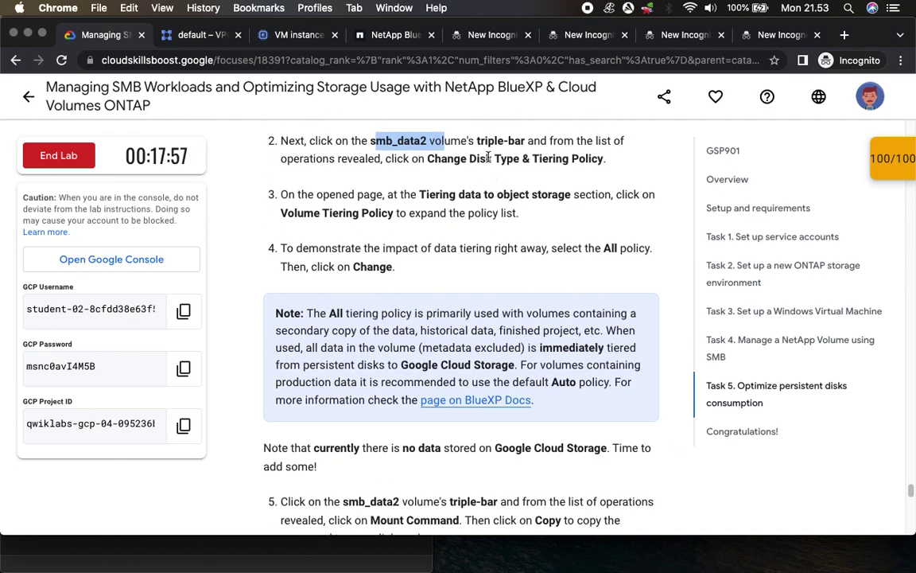
left_click_drag(443, 158, 637, 169)
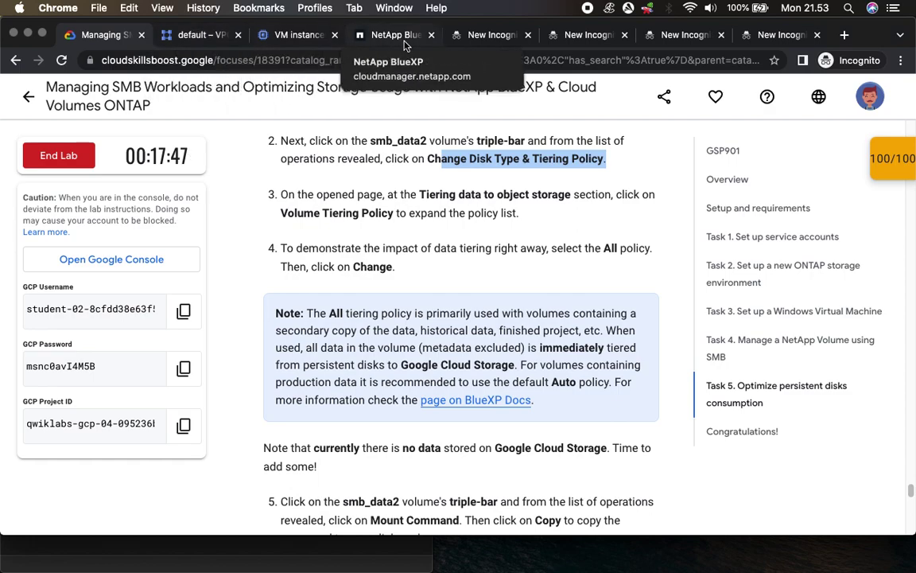
left_click(357, 34)
left_click(470, 317)
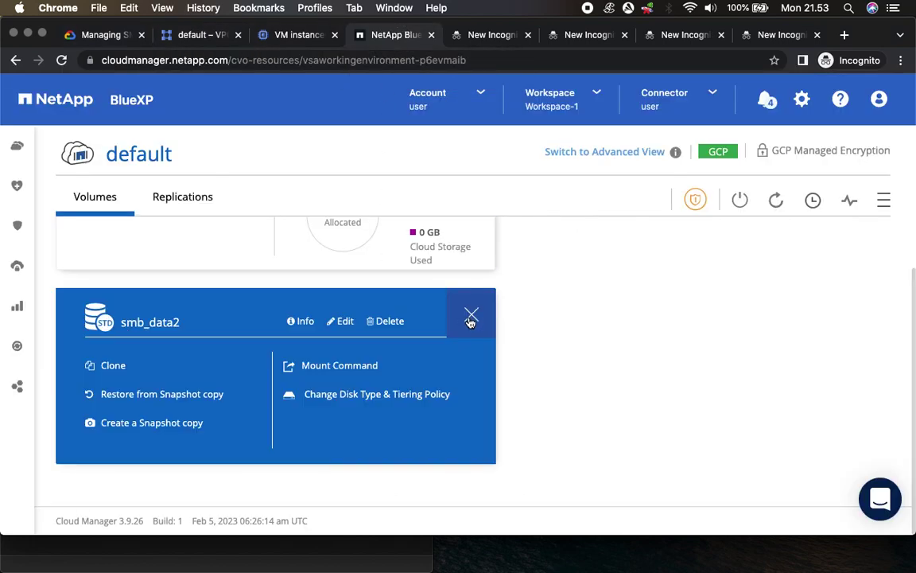
left_click(376, 401)
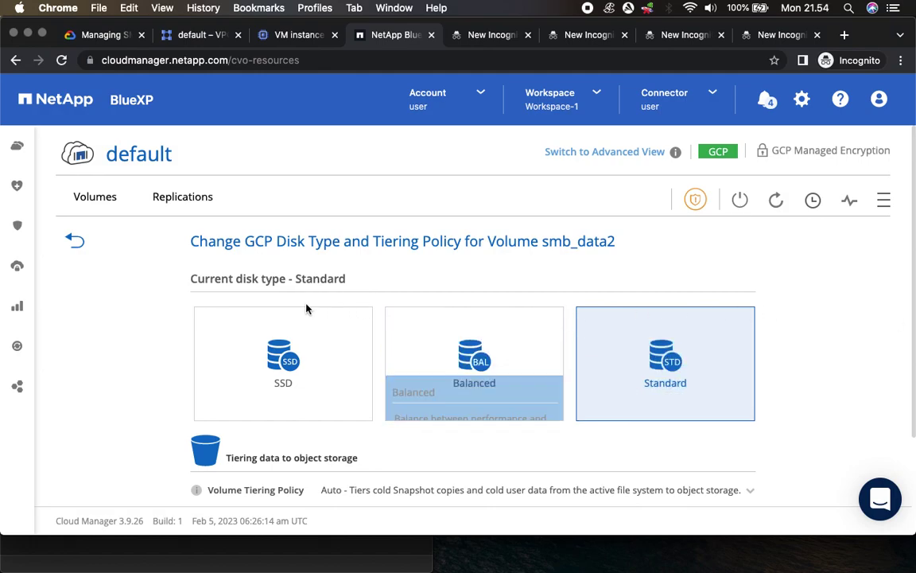
Step: Following the lab's instructions, set the Volume Tiering Policy of smb_data2 to All and apply the change
left_click(100, 35)
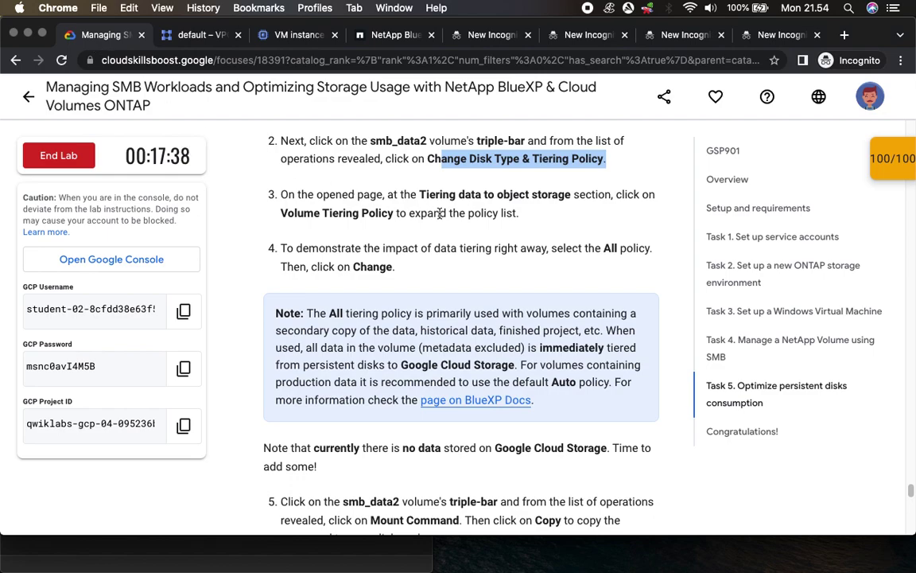
scroll(440, 213, "down", 2)
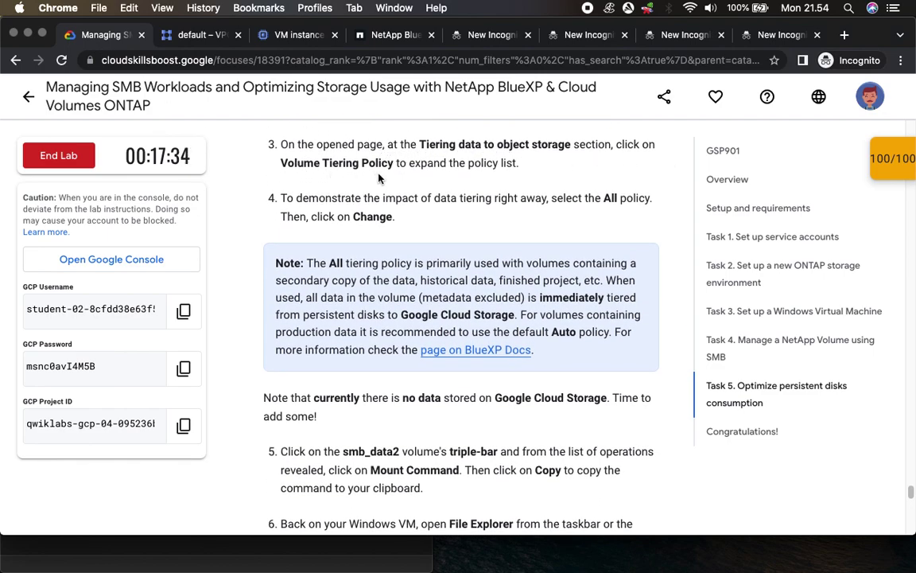
left_click(362, 35)
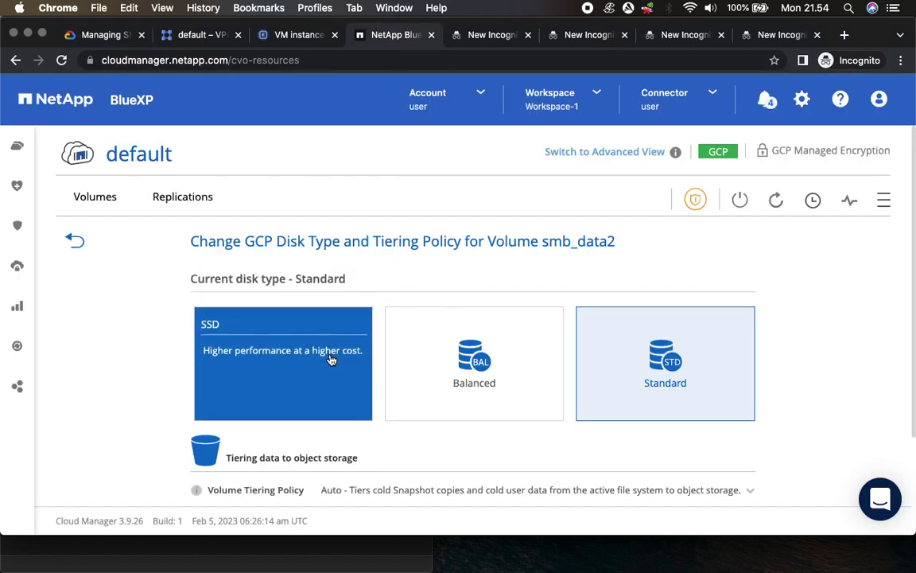
scroll(128, 346, "down", 3)
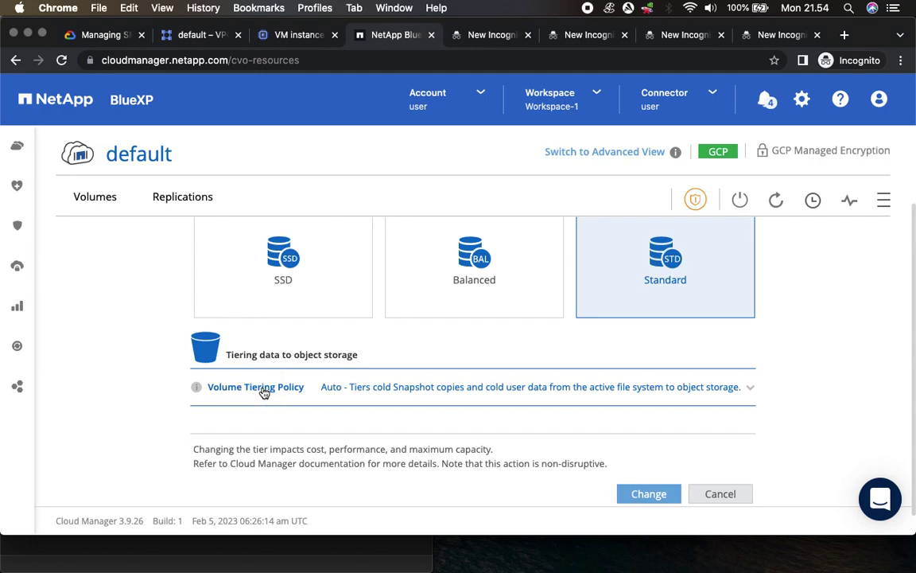
left_click(265, 393)
scroll(126, 393, "down", 3)
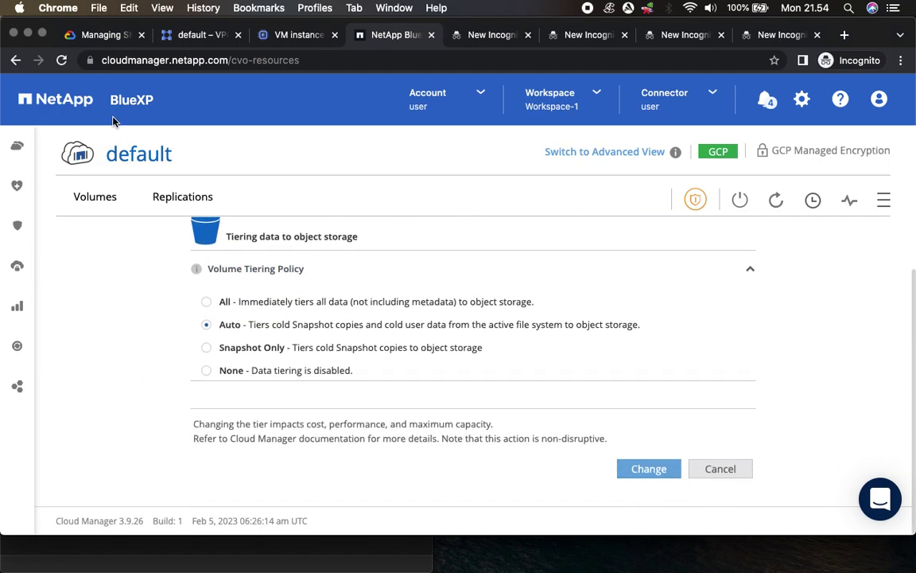
left_click(101, 35)
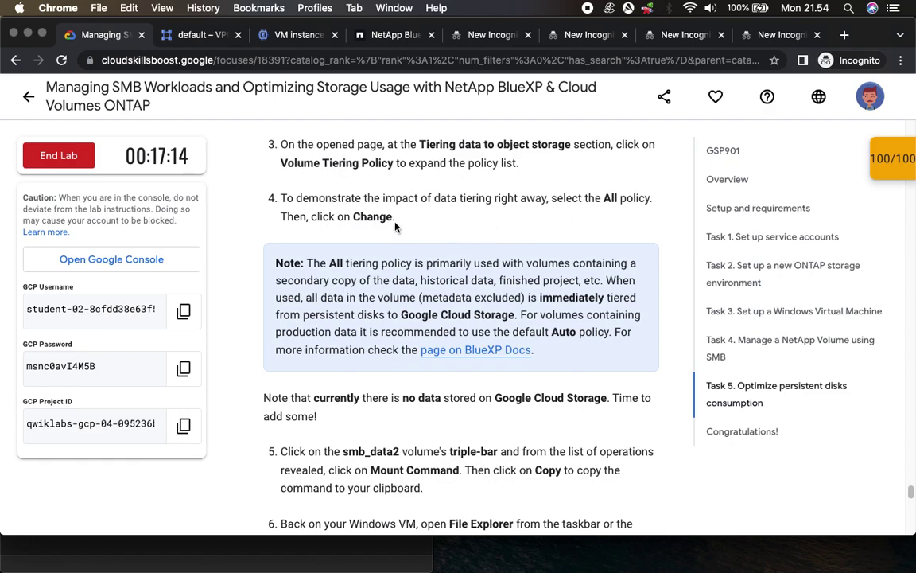
left_click(390, 35)
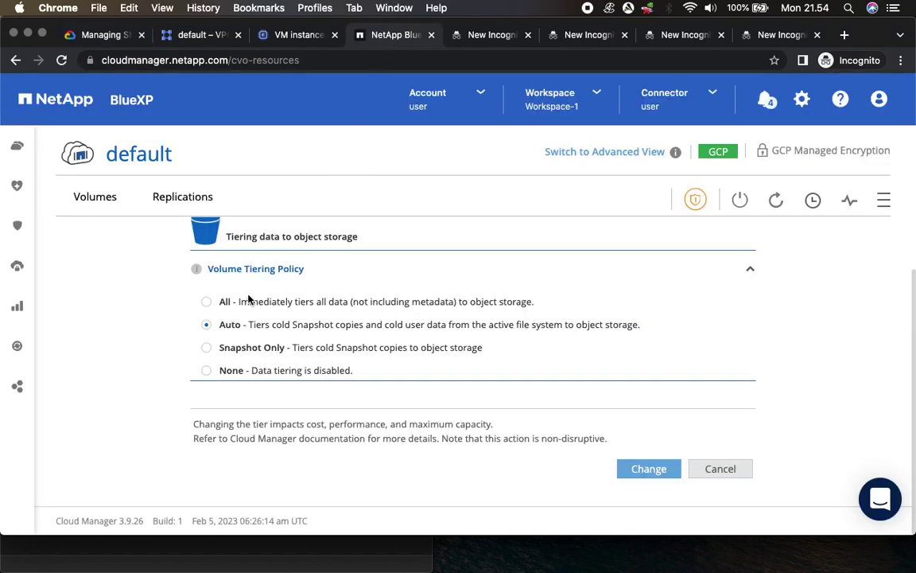
left_click(207, 303)
left_click(641, 471)
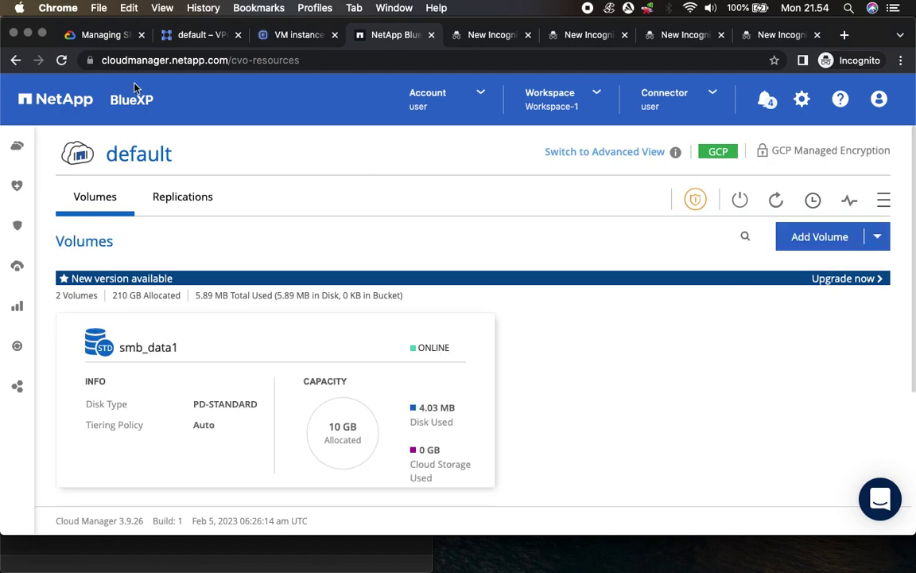
Step: Read the lab's instructions for mounting smb_data2 as network drive Y:, and switch to the Compute Engine VM instances page
left_click(90, 34)
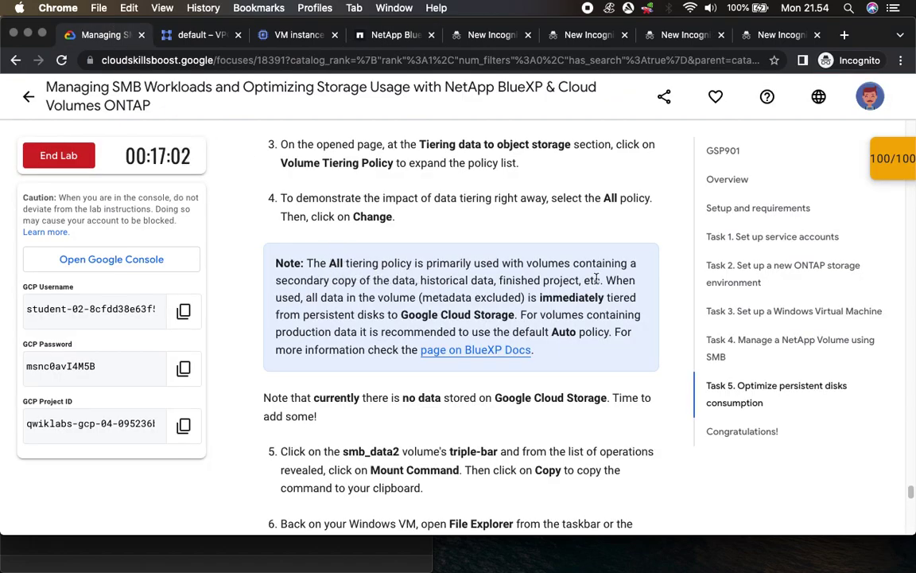
scroll(478, 262, "down", 3)
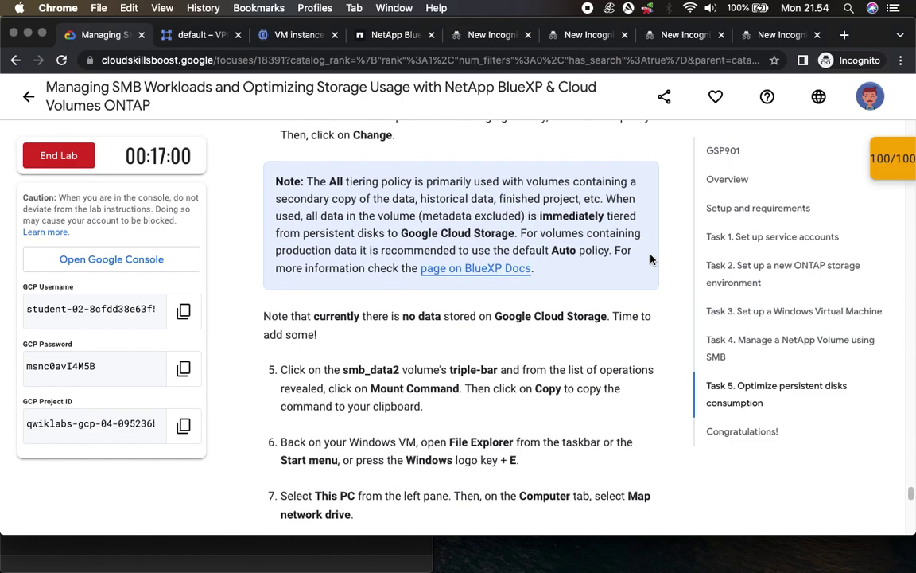
scroll(476, 263, "down", 4)
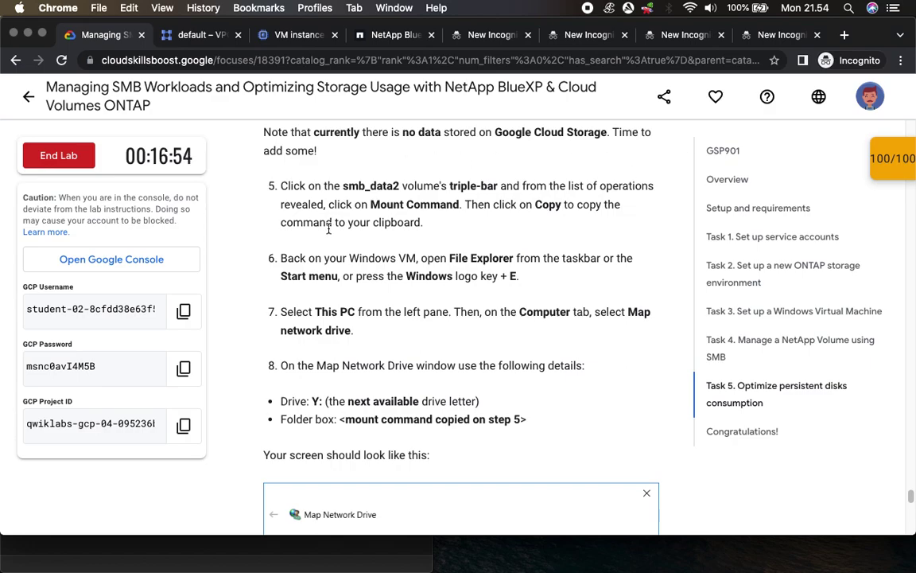
scroll(329, 229, "down", 1)
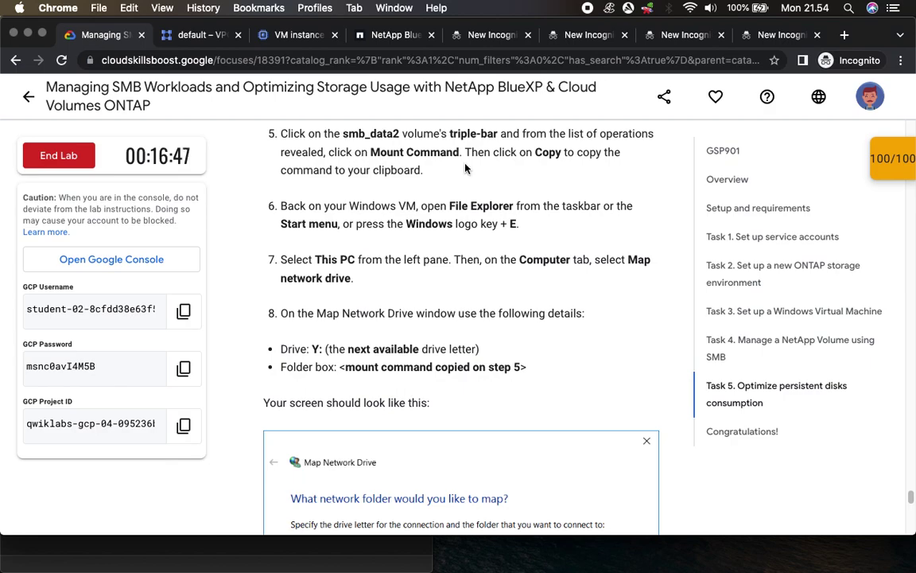
left_click(195, 37)
left_click(275, 36)
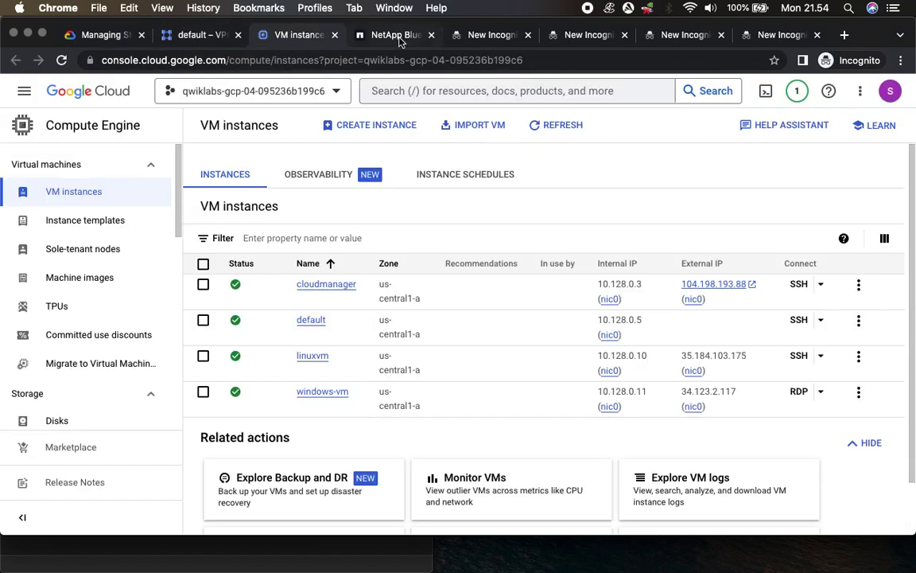
Step: Copy the mount command of the smb_data2 volume in BlueXP and paste it into a new browser tab to check it
left_click(362, 35)
scroll(402, 381, "down", 5)
left_click(470, 312)
left_click(347, 370)
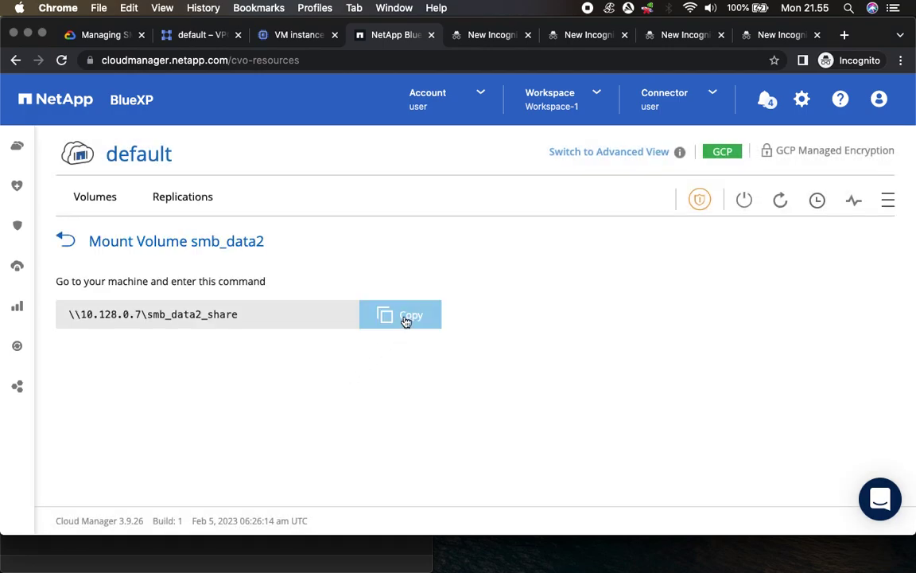
left_click(405, 319)
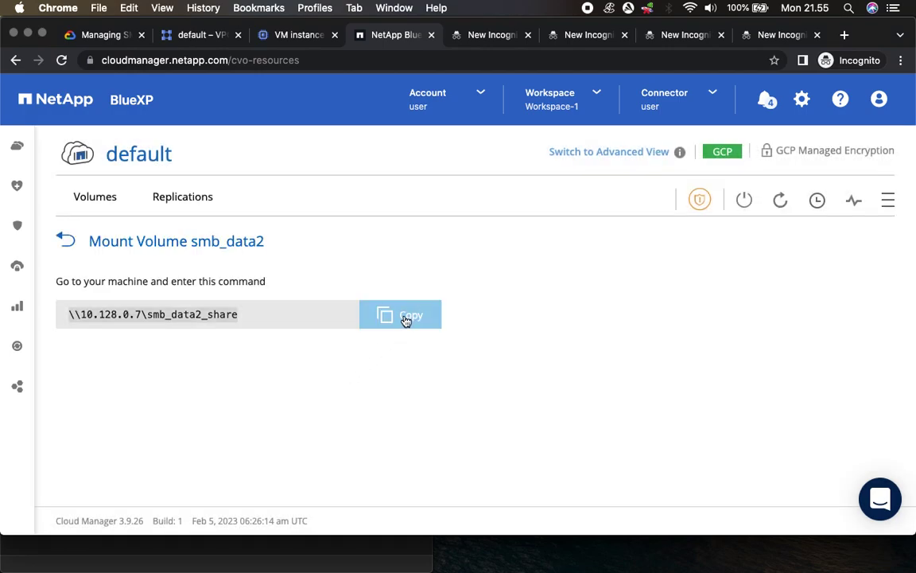
left_click(847, 37)
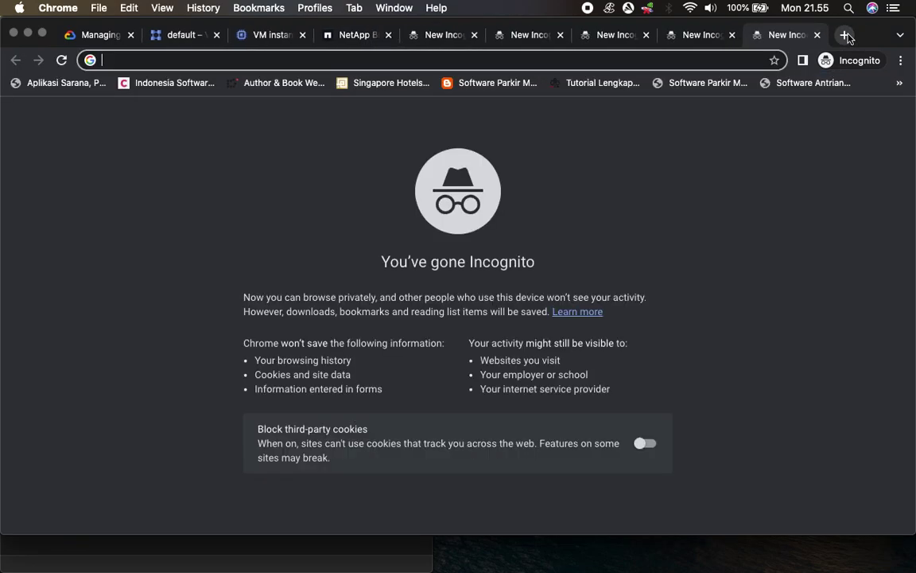
key("super+v")
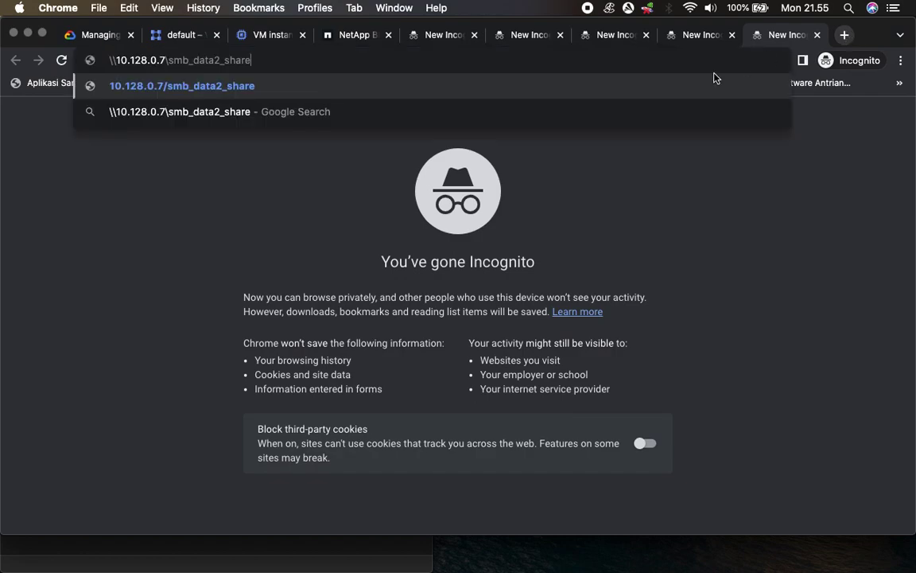
left_click(175, 237)
Step: Following the lab's instructions, map \\10.128.0.7\smb_data2_share as network drive Y: on the Windows VM
left_click(98, 36)
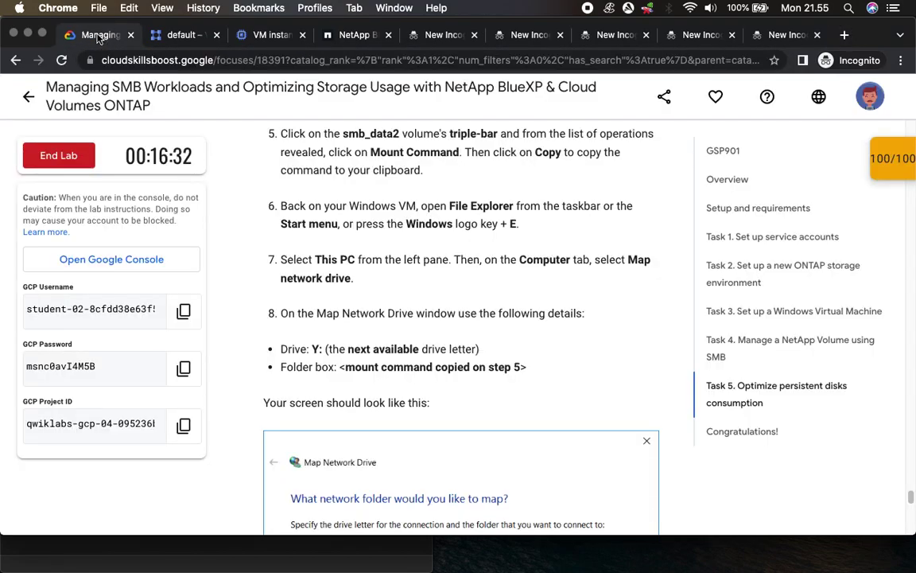
scroll(490, 374, "down", 3)
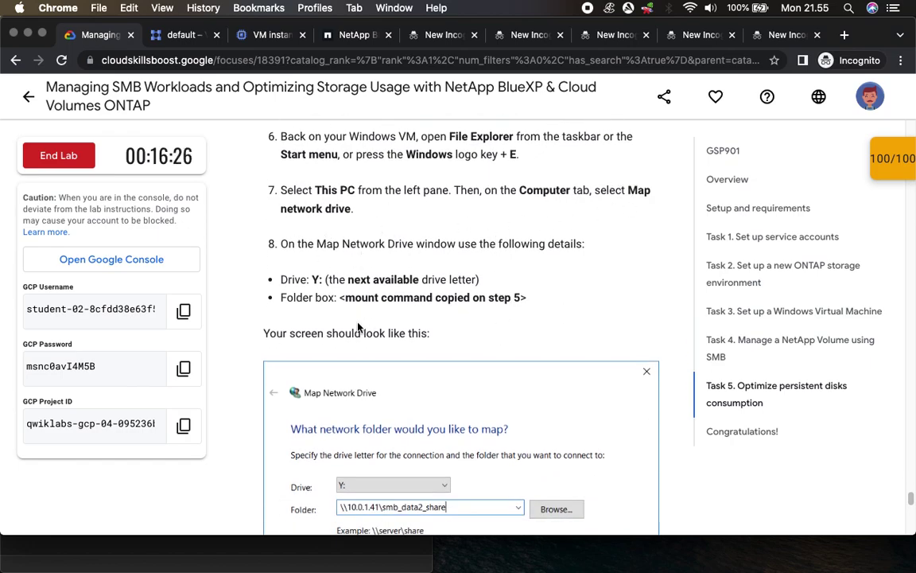
scroll(370, 314, "down", 4)
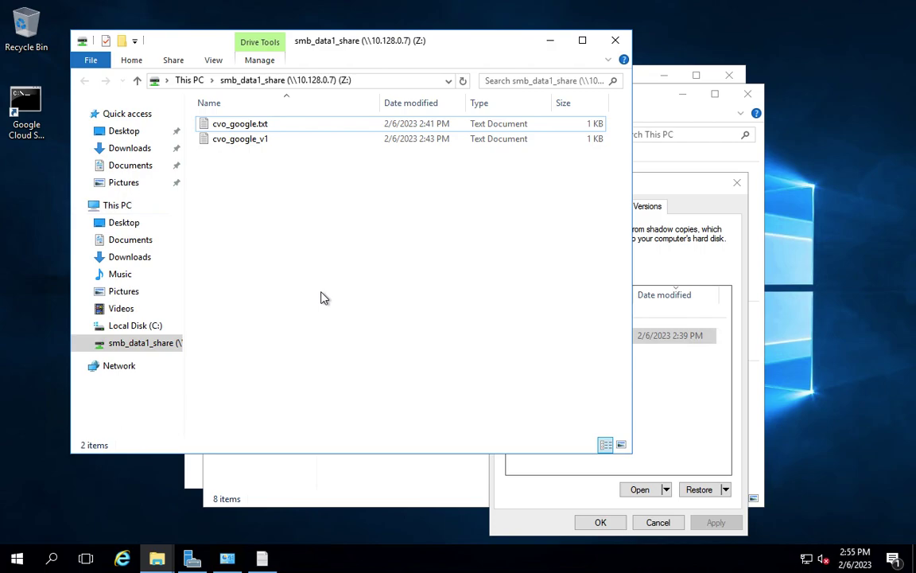
left_click(122, 207)
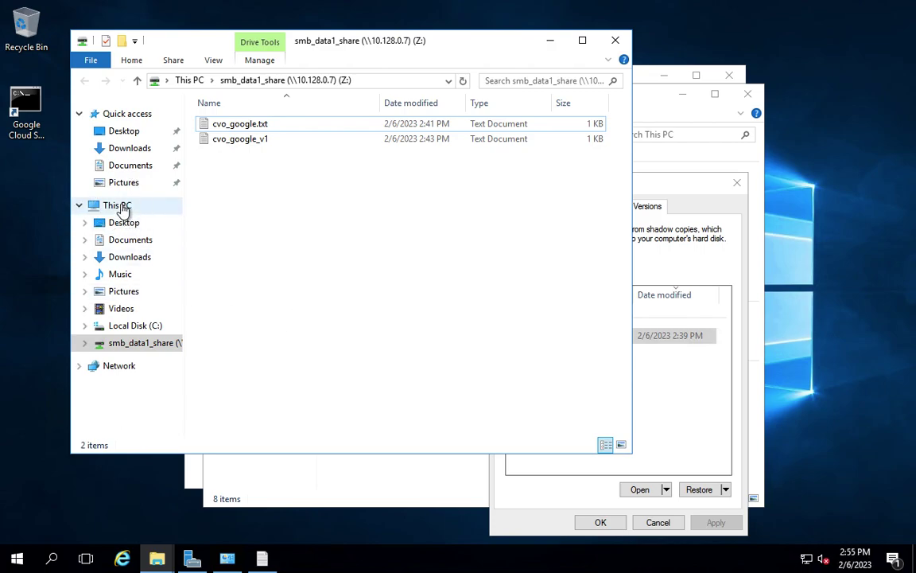
left_click(230, 63)
left_click(188, 63)
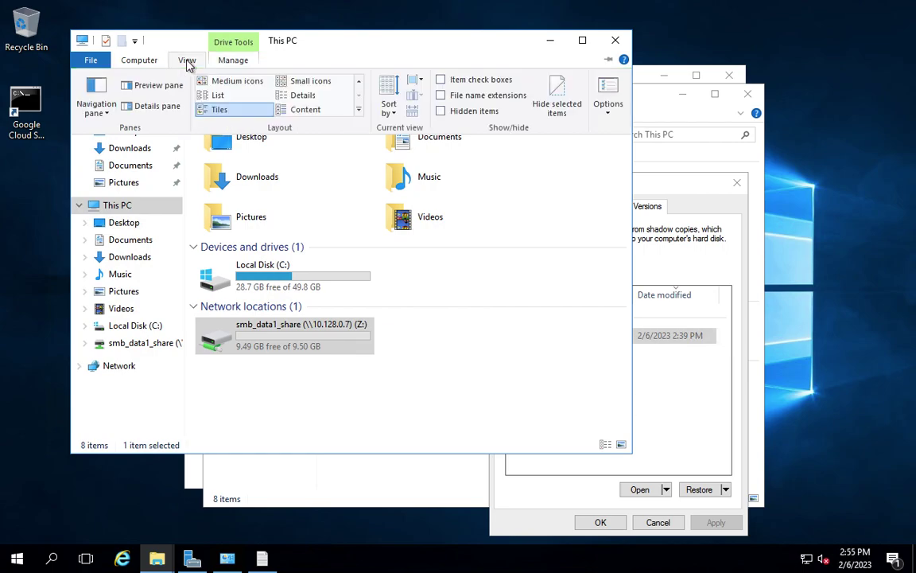
left_click(138, 63)
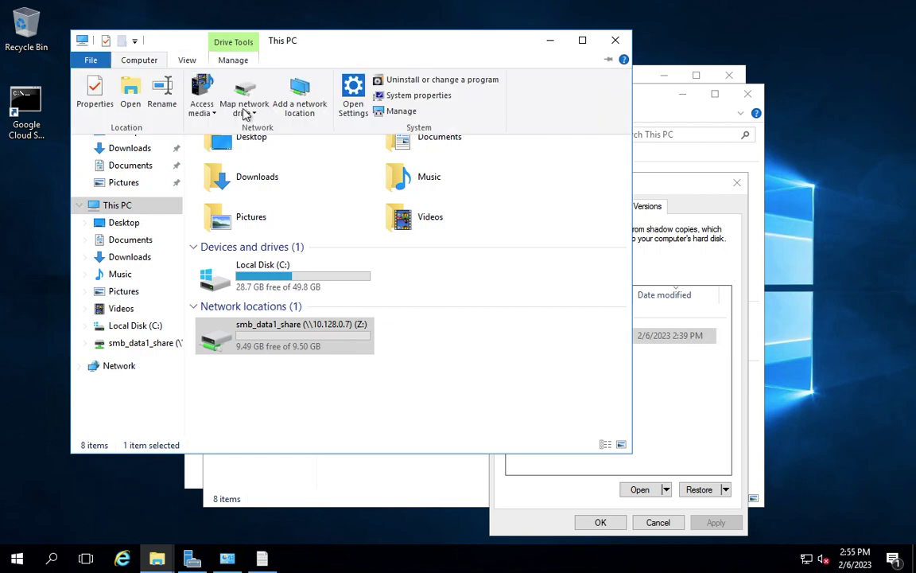
left_click(249, 116)
left_click(265, 127)
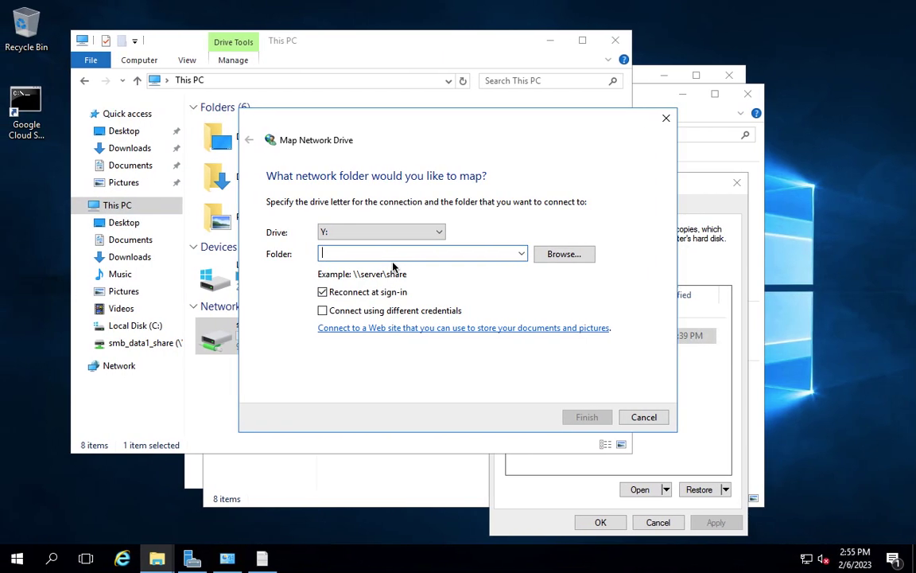
key("ctrl+v")
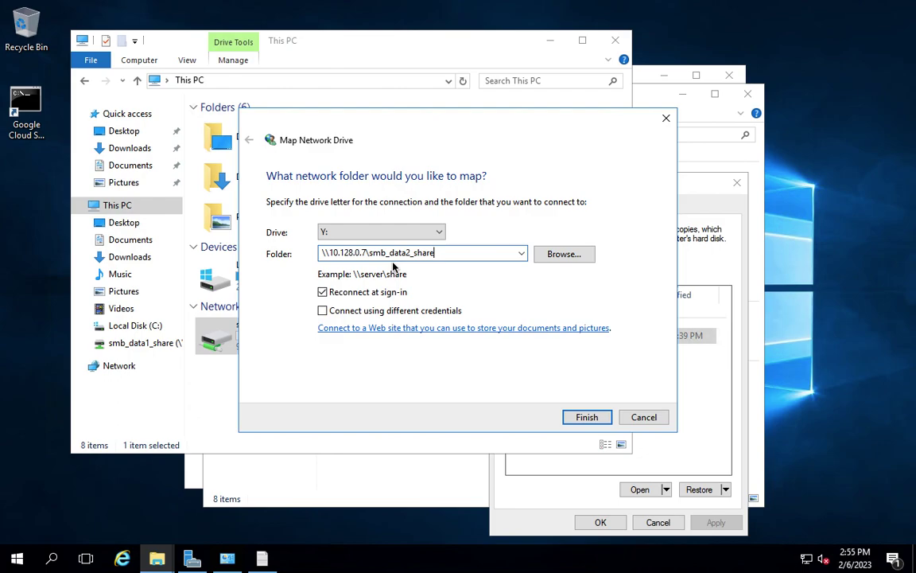
left_click(588, 419)
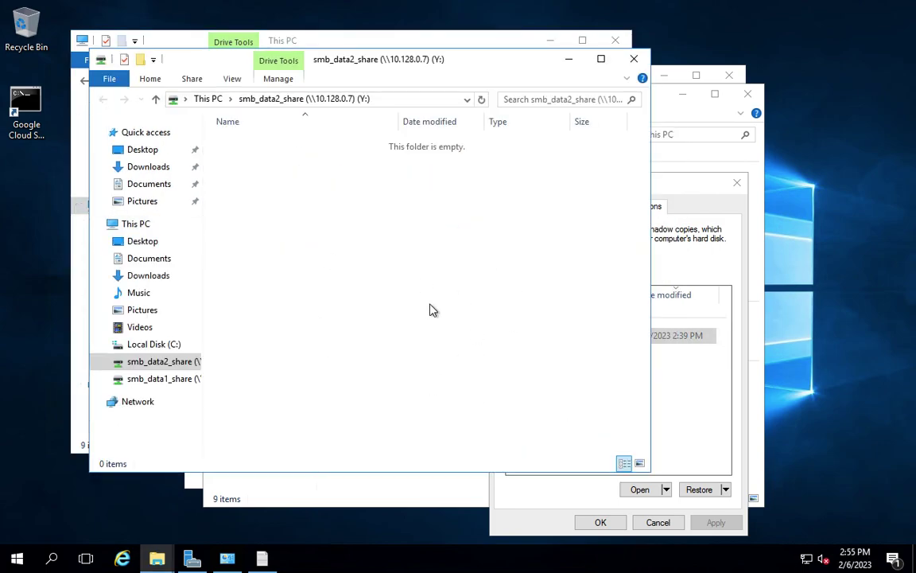
Step: Return to the lab page and read steps 10 to 12 on adding data to smb_data2 and checking its tiering
key("ctrl+Left")
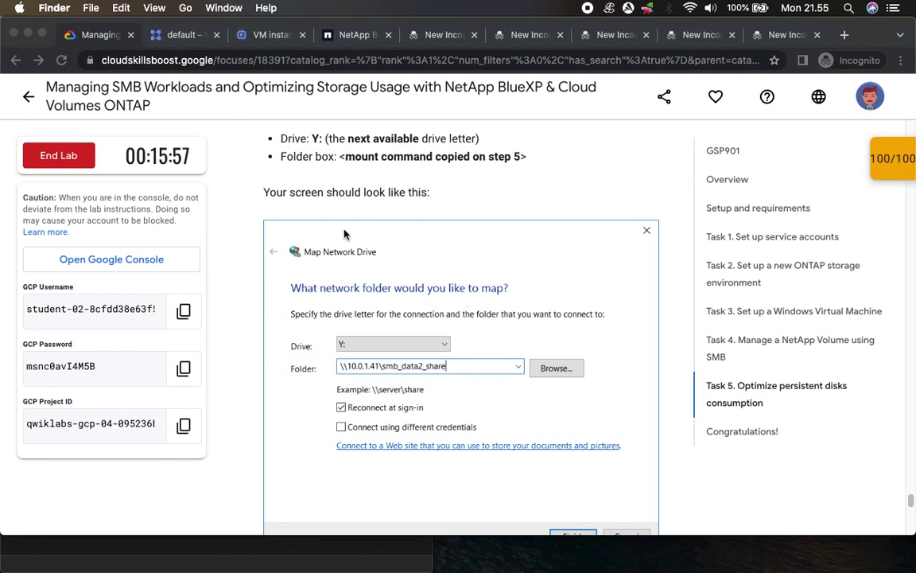
scroll(464, 431, "down", 10)
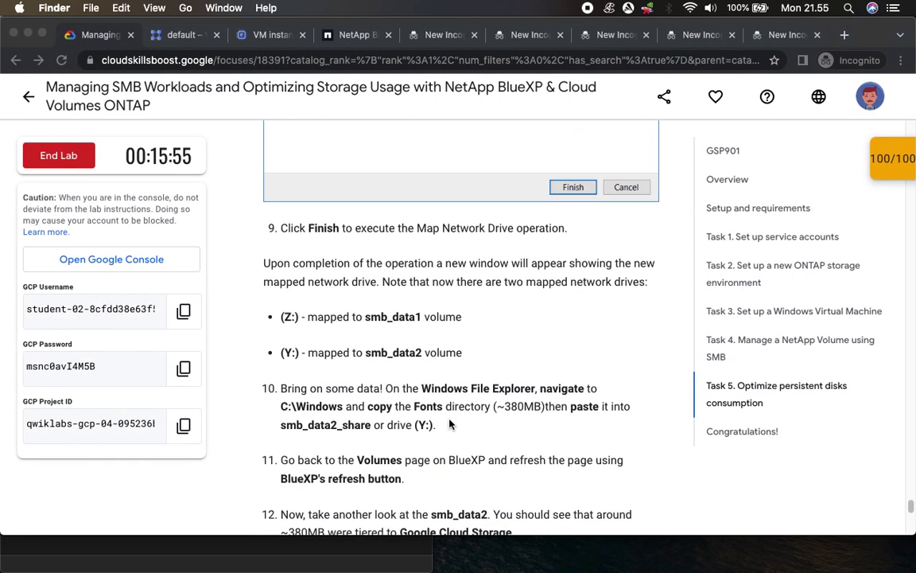
scroll(450, 424, "down", 3)
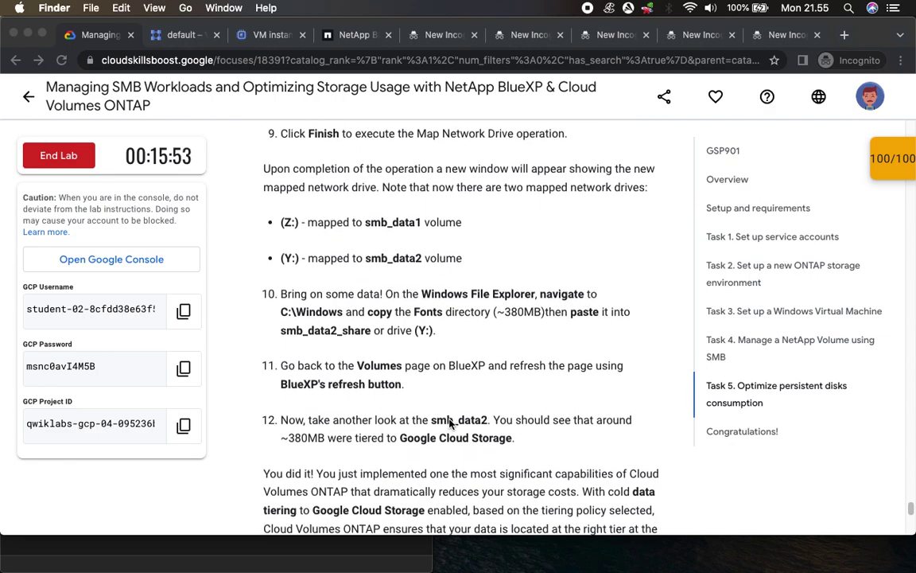
left_click(285, 216)
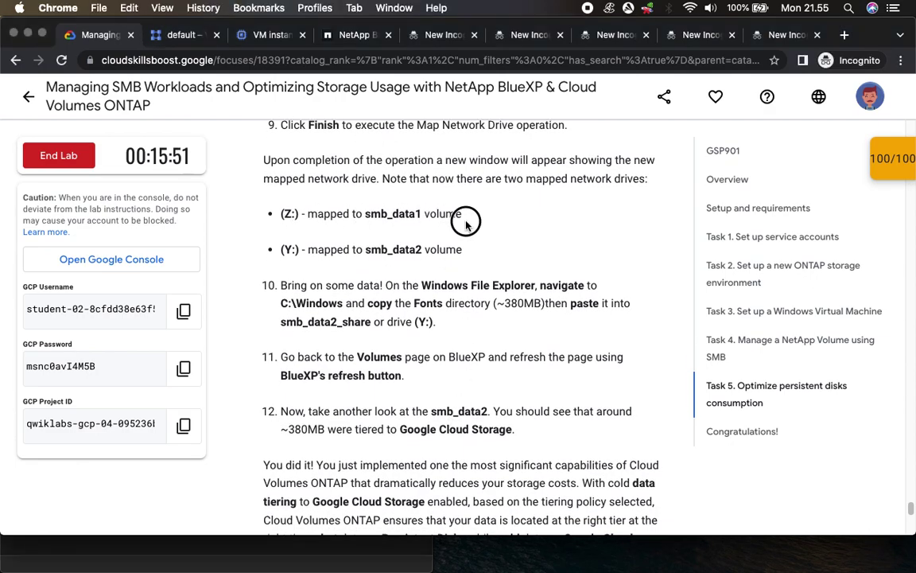
scroll(399, 341, "down", 5)
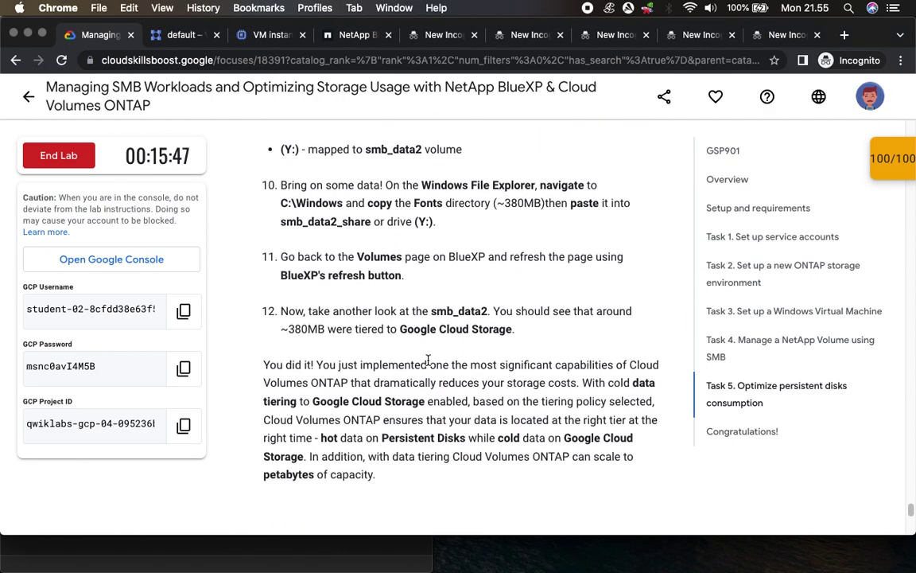
scroll(428, 362, "down", 1)
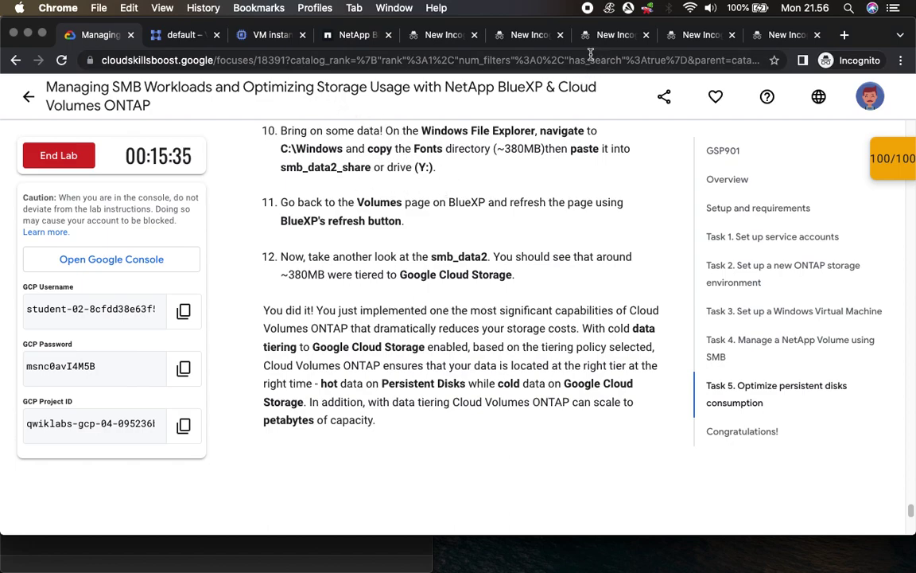
Step: On the Windows VM, copy the Fonts folder from C:\Windows into smb_data2_share (Y:)
key("super+Tab")
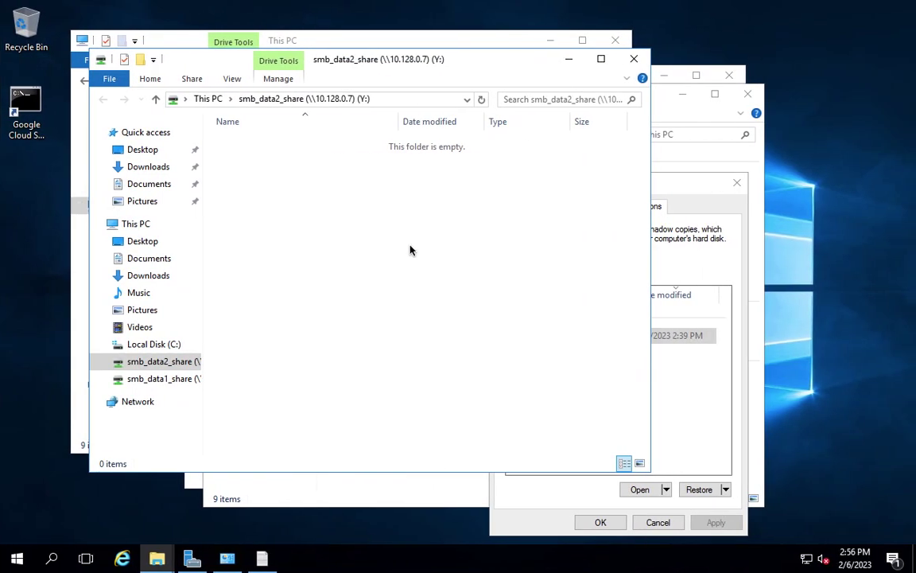
left_click(104, 346)
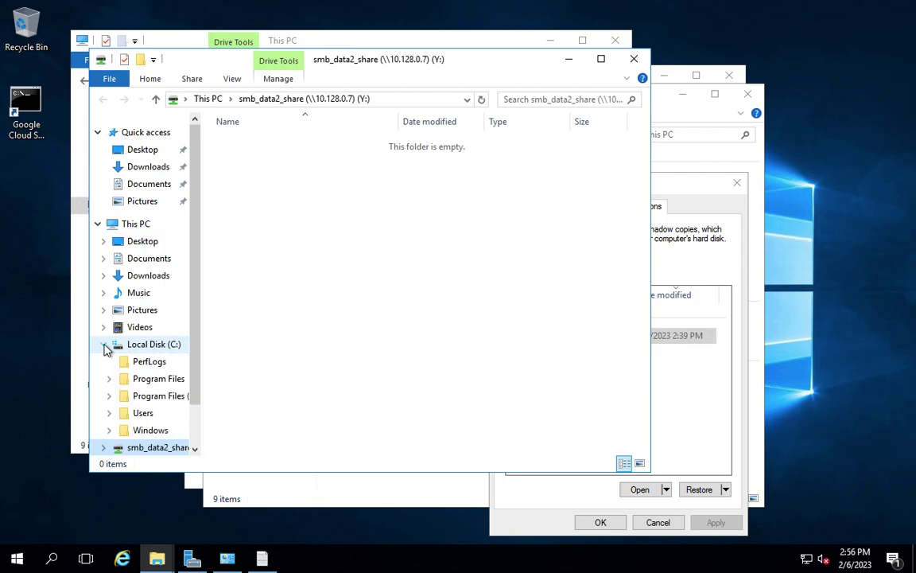
left_click(109, 429)
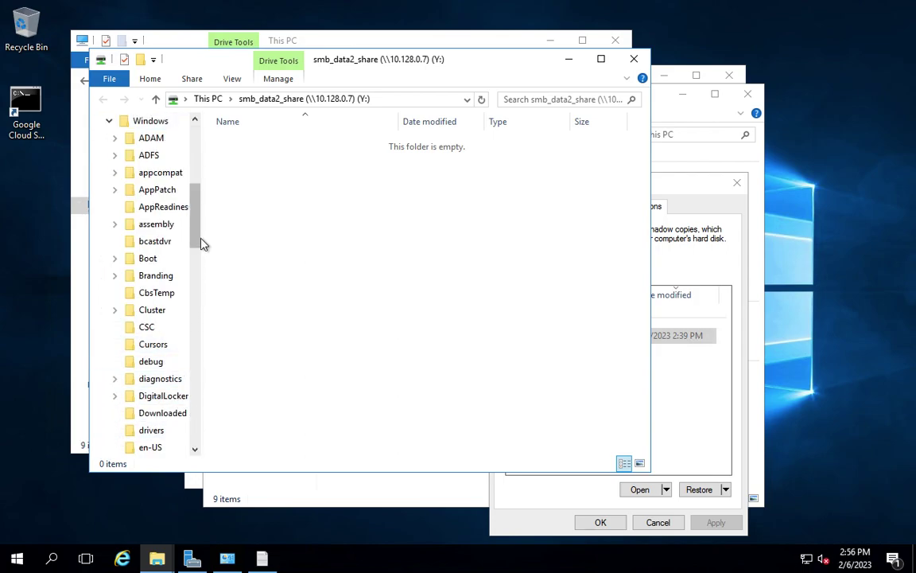
left_click_drag(199, 242, 197, 253)
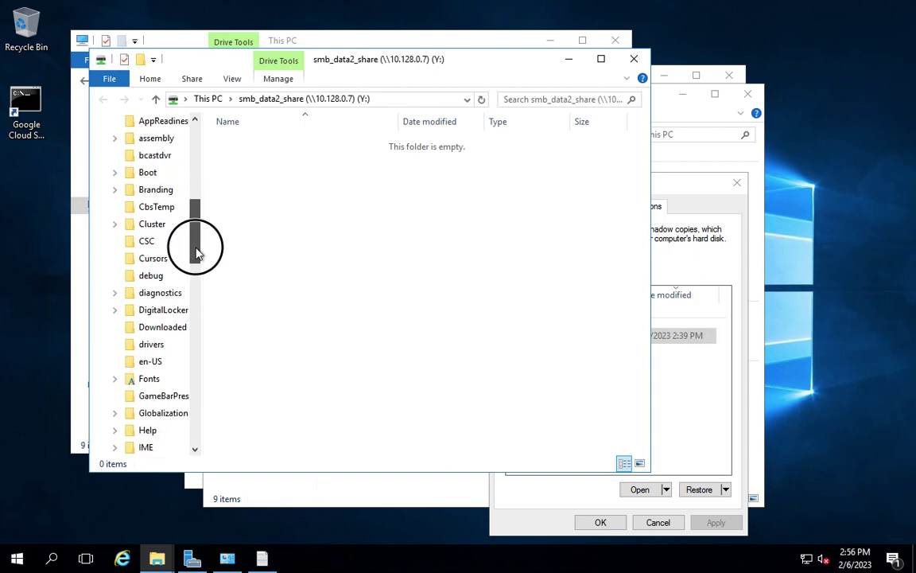
right_click(150, 379)
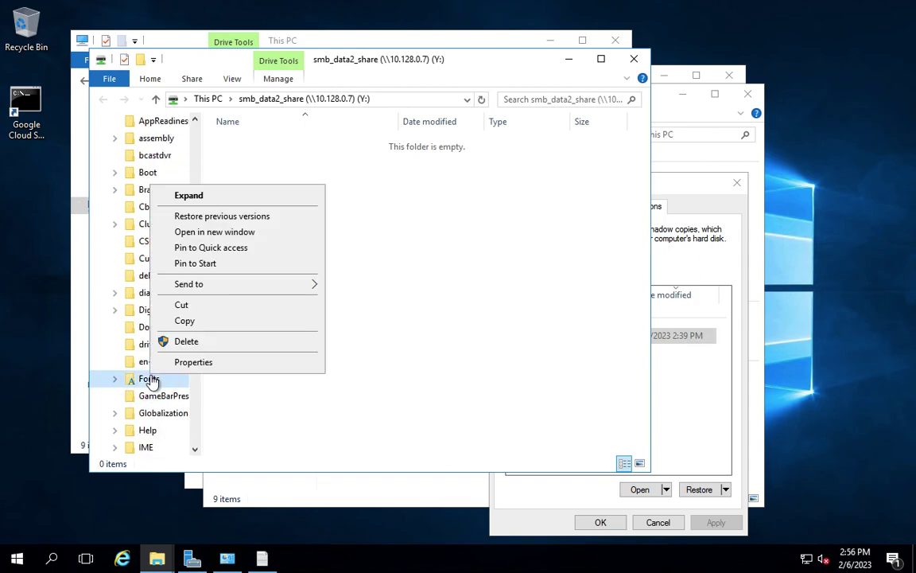
left_click(195, 322)
left_click_drag(196, 323, 191, 447)
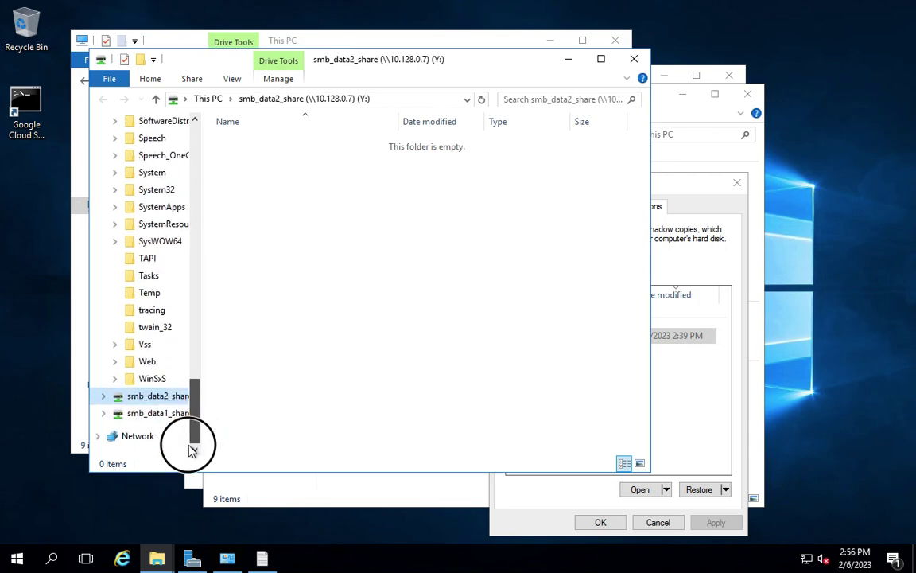
right_click(335, 306)
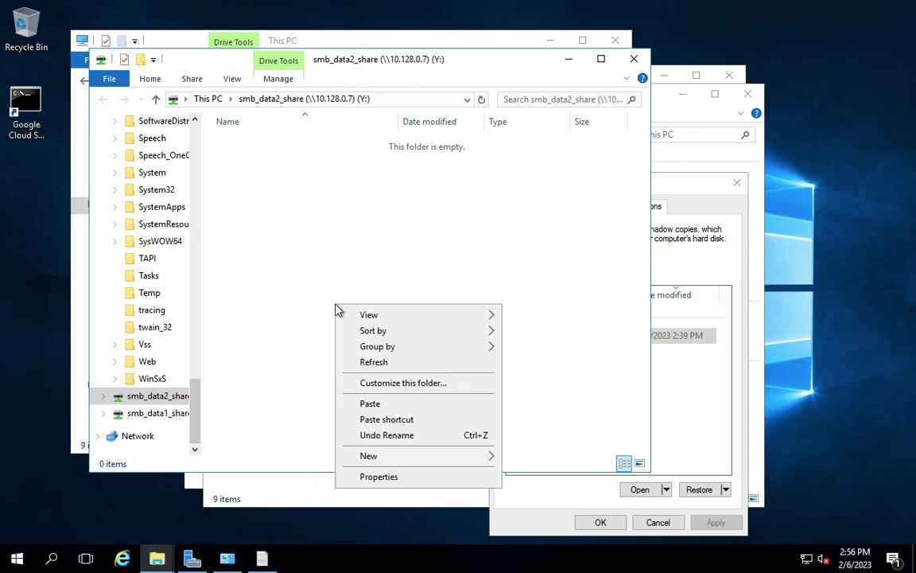
left_click(372, 404)
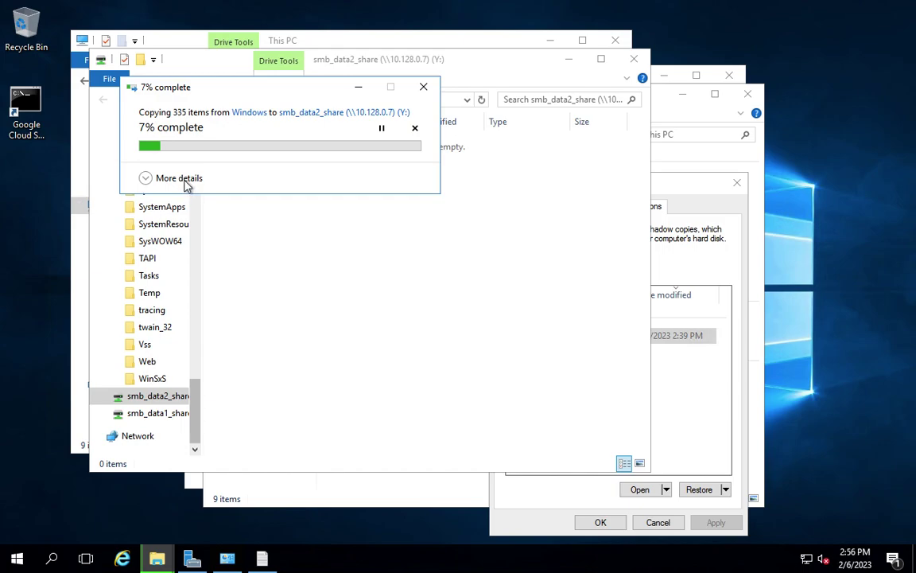
left_click(182, 179)
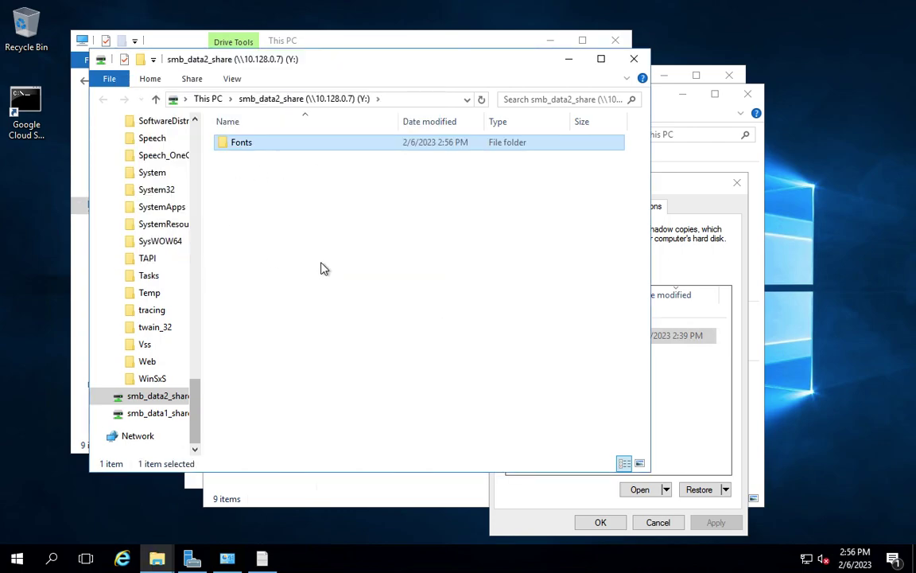
Step: Switch to BlueXP, refresh the Volumes page of the default environment, and examine smb_data2's disk and cloud storage usage
key("ctrl+Left")
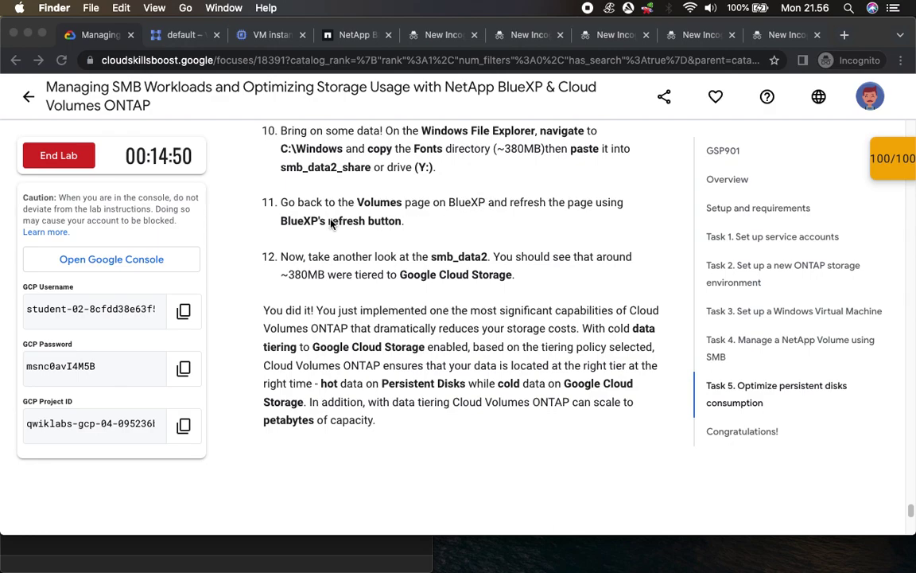
left_click(354, 35)
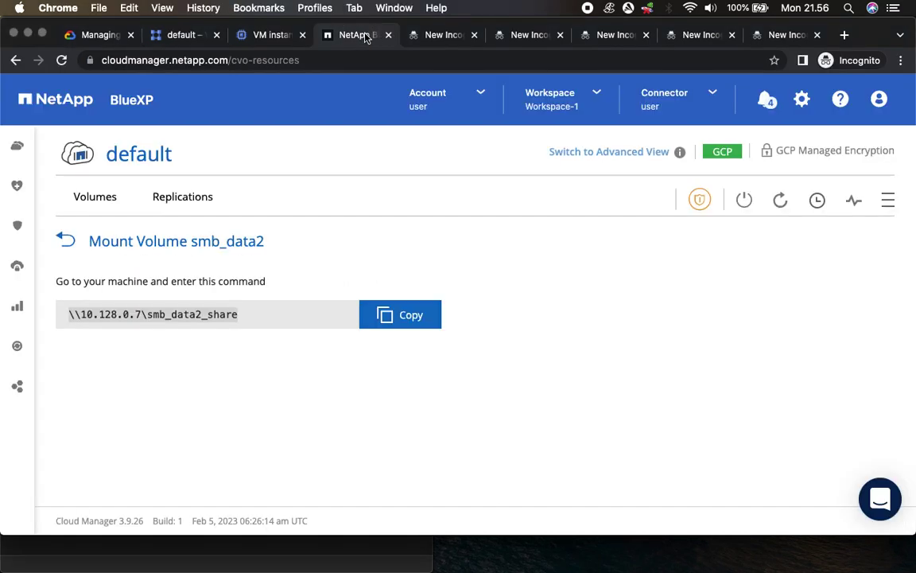
left_click(93, 200)
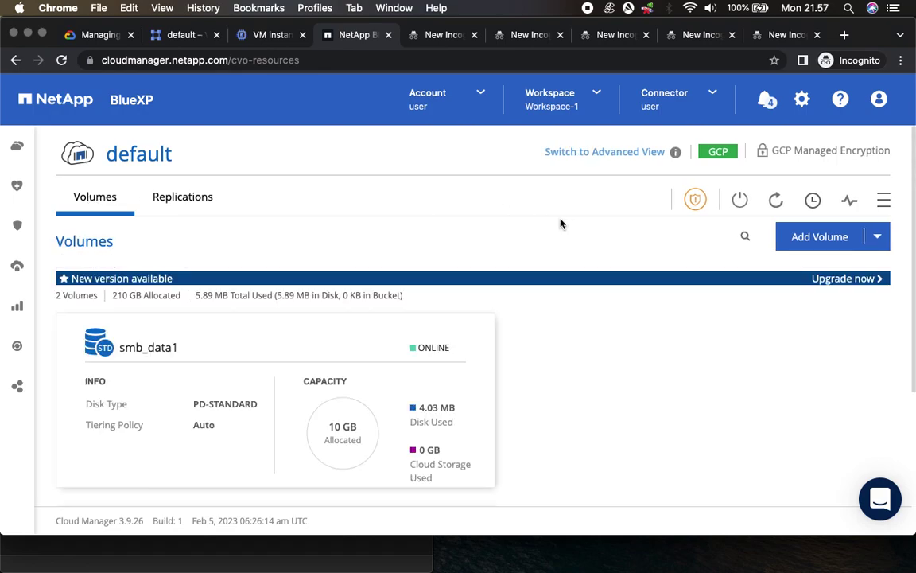
left_click(777, 200)
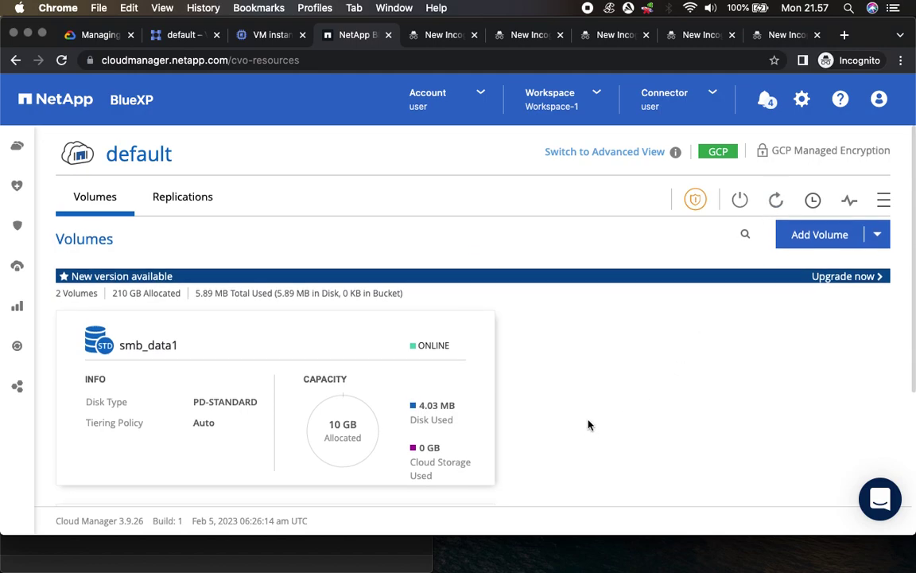
scroll(588, 424, "down", 3)
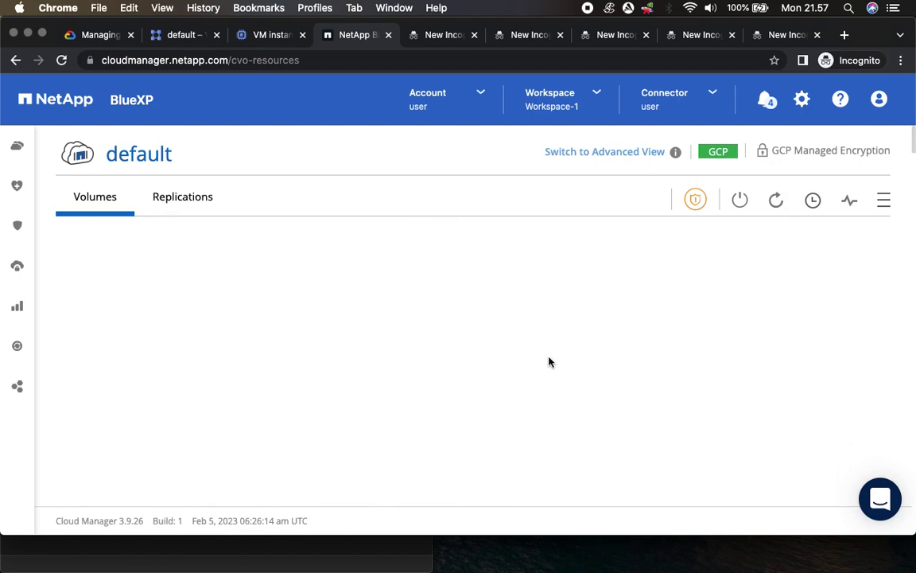
mouse_move(408, 400)
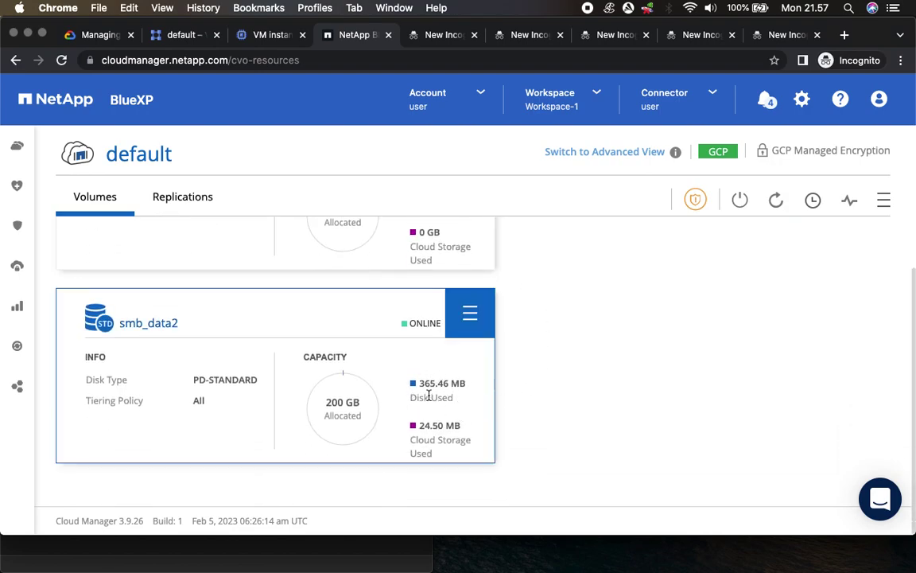
scroll(538, 389, "up", 2)
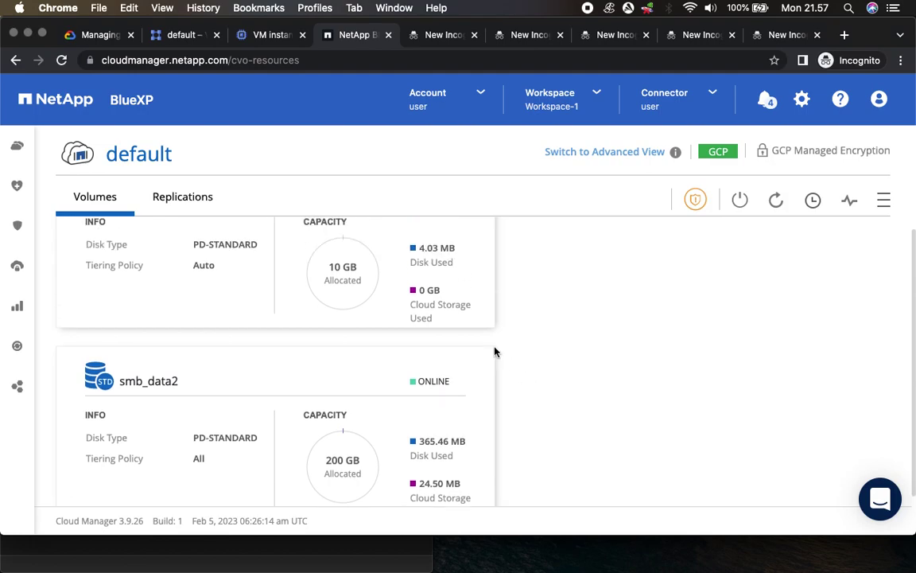
Step: Return to the lab page and read the closing sections, from the Task 5 wrap-up through Congratulations to the end
left_click(96, 35)
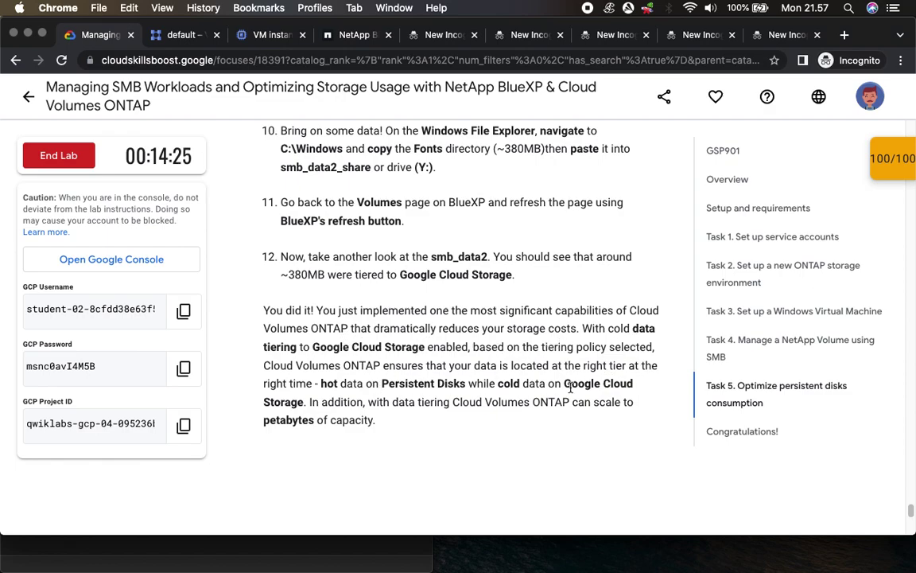
scroll(517, 350, "down", 3)
scroll(517, 350, "down", 5)
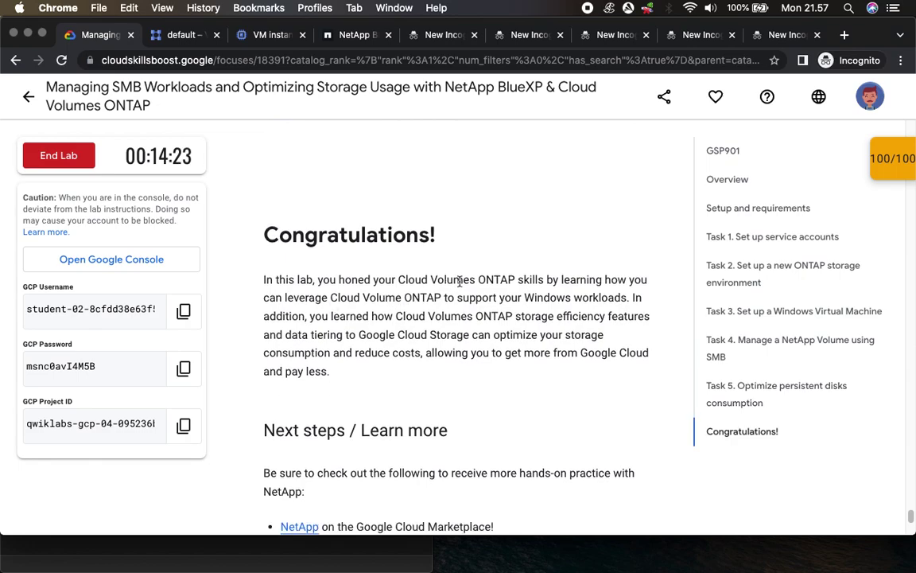
scroll(563, 294, "down", 7)
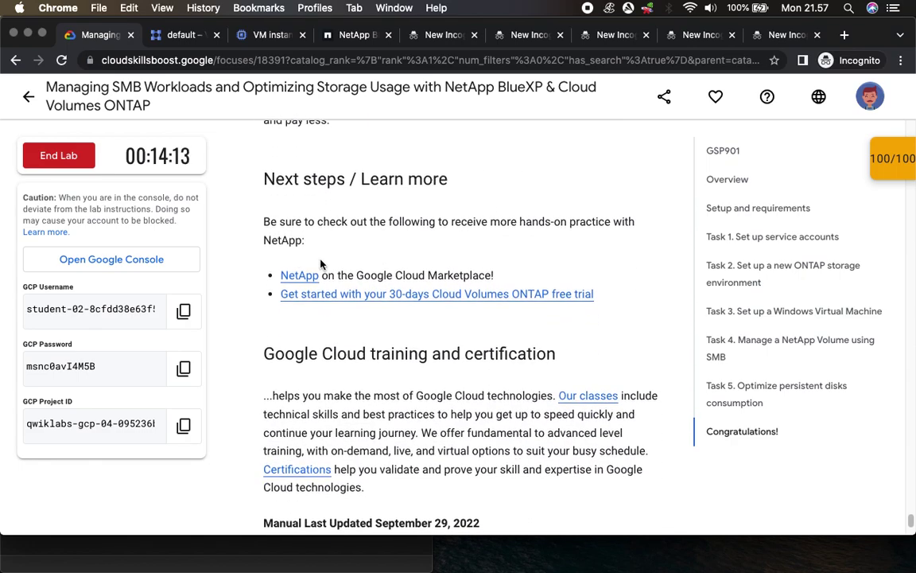
scroll(445, 311, "down", 5)
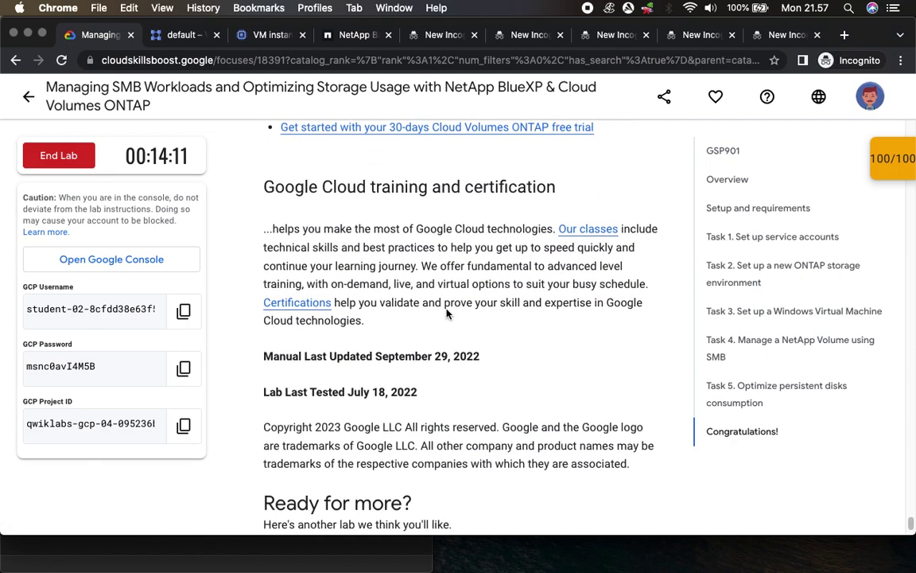
scroll(368, 475, "down", 4)
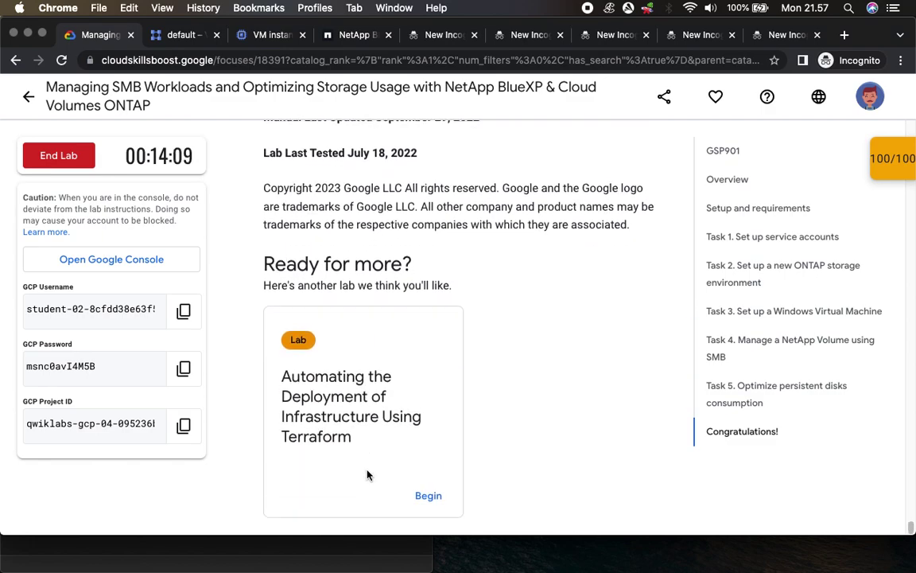
Step: End the lab, confirm the submission, and submit a five-star satisfaction rating without comments
left_click(74, 156)
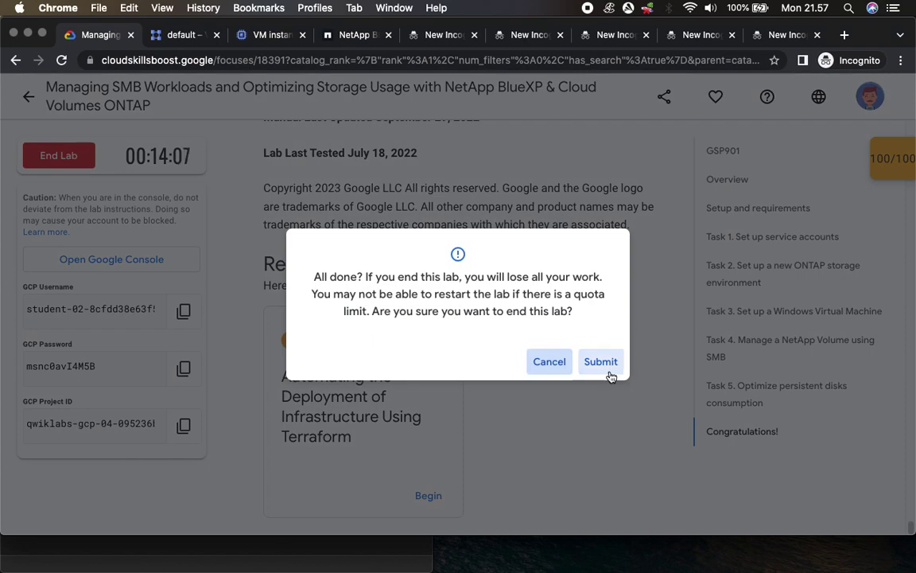
left_click(607, 370)
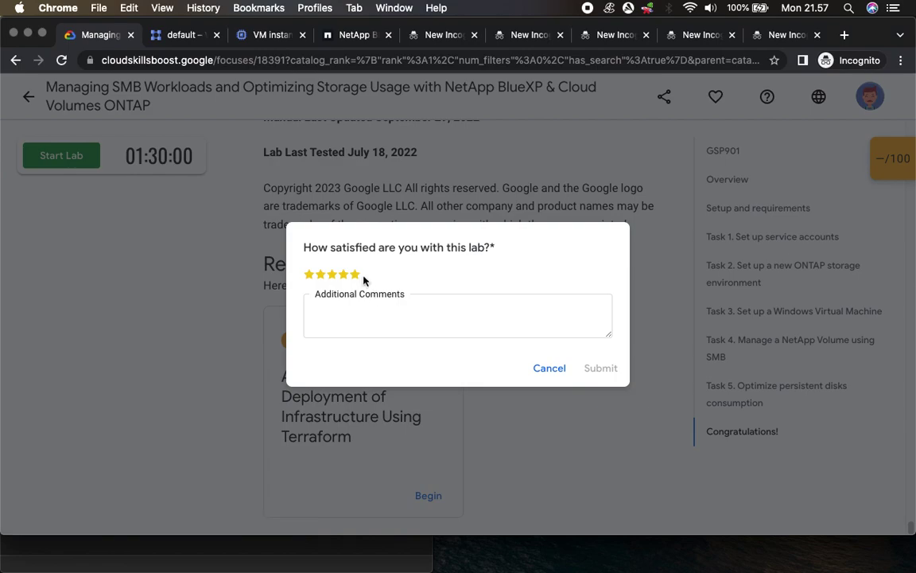
left_click(355, 274)
left_click(605, 368)
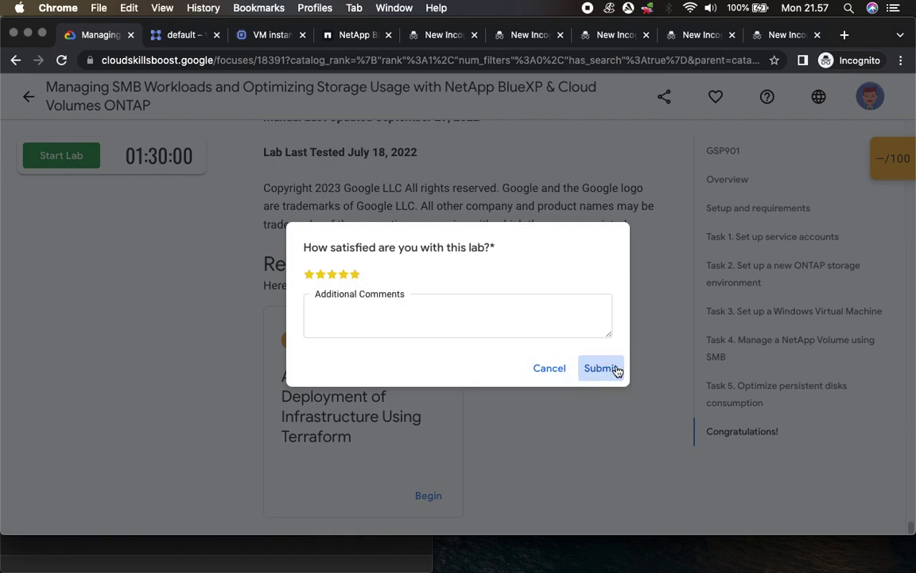